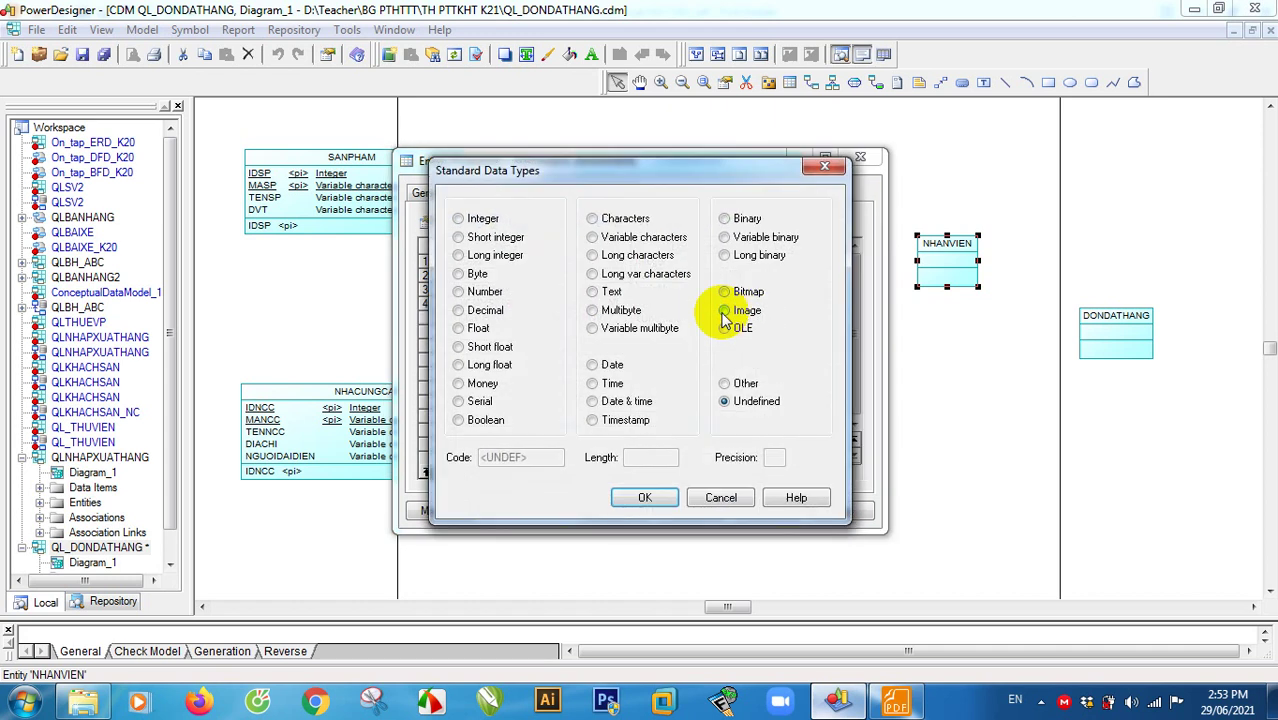
Step: Set the DIACHINV attribute's data type to Variable characters with length 255
left_click(635, 240)
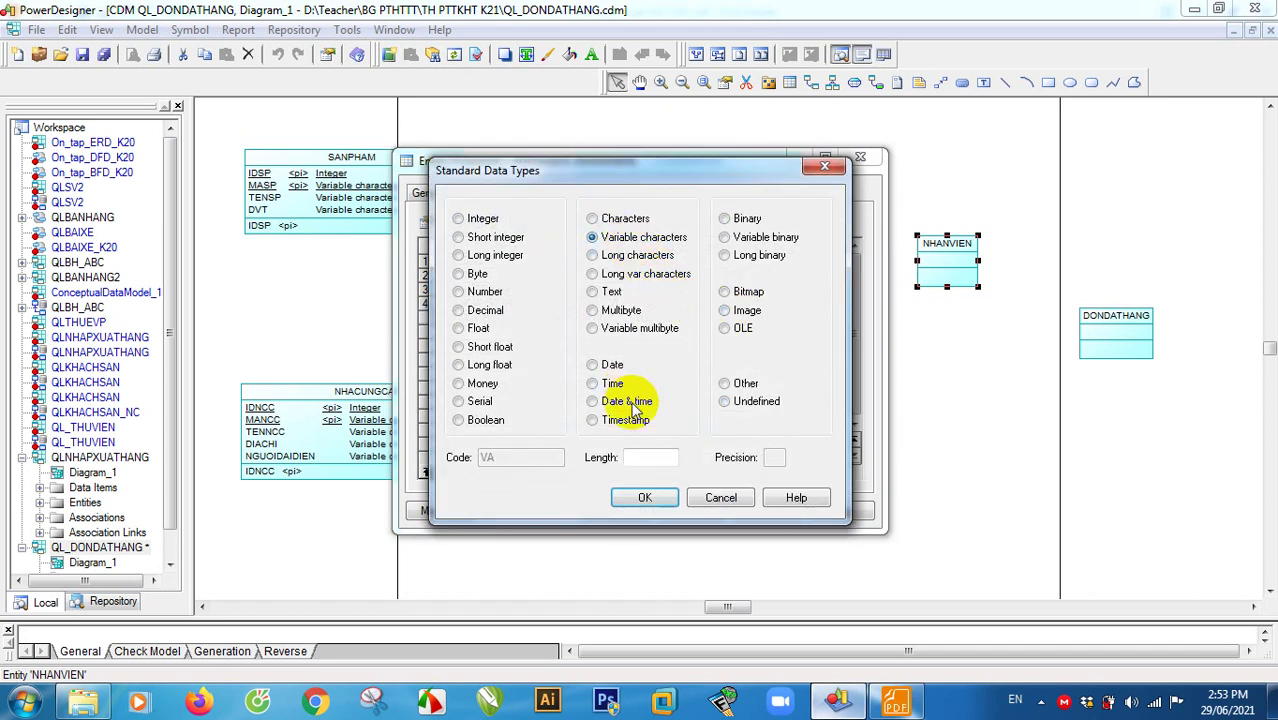
left_click(641, 457)
type("255")
left_click(645, 497)
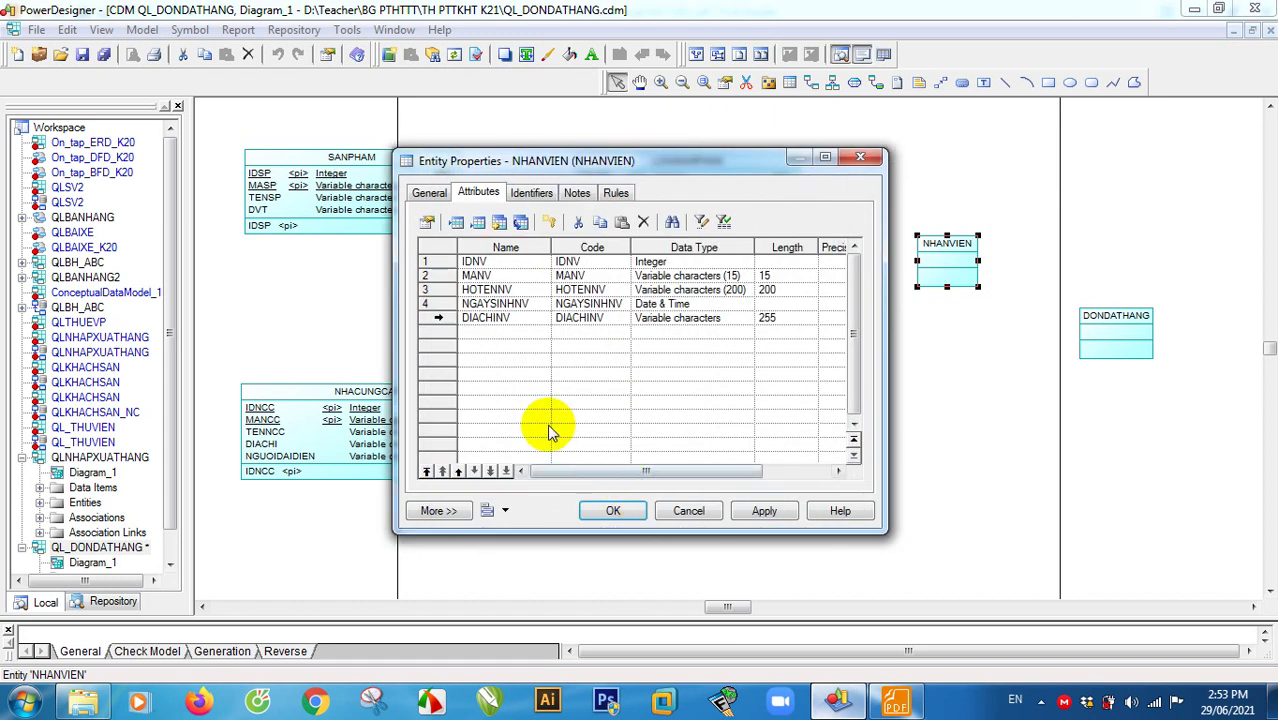
Step: Add an attribute DIENTHOAINV to the NHANVIEN entity with data type Variable characters and length 30
left_click(503, 337)
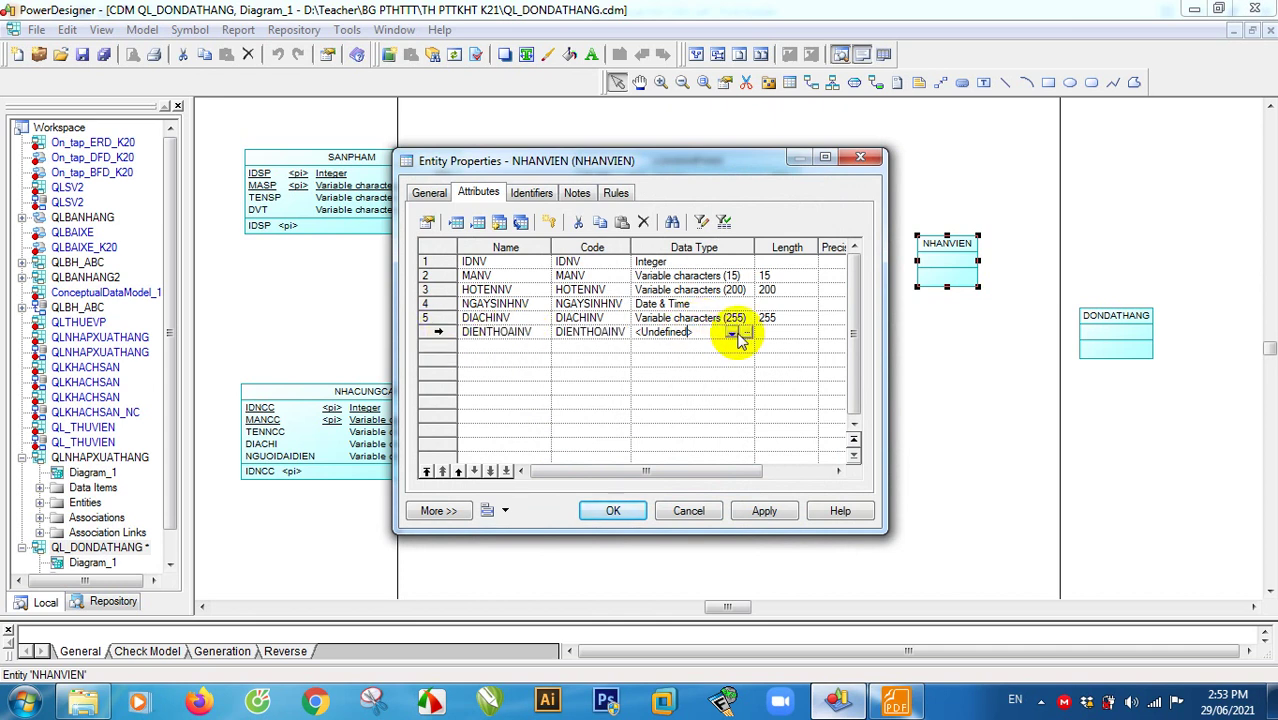
left_click(742, 332)
left_click(632, 238)
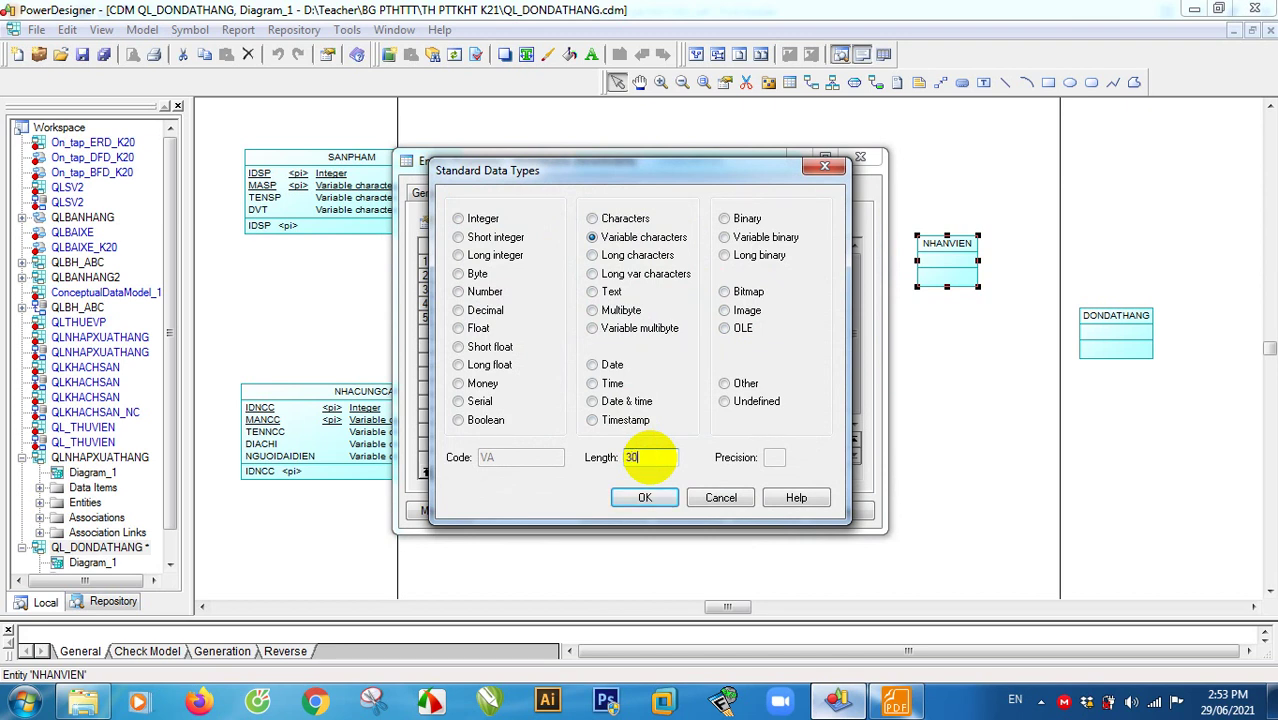
left_click(645, 497)
Step: Name the NHANVIEN entity's primary identifier IDNV and apply the entity's properties
left_click_drag(652, 164, 672, 134)
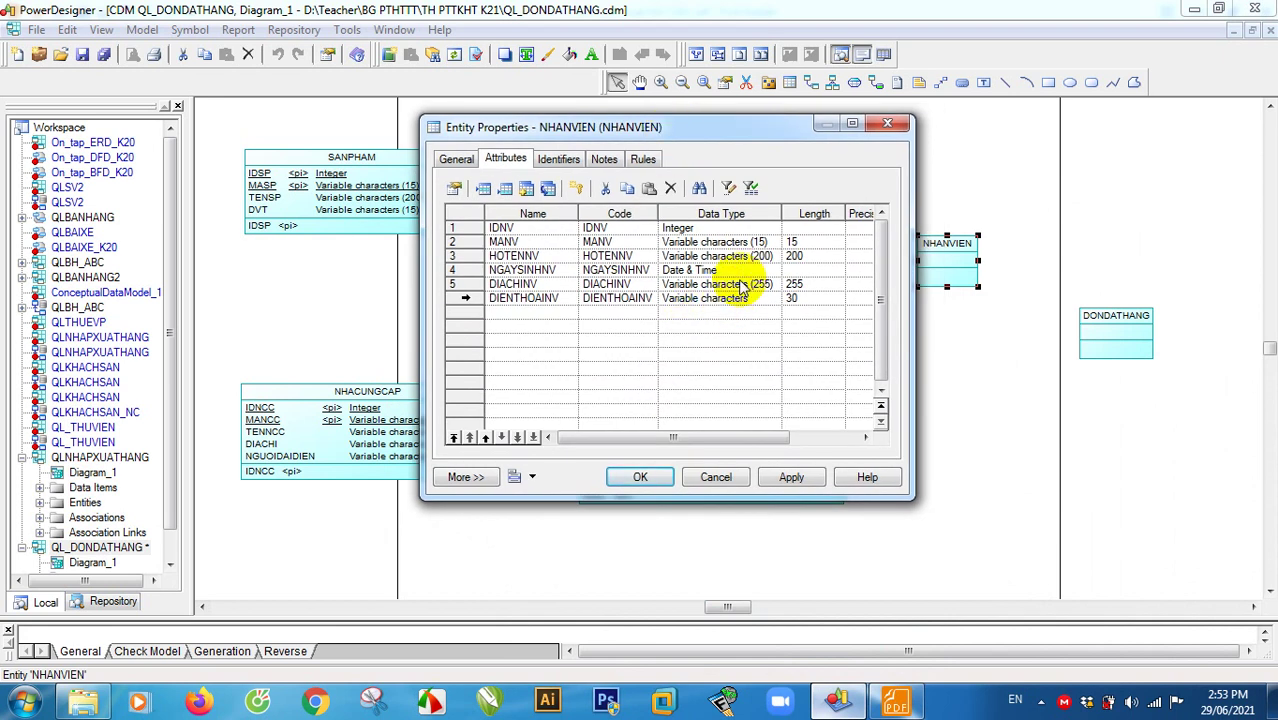
left_click_drag(683, 129, 818, 154)
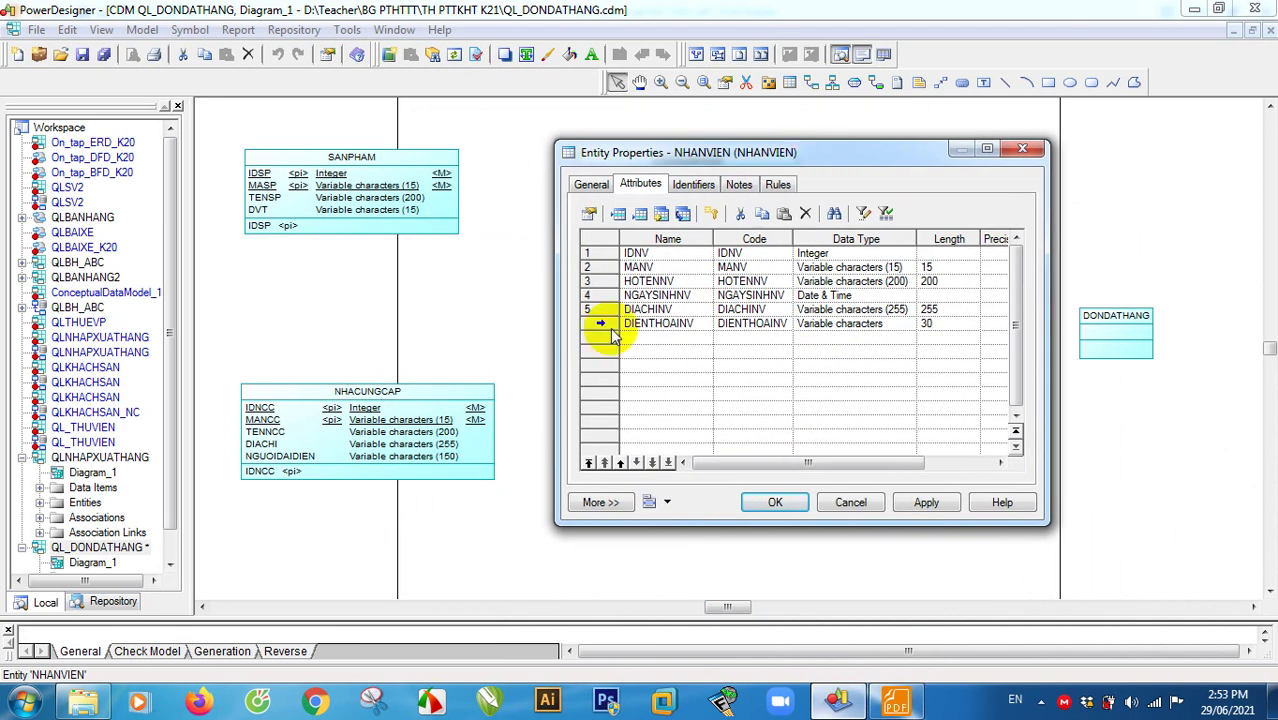
mouse_move(776, 462)
left_mouse_down()
mouse_move(893, 466)
mouse_move(776, 462)
left_mouse_up()
left_click(693, 184)
left_click(680, 253)
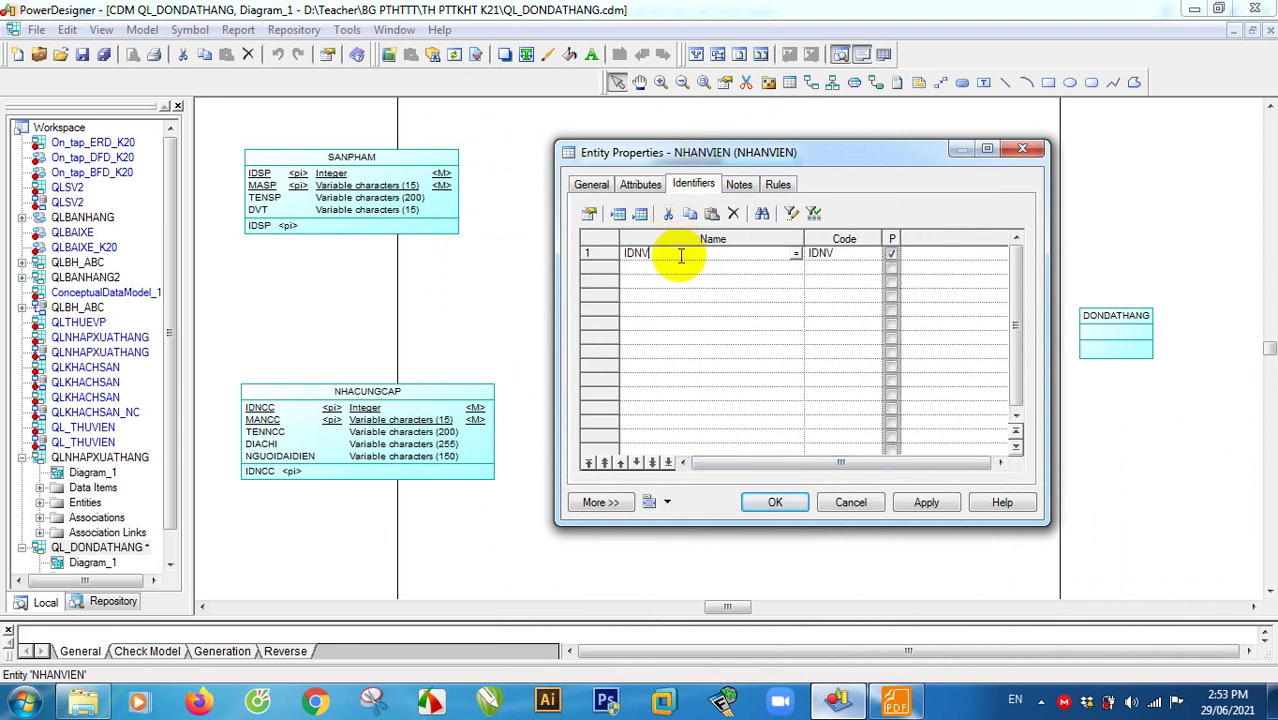
type("IDNV")
left_click(927, 501)
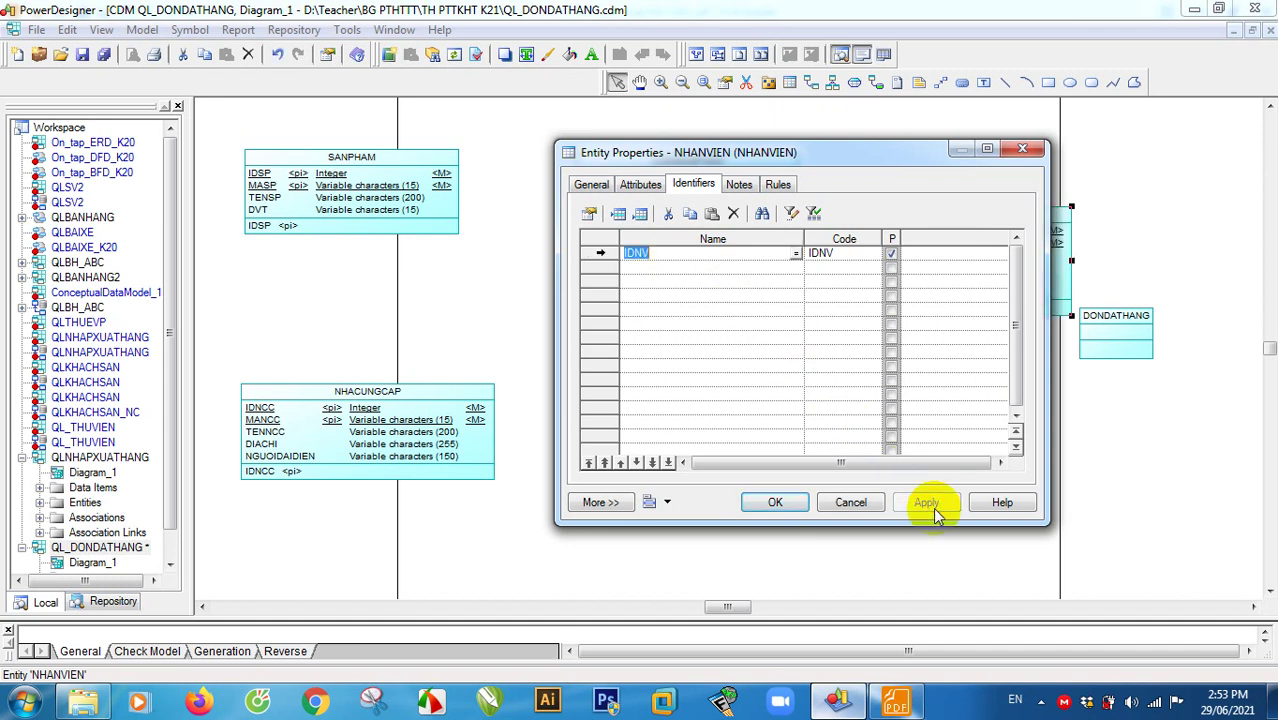
left_click(776, 502)
Step: Move the NHANVIEN entity up and to the right, clear of DAILY, and place DONDATHANG lower beneath it
left_click_drag(927, 245, 1060, 208)
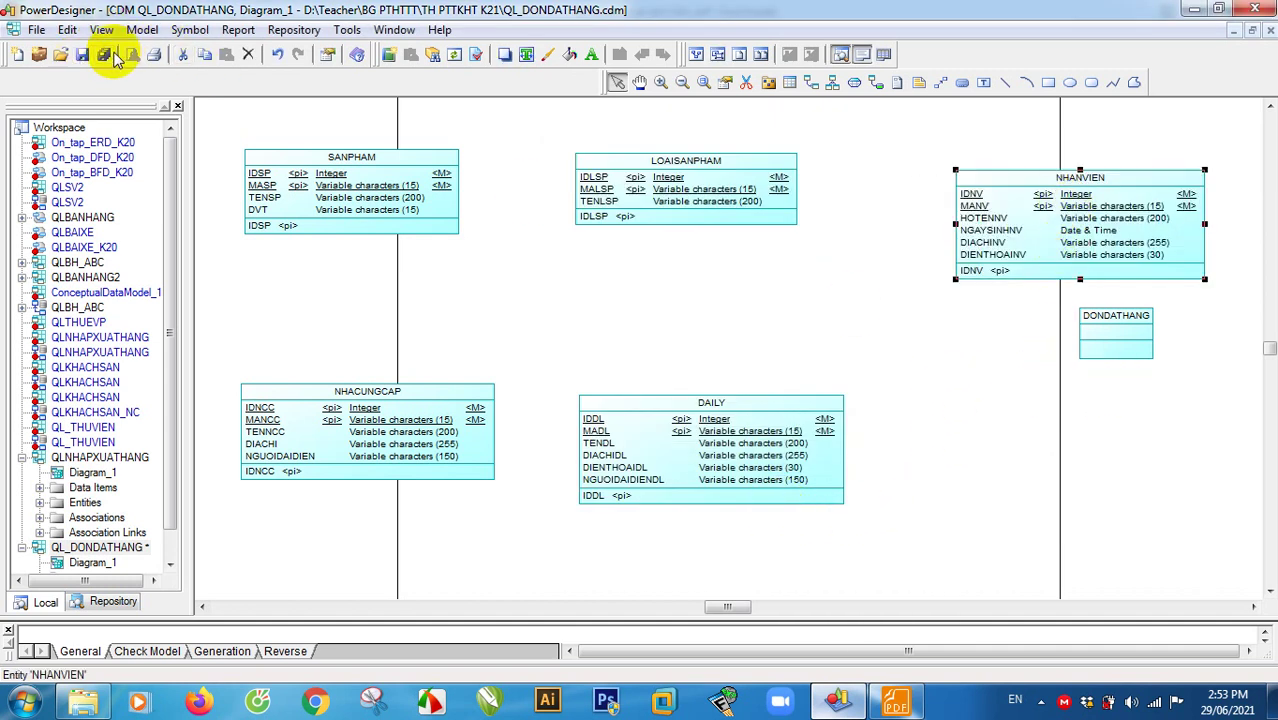
left_click_drag(1100, 327, 1089, 391)
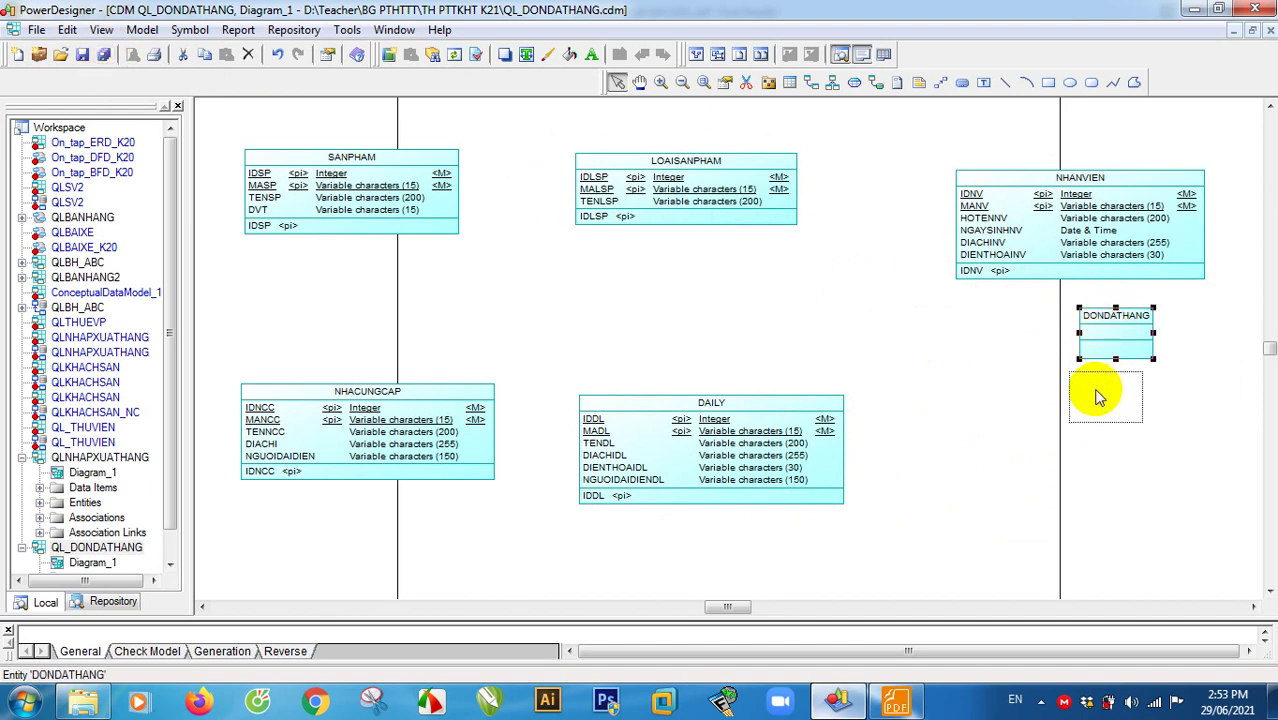
left_click(1144, 462)
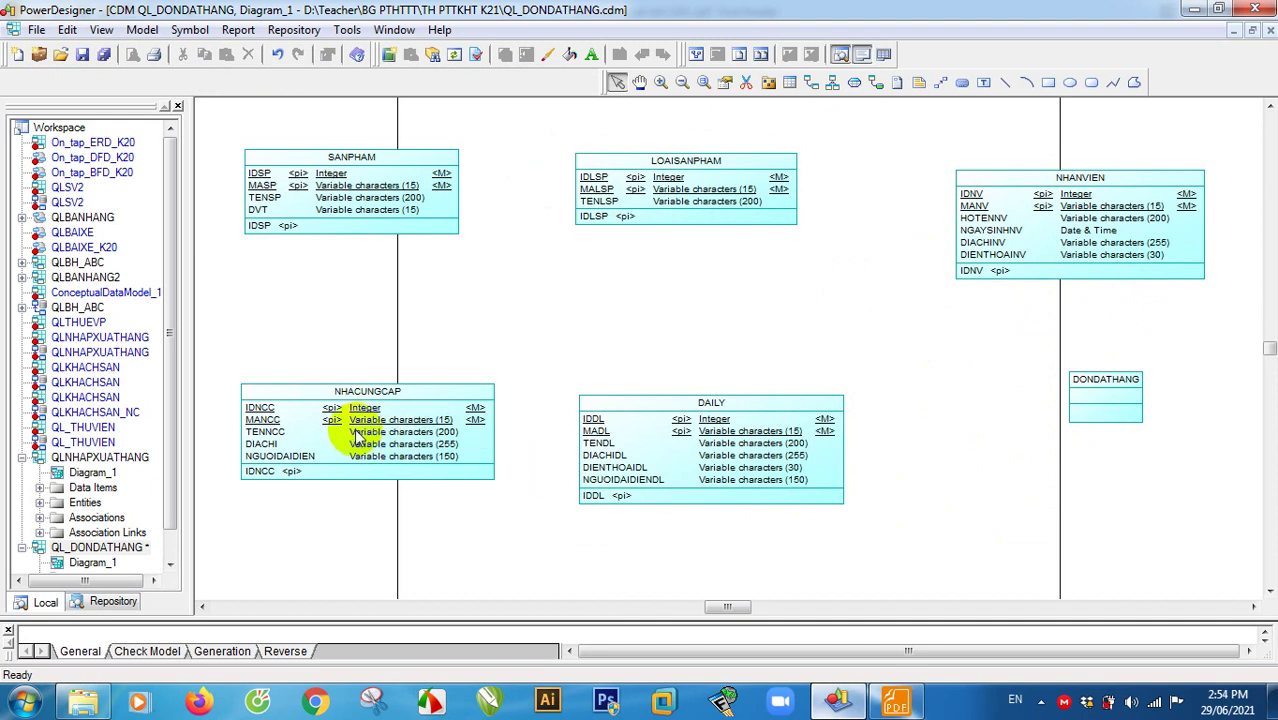
Step: Rename the NHACUNGCAP entity's address and representative attributes to DIACHINCC and NGUOIDAIDIENNCC and apply the change
double_click(297, 452)
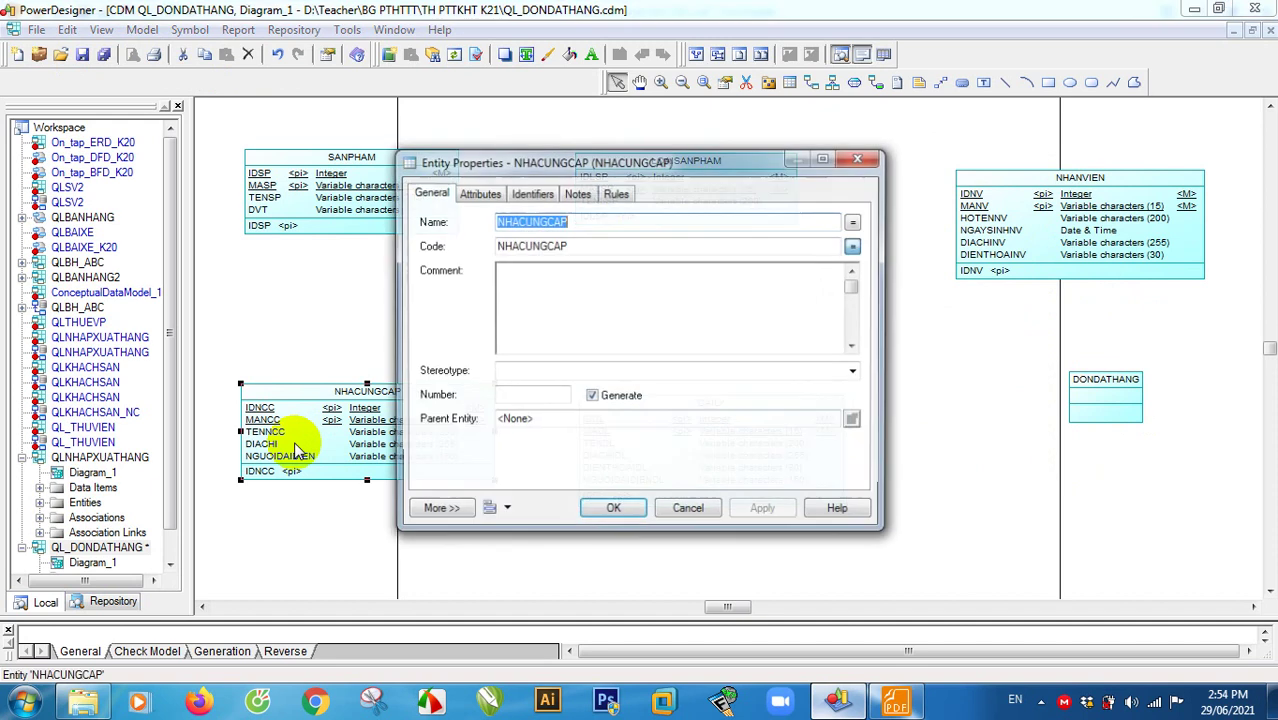
left_click(490, 193)
left_click(520, 303)
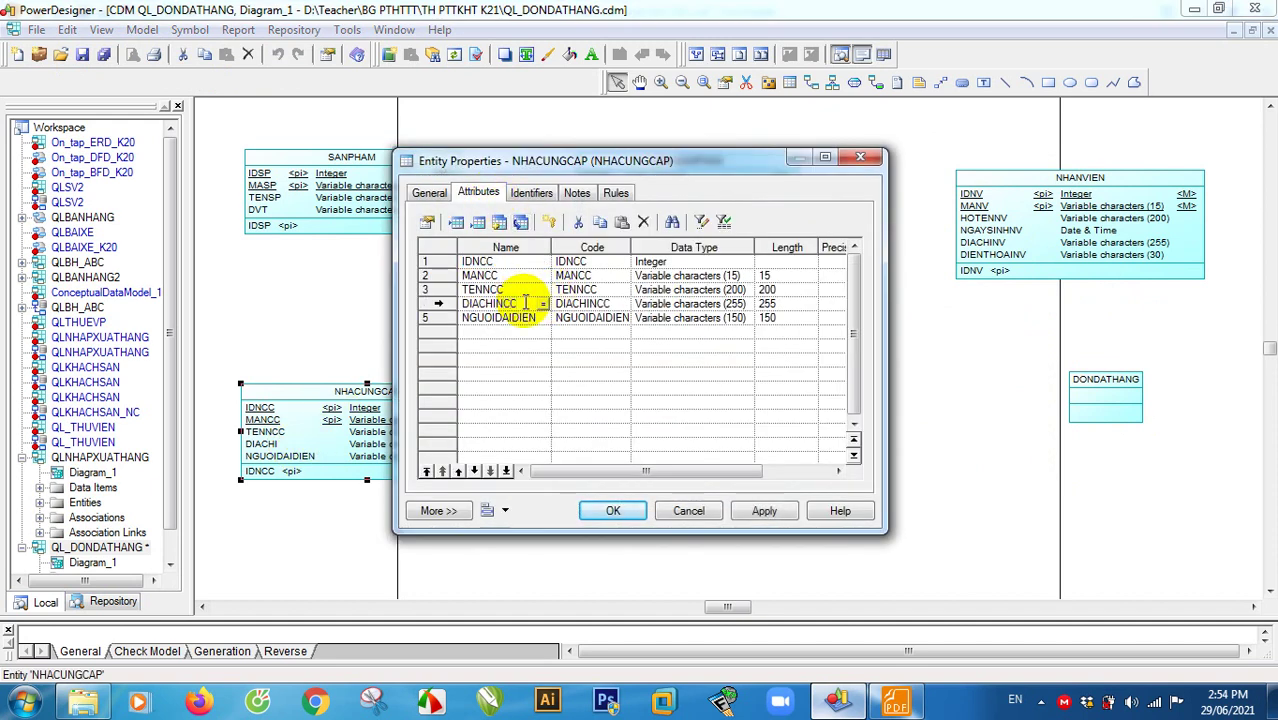
left_click(516, 317)
left_click(511, 317)
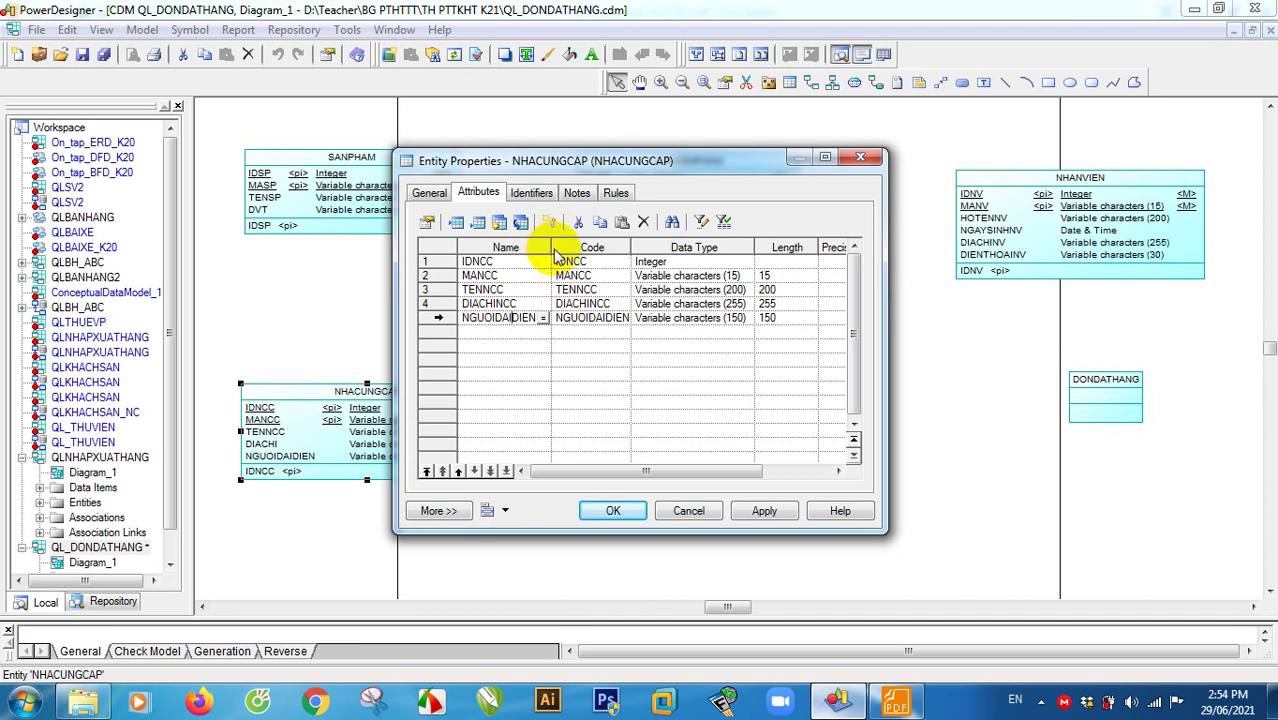
left_click_drag(551, 245, 583, 245)
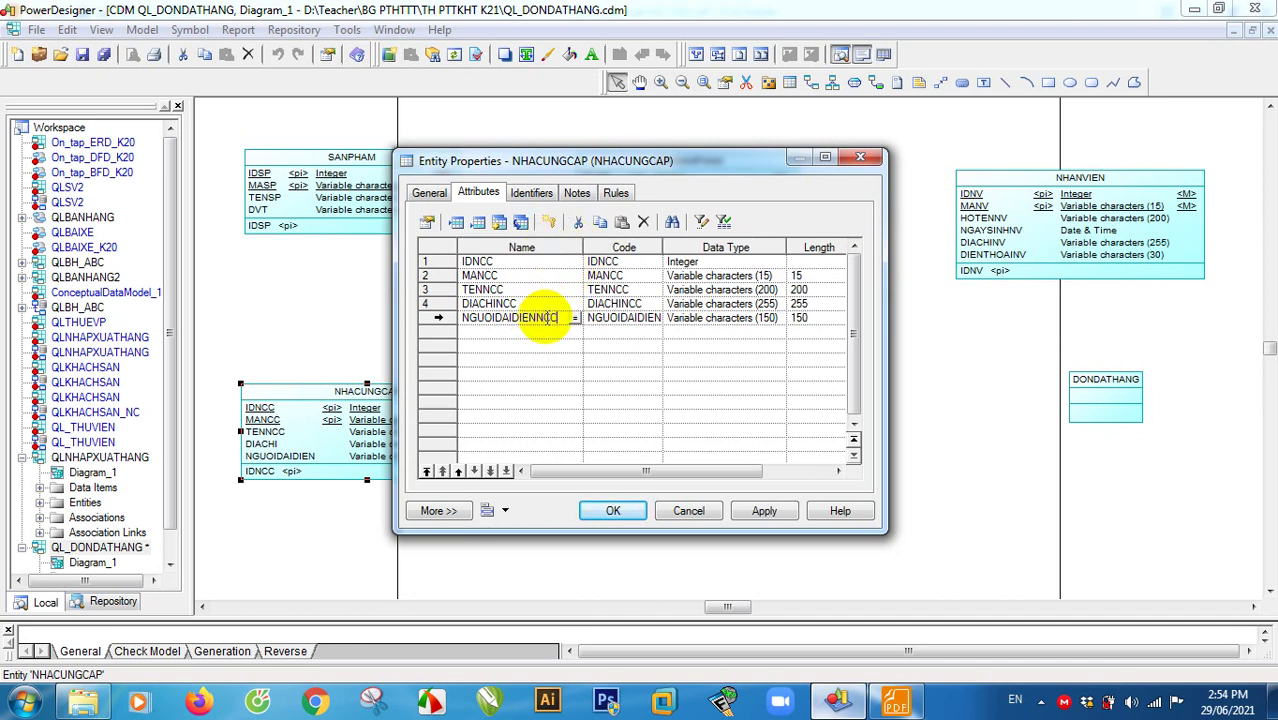
left_click(762, 510)
left_click(615, 510)
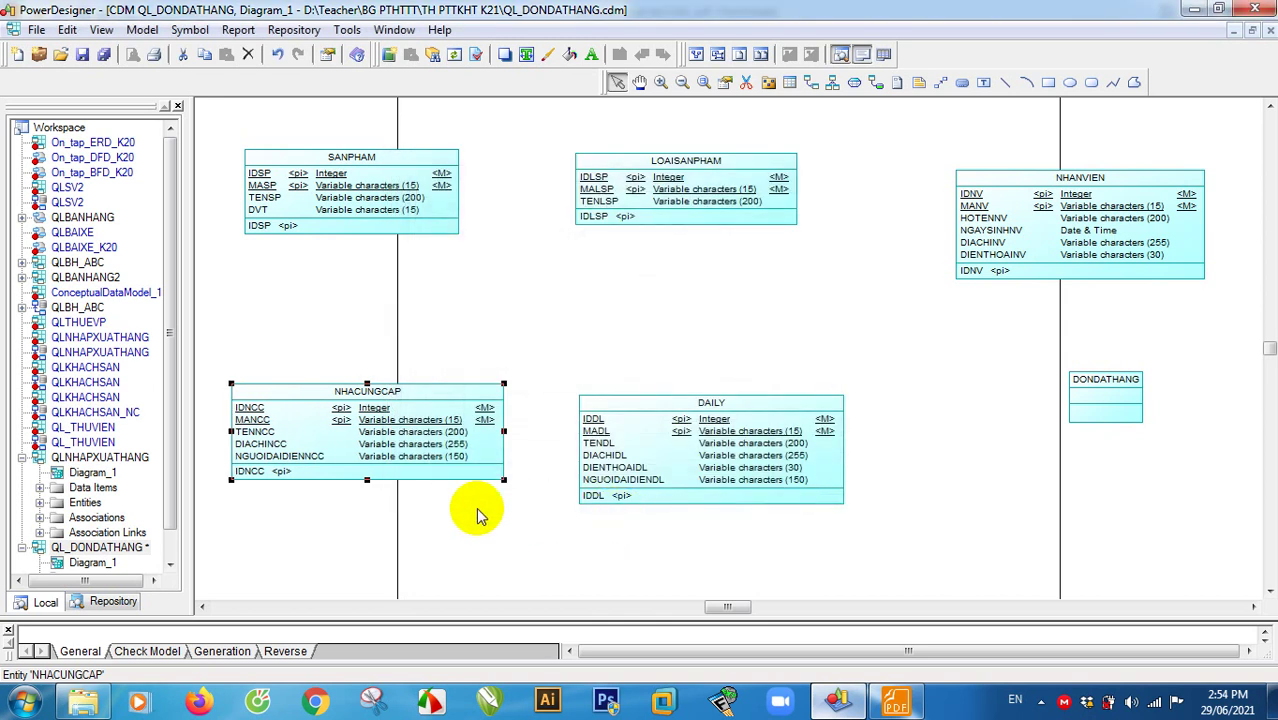
Step: Move the NHANVIEN entity slightly up and to the left to leave more room above DONDATHANG
left_click(278, 505)
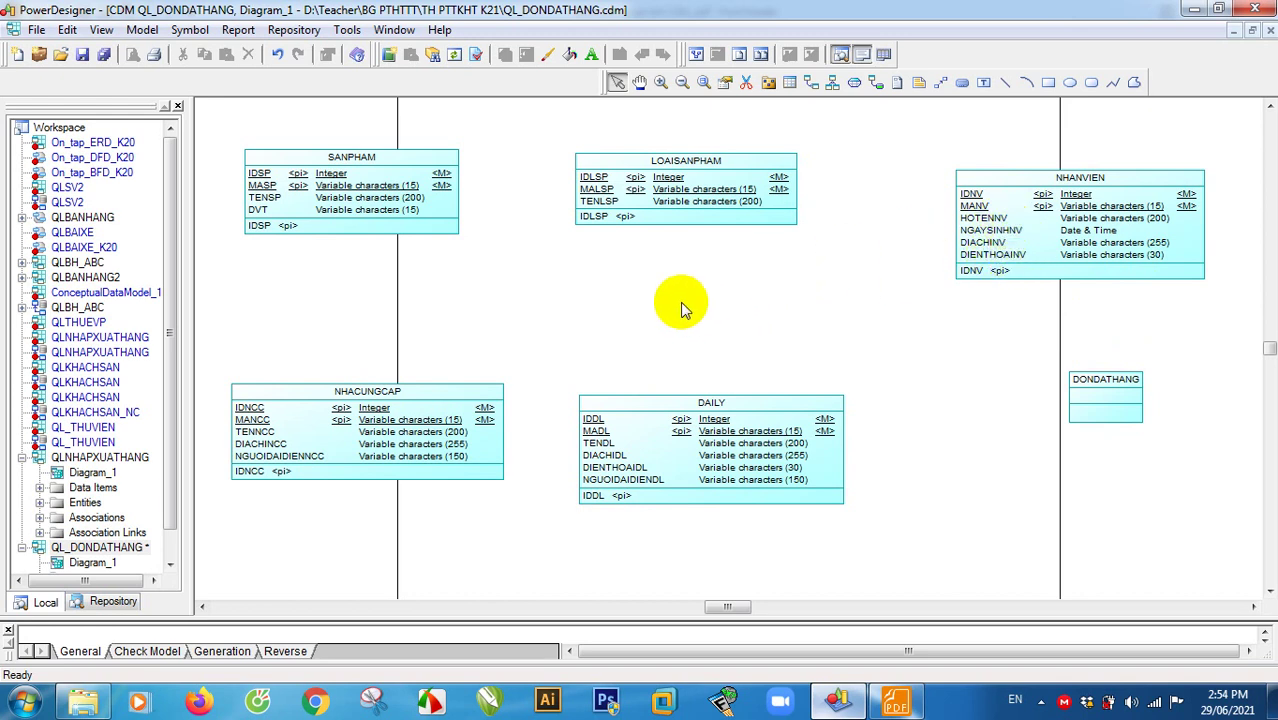
left_click_drag(1040, 188, 1022, 160)
Step: Check the Đặt hàng fields in the Foxit Reader PDF and add the Integer attribute IDDDH to DONDATHANG as primary identifier
left_click(898, 702)
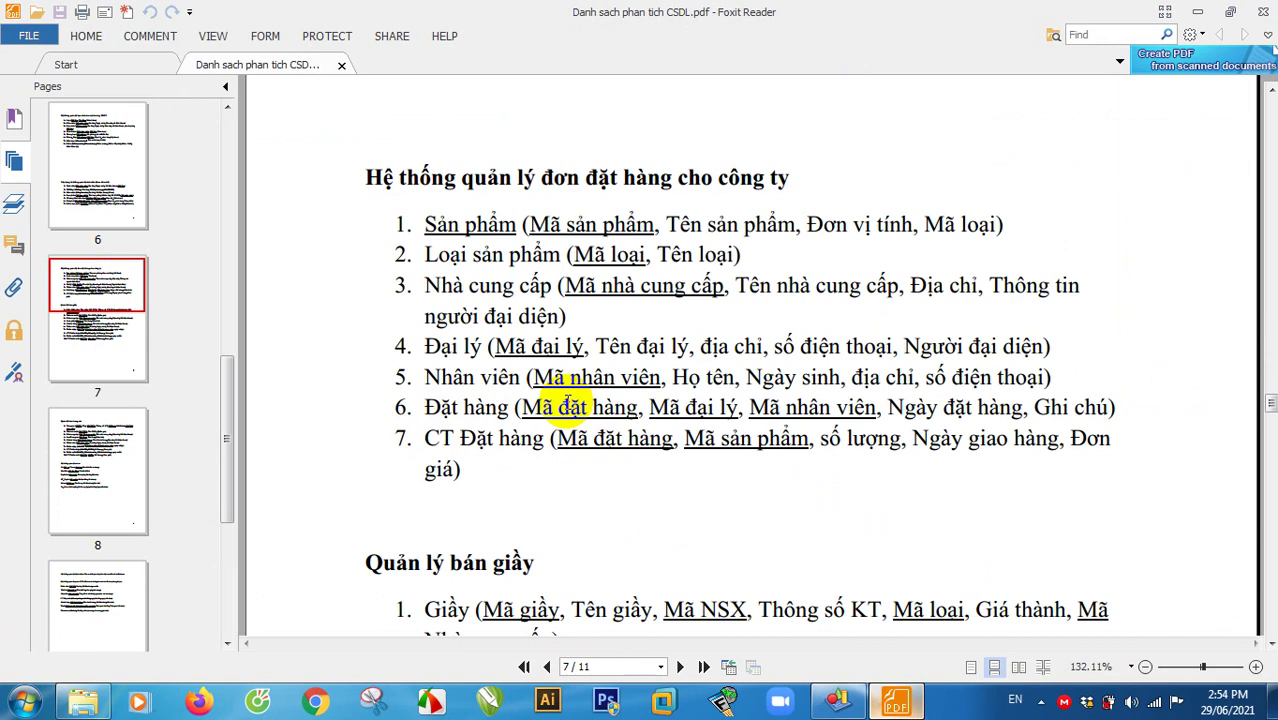
left_click(890, 700)
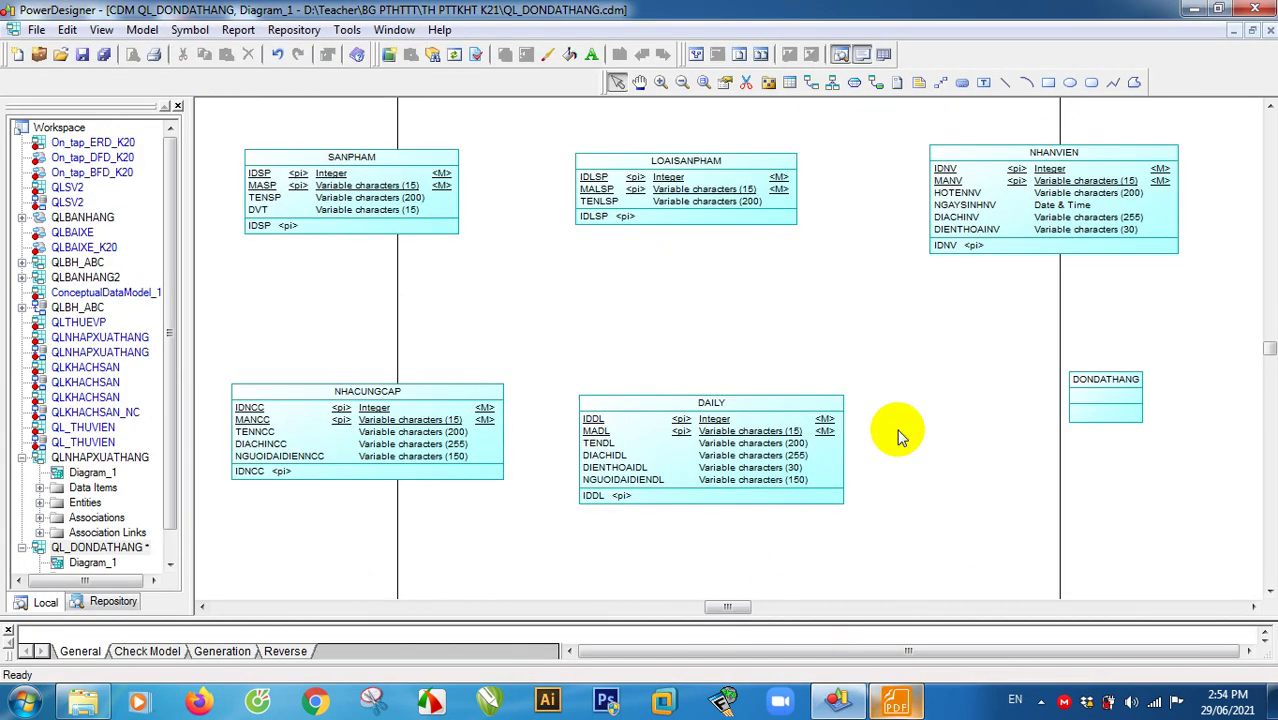
double_click(1095, 405)
left_click(478, 192)
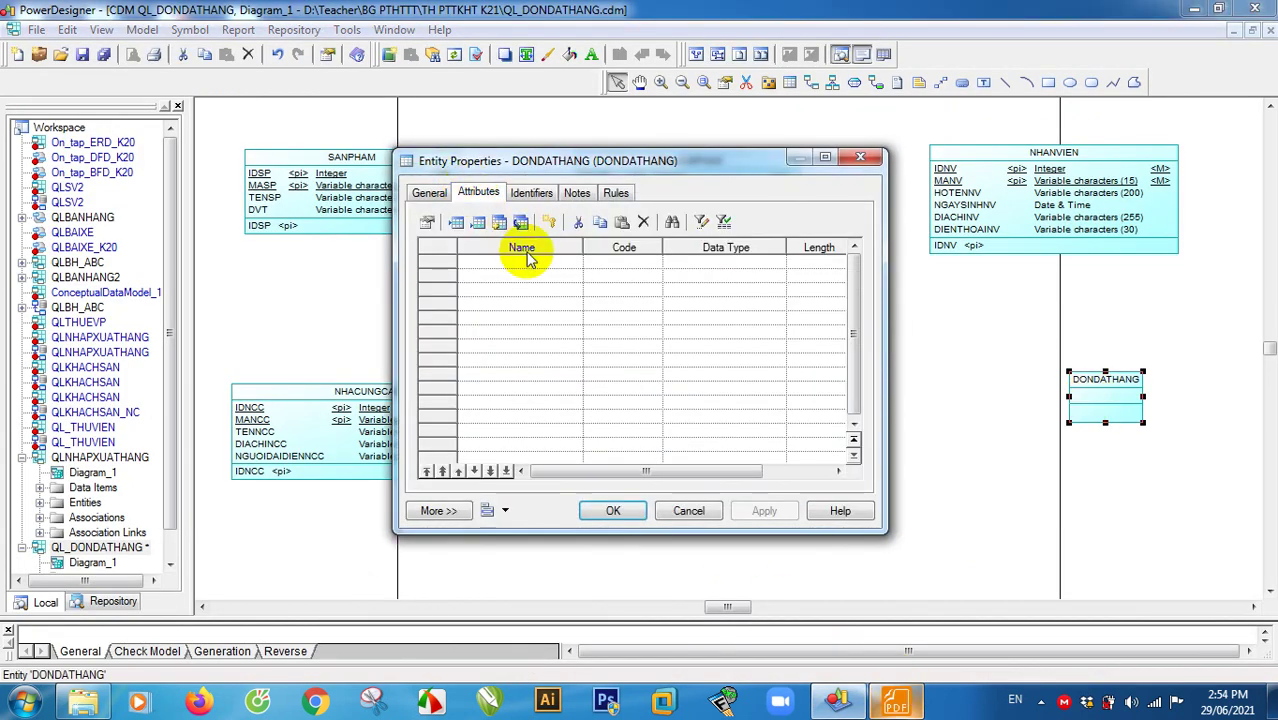
left_click(500, 263)
left_click(500, 262)
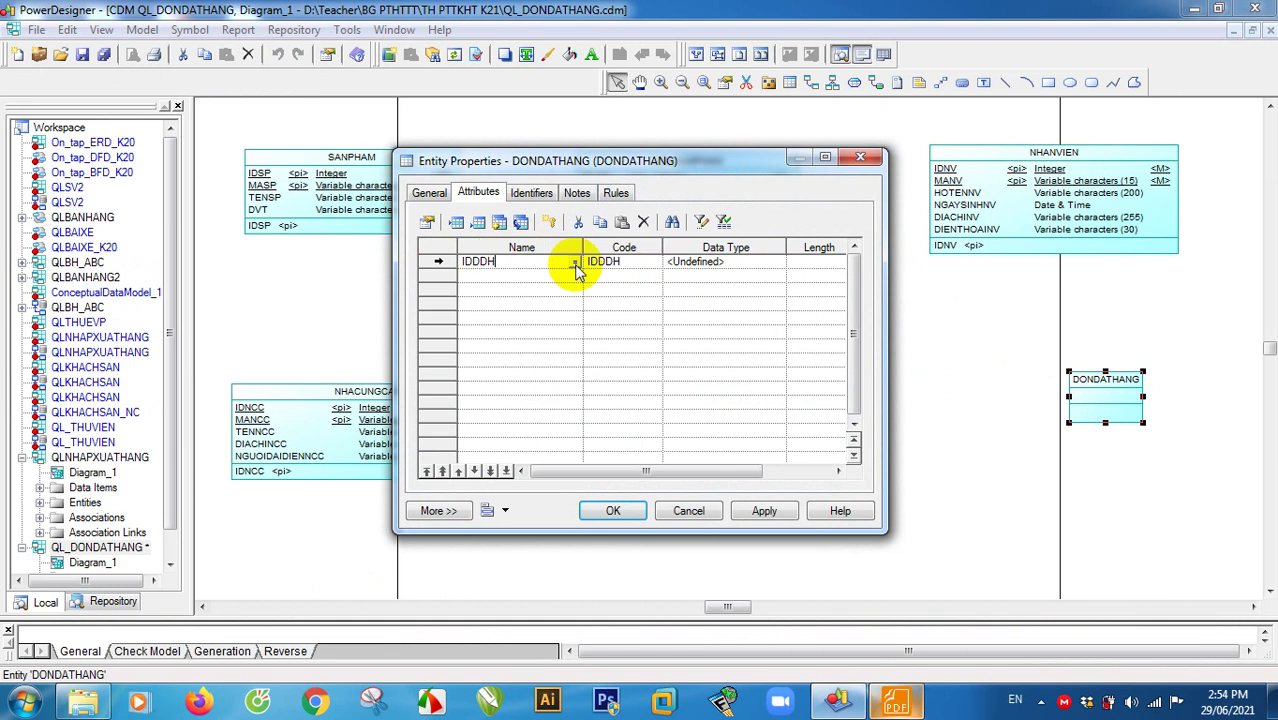
left_click(700, 261)
left_click(777, 261)
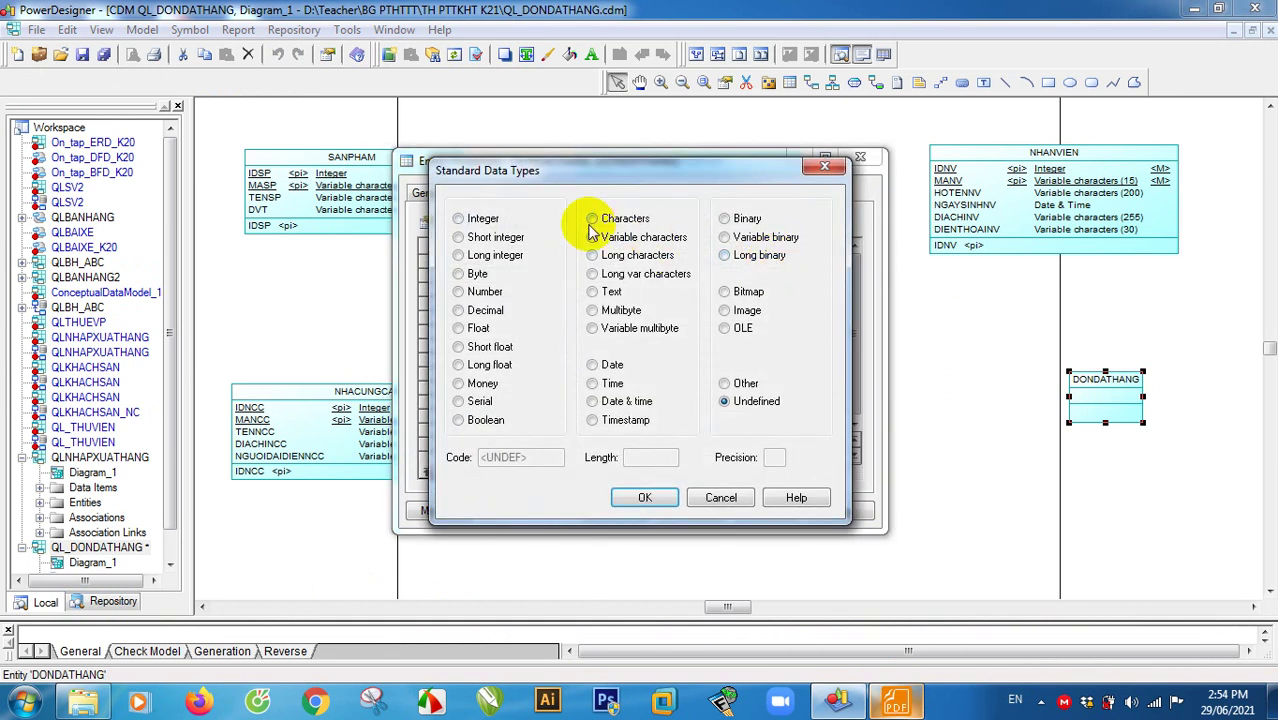
left_click(459, 218)
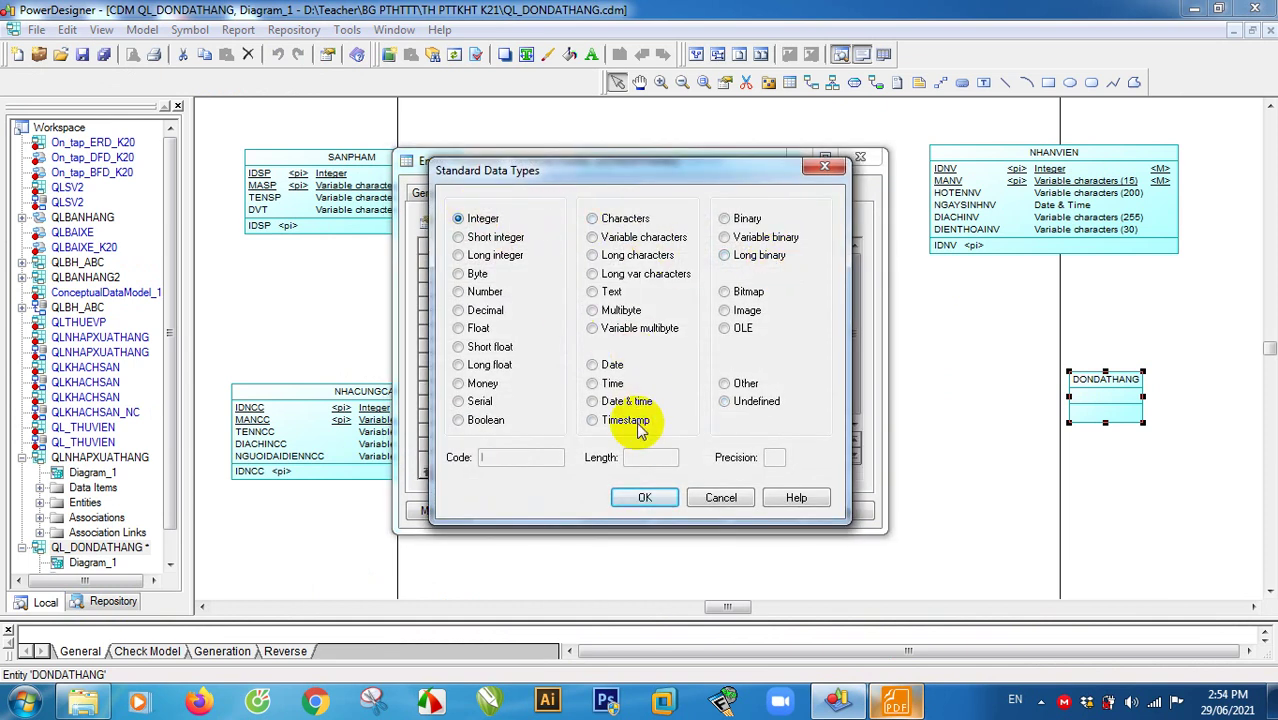
left_click(650, 498)
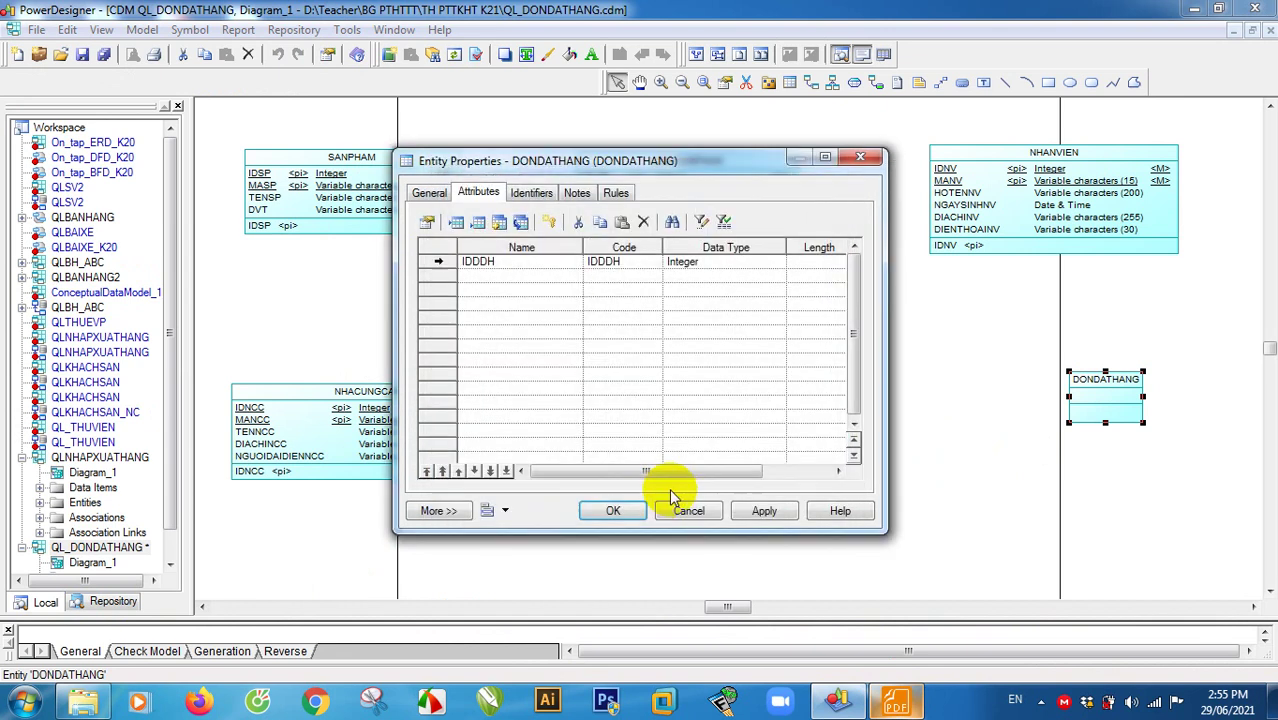
left_click_drag(643, 472, 585, 468)
left_click(718, 261)
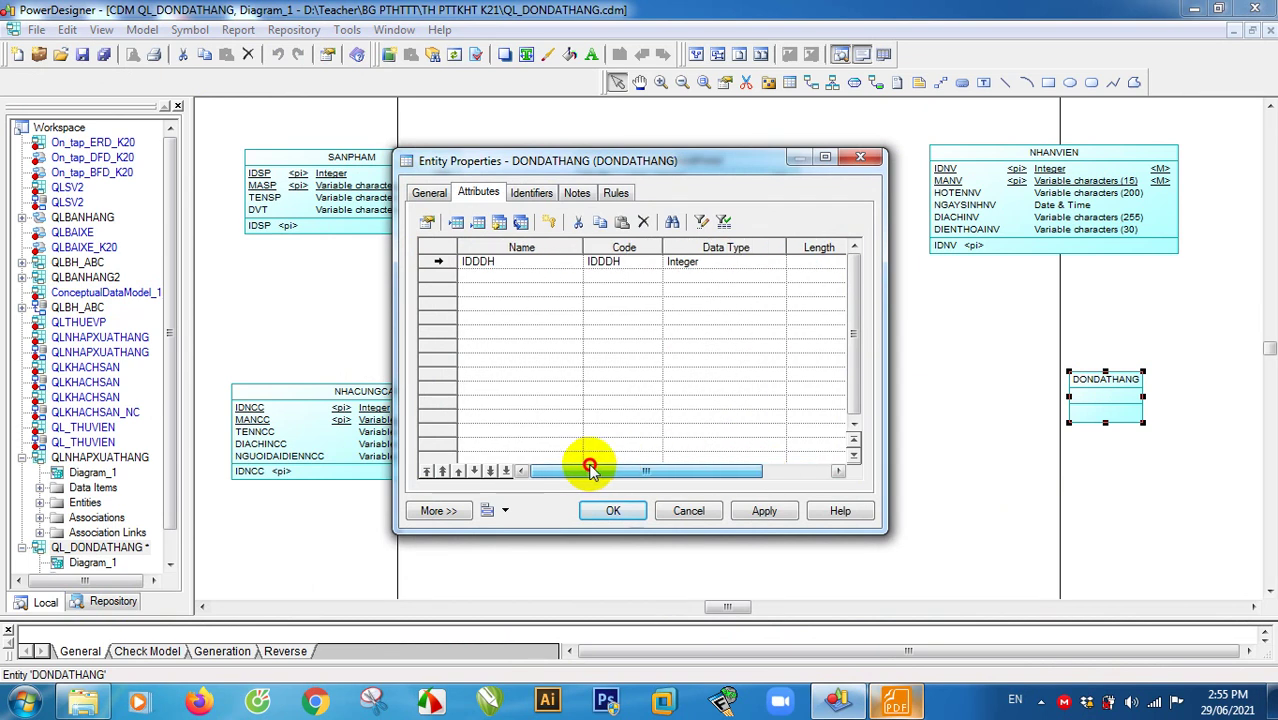
Step: Add attribute MADDH to DONDATHANG as Variable characters of length 15, part of the primary identifier, and apply
left_click(512, 276)
left_click(437, 277)
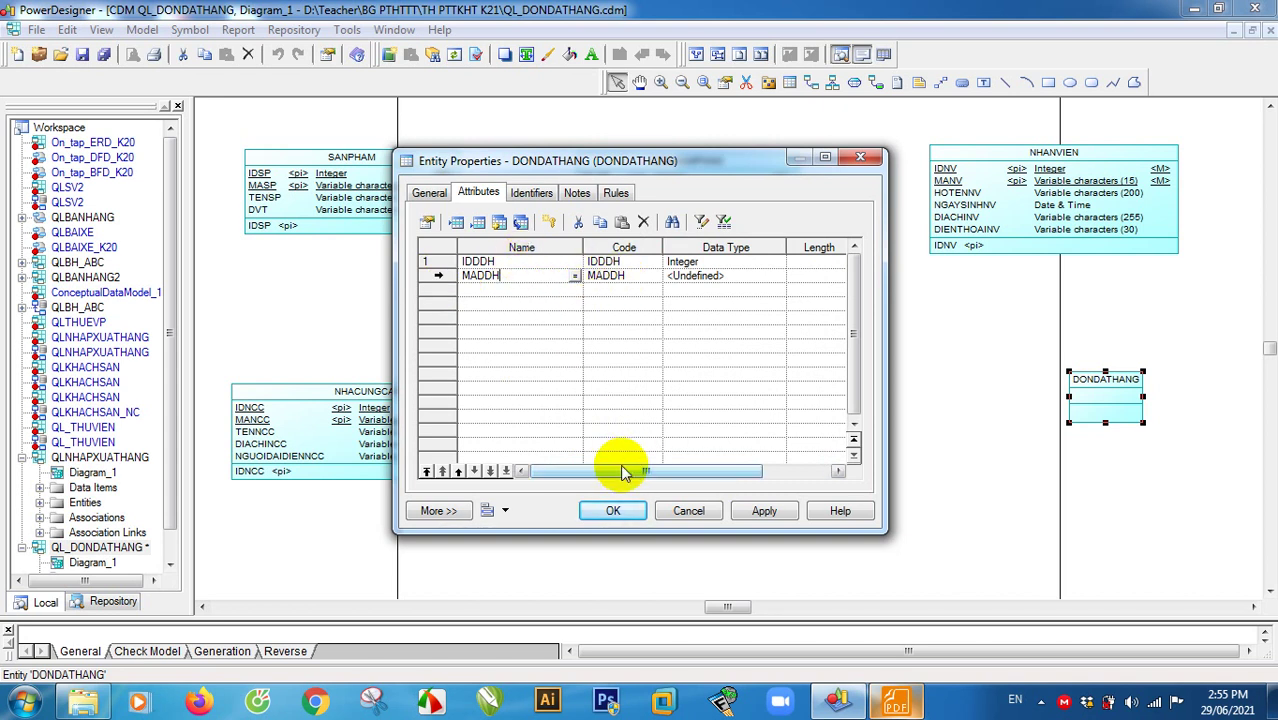
left_click_drag(620, 474, 648, 471)
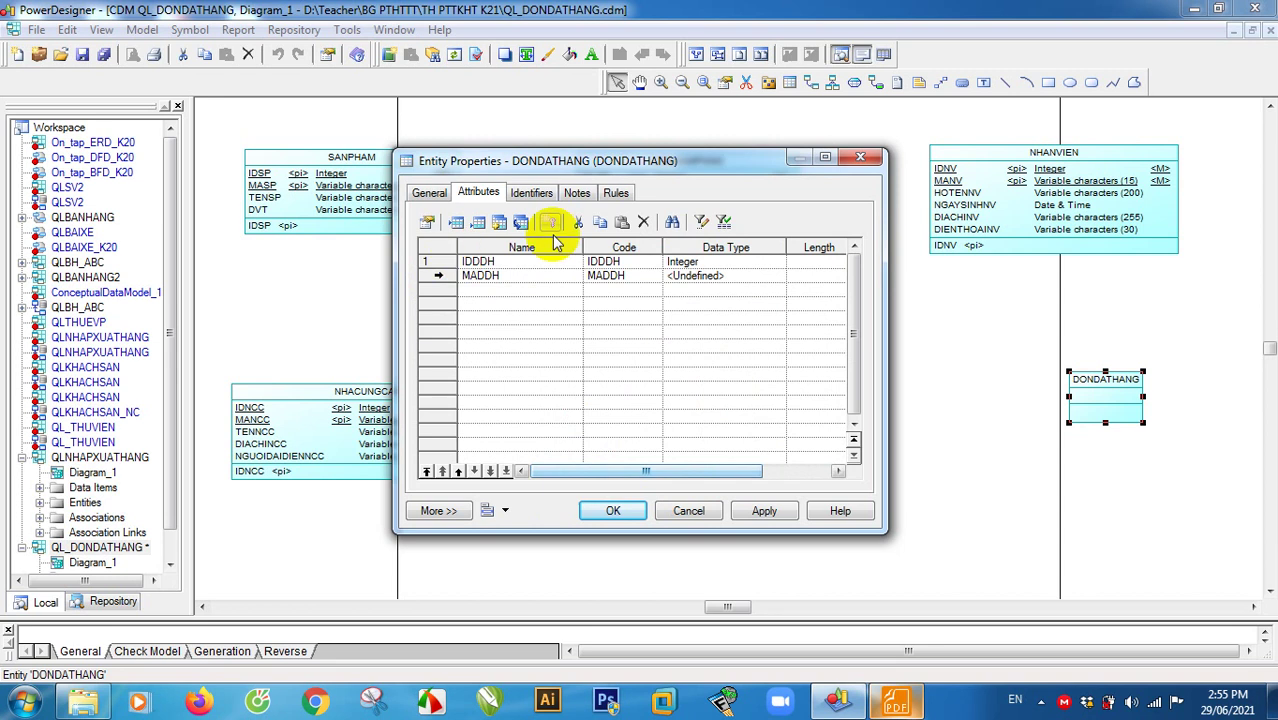
left_click(725, 276)
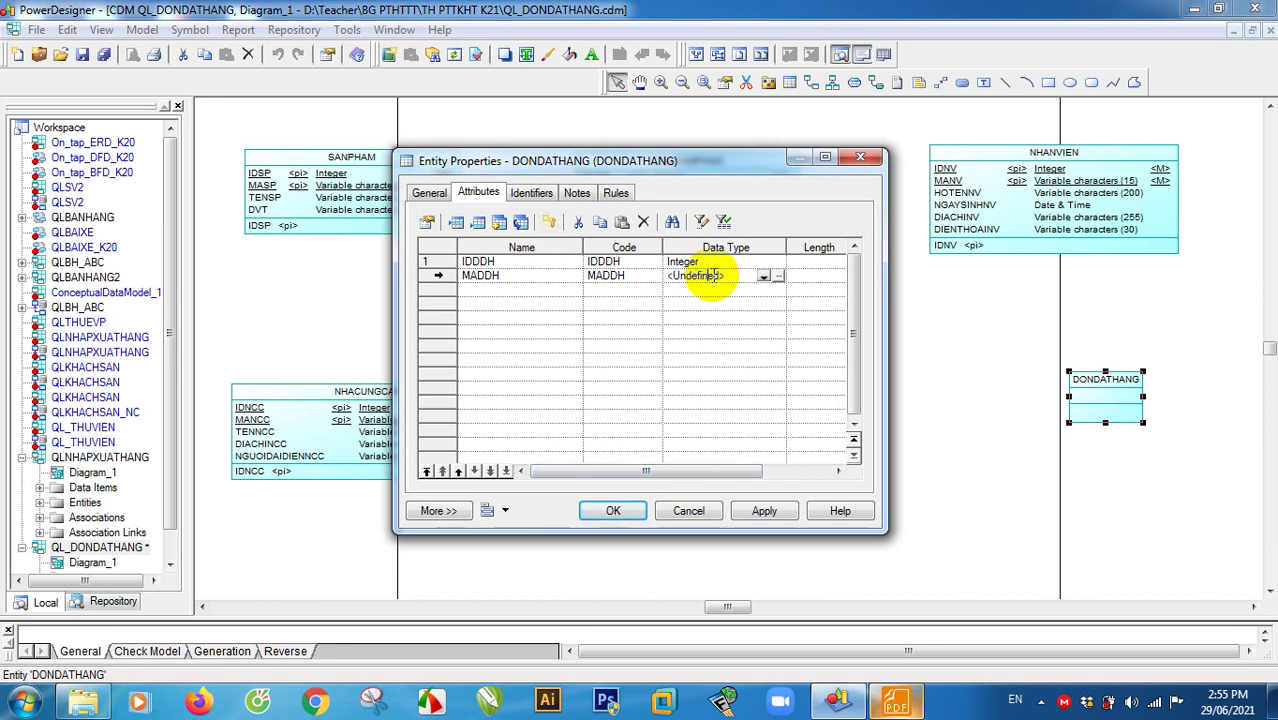
left_click(777, 277)
left_click(620, 219)
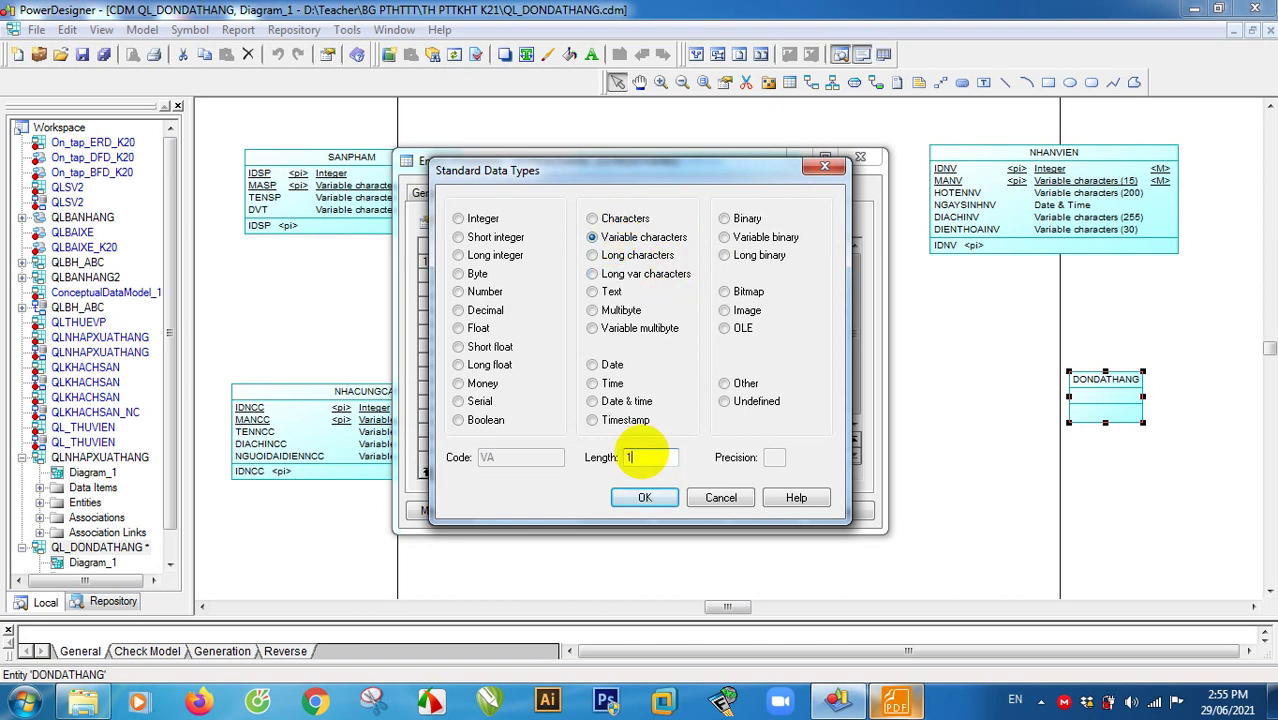
type("5")
left_click(645, 499)
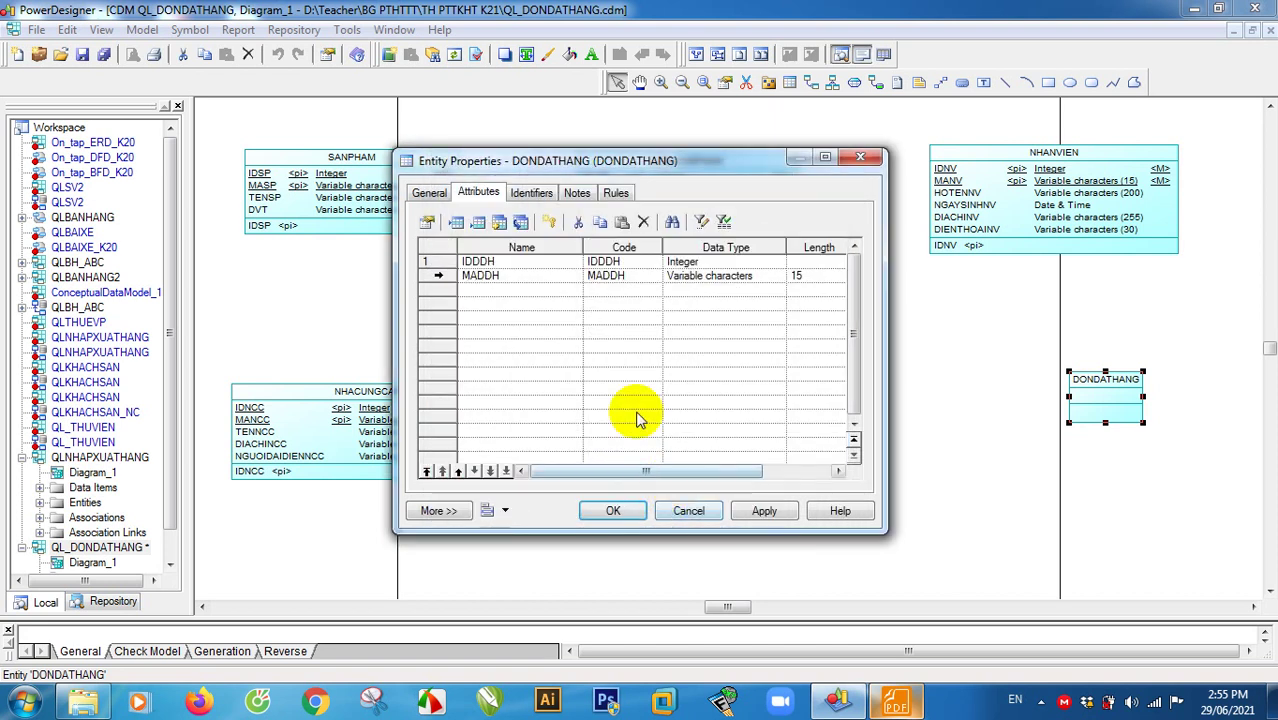
left_click(772, 512)
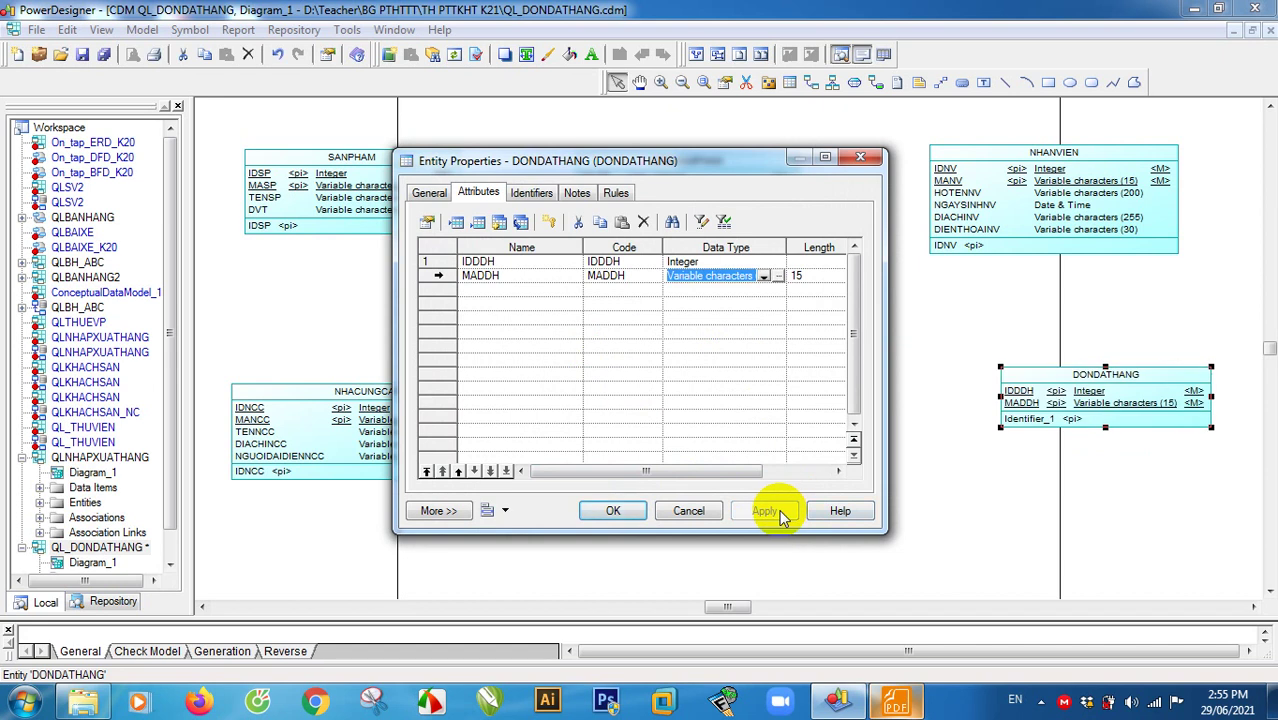
Step: Check the Đặt hàng fields in the Foxit Reader PDF and add attribute NGAYDDH to DONDATHANG with the Date & time data type
left_click(894, 703)
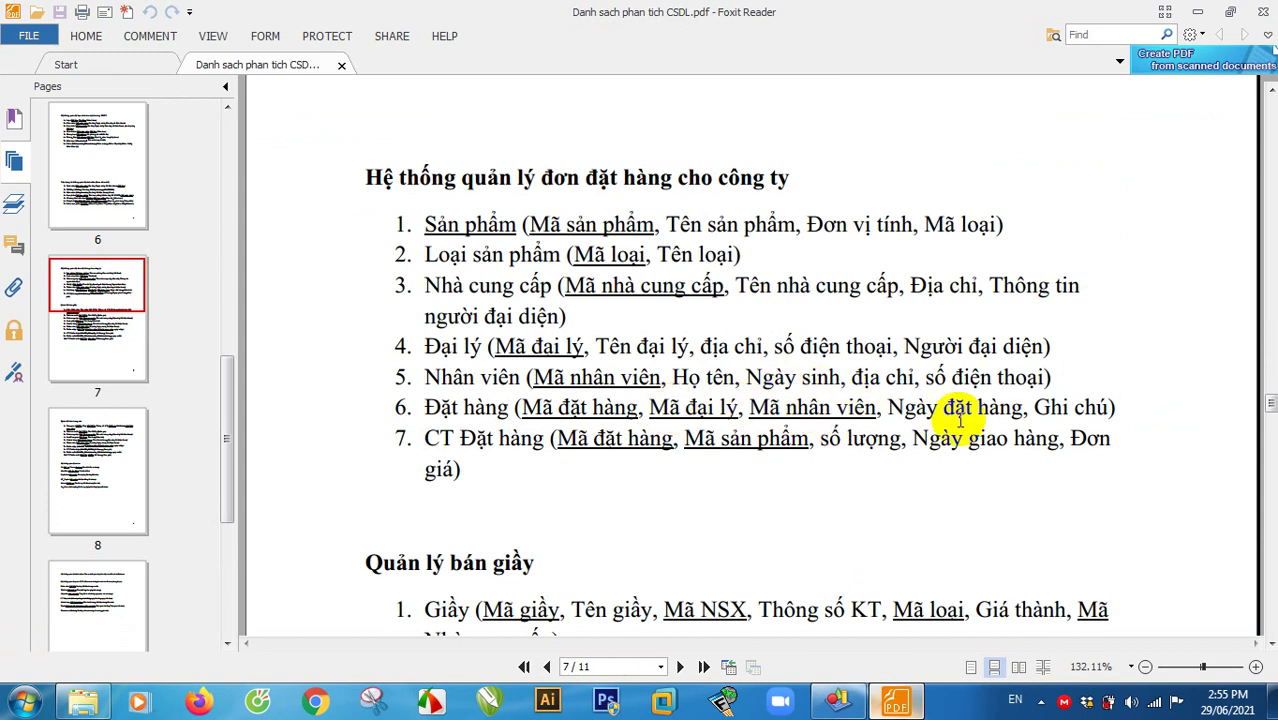
left_click(895, 701)
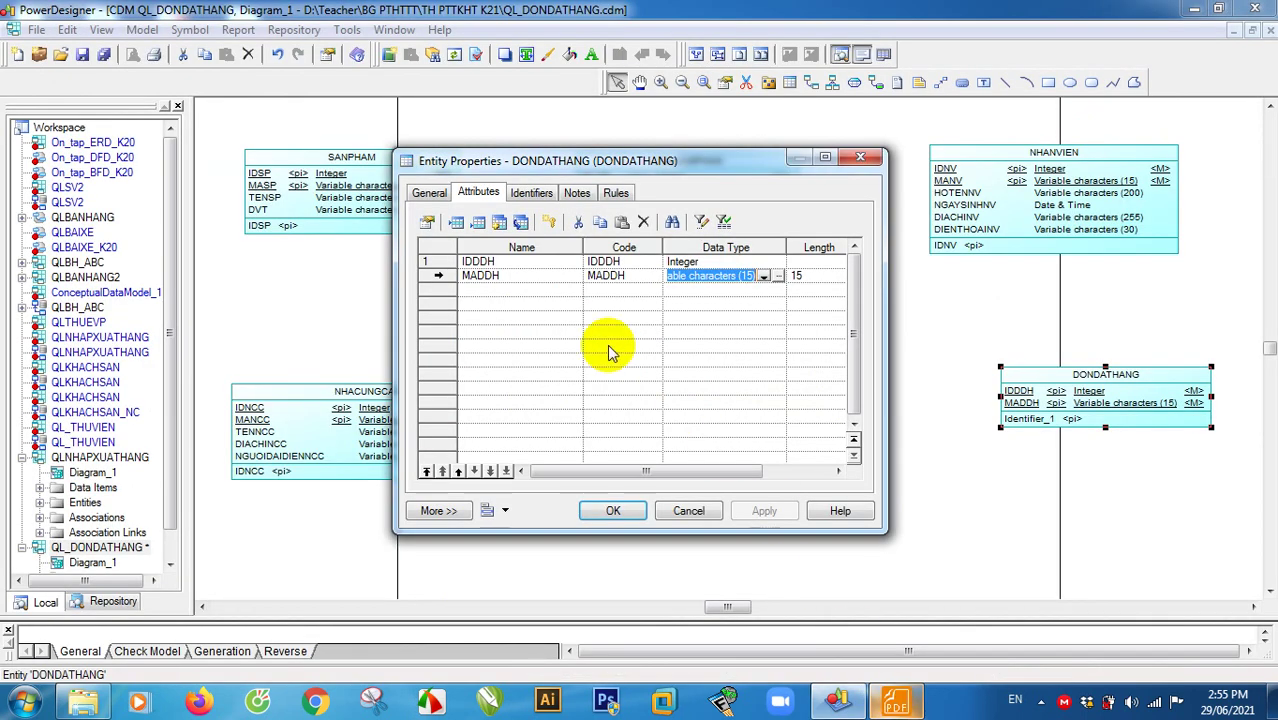
left_click(500, 290)
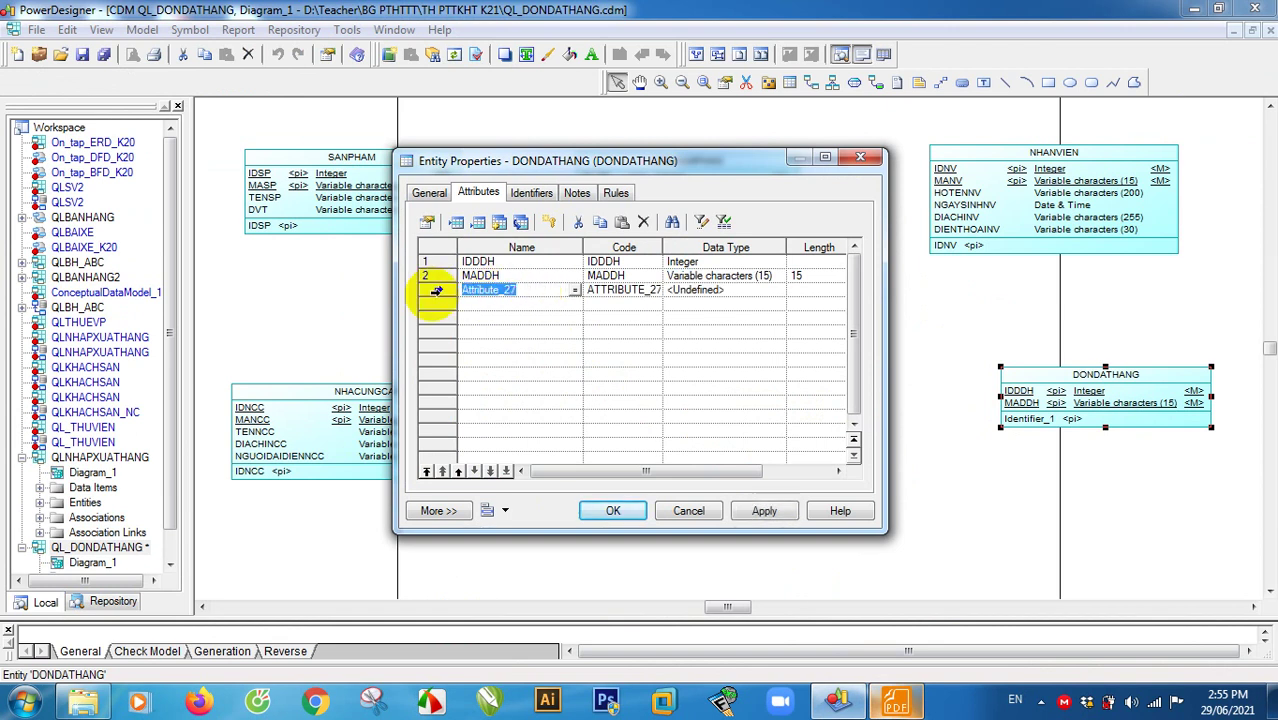
type("NGAYDDH")
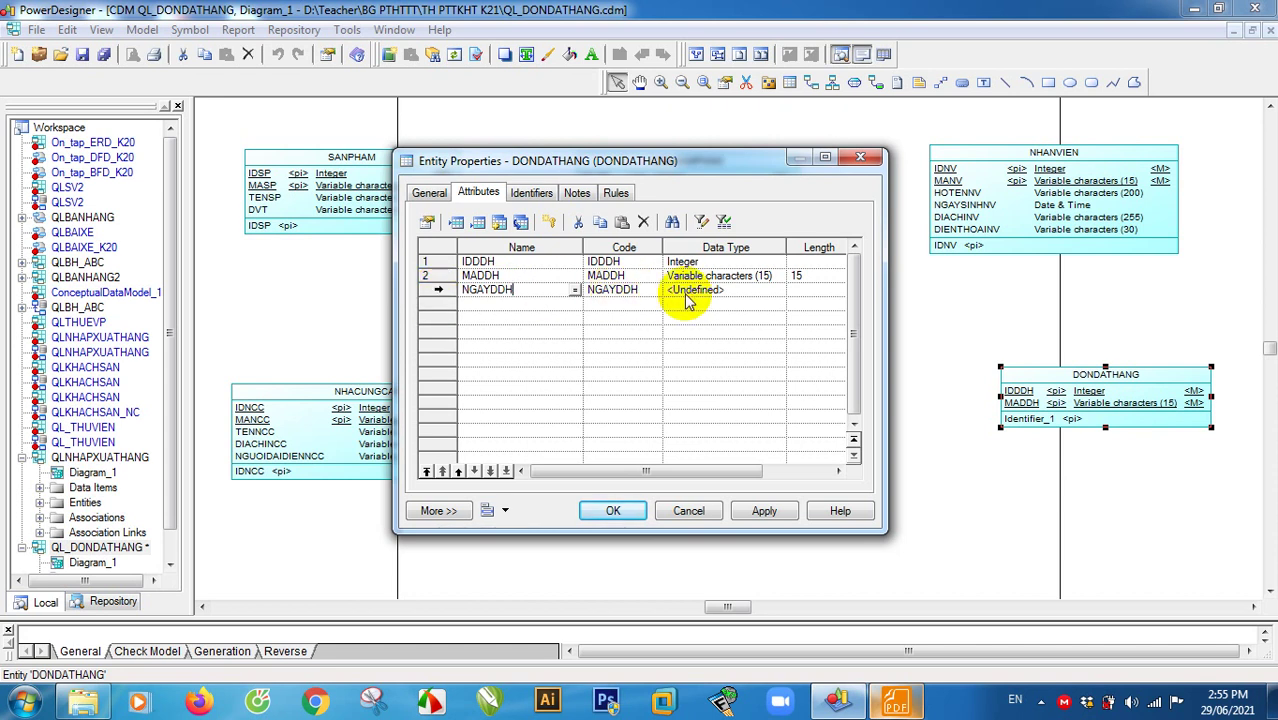
left_click(757, 290)
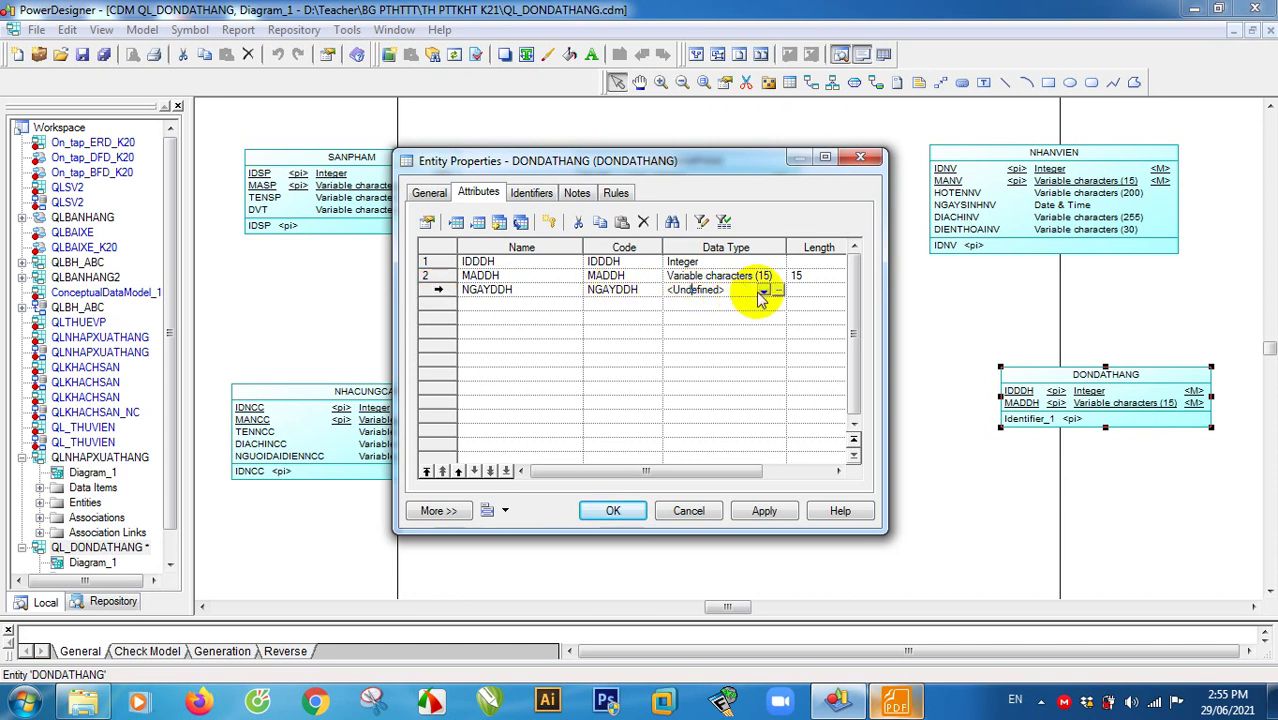
left_click(775, 290)
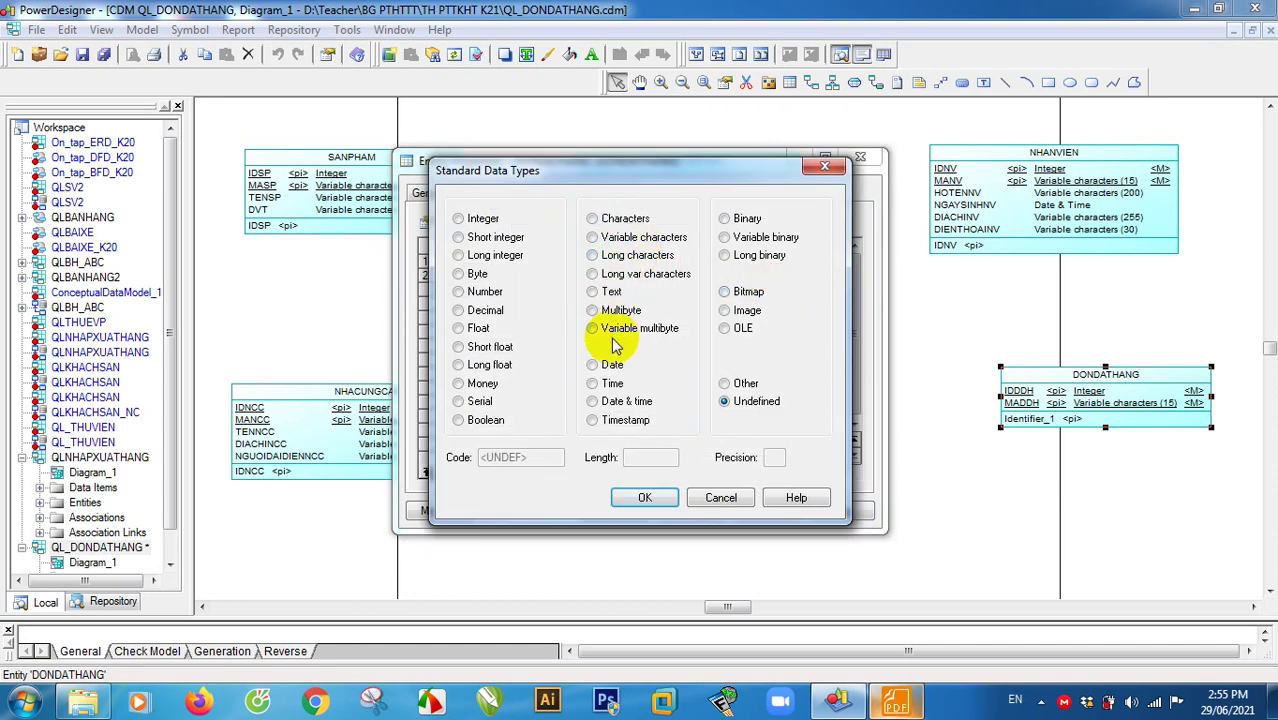
left_click(608, 401)
left_click(645, 497)
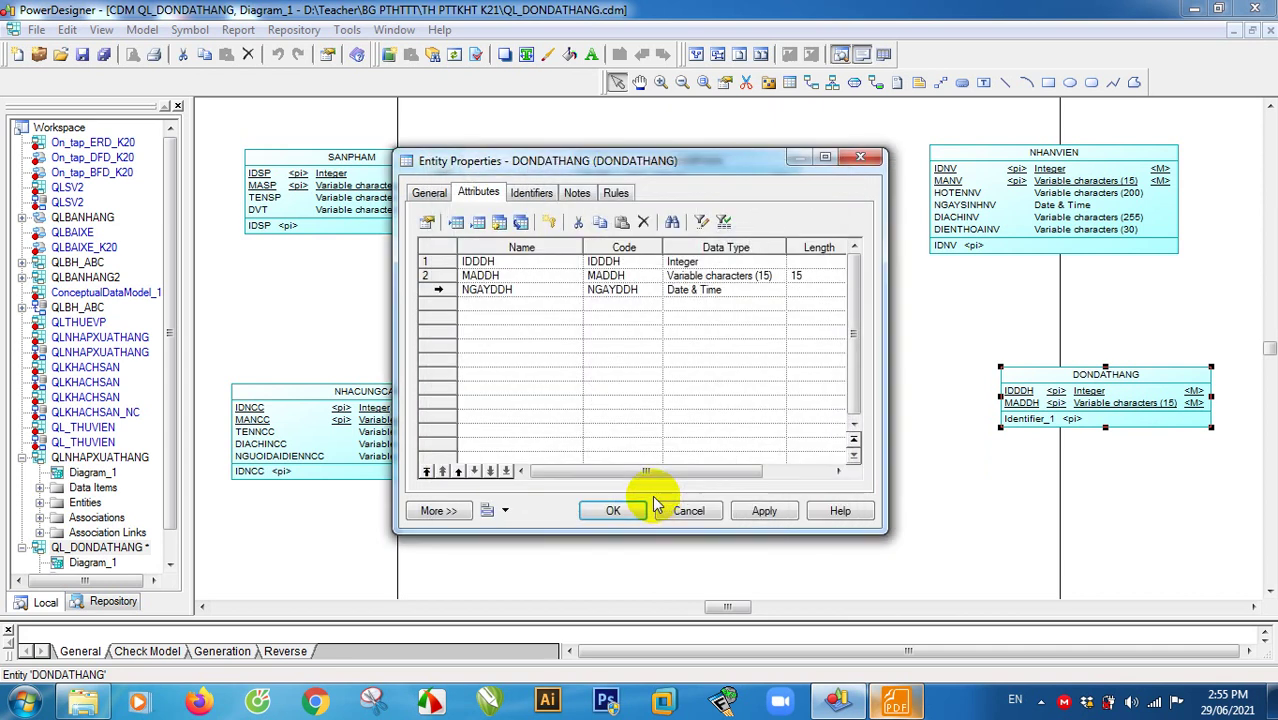
Step: Add attribute GHICHU to the DONDATHANG entity with the Text data type
left_click(538, 290)
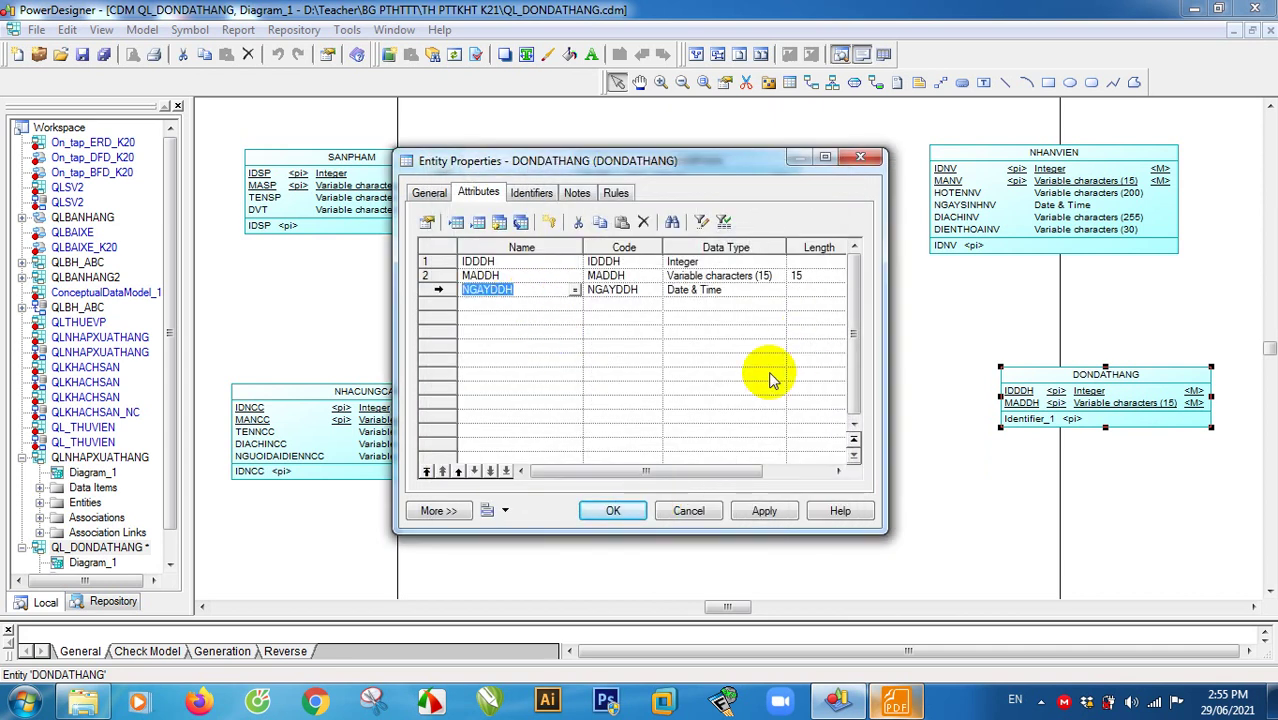
left_click(474, 304)
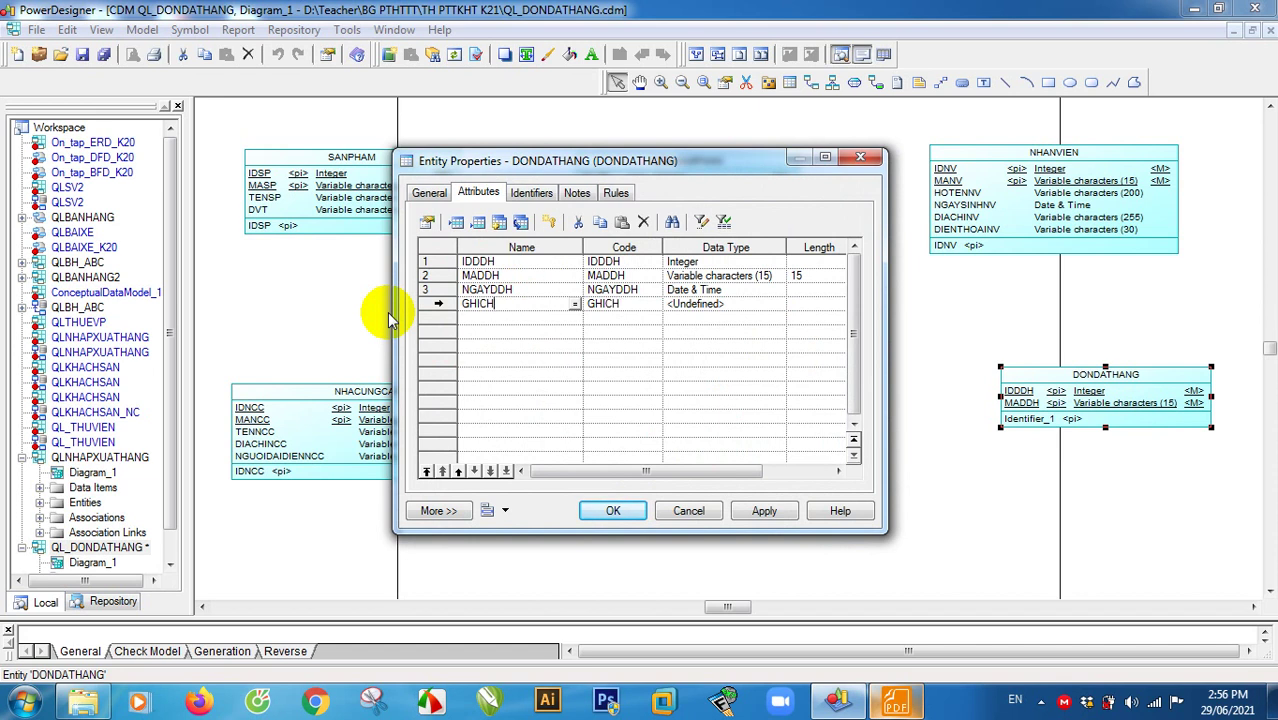
left_click(722, 303)
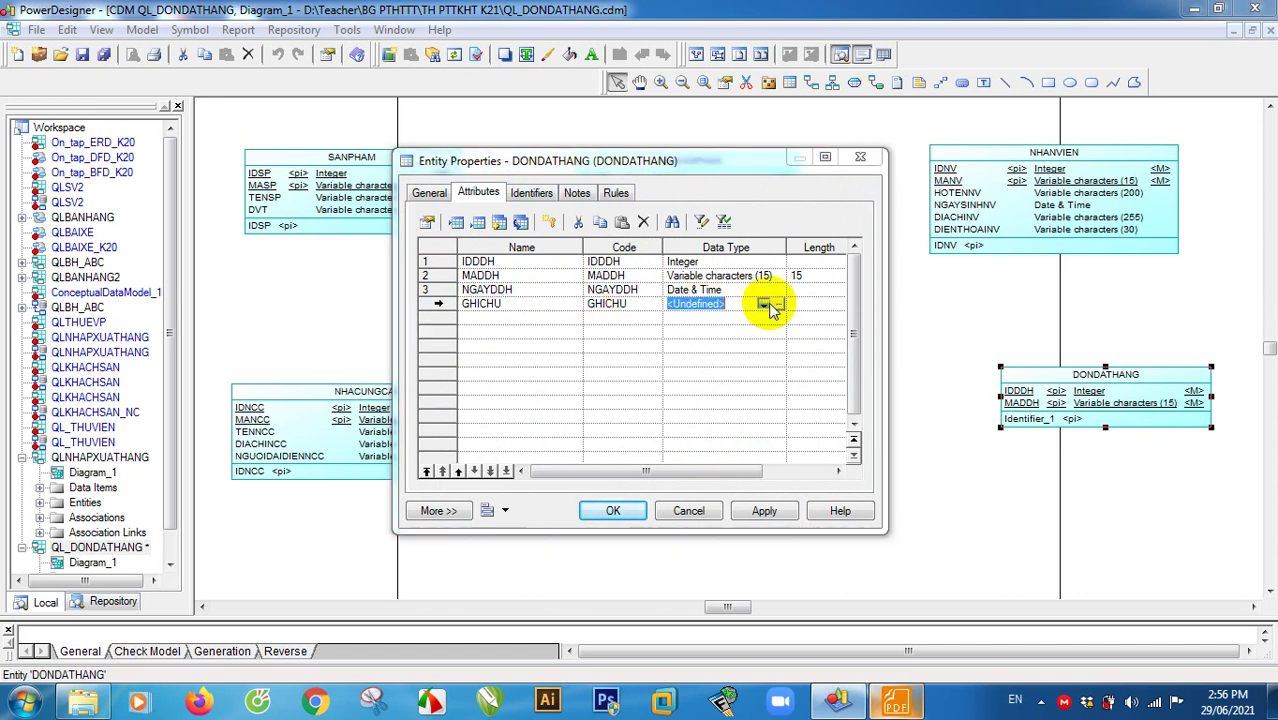
left_click(772, 305)
left_click(779, 305)
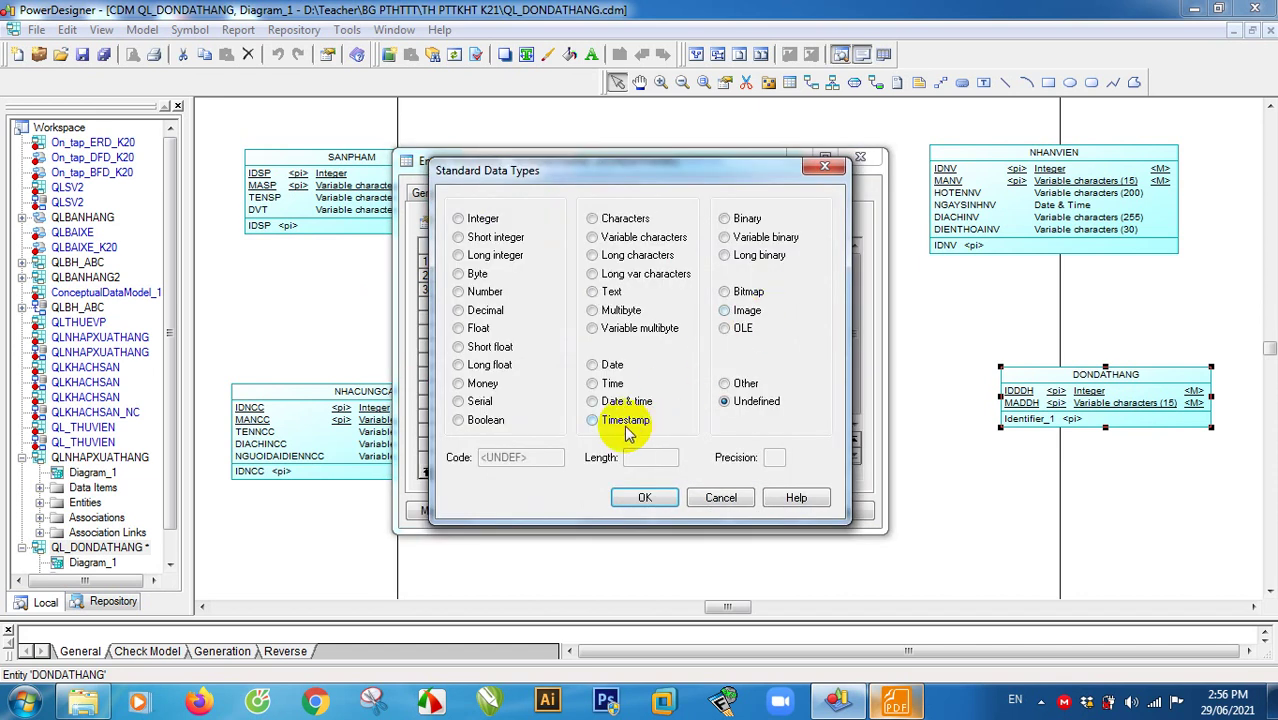
left_click(605, 292)
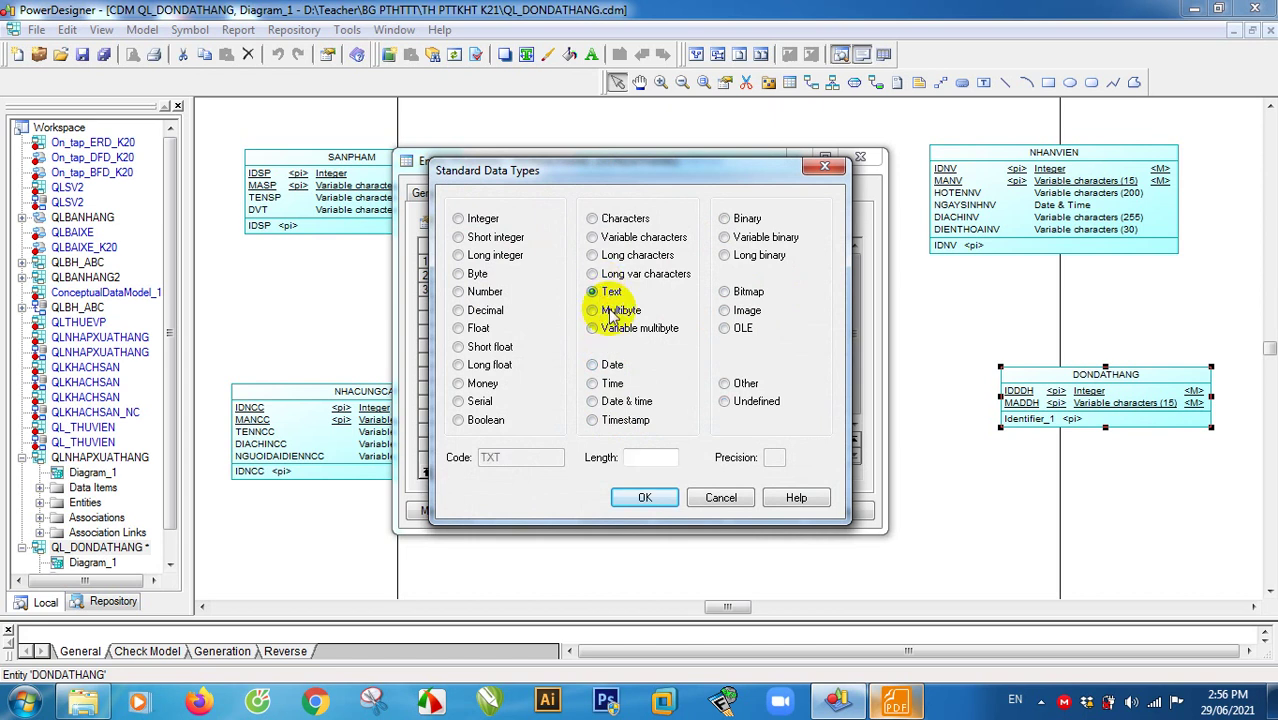
left_click(645, 498)
left_click_drag(625, 471, 556, 448)
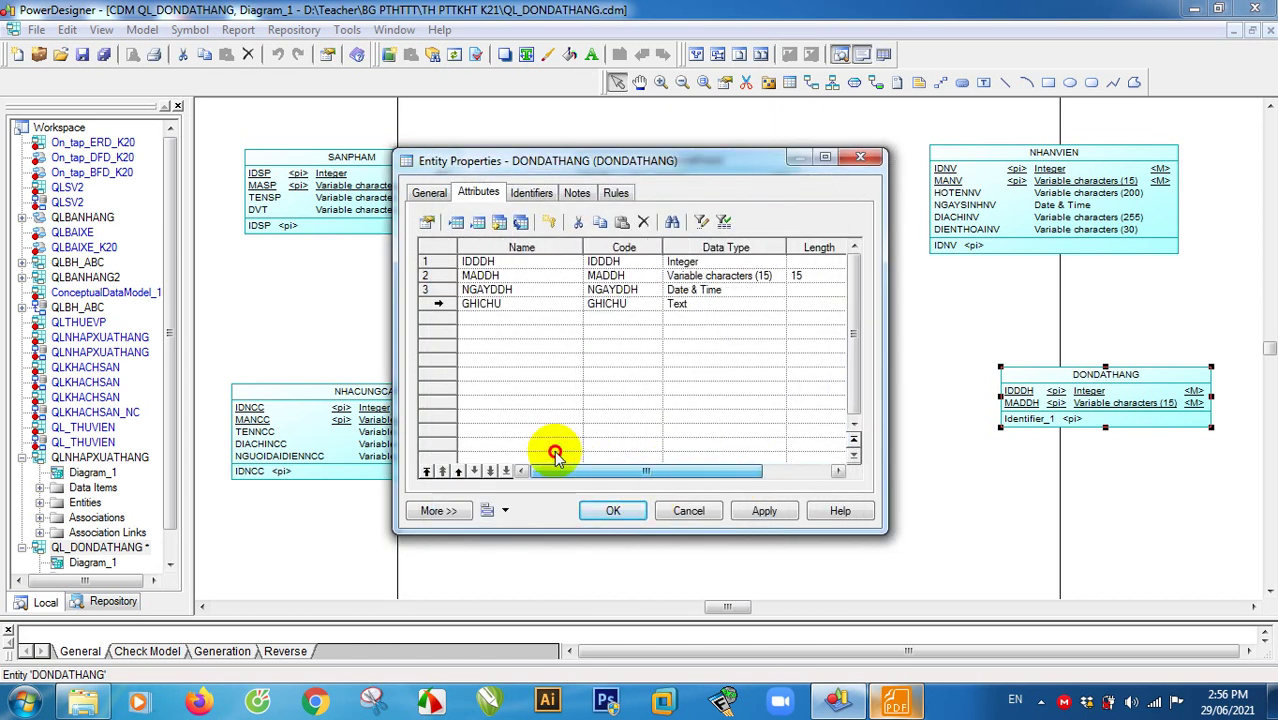
Step: Rename DONDATHANG's primary identifier to IDDDH, apply the change and close the entity's properties
left_click(531, 192)
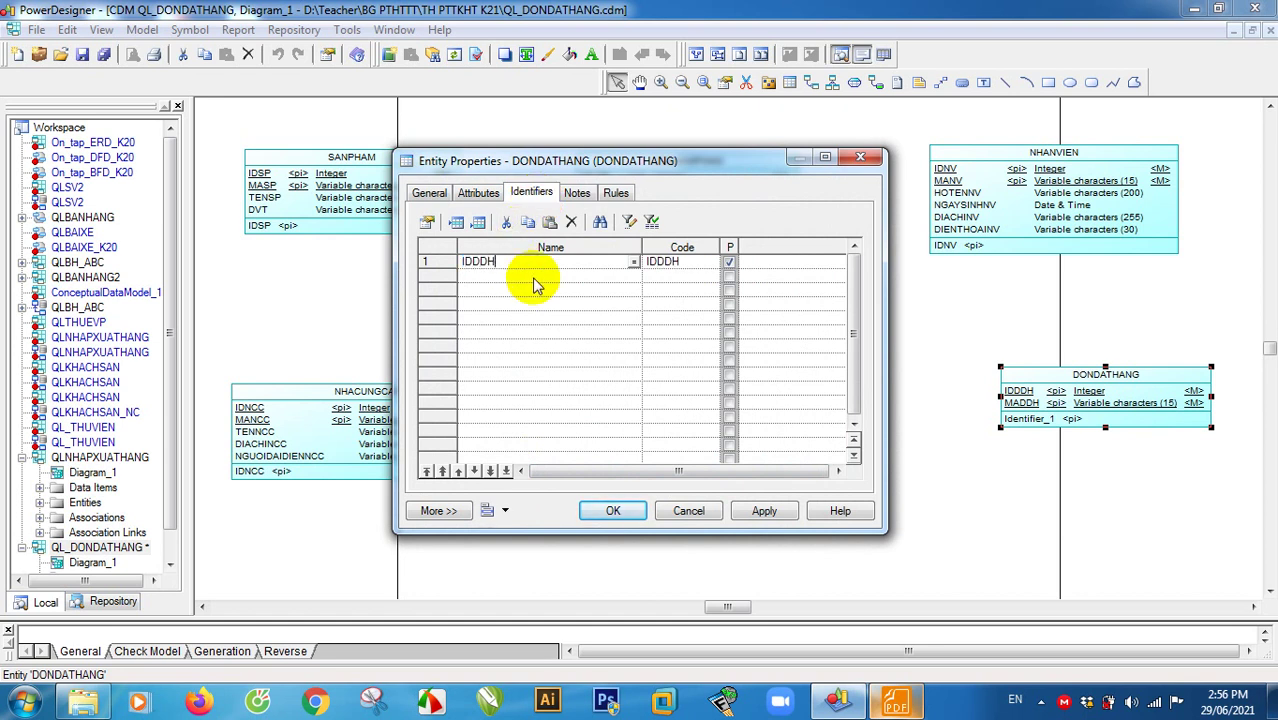
type("IDDDH")
left_click(764, 511)
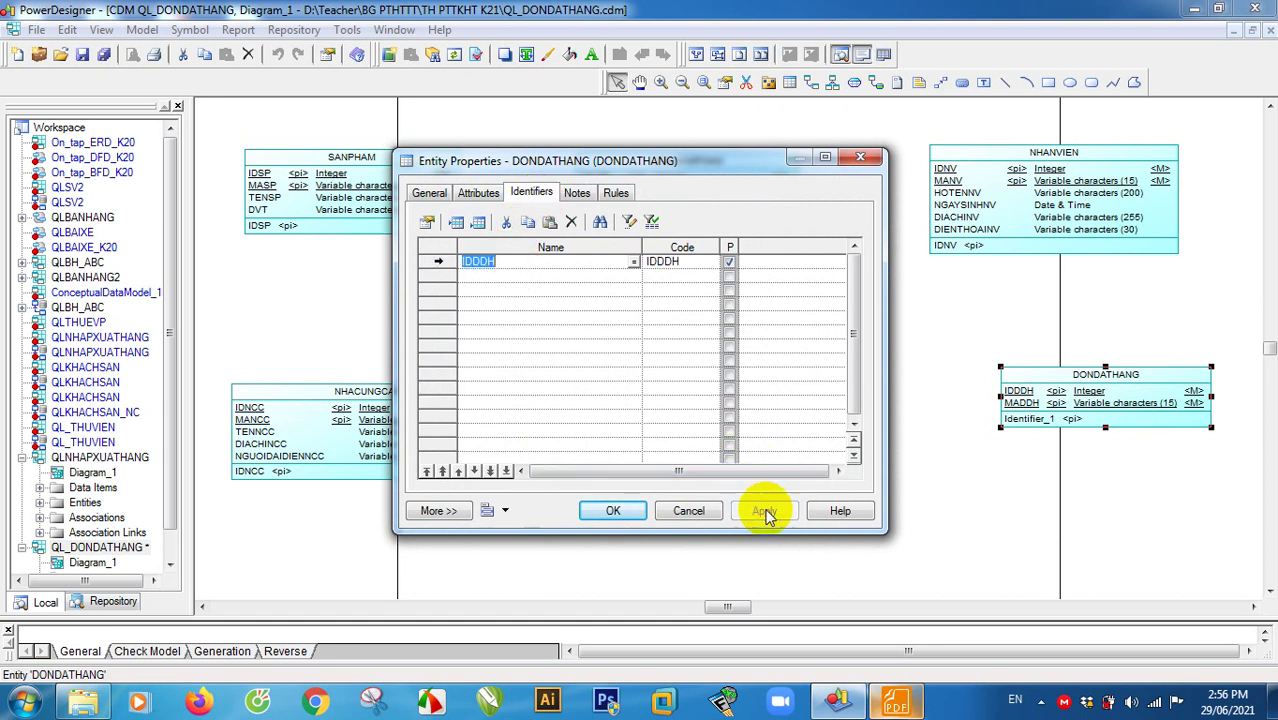
left_click(612, 512)
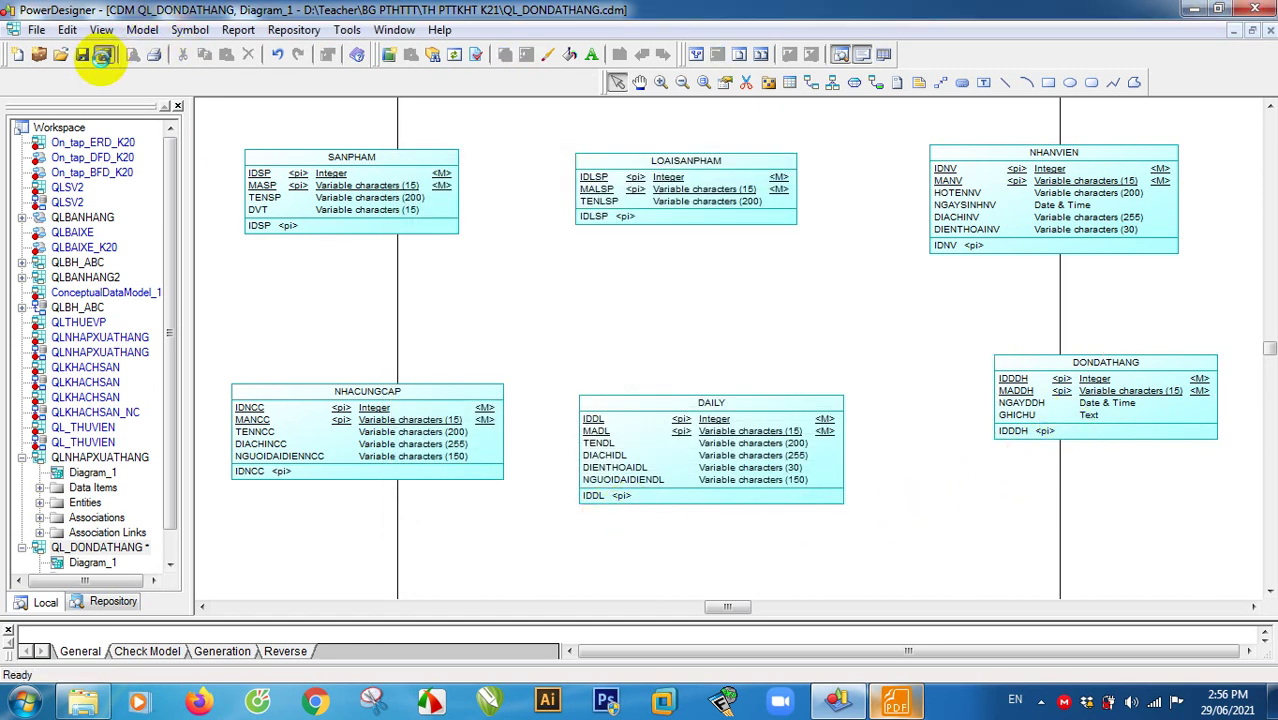
Step: Move the DAILY entity slightly to the right, away from NHACUNGCAP, and save the model
left_click(101, 54)
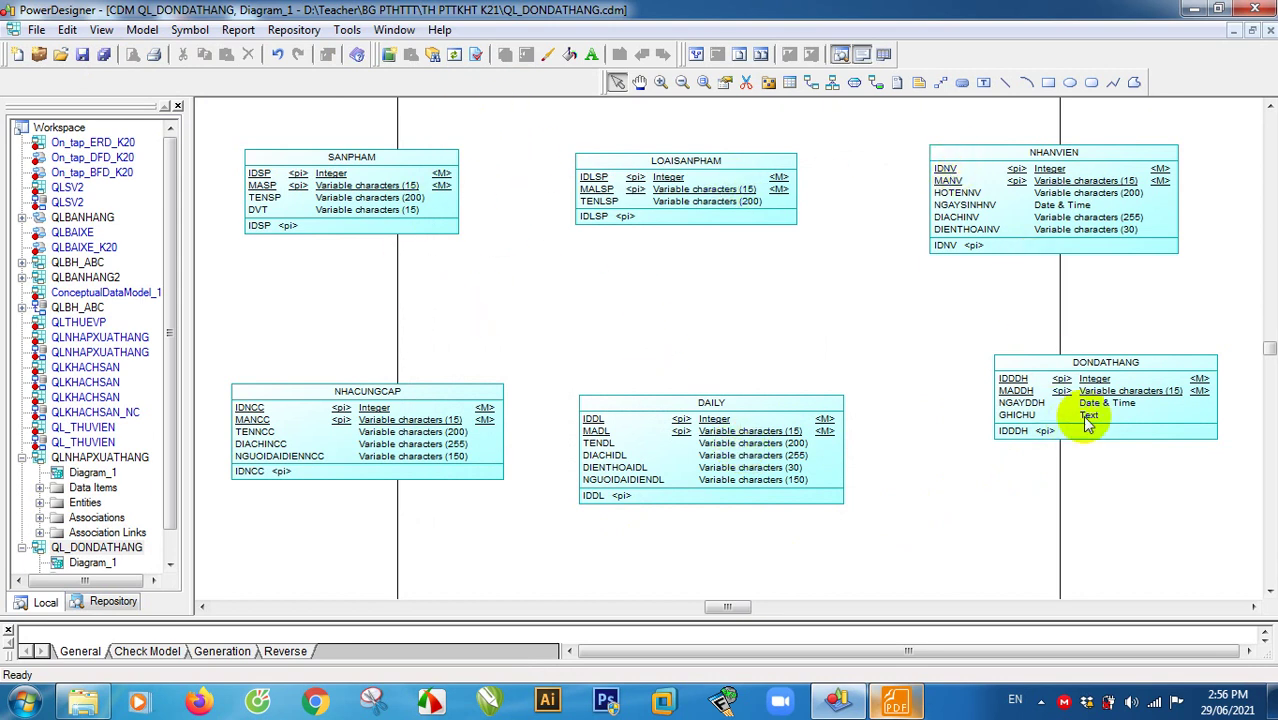
left_click_drag(688, 430, 738, 433)
left_click(83, 54)
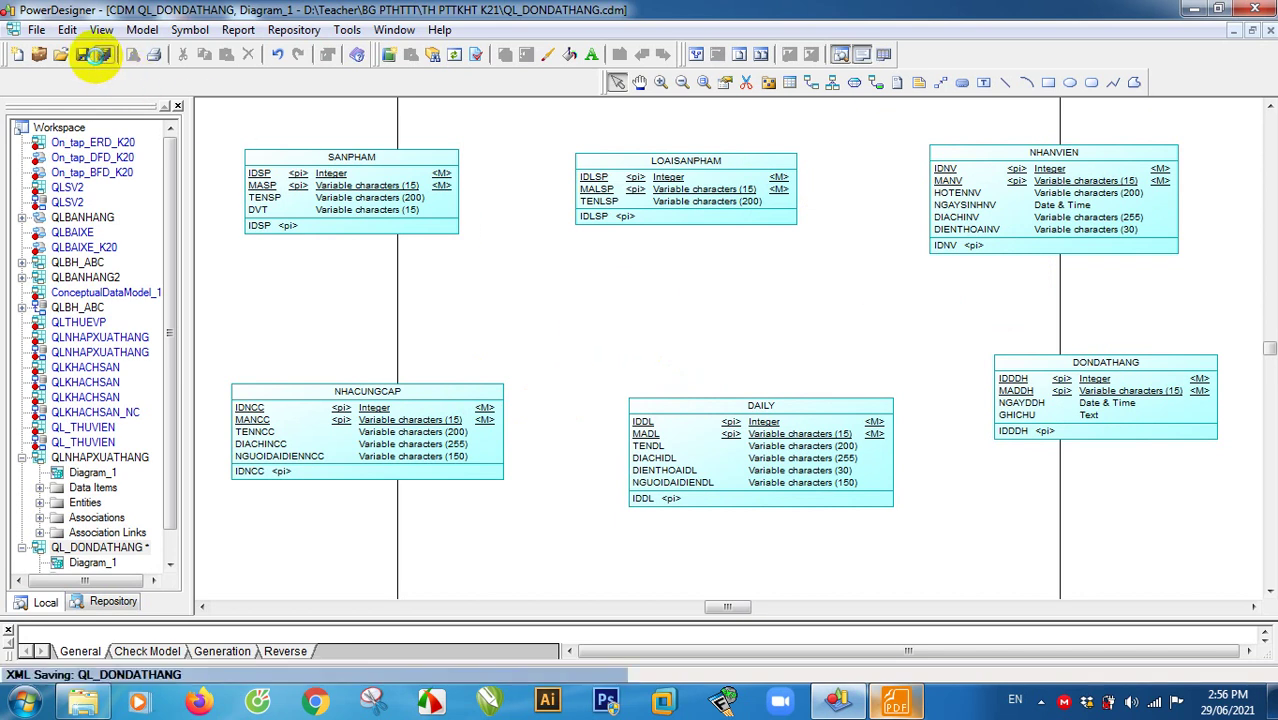
Step: Switch to the Foxit Reader PDF to examine how Mã loại links Sản phẩm with Loại sản phẩm, and return to PowerDesigner
left_click(897, 701)
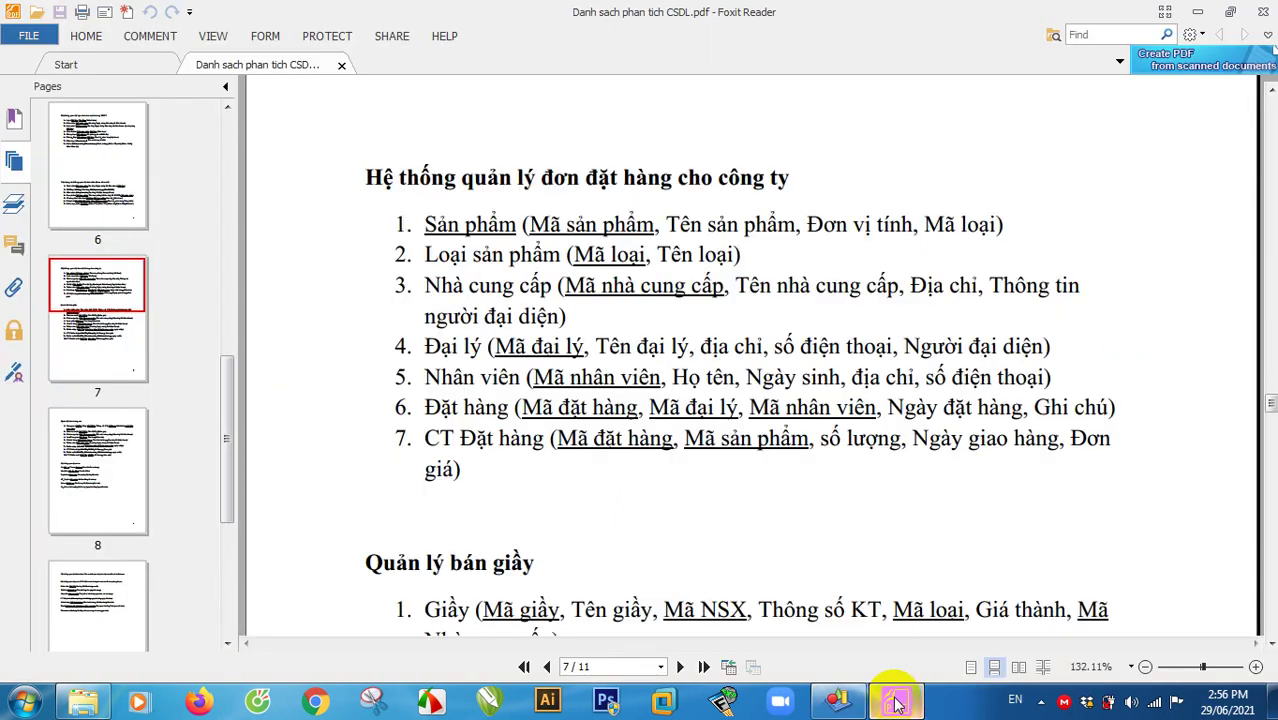
left_click(897, 703)
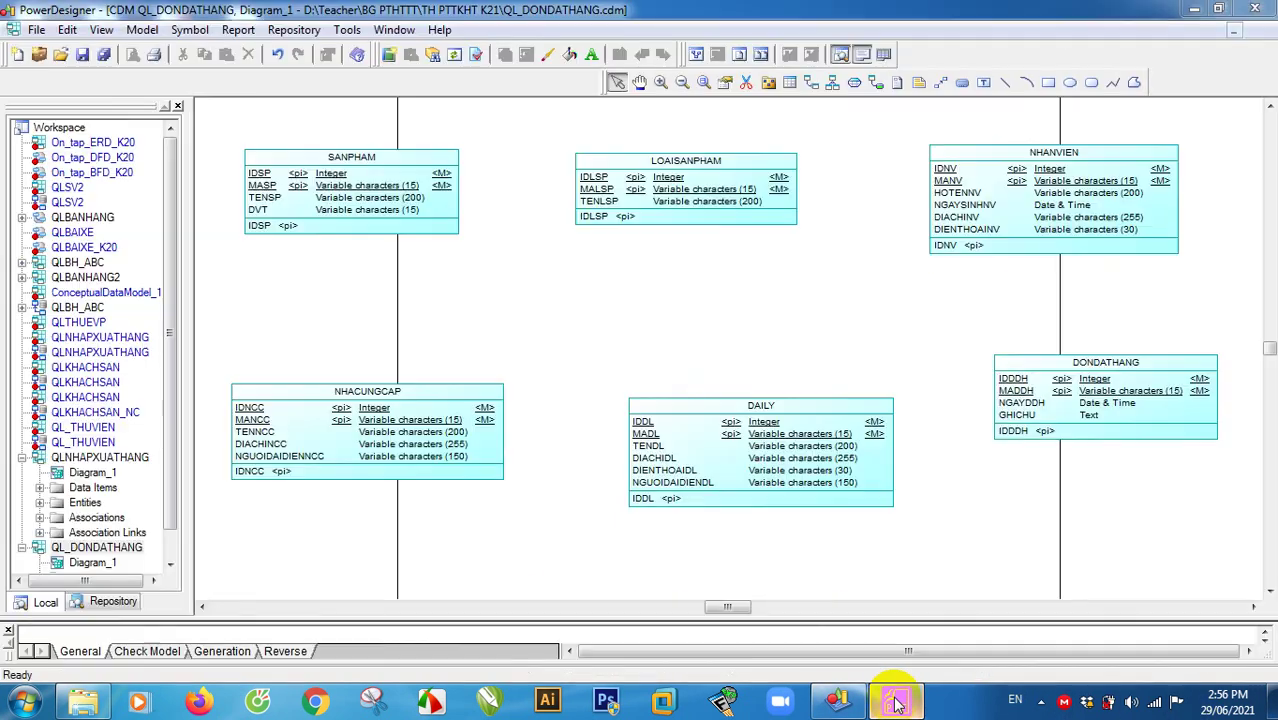
left_click(882, 698)
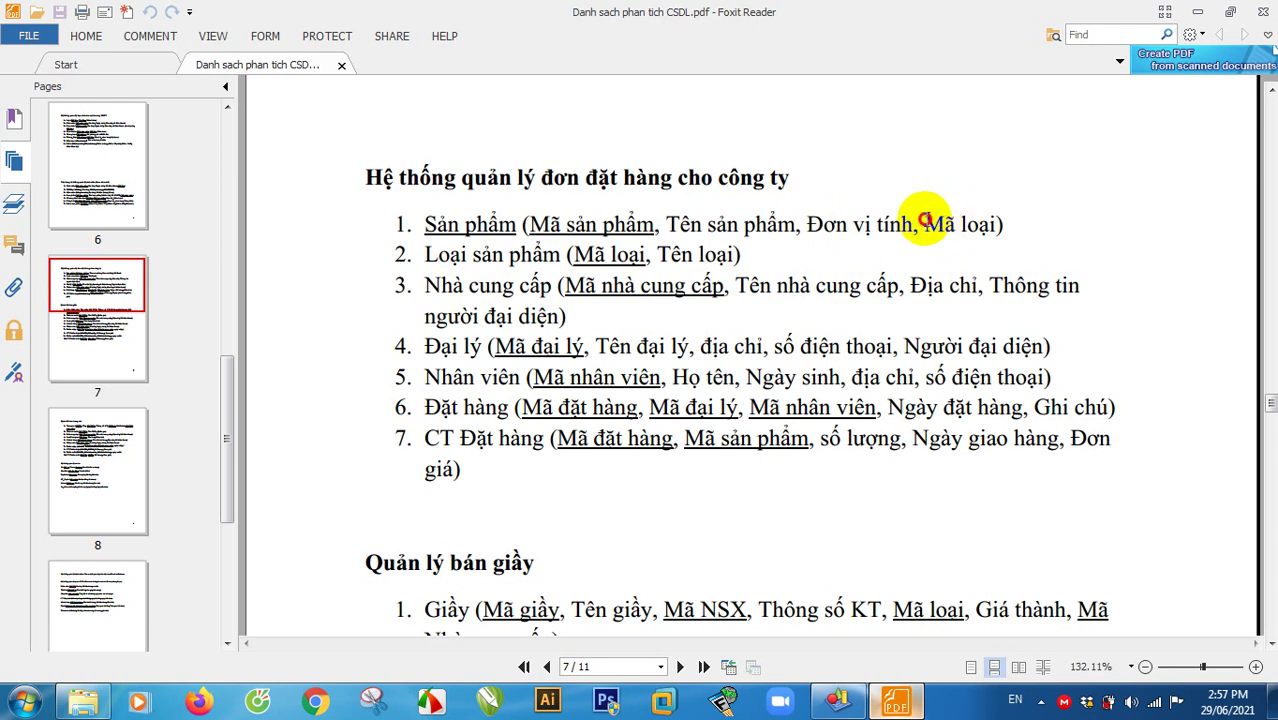
left_click_drag(925, 220, 986, 220)
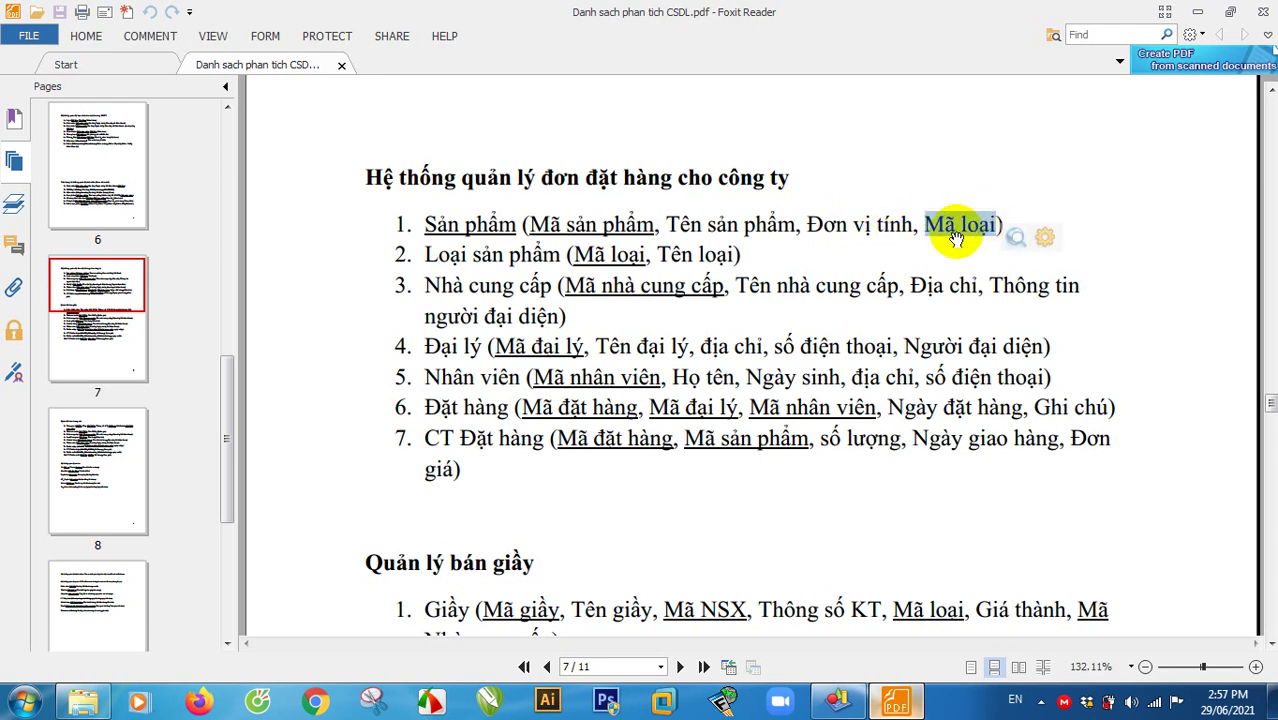
left_click(947, 232)
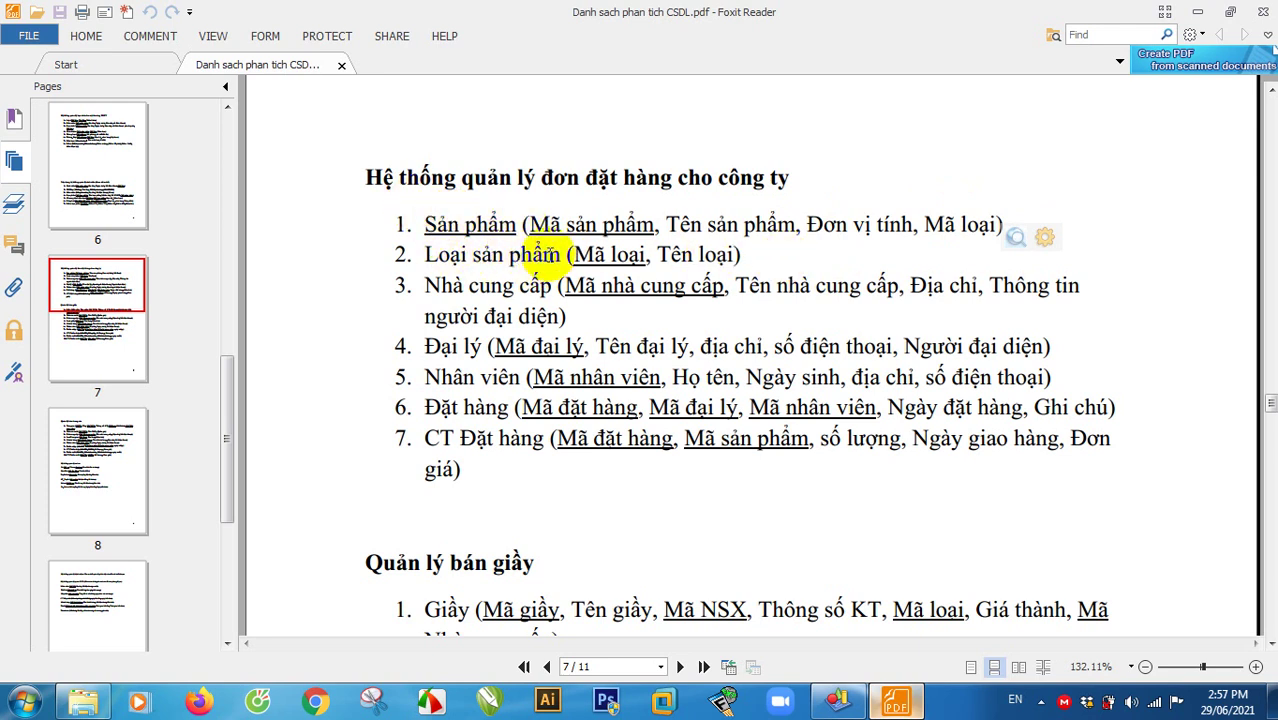
left_click_drag(713, 248, 468, 273)
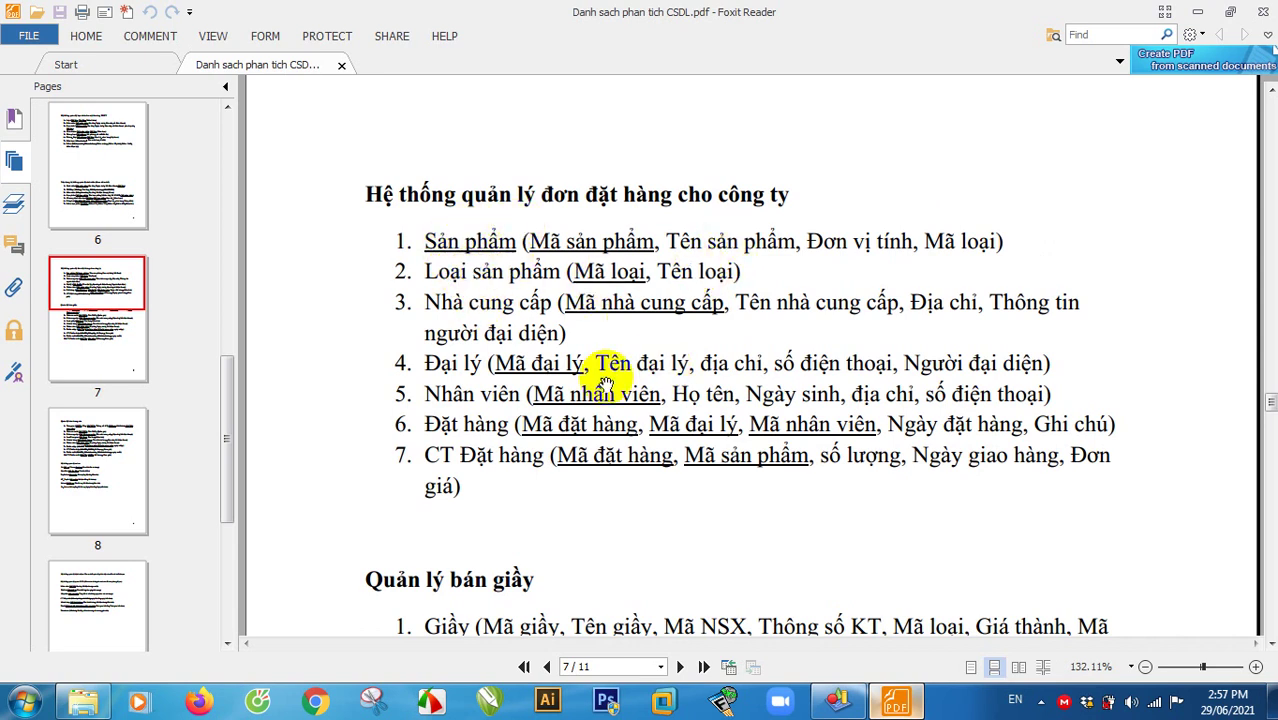
left_click(838, 700)
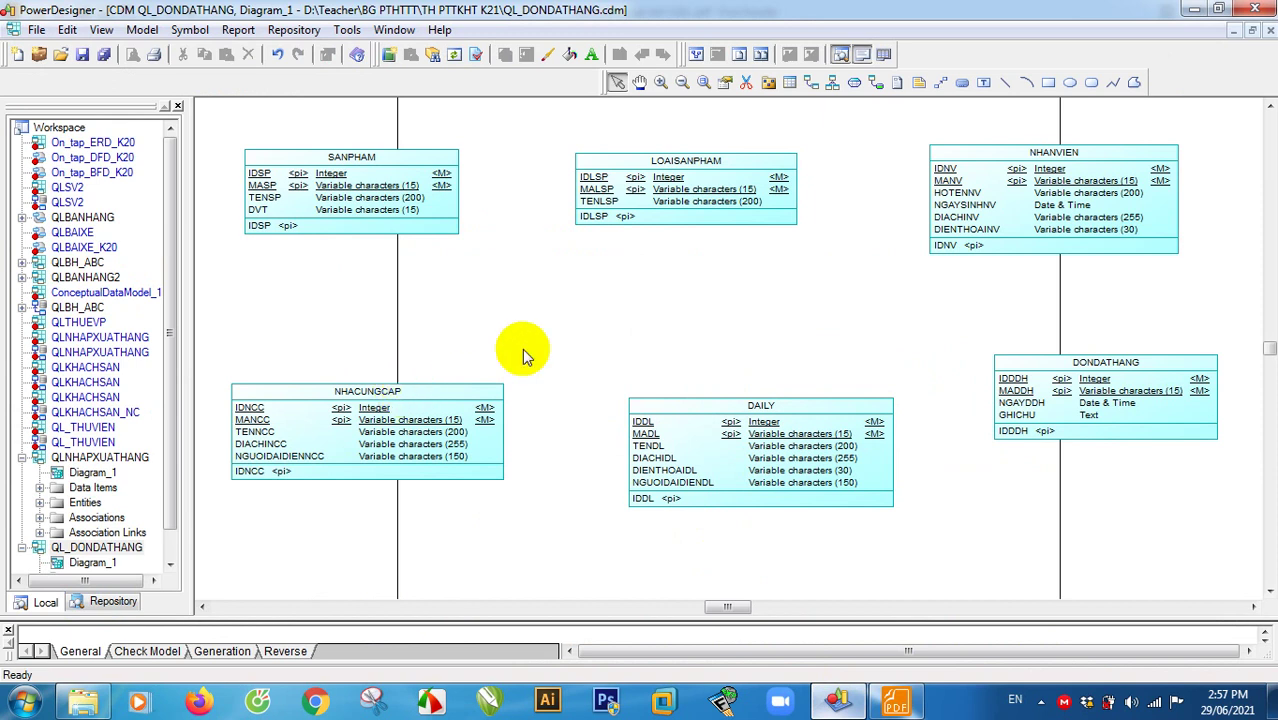
Step: Move the LOAISANPHAM entity to the right and place a new association between SANPHAM and LOAISANPHAM
left_click_drag(683, 181, 770, 194)
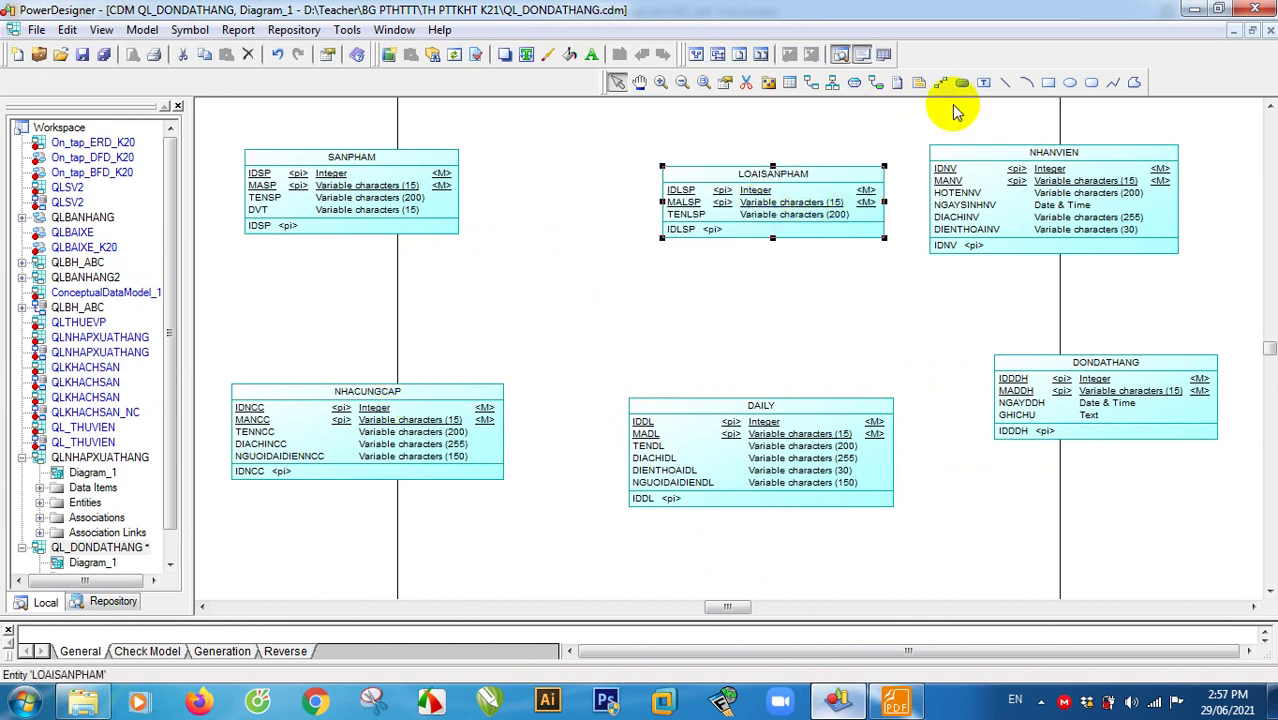
left_click(855, 84)
left_click(562, 194)
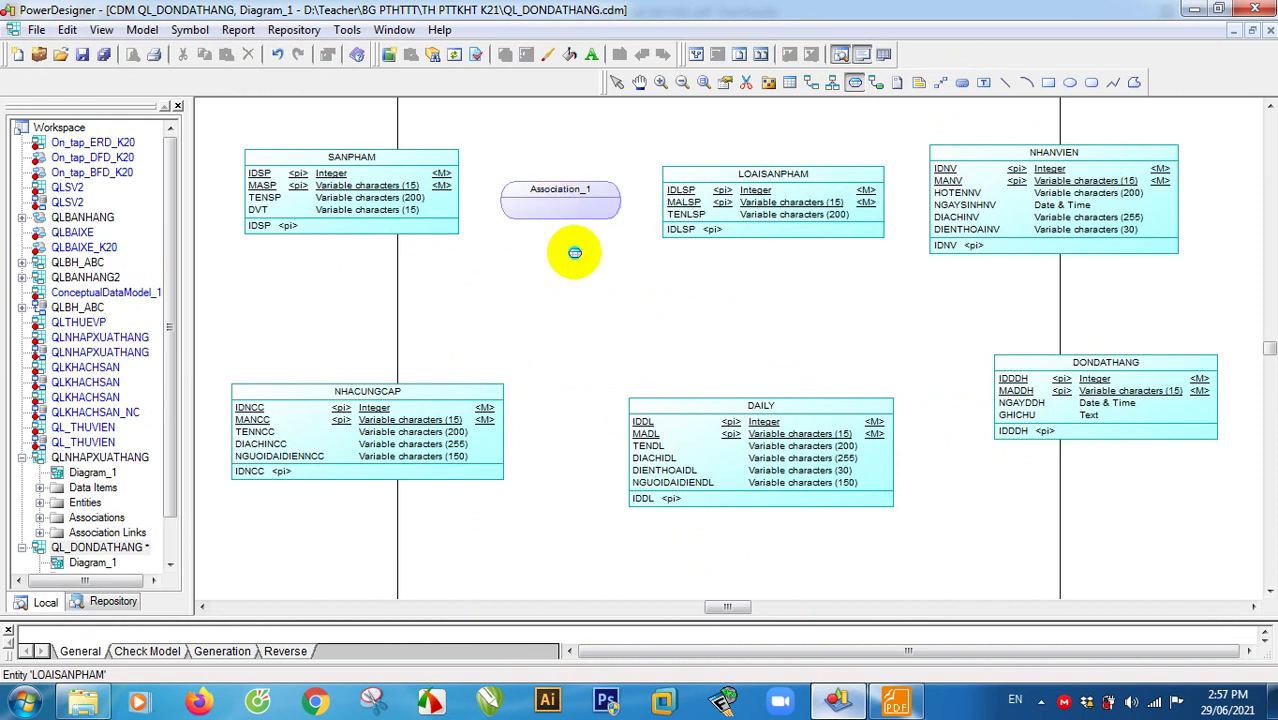
Step: Name the new association LOAISANPHAM_SANPHAM and confirm its properties
double_click(573, 194)
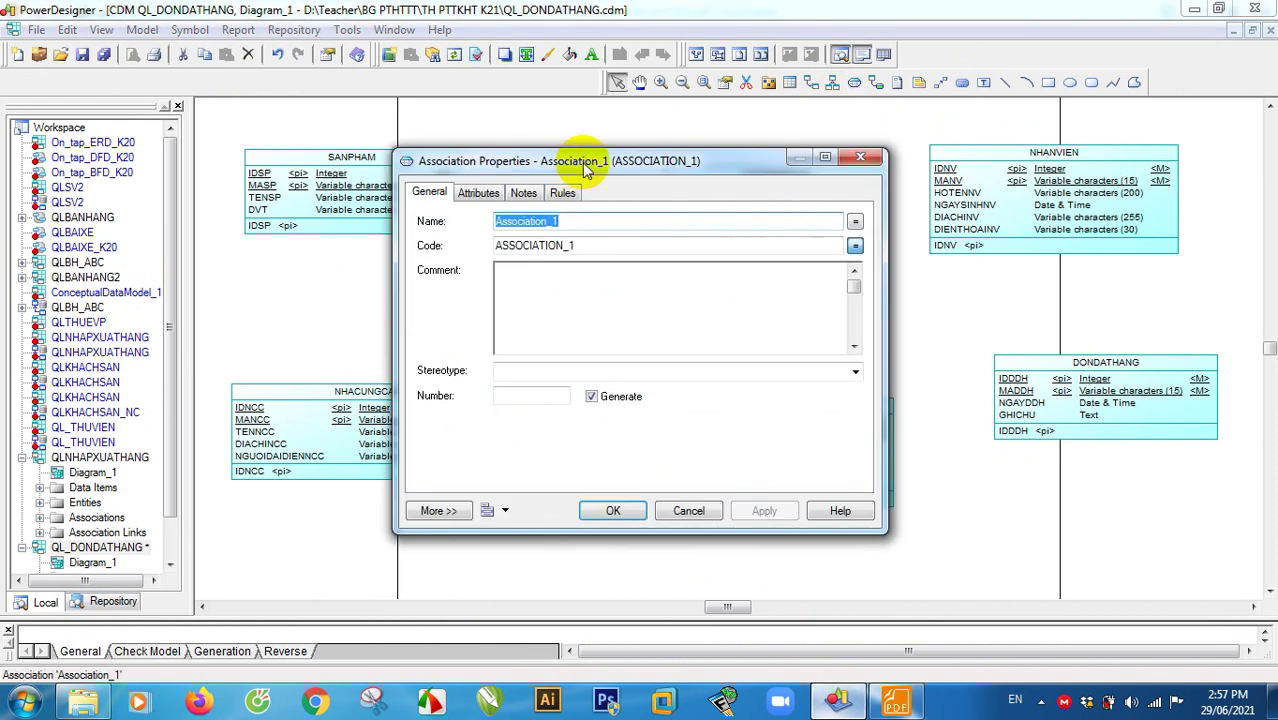
left_click_drag(587, 168, 597, 211)
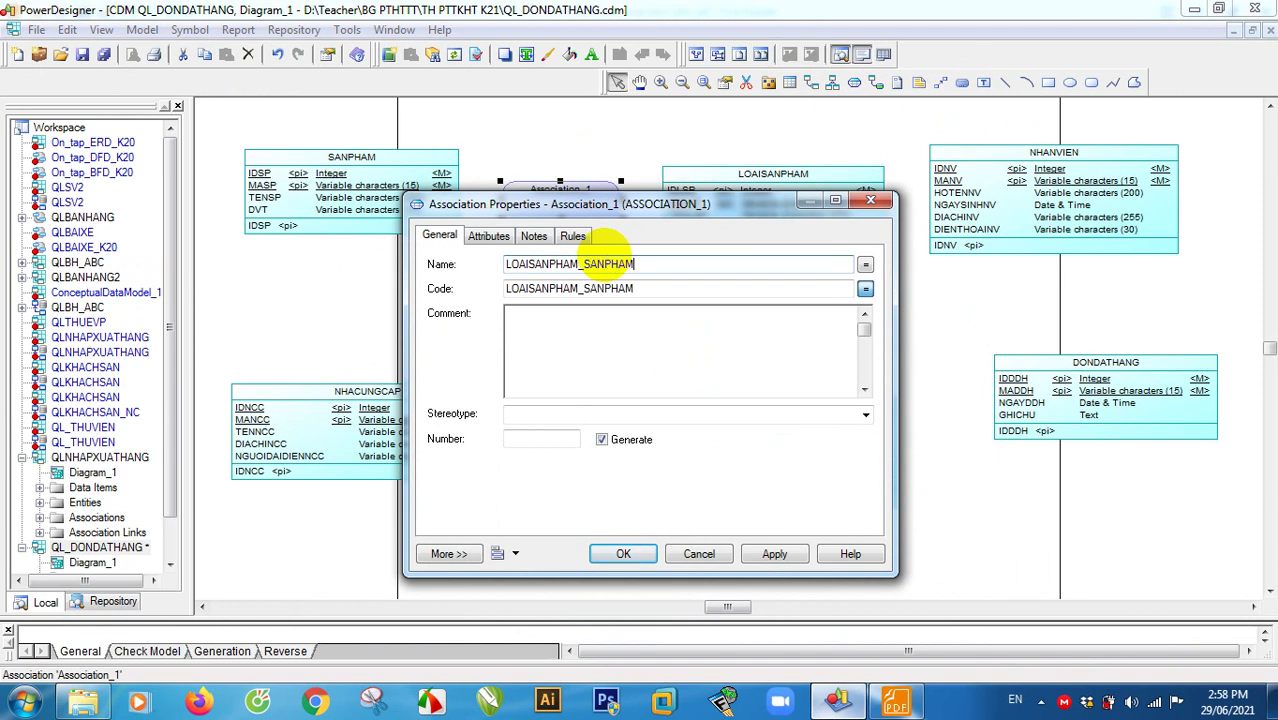
left_click(488, 236)
left_click(439, 236)
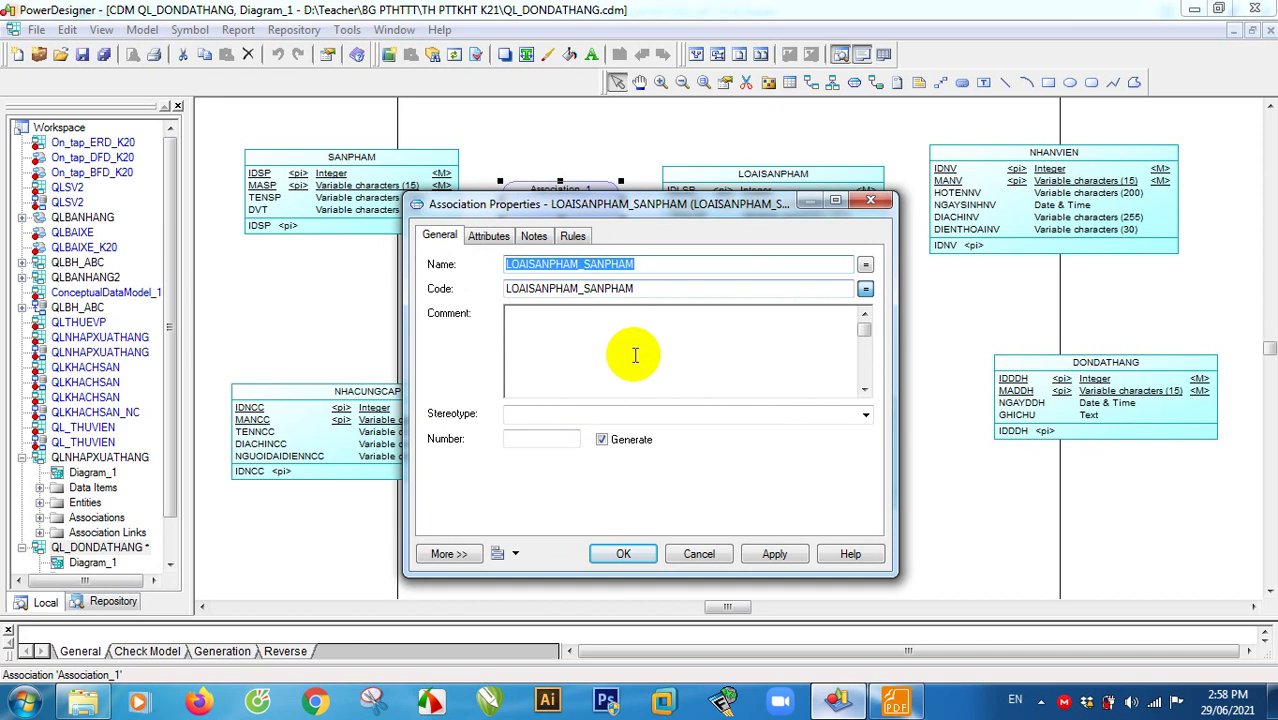
left_click(787, 565)
left_click(623, 554)
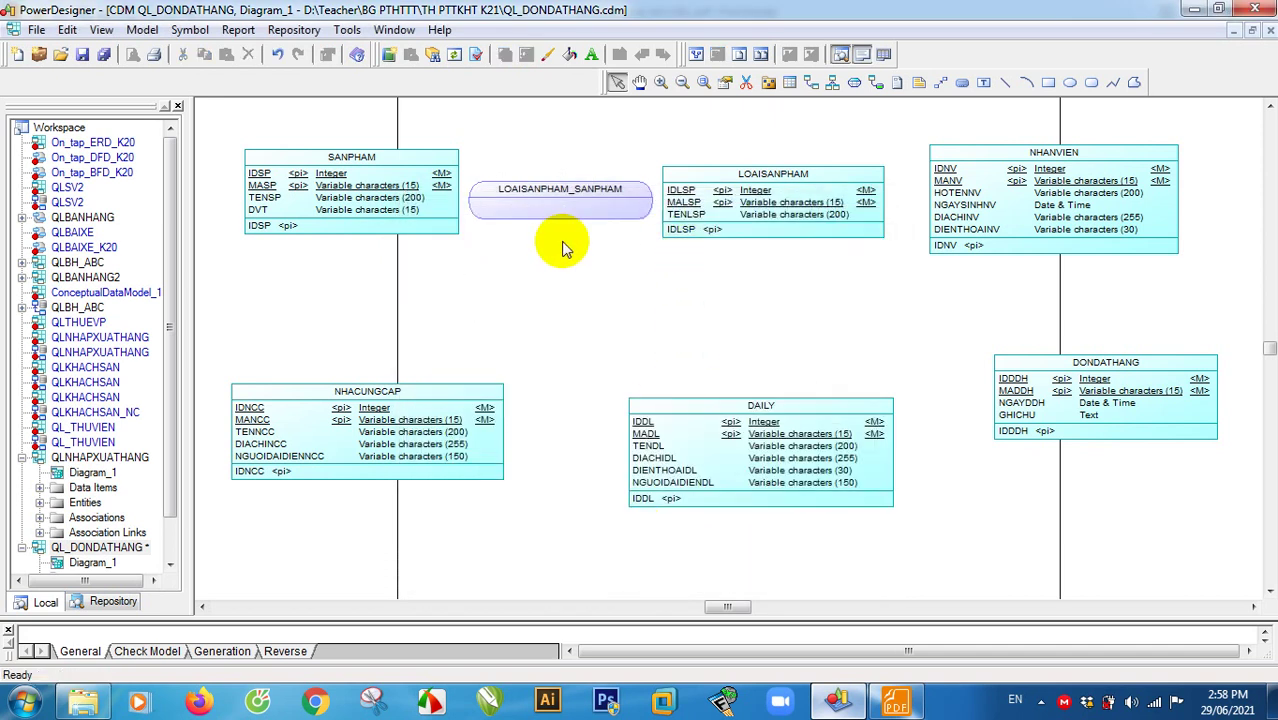
Step: Spread SANPHAM, LOAISANPHAM and NHANVIEN apart to leave space on both sides of the LOAISANPHAM_SANPHAM association, and save the model
left_click(365, 205)
left_click_drag(365, 205, 336, 205)
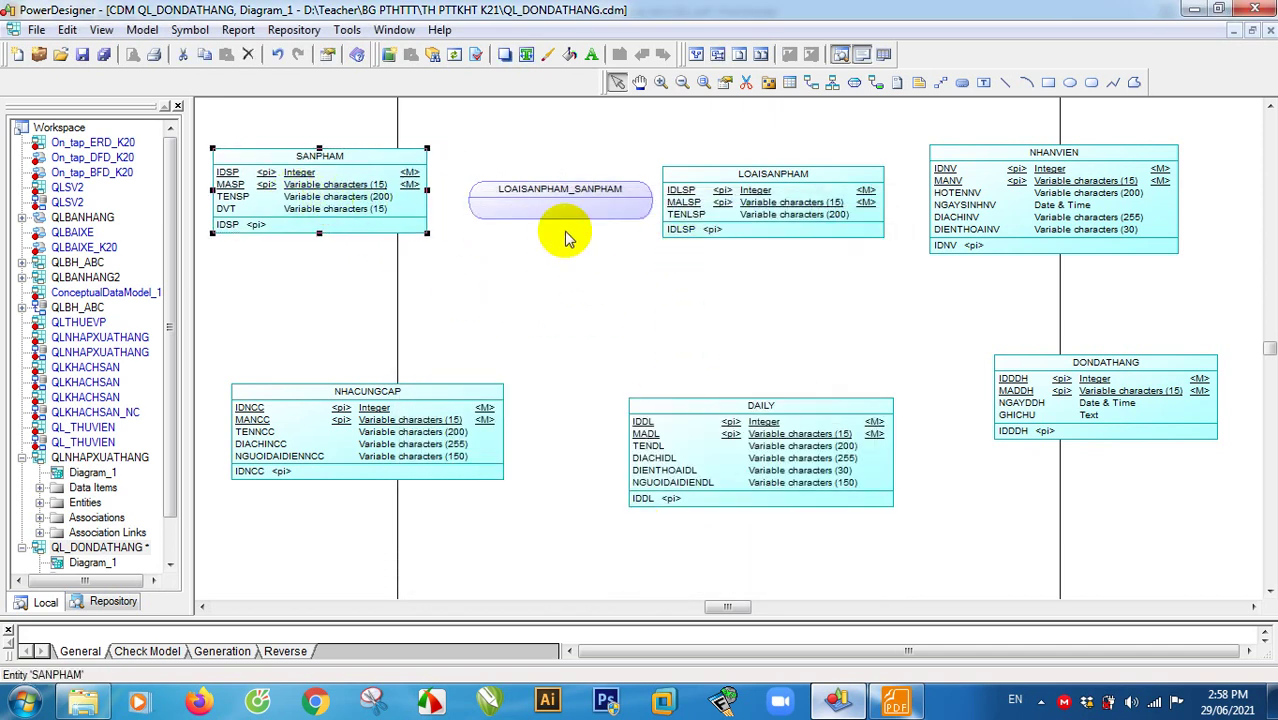
left_click_drag(556, 199, 536, 237)
left_click_drag(724, 208, 785, 272)
left_click_drag(958, 224, 1053, 222)
left_click_drag(556, 222, 625, 182)
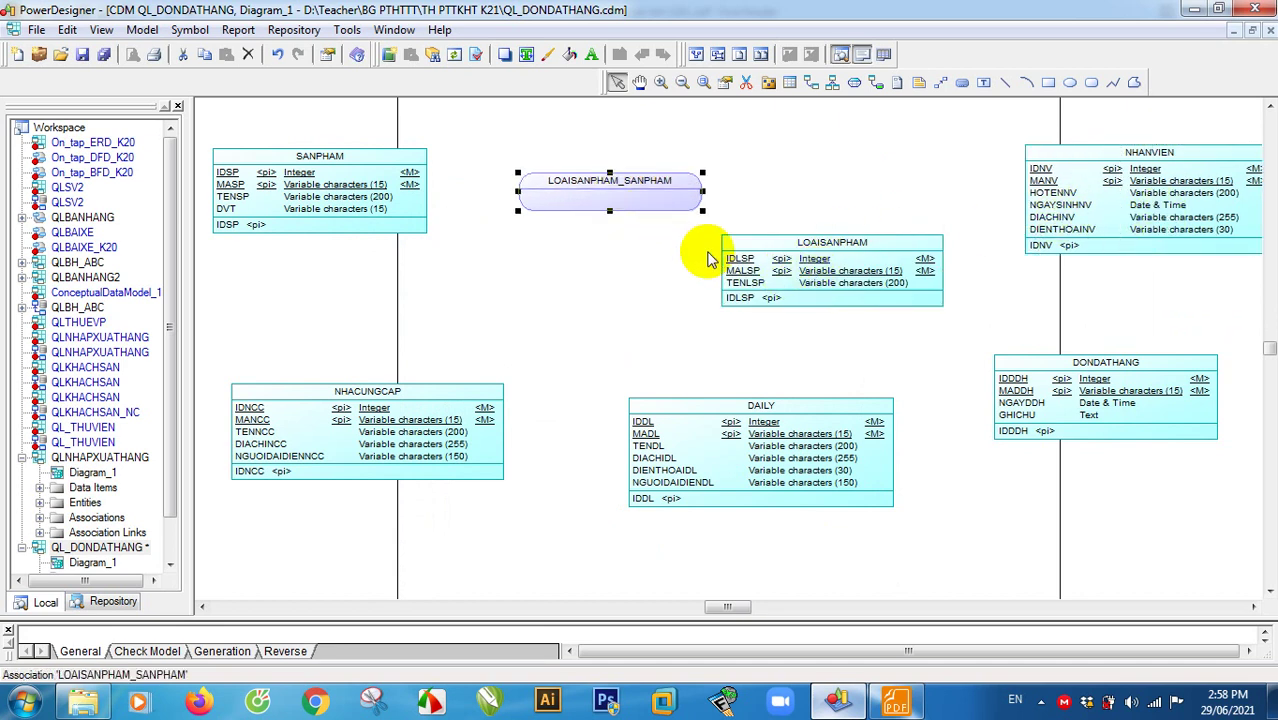
left_click(822, 232)
left_click_drag(822, 232, 876, 140)
left_click(761, 268)
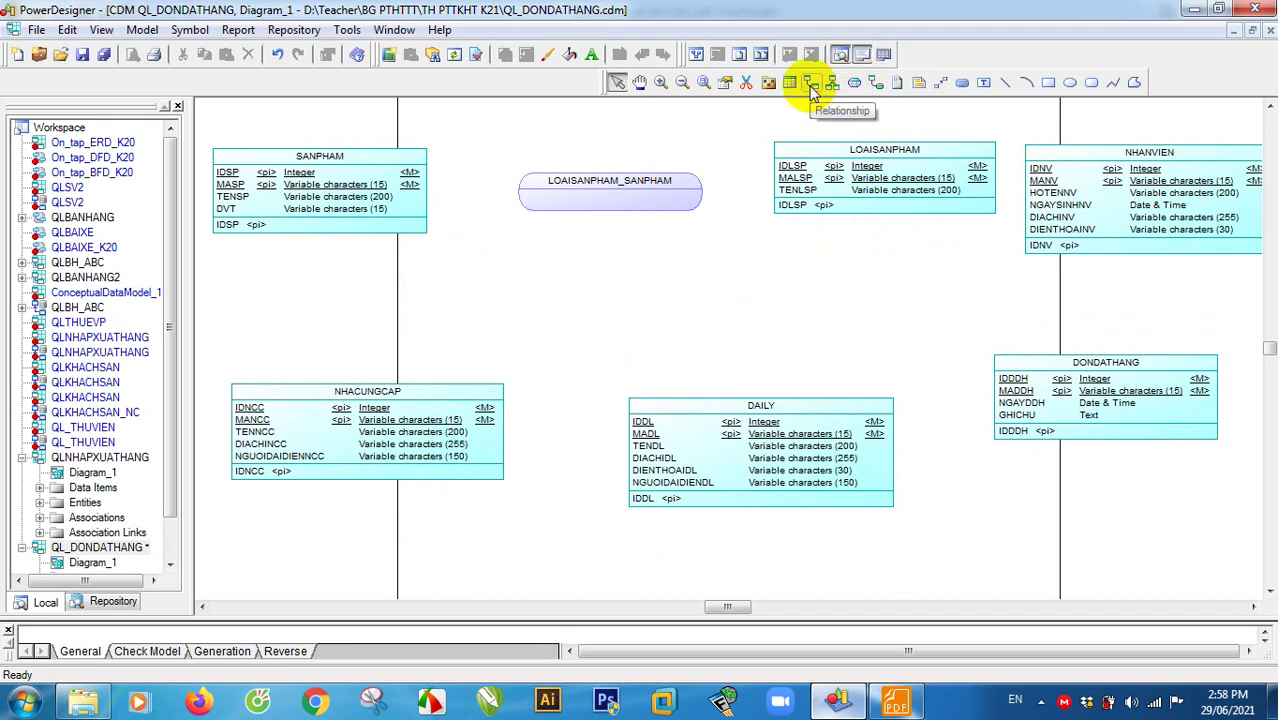
left_click(106, 55)
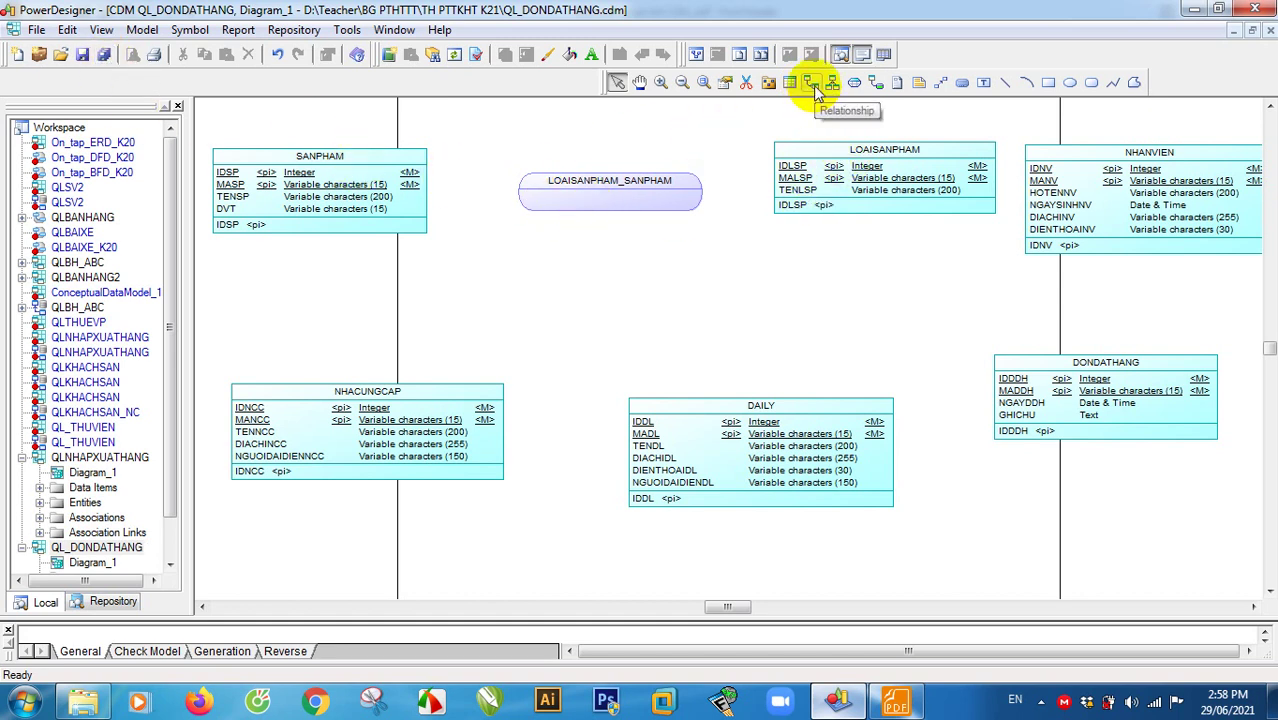
Step: Shift the LOAISANPHAM_SANPHAM association slightly toward SANPHAM and save the model
left_click_drag(665, 191, 605, 200)
left_click(680, 230)
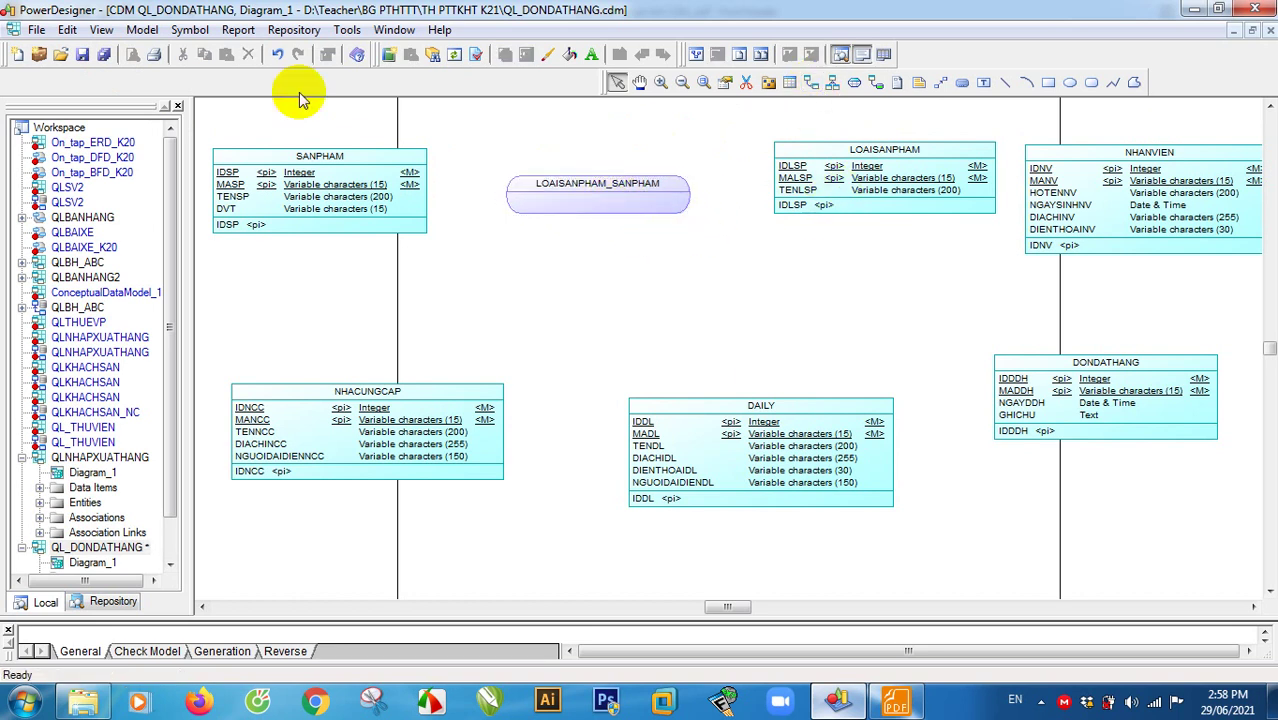
left_click(105, 55)
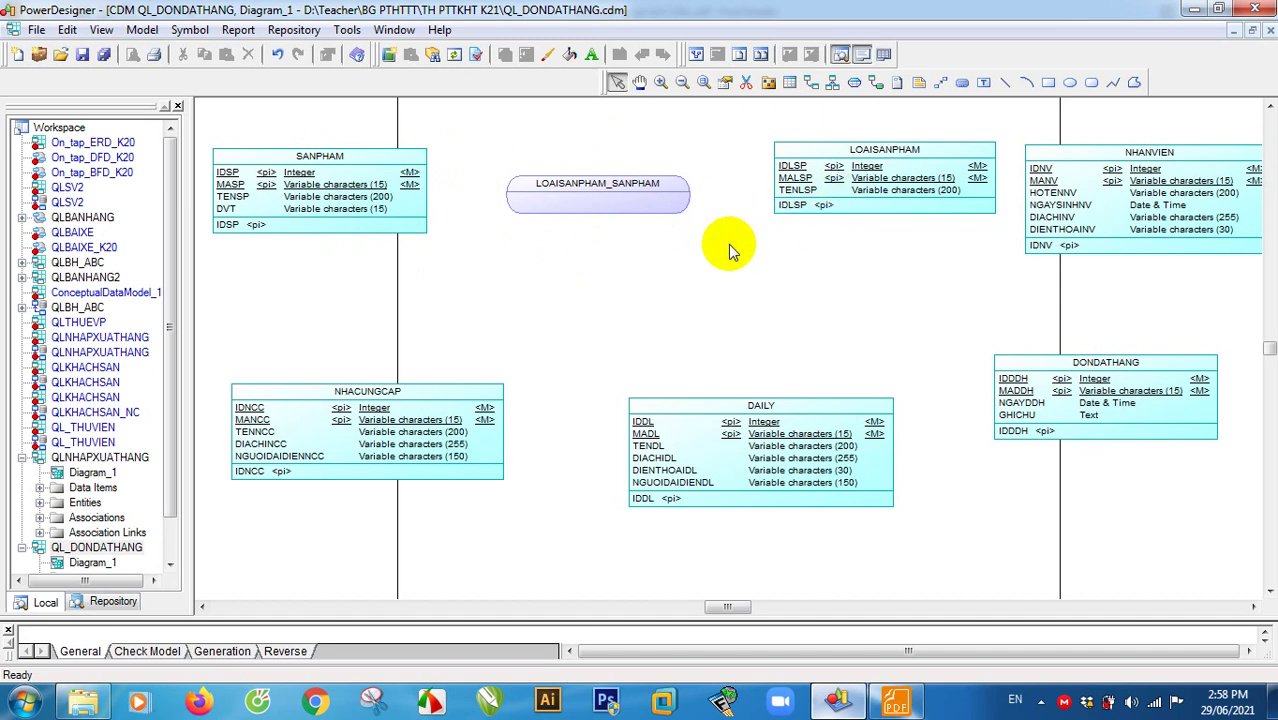
Step: Link the LOAISANPHAM_SANPHAM association to both the LOAISANPHAM and SANPHAM entities with association links
left_click(876, 85)
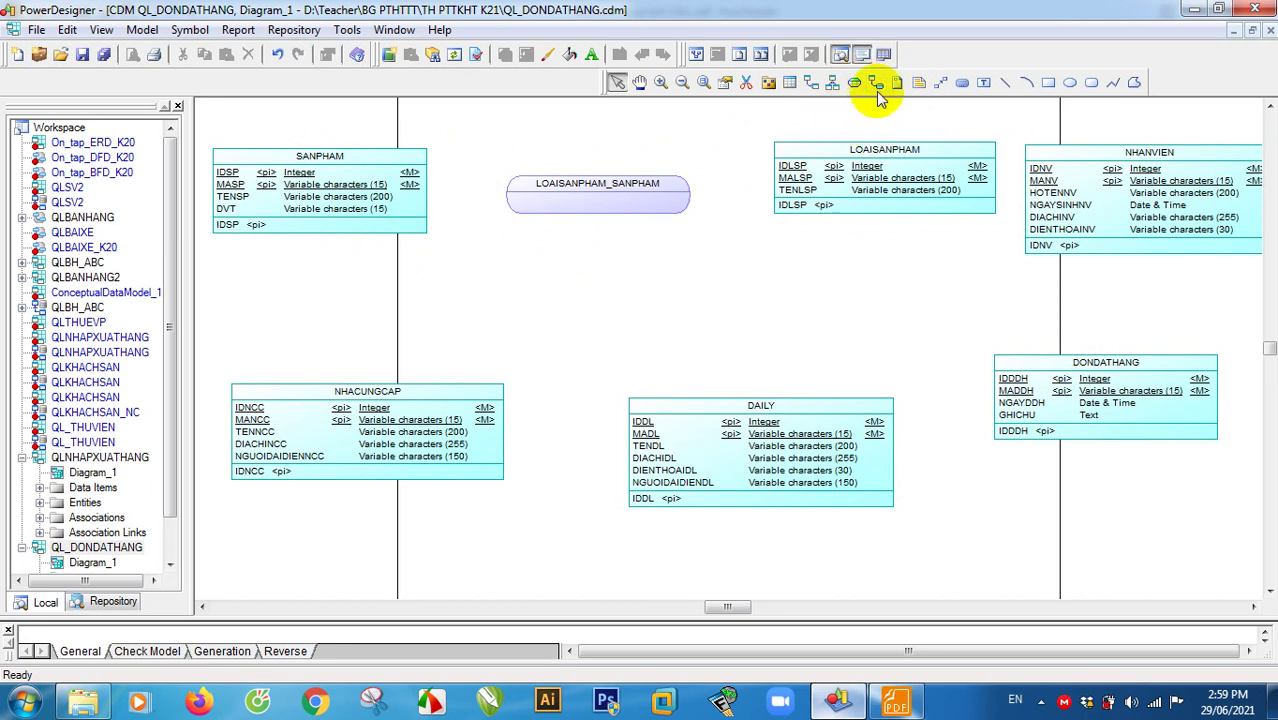
left_click_drag(854, 162, 337, 211)
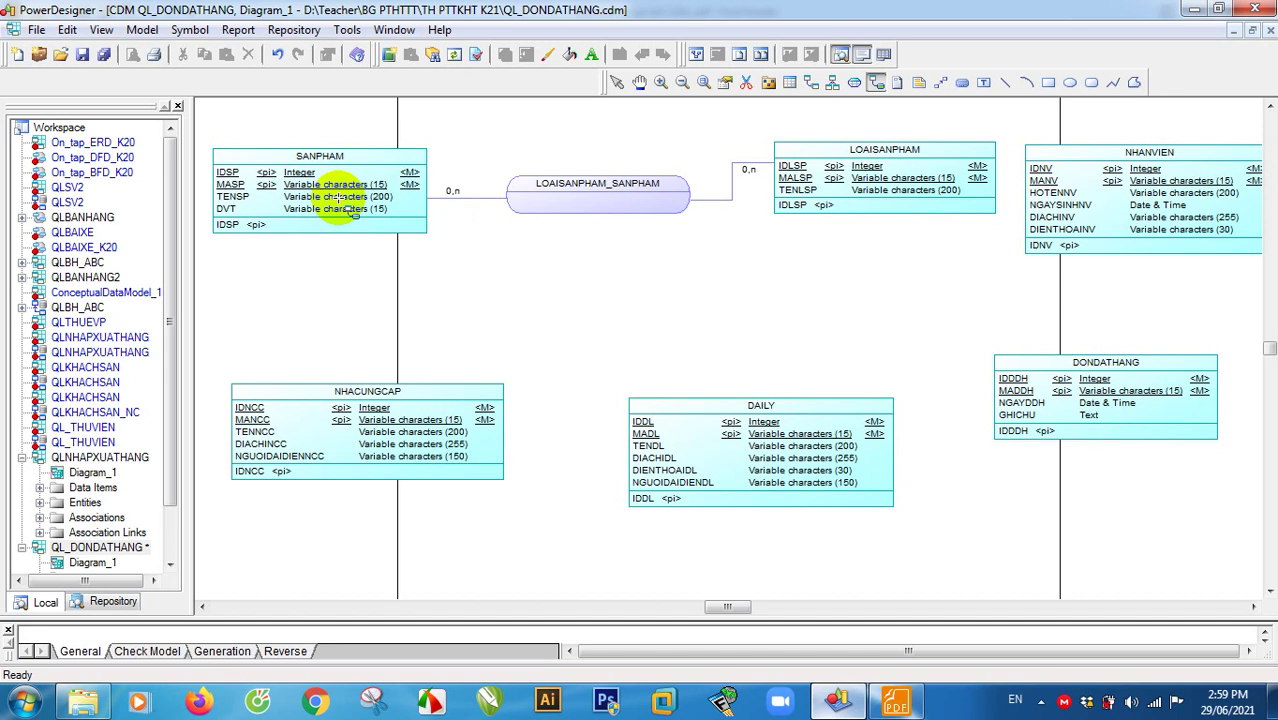
right_click(499, 251)
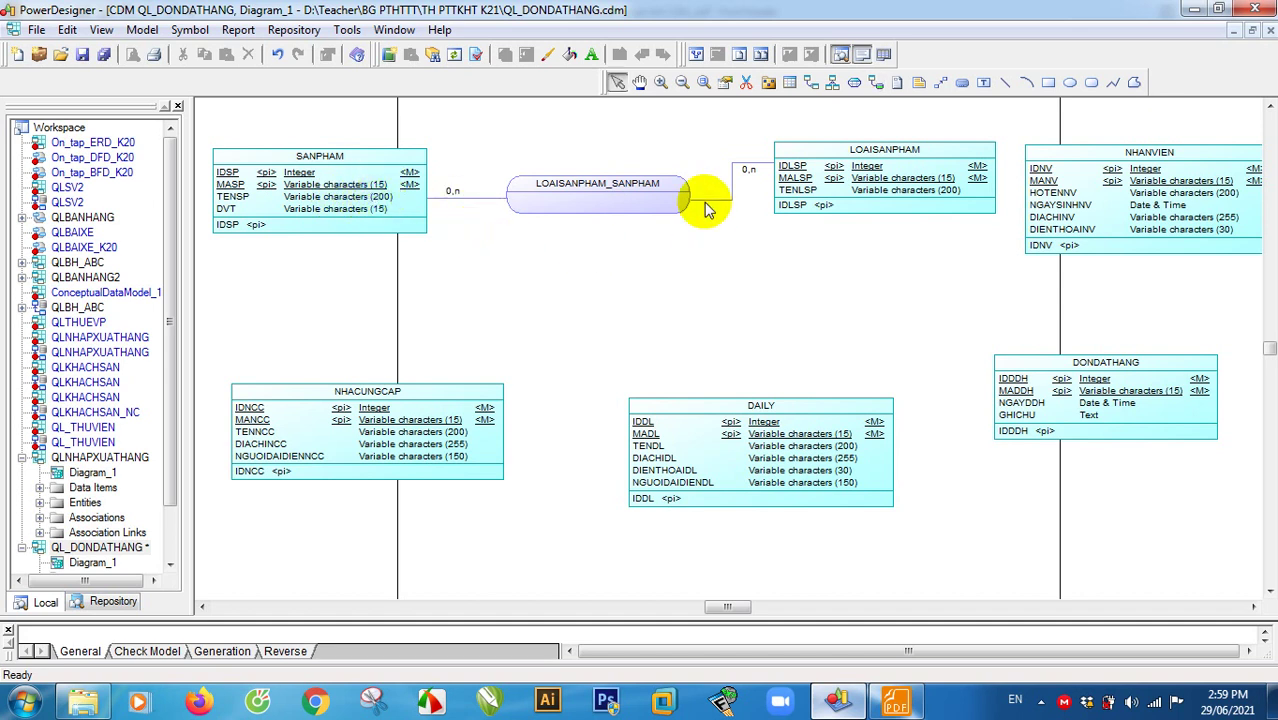
Step: Set the cardinality of the link between LOAISANPHAM and the LOAISANPHAM_SANPHAM association to 1,n
double_click(752, 177)
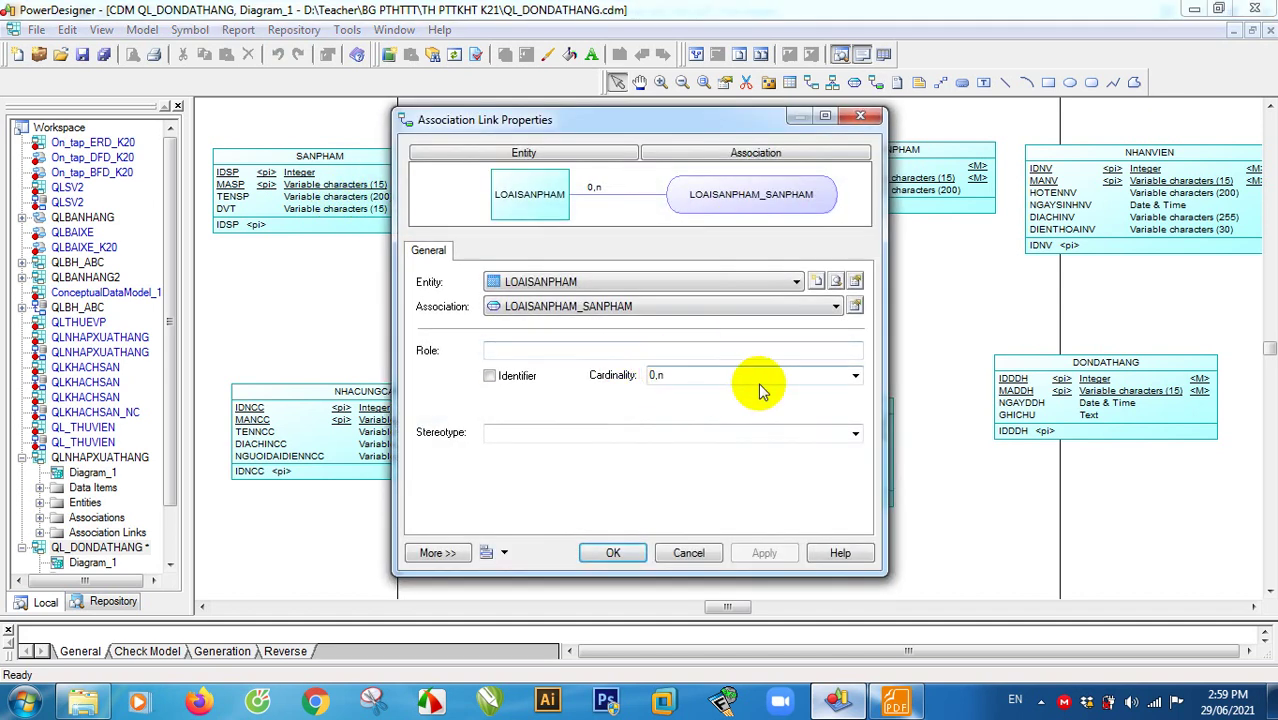
left_click(853, 376)
left_click(702, 433)
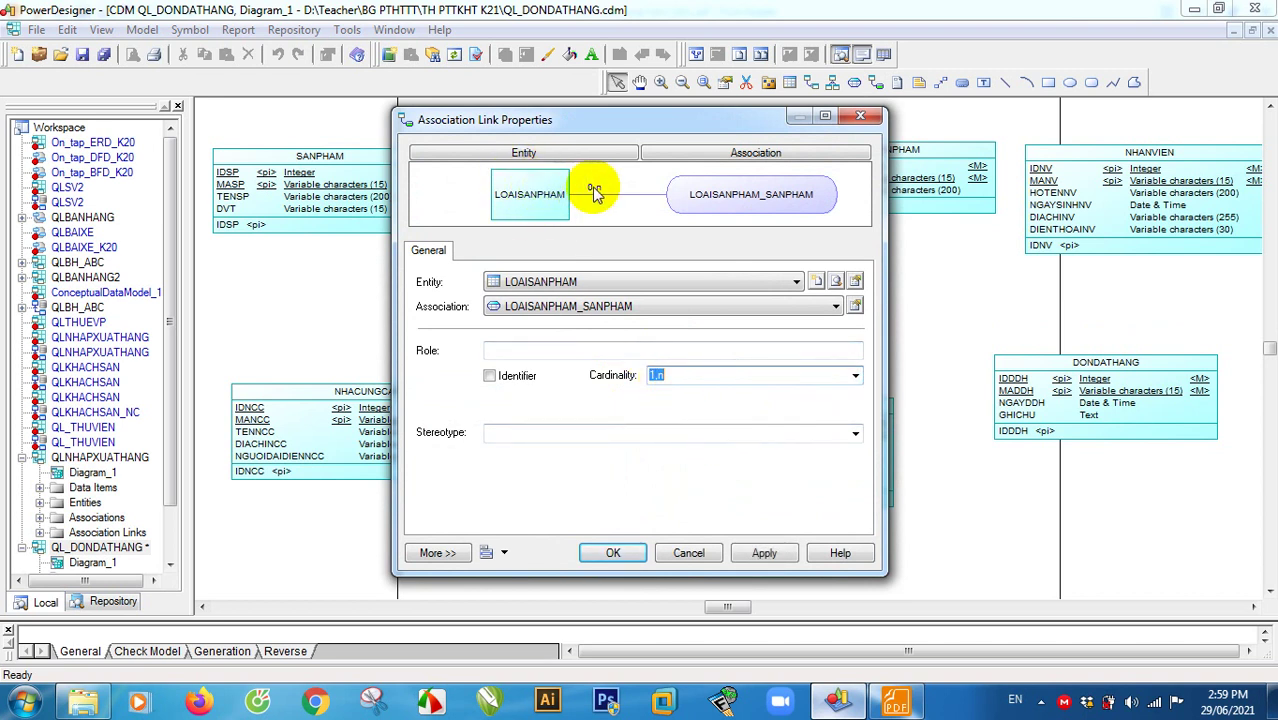
left_click(618, 553)
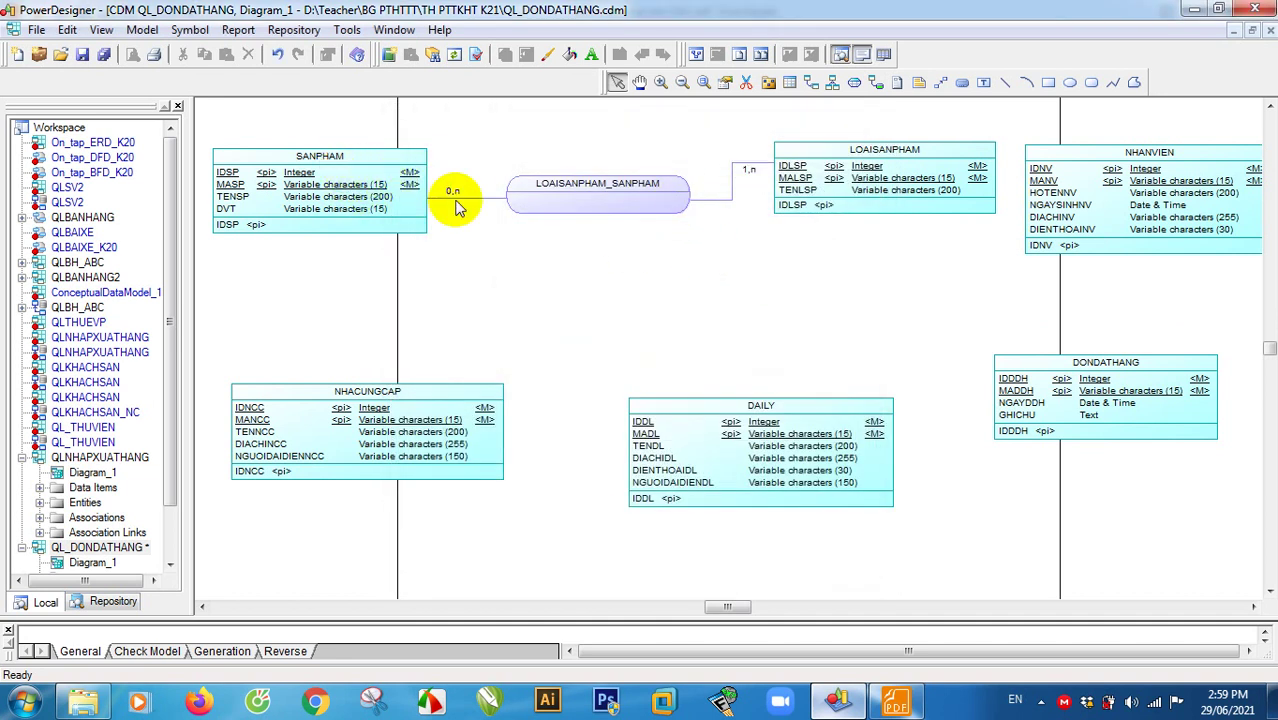
Step: Set the cardinality of the link between SANPHAM and the LOAISANPHAM_SANPHAM association to 1,1 and save the model
double_click(457, 198)
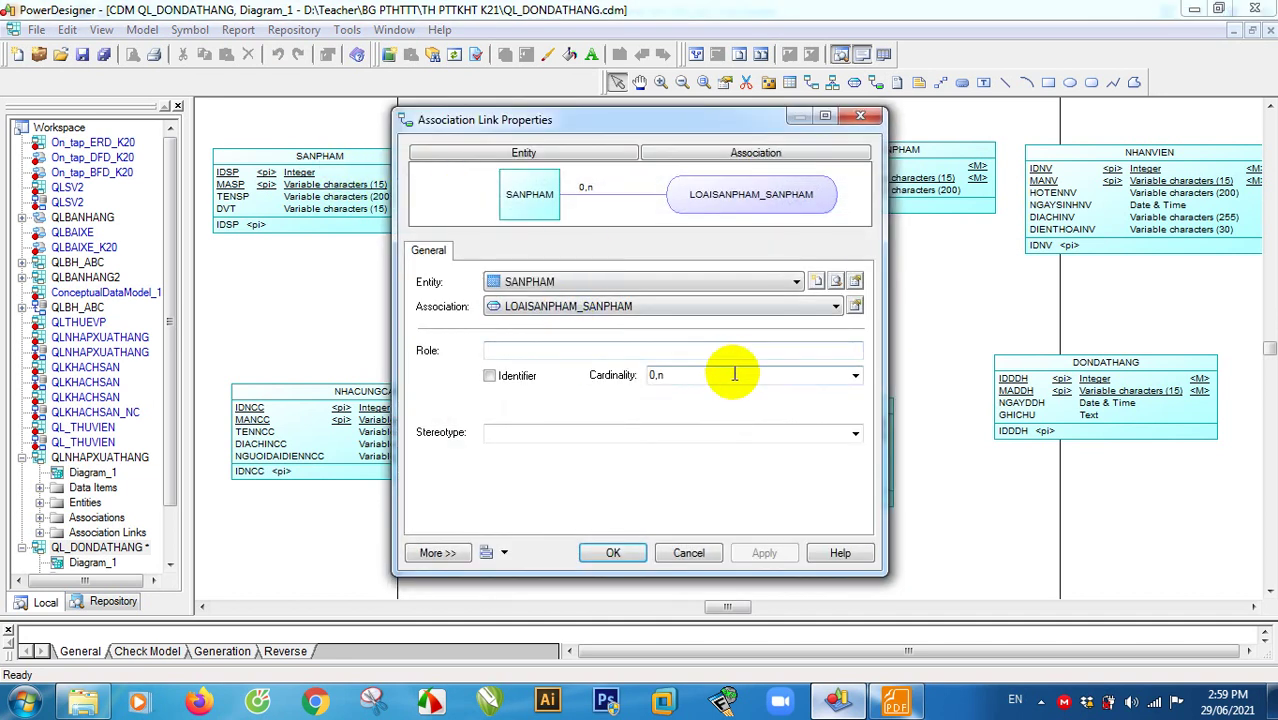
left_click(856, 377)
left_click(756, 414)
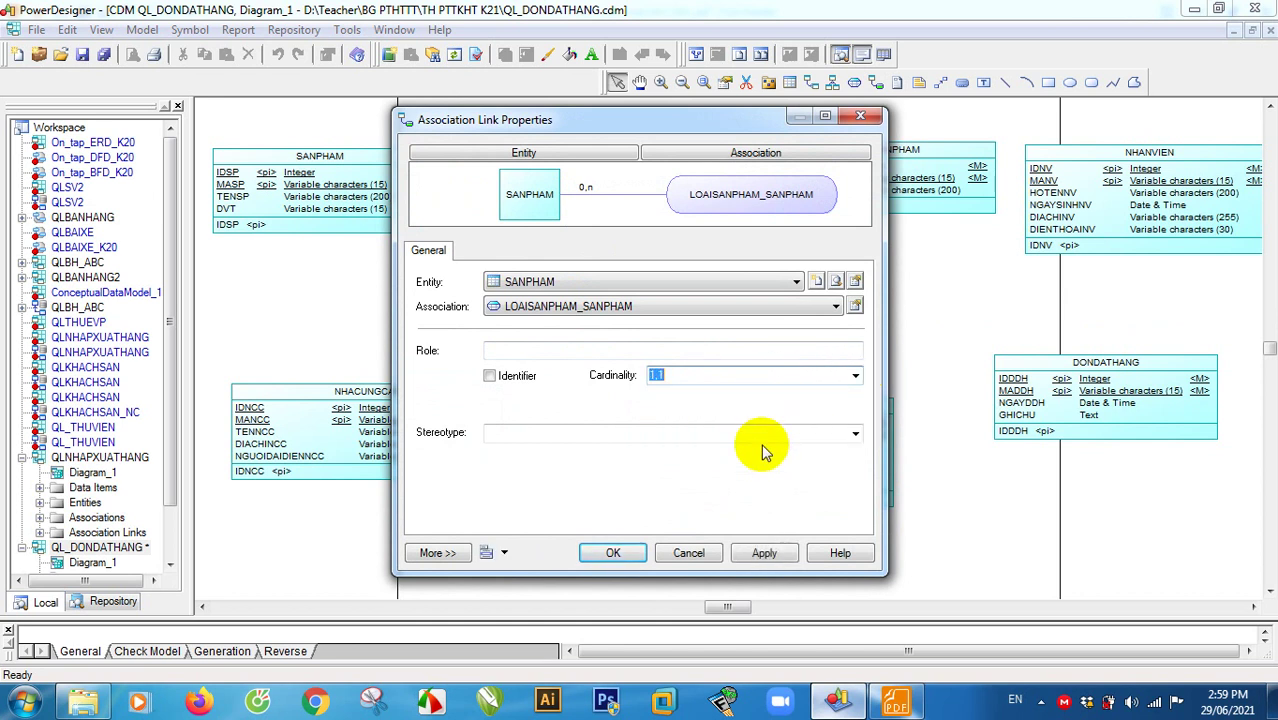
left_click(764, 556)
left_click(612, 553)
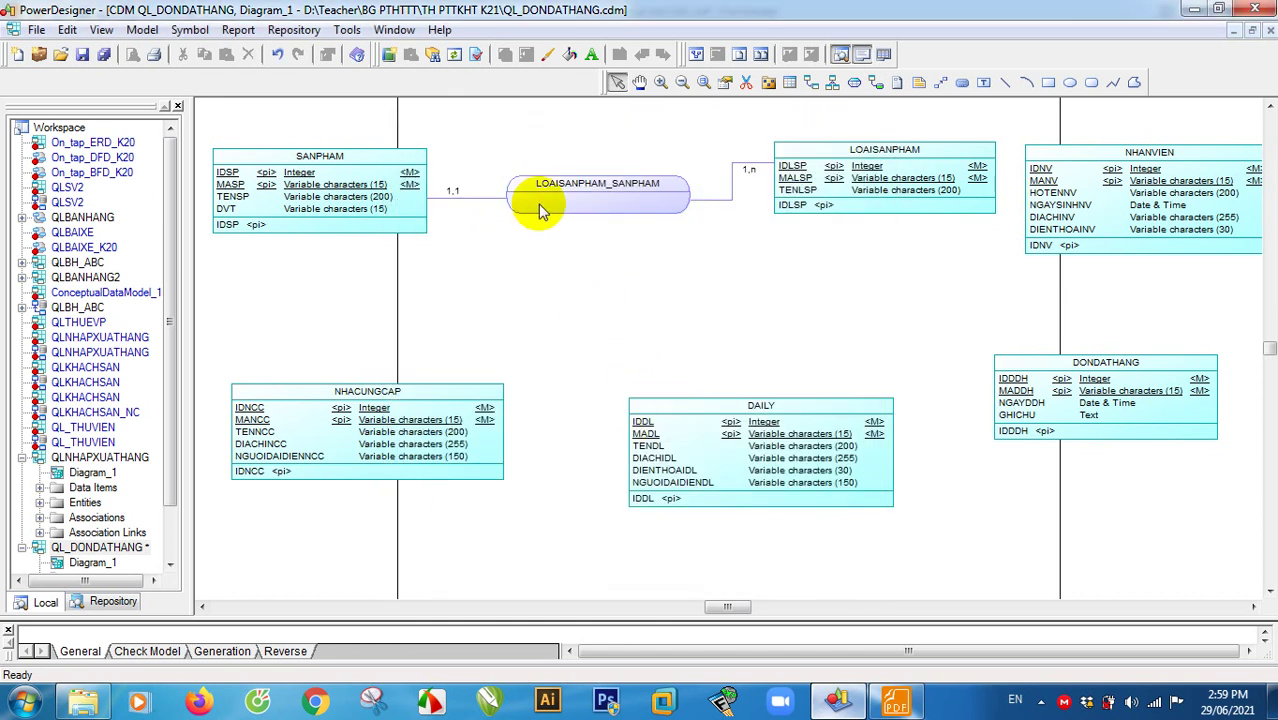
left_click(104, 54)
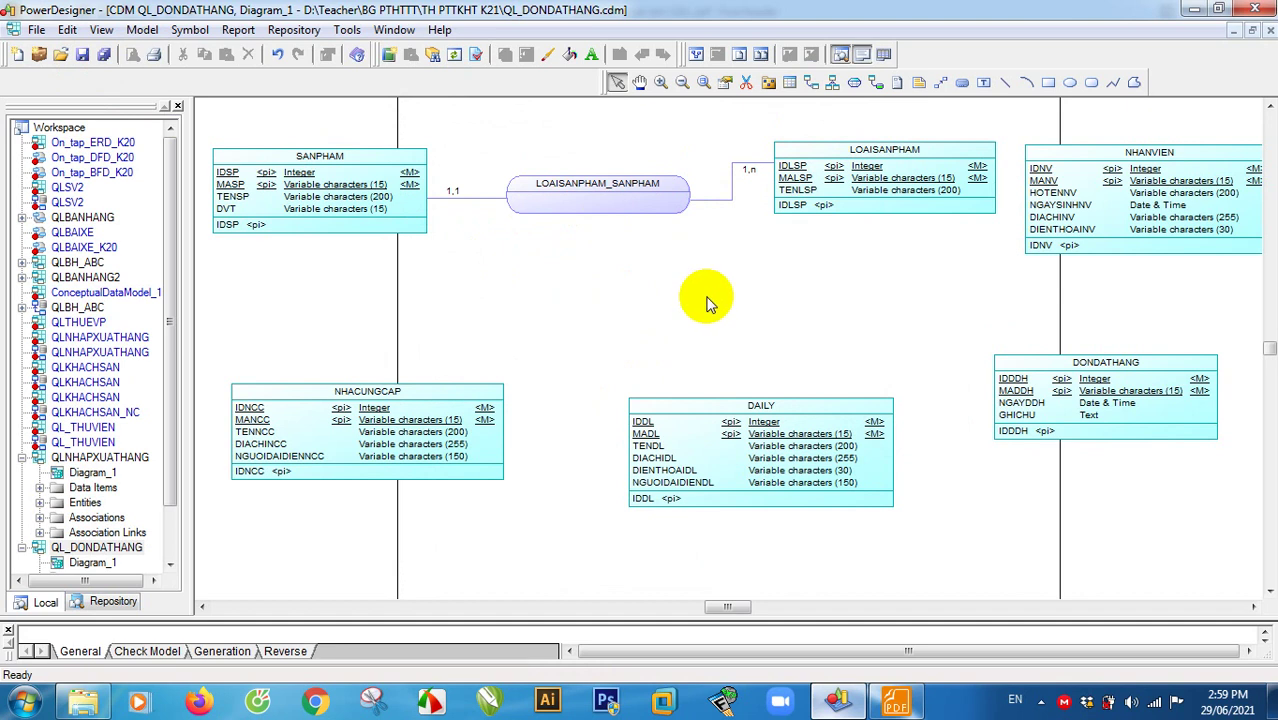
Step: Rearrange the lower entities, placing NHACUNGCAP below LOAISANPHAM_SANPHAM, DAILY at the lower left and DONDATHANG slightly lower
left_click_drag(756, 450, 613, 537)
left_click_drag(428, 448, 757, 415)
left_click_drag(662, 500, 439, 474)
left_click_drag(1046, 396, 1048, 407)
Step: Switch to the Foxit Reader PDF to examine the Loại sản phẩm and Nhà cung cấp definitions, and return to PowerDesigner
left_click(895, 701)
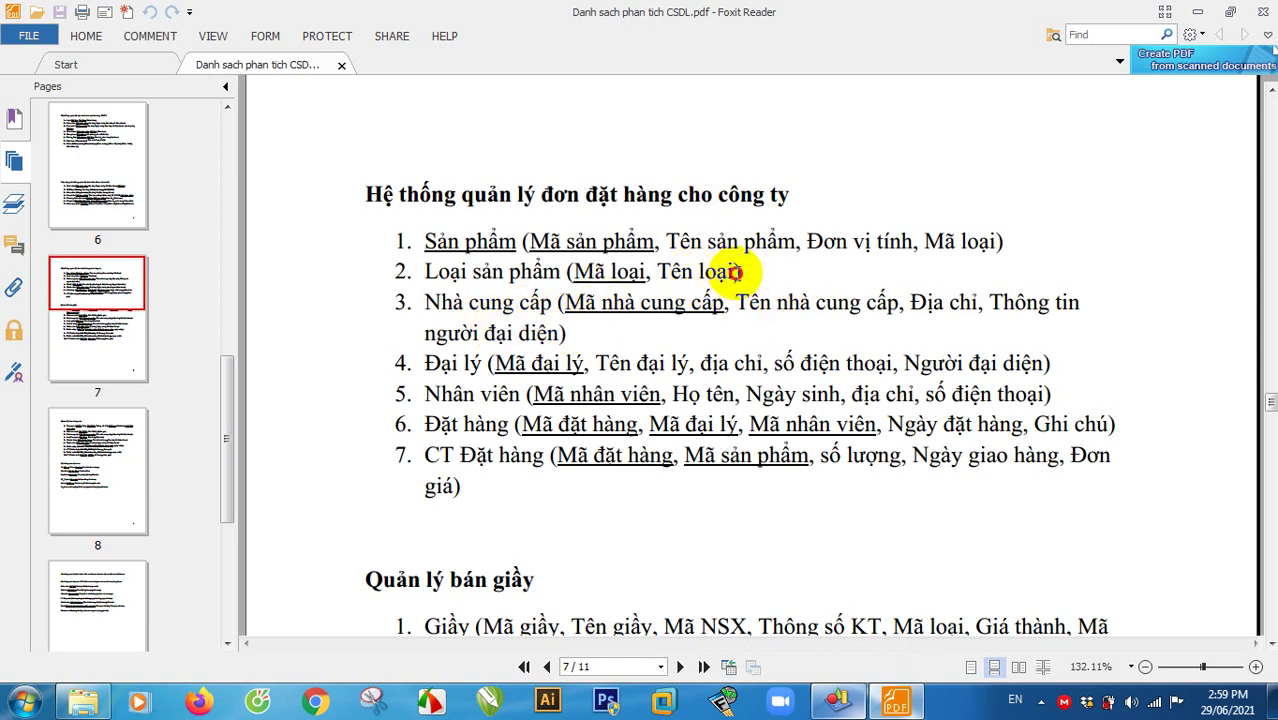
mouse_move(743, 272)
left_mouse_down()
mouse_move(820, 302)
mouse_move(770, 250)
mouse_move(748, 275)
left_mouse_up()
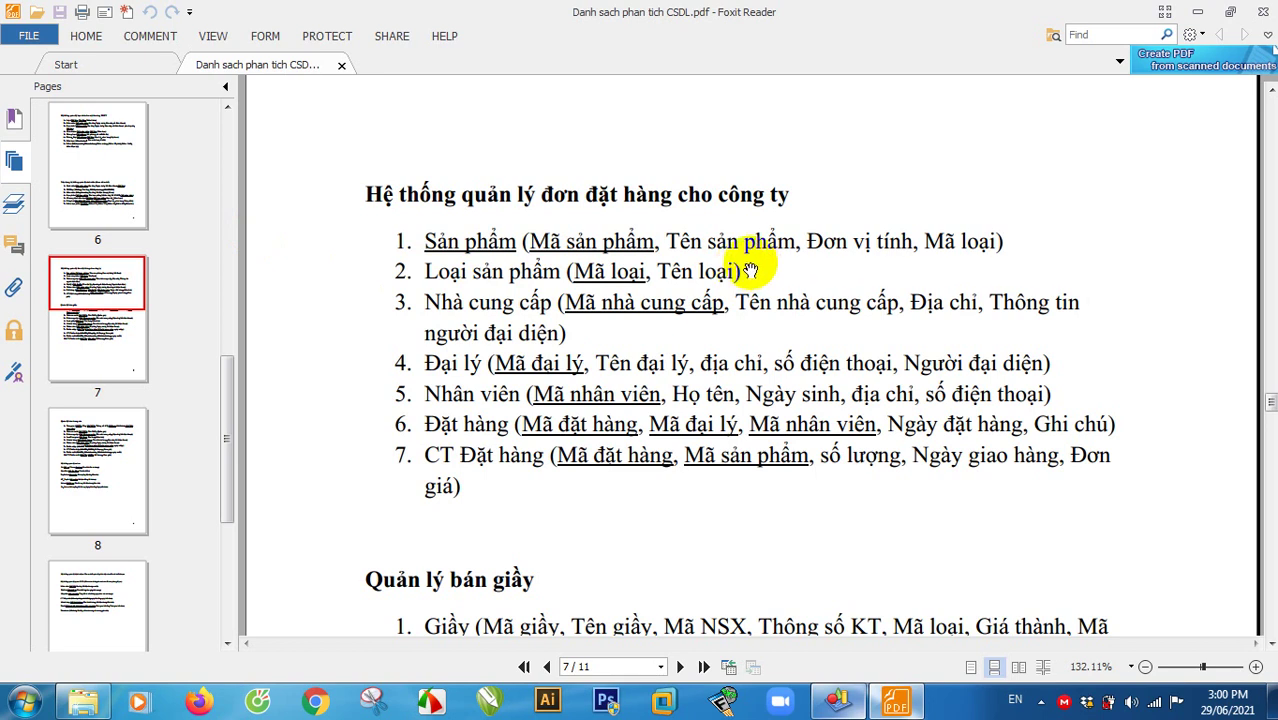
left_click(850, 703)
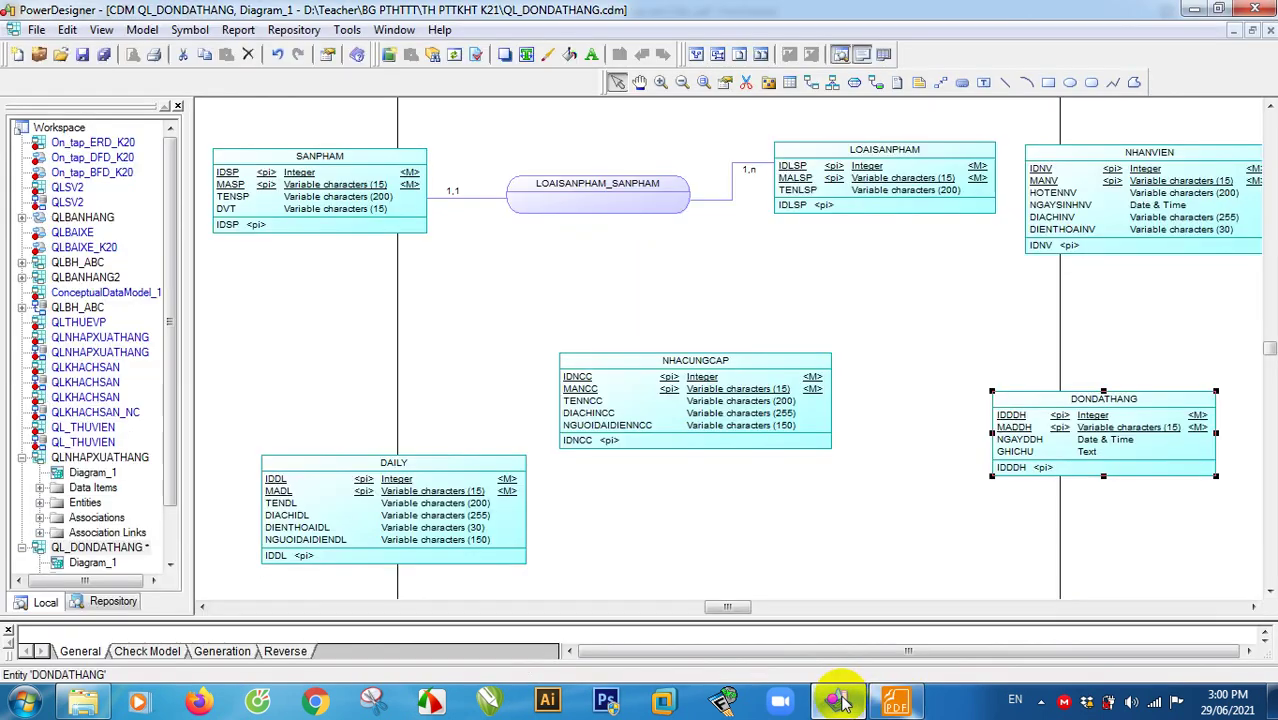
Step: Place a new association between LOAISANPHAM and NHACUNGCAP, with NHACUNGCAP_LOAISANPHAM as its name and code
left_click(856, 85)
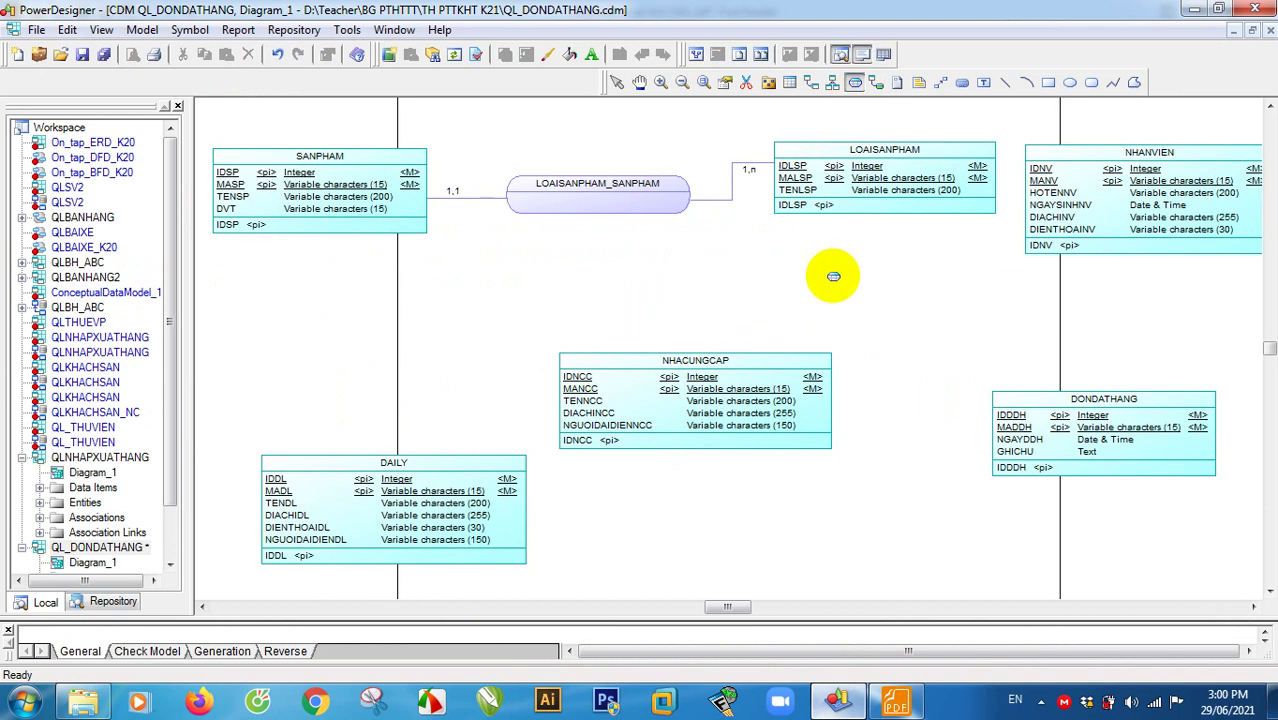
left_click(795, 276)
right_click(812, 277)
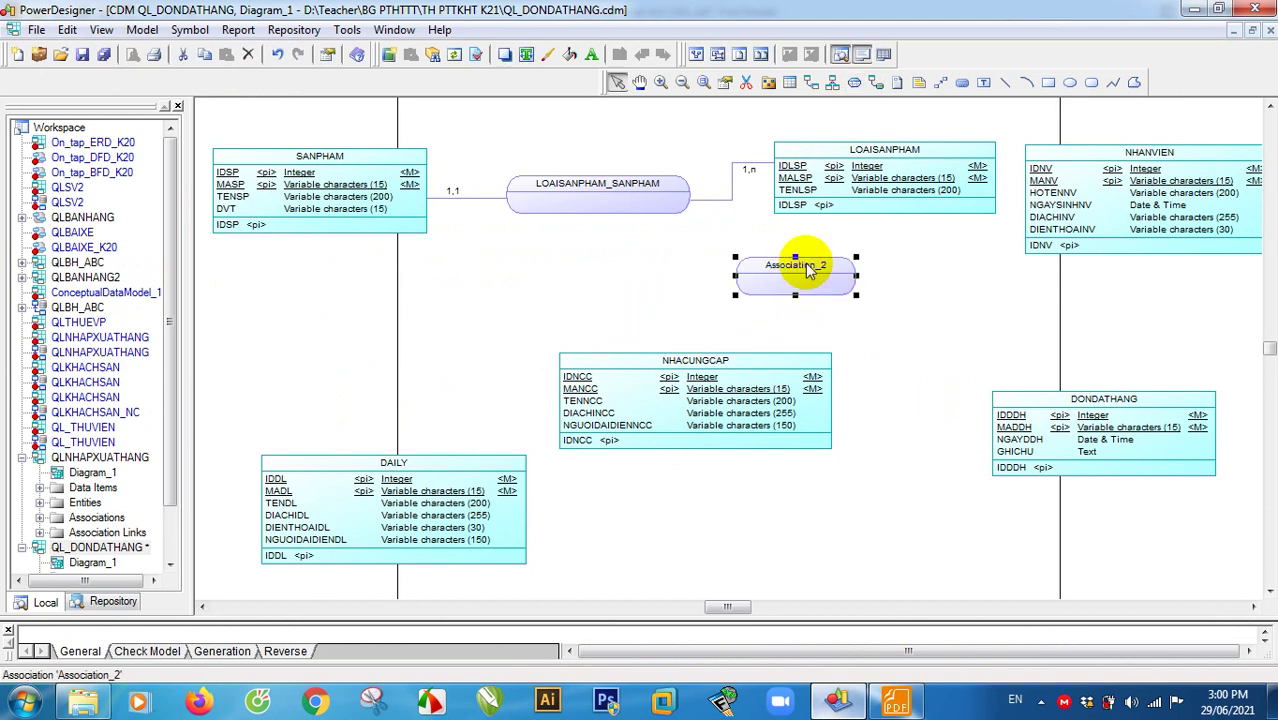
double_click(808, 270)
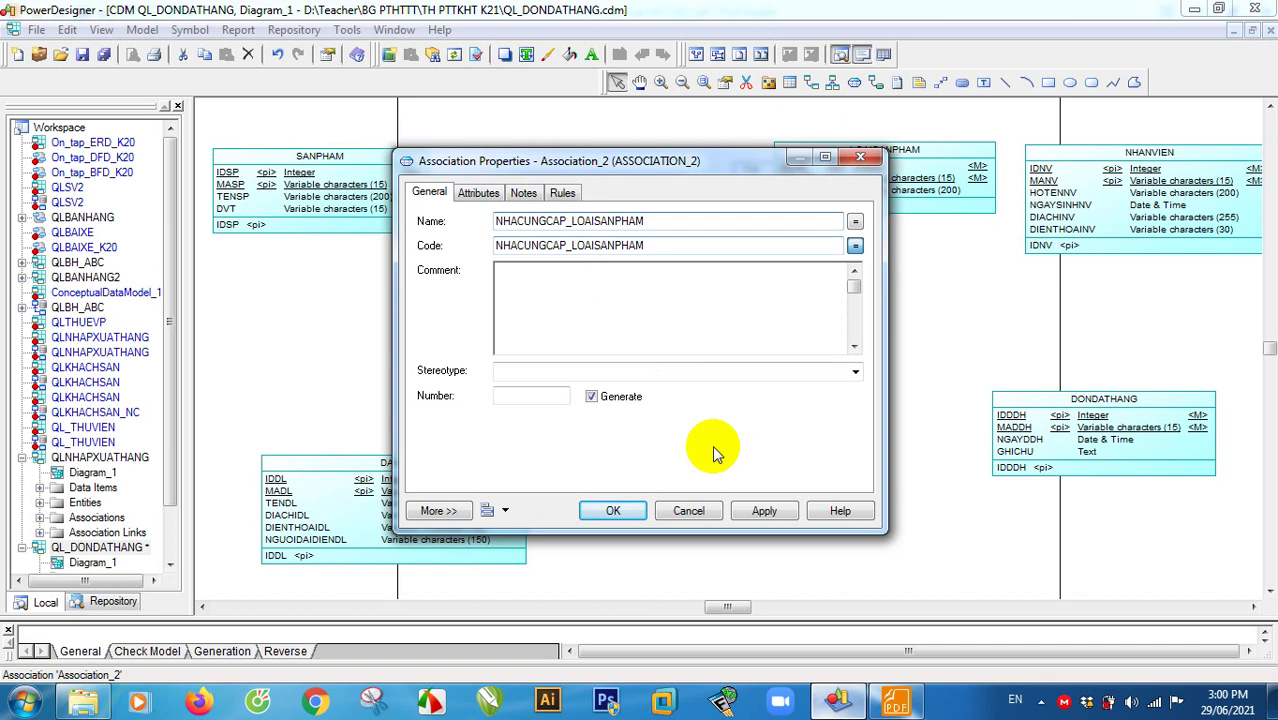
left_click(764, 512)
left_click(613, 511)
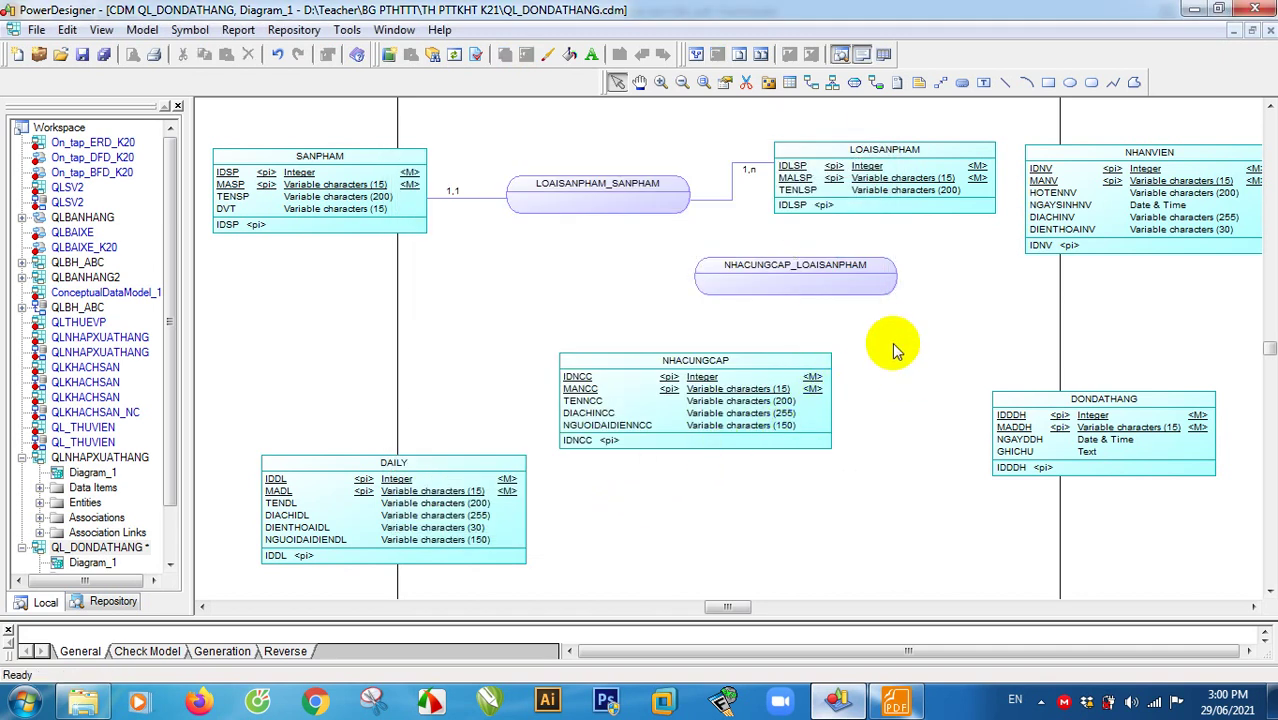
Step: Link the NHACUNGCAP_LOAISANPHAM association to both the NHACUNGCAP and LOAISANPHAM entities
left_click(879, 88)
left_click_drag(740, 392, 812, 268)
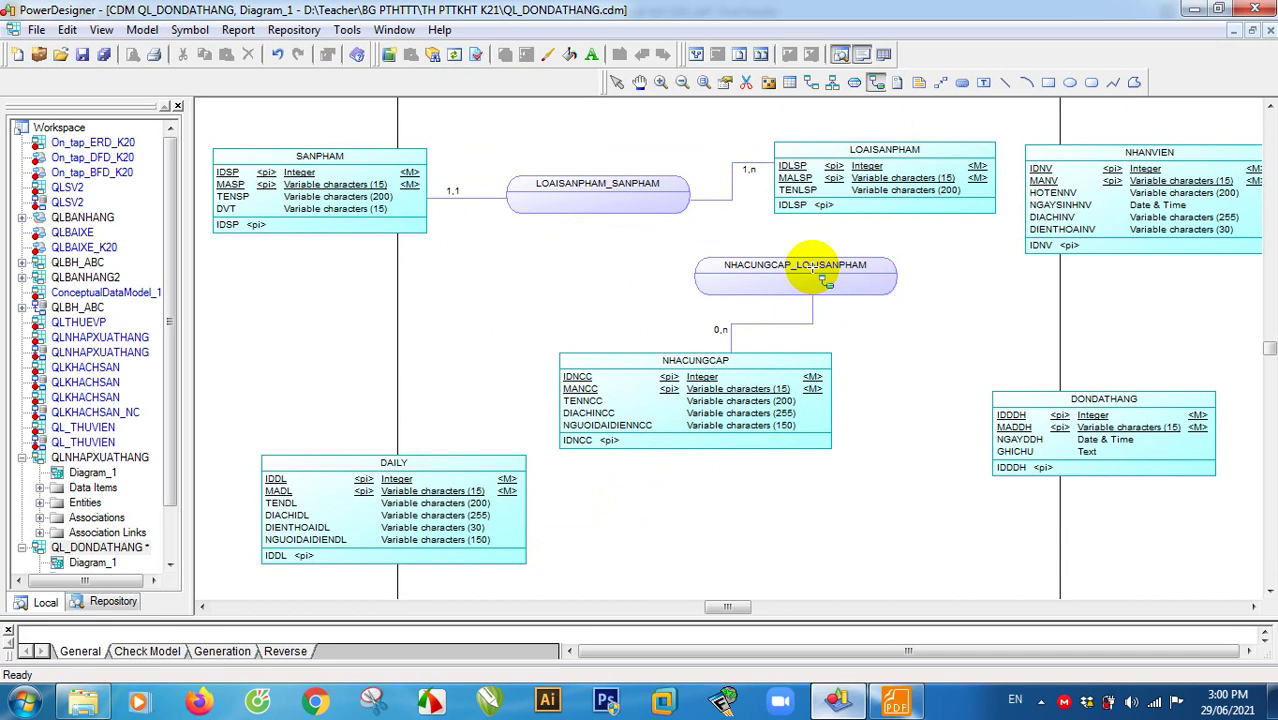
left_click_drag(811, 278, 858, 163)
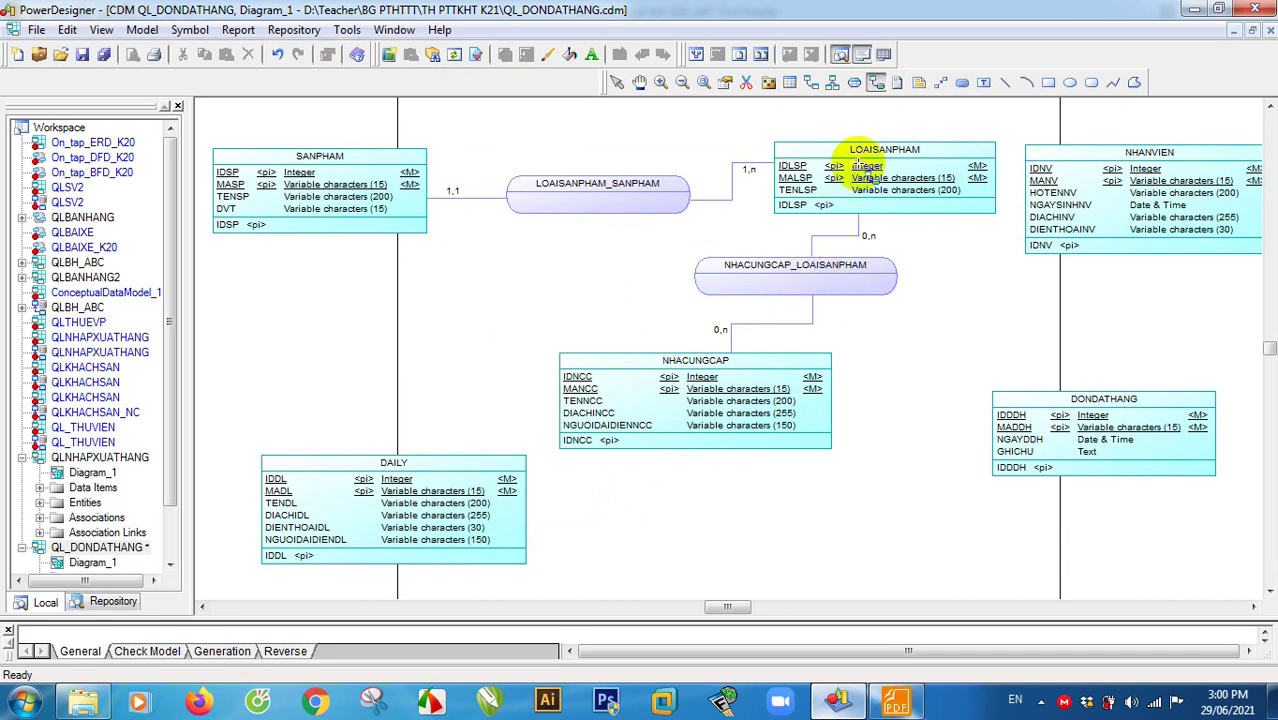
right_click(862, 165)
Step: Set the NHACUNGCAP link's cardinality to 1,n and move the NHACUNGCAP entity to the left of its association
double_click(722, 333)
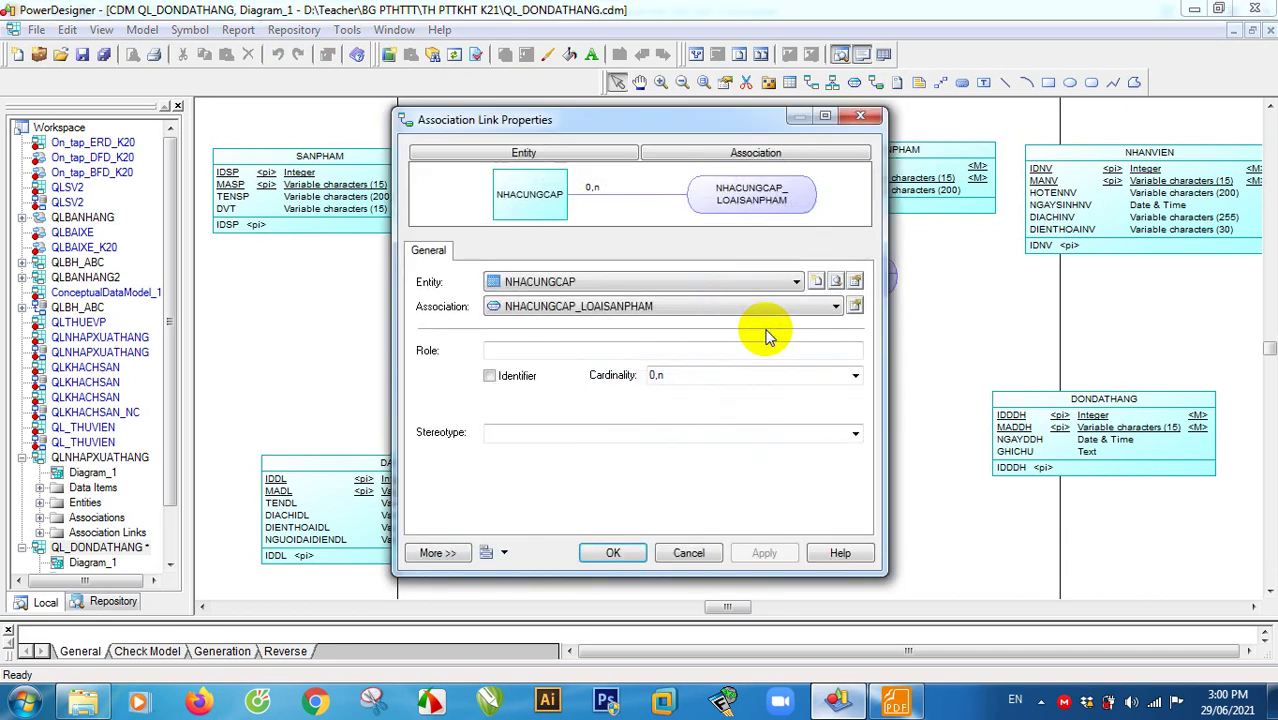
left_click(855, 375)
left_click(772, 429)
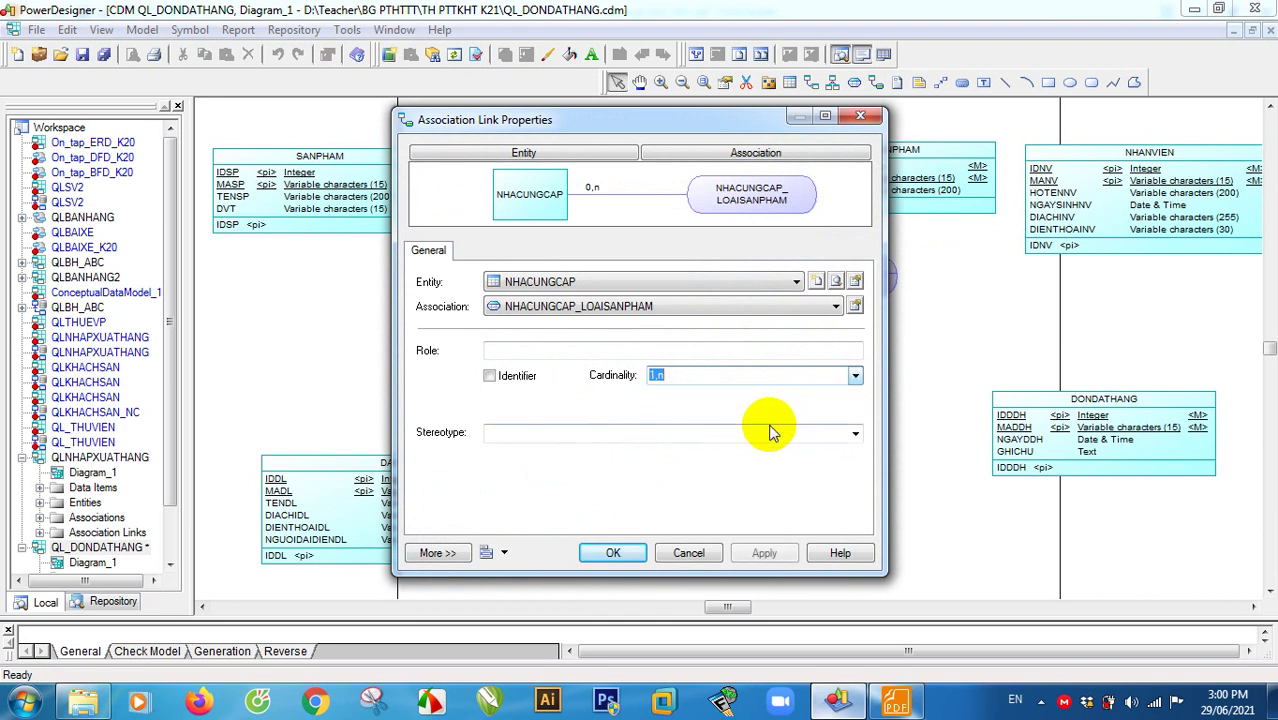
left_click(613, 553)
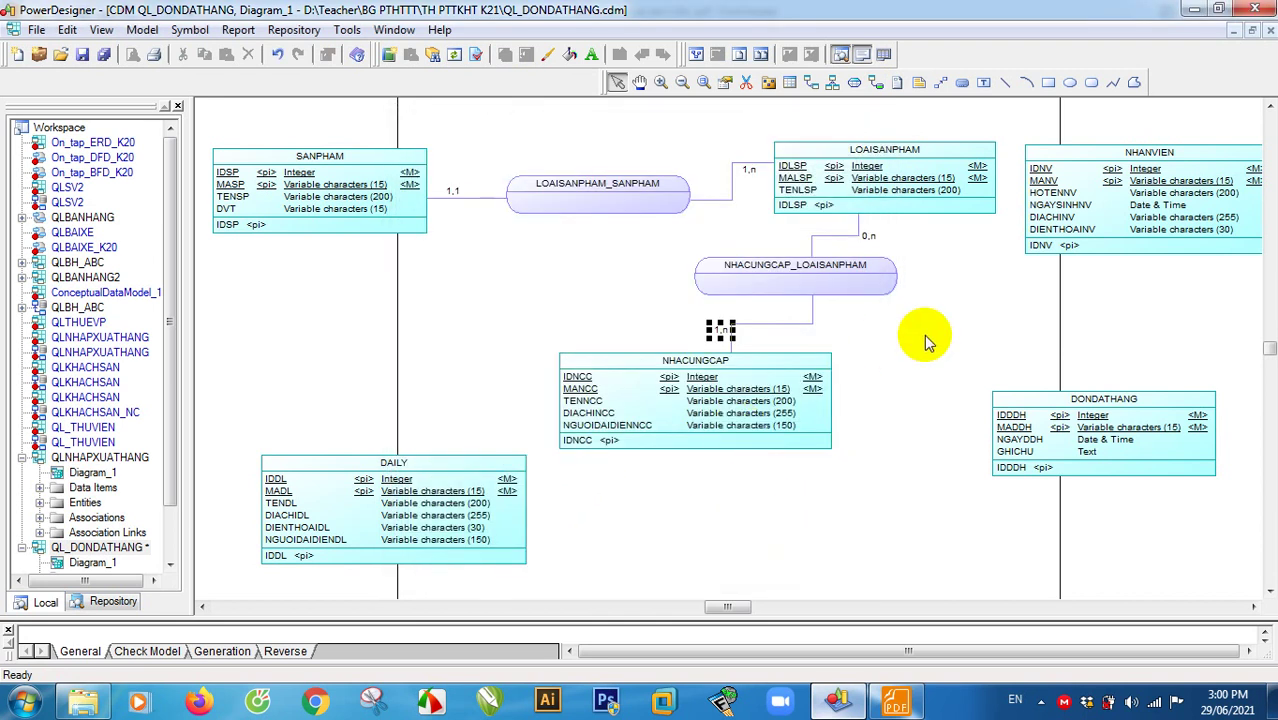
left_click_drag(746, 365, 508, 330)
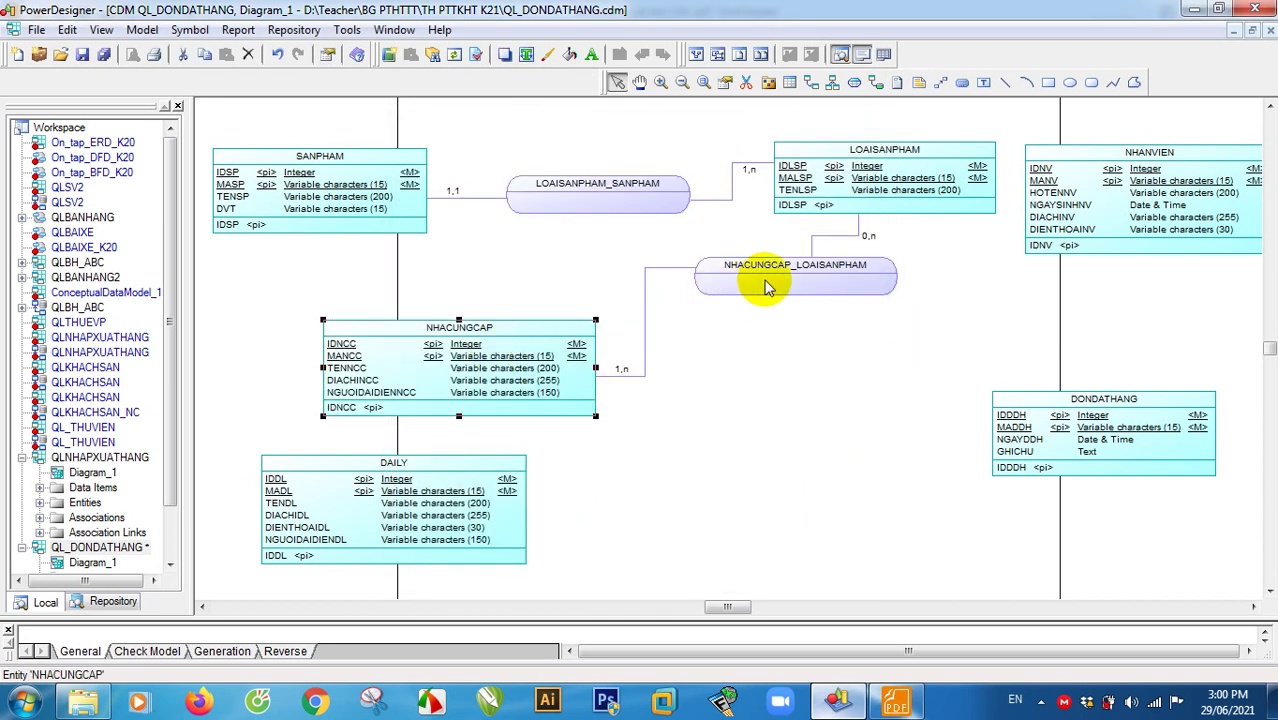
Step: Set the cardinality of the link between LOAISANPHAM and the NHACUNGCAP_LOAISANPHAM association to 1,1
double_click(868, 241)
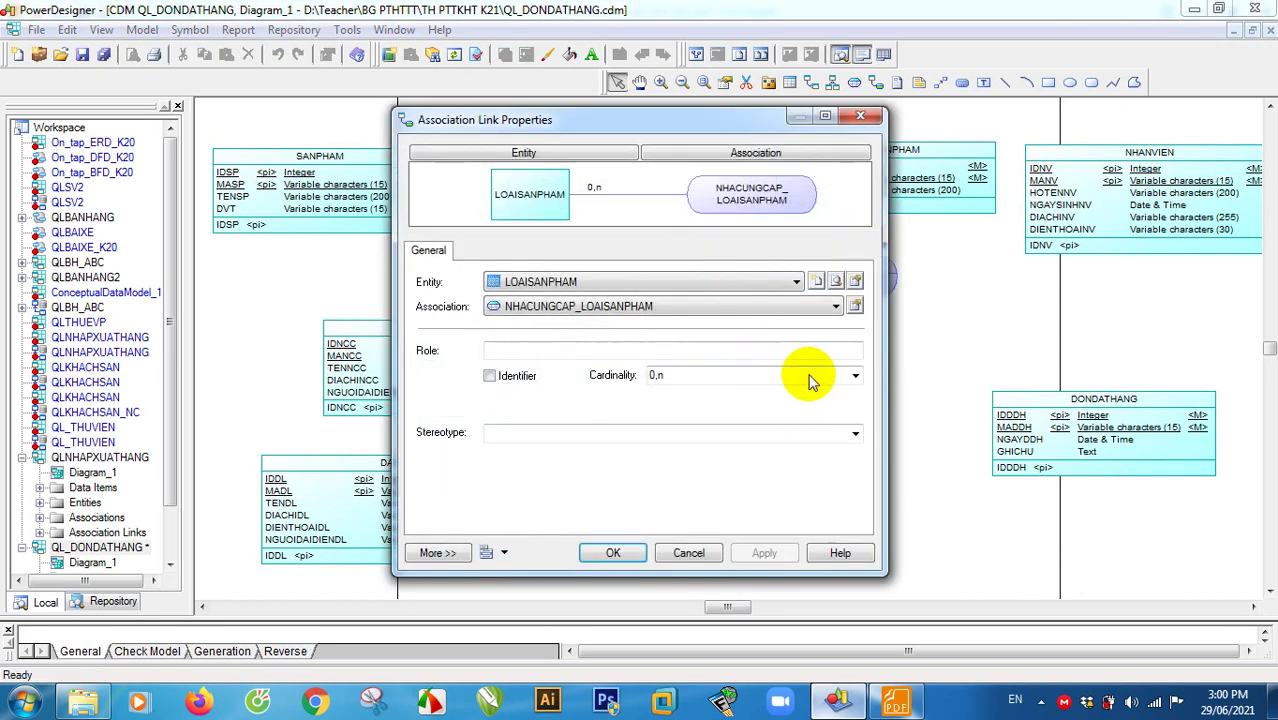
left_click(851, 380)
left_click(745, 414)
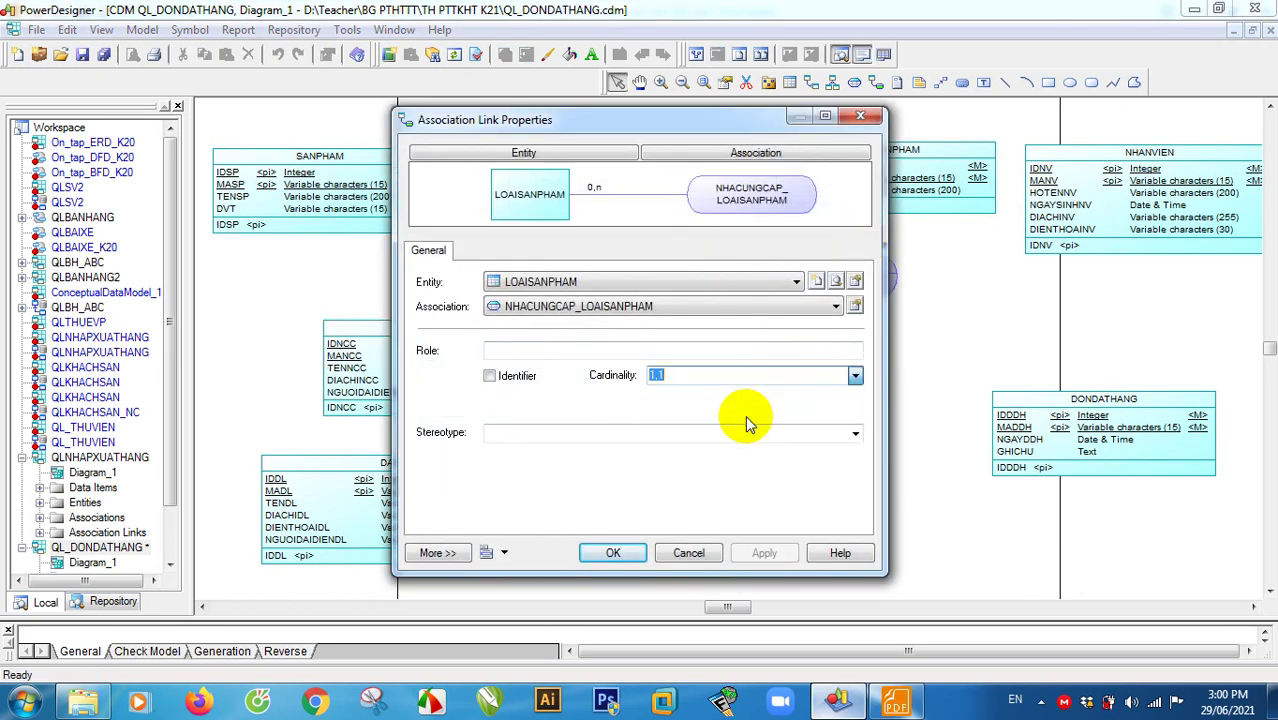
left_click(764, 553)
left_click(613, 553)
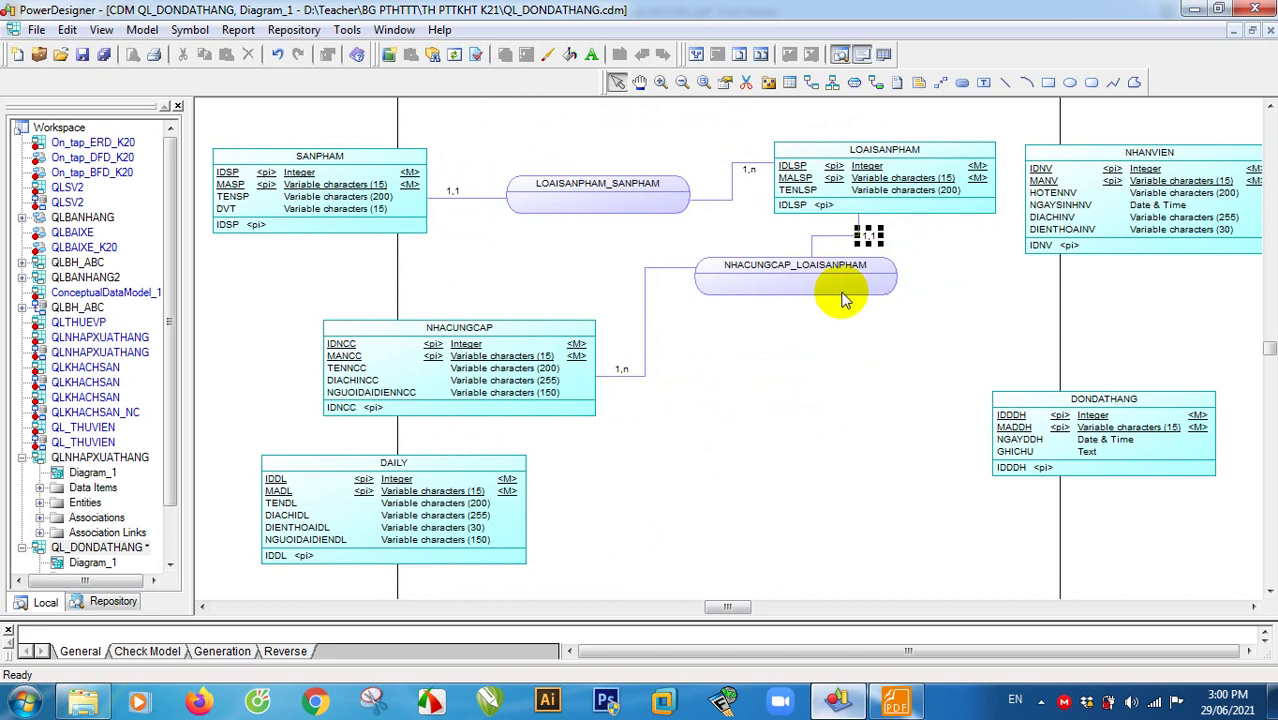
Step: Move NHACUNGCAP further left and the NHACUNGCAP_LOAISANPHAM association down and left, and save the model
left_click(793, 345)
left_click_drag(485, 345, 415, 350)
left_click_drag(718, 323, 660, 359)
left_click(670, 397)
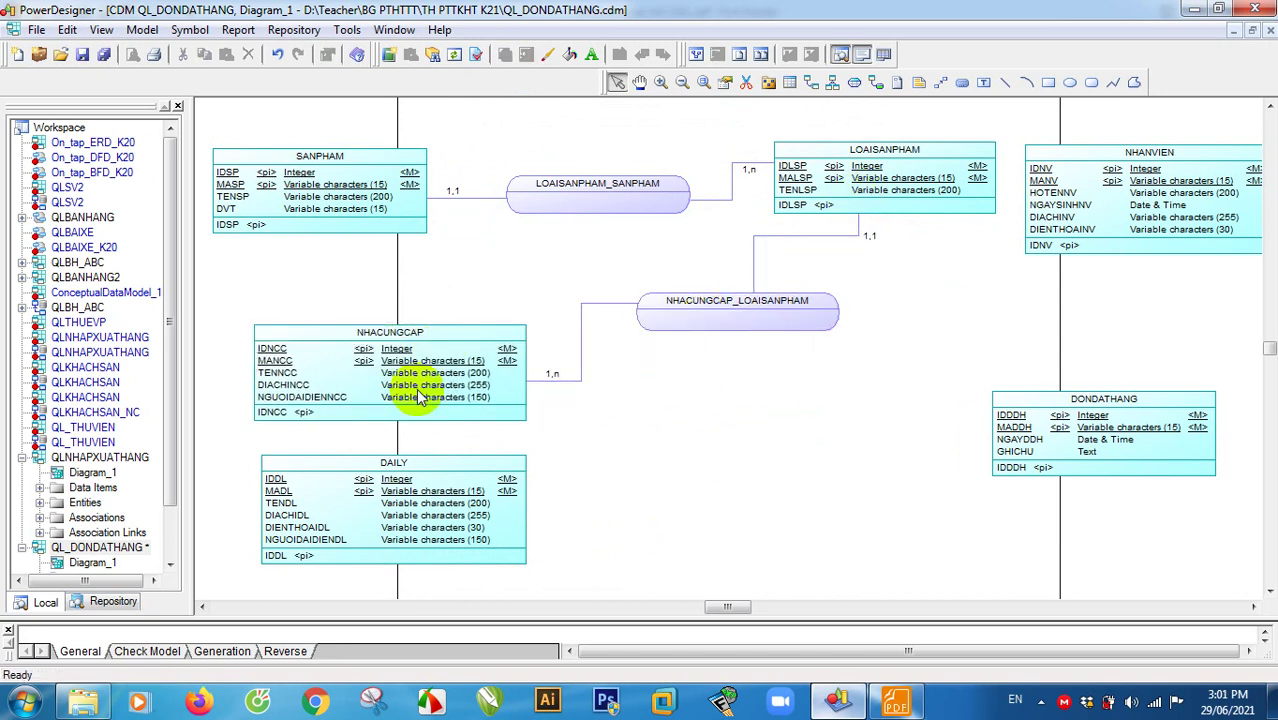
left_click(104, 57)
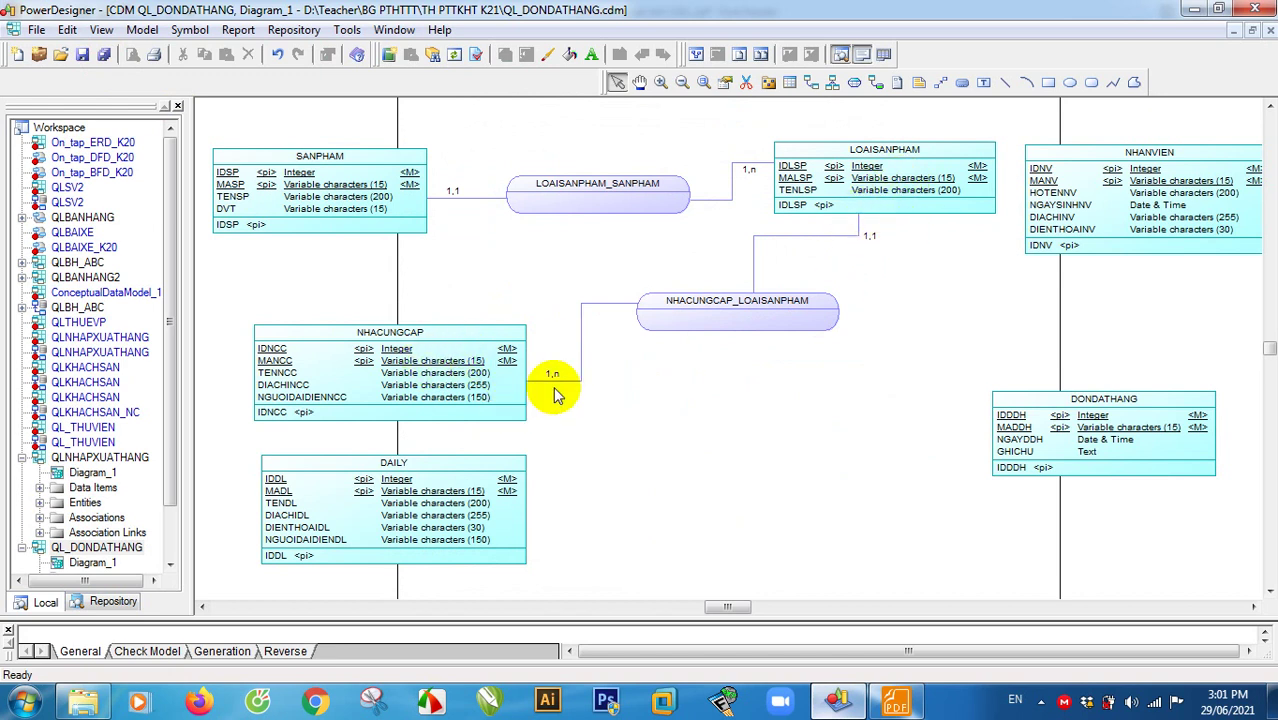
Step: Move DAILY below the NHACUNGCAP_LOAISANPHAM association, lower that association and NHACUNGCAP a little, and save the model
left_click_drag(412, 510, 737, 507)
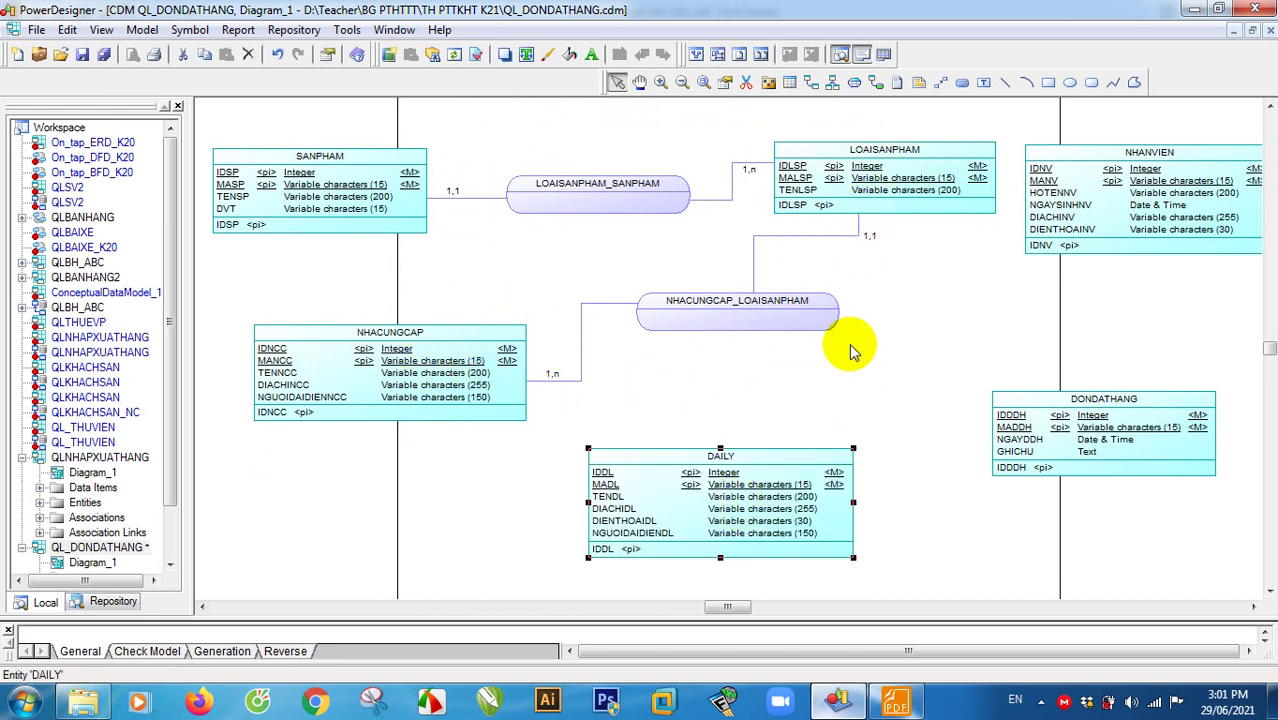
left_click_drag(713, 320, 695, 352)
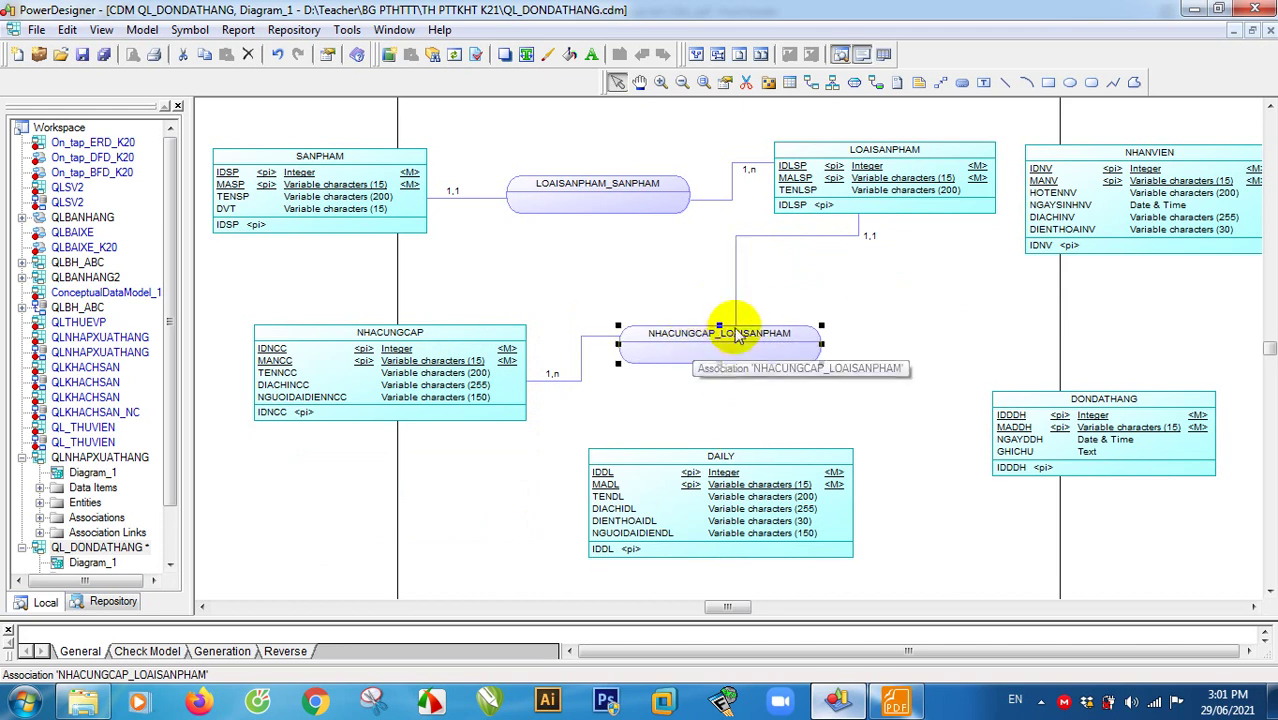
left_click(840, 292)
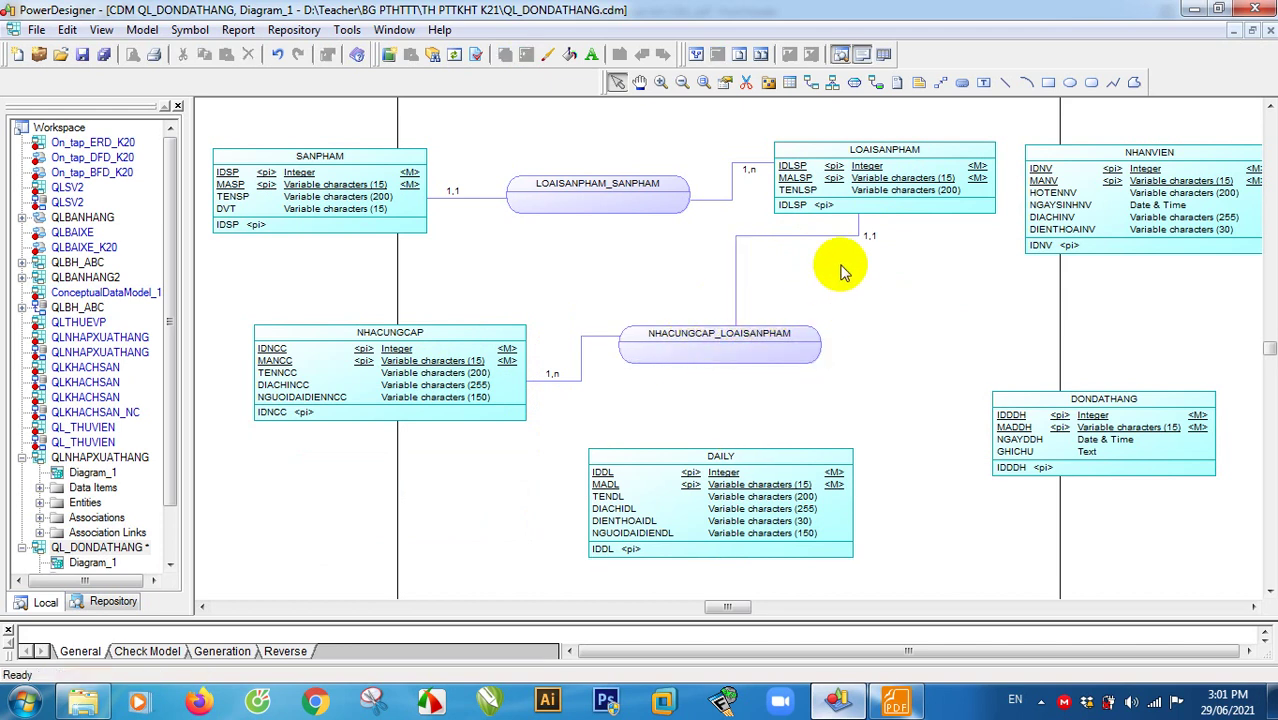
left_click_drag(448, 370, 434, 405)
left_click(104, 54)
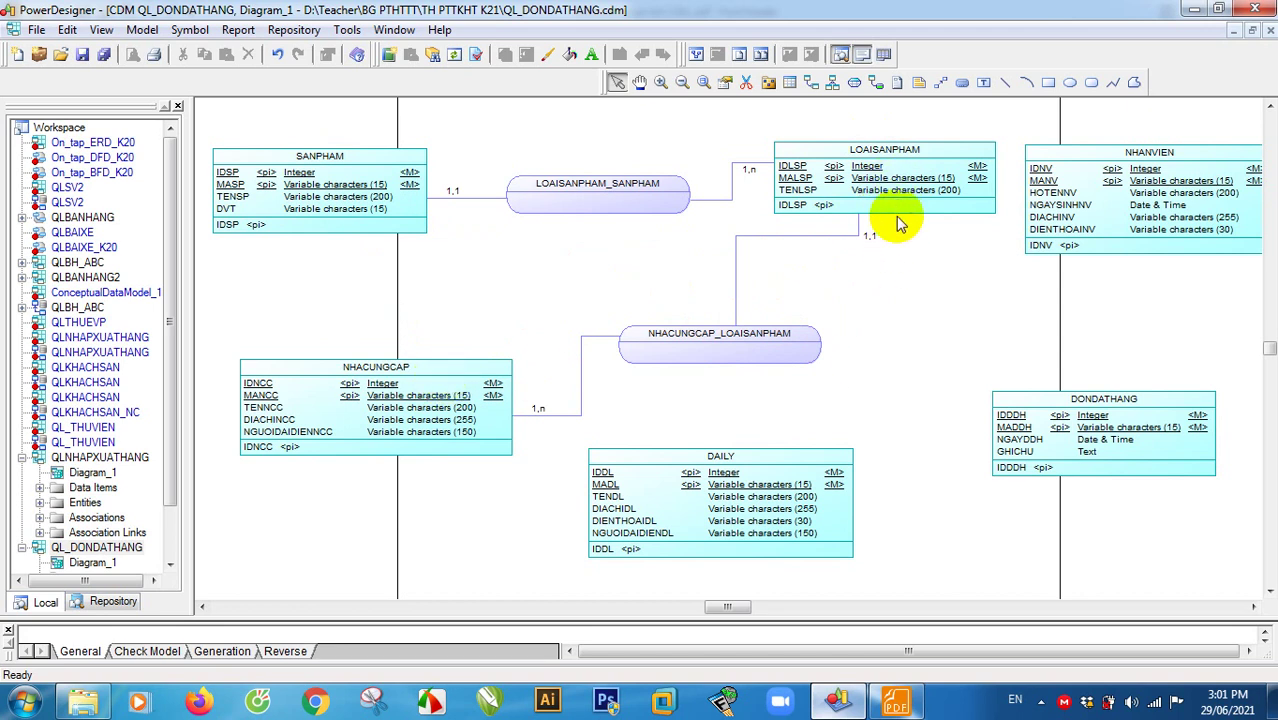
Step: Check the PDF specification, then arrange DAILY, DONDATHANG and NHANVIEN in a row below the other entities and raise NHACUNGCAP below SANPHAM
left_click(897, 703)
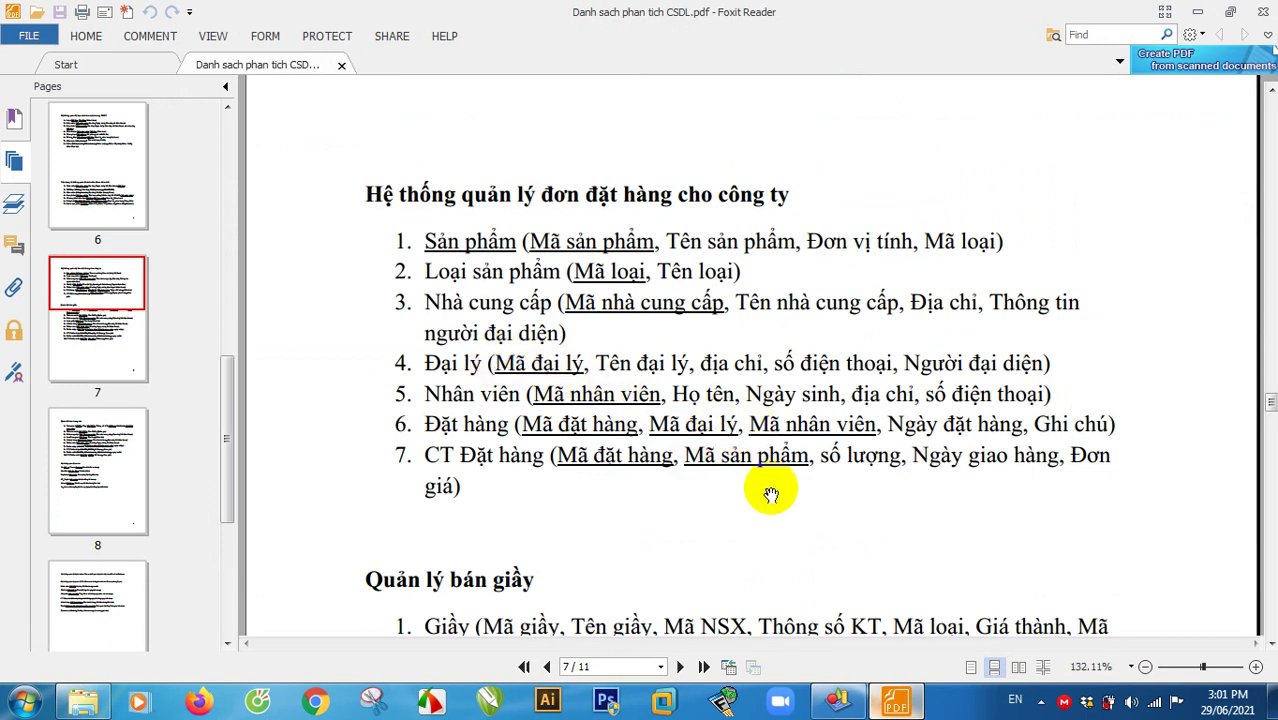
left_click(895, 705)
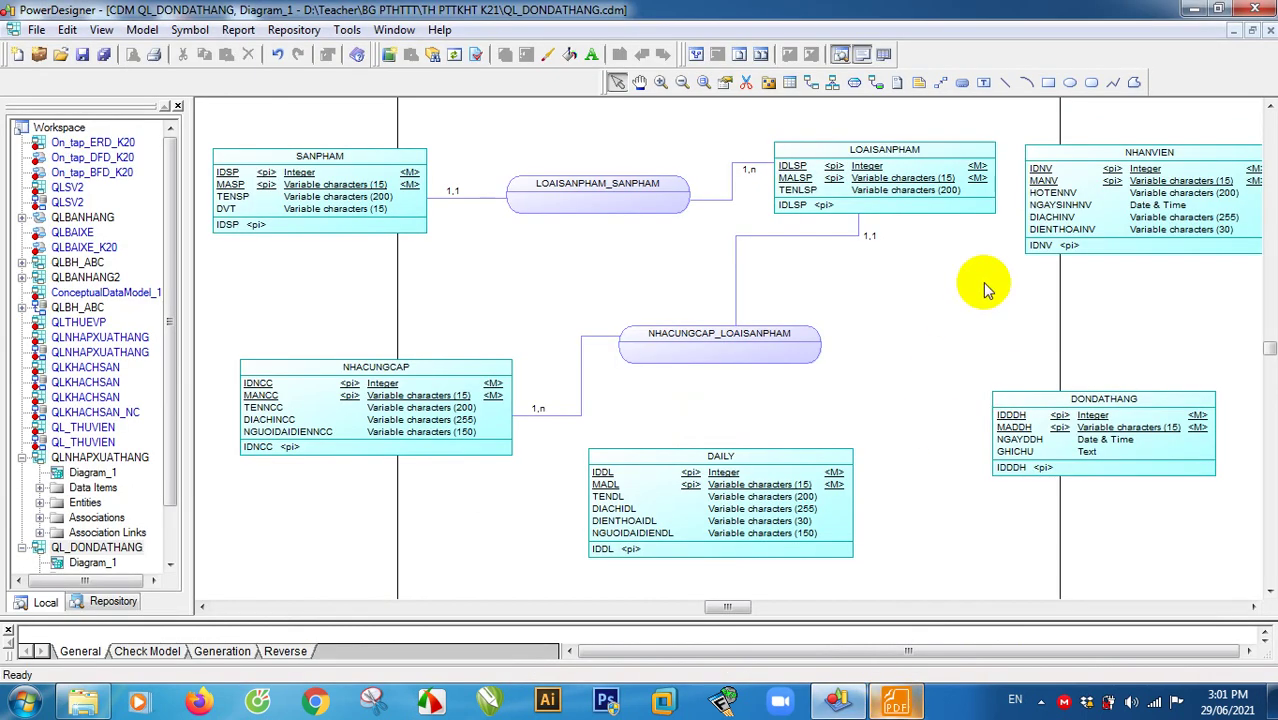
left_click(1080, 444)
left_click_drag(1085, 447, 993, 419)
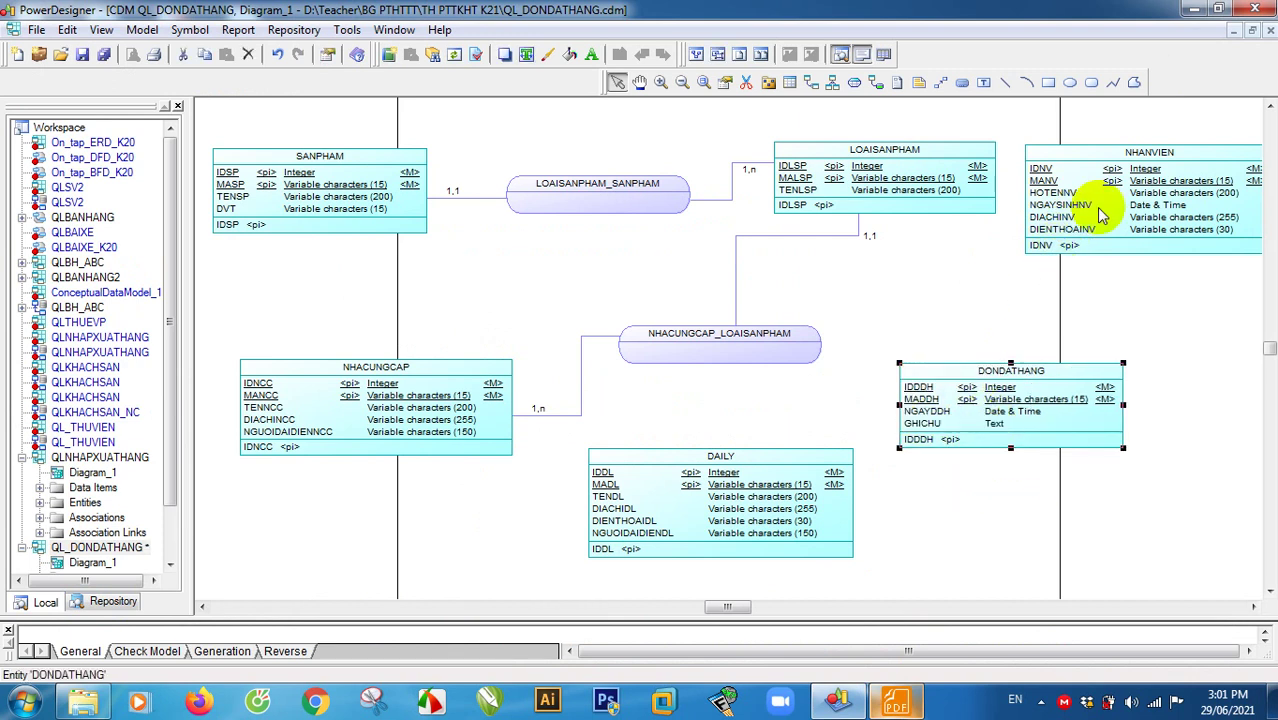
left_click_drag(1125, 195, 1133, 334)
left_click_drag(700, 544, 553, 569)
left_click_drag(390, 428, 400, 330)
left_click_drag(1015, 398, 955, 492)
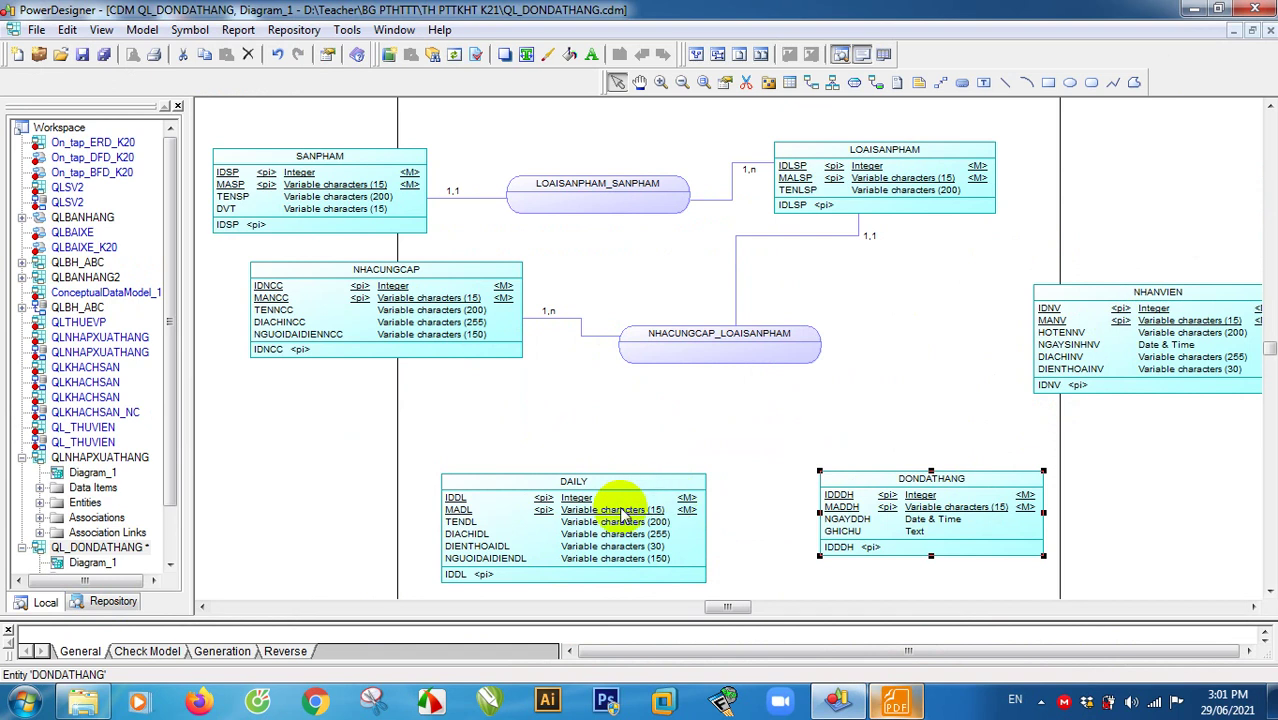
left_click_drag(620, 506, 504, 469)
left_click_drag(900, 490, 771, 477)
left_click_drag(1040, 388, 1067, 491)
left_click_drag(810, 482, 727, 483)
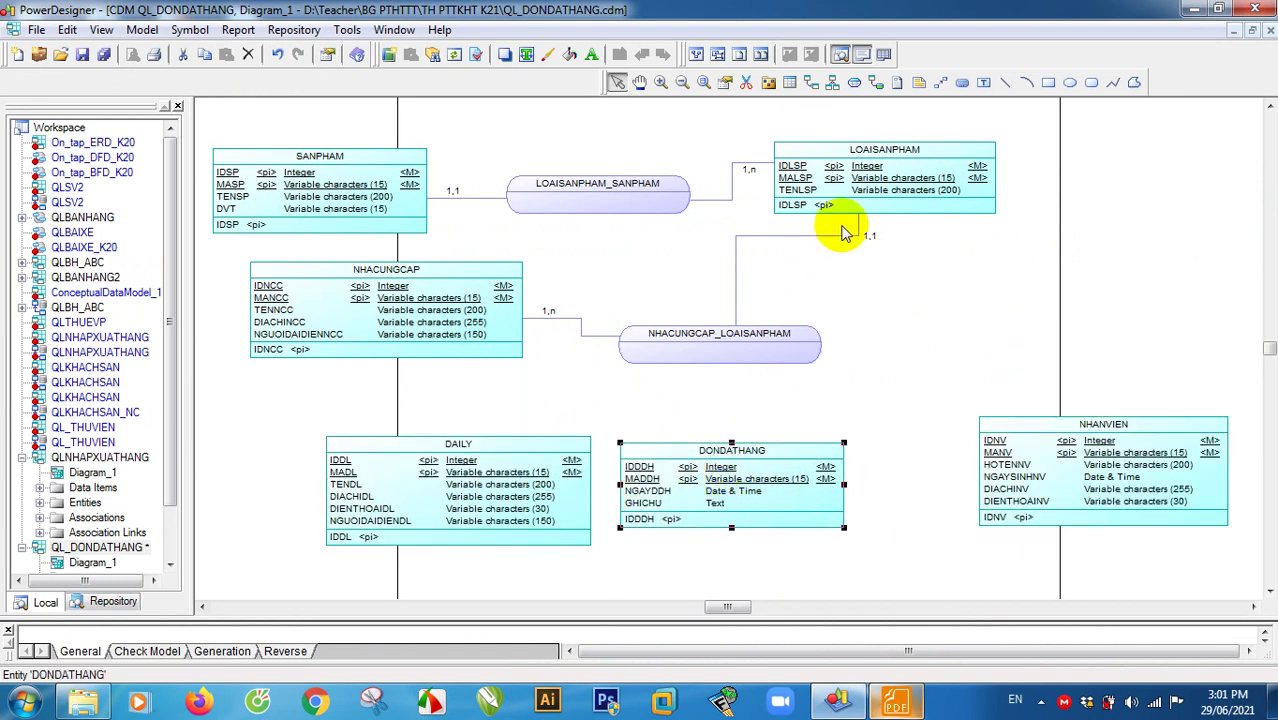
Step: Move SANPHAM above NHANVIEN and LOAISANPHAM above NHACUNGCAP, and place the LOAISANPHAM_SANPHAM association between SANPHAM and LOAISANPHAM
left_click_drag(360, 185, 1124, 325)
left_click_drag(750, 177, 351, 148)
left_click_drag(597, 205, 855, 155)
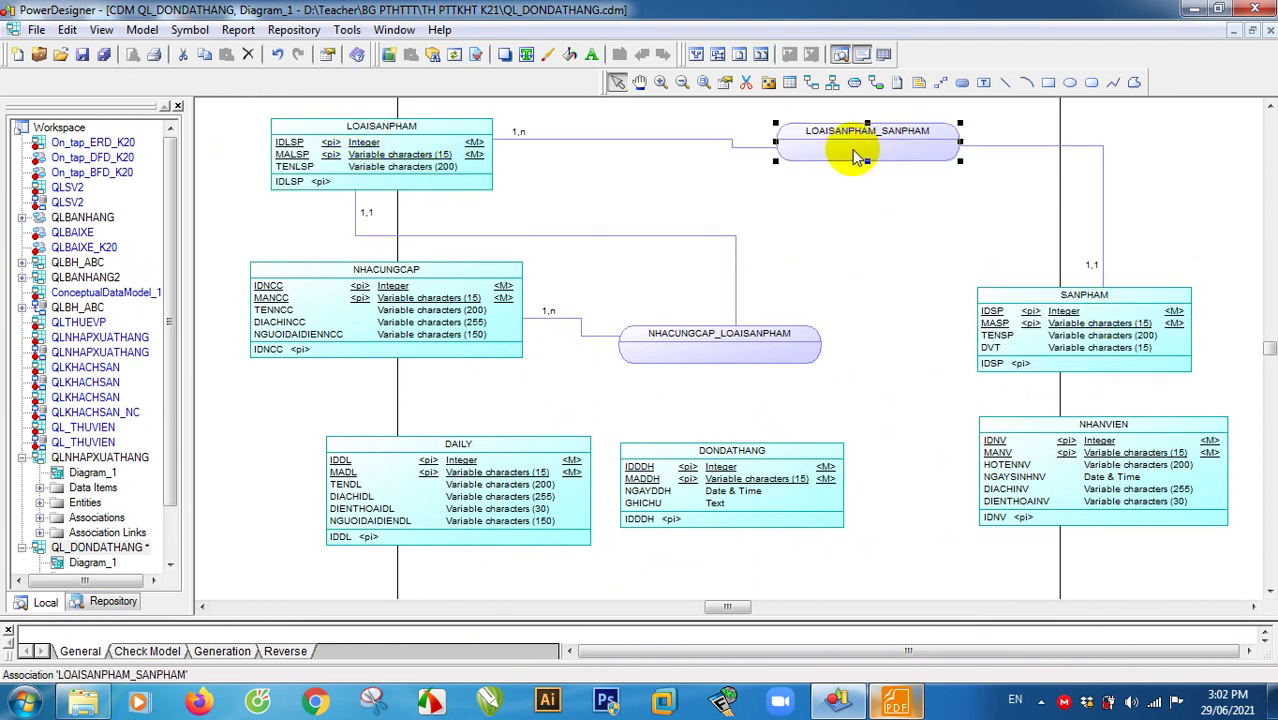
left_click_drag(1071, 328, 987, 298)
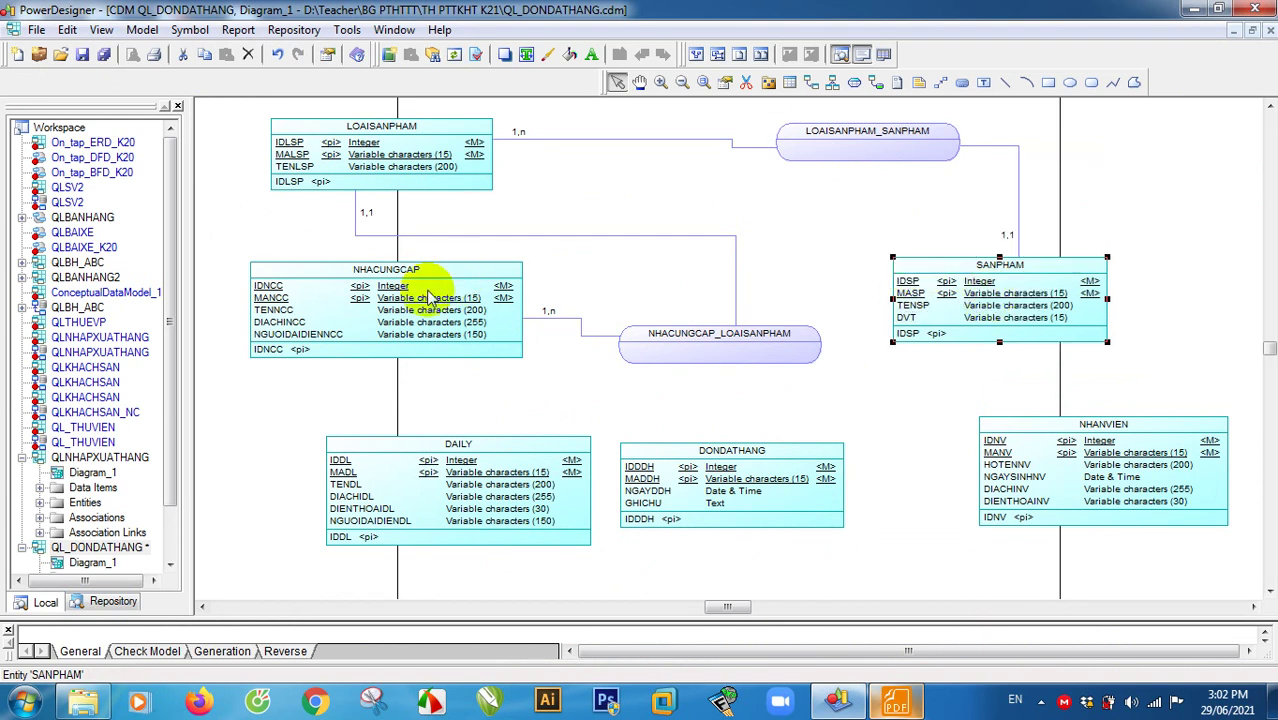
Step: Move the NHACUNGCAP_LOAISANPHAM association above NHACUNGCAP, shifting NHACUNGCAP down and LOAISANPHAM to the right to make room
left_click_drag(424, 292, 392, 307)
left_click_drag(697, 337, 578, 245)
left_click_drag(442, 134, 539, 140)
left_click_drag(571, 266, 585, 246)
left_click(415, 312)
left_click_drag(415, 312, 413, 349)
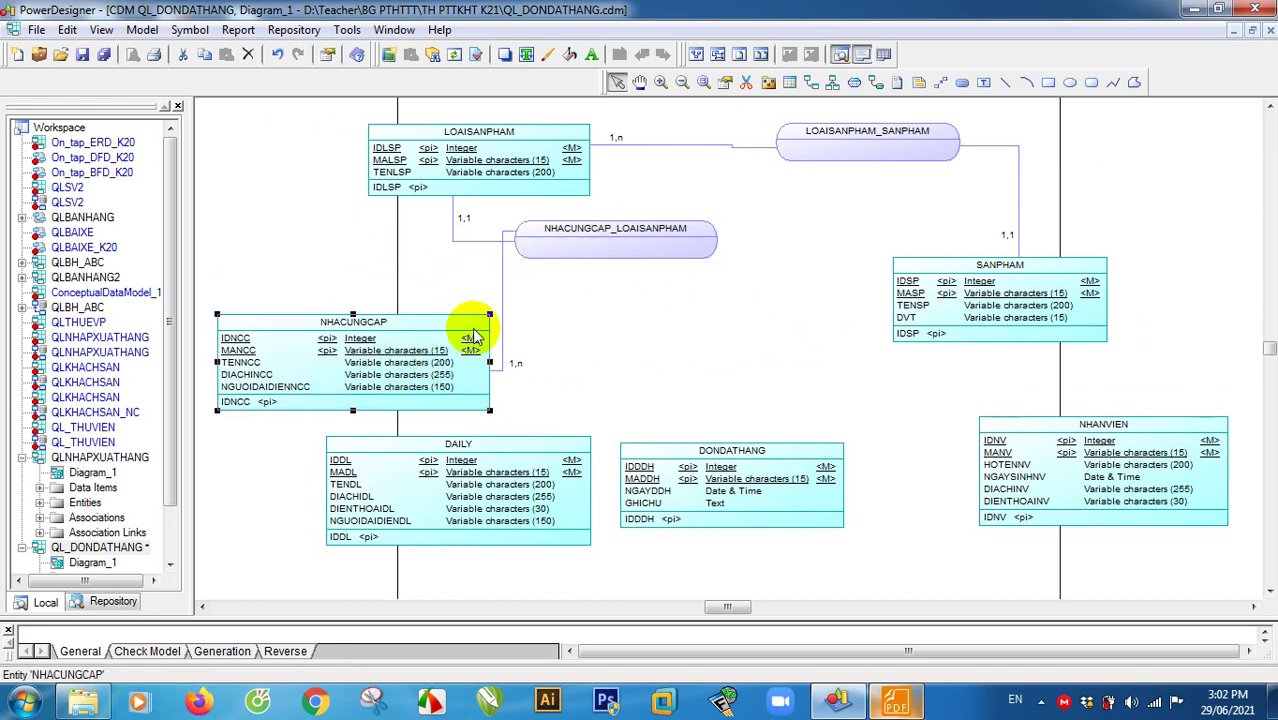
left_click_drag(612, 242, 335, 235)
left_click_drag(510, 175, 484, 167)
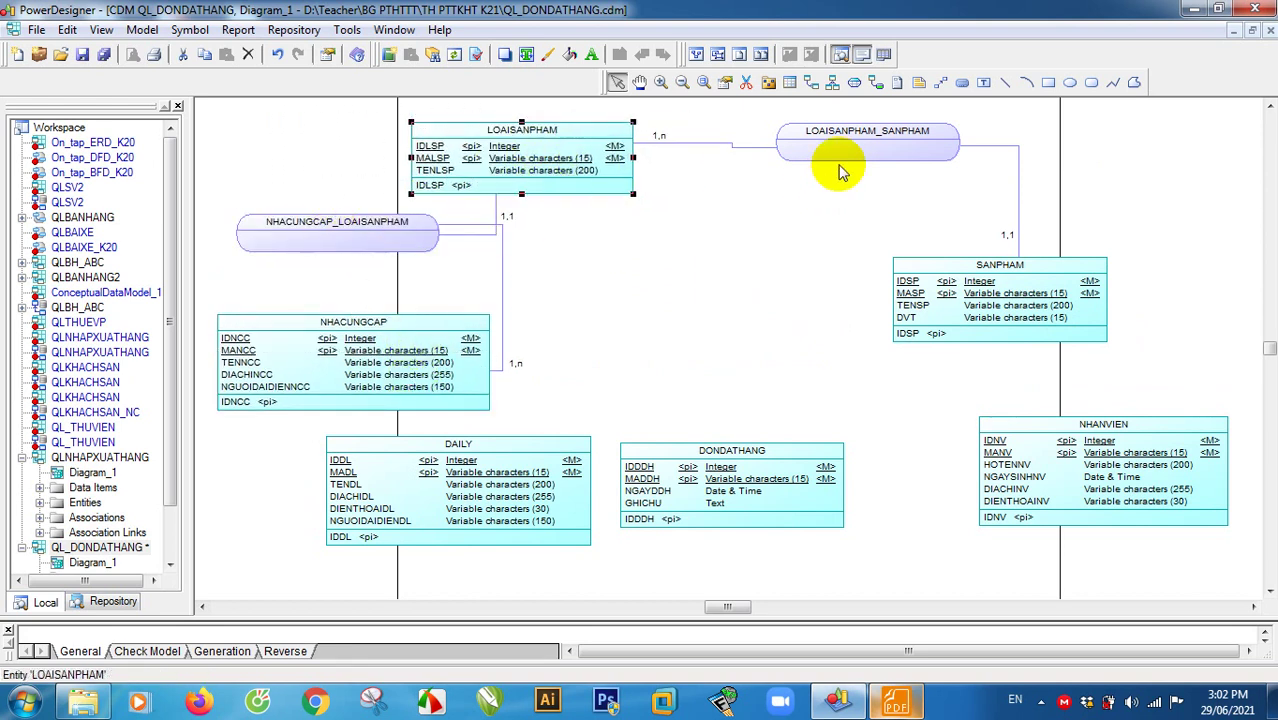
Step: Lower the LOAISANPHAM_SANPHAM association, shift LOAISANPHAM right, and center NHACUNGCAP_LOAISANPHAM directly above NHACUNGCAP
left_click_drag(819, 171, 835, 205)
left_click_drag(407, 357, 403, 337)
mouse_move(372, 222)
left_mouse_down()
mouse_move(571, 277)
mouse_move(391, 222)
mouse_move(374, 238)
left_mouse_up()
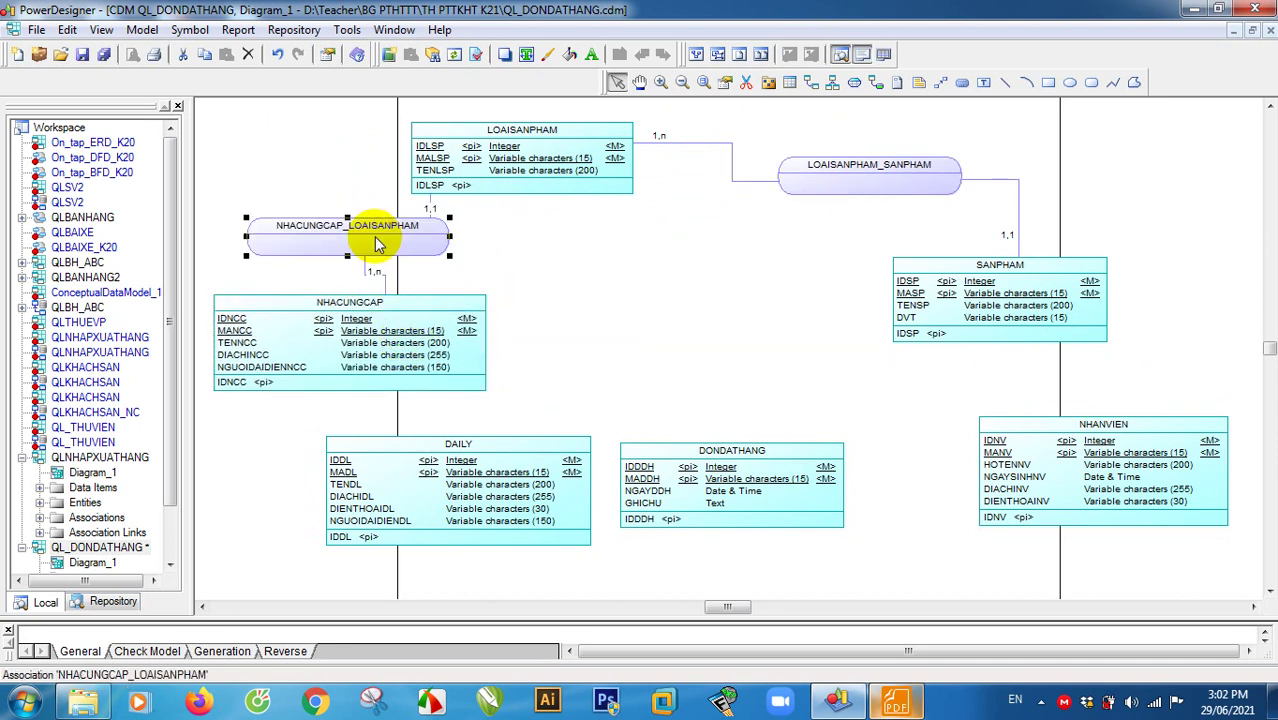
left_click(498, 250)
left_click_drag(496, 166, 548, 159)
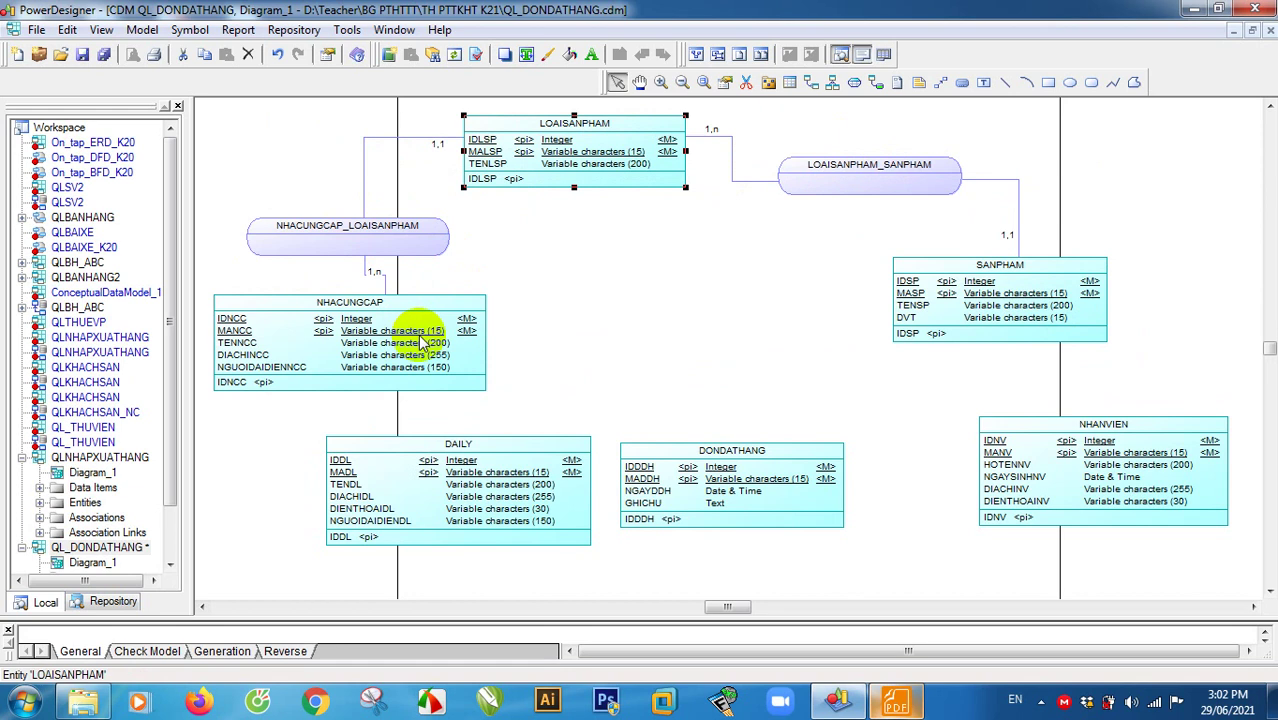
left_click_drag(370, 248, 398, 220)
left_click(554, 290)
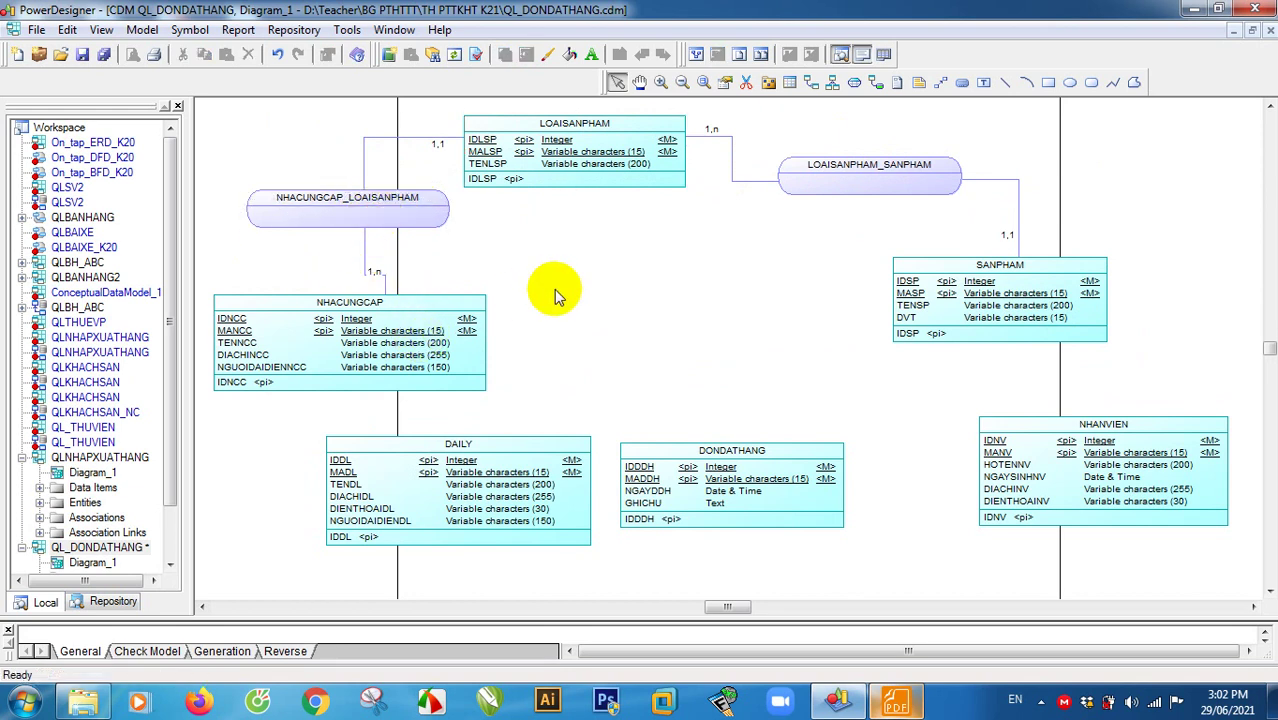
Step: Check the Đặt hàng keys in the PDF, place DAILY below NHACUNGCAP and move DONDATHANG between NHACUNGCAP and SANPHAM
left_click_drag(548, 490, 506, 492)
left_click_drag(730, 498, 790, 525)
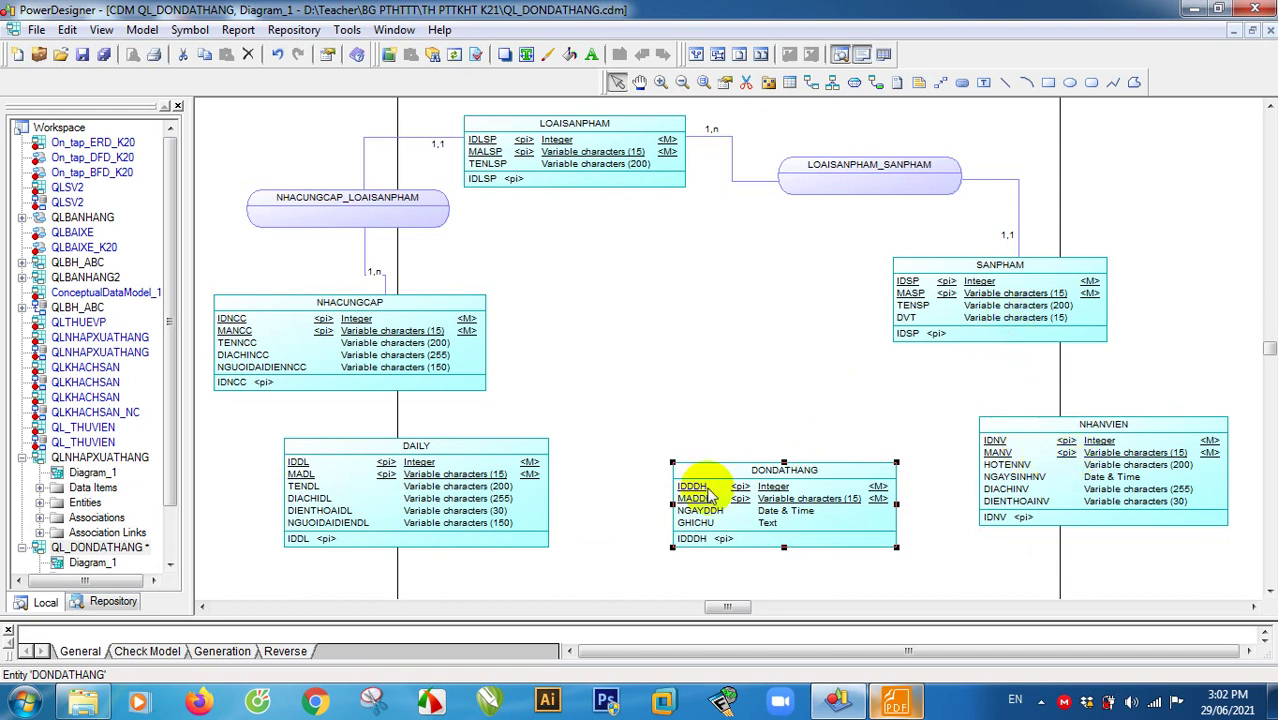
left_click(494, 479)
left_click(935, 566)
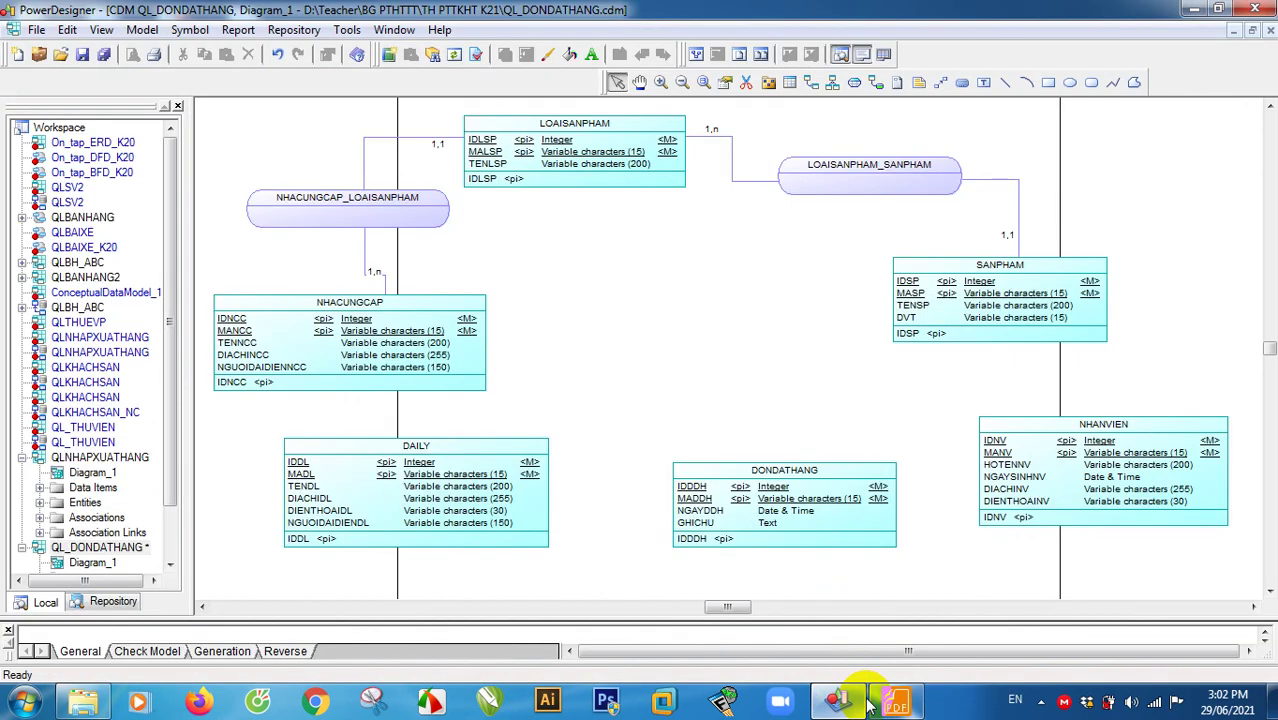
left_click(895, 701)
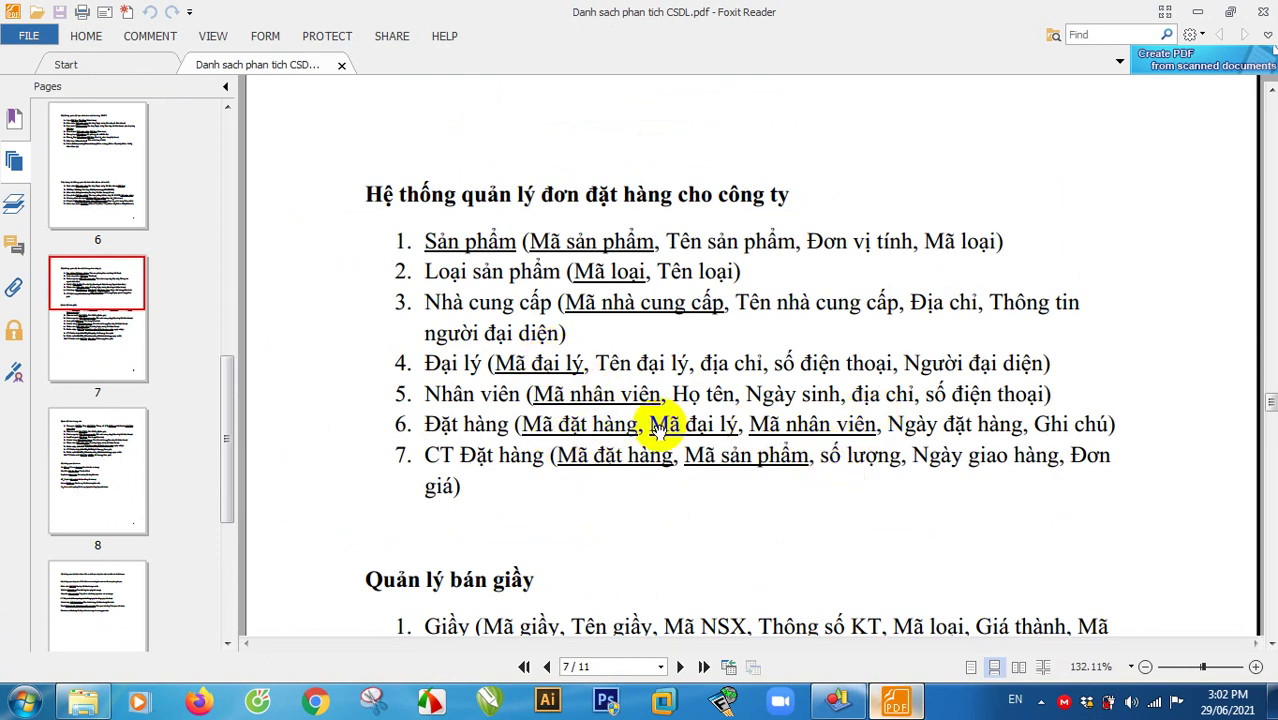
left_click(923, 702)
left_click(450, 481)
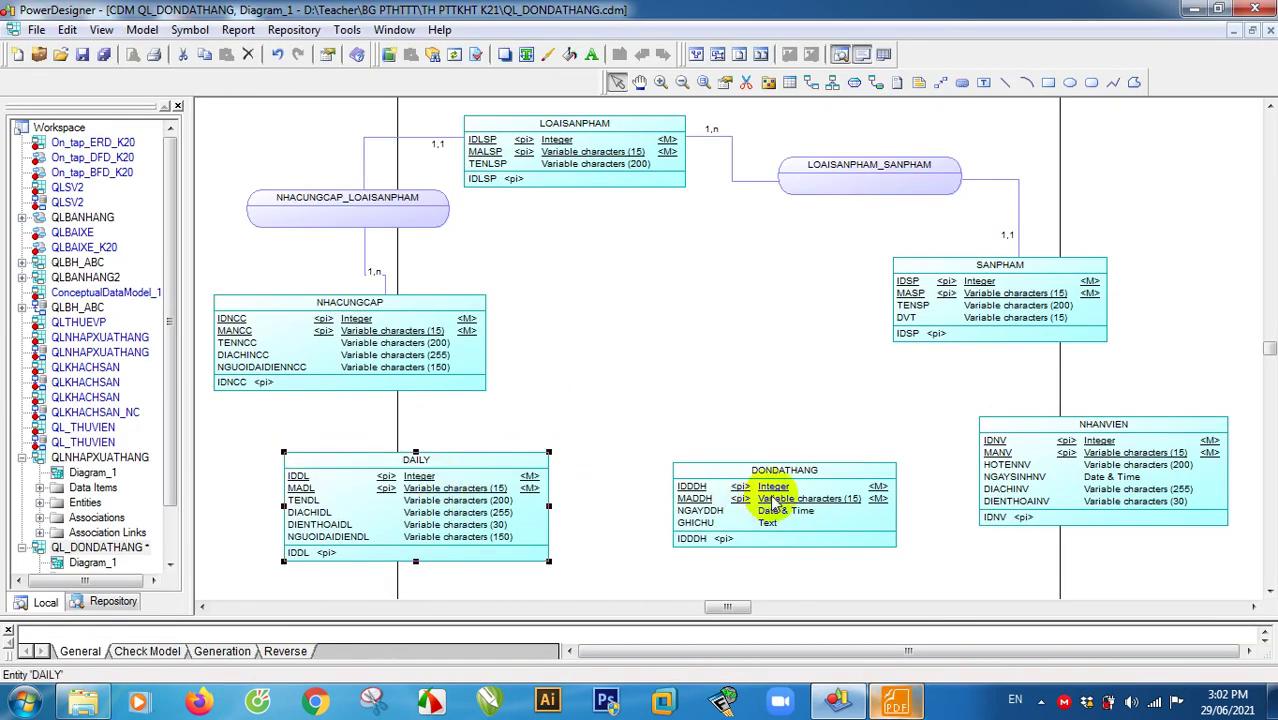
left_click_drag(773, 505, 736, 334)
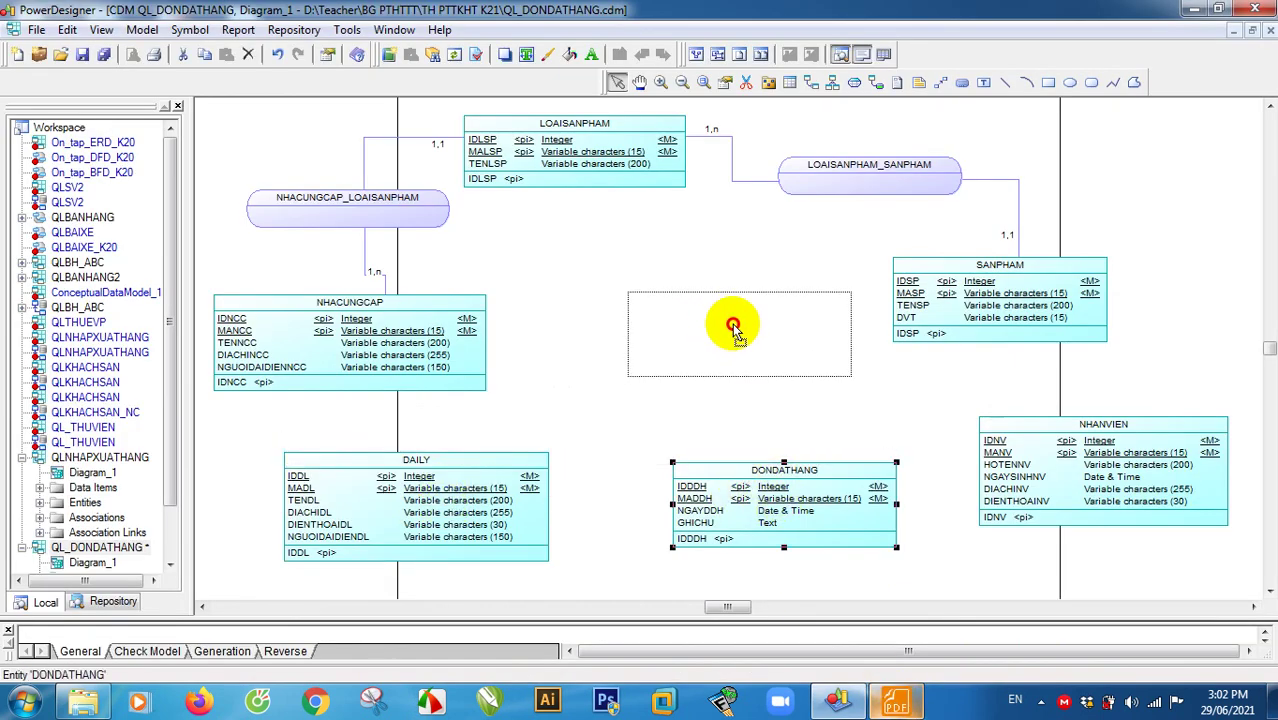
Step: Create an association named DAILY_DONDATHANG below the DONDATHANG entity, to the right of DAILY
left_click(856, 84)
left_click(682, 462)
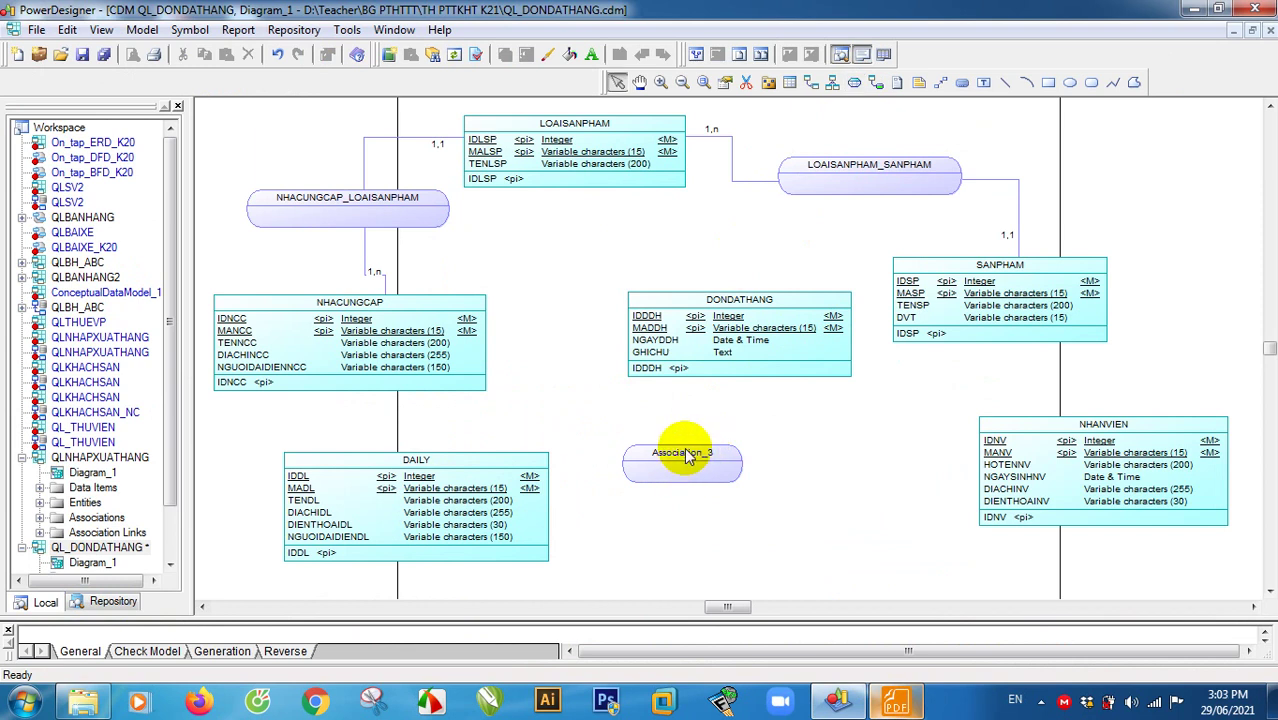
double_click(684, 456)
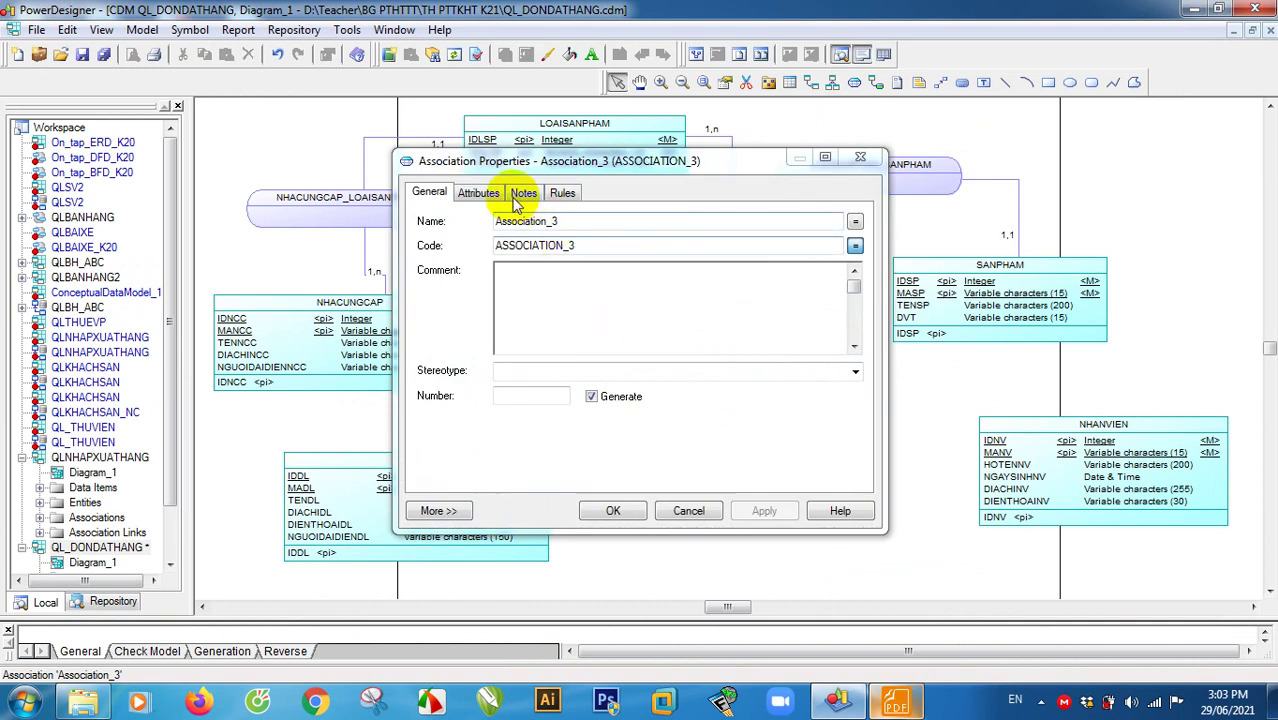
left_click(428, 222)
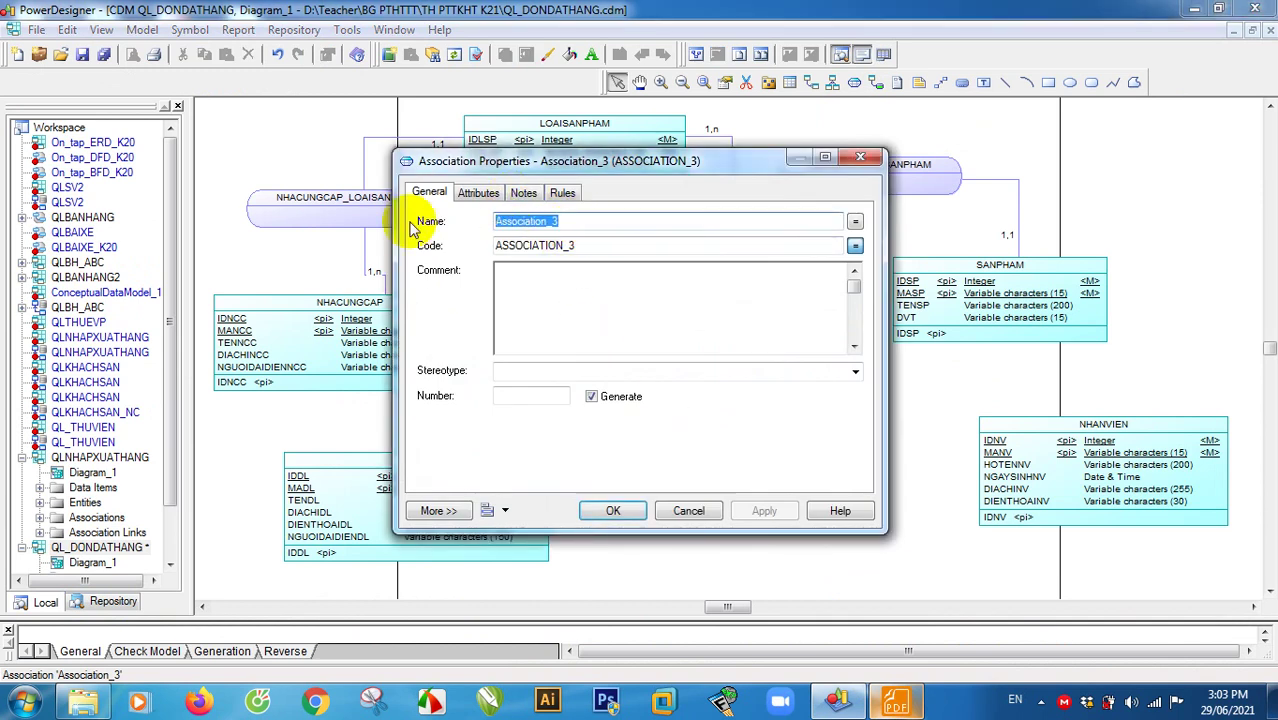
type("DAILY_DONDATHANG")
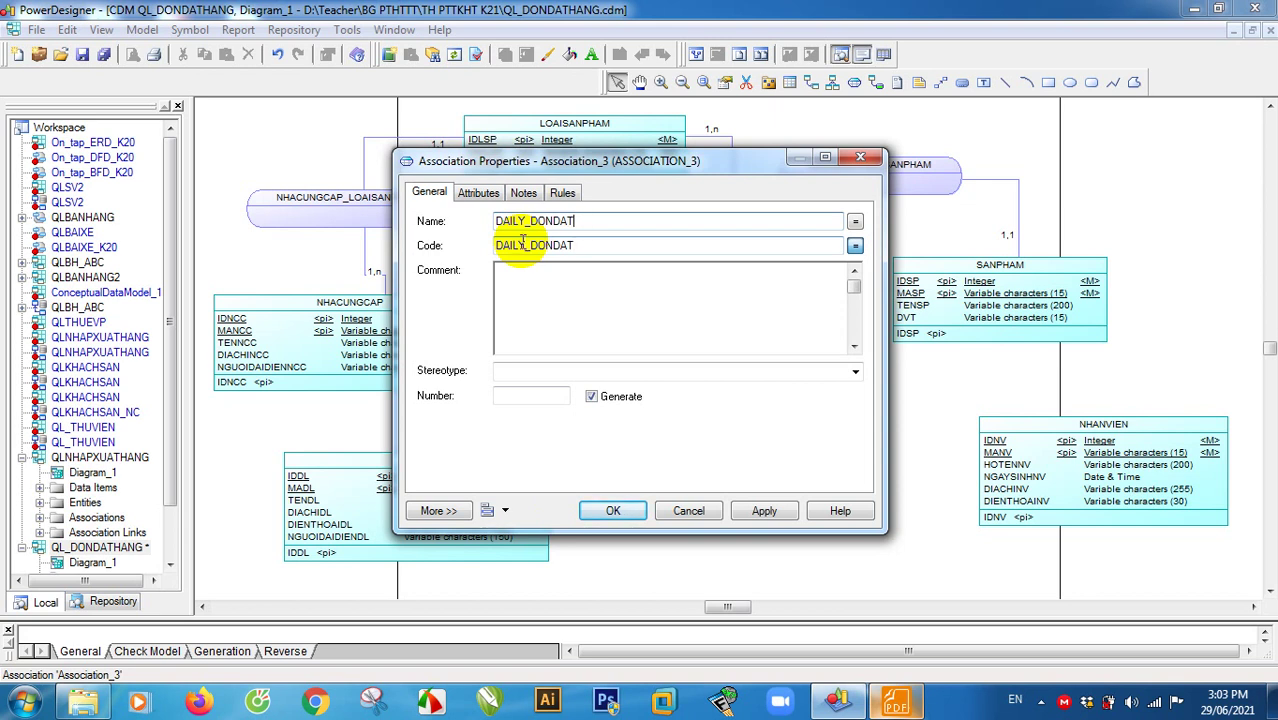
left_click(766, 509)
left_click(613, 511)
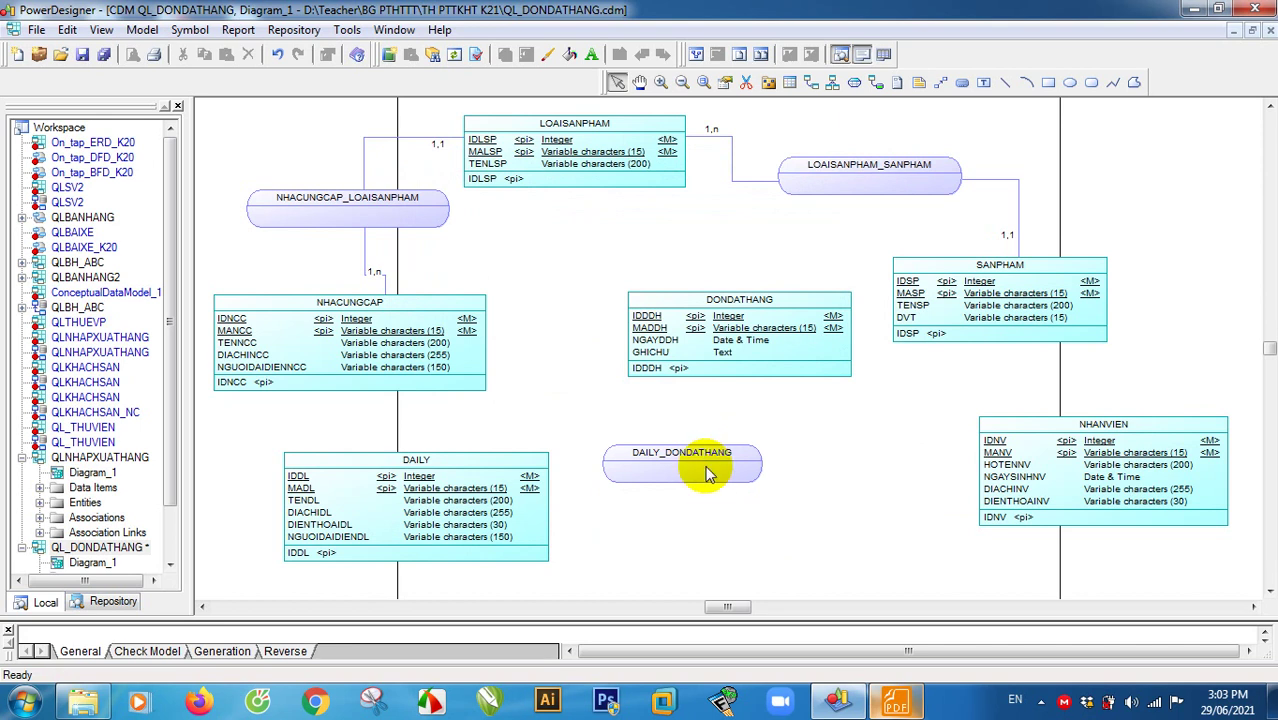
left_click(727, 457)
left_click_drag(727, 457, 755, 457)
left_click(743, 420)
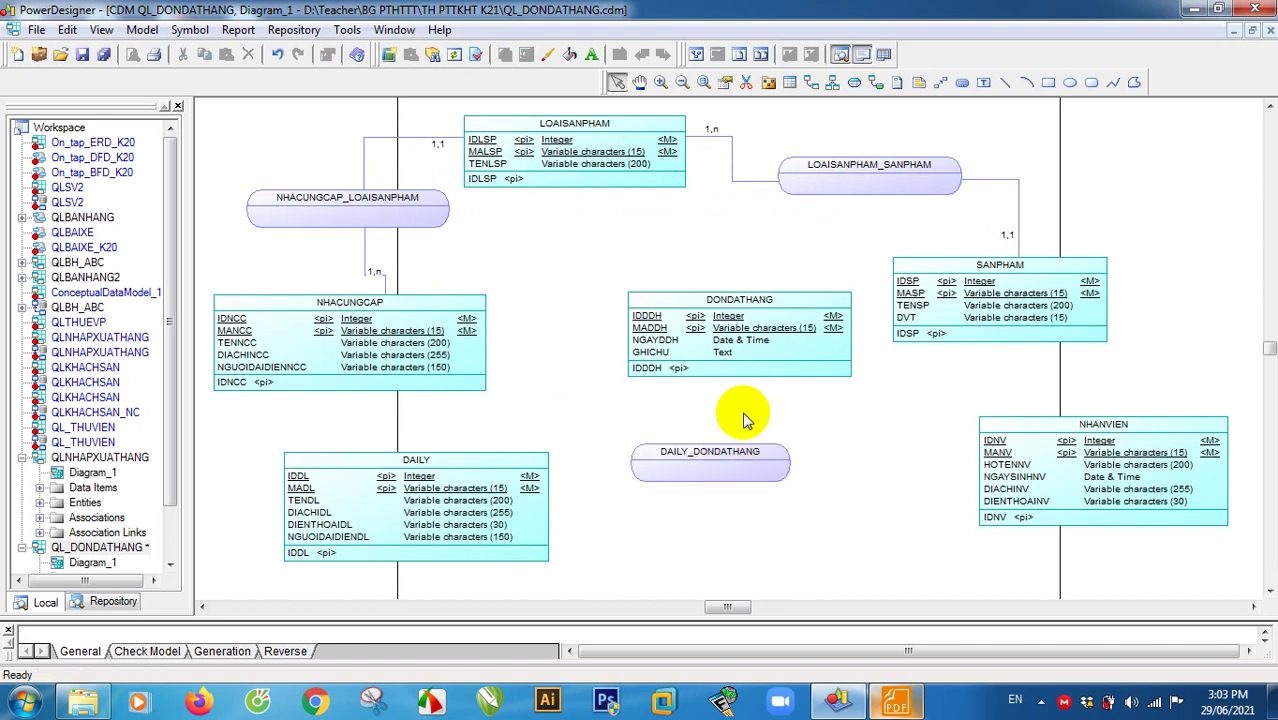
Step: Link DAILY and DONDATHANG to the DAILY_DONDATHANG association and space the three objects apart
left_click(877, 88)
left_click_drag(515, 500, 695, 465)
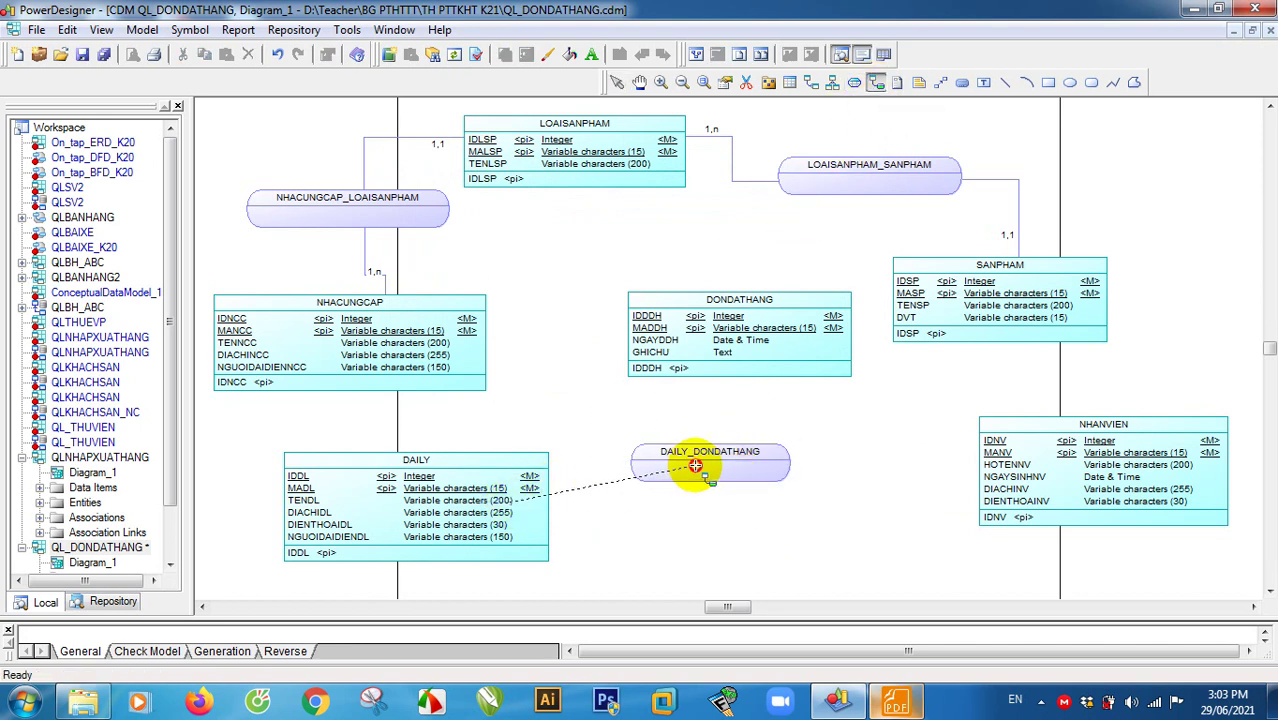
right_click(728, 352)
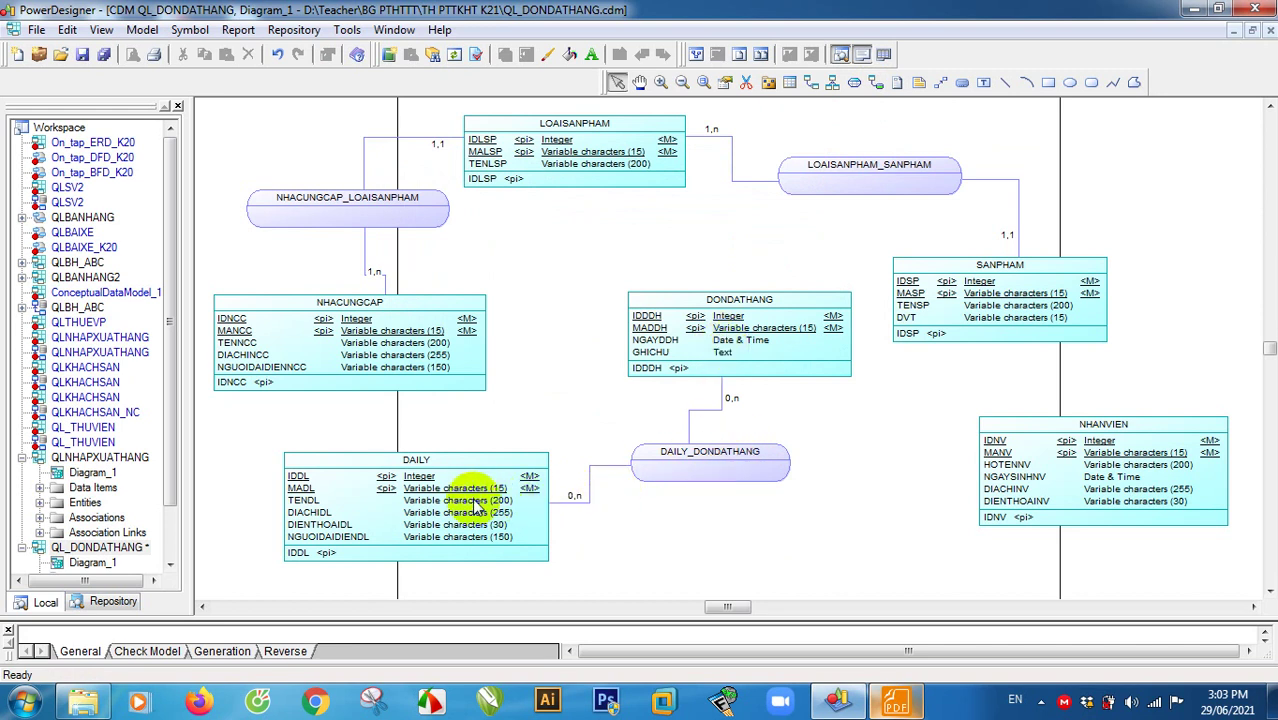
left_click_drag(471, 493, 422, 491)
left_click_drag(620, 472, 557, 446)
left_click(730, 328)
left_click_drag(730, 328, 718, 296)
left_click(804, 412)
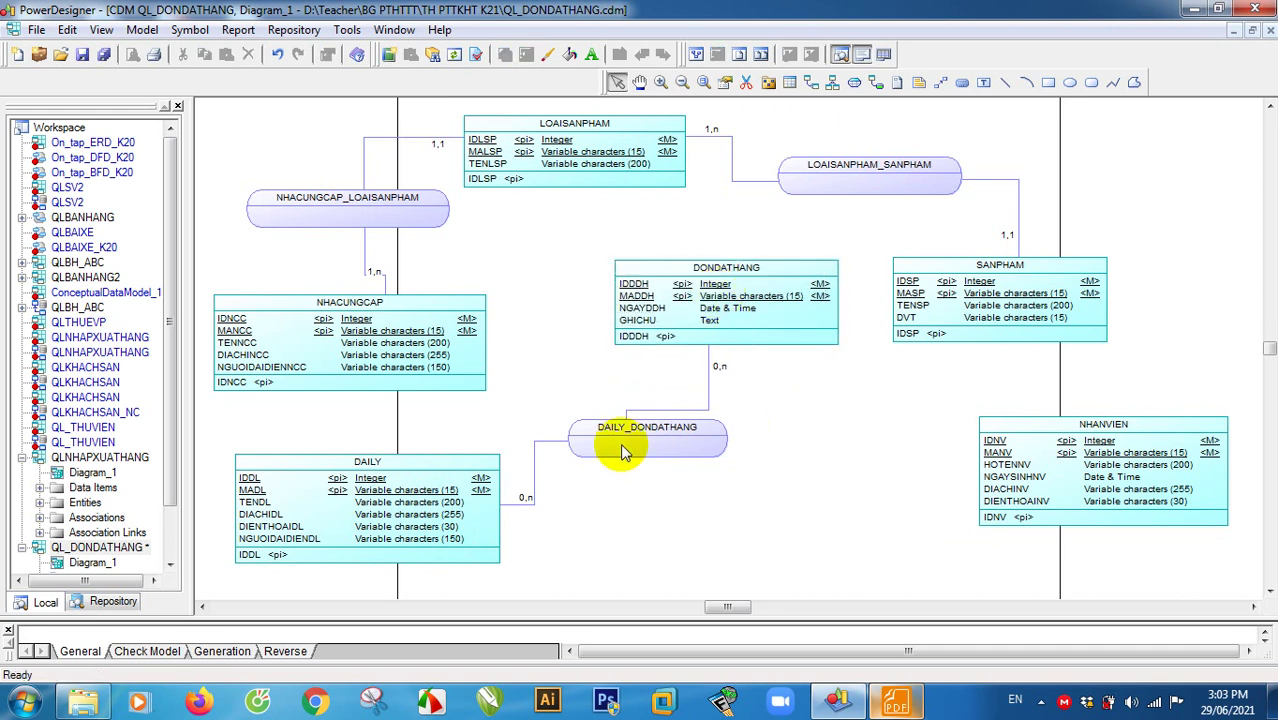
Step: Set the cardinality of the link between DAILY and the DAILY_DONDATHANG association to 1,n
double_click(527, 500)
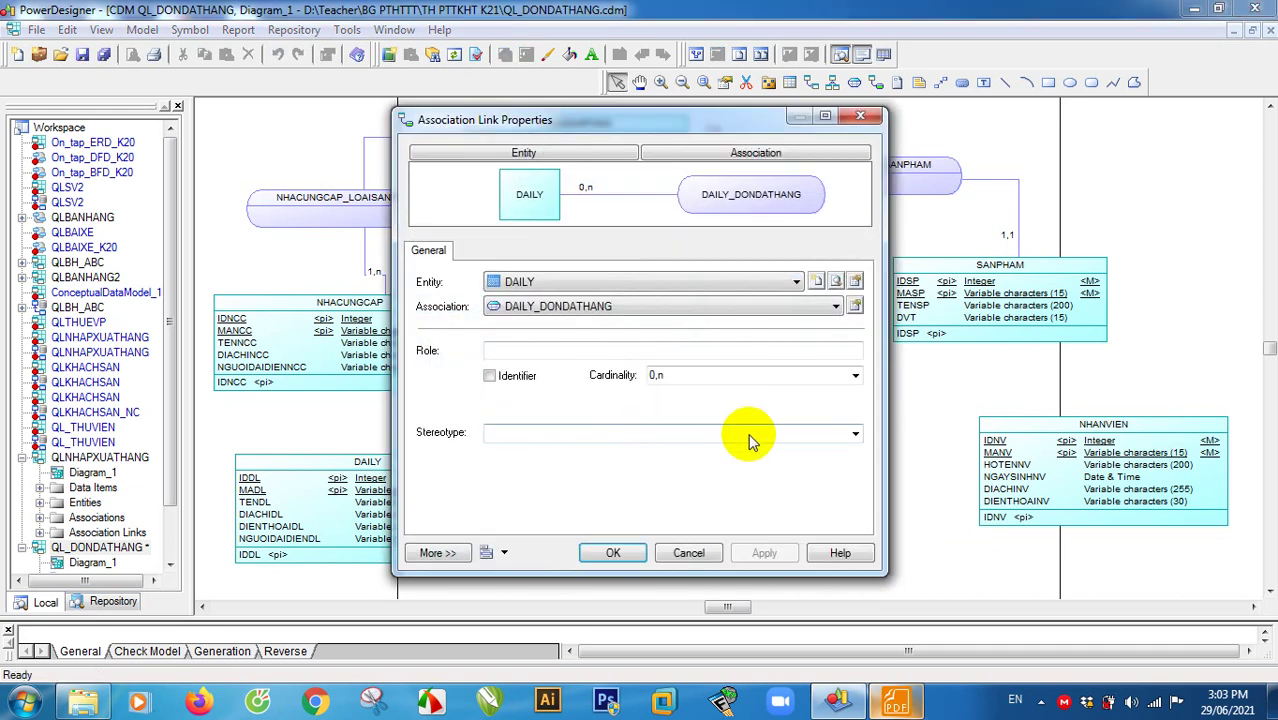
left_click(855, 378)
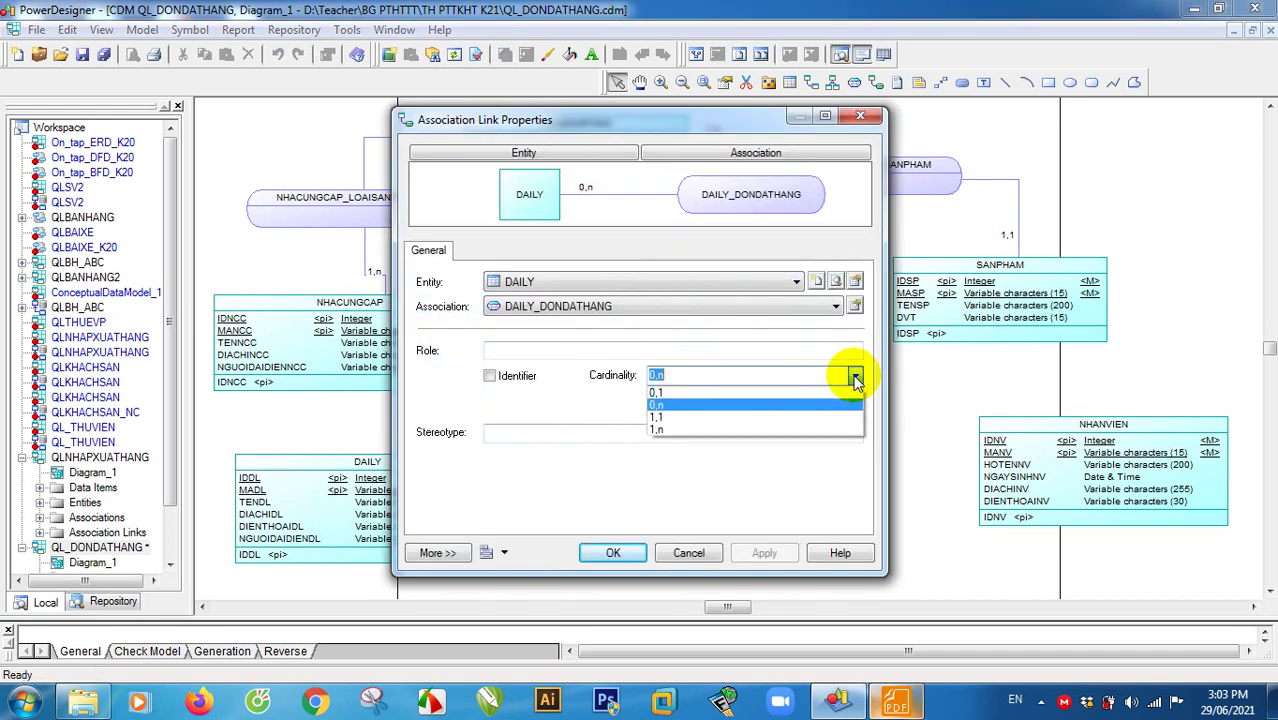
left_click(713, 424)
left_click(762, 556)
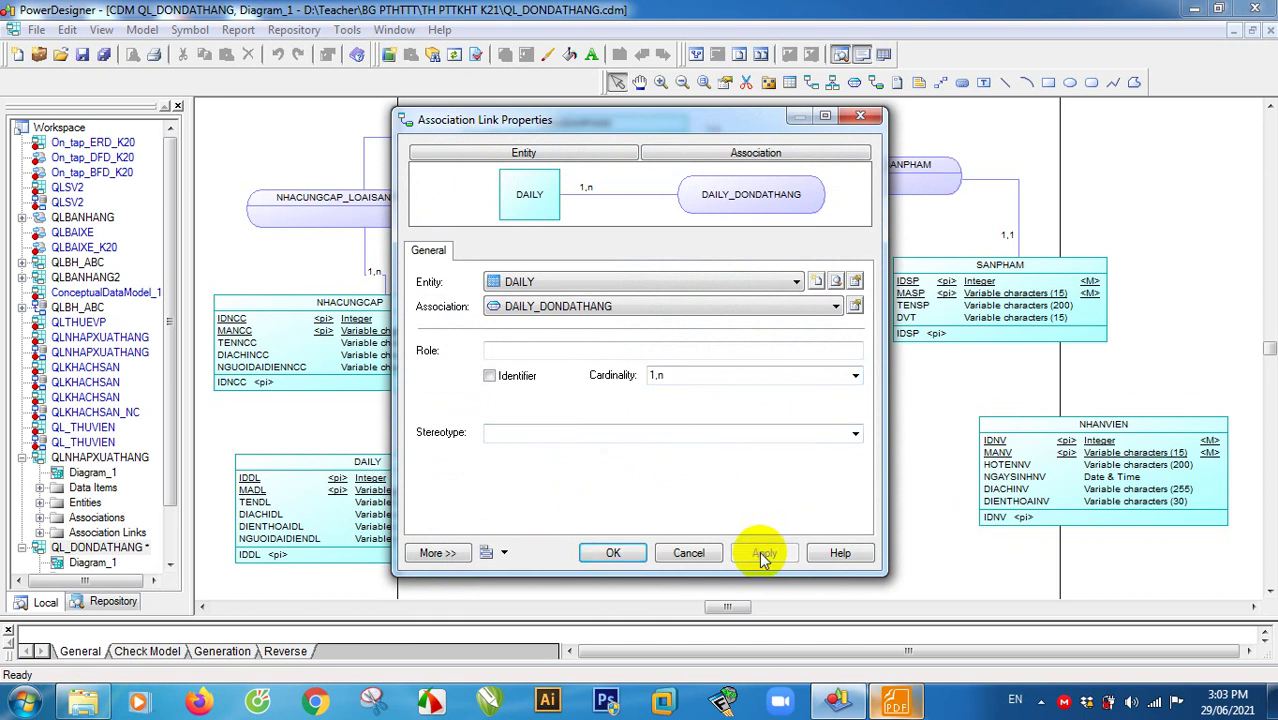
left_click(612, 553)
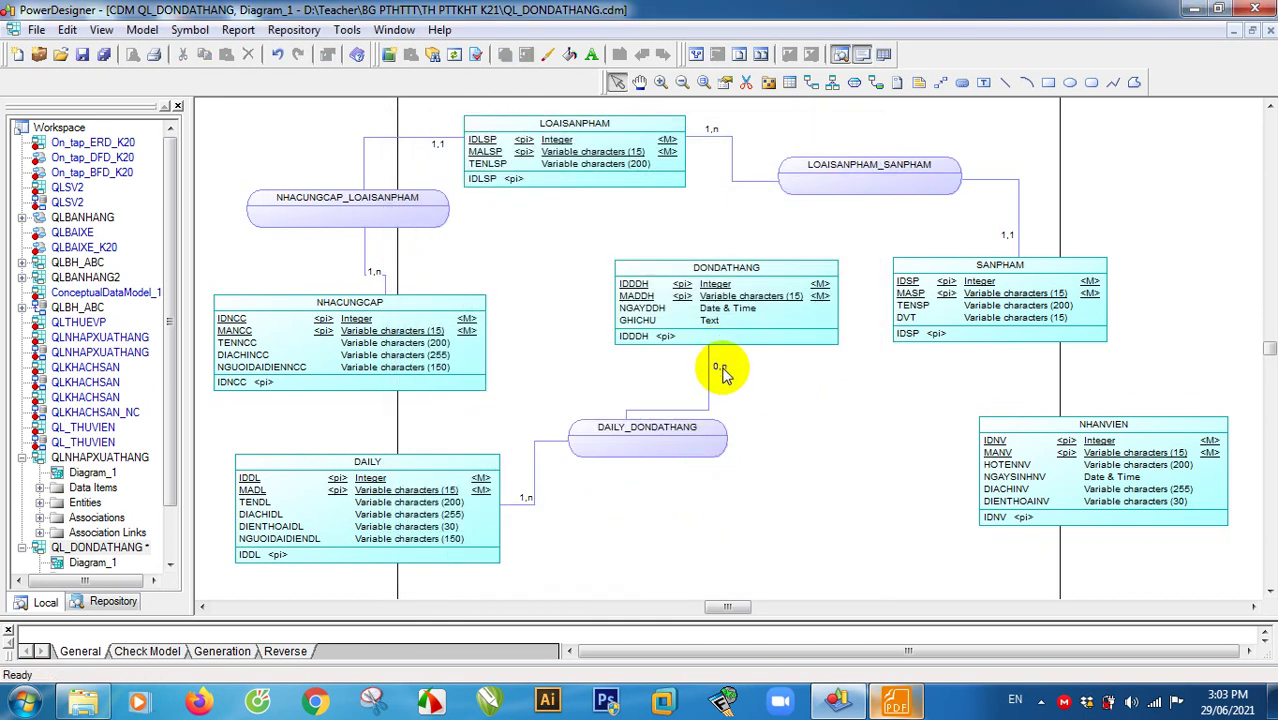
Step: Set the DONDATHANG link's cardinality to 1,1, lower the DAILY_DONDATHANG association slightly, and save the model
double_click(722, 364)
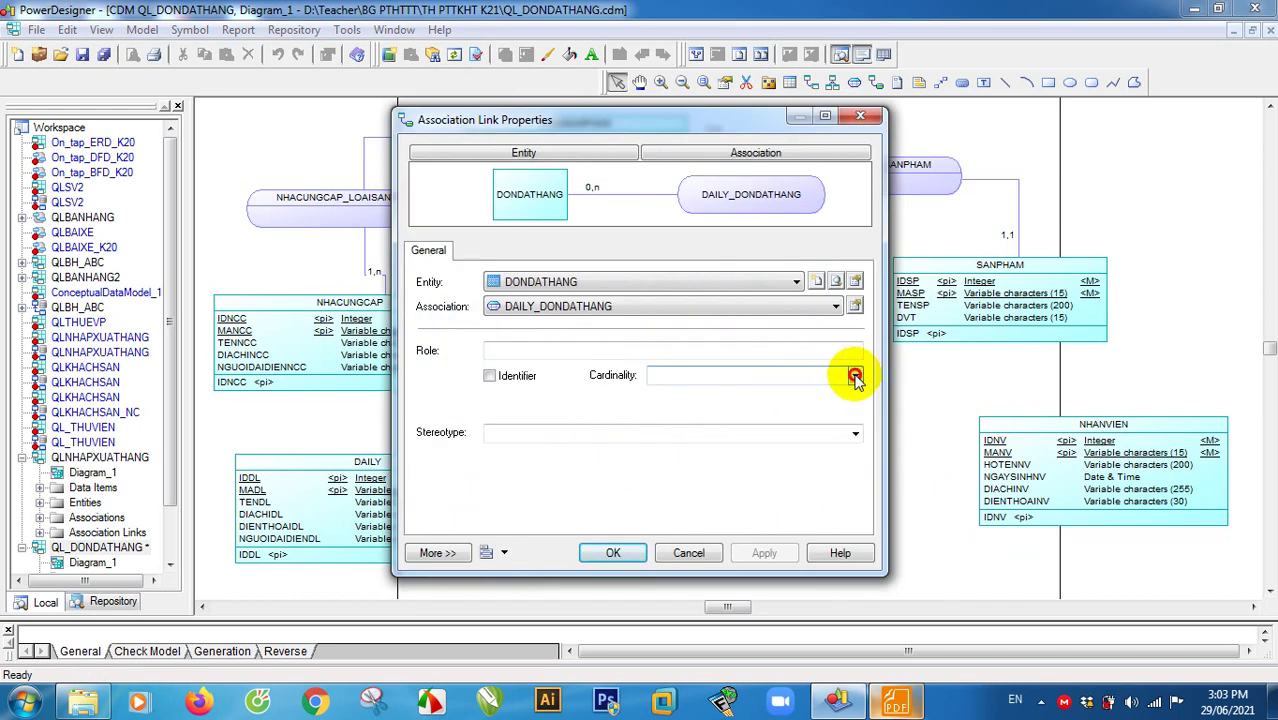
left_click(855, 376)
left_click(705, 418)
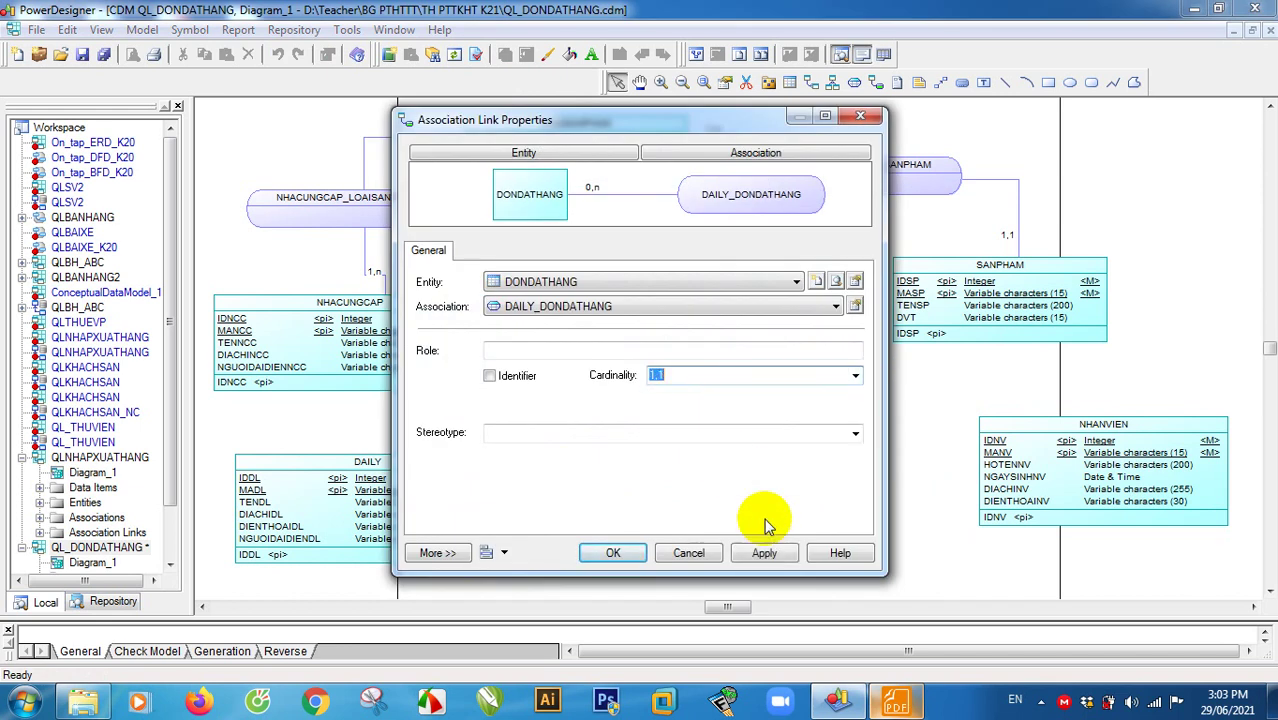
left_click(618, 552)
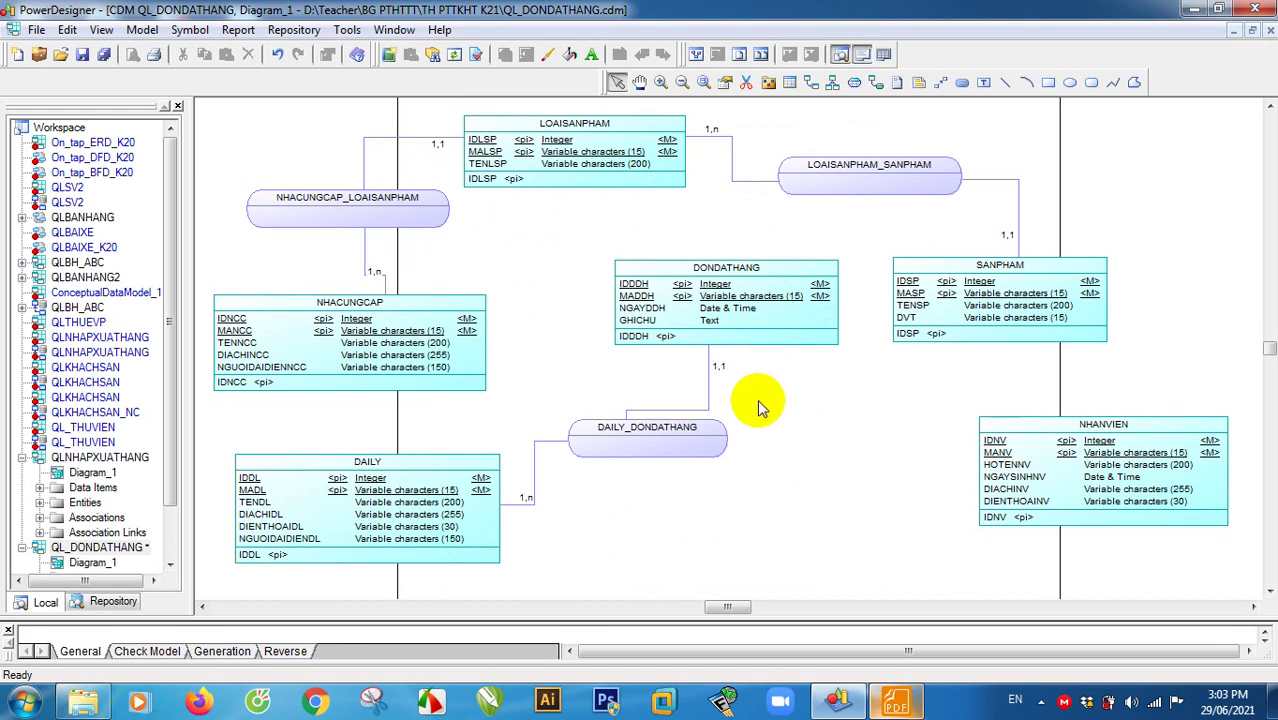
left_click_drag(690, 433, 698, 449)
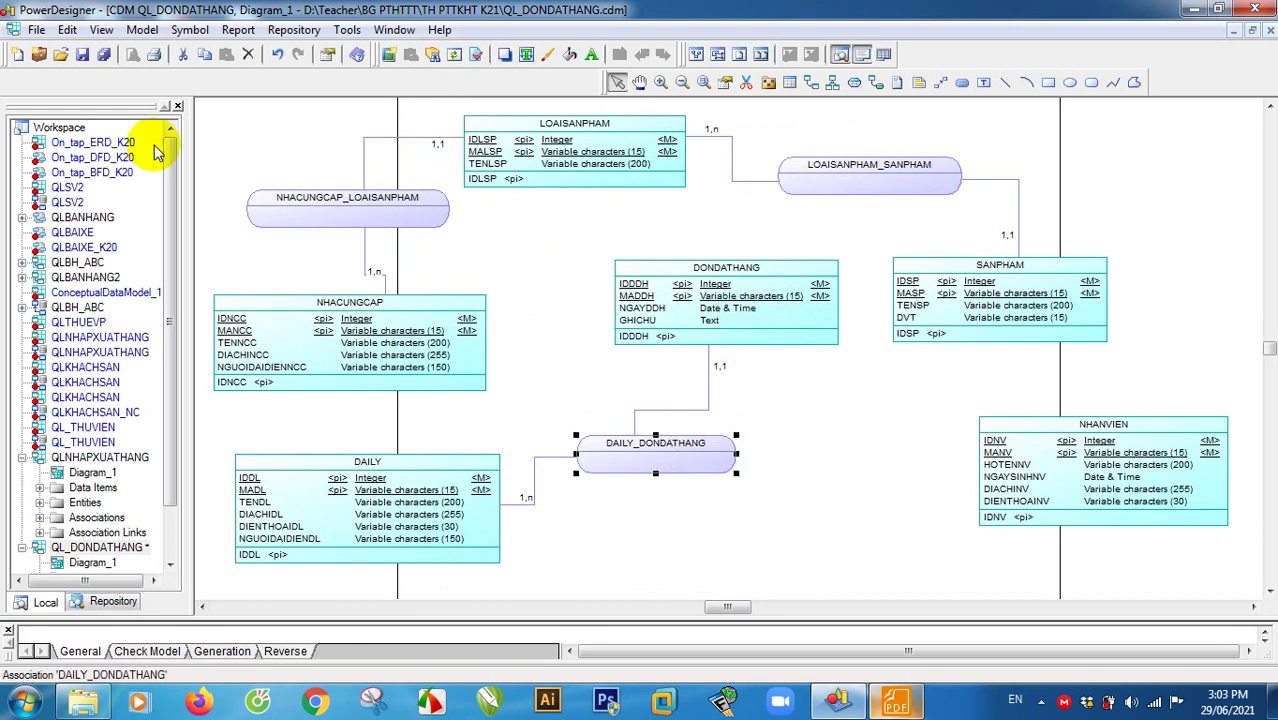
left_click(103, 54)
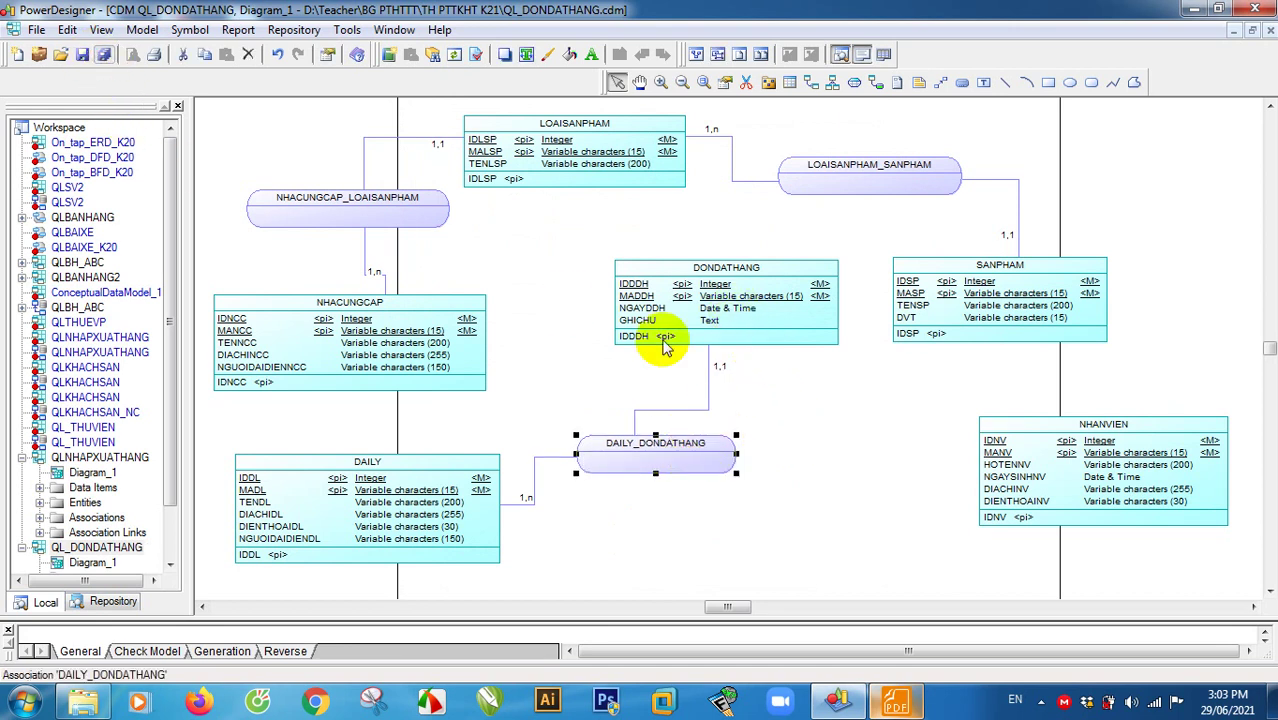
Step: Shift DONDATHANG slightly down toward DAILY_DONDATHANG and move NHANVIEN lower and closer to it, leaving room for an association between the two entities
left_click(805, 365)
left_click_drag(741, 300, 711, 311)
left_click(779, 422)
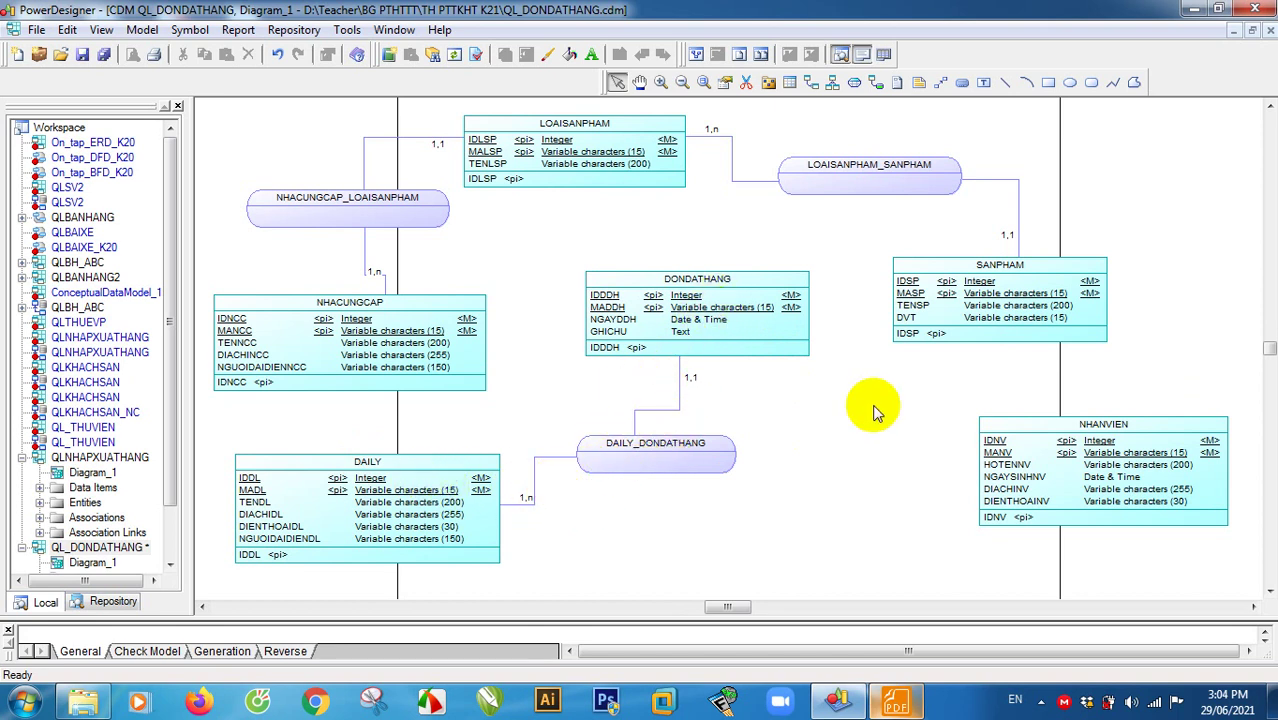
left_click(895, 700)
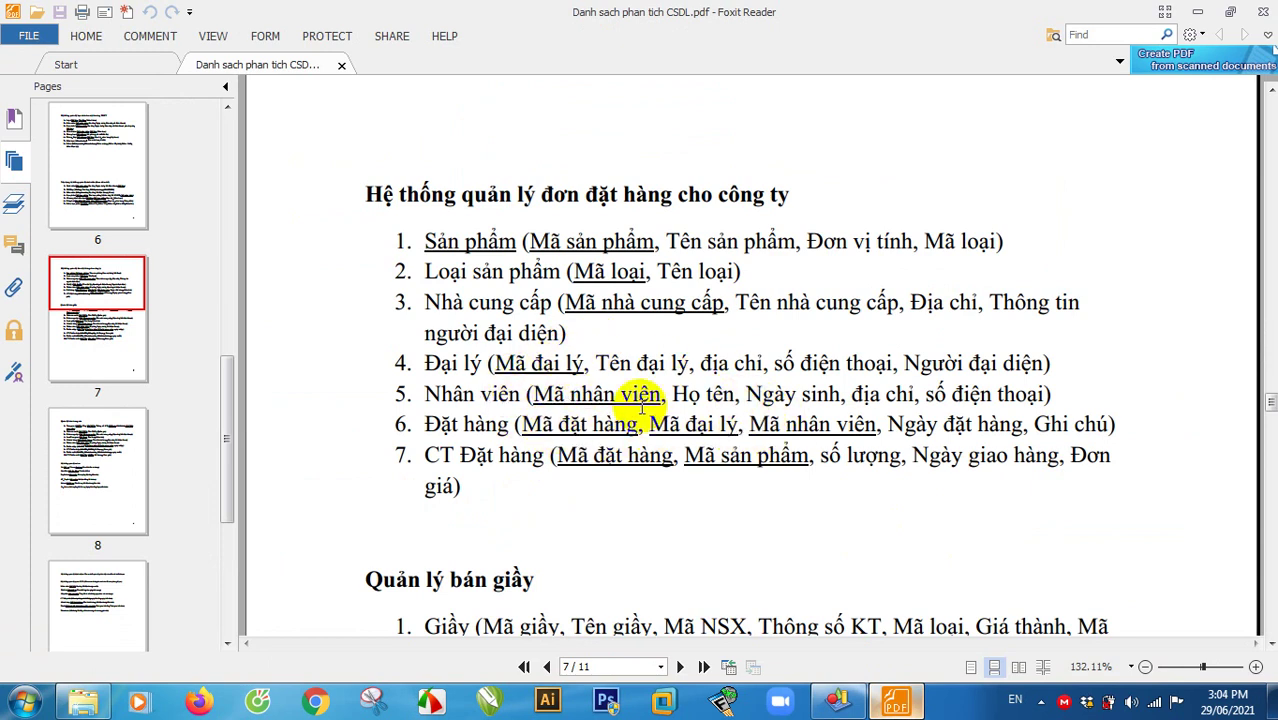
left_click(845, 700)
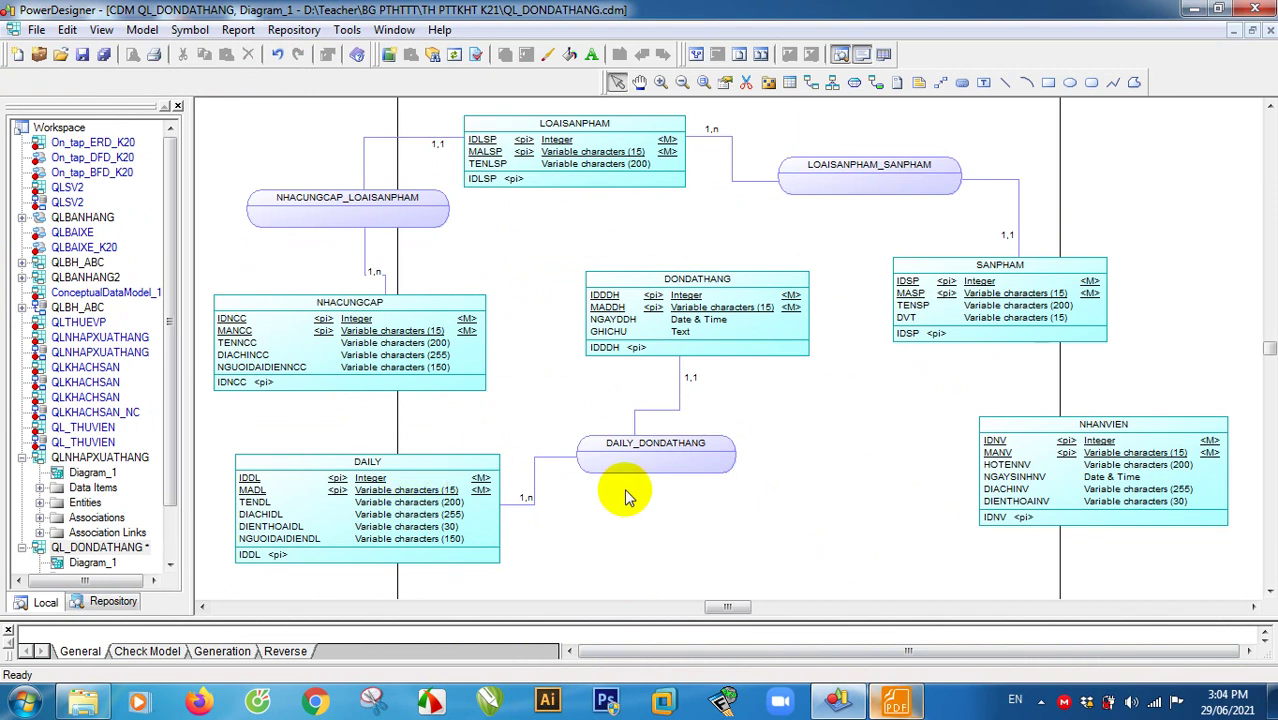
left_click_drag(1004, 466, 878, 522)
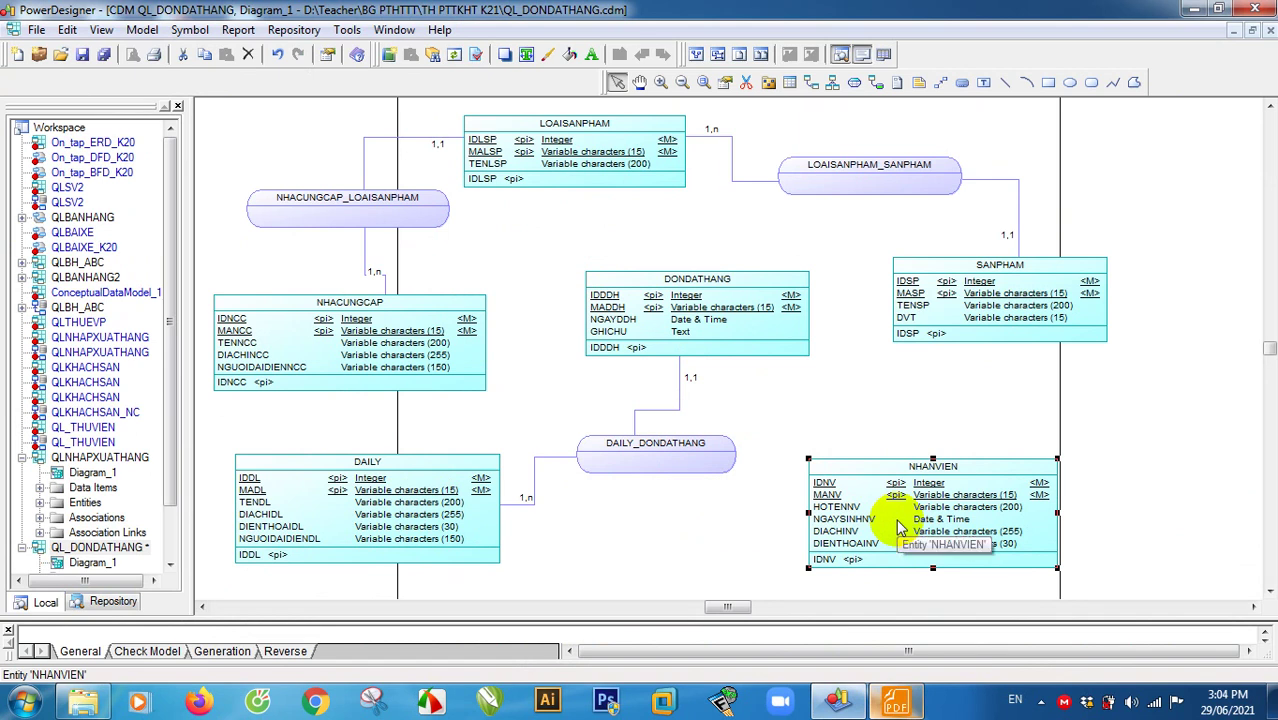
mouse_move(903, 527)
left_mouse_down()
mouse_move(845, 542)
mouse_move(921, 528)
mouse_move(918, 543)
left_mouse_up()
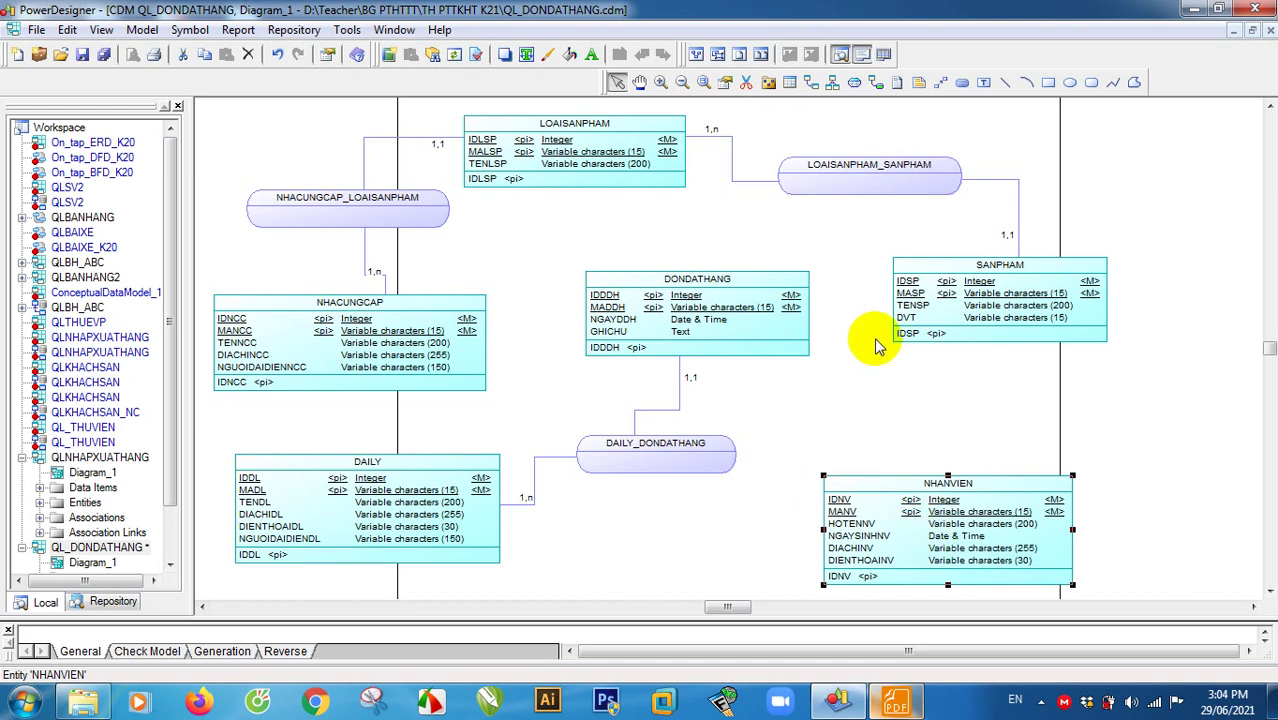
Step: Create an association named NHANVIEN_DONDATHANG between the DONDATHANG and NHANVIEN entities
left_click(855, 83)
left_click(846, 412)
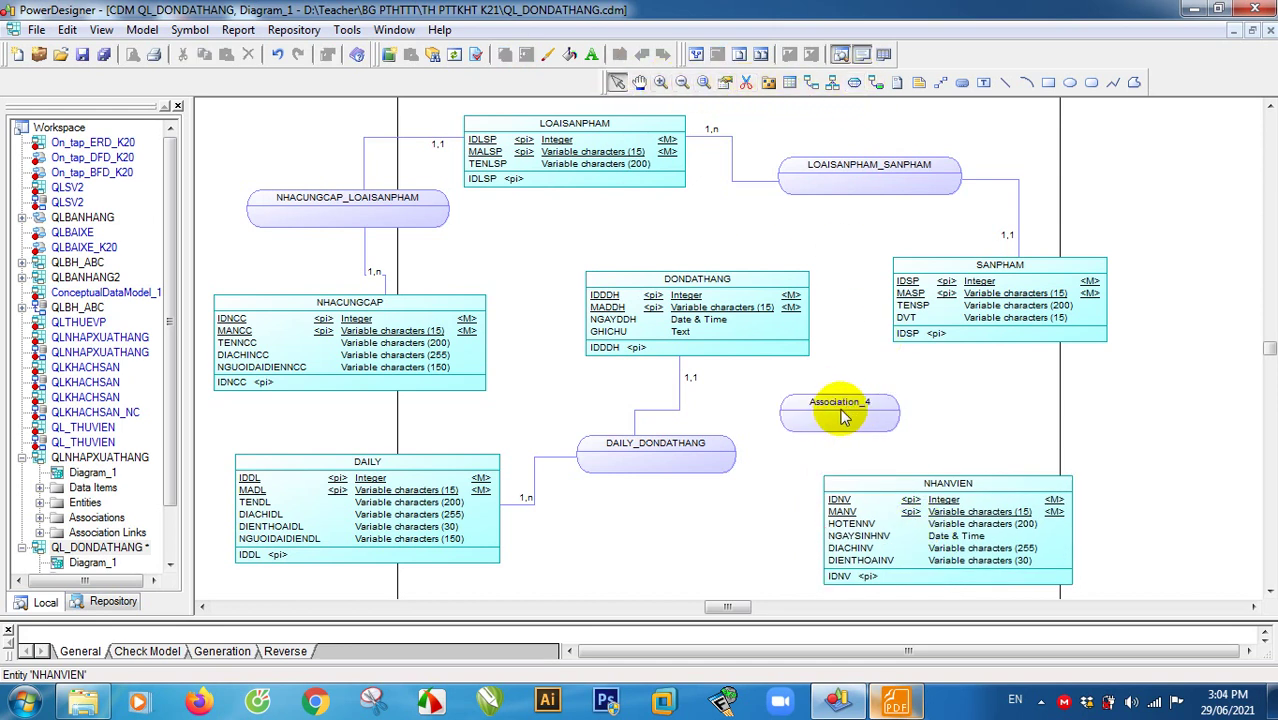
double_click(843, 414)
type("NHANVIEN_DONDATHANG")
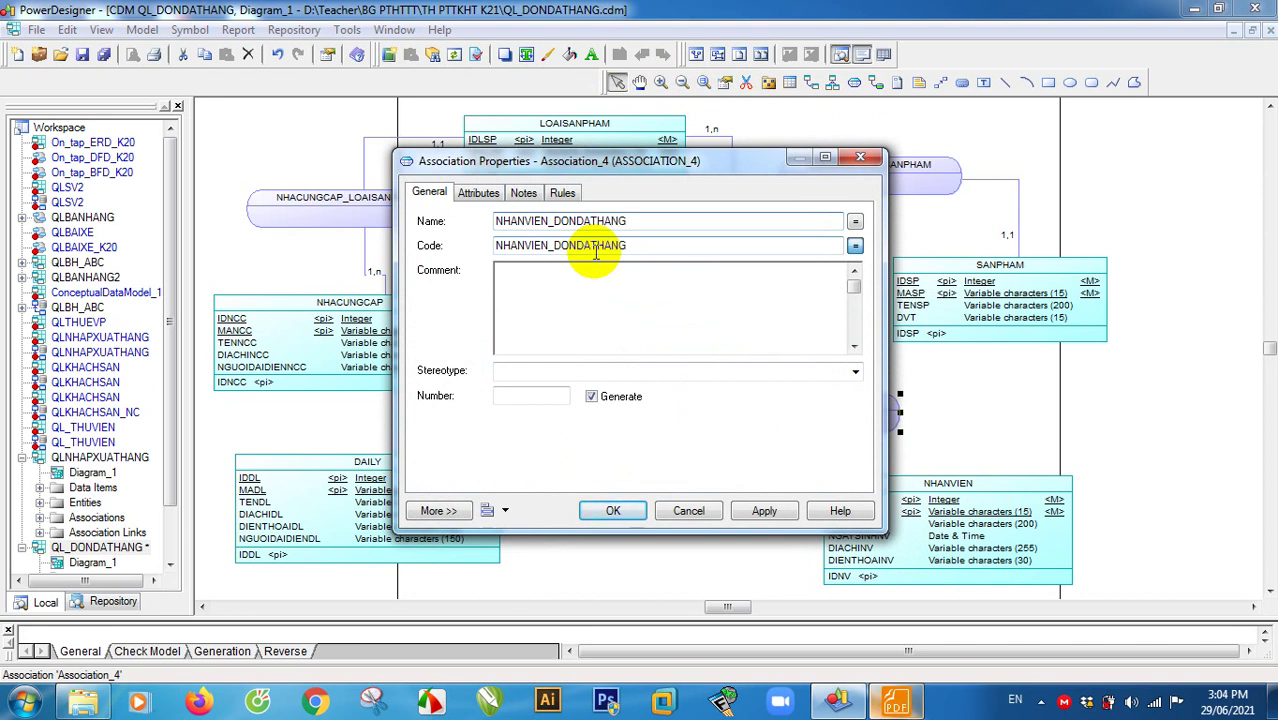
left_click(764, 510)
left_click(613, 510)
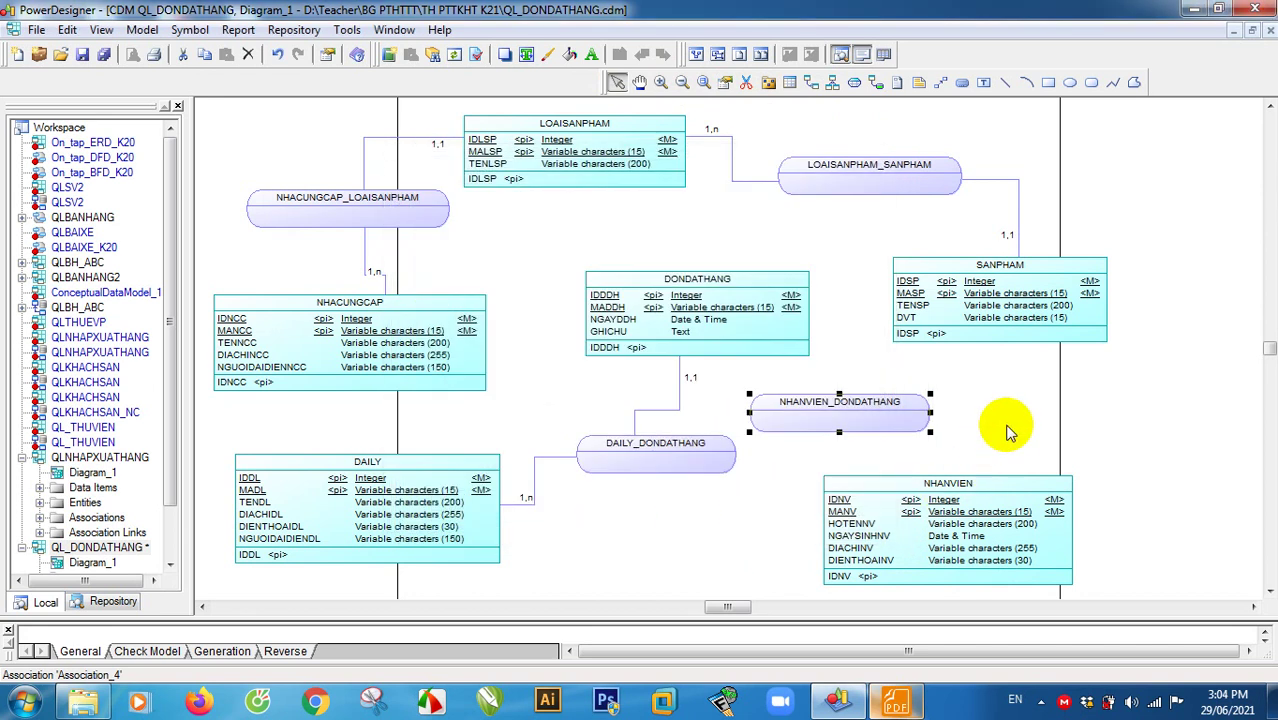
left_click(1008, 432)
Step: Link the NHANVIEN and DONDATHANG entities to the NHANVIEN_DONDATHANG association
left_click(876, 83)
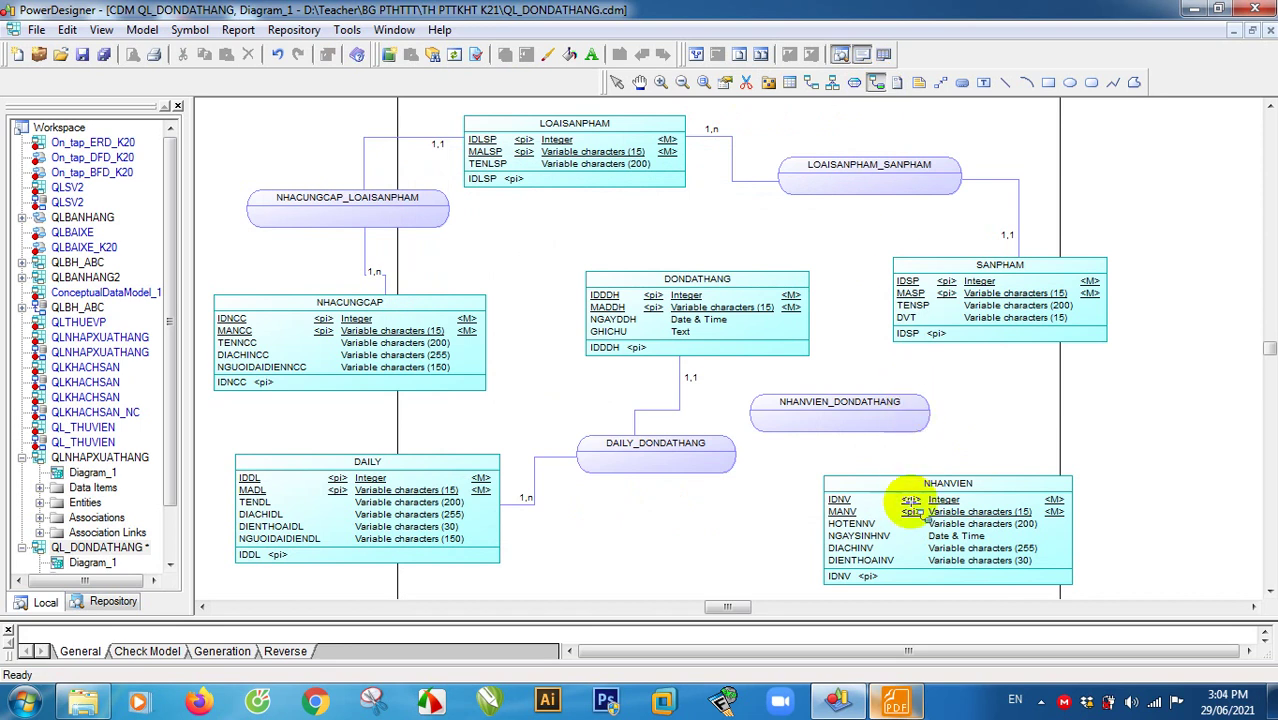
left_click_drag(855, 382, 864, 436)
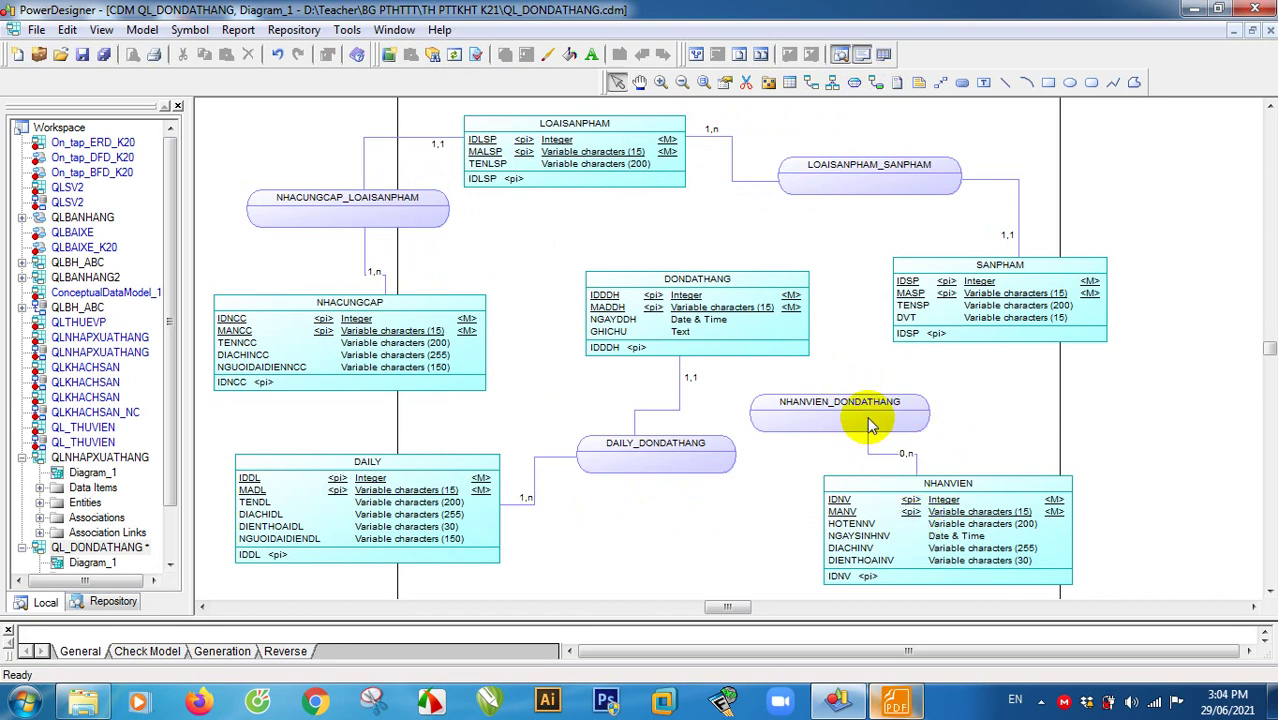
left_click(876, 83)
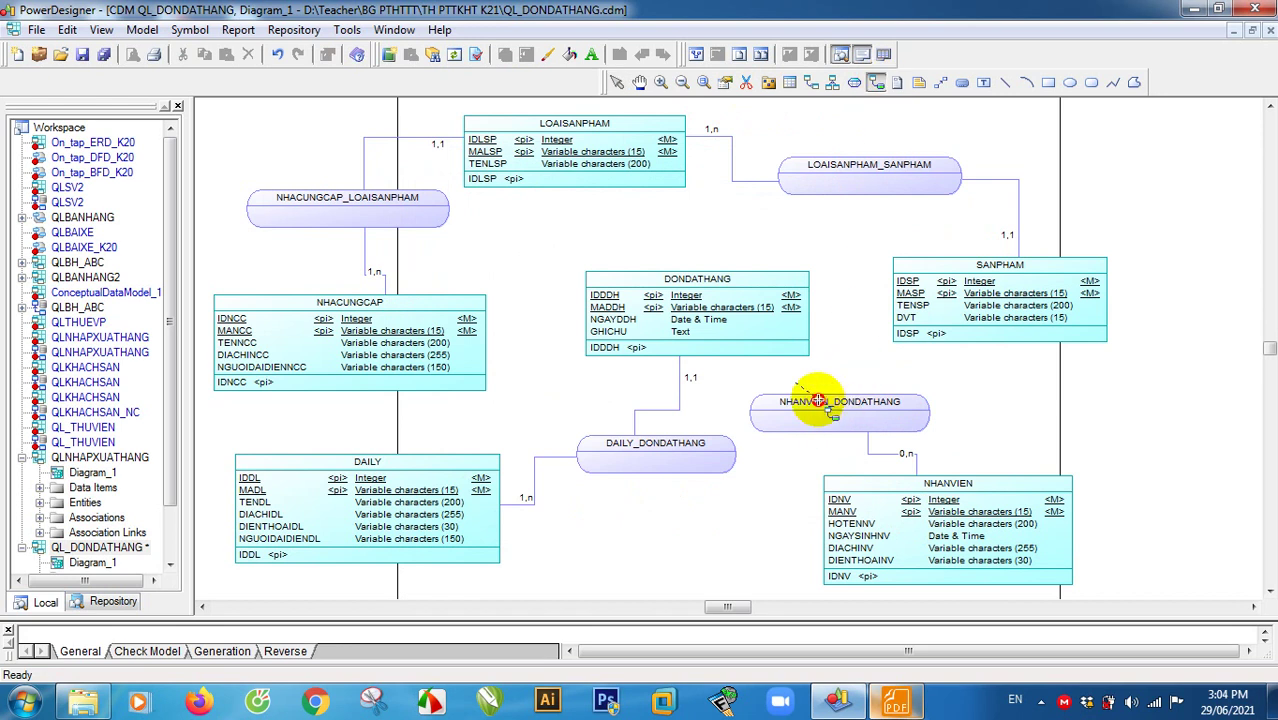
left_click_drag(818, 400, 713, 277)
right_click(747, 322)
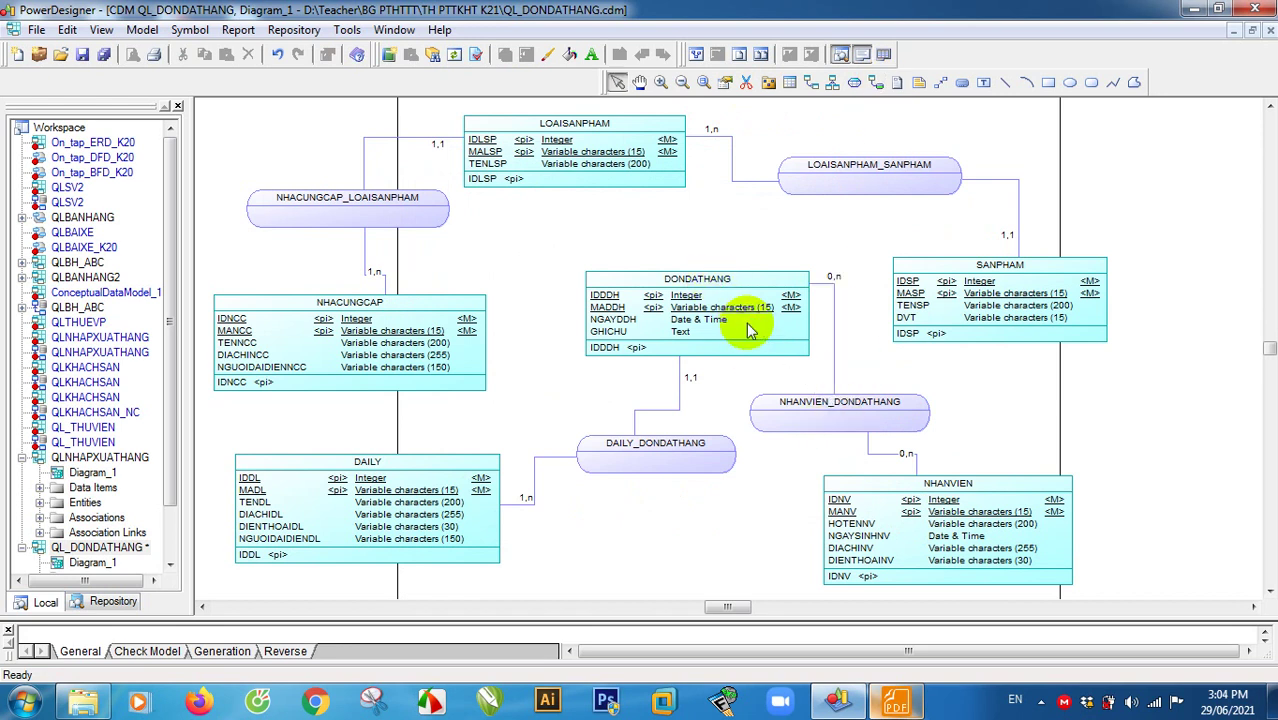
Step: Set the cardinality of the link between DONDATHANG and the NHANVIEN_DONDATHANG association to 1,1
double_click(837, 282)
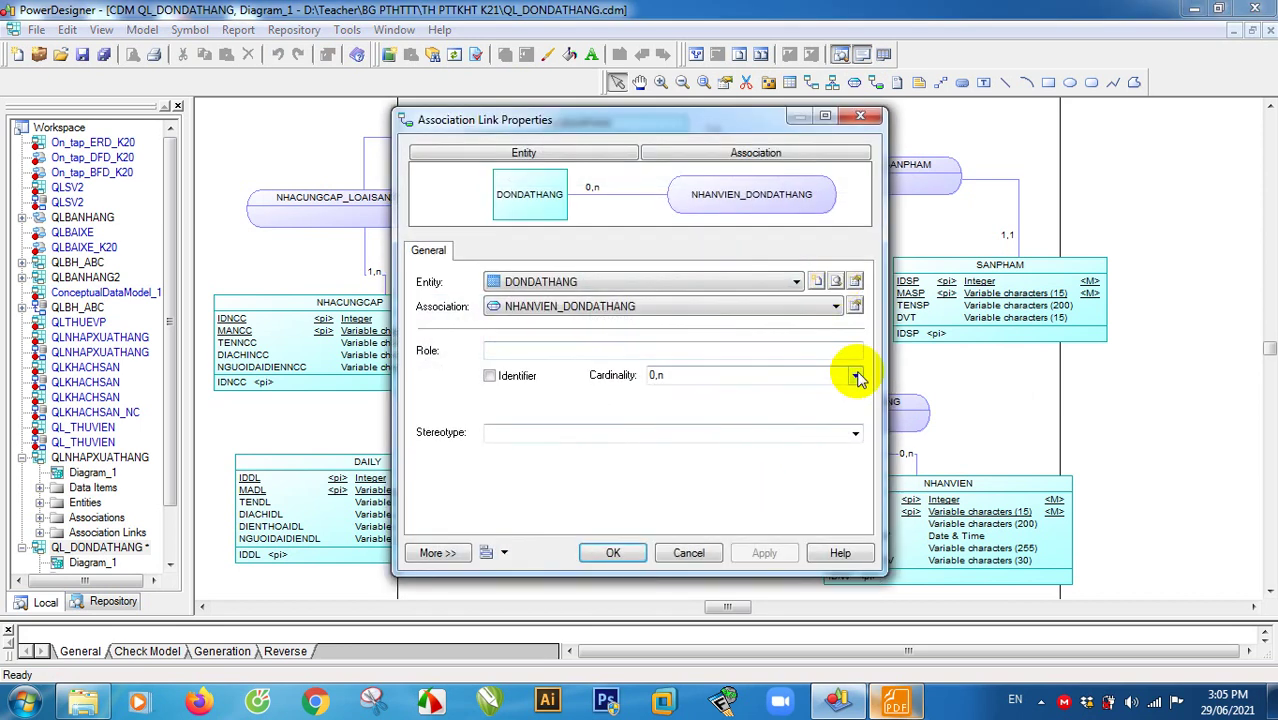
left_click(854, 375)
left_click(725, 418)
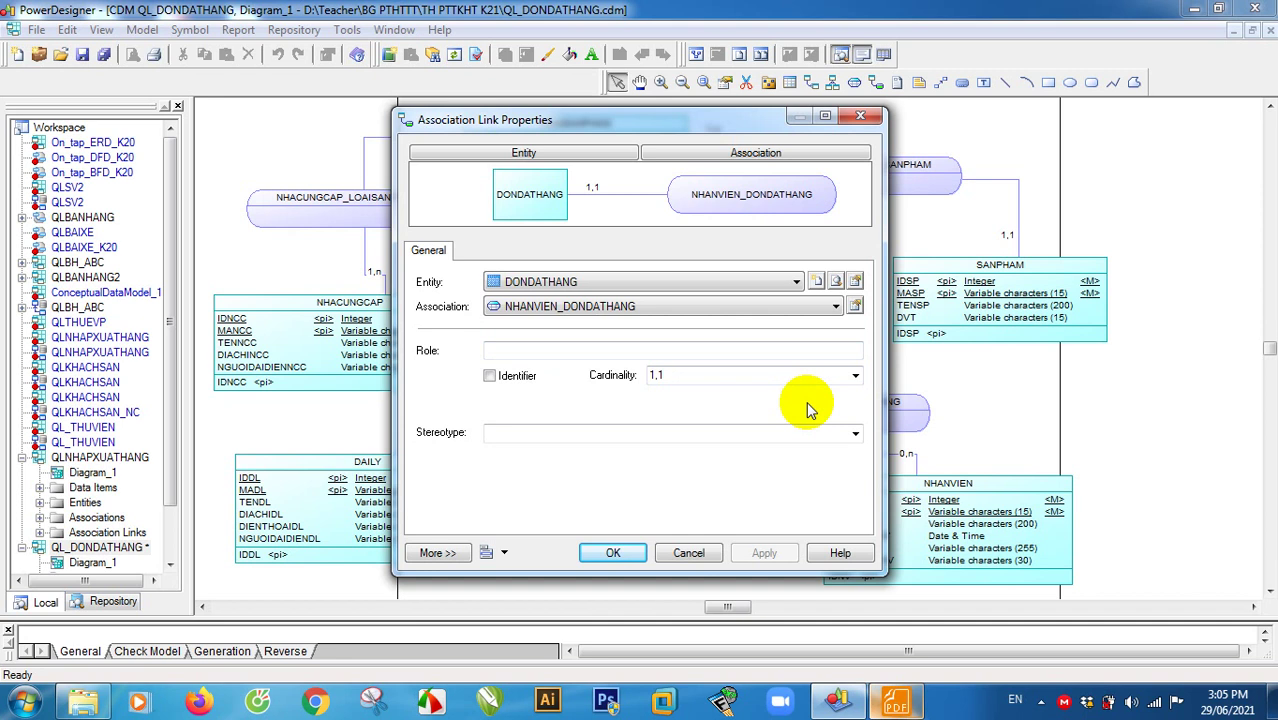
left_click(617, 553)
Step: Set the cardinality of the link between NHANVIEN and the NHANVIEN_DONDATHANG association to 1,n
double_click(907, 452)
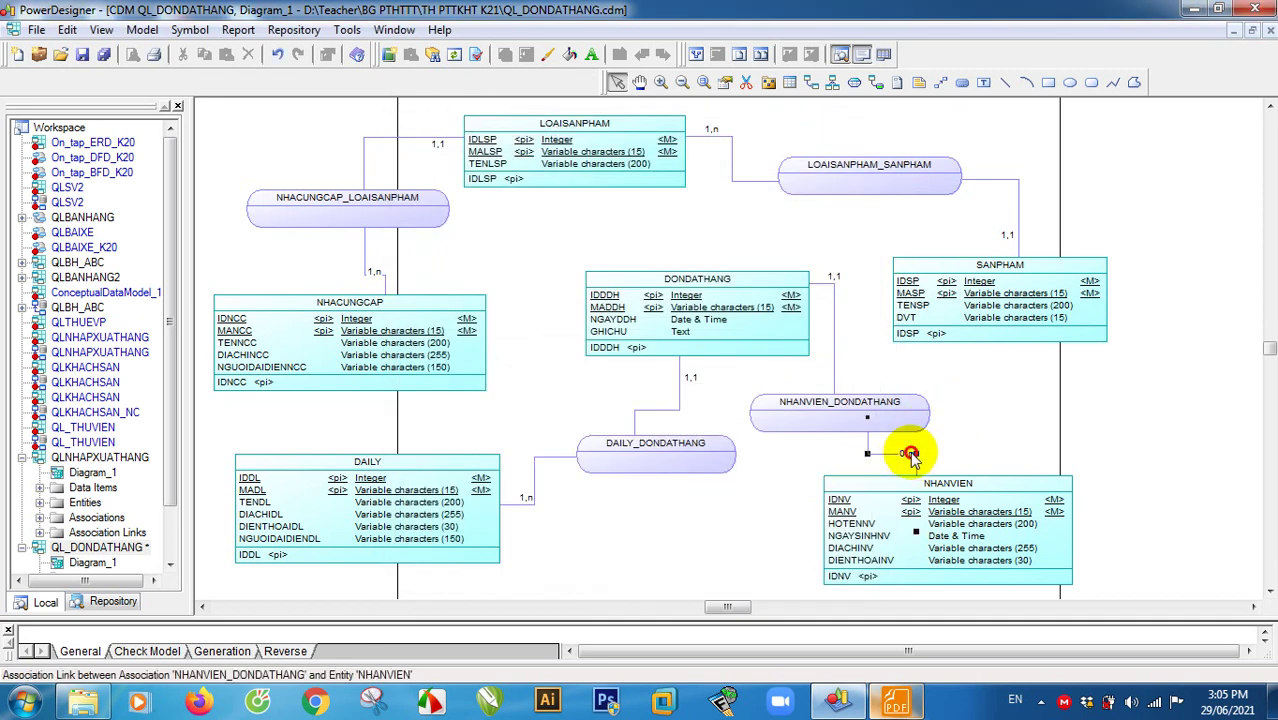
left_click(856, 378)
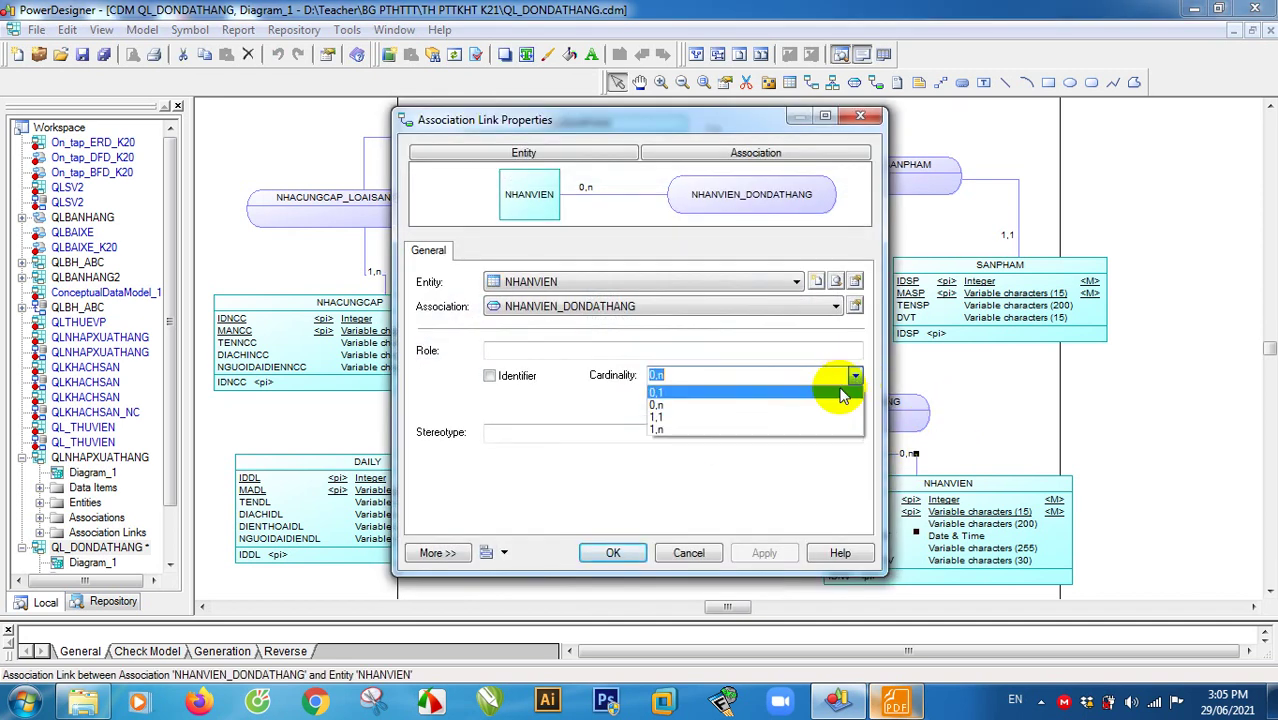
left_click(740, 432)
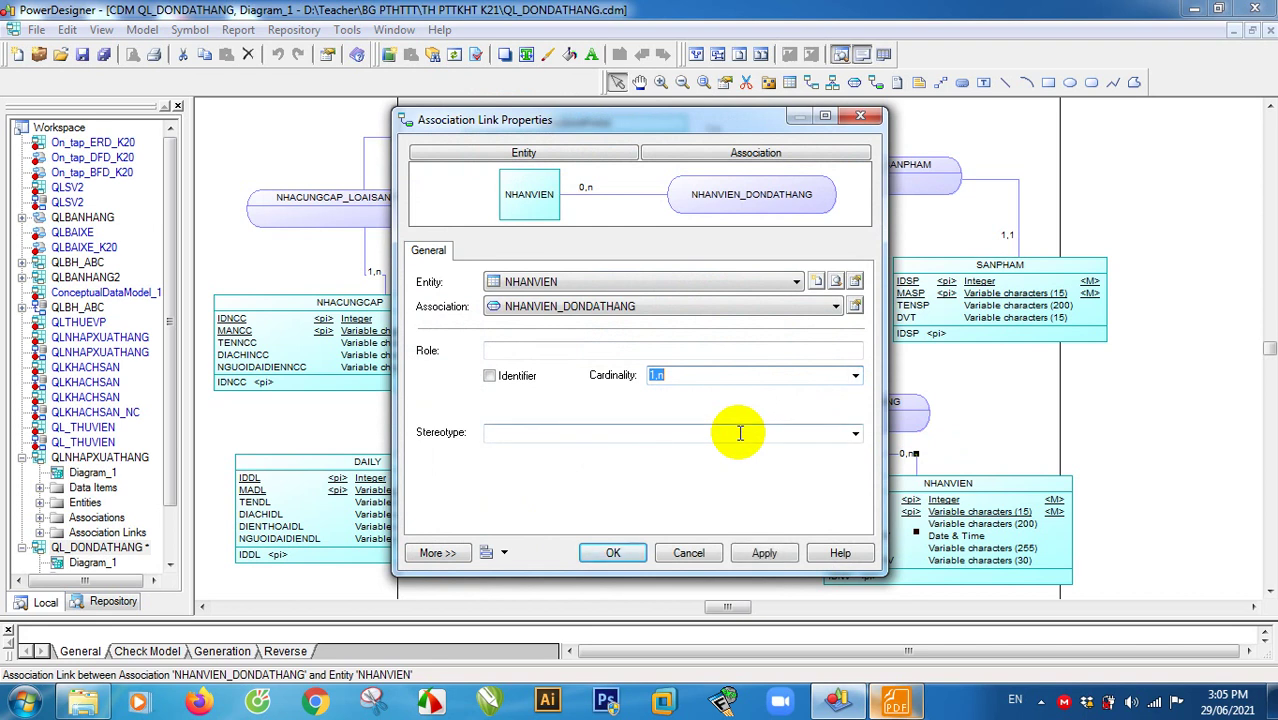
left_click(764, 553)
left_click(614, 555)
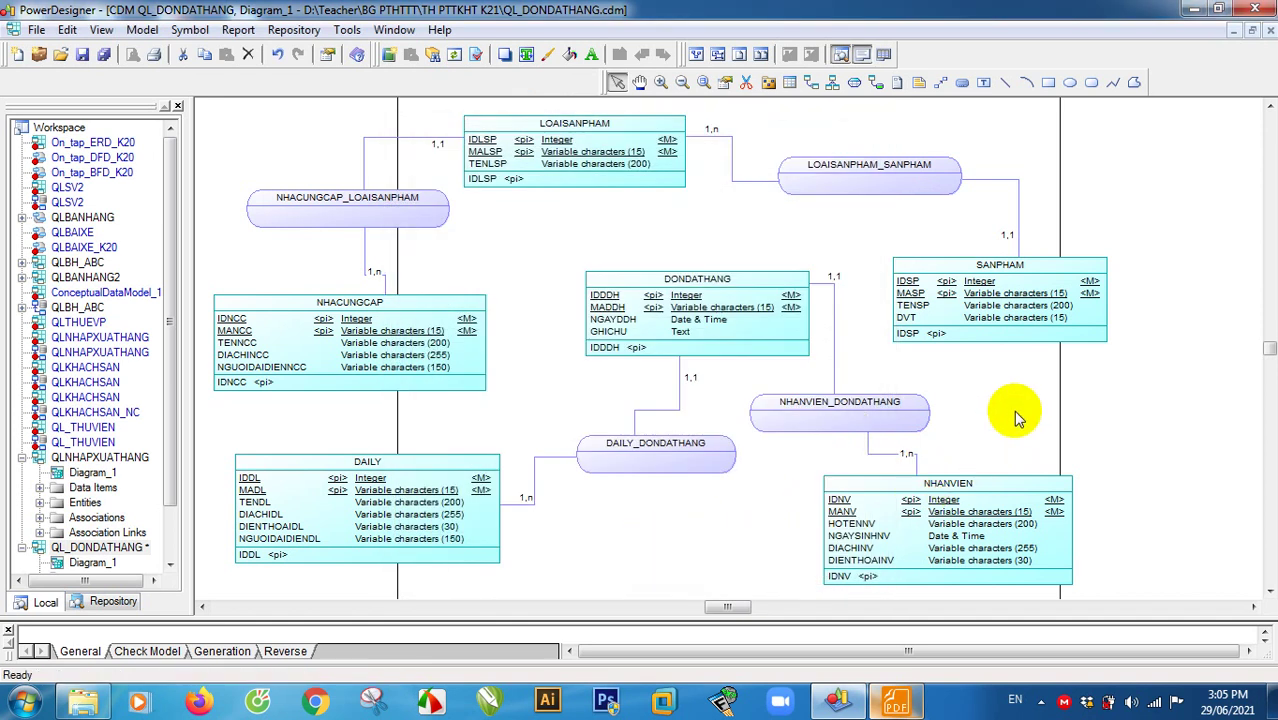
Step: Move the DONDATHANG entity slightly toward NHACUNGCAP and save the model
left_click(684, 333)
left_click_drag(686, 336, 686, 337)
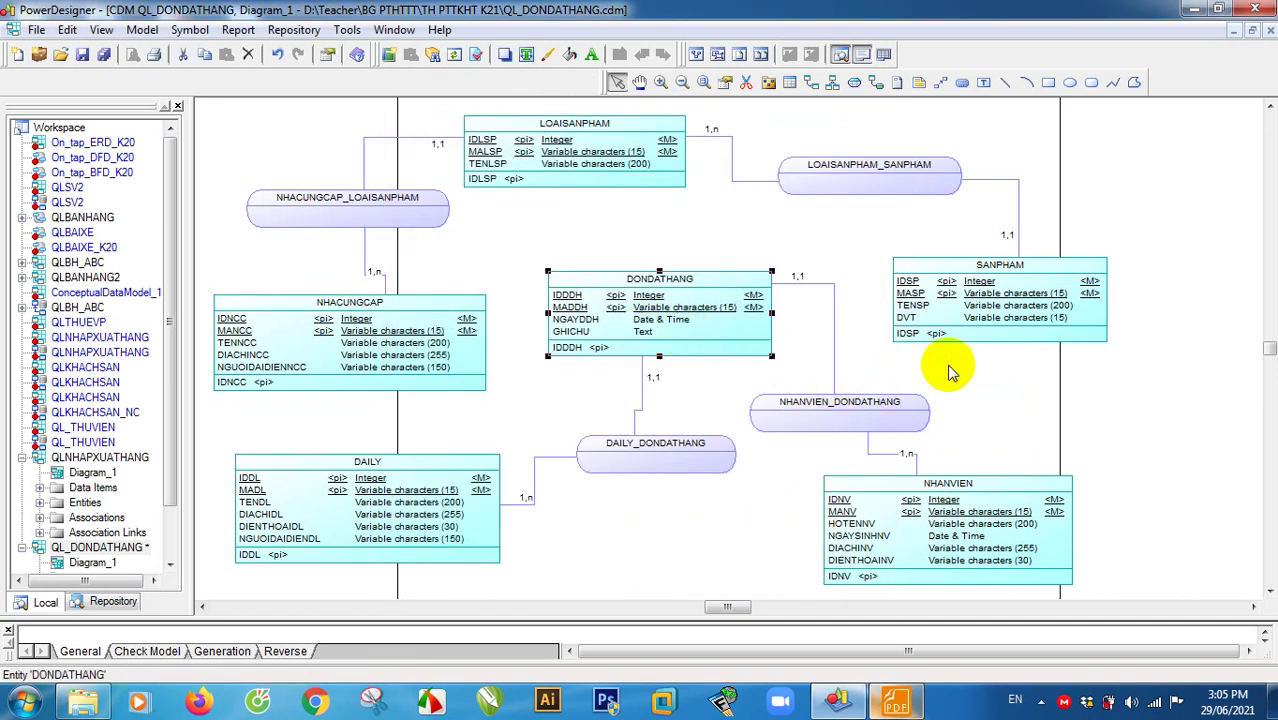
left_click(950, 440)
left_click(105, 56)
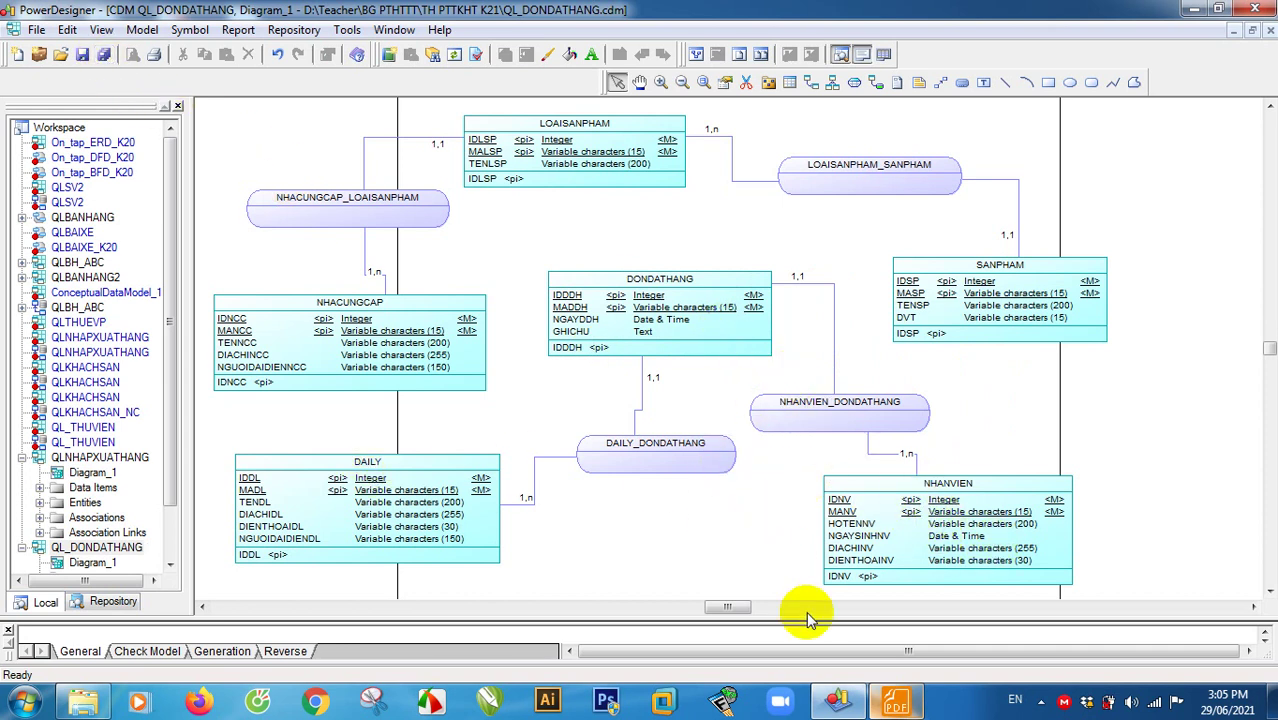
Step: Compare the diagram with the PDF specification in Foxit Reader, examining how Đặt hàng, Sản phẩm and CT Đặt hàng relate
left_click(895, 701)
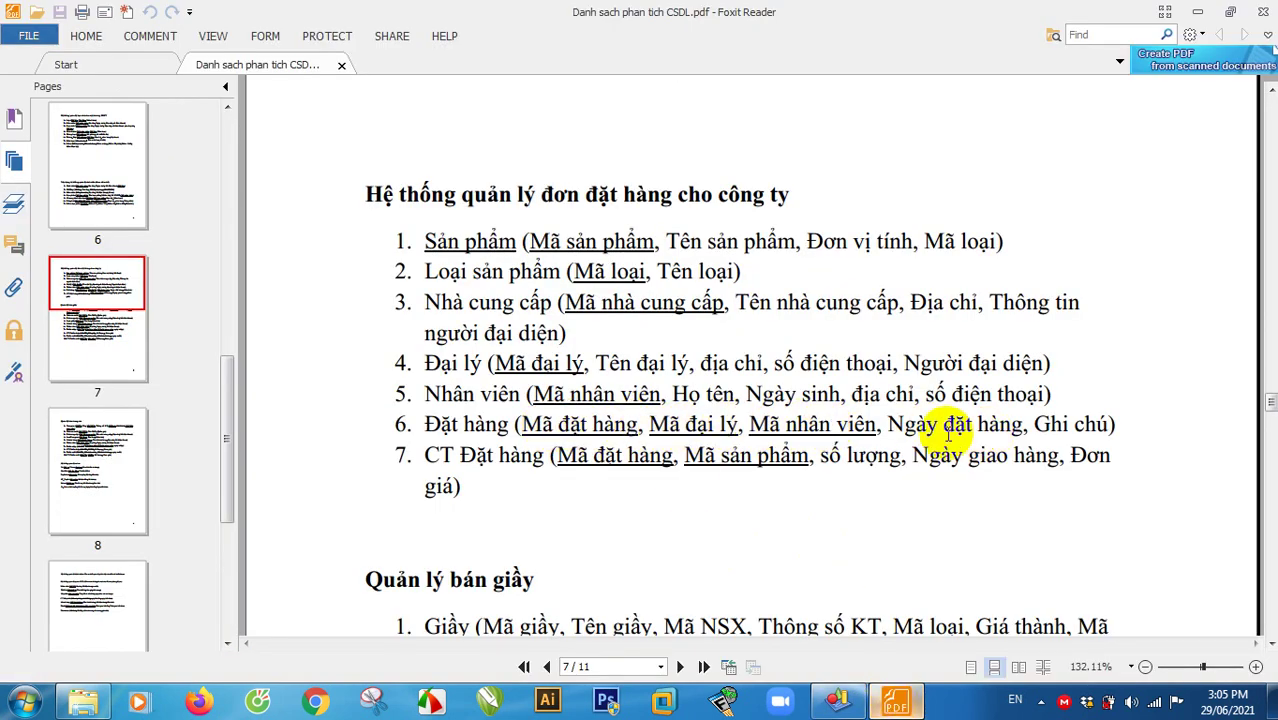
left_click(912, 705)
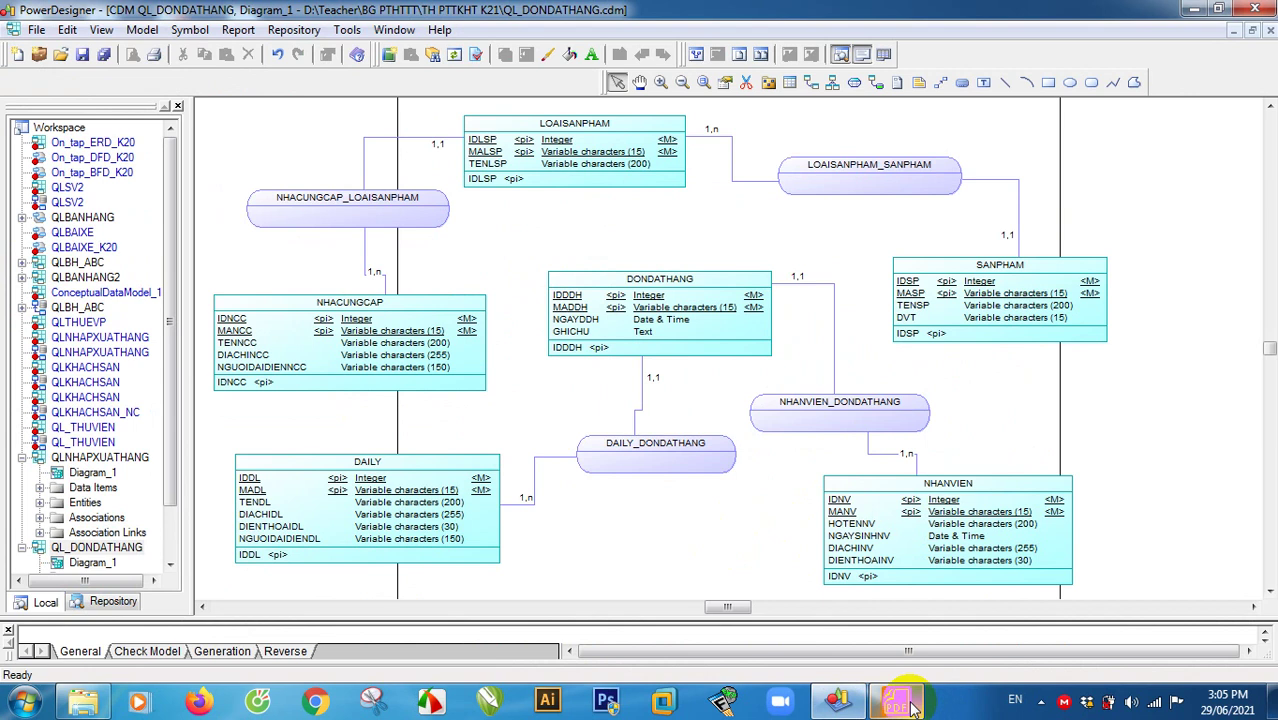
left_click(912, 706)
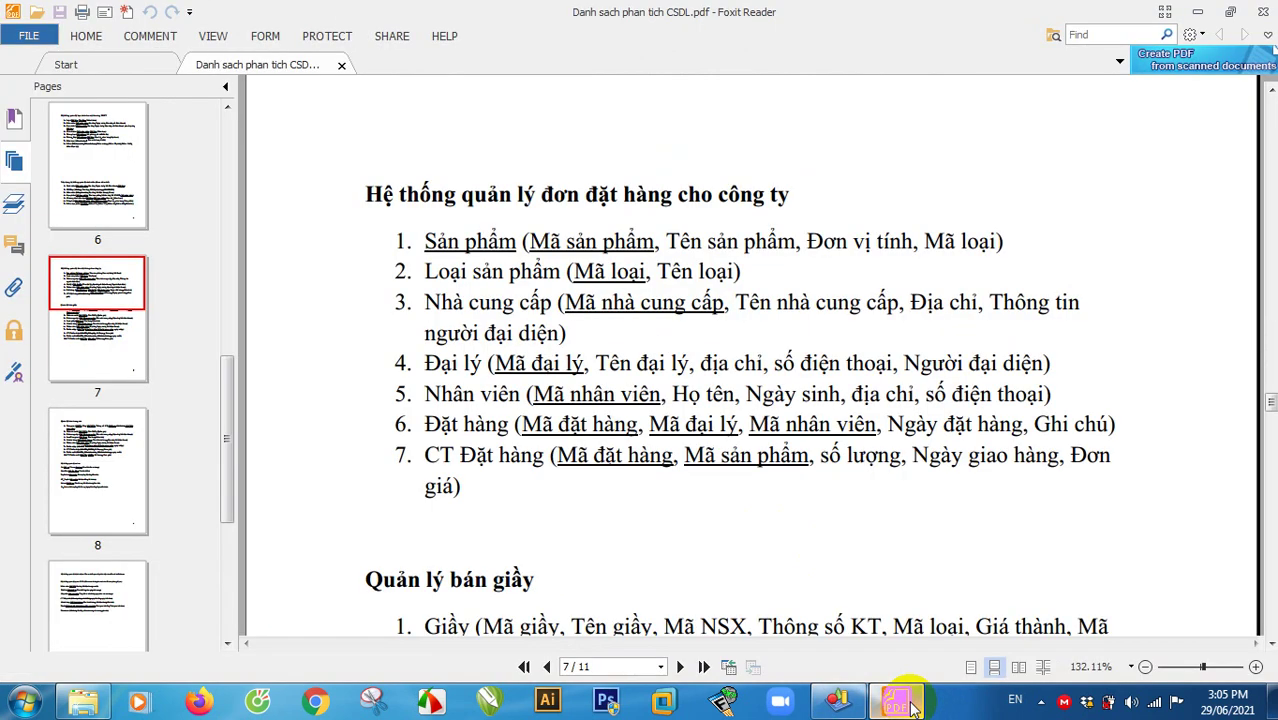
left_click(912, 705)
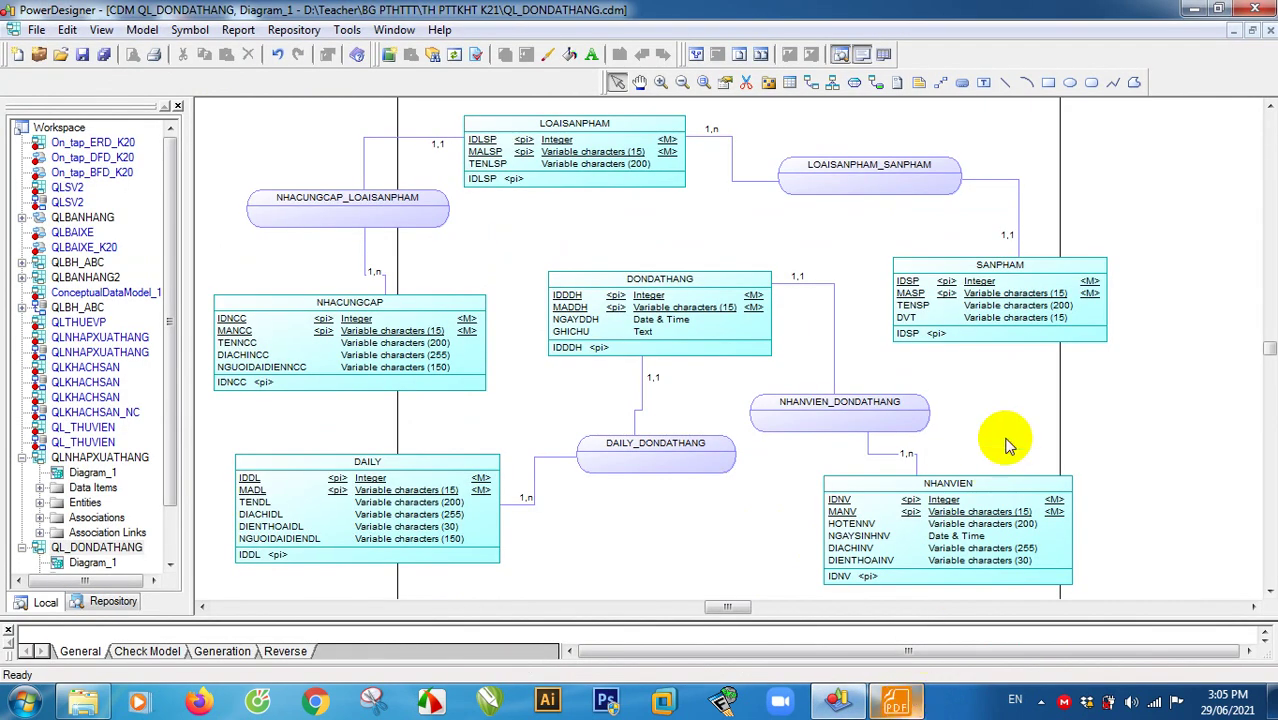
left_click(897, 699)
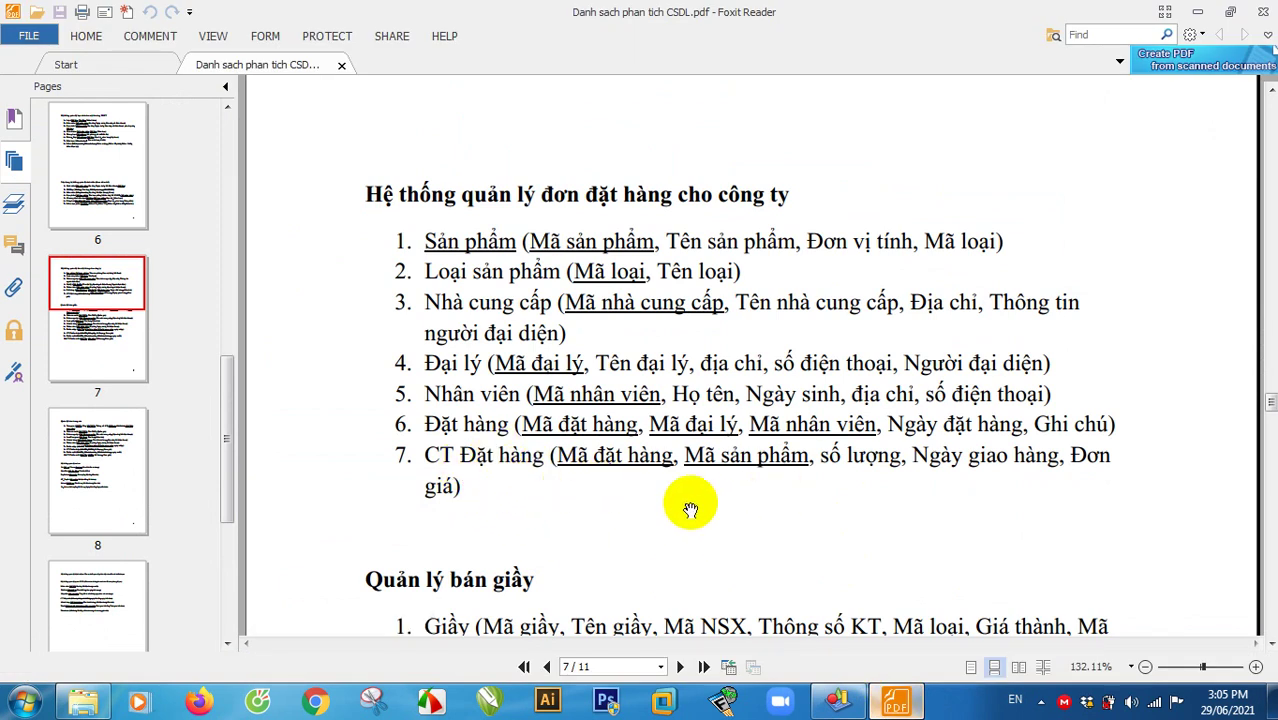
left_click(897, 699)
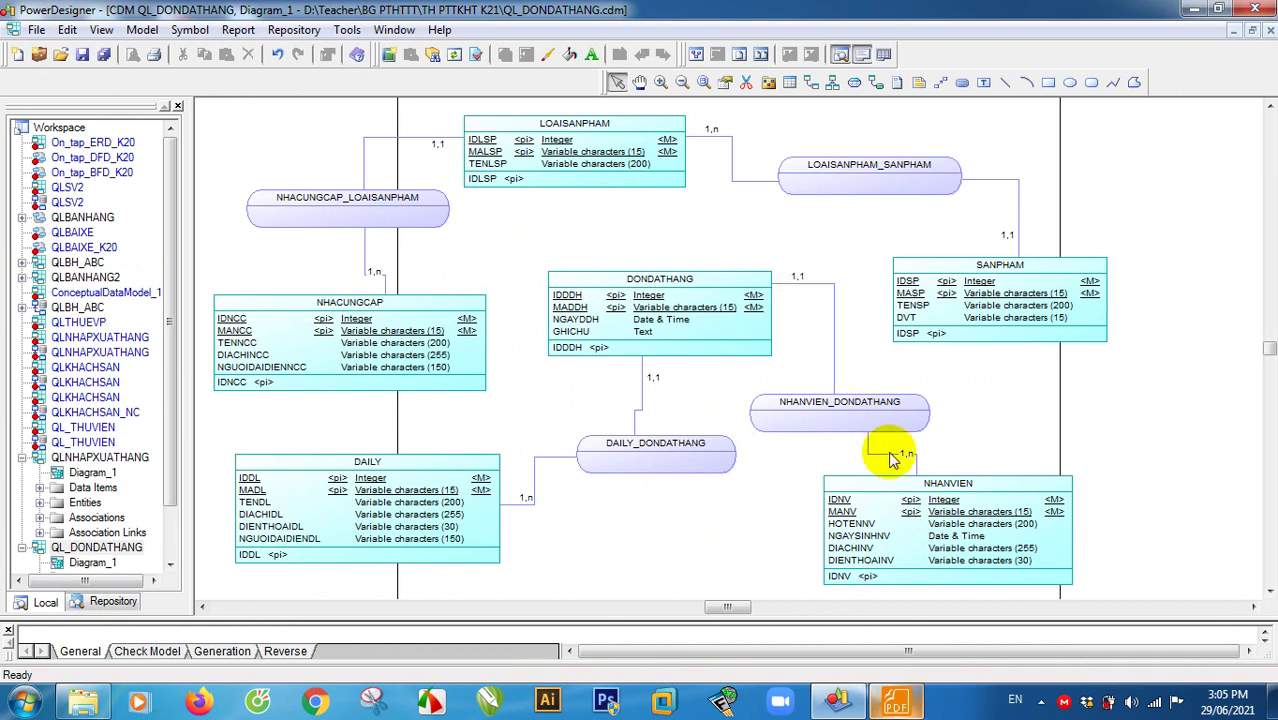
left_click(897, 699)
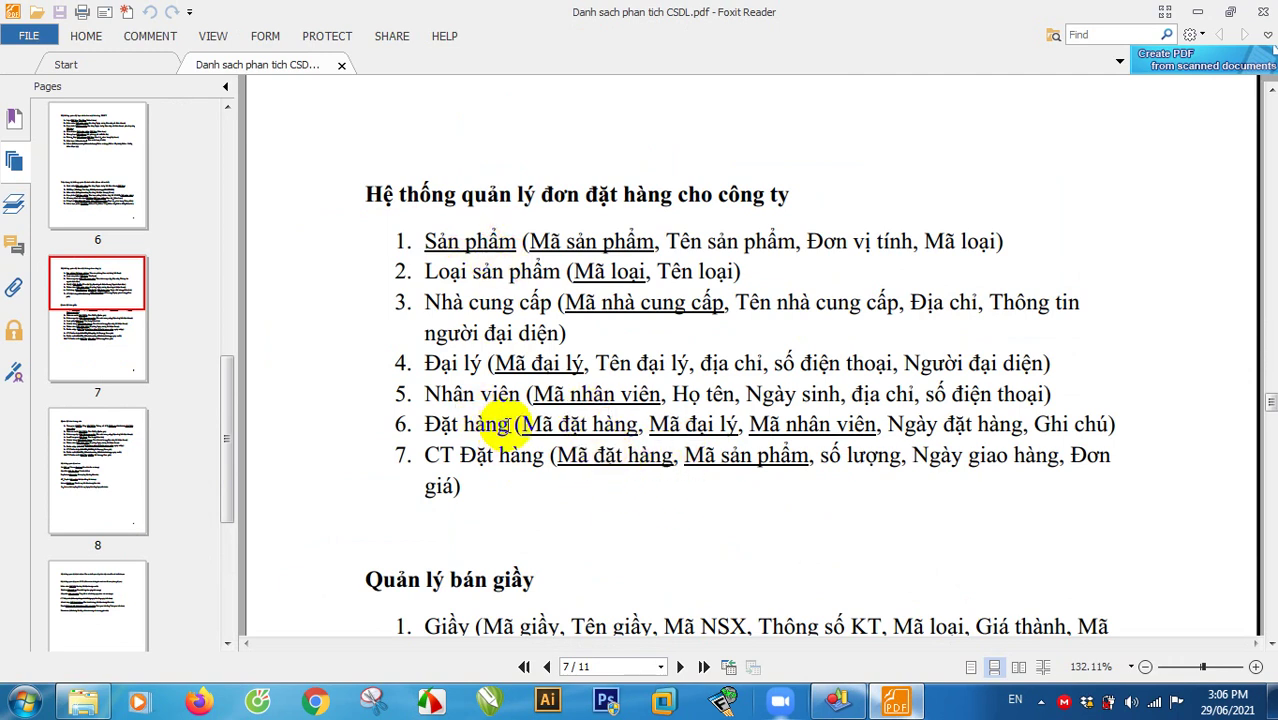
left_click_drag(508, 424, 424, 426)
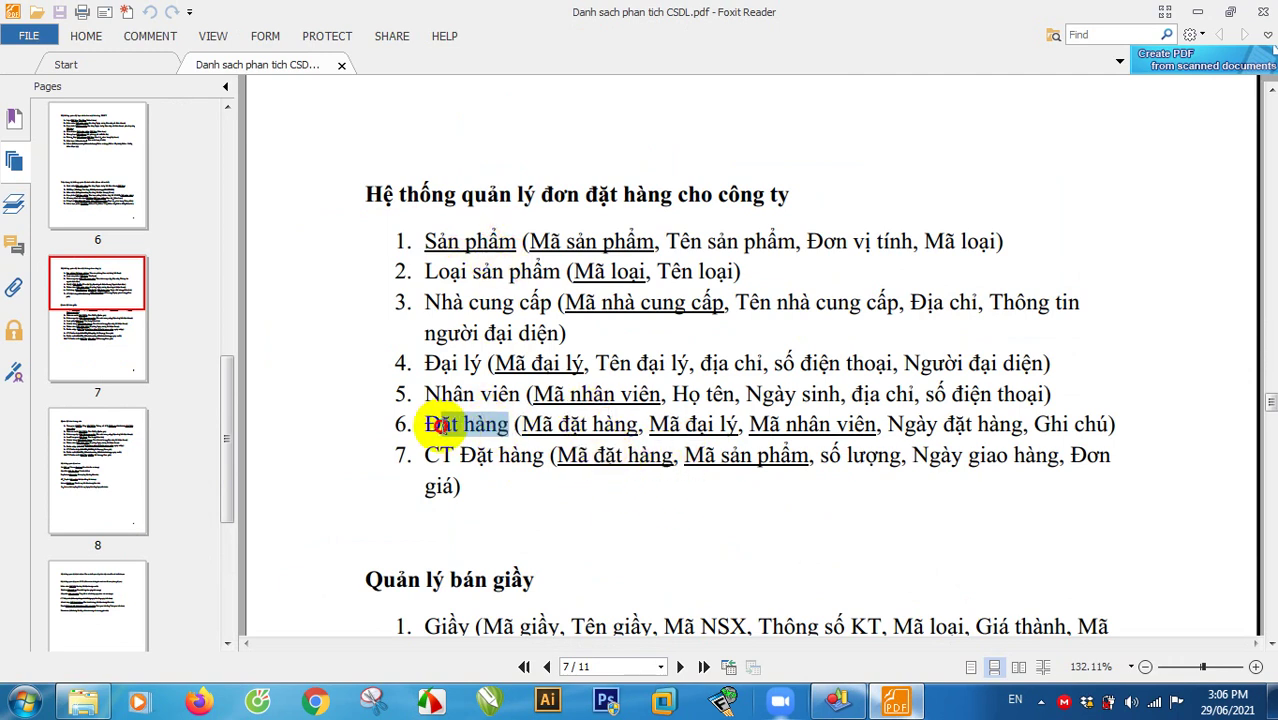
left_click(466, 472)
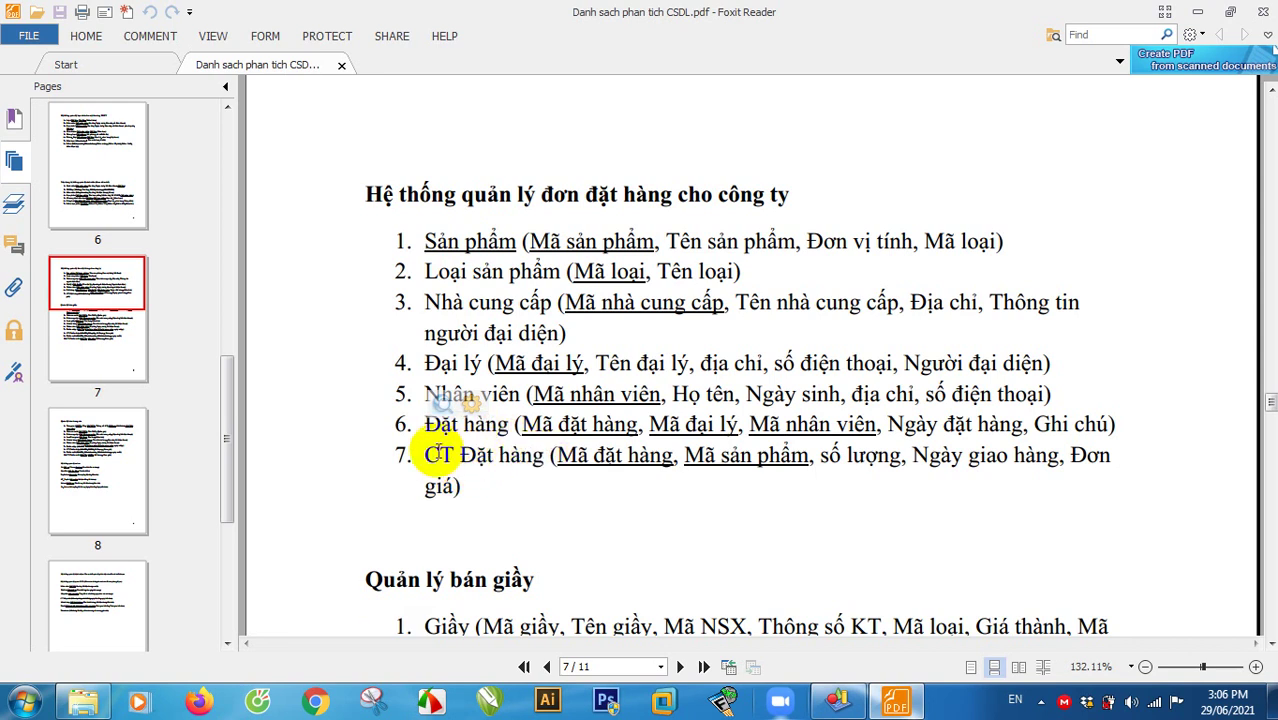
left_click_drag(506, 424, 428, 426)
left_click_drag(514, 242, 425, 243)
left_click(447, 271)
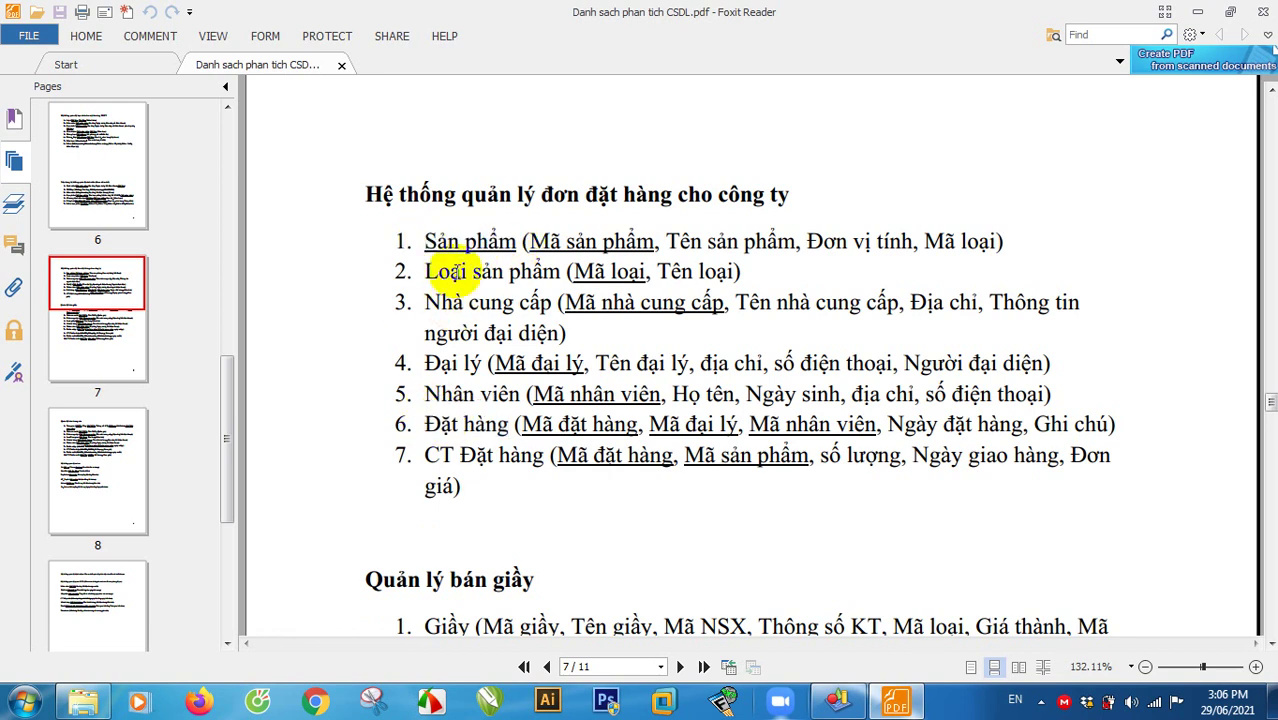
left_click_drag(510, 425, 432, 423)
left_click(500, 430)
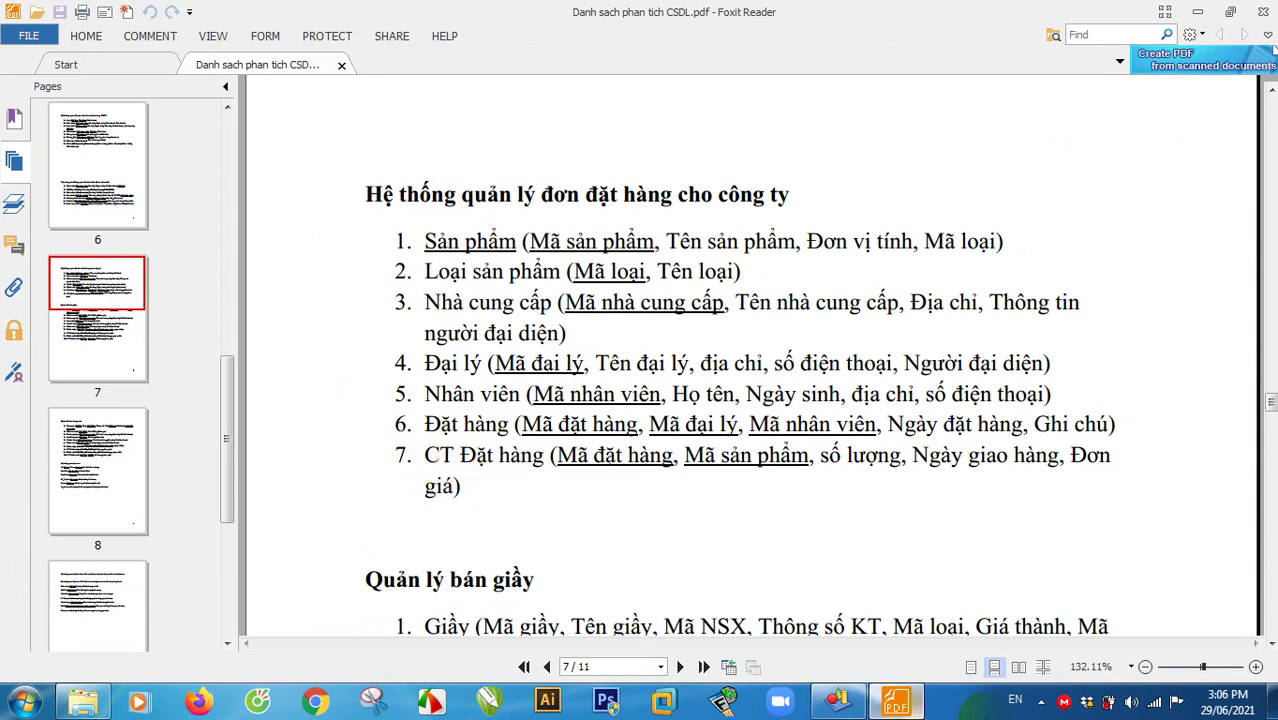
left_click(897, 703)
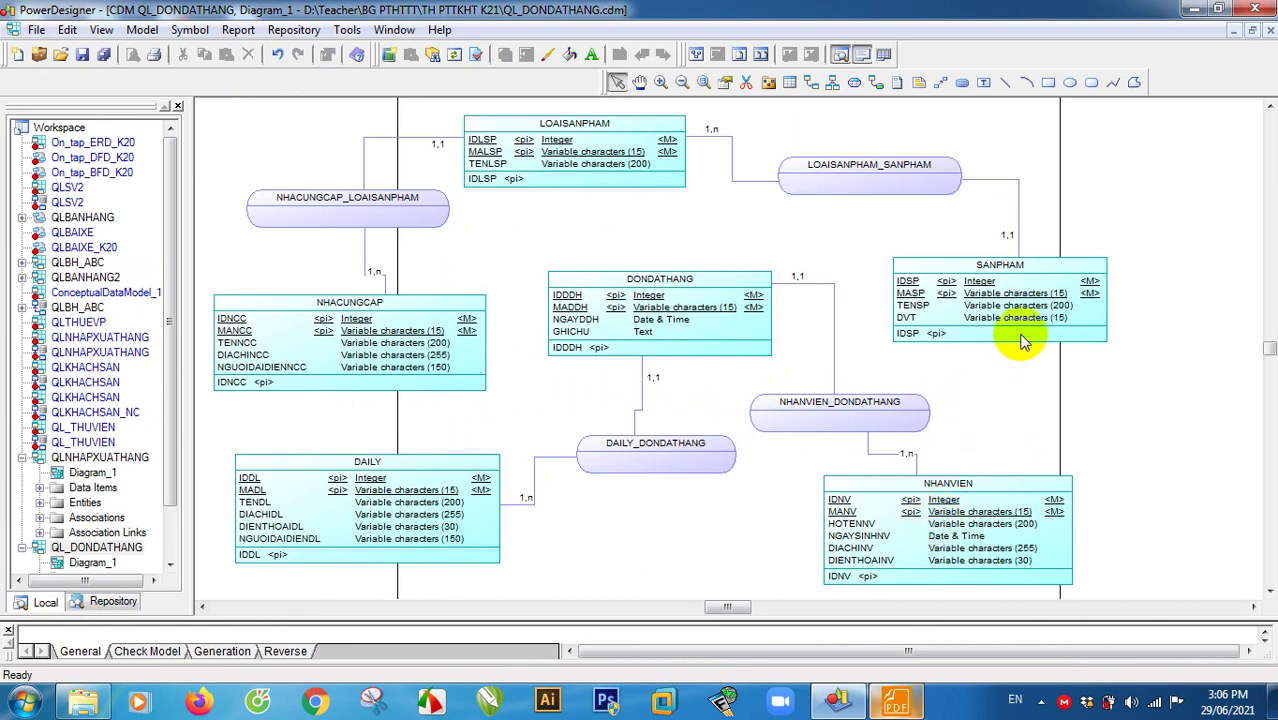
Step: Spread SANPHAM, NHANVIEN and DAILY outward, lower DONDATHANG and its two associations, and raise LOAISANPHAM_SANPHAM to free space between DONDATHANG and SANPHAM
left_click_drag(1018, 335, 1089, 264)
left_click_drag(958, 500, 1073, 520)
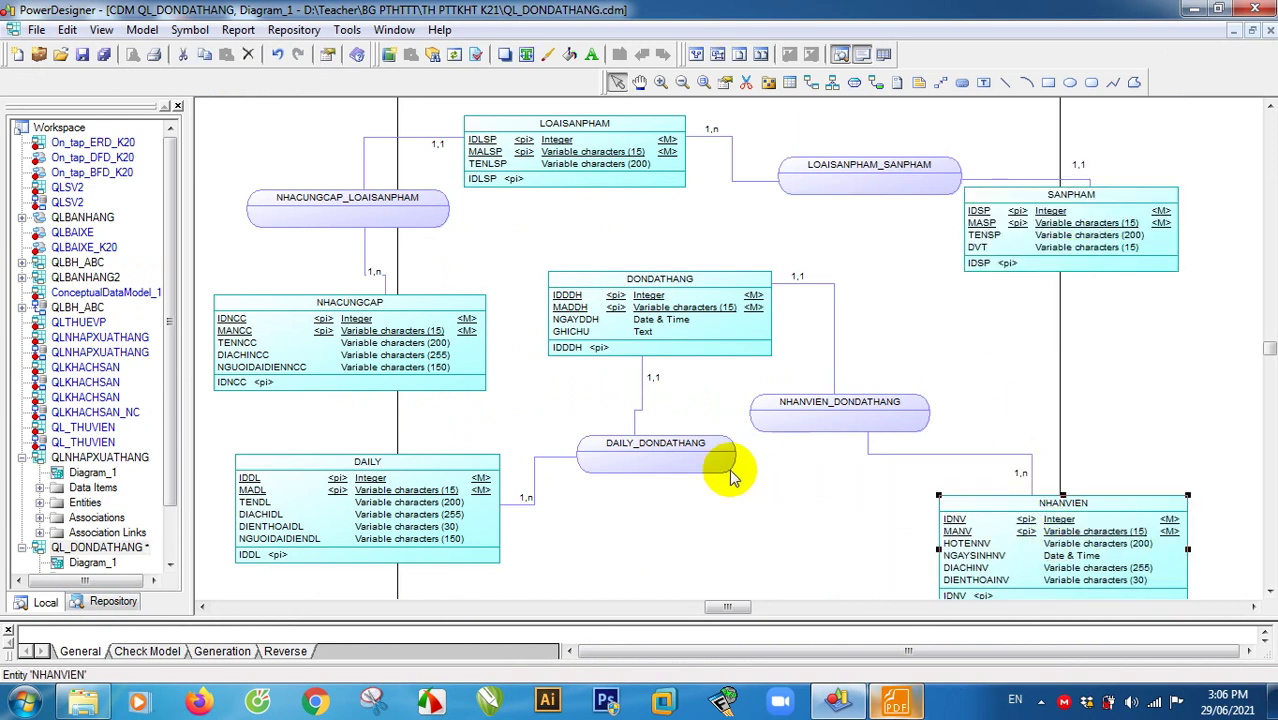
left_click_drag(644, 450, 633, 504)
left_click_drag(455, 512, 425, 526)
left_click_drag(830, 425, 842, 508)
left_click(697, 337)
left_click_drag(697, 337, 702, 419)
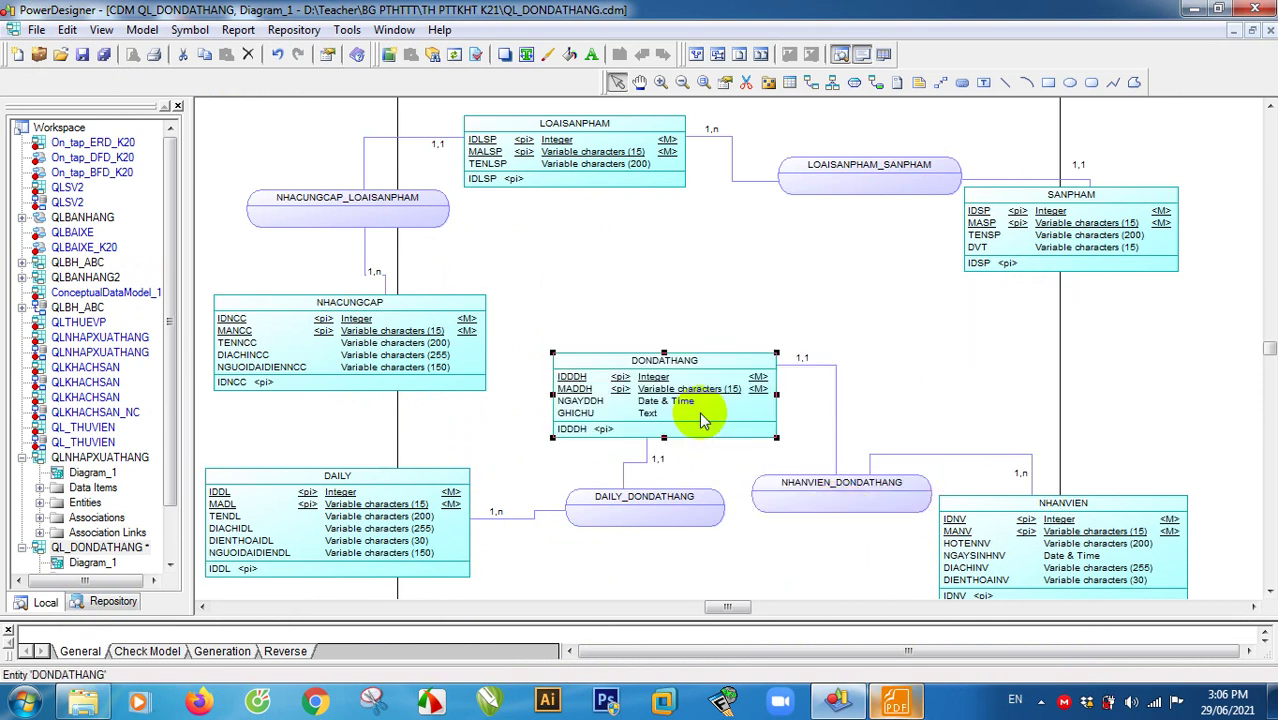
left_click(726, 548)
left_click_drag(878, 180, 893, 133)
left_click_drag(1014, 233, 1036, 274)
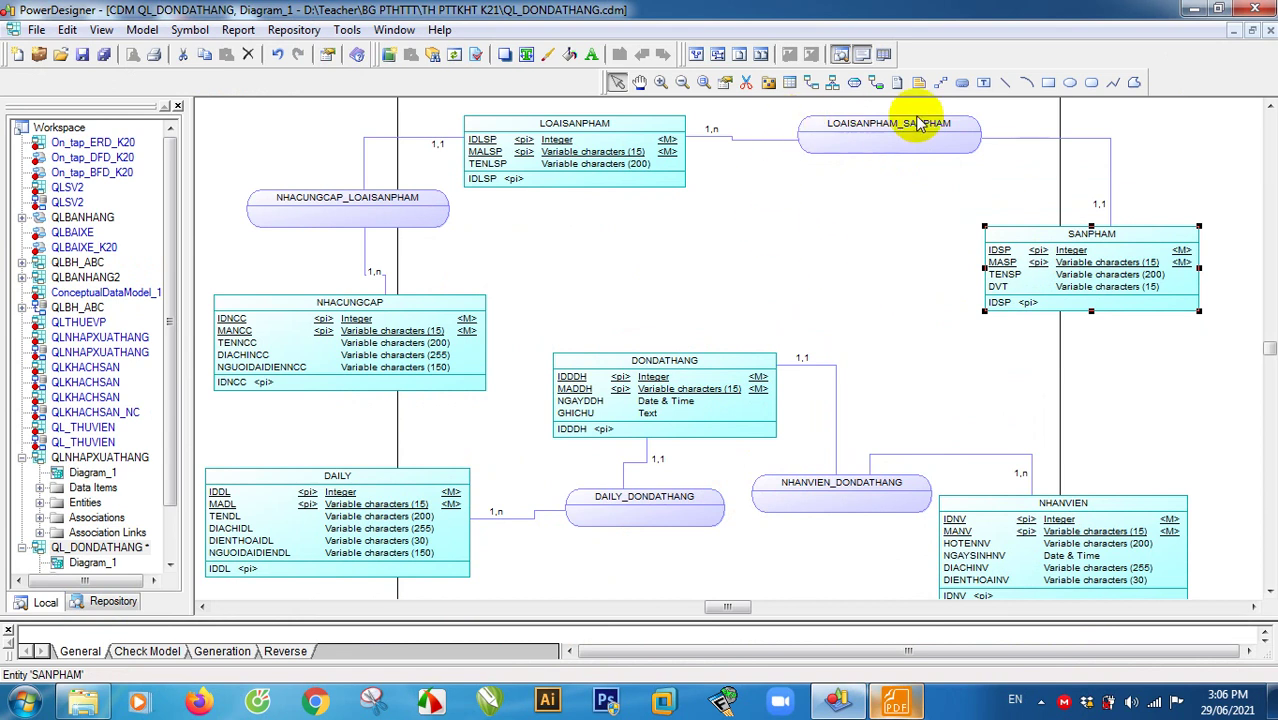
Step: Add an association between SANPHAM and DONDATHANG, in the free space above DONDATHANG, and name it CHITIETDATHANG
left_click(855, 82)
left_click(731, 247)
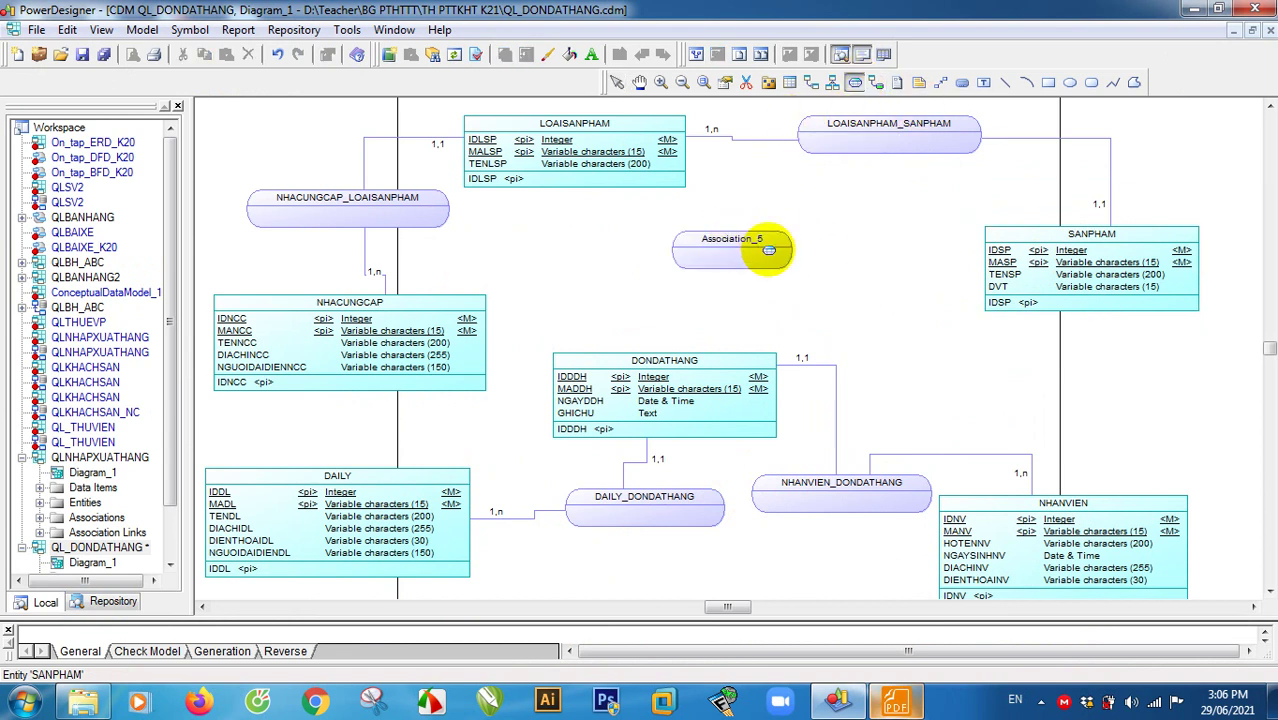
double_click(737, 243)
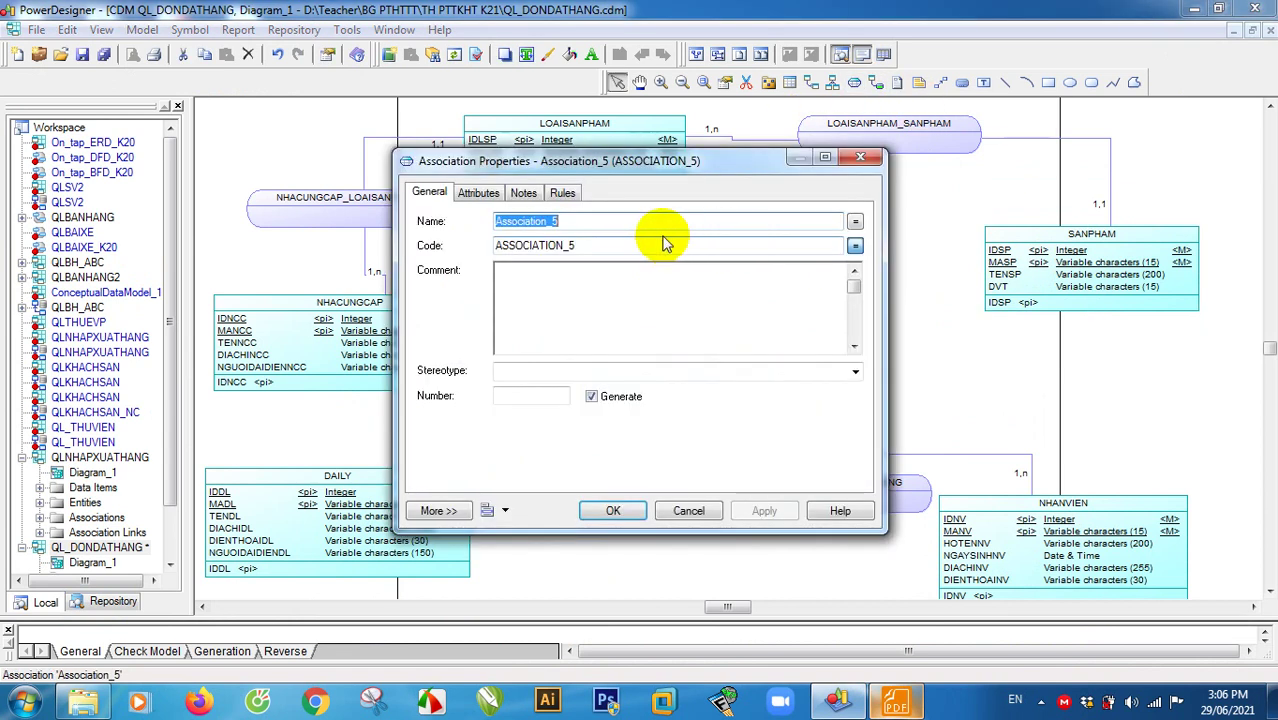
left_click_drag(673, 162, 676, 230)
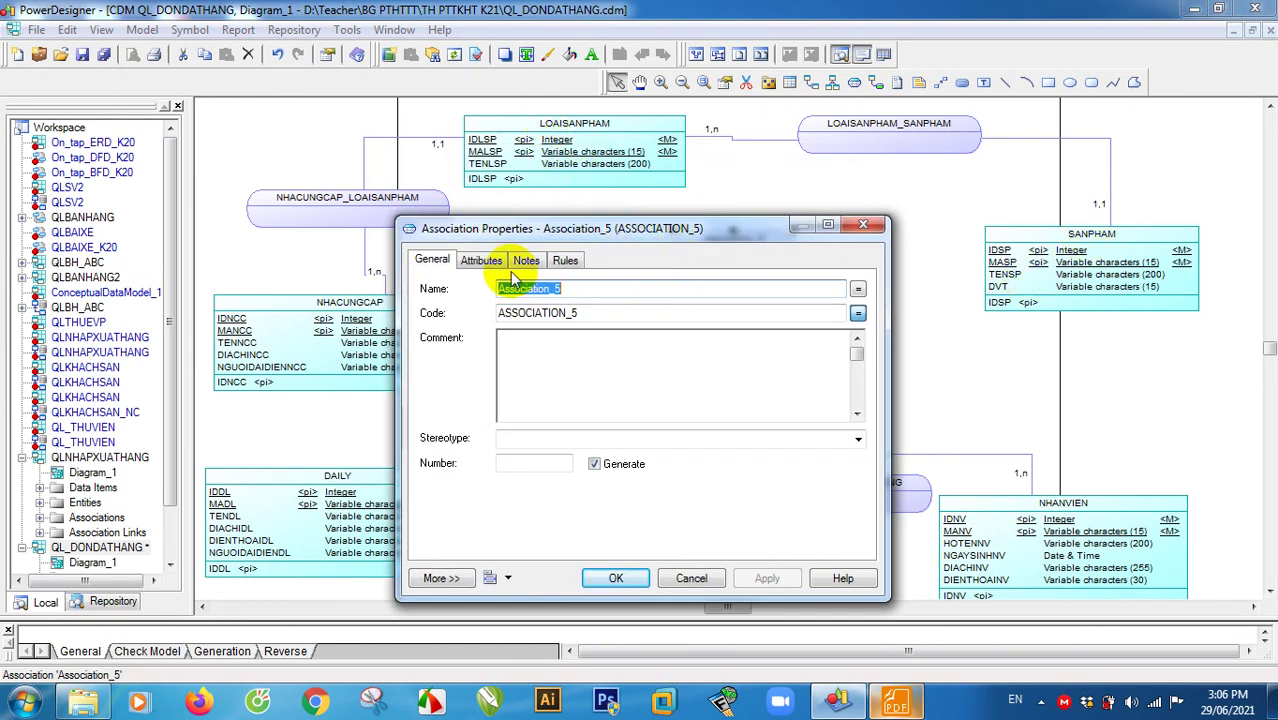
left_click_drag(605, 228, 642, 174)
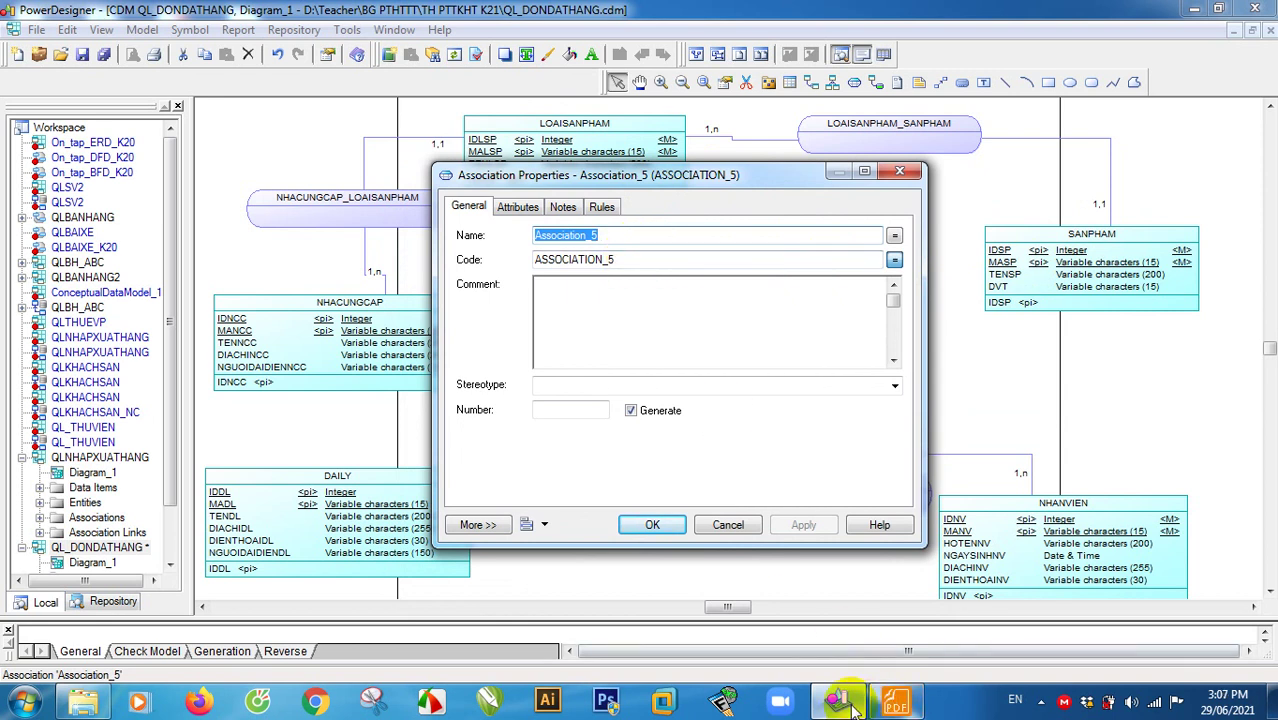
type("HITIETDATHANG")
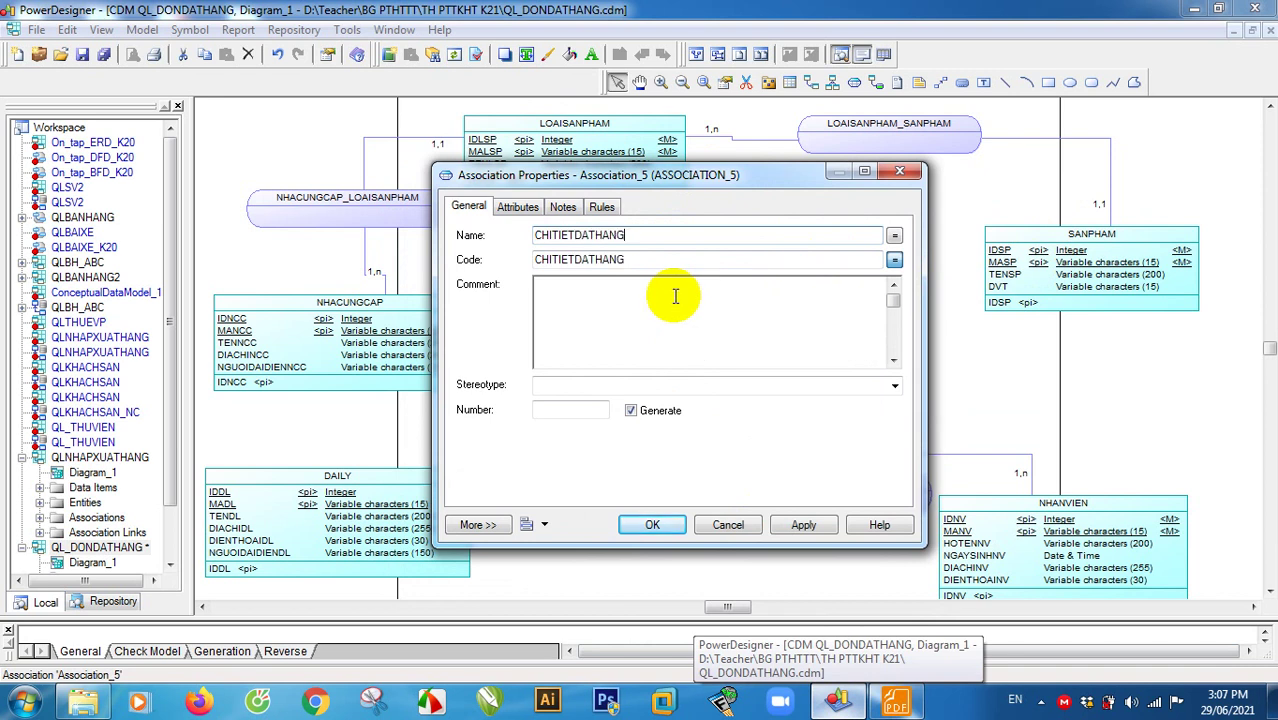
left_click_drag(651, 176, 650, 246)
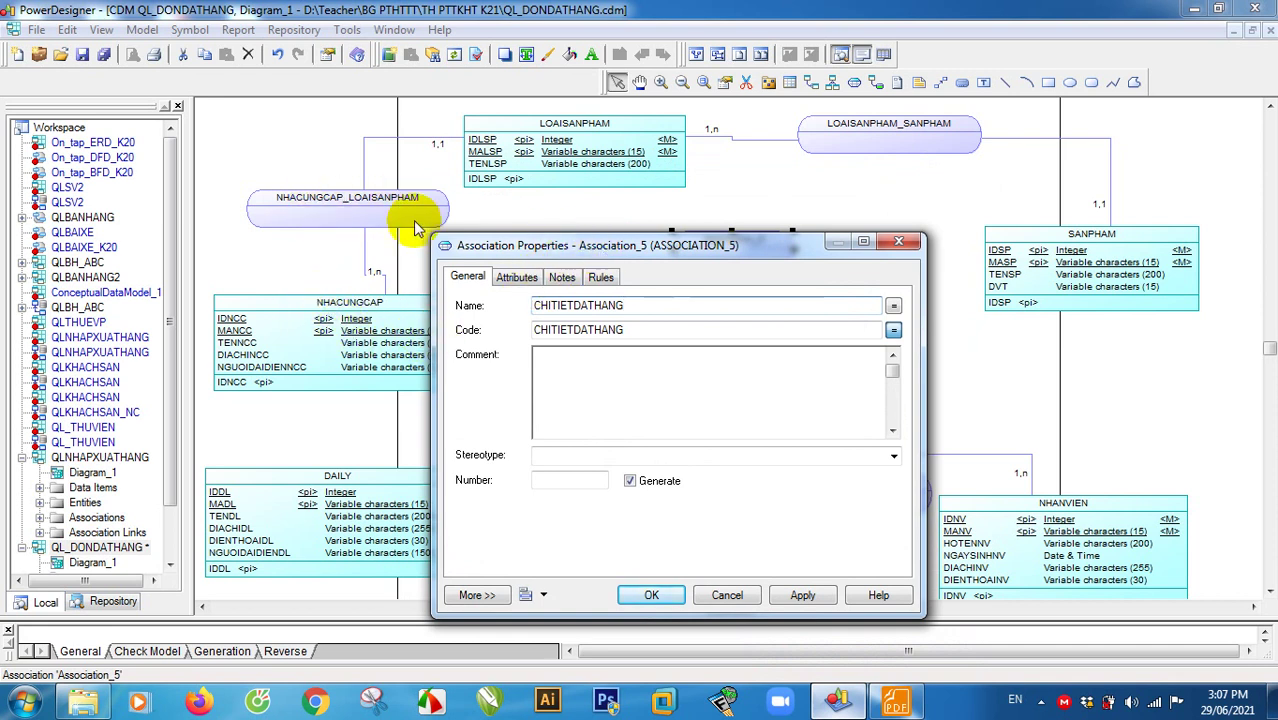
left_click_drag(575, 250, 546, 174)
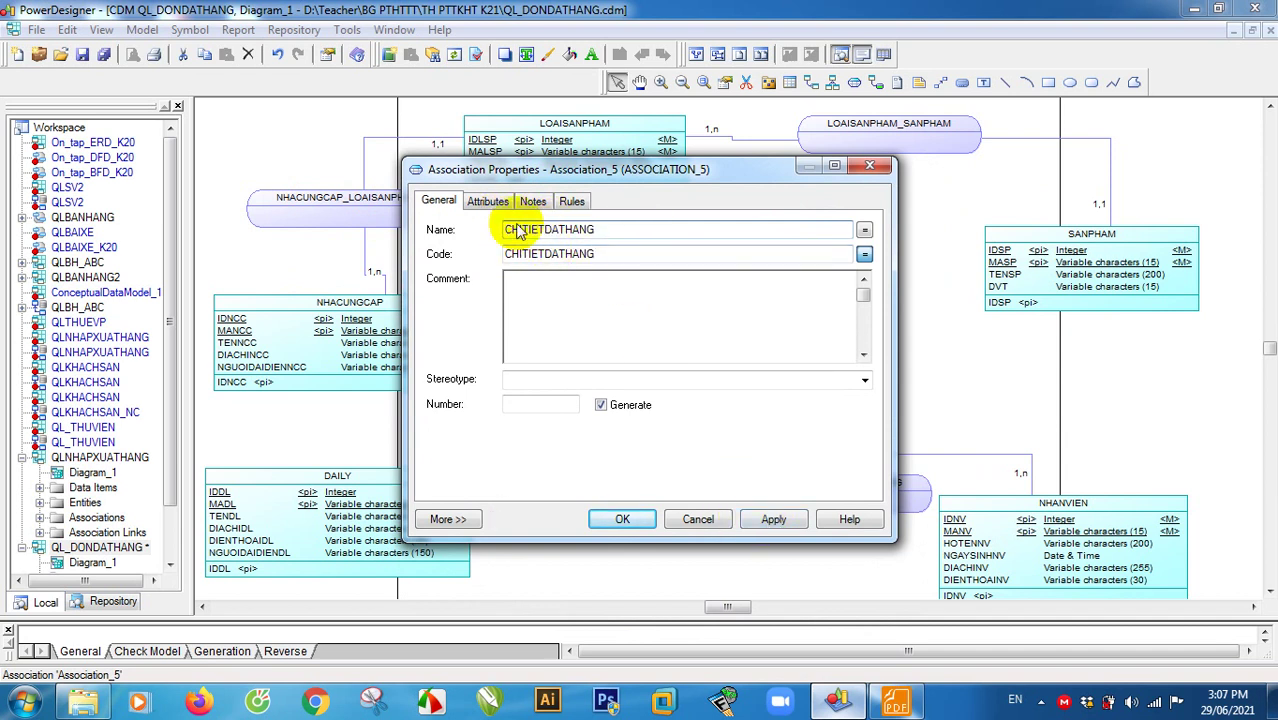
Step: Check the CT Đặt hàng fields in the PDF and add an Integer attribute SOLUONG to the CHITIETDATHANG association
left_click(488, 201)
left_click(895, 701)
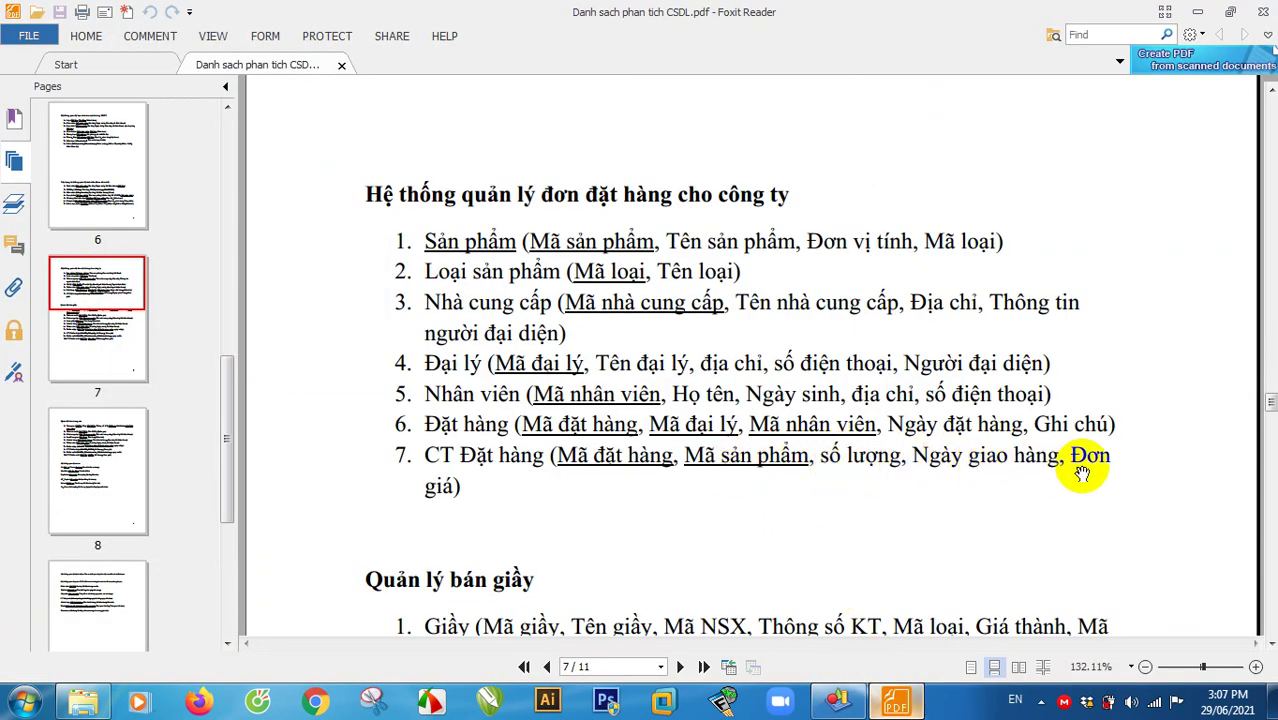
left_click(896, 701)
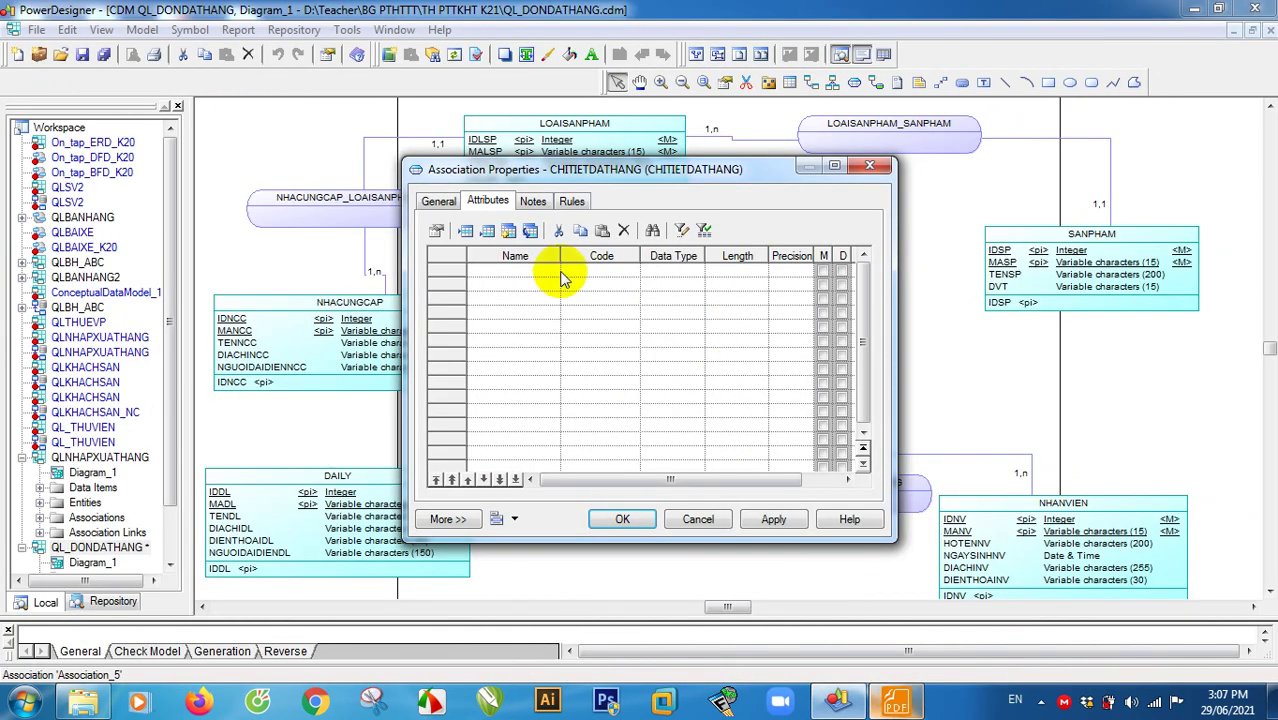
left_click(518, 270)
left_click(447, 270)
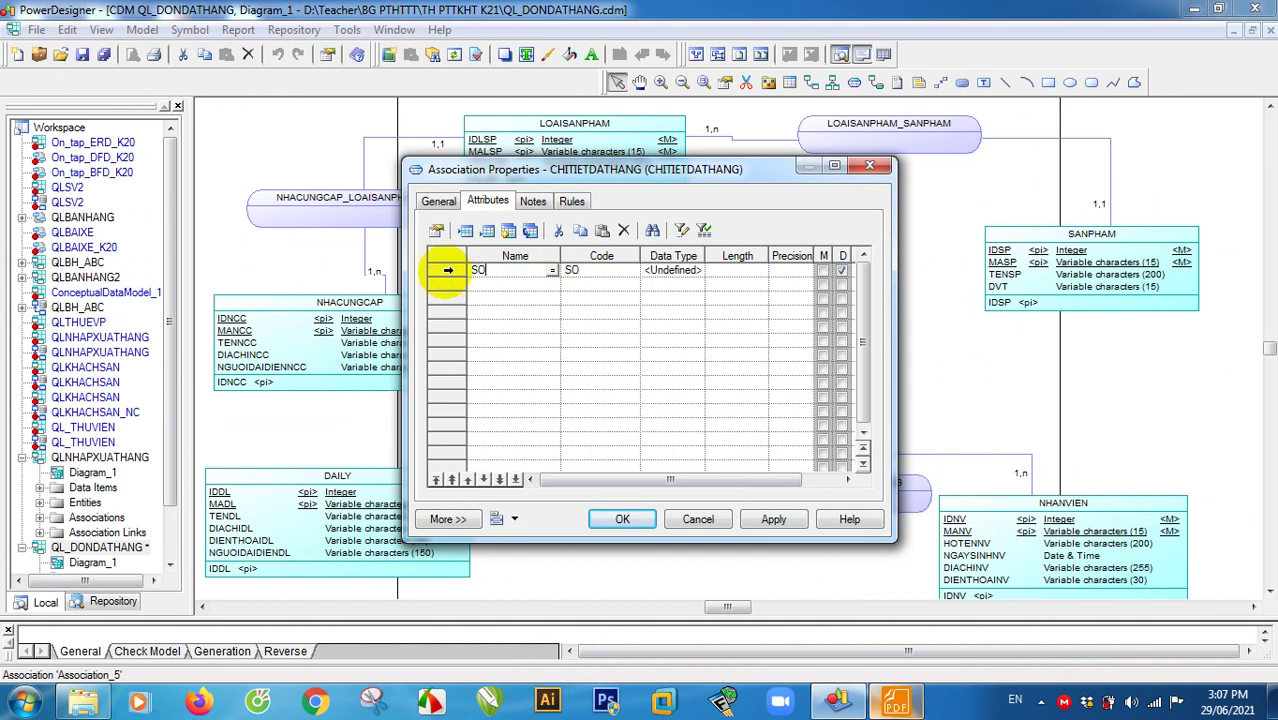
left_click(680, 270)
left_click(700, 270)
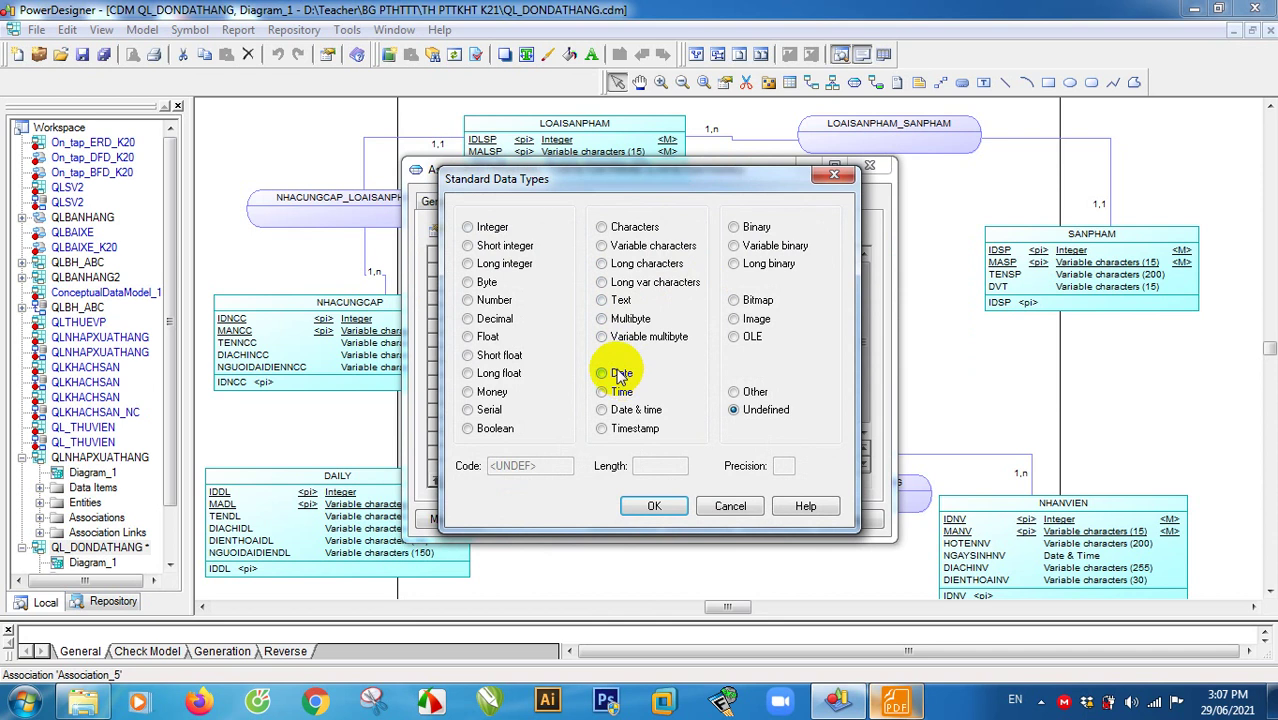
left_click(495, 302)
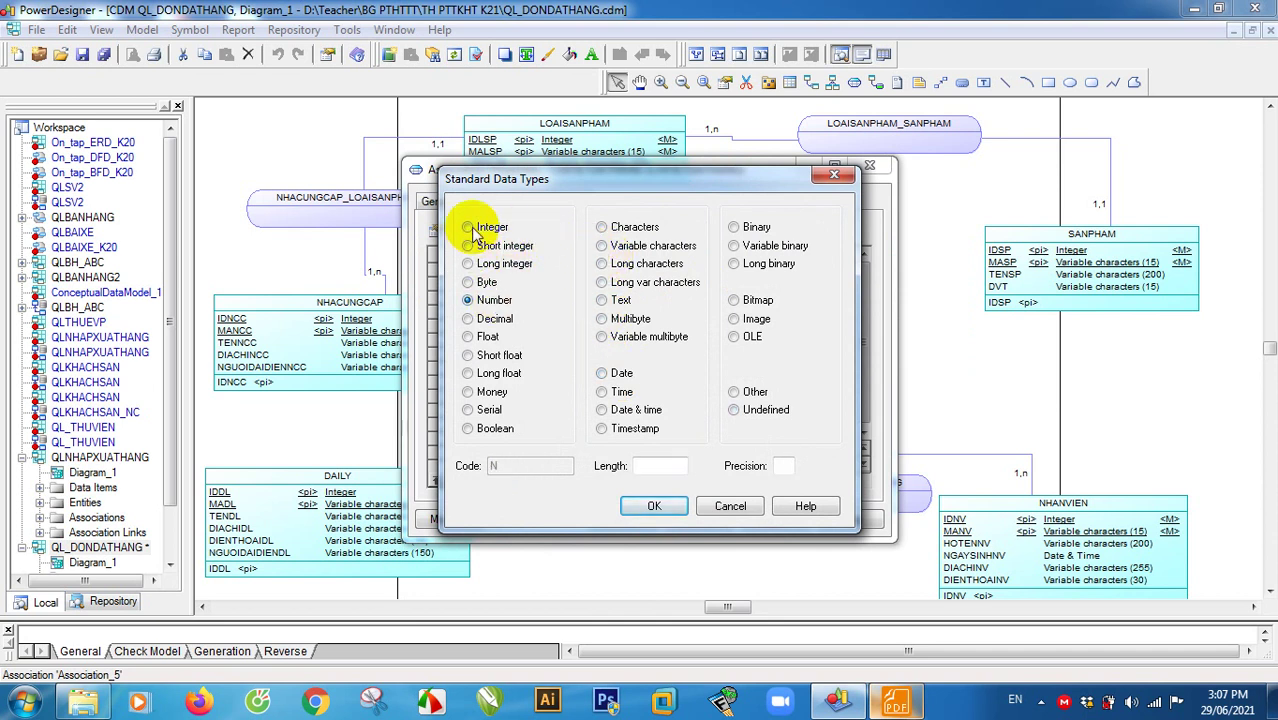
left_click(655, 507)
Step: Add a second attribute NGAYGIAO with data type Date & Time to the CHITIETDATHANG association
left_click(520, 285)
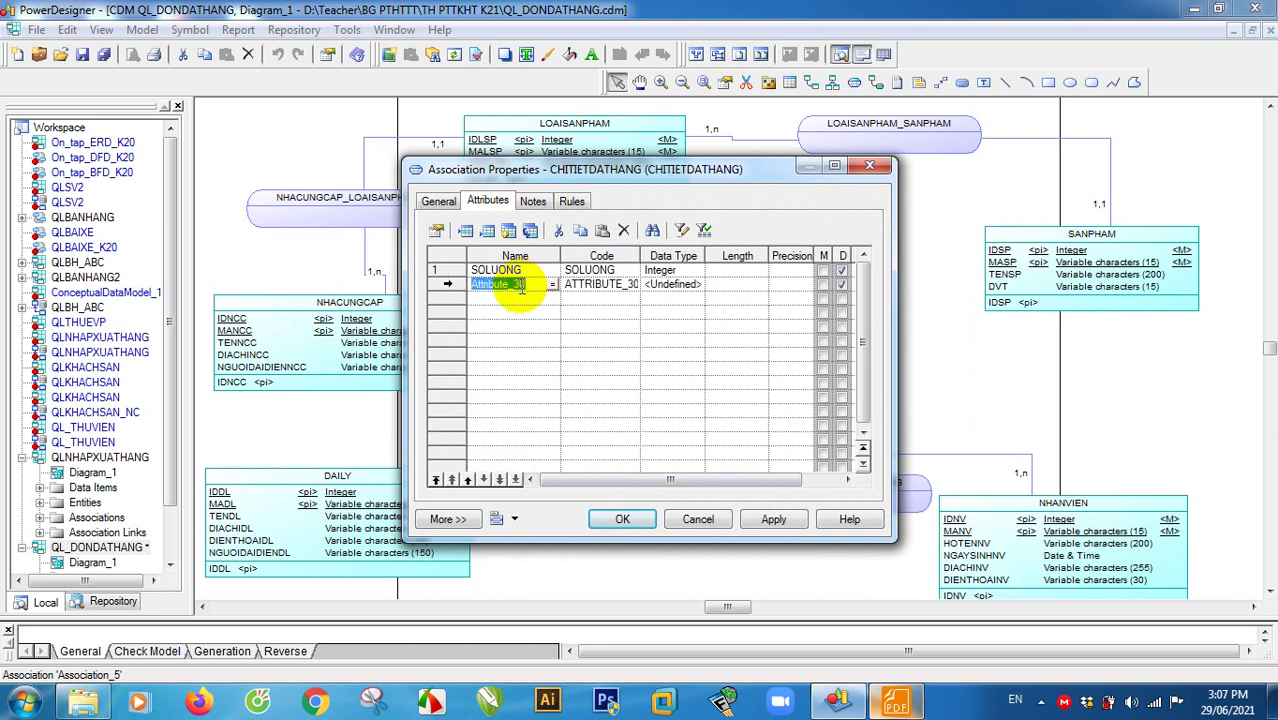
left_click_drag(533, 288, 425, 295)
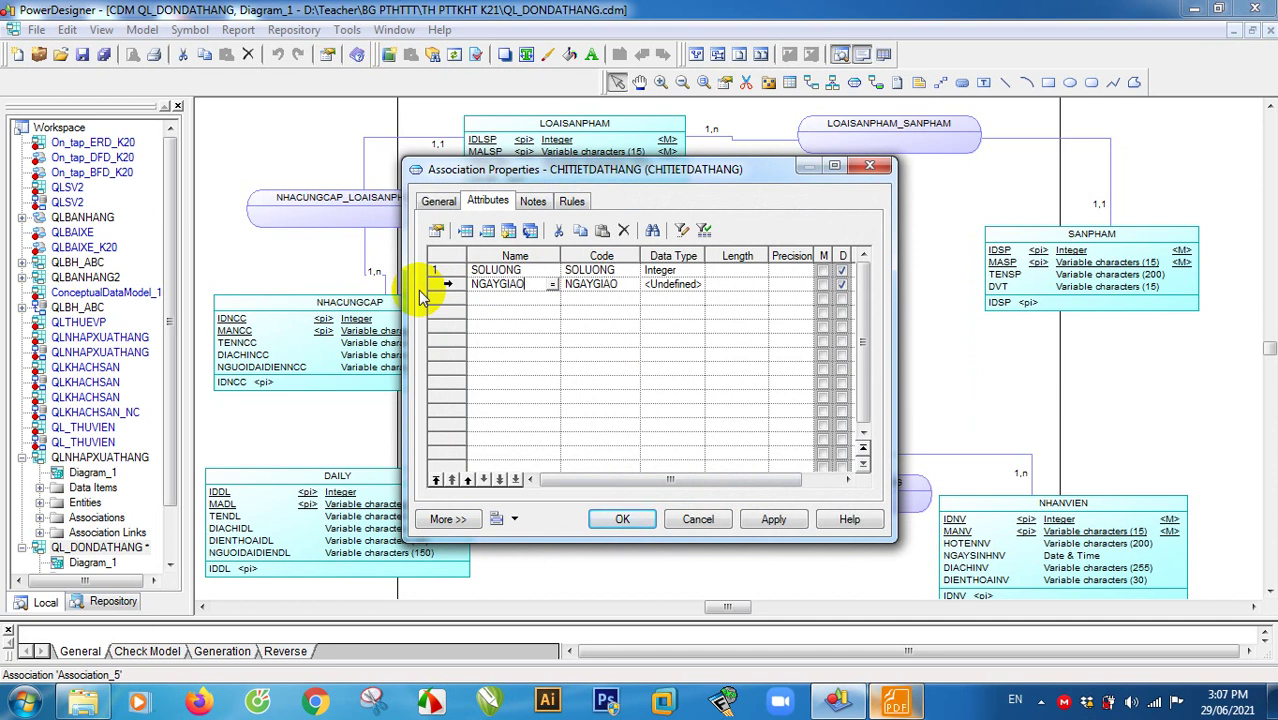
left_click_drag(712, 177, 340, 280)
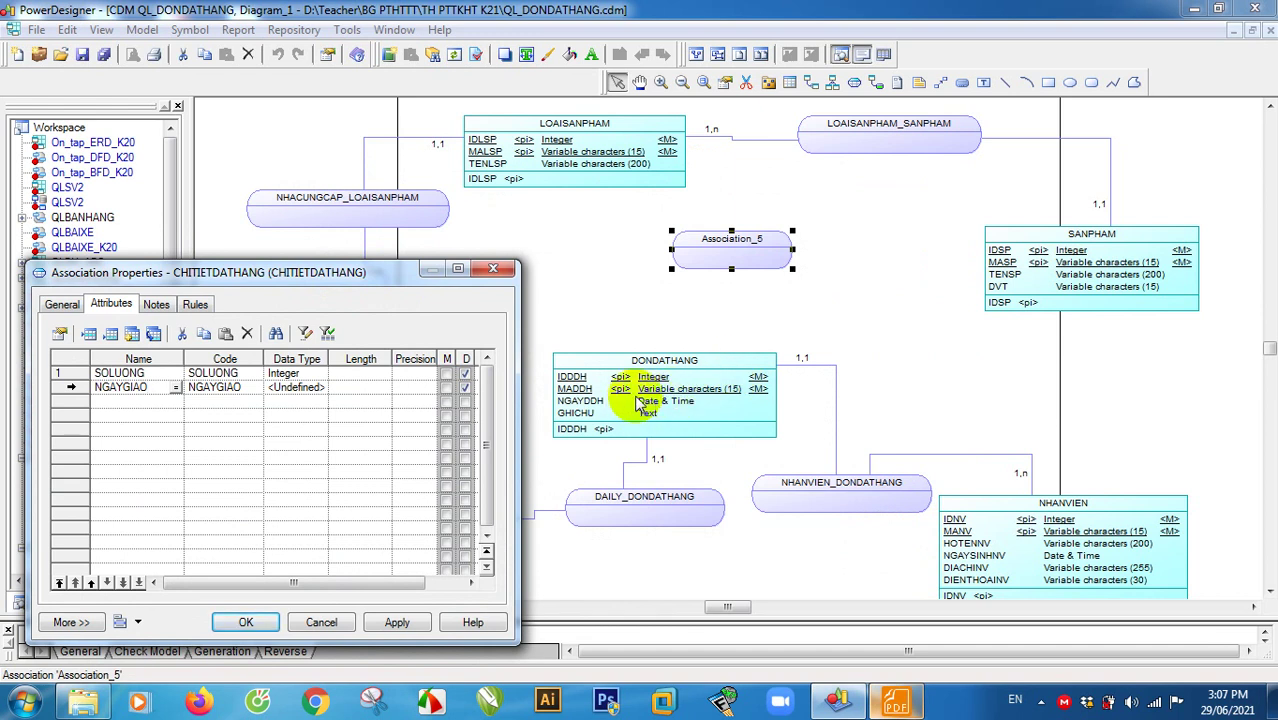
left_click_drag(367, 278, 660, 168)
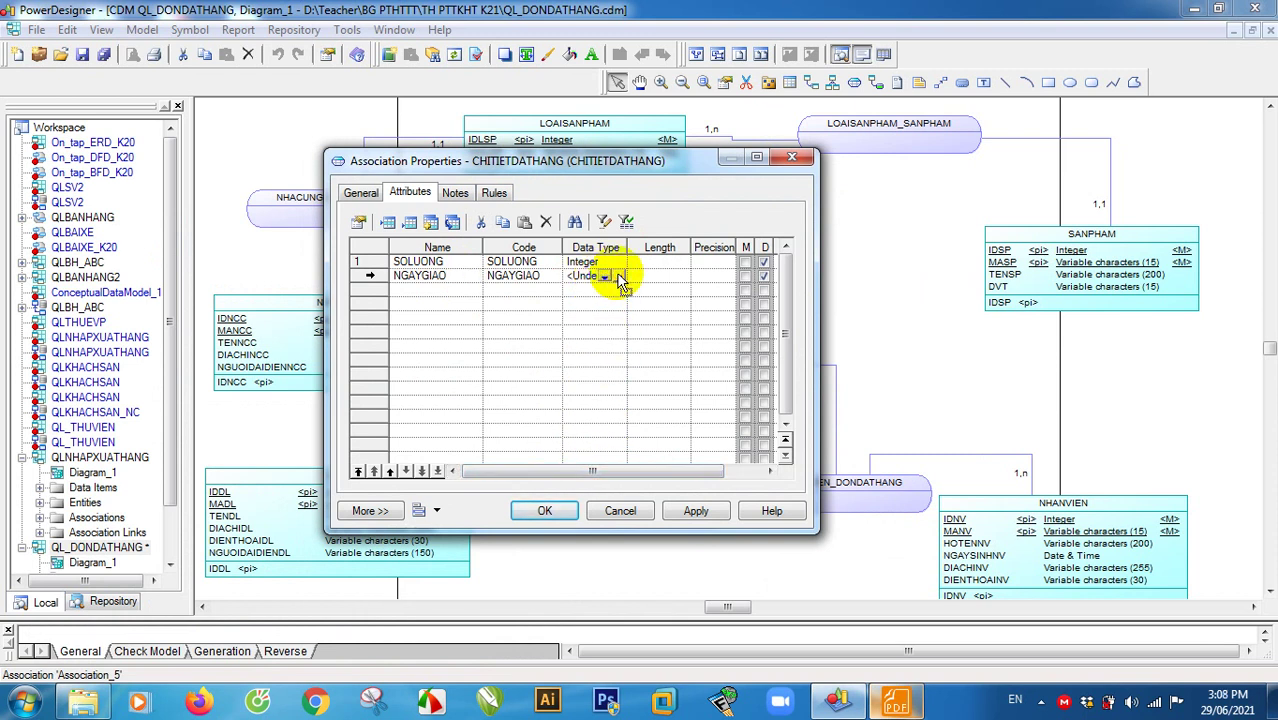
left_click(620, 278)
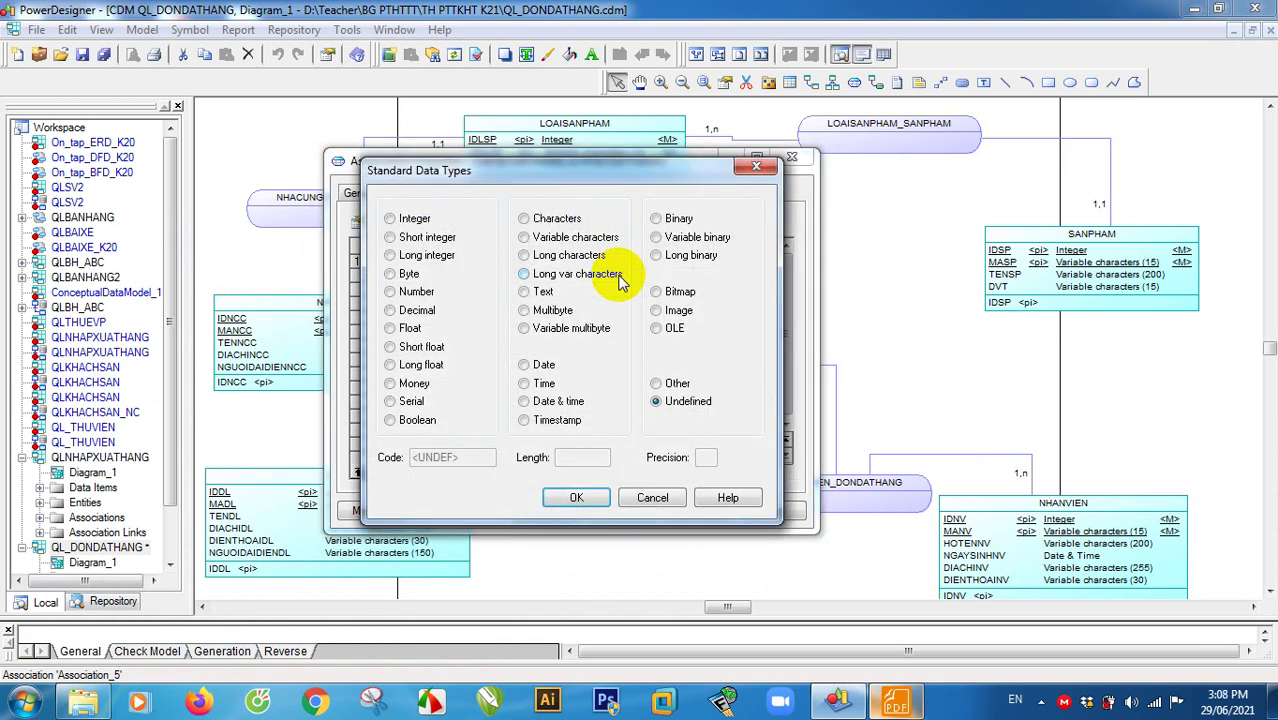
left_click(550, 402)
left_click(592, 510)
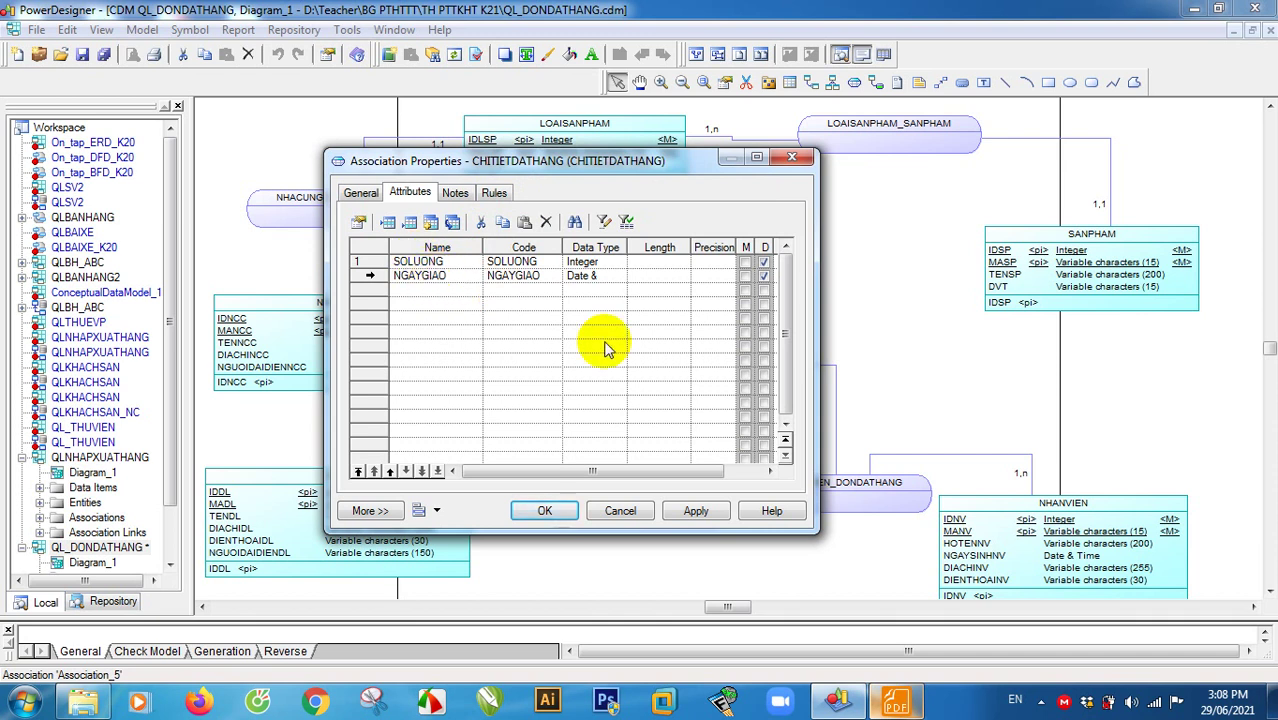
Step: Recheck the CT Đặt hàng fields in the PDF and add a third attribute DONGIA with data type Money to CHITIETDATHANG
left_click_drag(590, 164, 747, 179)
left_click(514, 300)
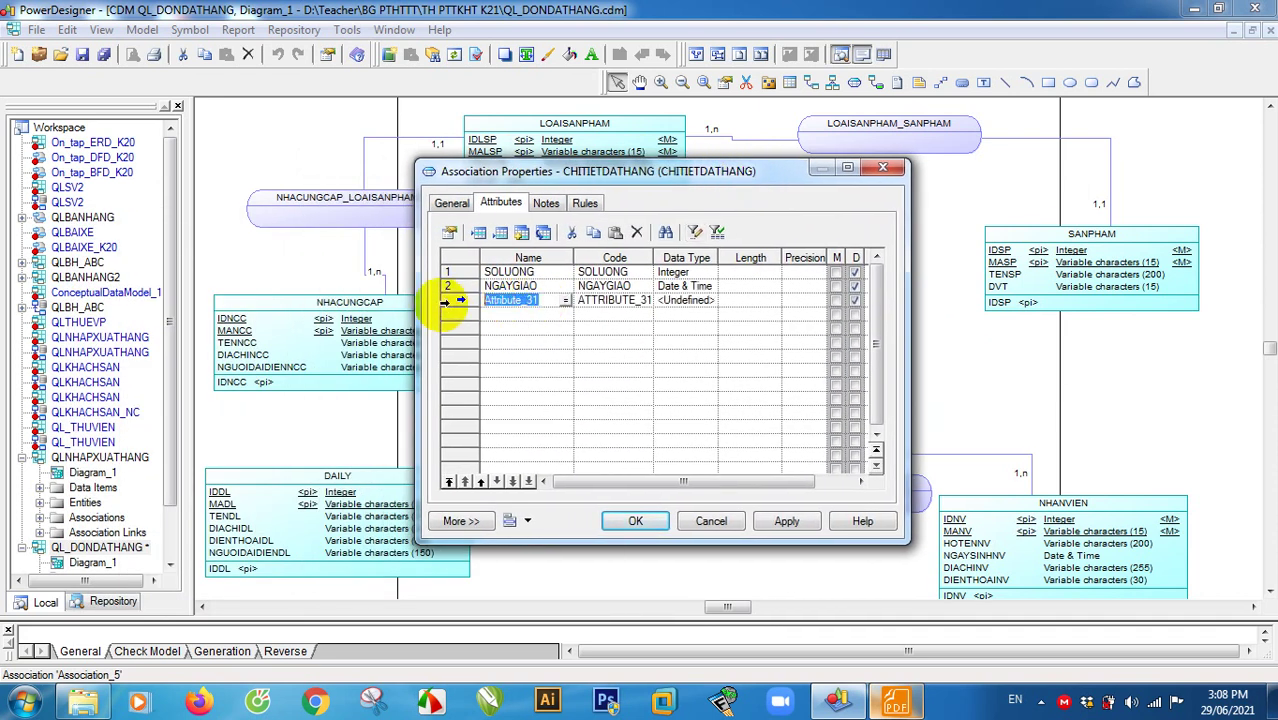
left_click(506, 305)
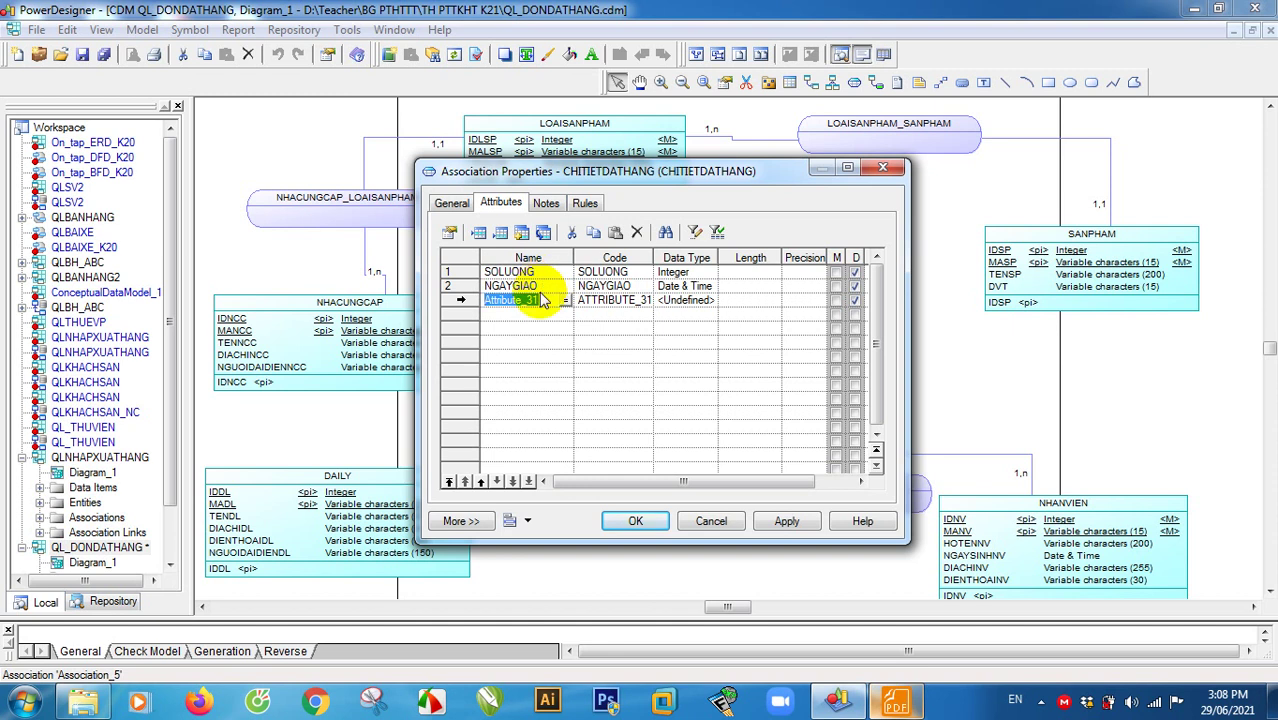
left_click(895, 702)
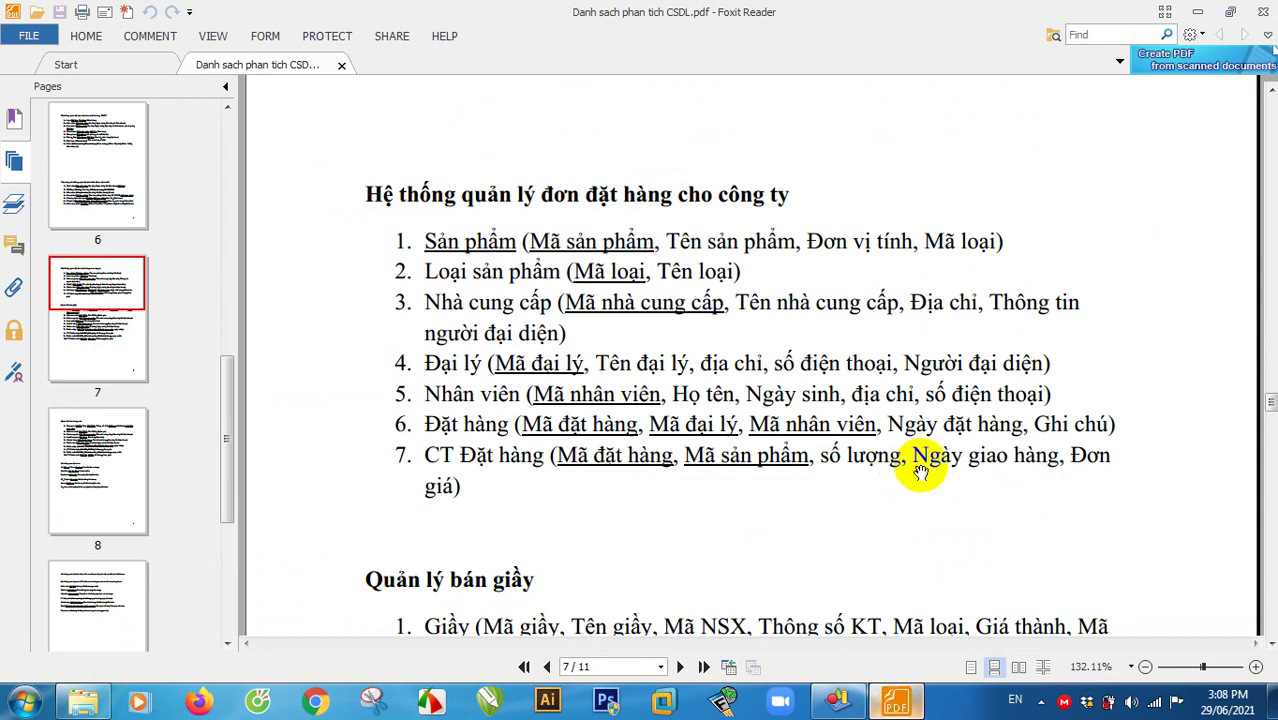
left_click(900, 698)
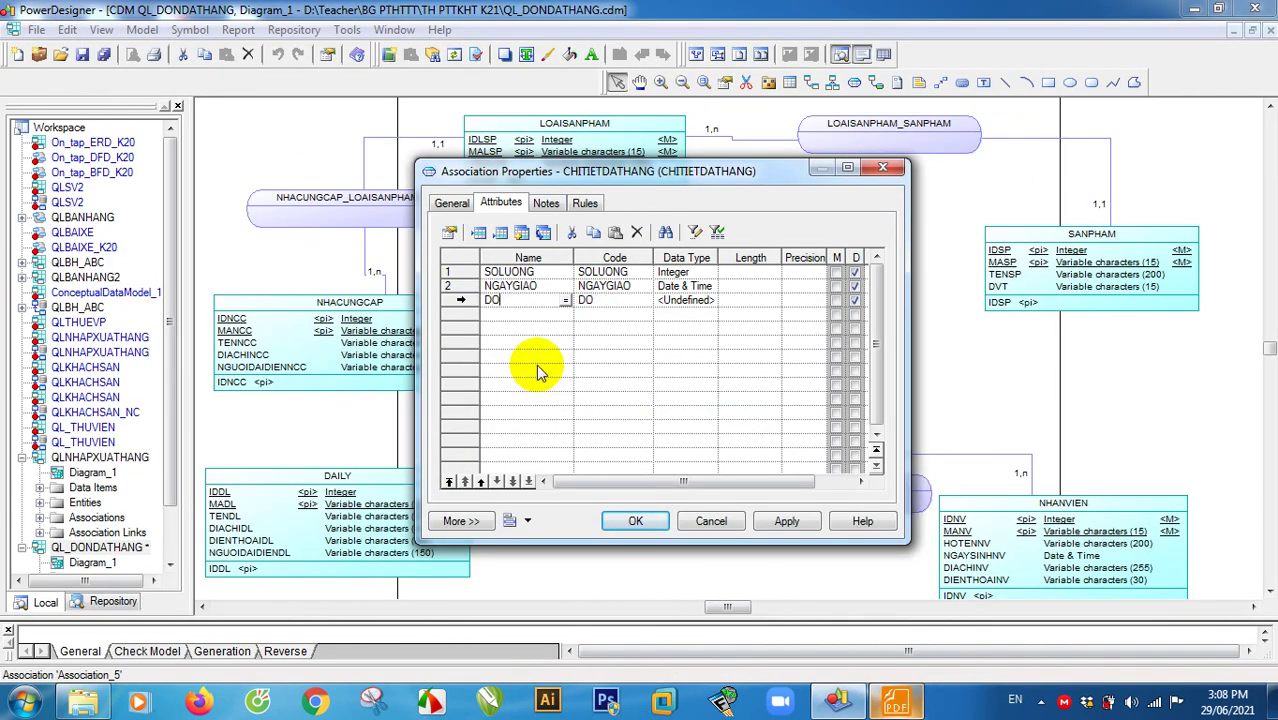
type("G")
key("BackSpace")
key("BackSpace")
key("BackSpace")
type("ONGIA")
left_click(688, 300)
left_click(714, 300)
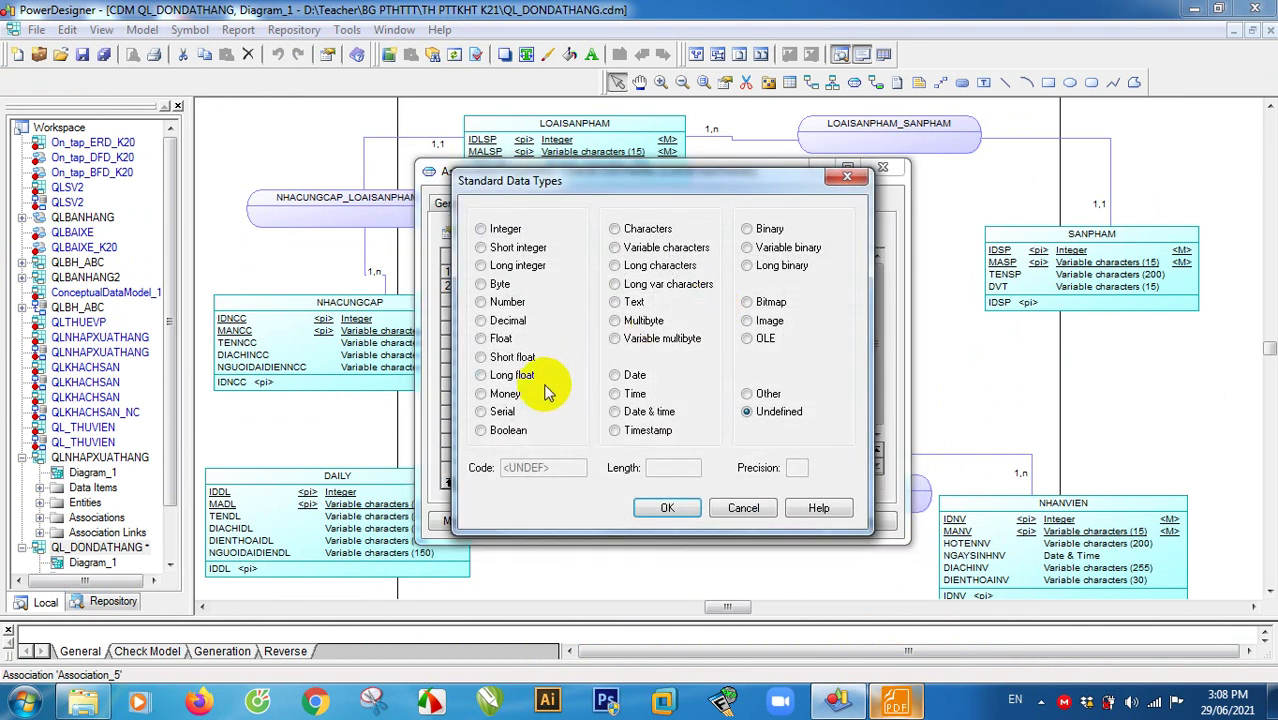
left_click(505, 395)
left_click(676, 509)
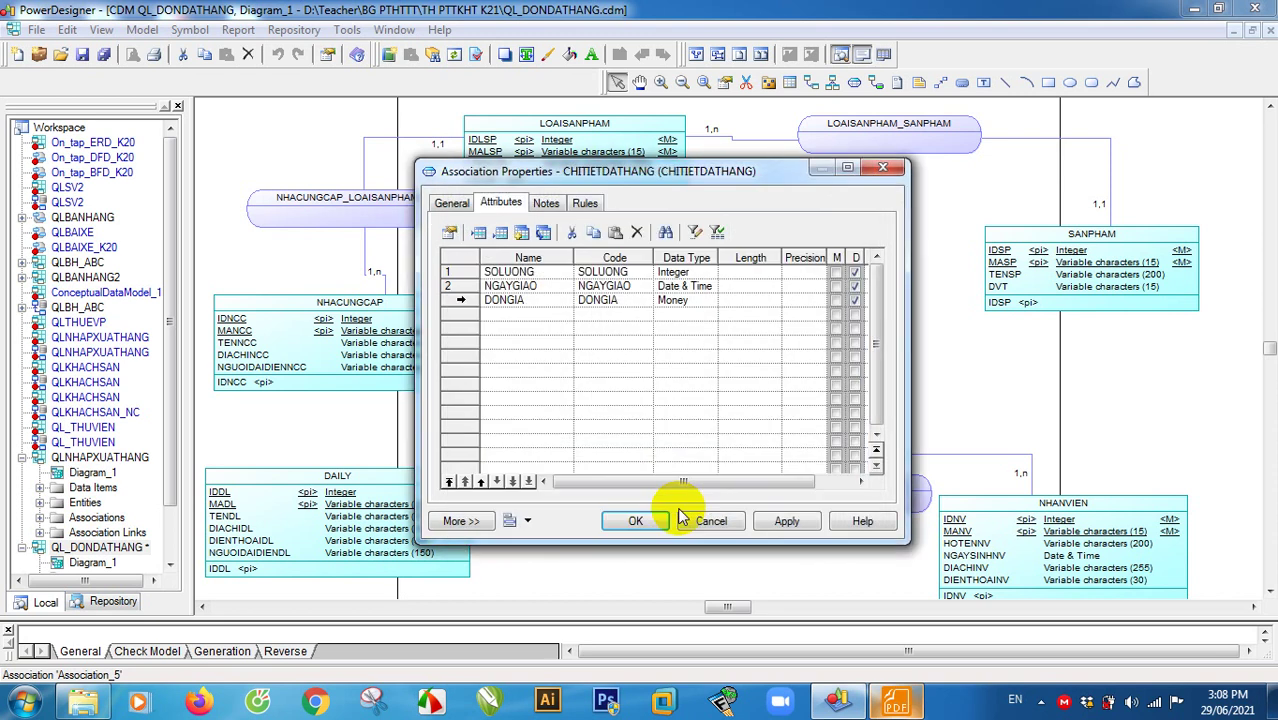
Step: Move the DONGIA attribute up one row so that it comes before NGAYGIAO
left_click_drag(707, 482, 650, 481)
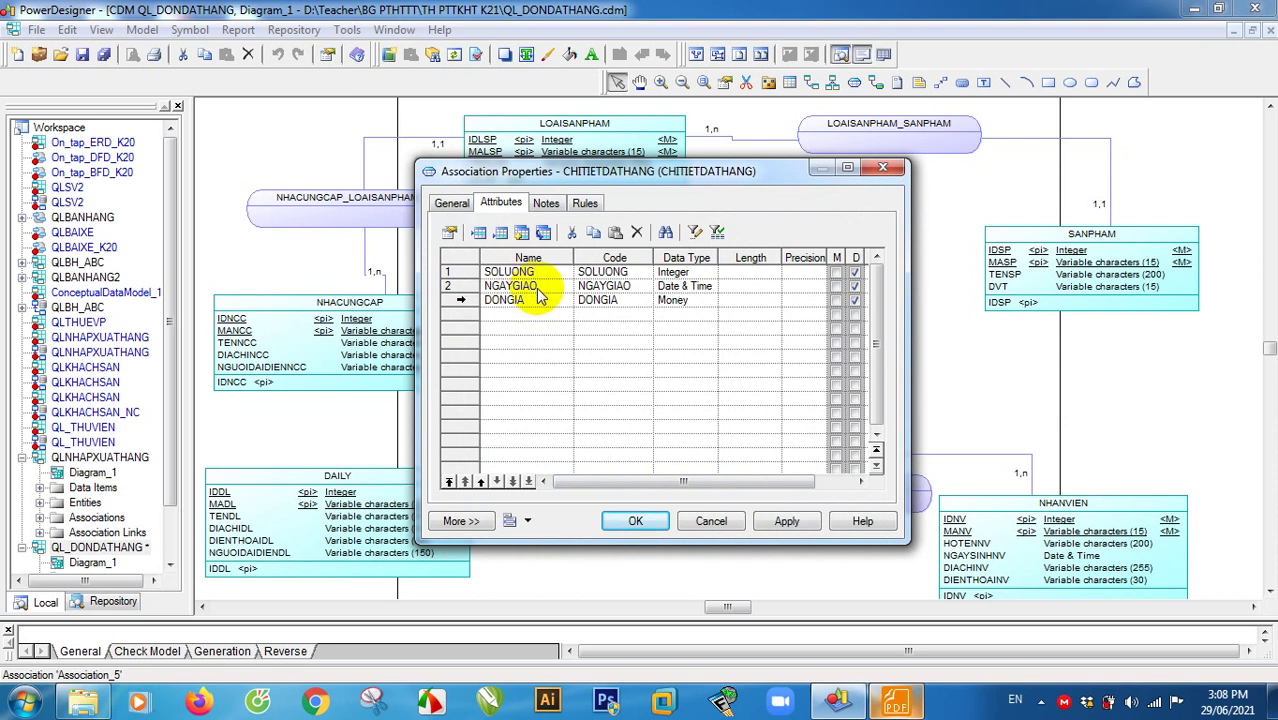
left_click(468, 301)
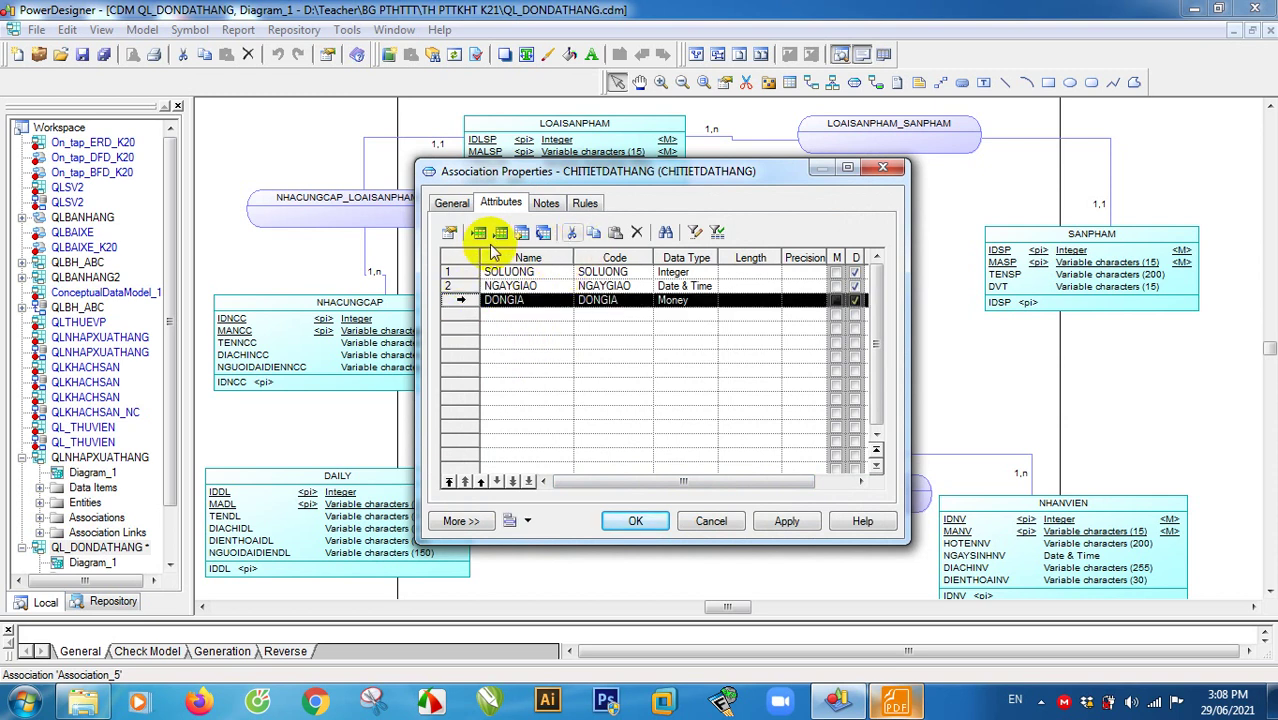
left_click(481, 481)
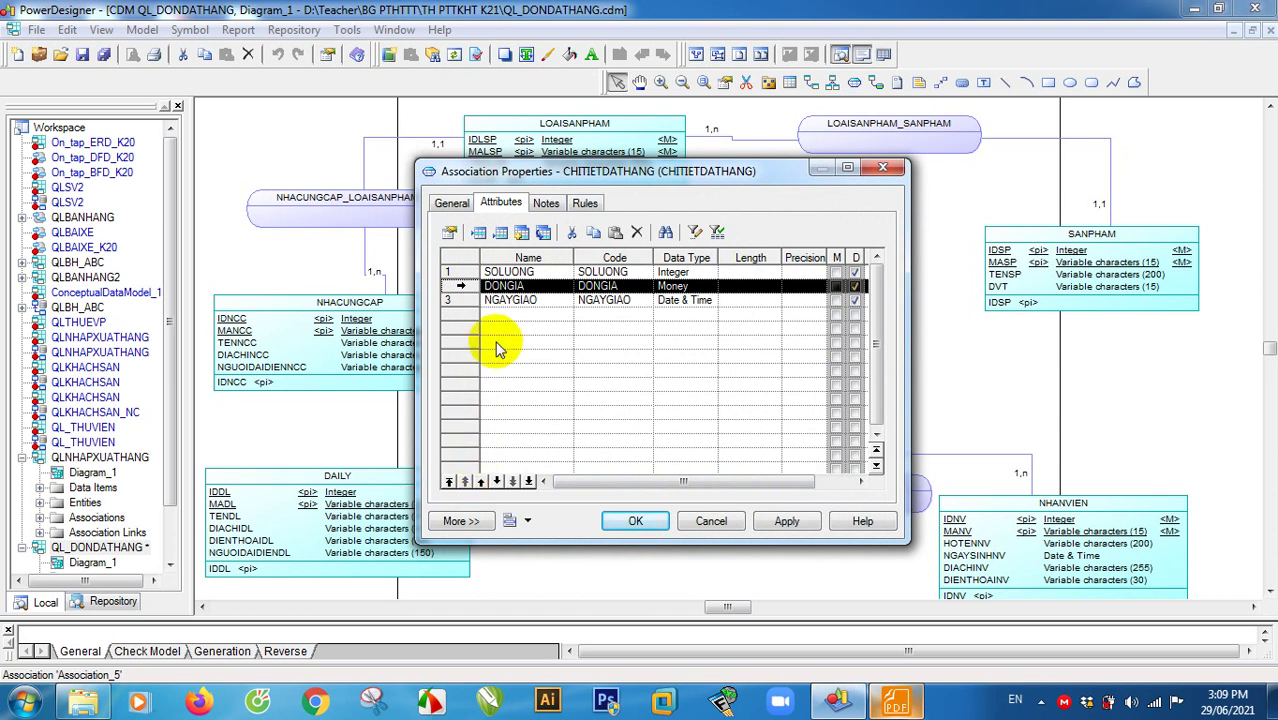
left_click(508, 285)
left_click(522, 302)
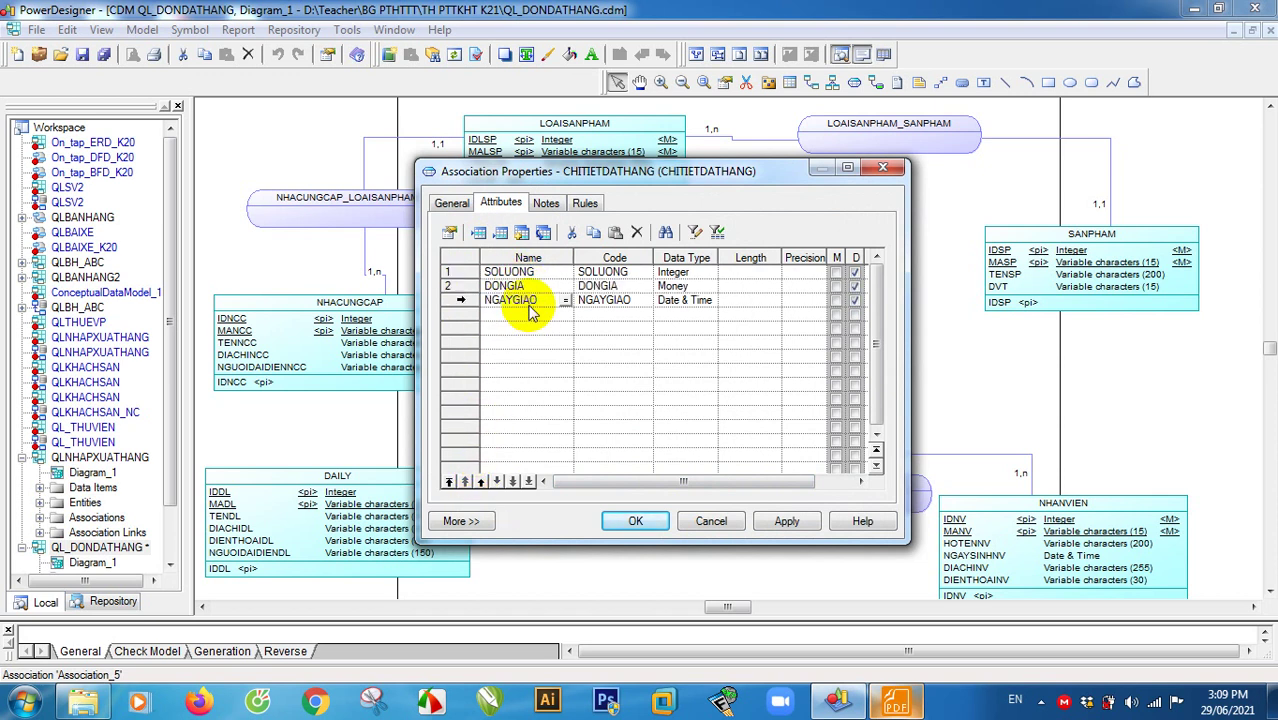
left_click_drag(613, 486, 579, 485)
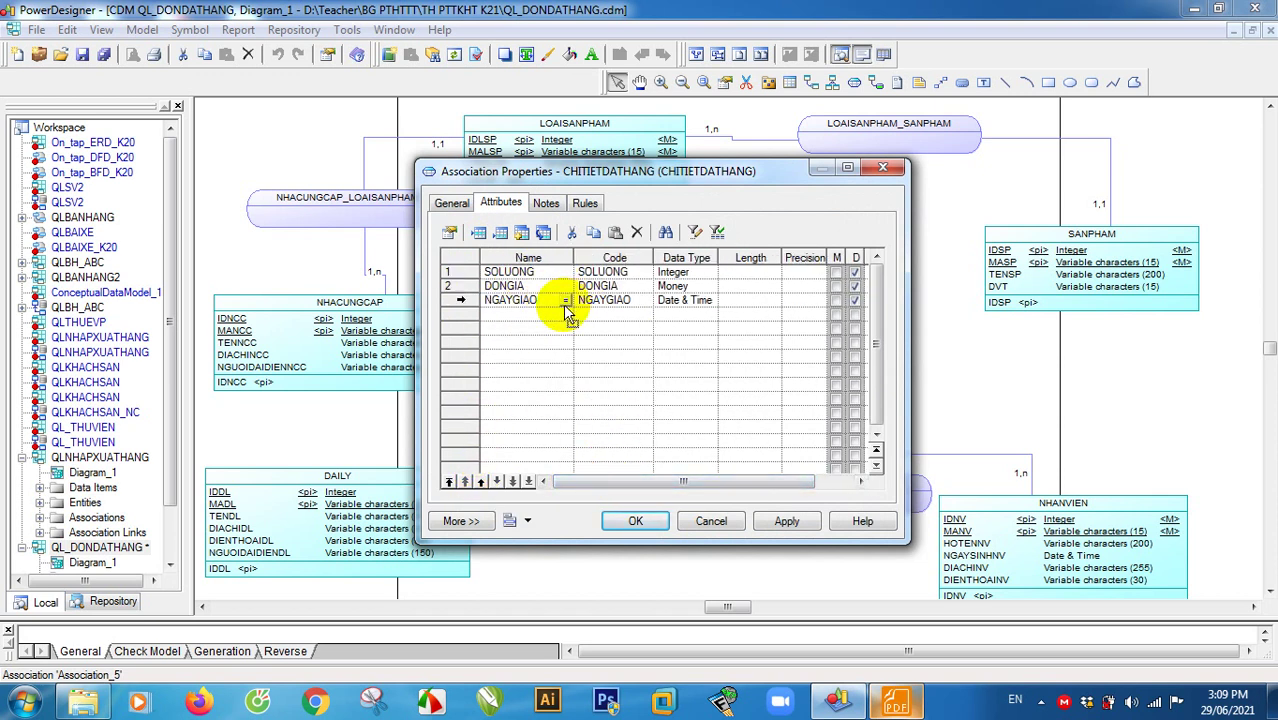
Step: Review the name and attributes of CHITIETDATHANG, apply them and close the association's properties
left_click(451, 203)
left_click(496, 205)
left_click(458, 204)
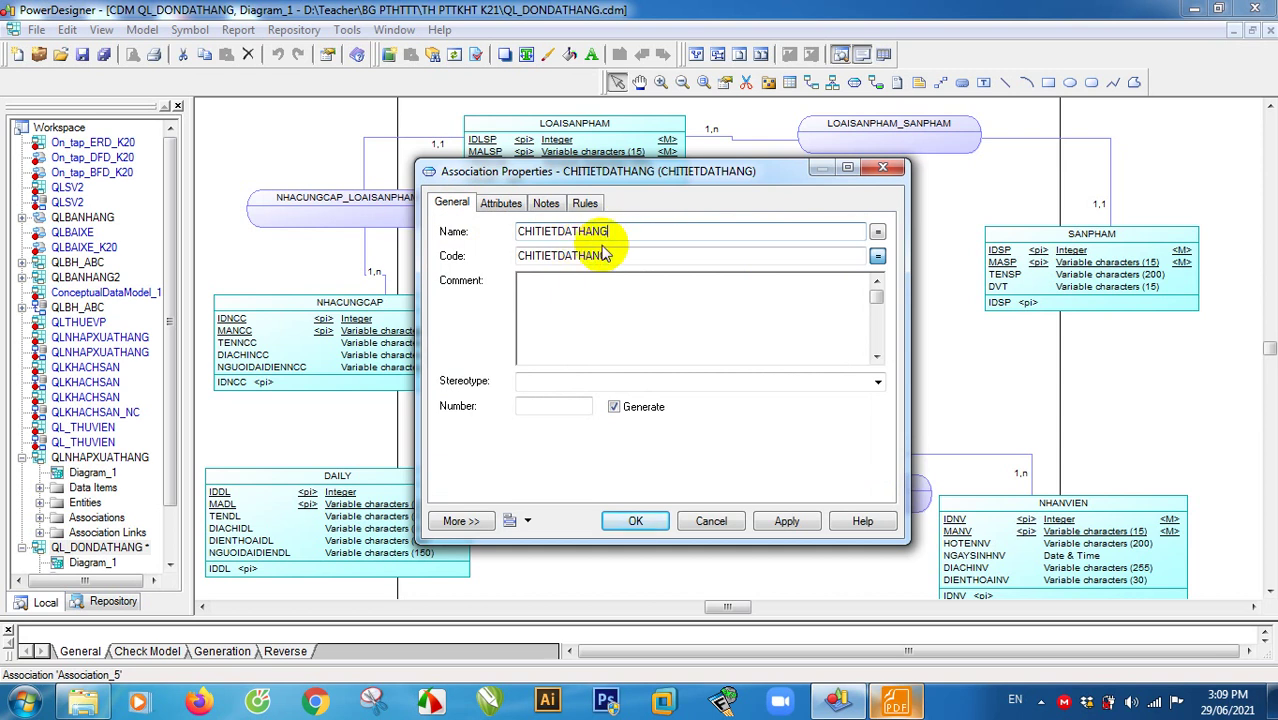
left_click(503, 204)
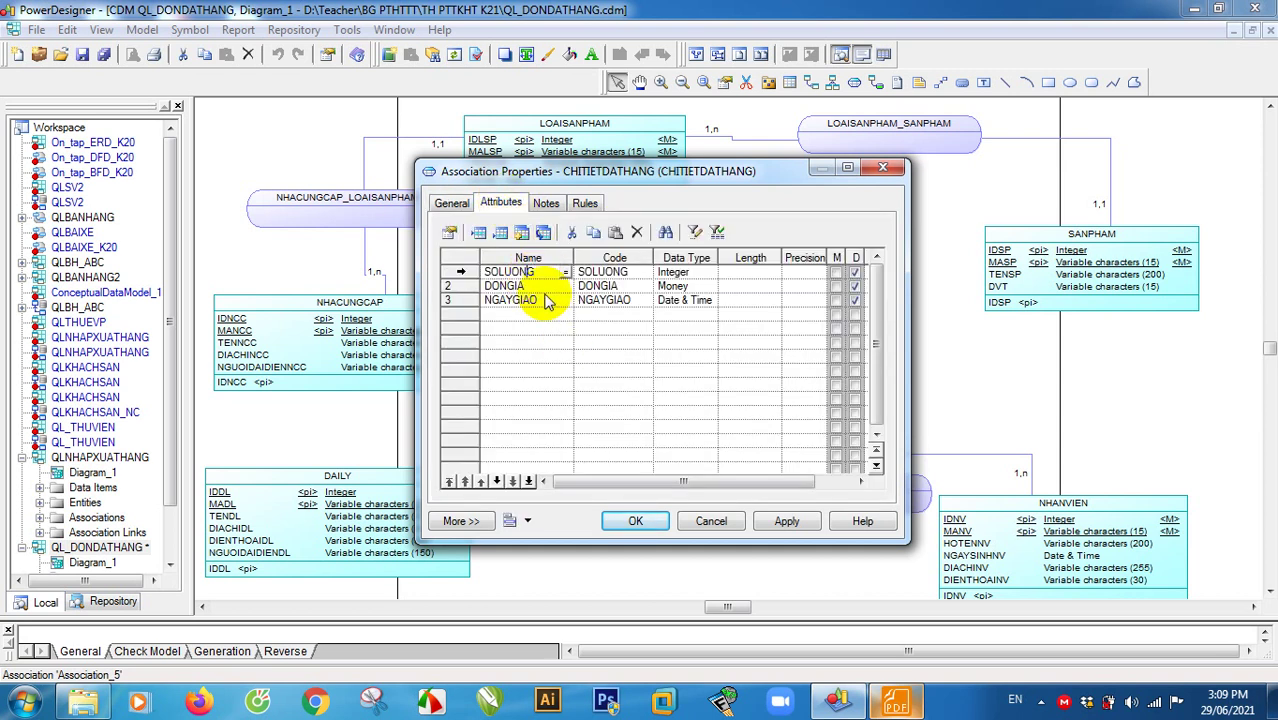
left_click(770, 521)
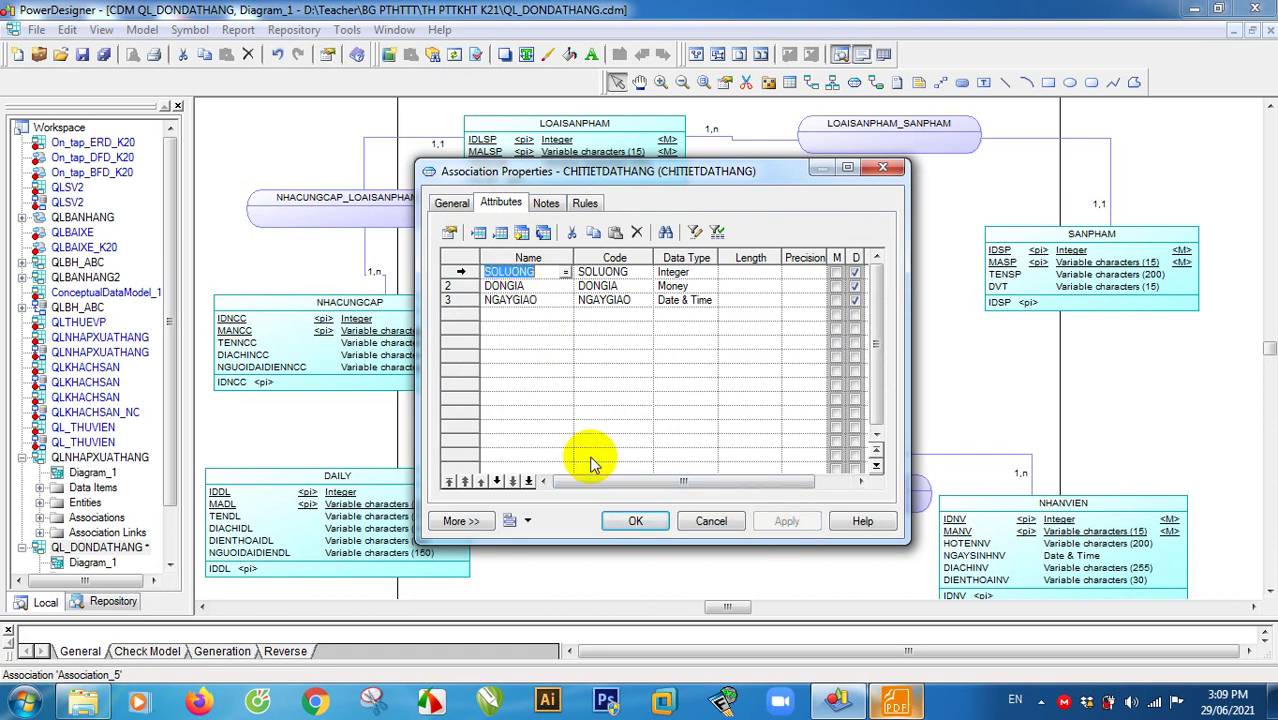
left_click(634, 524)
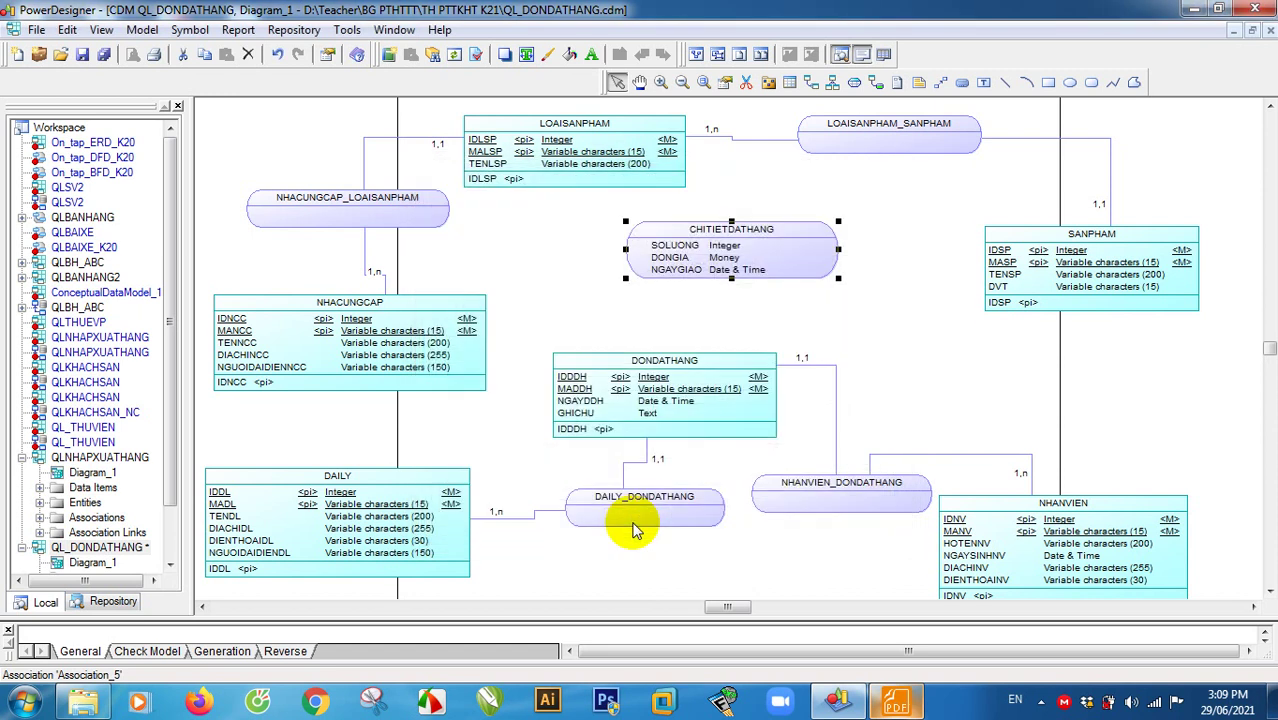
Step: Shift the CHITIETDATHANG association slightly toward SANPHAM and save the model
left_click_drag(743, 252, 772, 258)
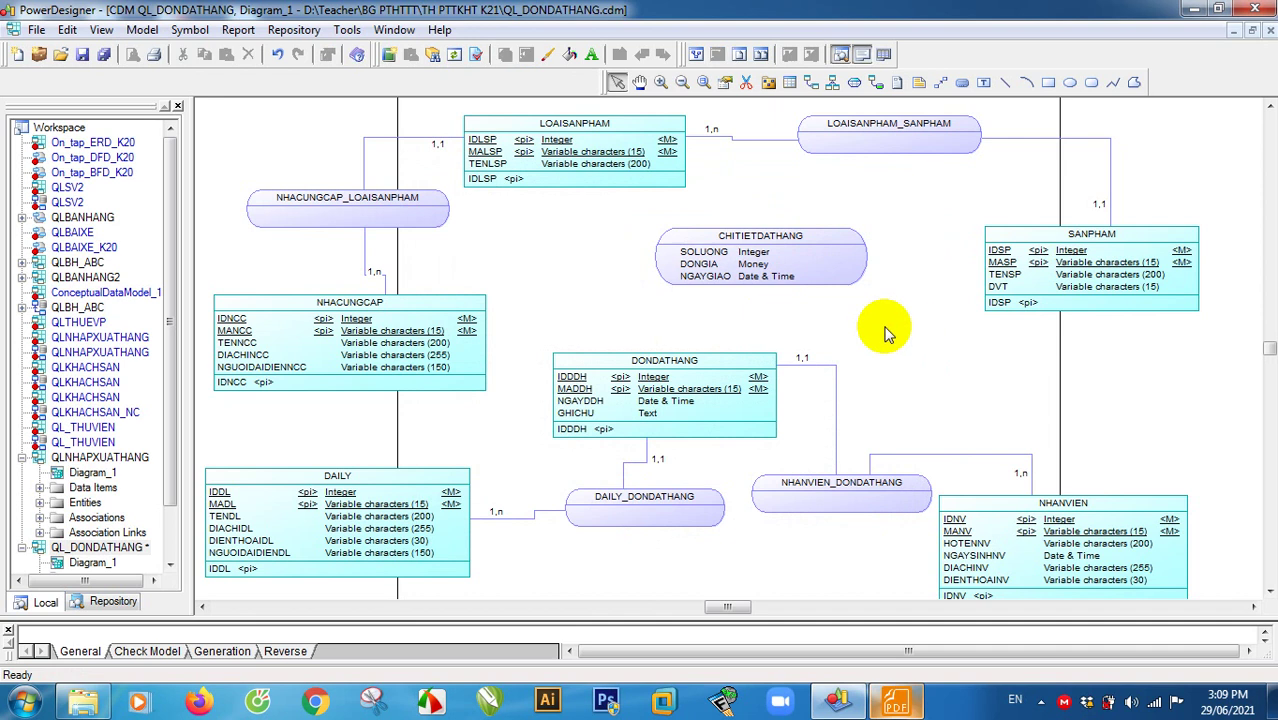
left_click(82, 54)
left_click(878, 338)
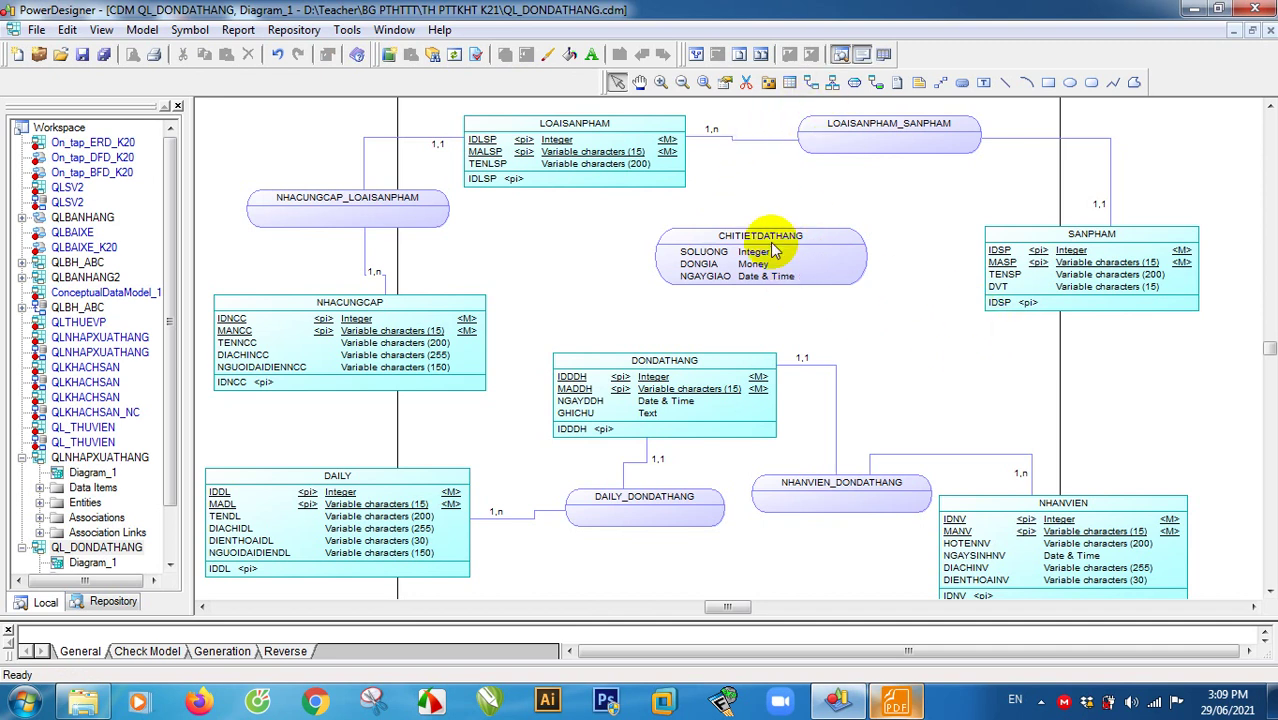
Step: Connect the CHITIETDATHANG association to the SANPHAM and DONDATHANG entities with association links
left_click(877, 84)
mouse_move(1015, 244)
left_mouse_down()
mouse_move(886, 260)
mouse_move(768, 240)
mouse_move(688, 405)
left_mouse_up()
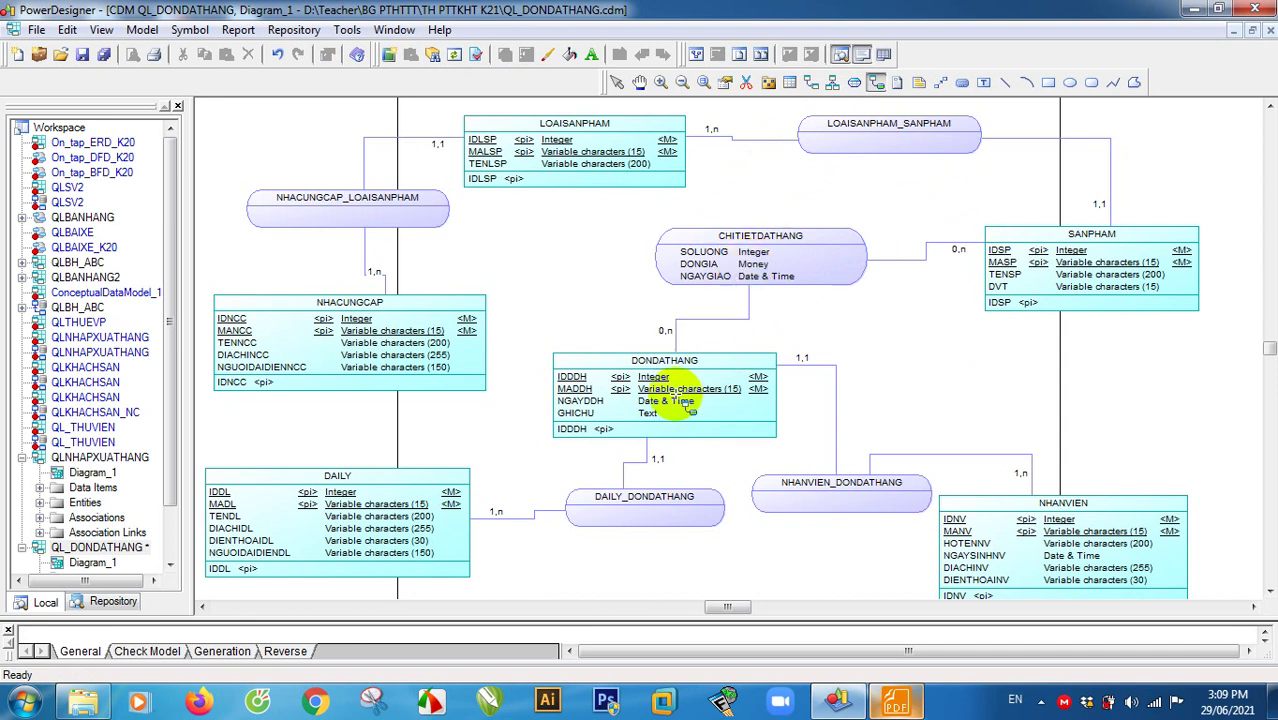
right_click(688, 405)
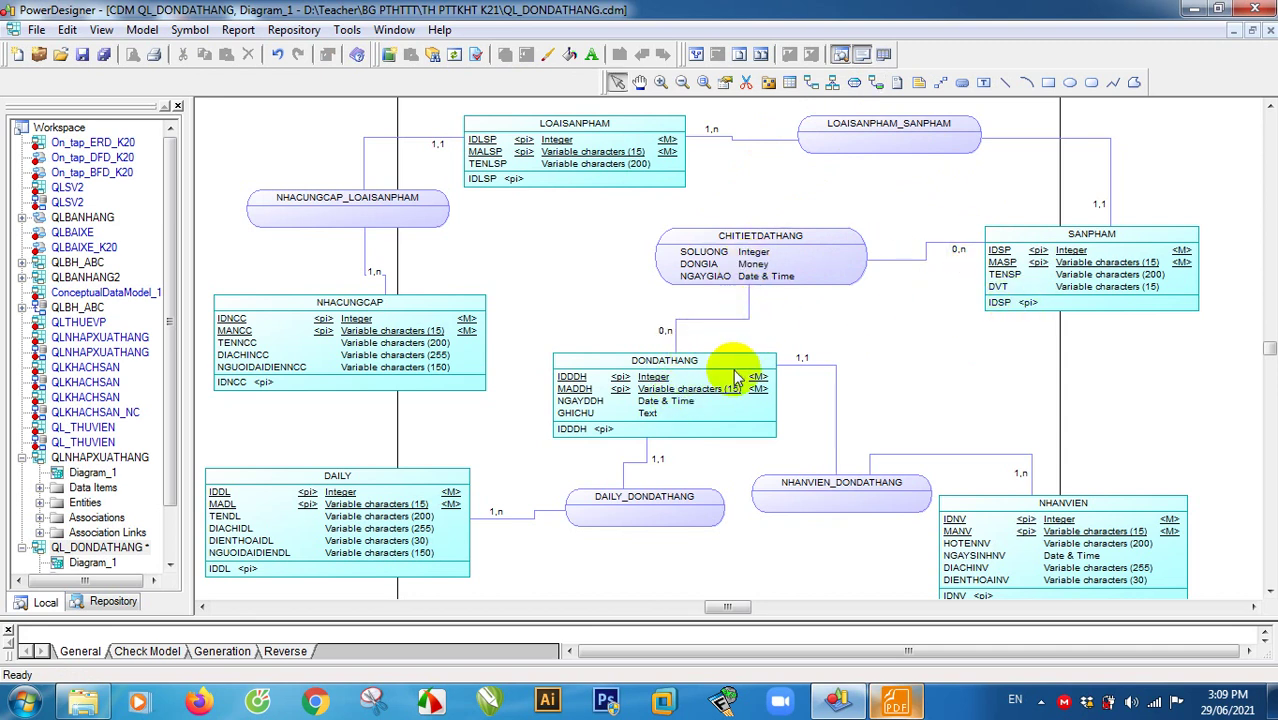
Step: Set the cardinality of the link between DONDATHANG and CHITIETDATHANG to 1,n
double_click(665, 335)
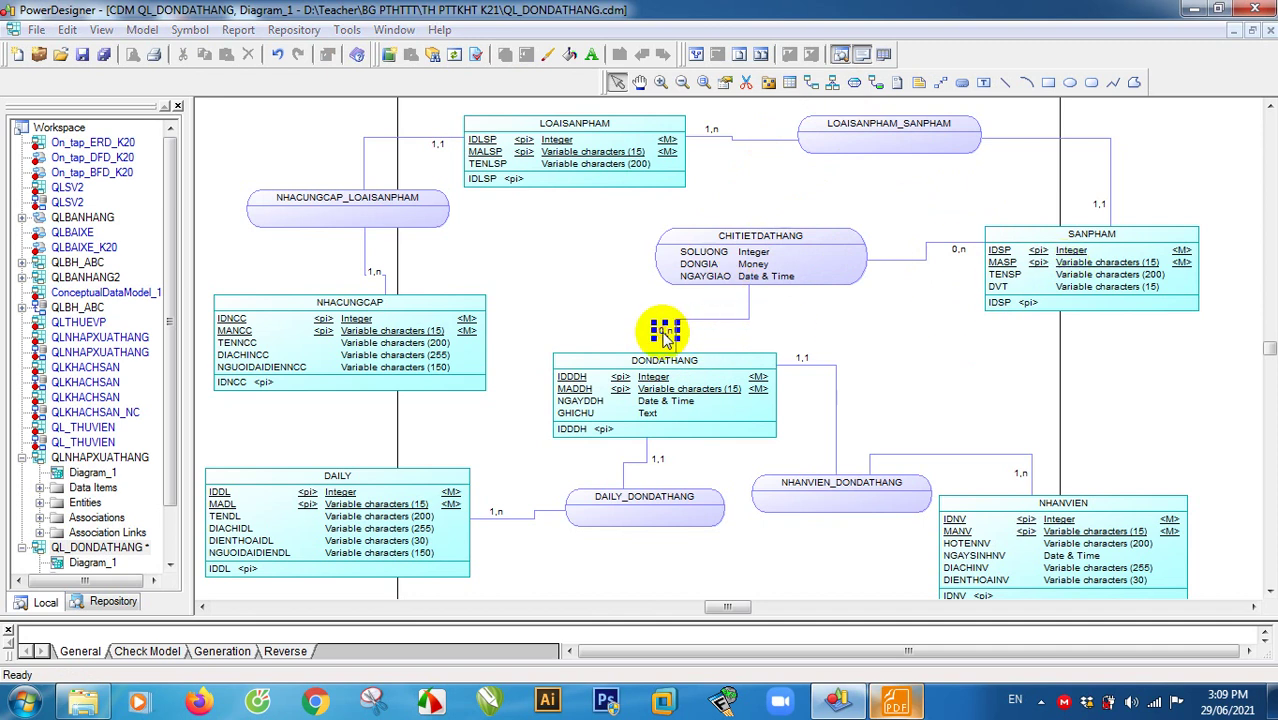
left_click(855, 377)
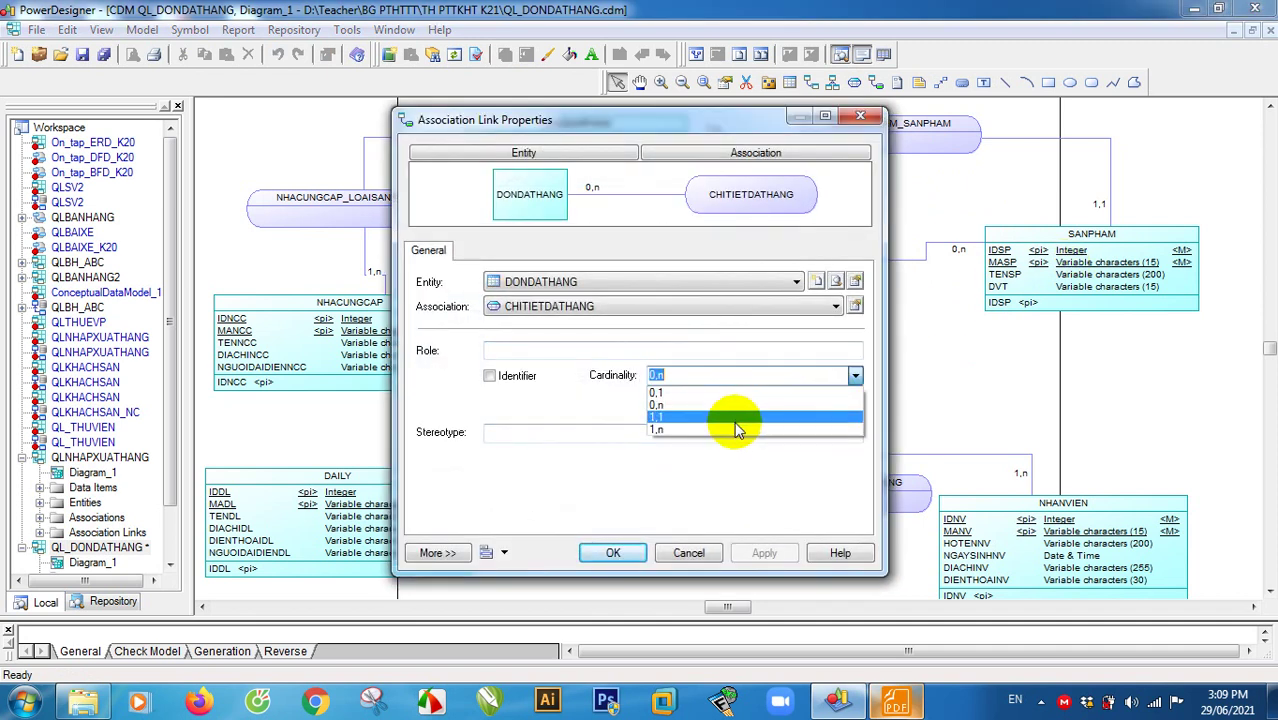
left_click(736, 411)
left_click(613, 553)
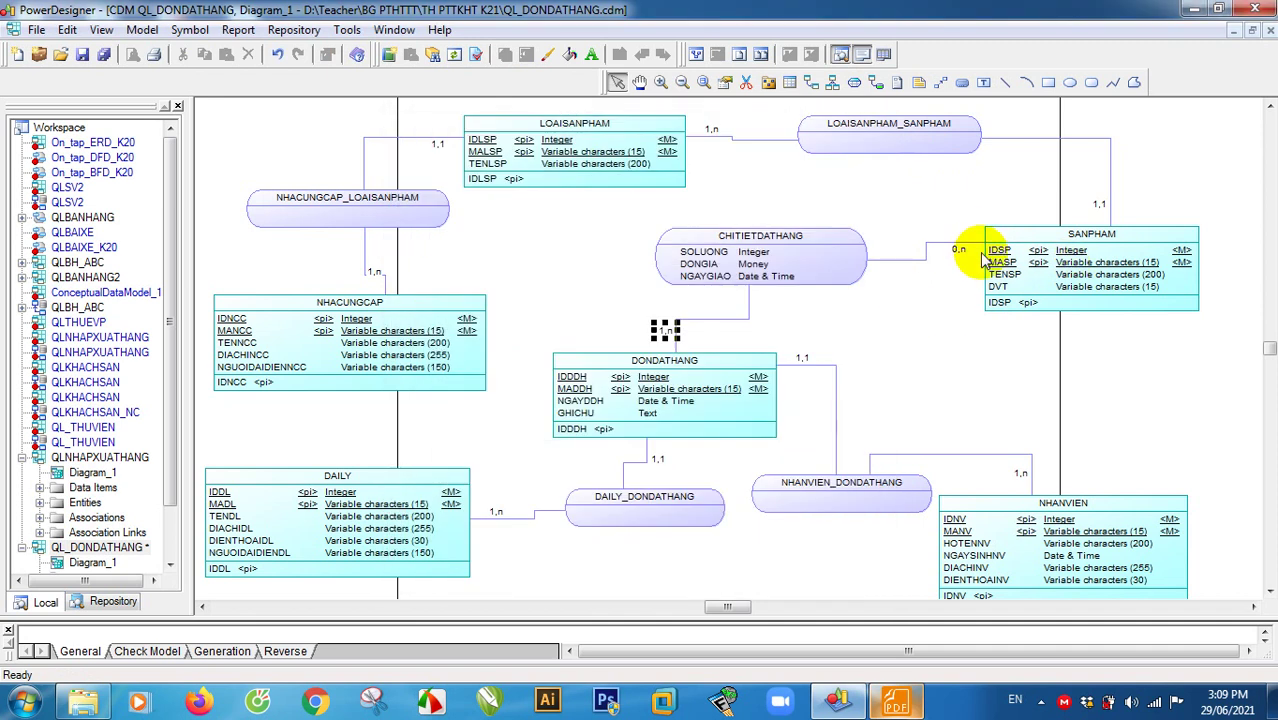
Step: Set the cardinality of the link between SANPHAM and CHITIETDATHANG to 1,n and save the model
double_click(958, 250)
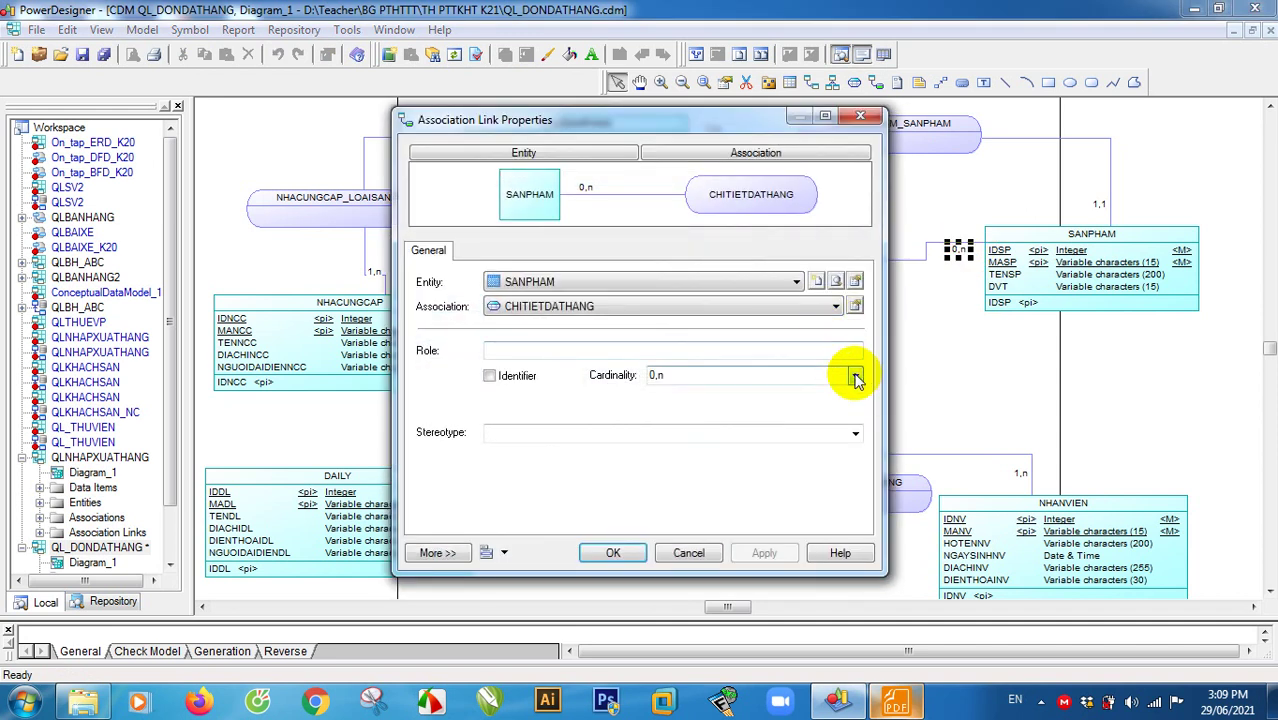
left_click(855, 375)
left_click(700, 428)
left_click(761, 553)
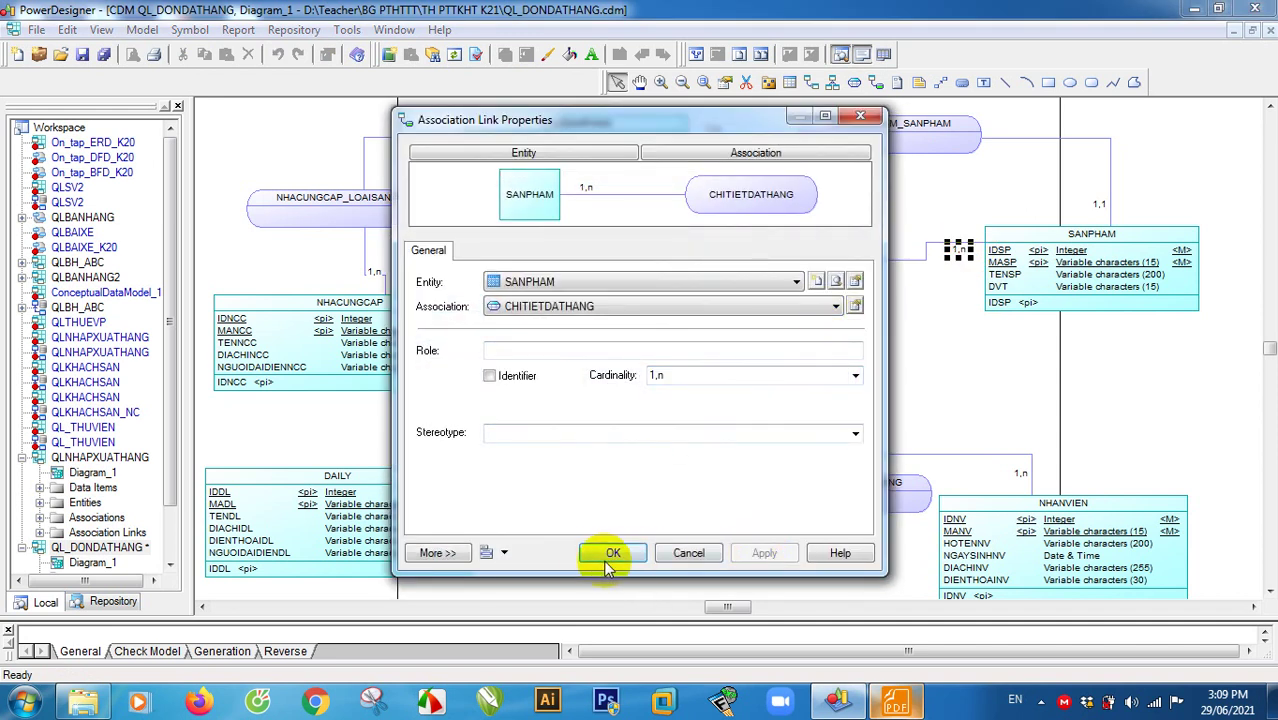
left_click(608, 553)
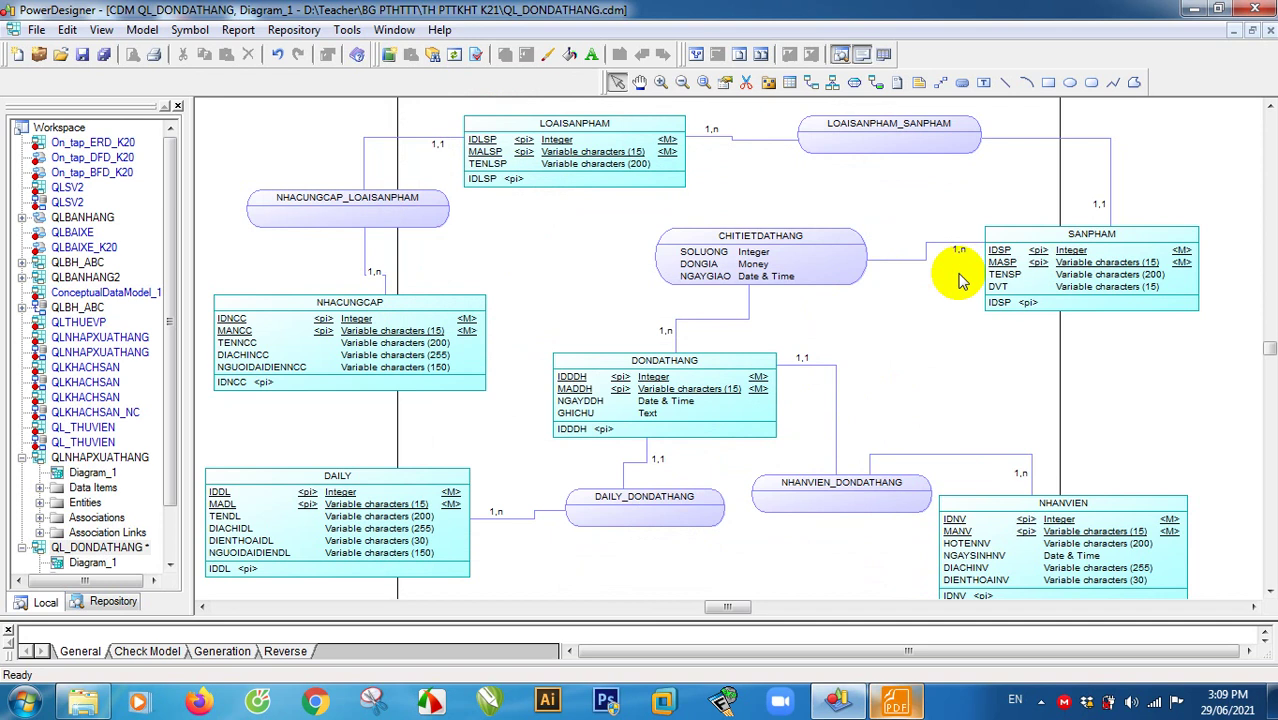
left_click(105, 58)
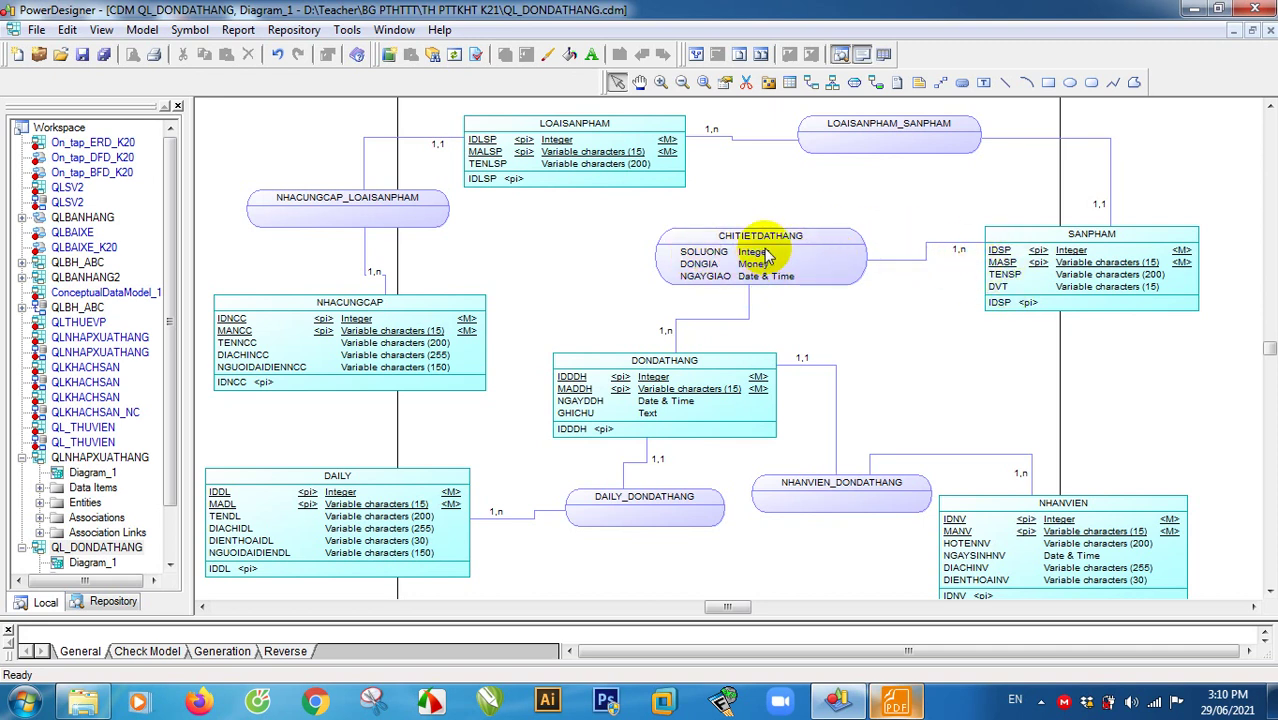
Step: Move the NHANVIEN entity up beneath SANPHAM and recheck the order-management specification in the Foxit Reader PDF
left_click(915, 318)
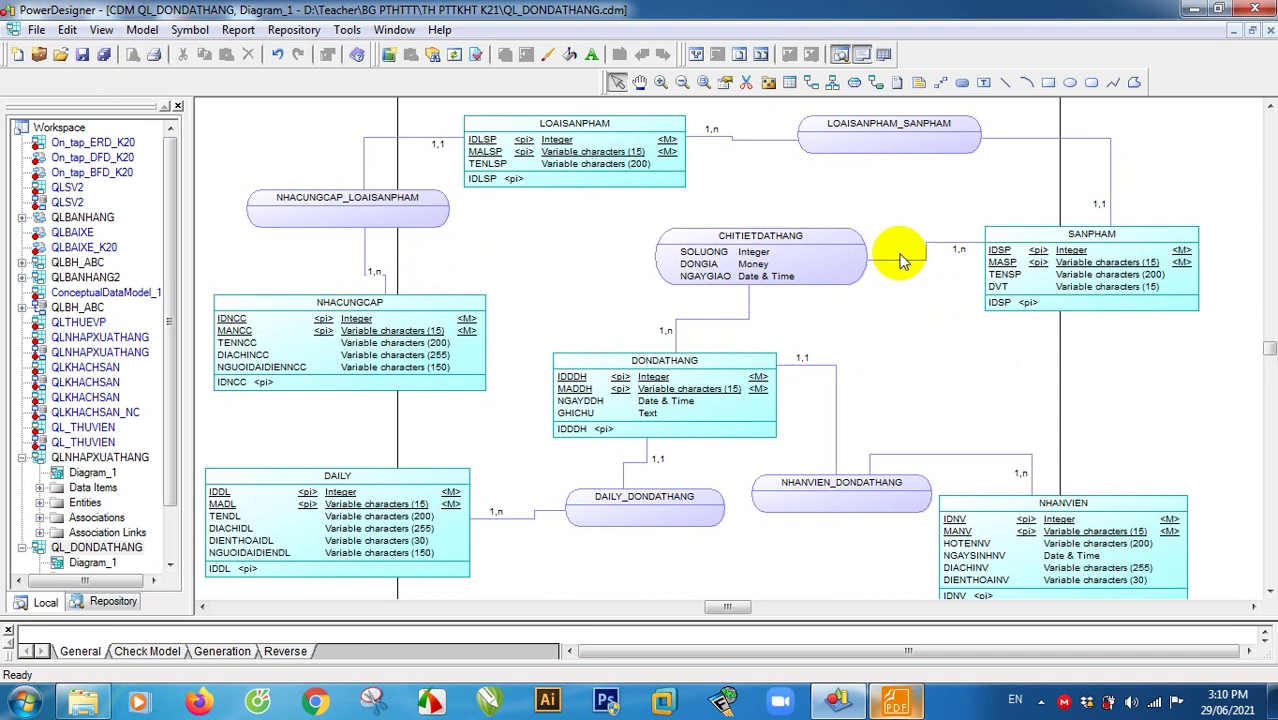
left_click_drag(1068, 526, 1061, 404)
left_click(885, 368)
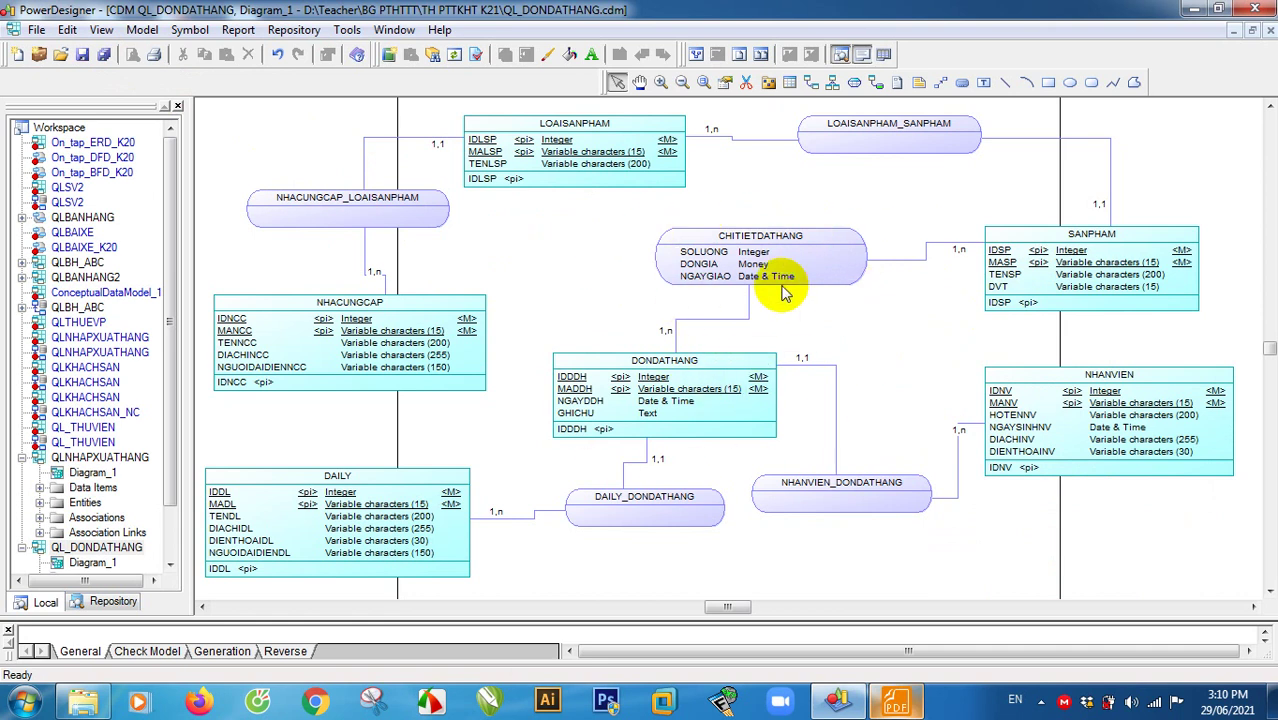
left_click(895, 700)
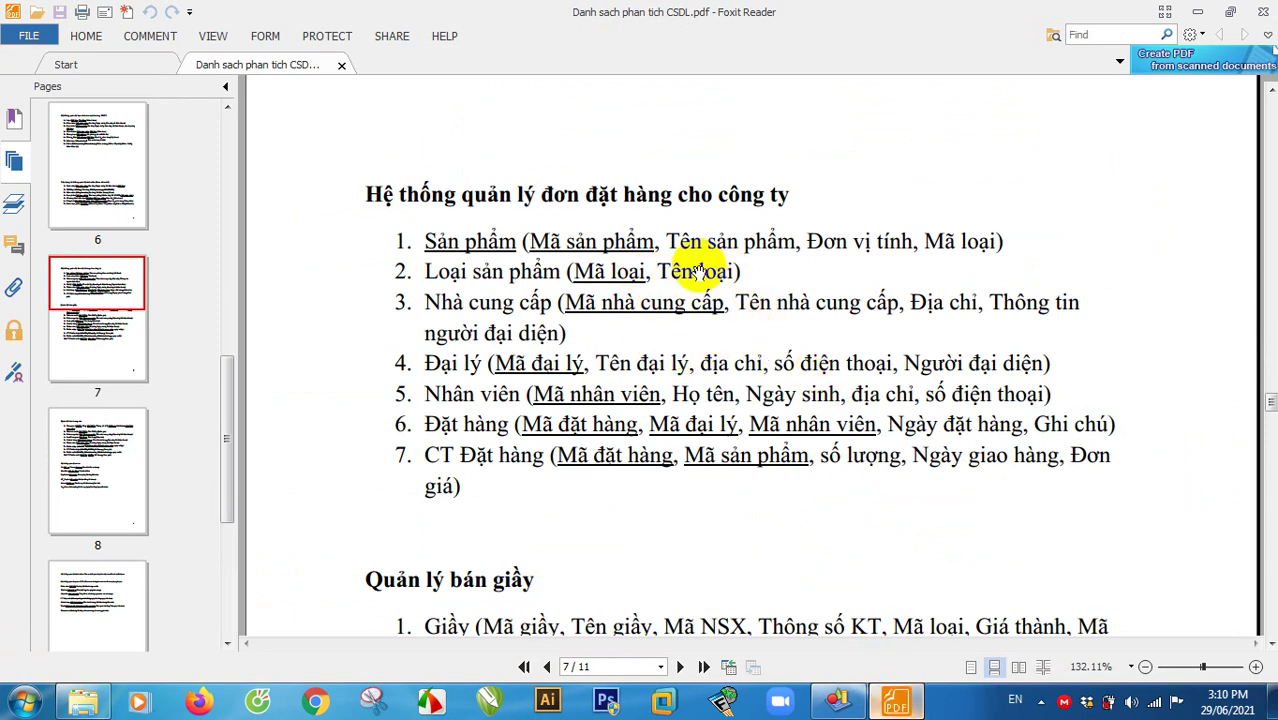
left_click(895, 700)
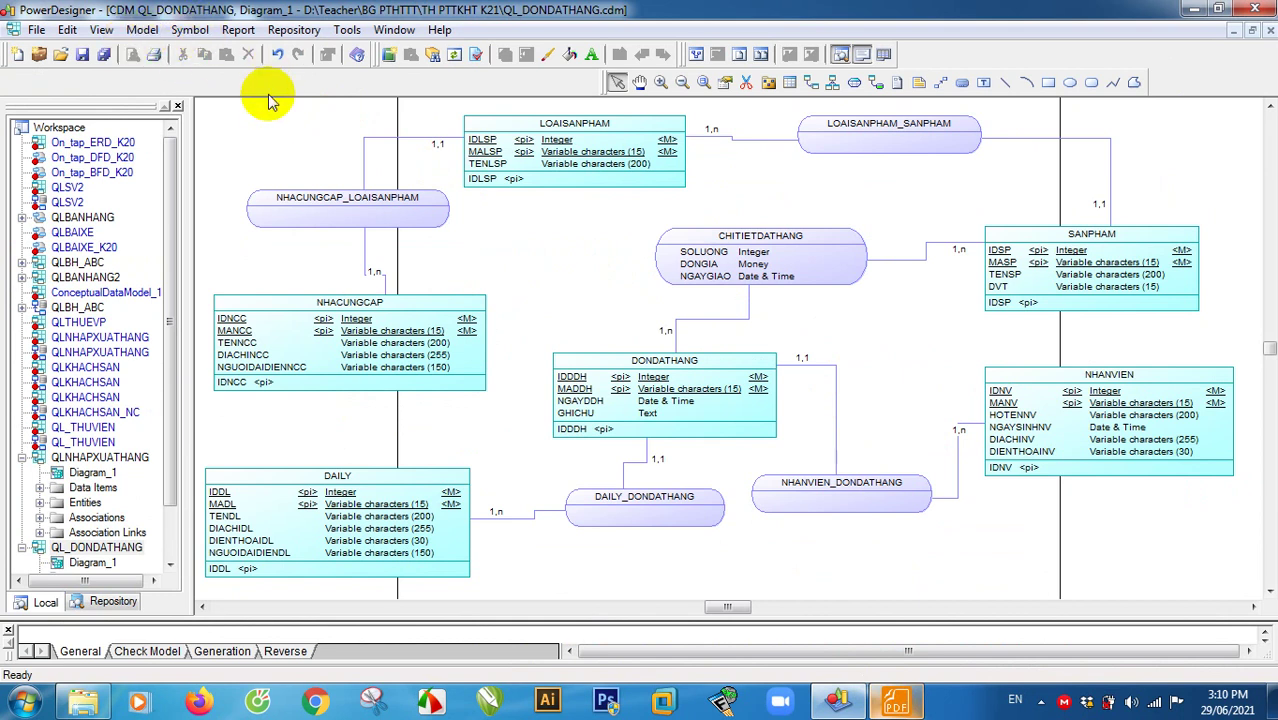
Step: Generate a new physical data model from QL_DONDATHANG with Microsoft SQL Server 2008 as the DBMS
left_click(347, 29)
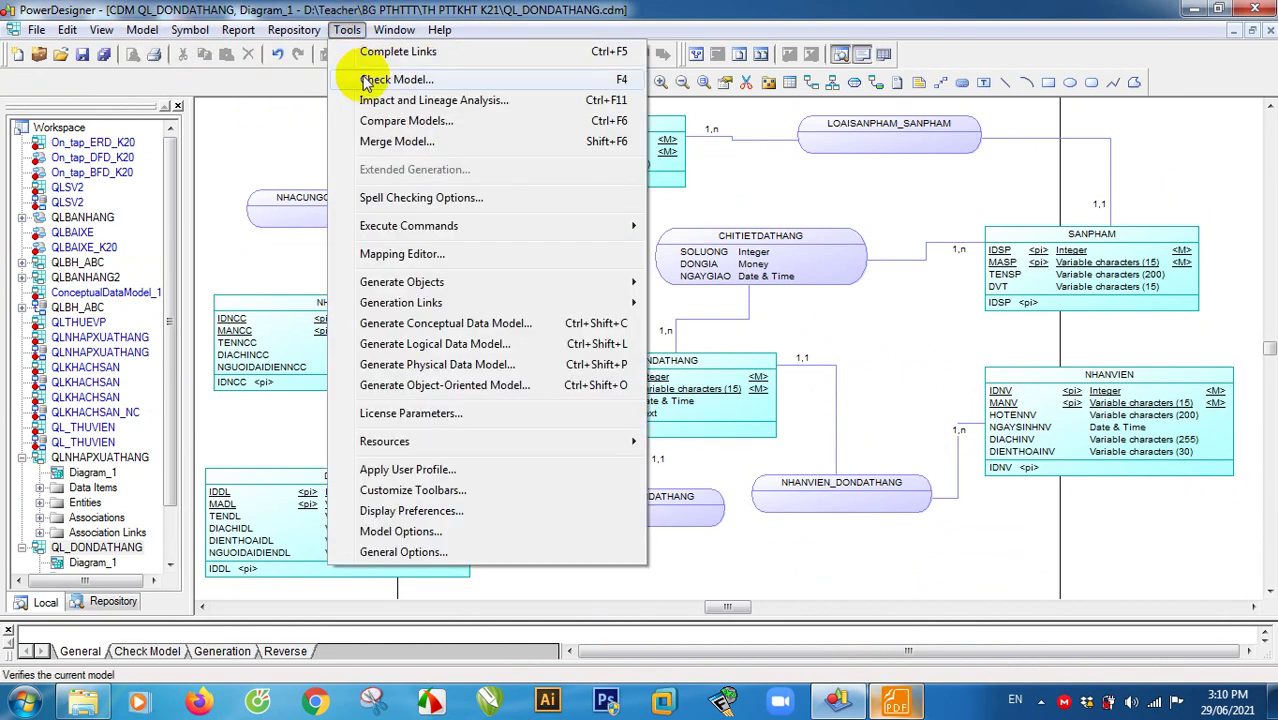
left_click(455, 367)
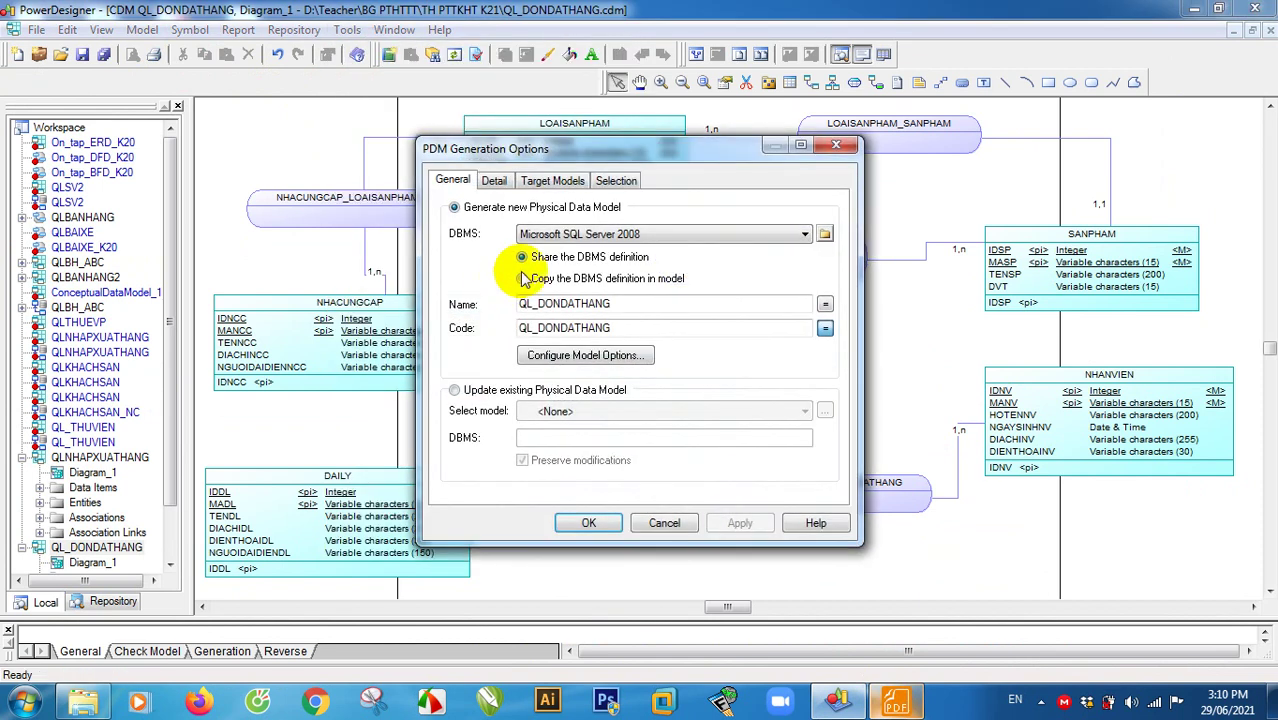
left_click(636, 236)
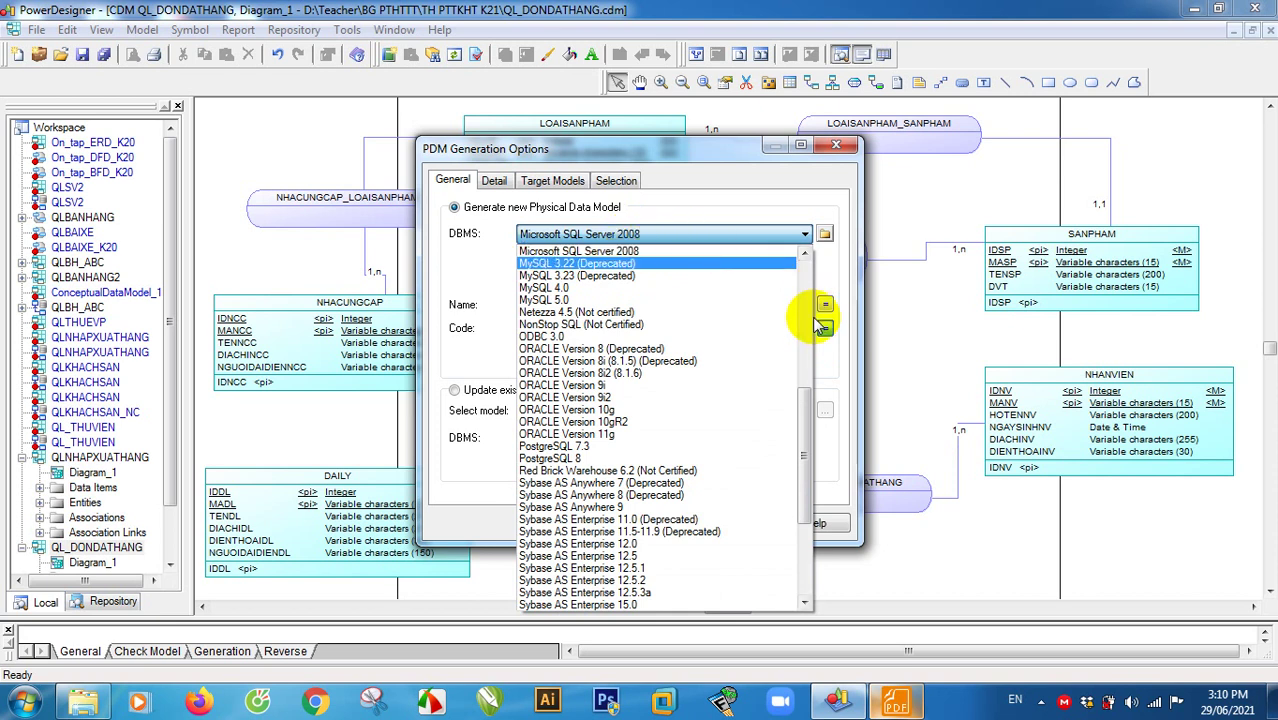
scroll(680, 262, "up", 2)
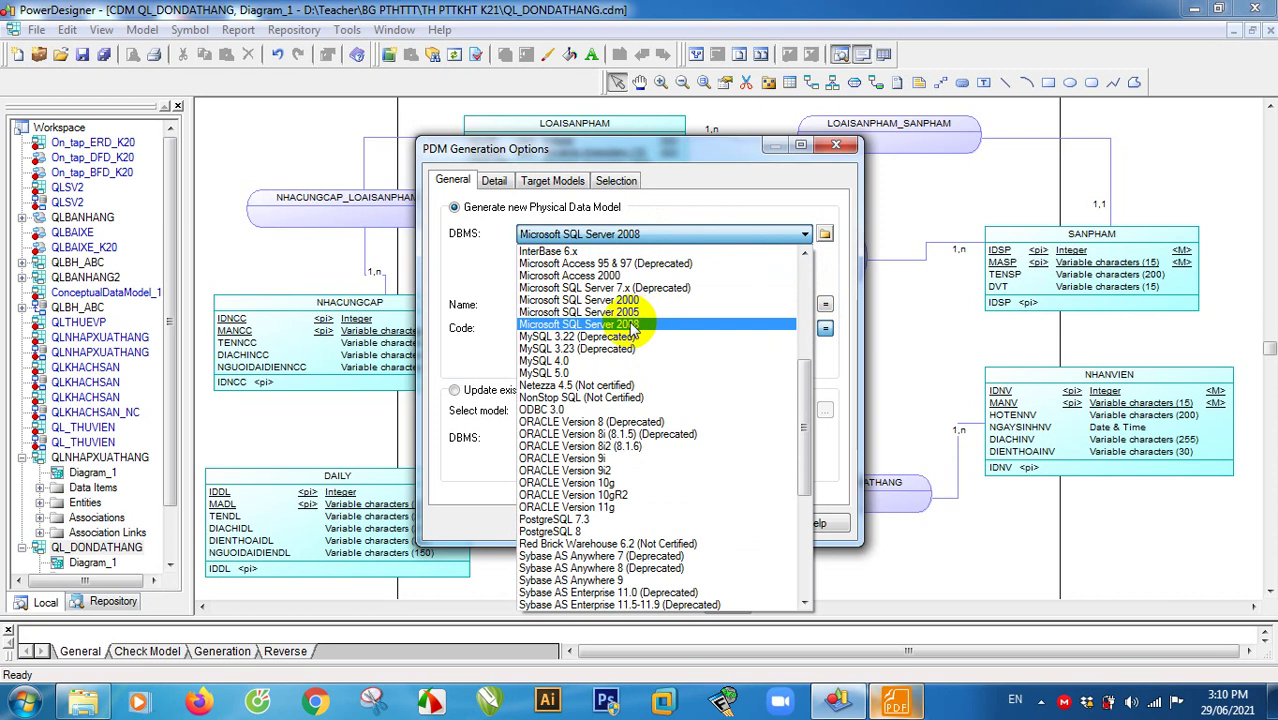
left_click(630, 326)
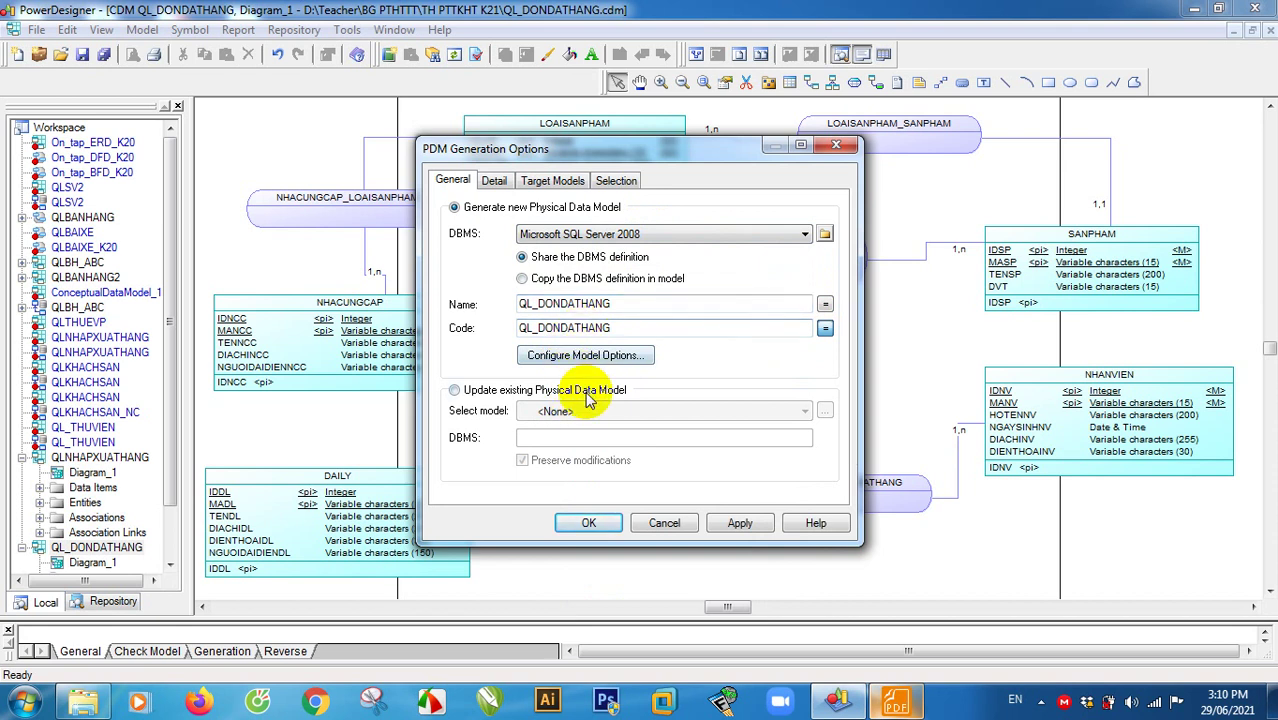
left_click(578, 521)
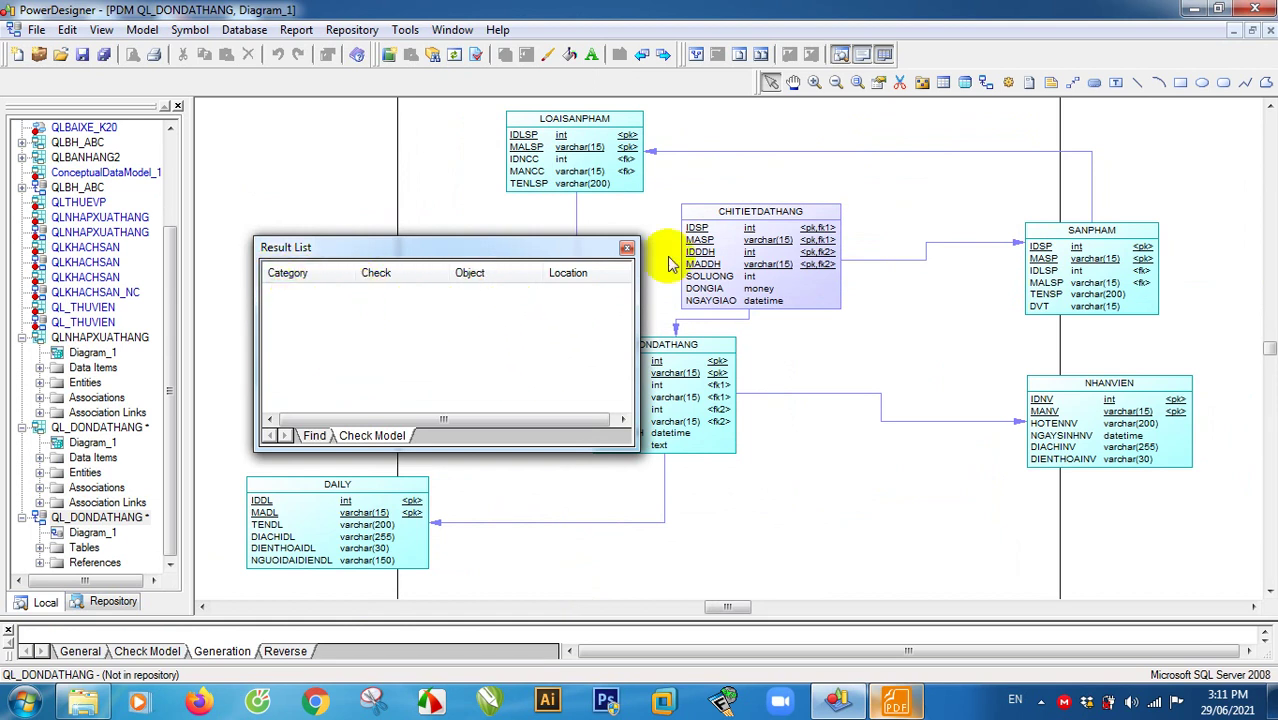
Step: Close the check results list and spread out the CHITIETDATHANG and DONDATHANG tables so their reference lines are easier to follow
left_click(626, 248)
left_click_drag(768, 250, 812, 239)
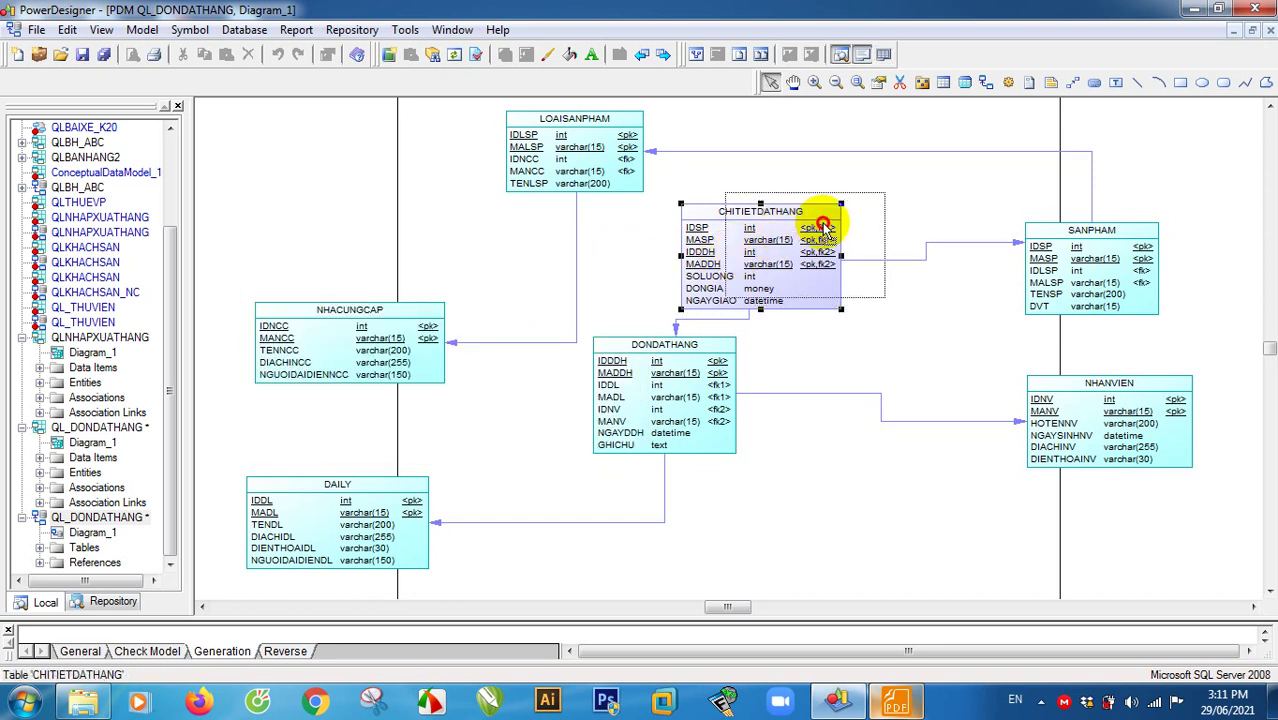
left_click_drag(675, 400, 699, 435)
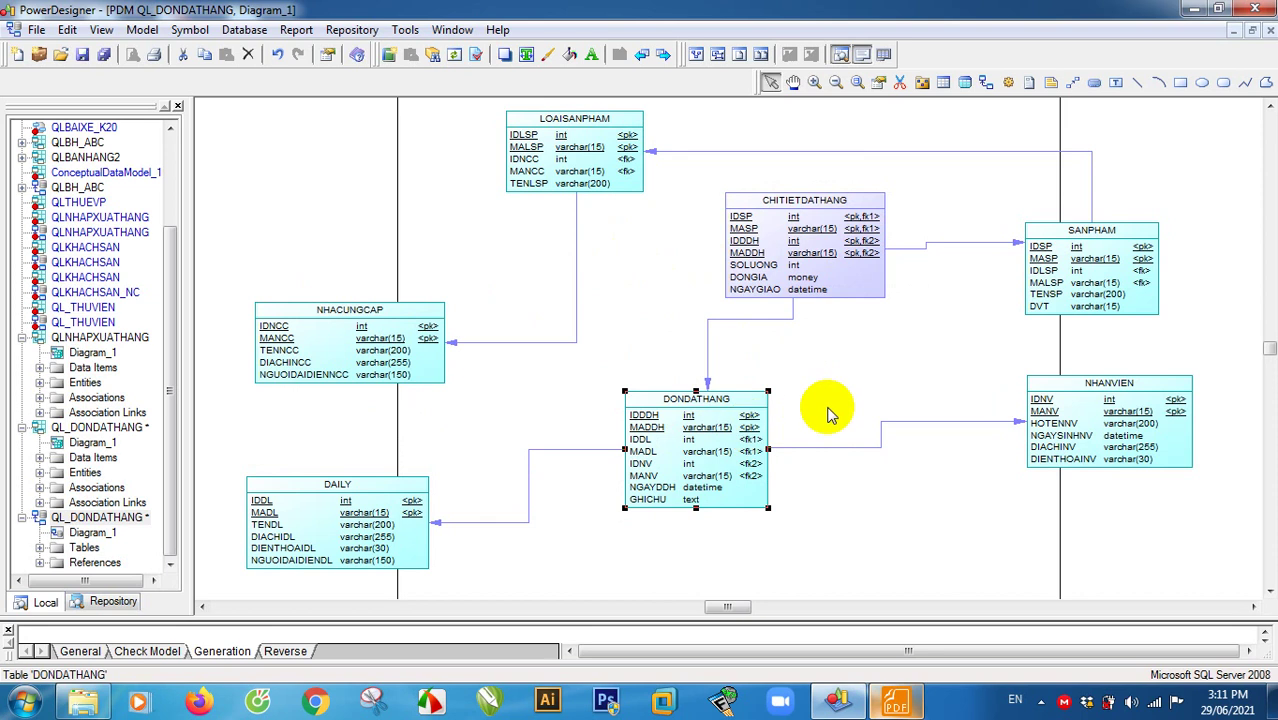
left_click(826, 406)
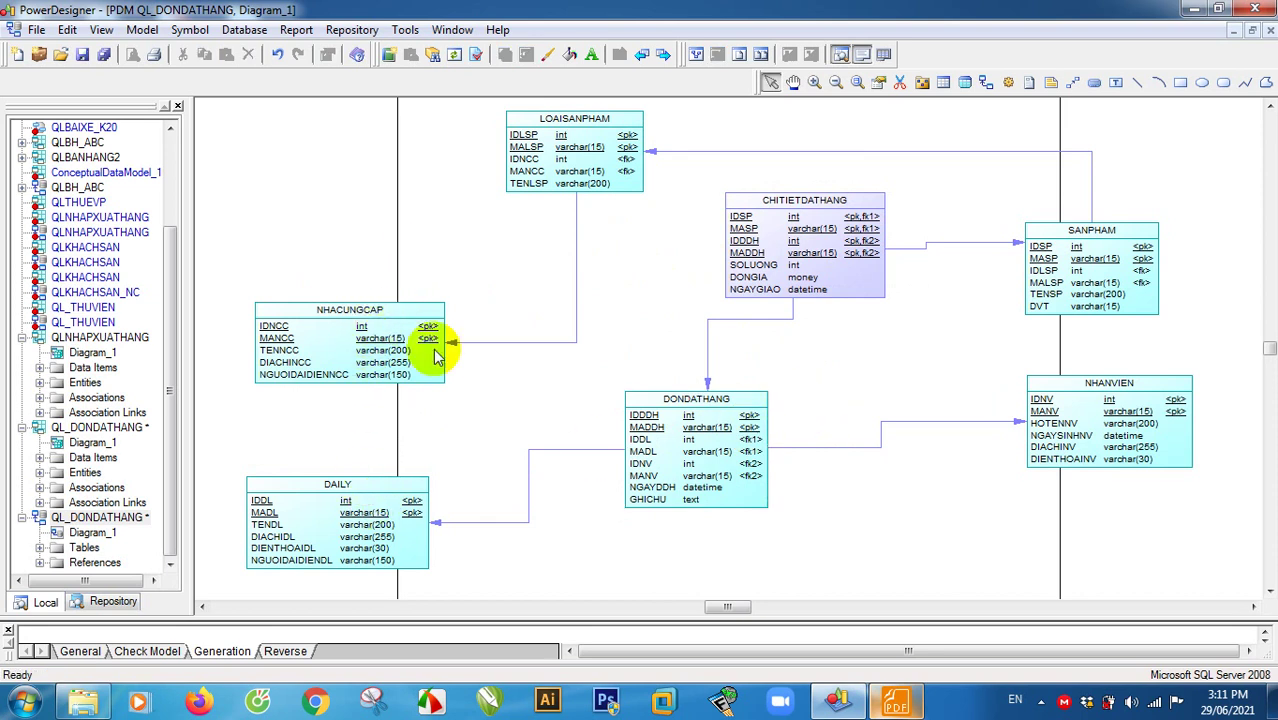
Step: Examine the keys and references of the LOAISANPHAM, SANPHAM, DAILY, NHANVIEN, DONDATHANG and CHITIETDATHANG tables
left_click(566, 145)
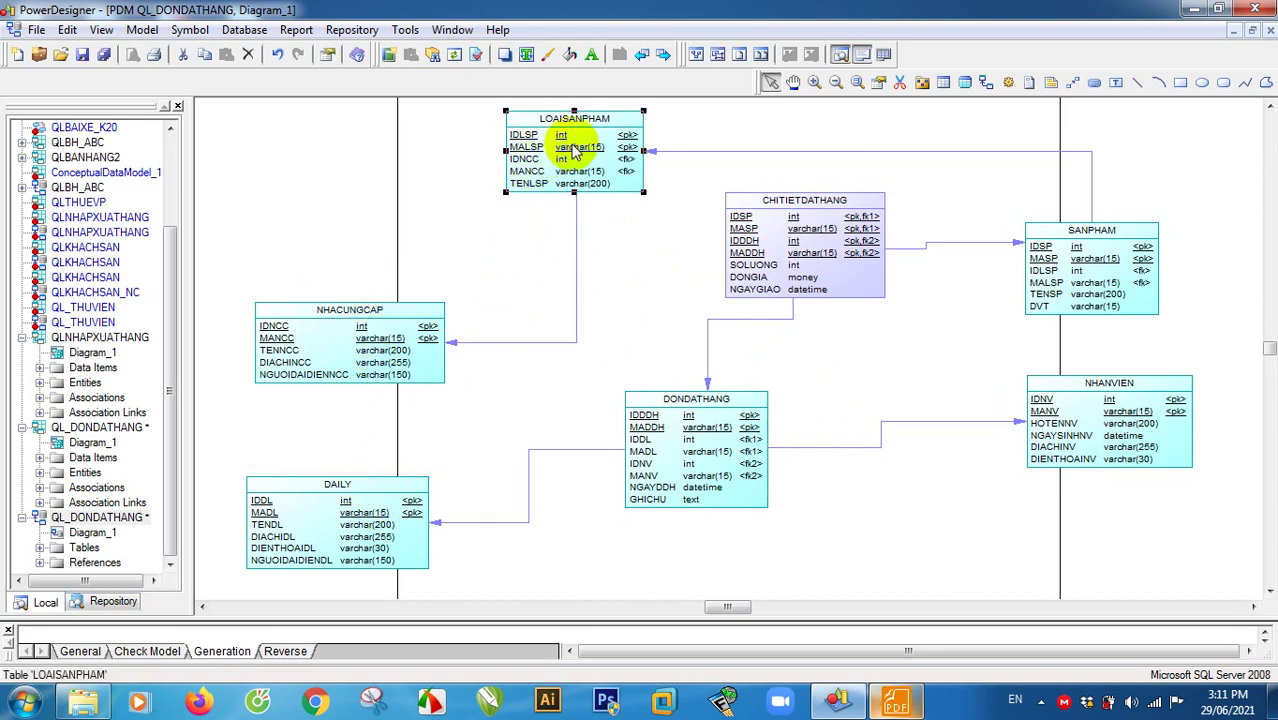
left_click(1118, 254)
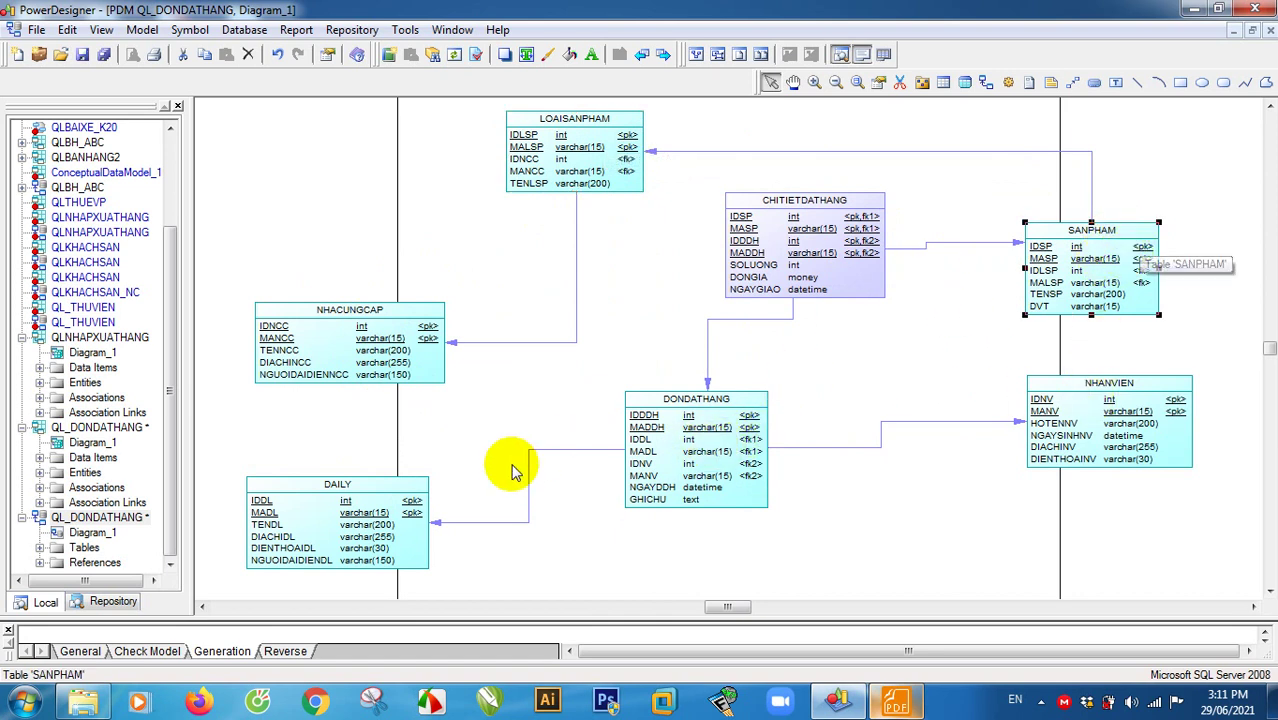
left_click(376, 512)
left_click(645, 465)
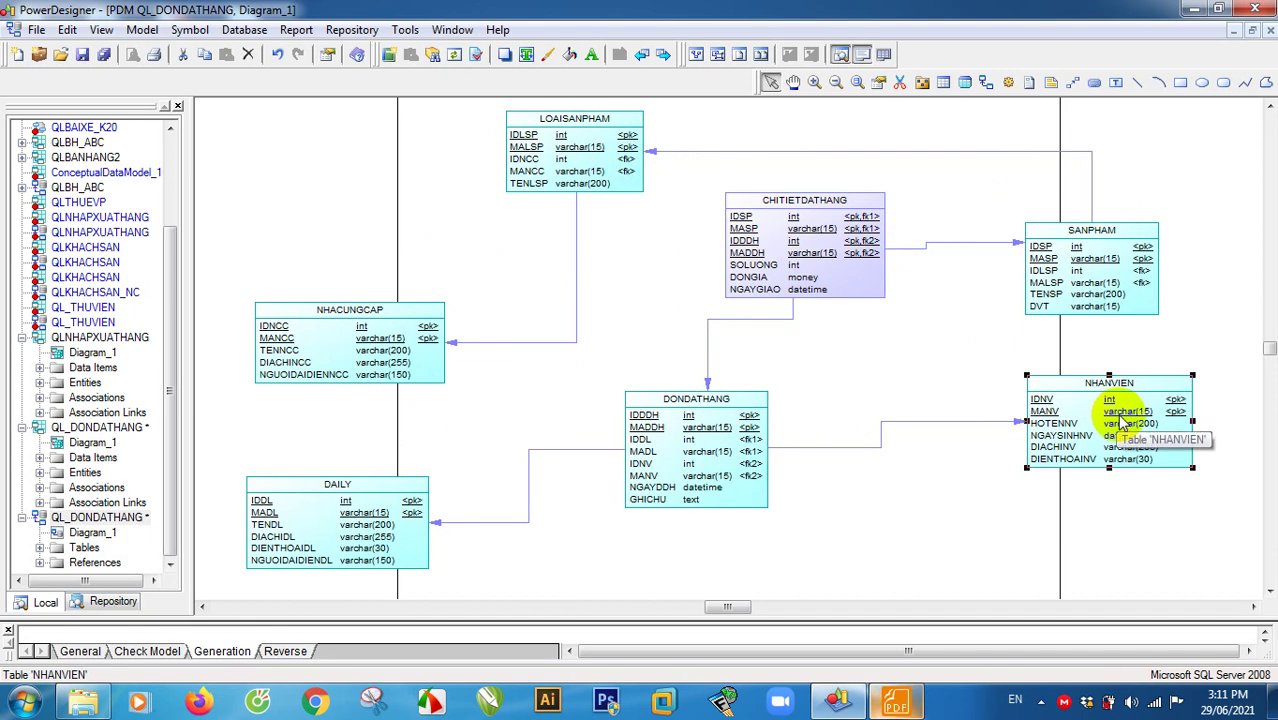
left_click(662, 468)
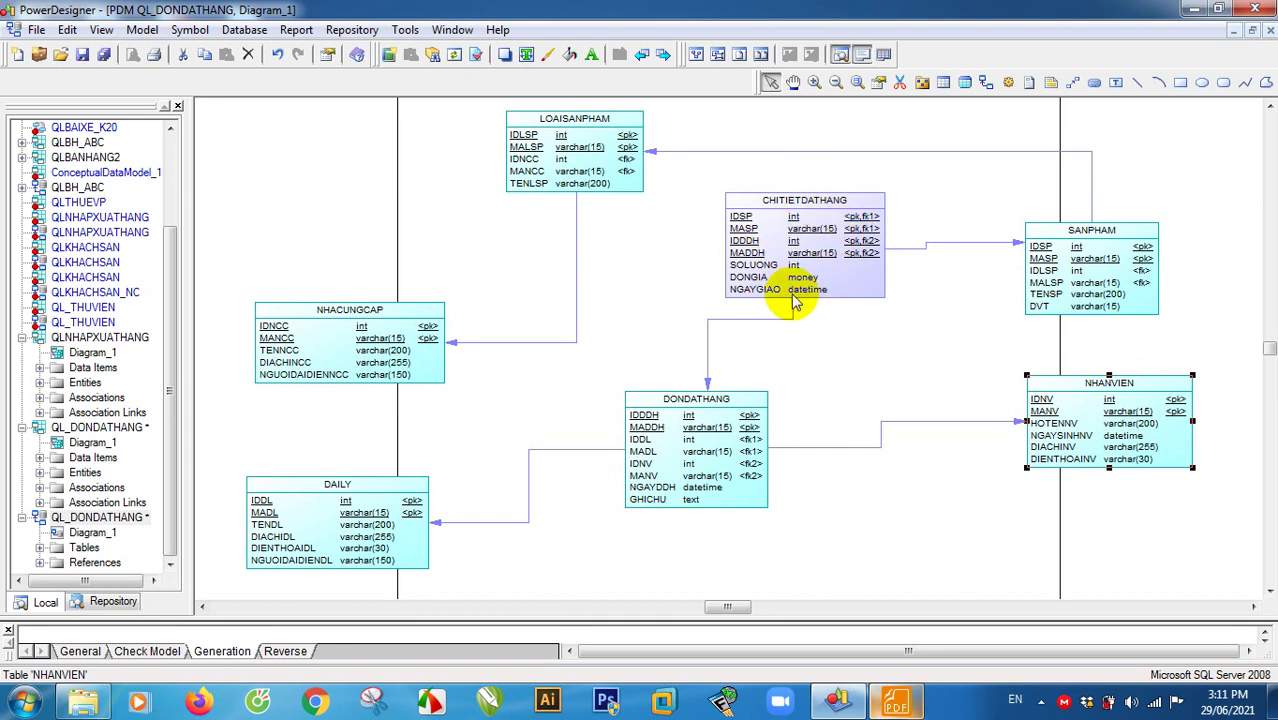
left_click(745, 410)
left_click(793, 262)
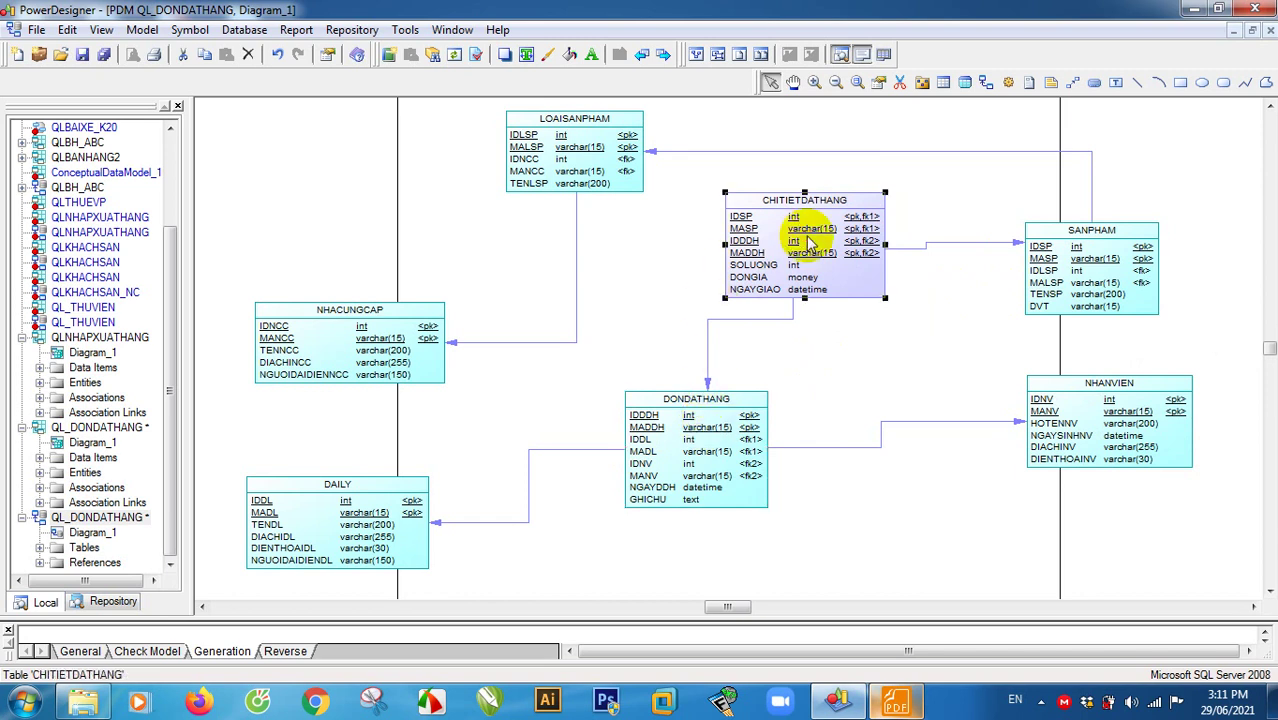
left_click(846, 350)
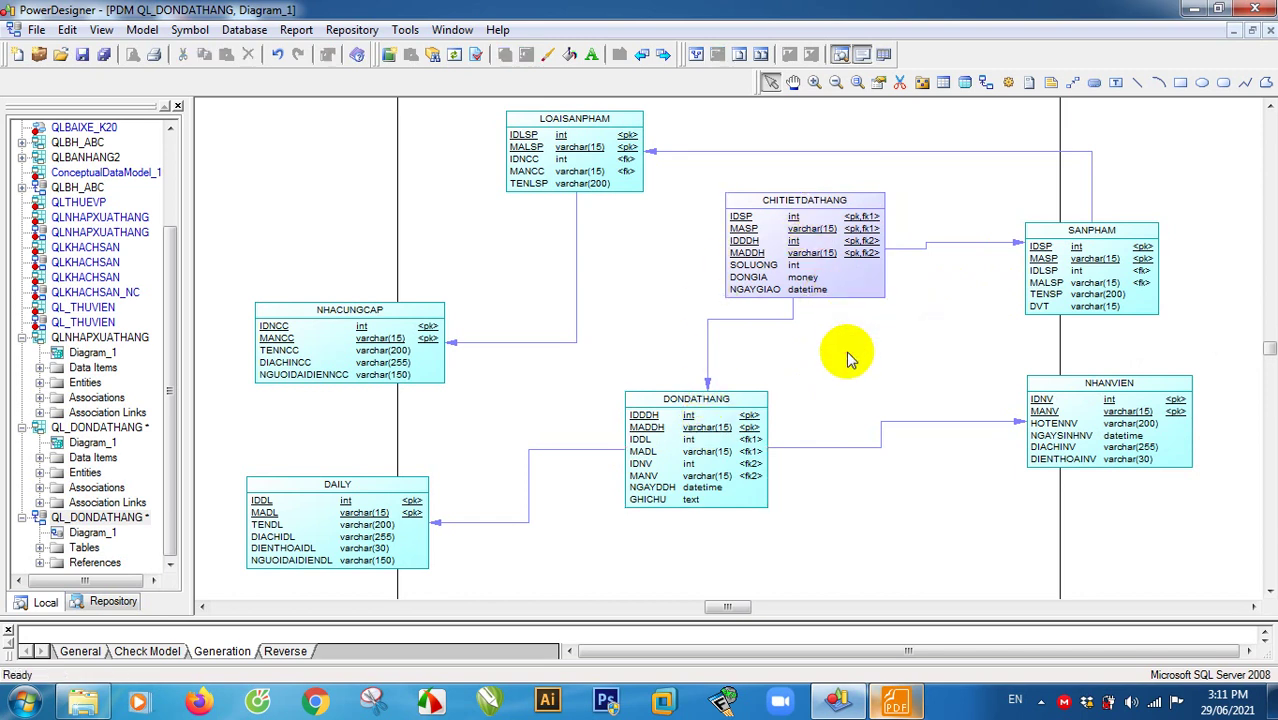
Step: Save the physical data model as QL_DONDATHANG in the TH PTTKHT K21 folder
left_click(82, 54)
left_click(730, 416)
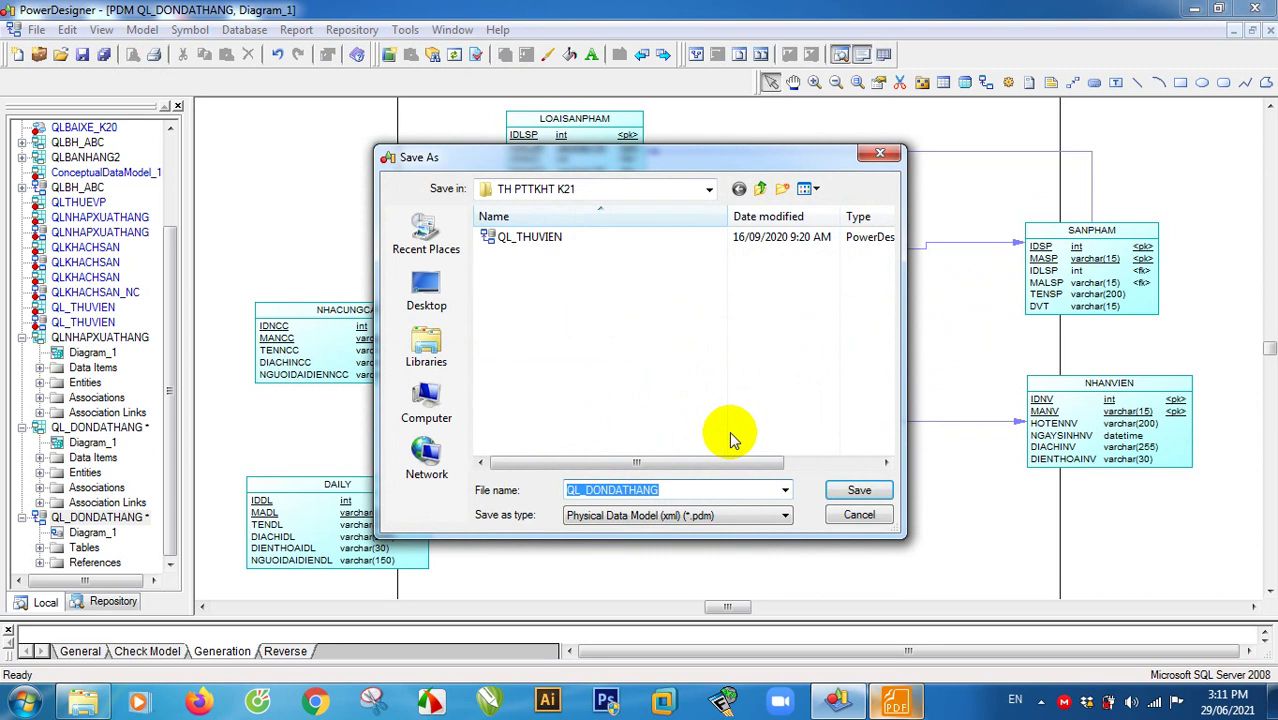
left_click(852, 493)
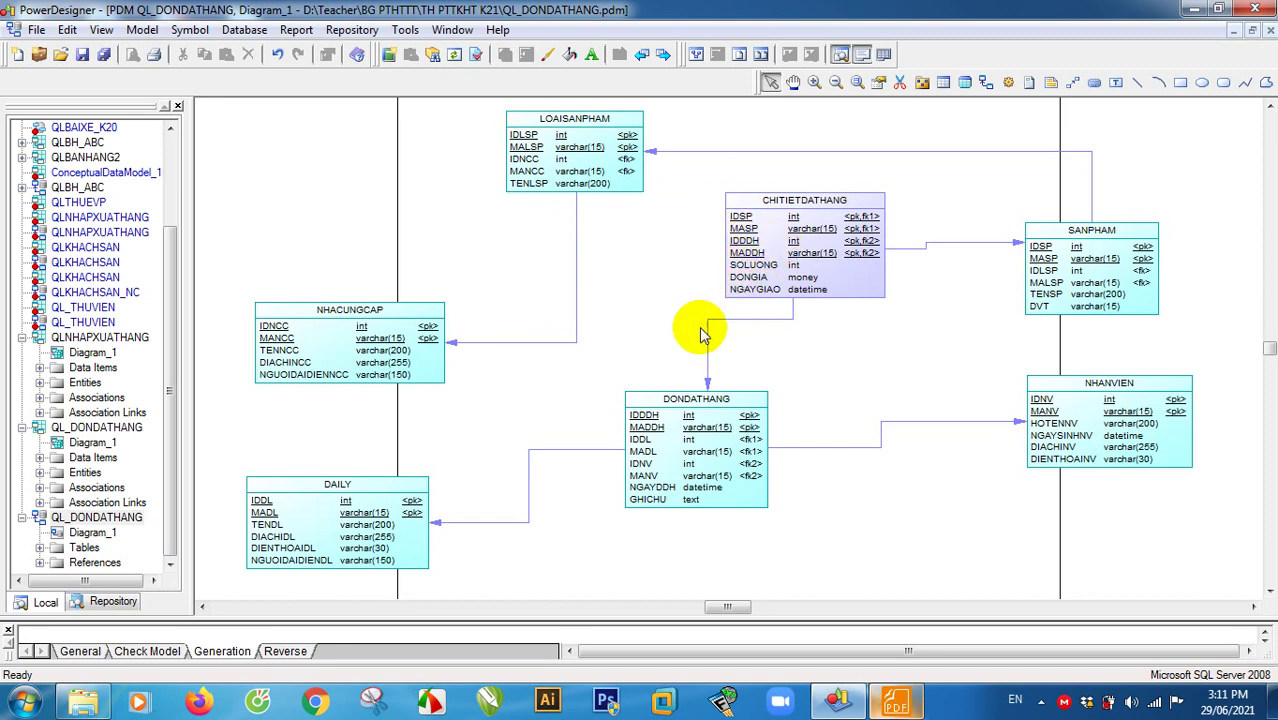
Step: Compare the physical tables with the company order management entity list in the Foxit Reader PDF, and return to PowerDesigner
left_click(895, 703)
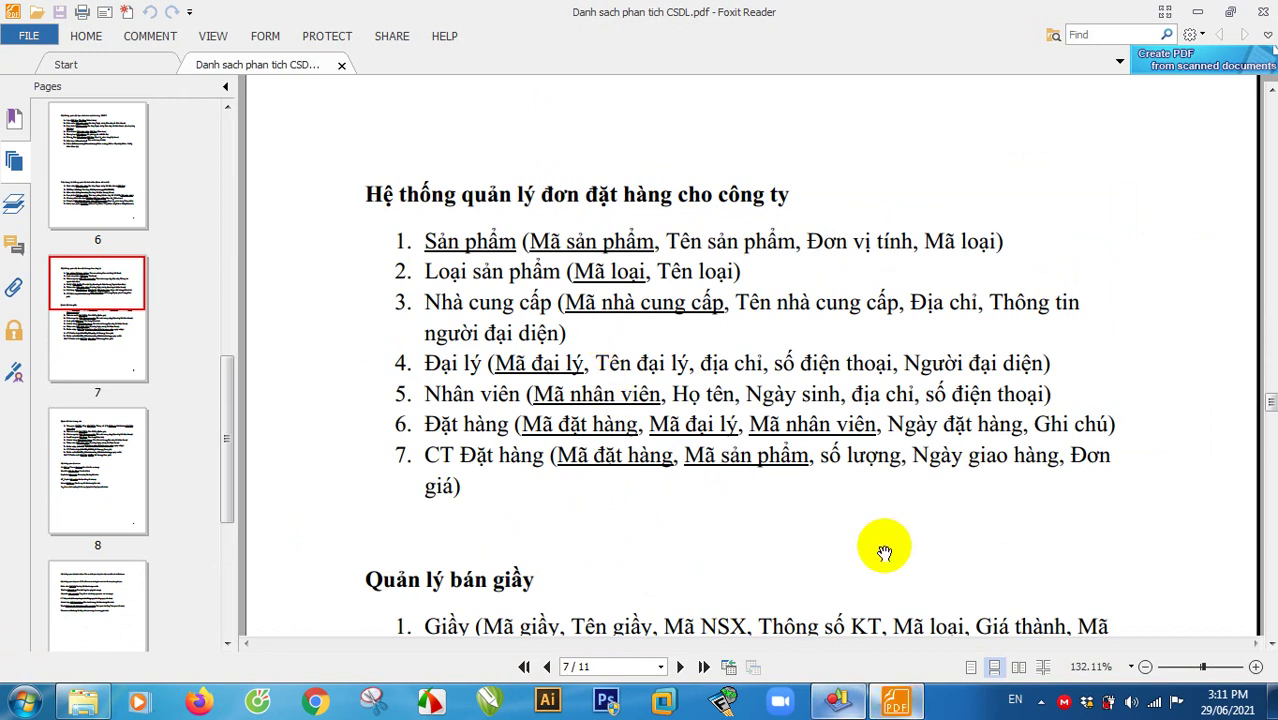
left_click(895, 703)
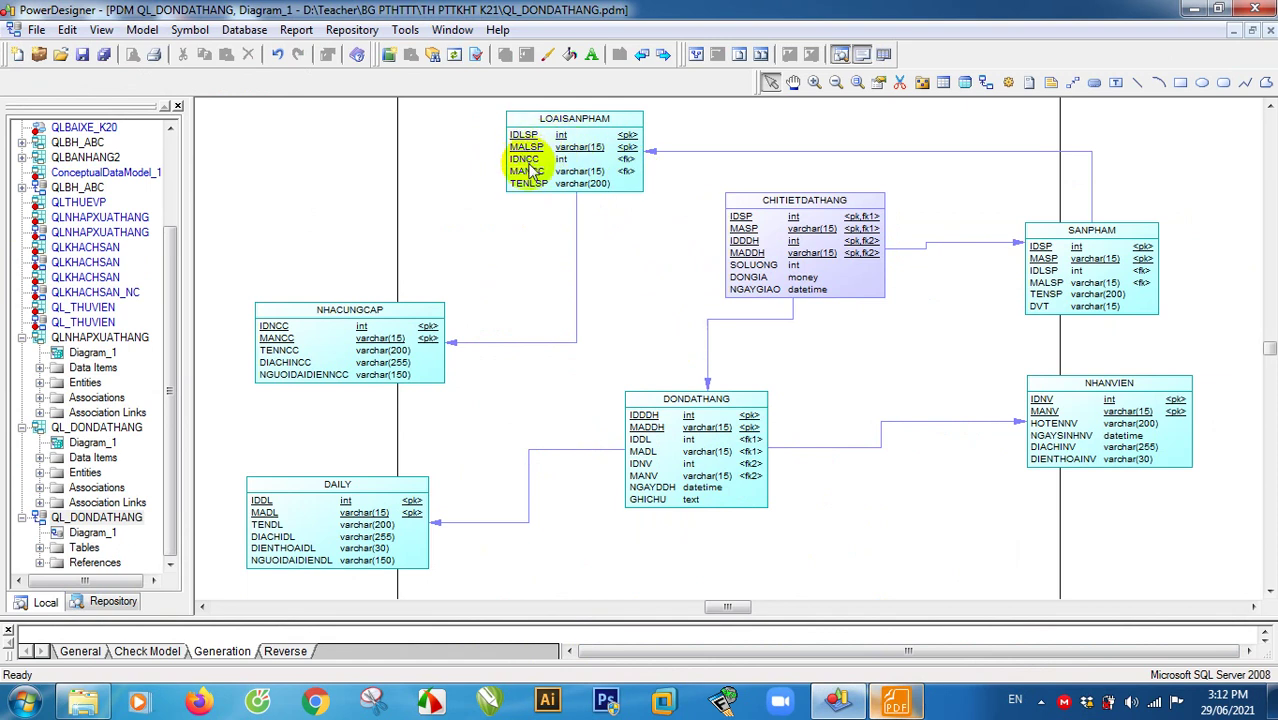
left_click(921, 704)
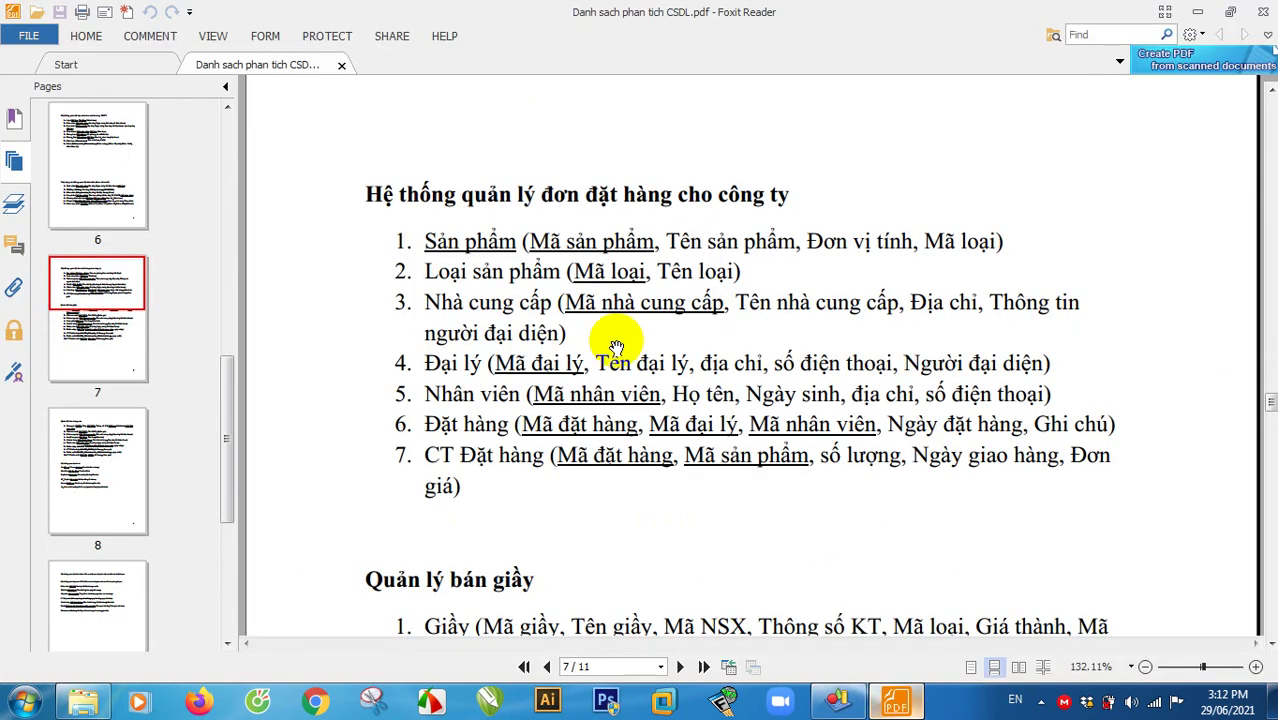
left_click(903, 708)
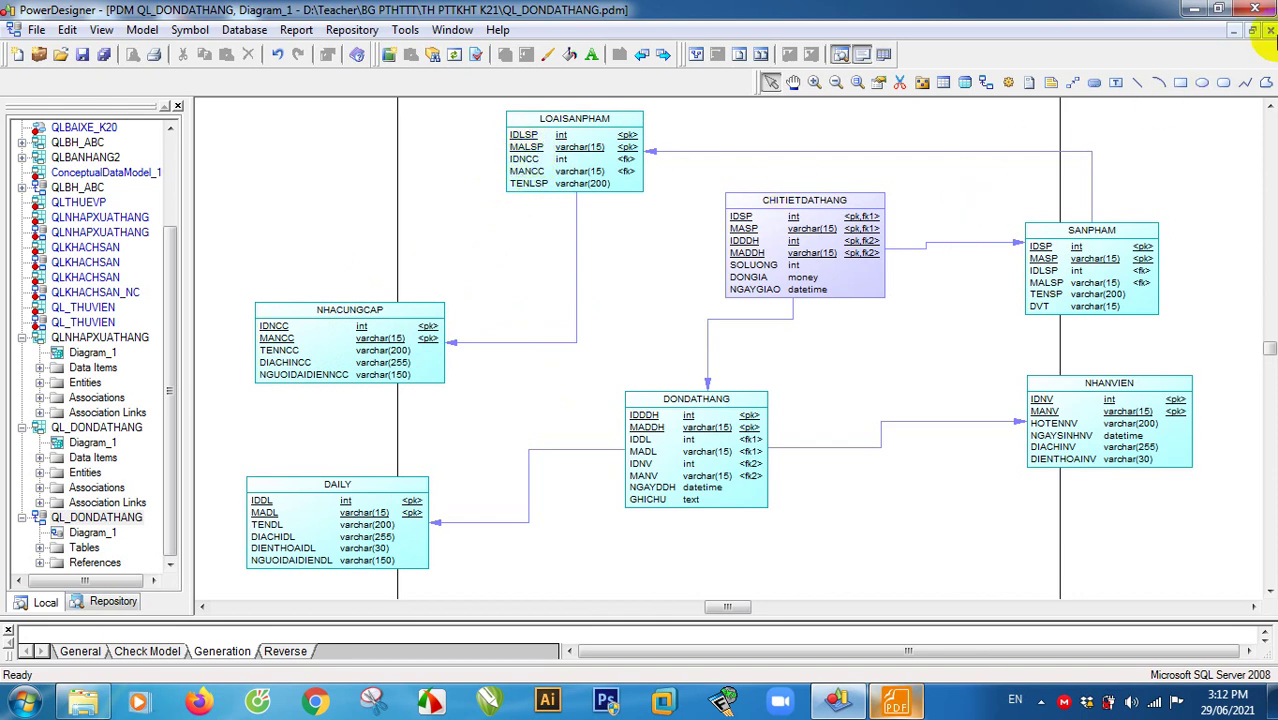
Step: Close the physical diagram to get back to the QL_DONDATHANG conceptual diagram
left_click(1270, 31)
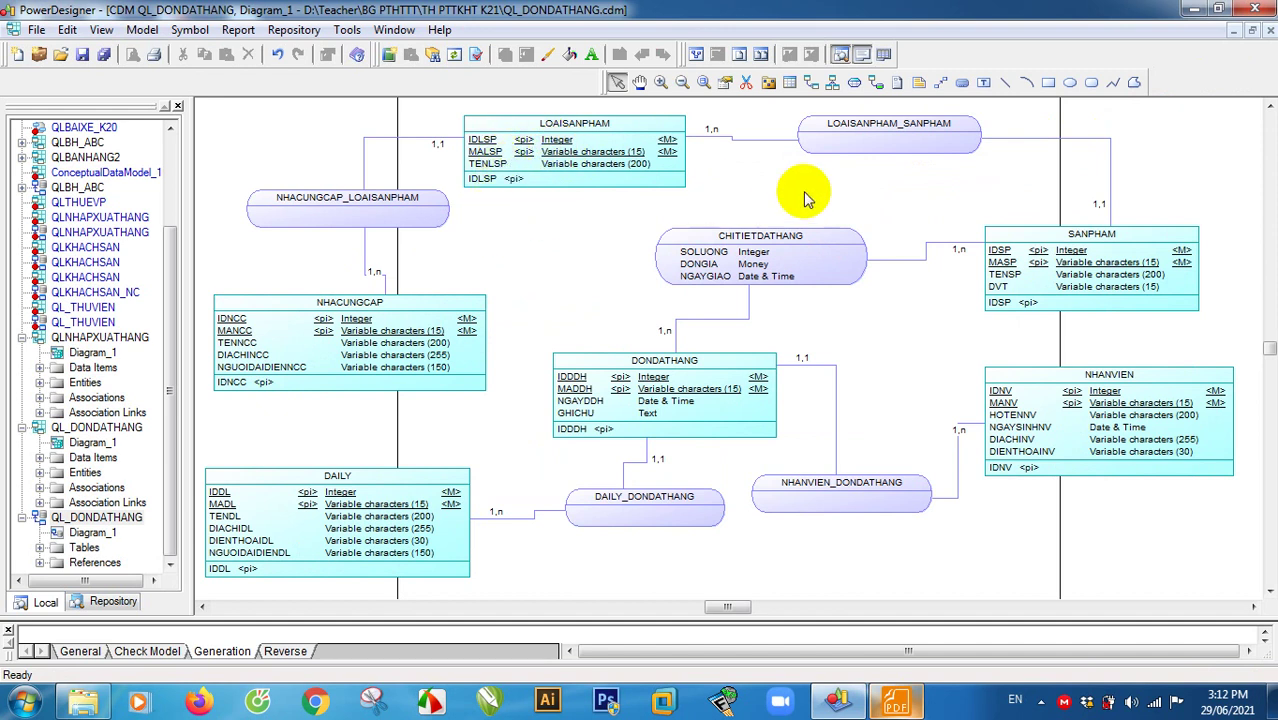
left_click(543, 135)
left_click(555, 222)
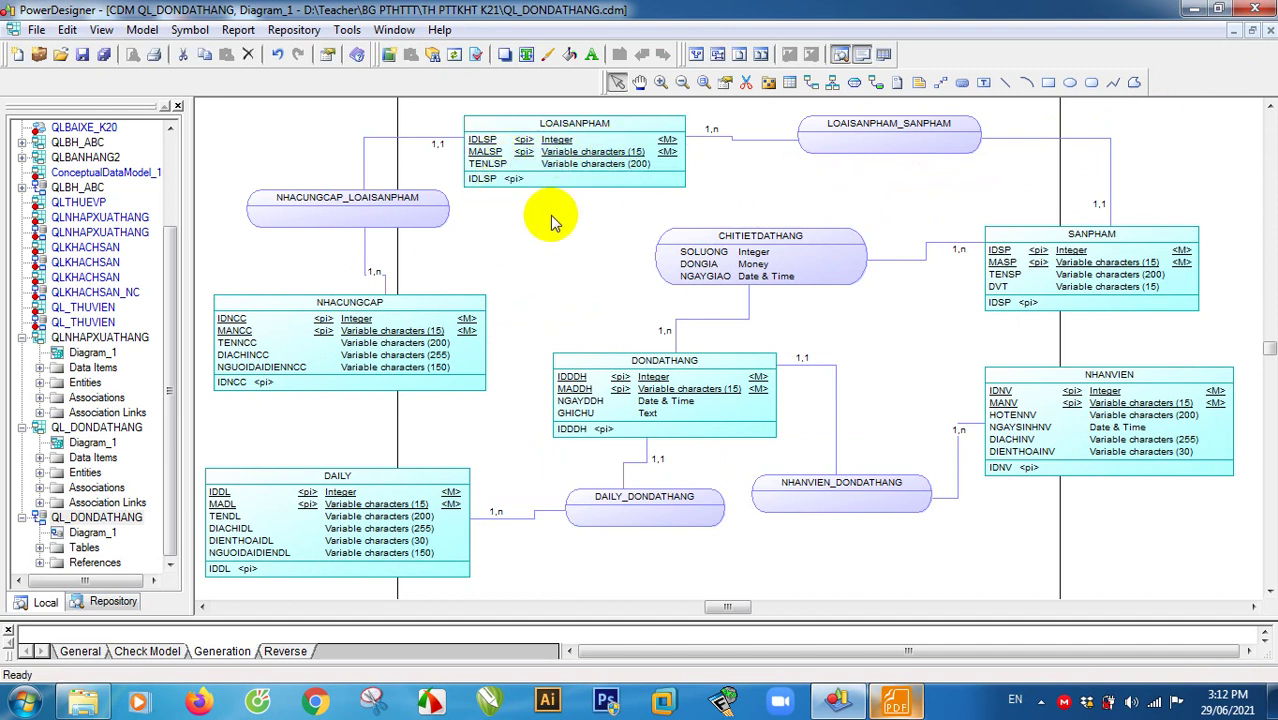
double_click(542, 157)
left_click(479, 193)
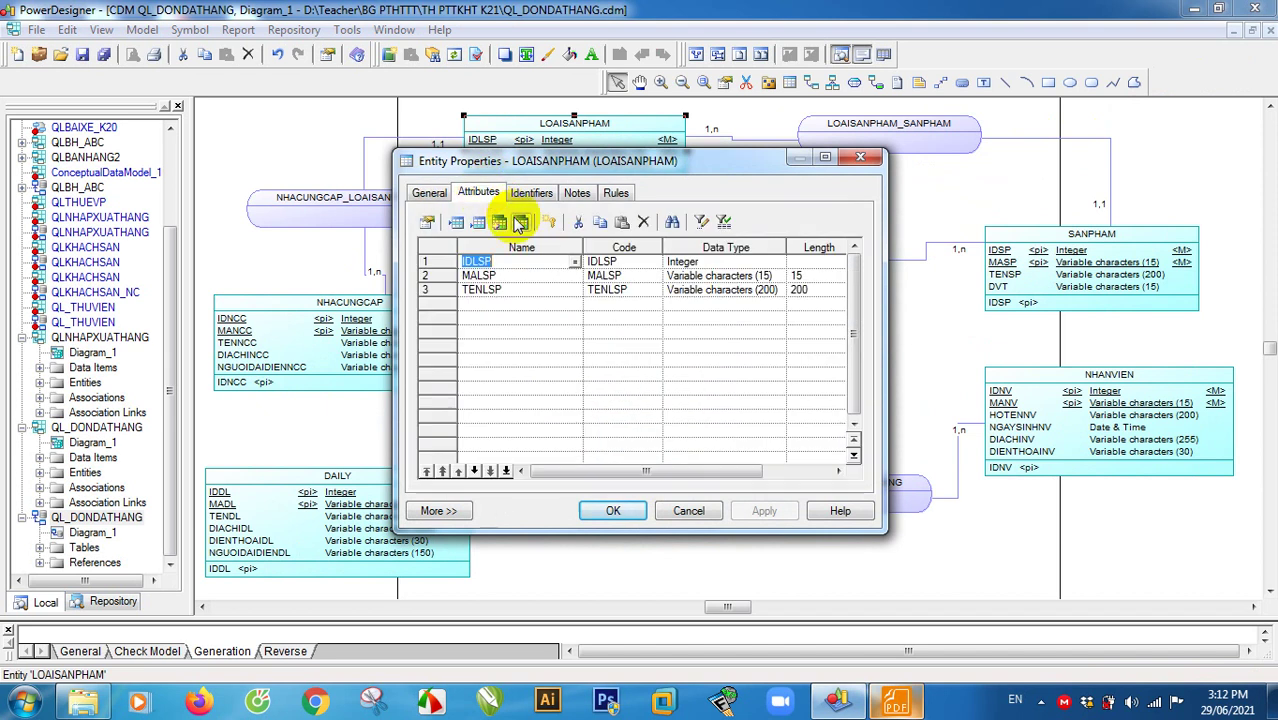
left_click_drag(650, 471, 736, 470)
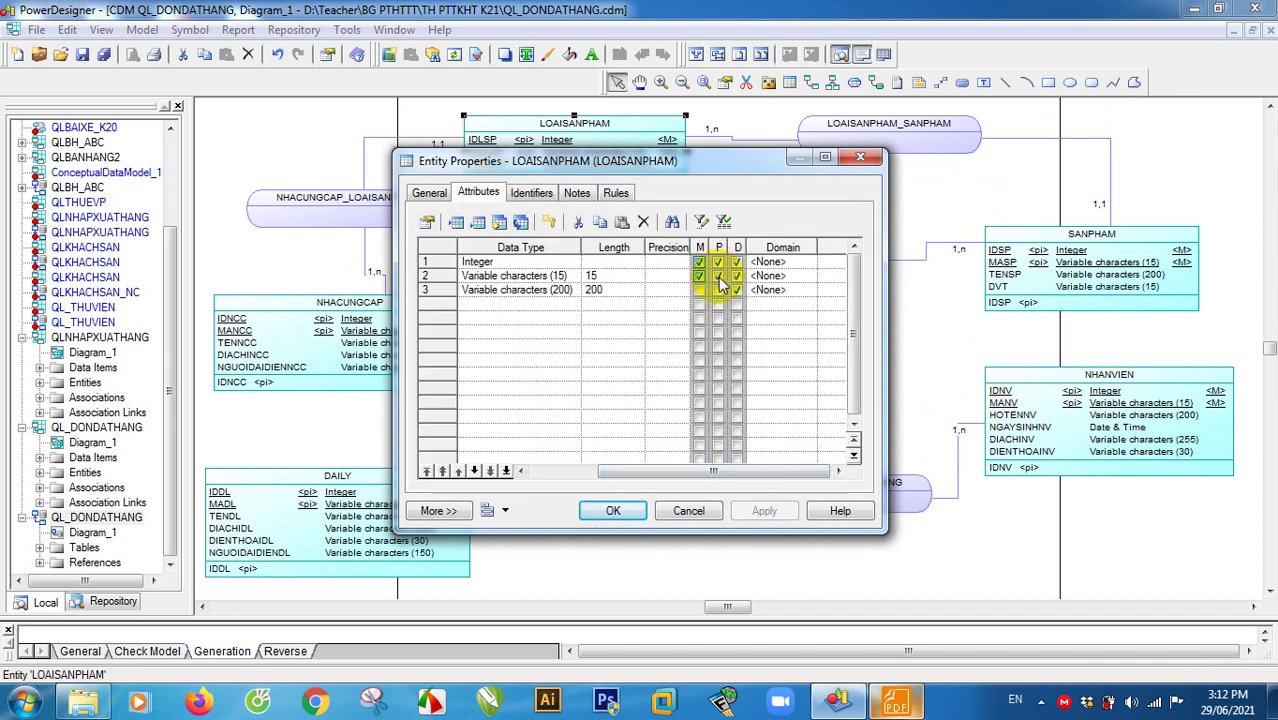
left_click(698, 276)
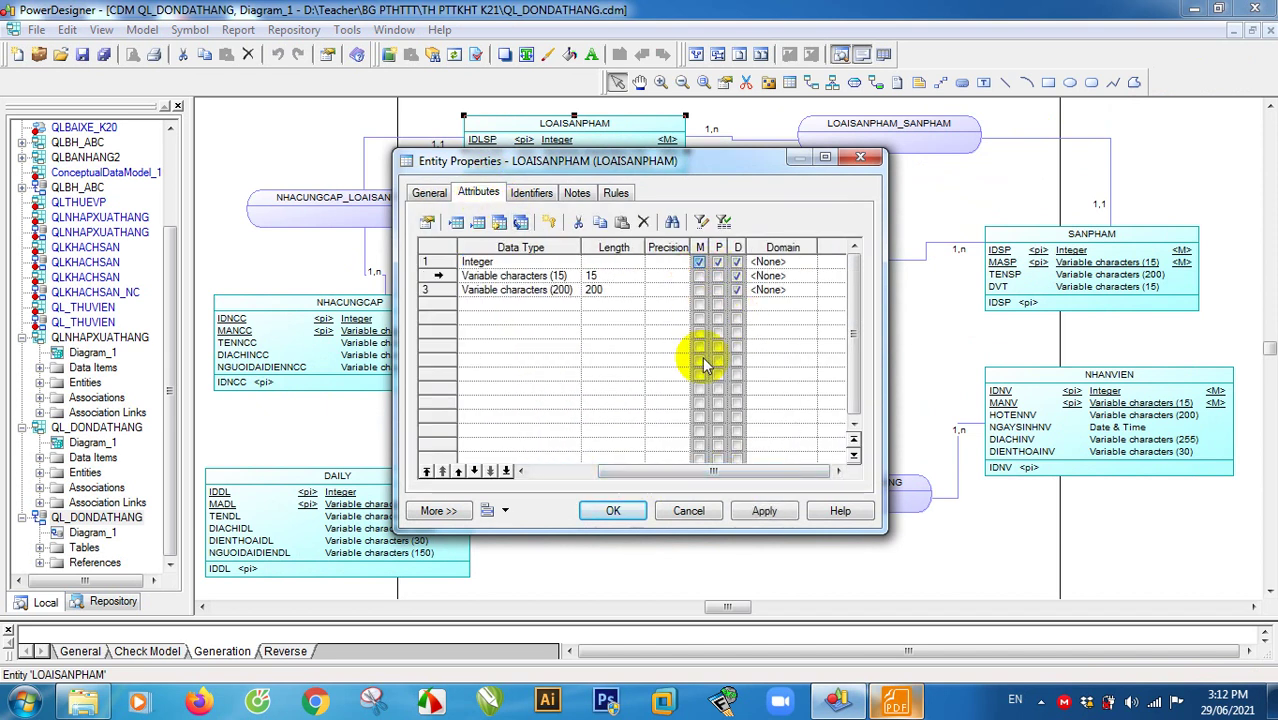
left_click_drag(699, 471, 538, 482)
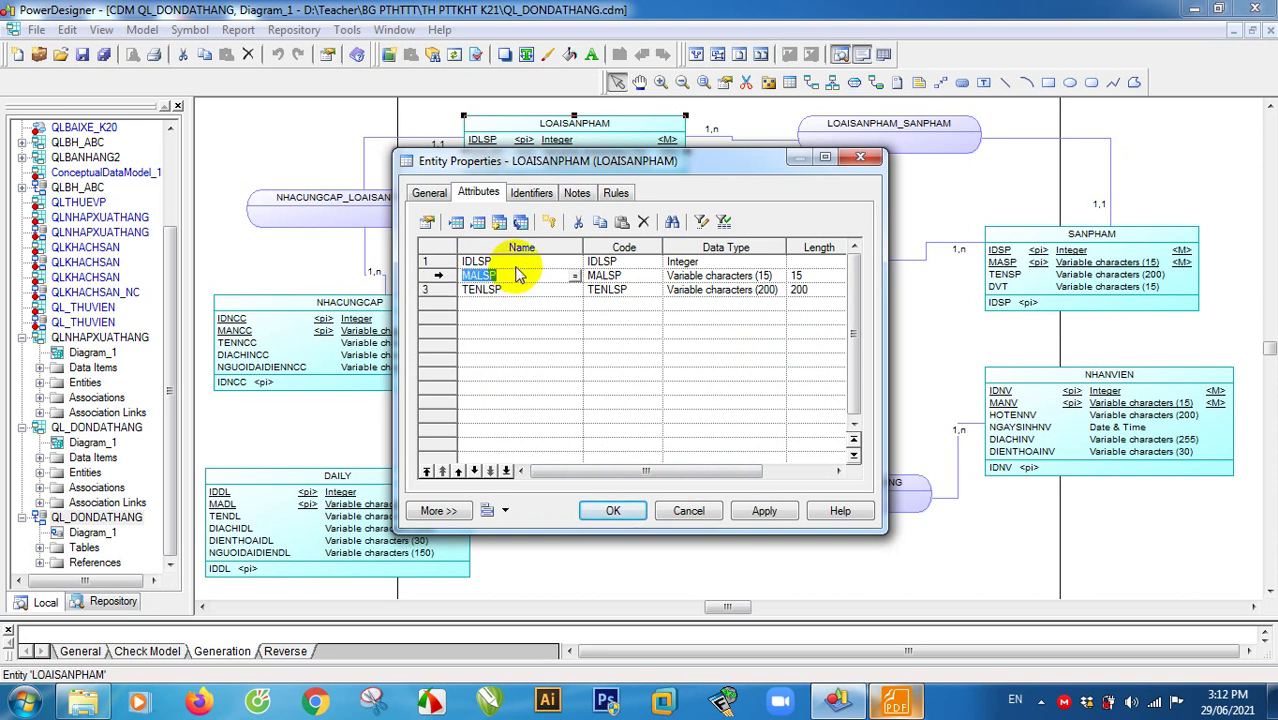
left_click_drag(593, 471, 713, 479)
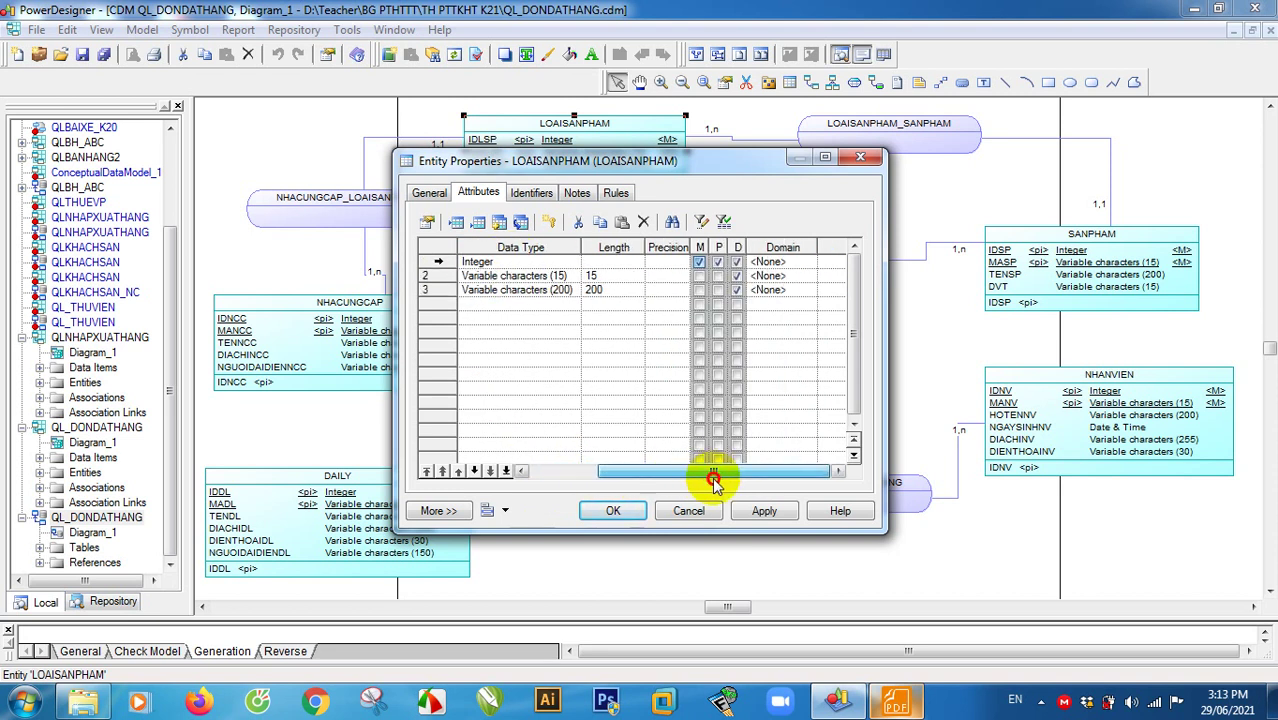
left_click(690, 510)
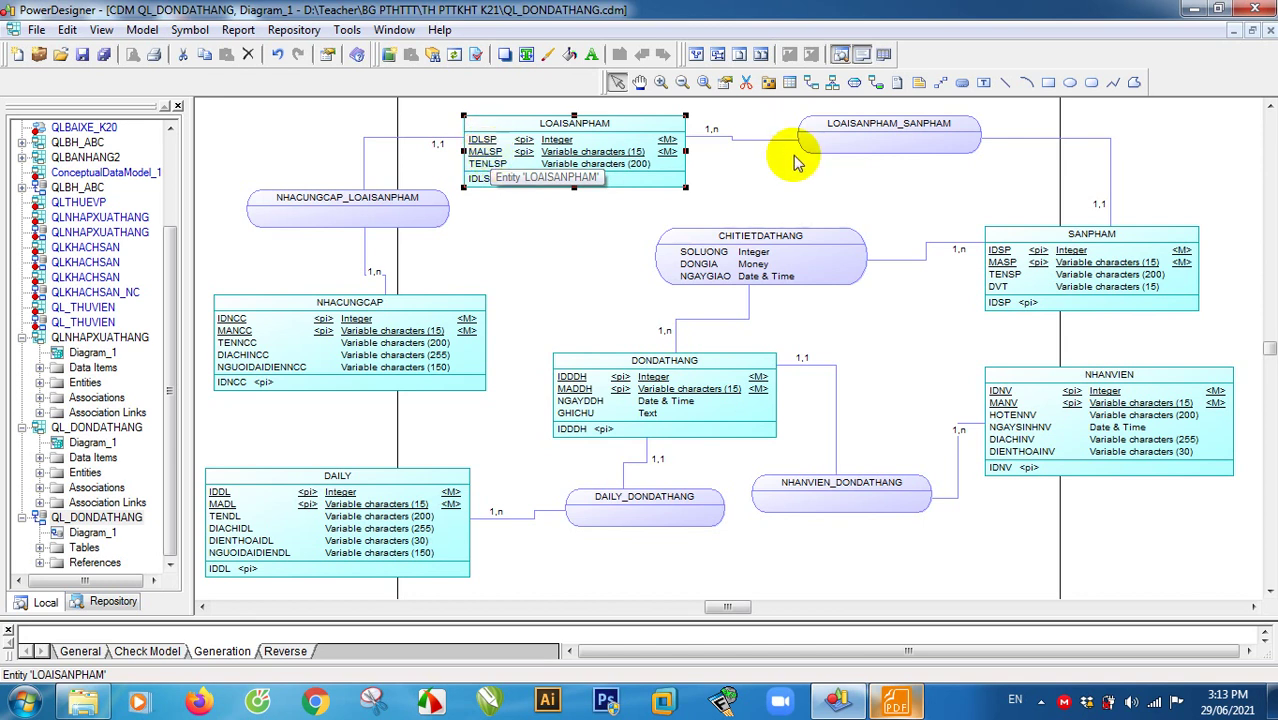
Step: Remove the primary identifier setting from the MALSP attribute of the LOAISANPHAM entity and accept the change
left_click(693, 165)
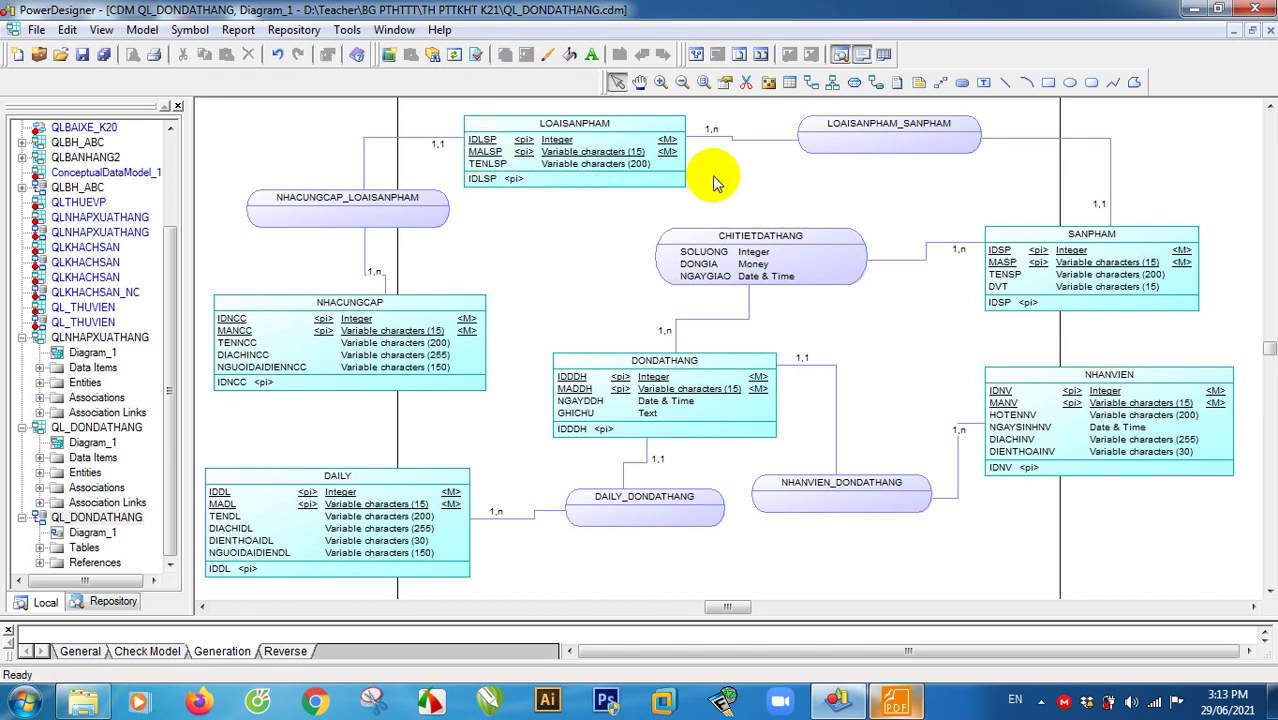
double_click(512, 157)
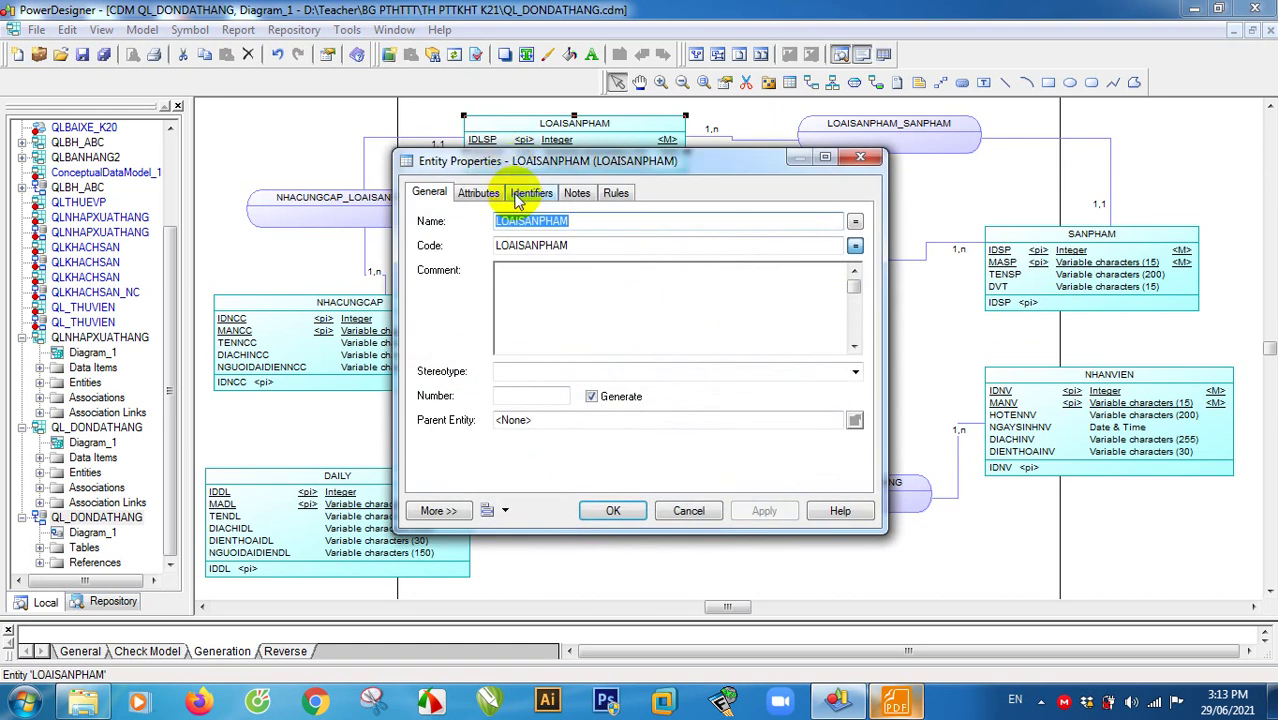
left_click(480, 192)
left_click_drag(599, 470, 669, 470)
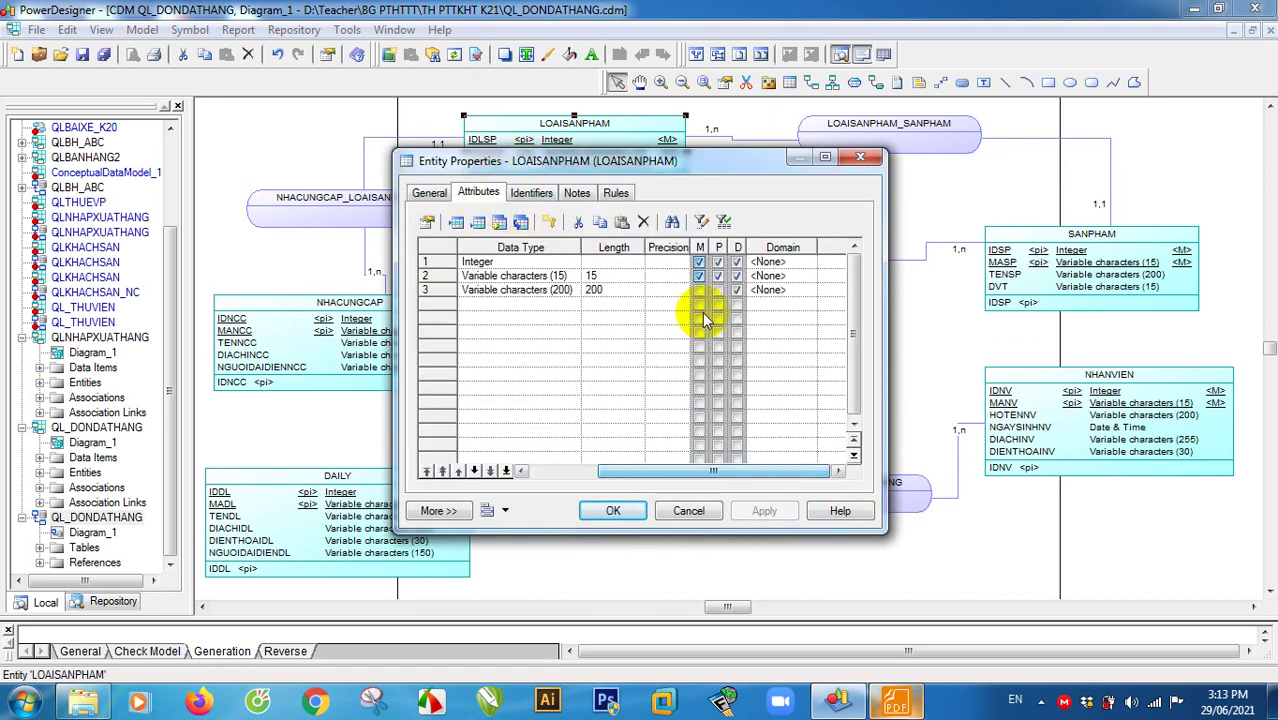
left_click(698, 275)
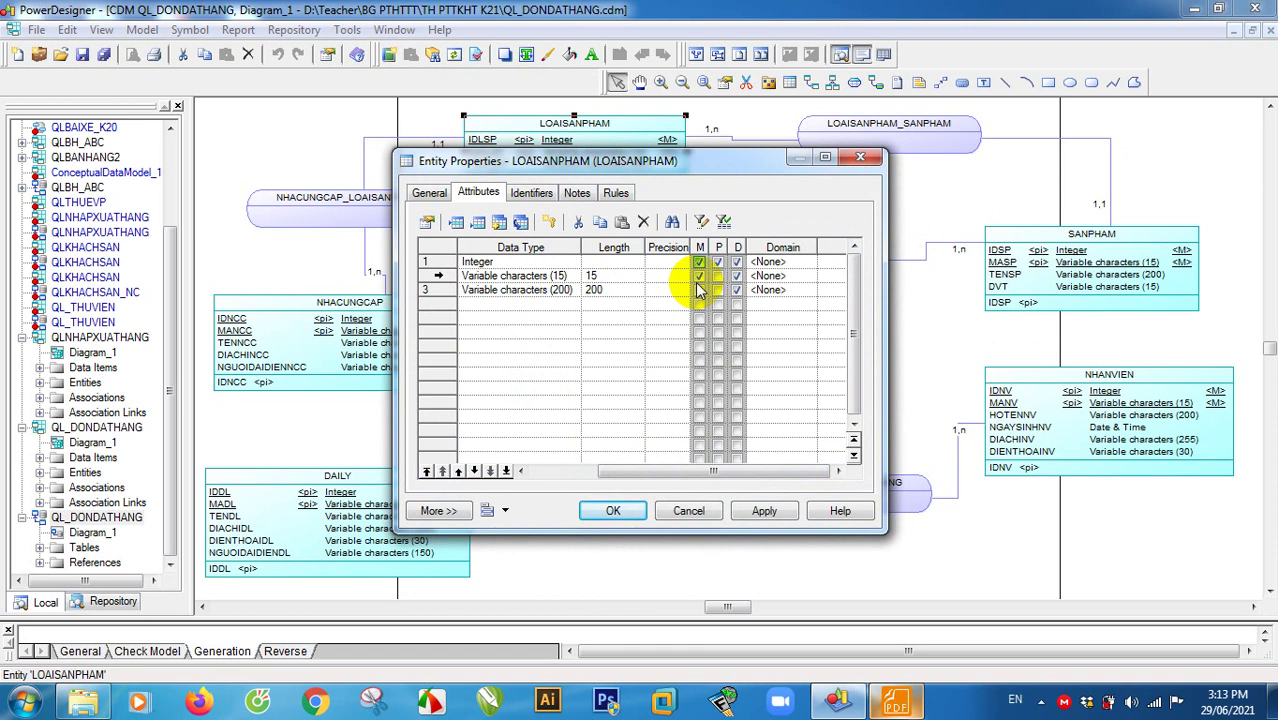
left_click(764, 511)
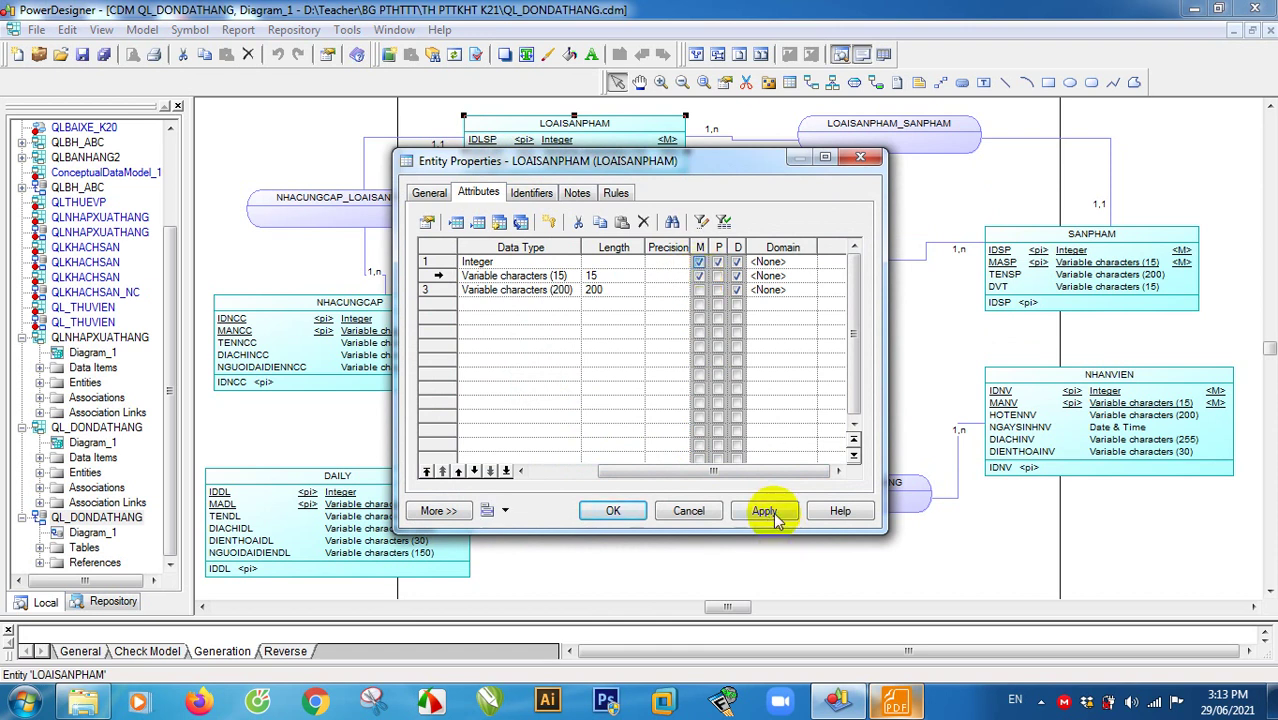
left_click(701, 278)
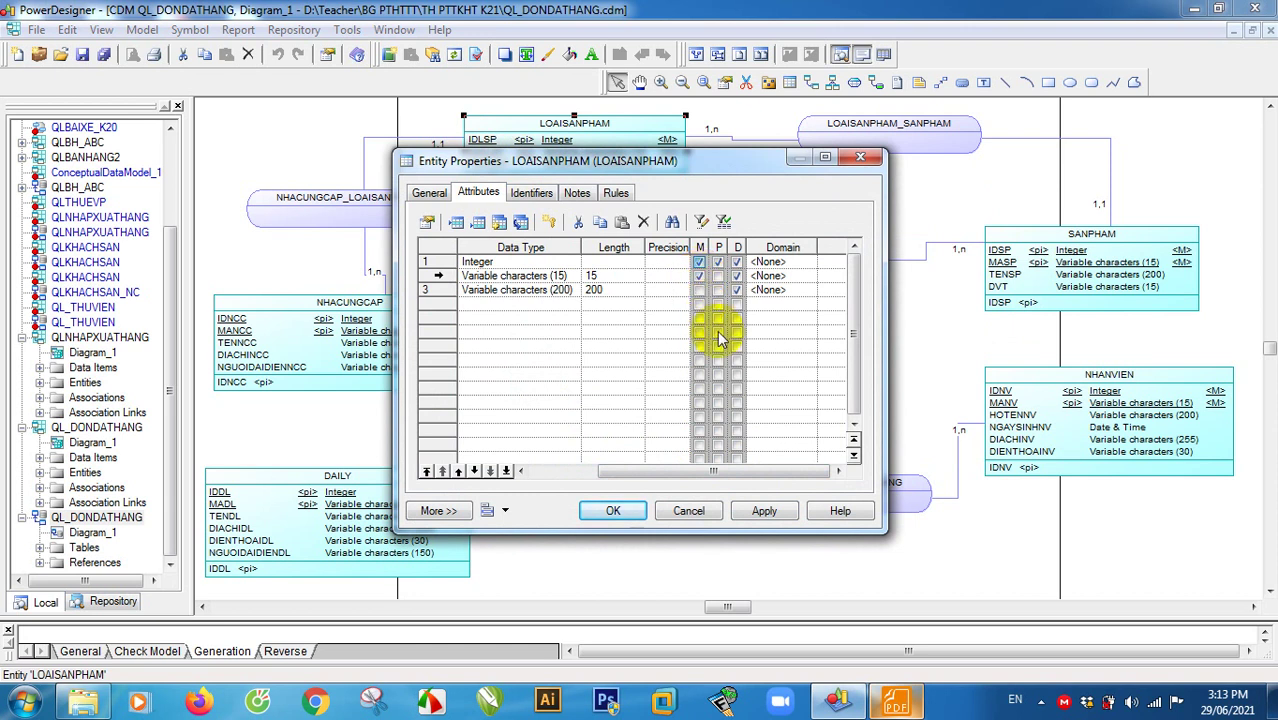
left_click(764, 513)
left_click(613, 511)
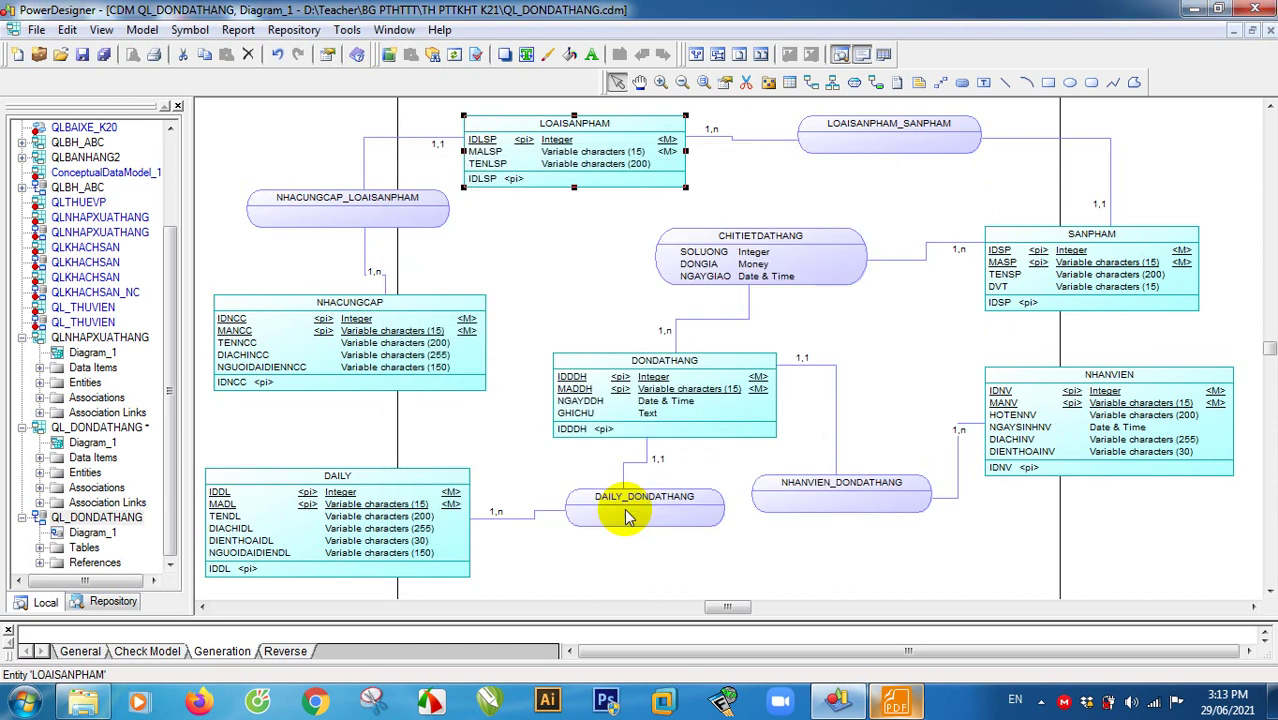
Step: Make the MALSP attribute of the LOAISANPHAM entity non-mandatory and accept the change
double_click(578, 153)
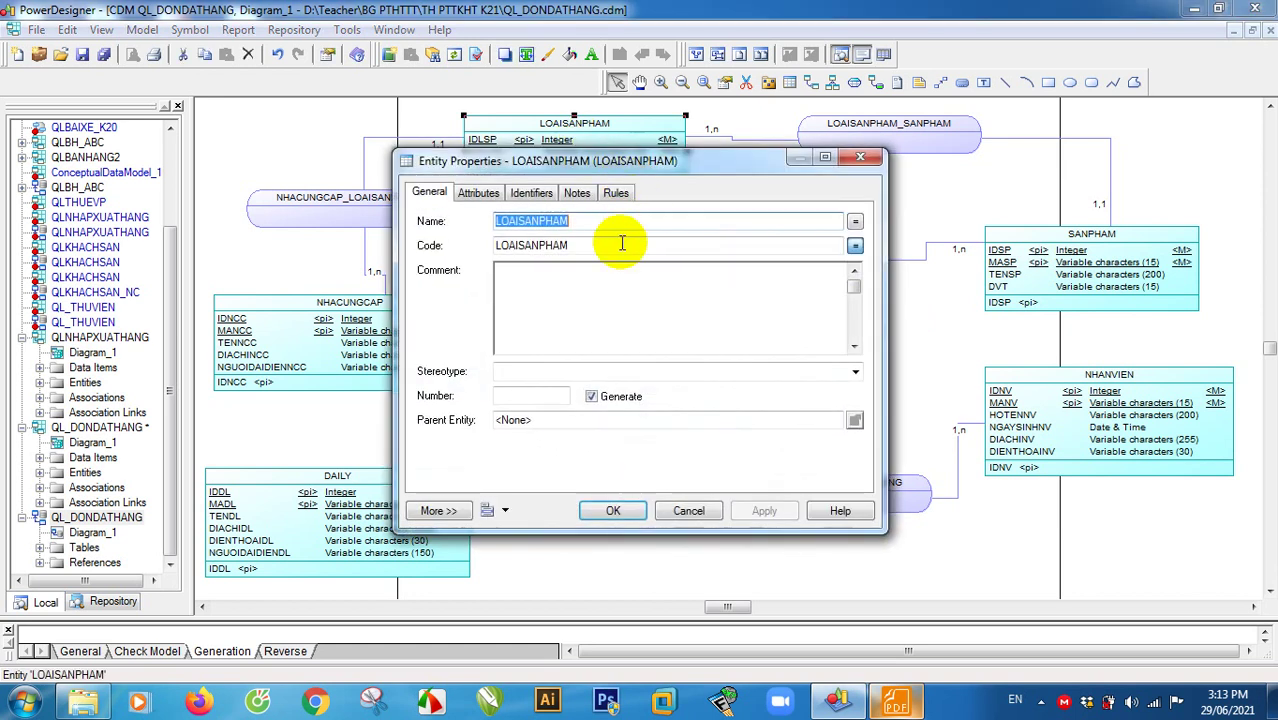
left_click(484, 190)
left_click_drag(632, 478, 807, 408)
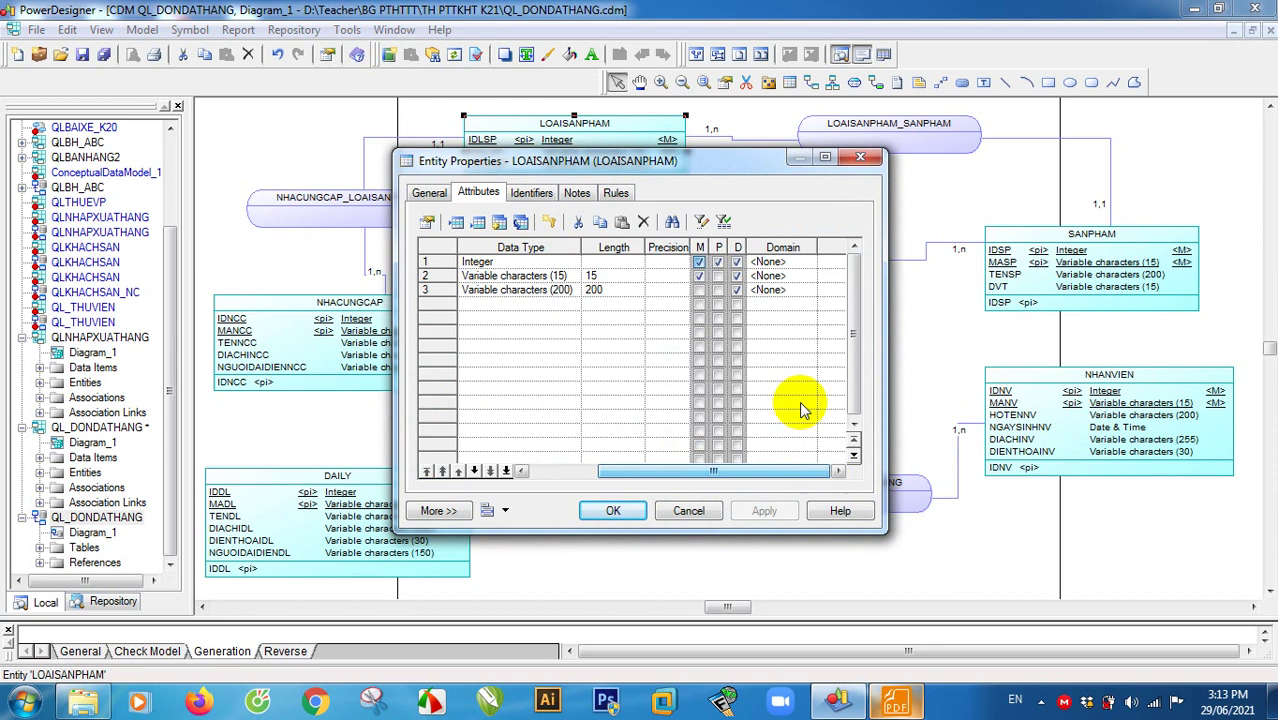
left_click(699, 275)
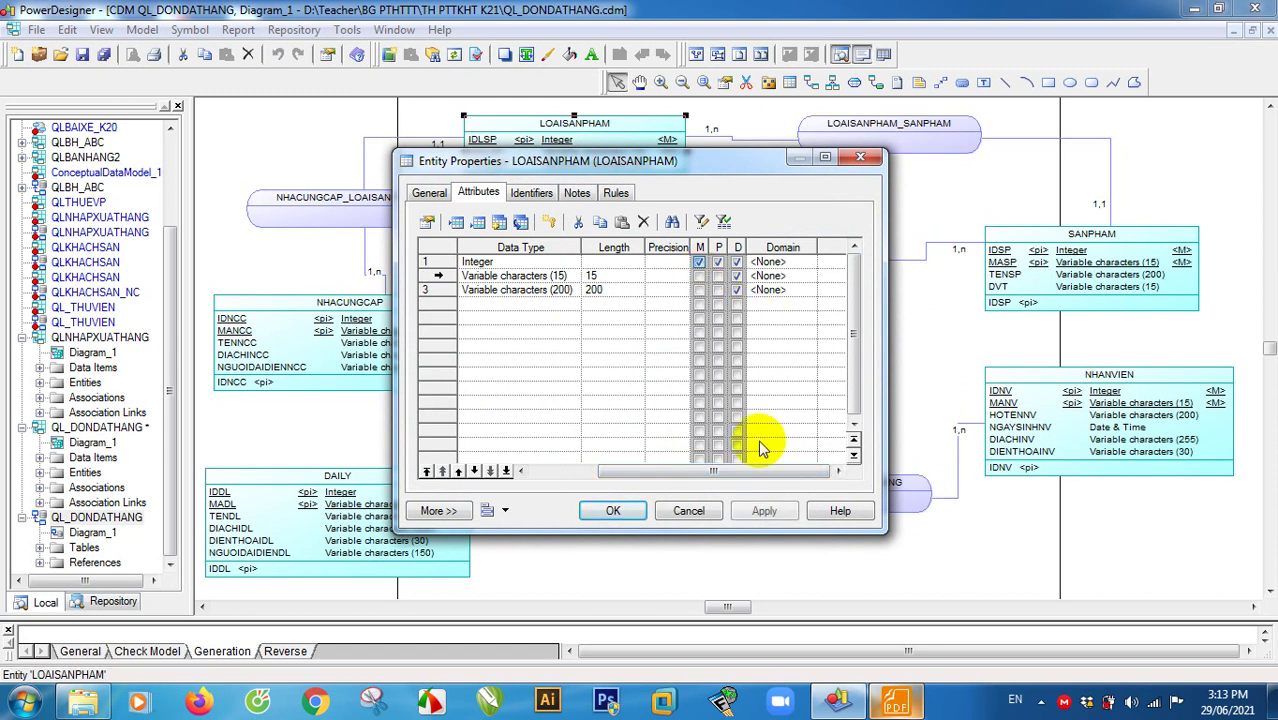
left_click(613, 510)
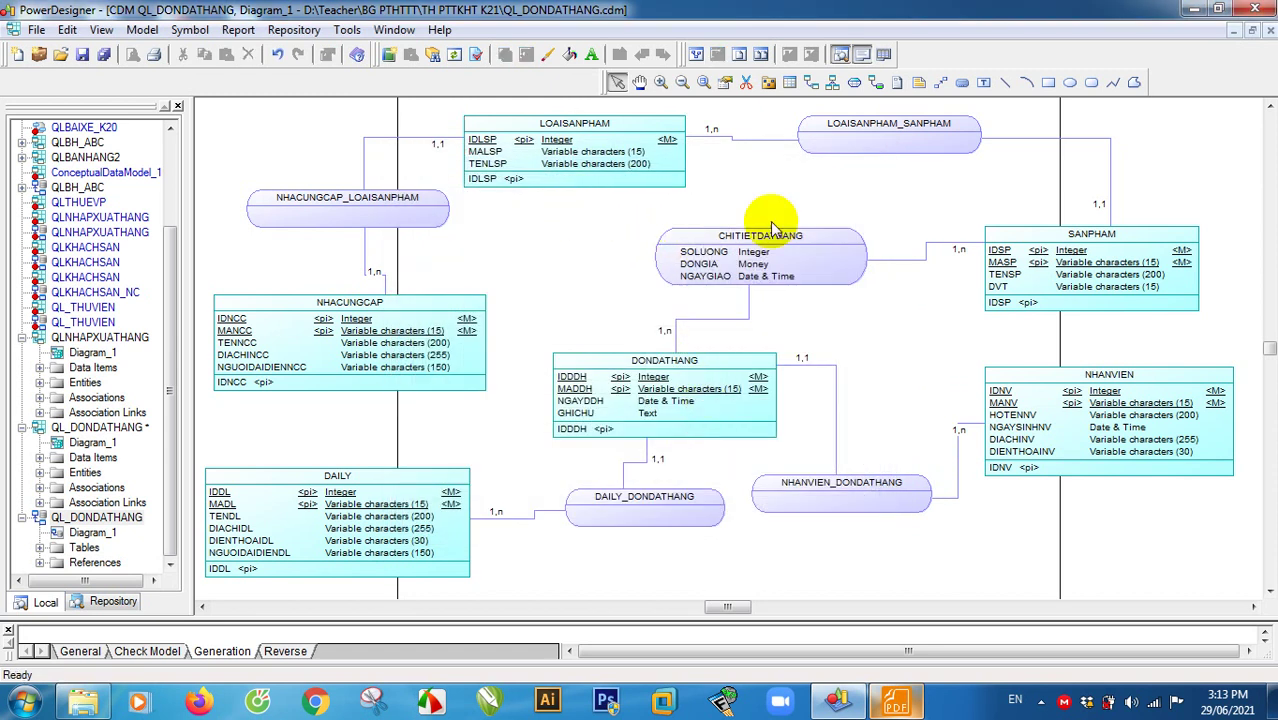
double_click(1058, 272)
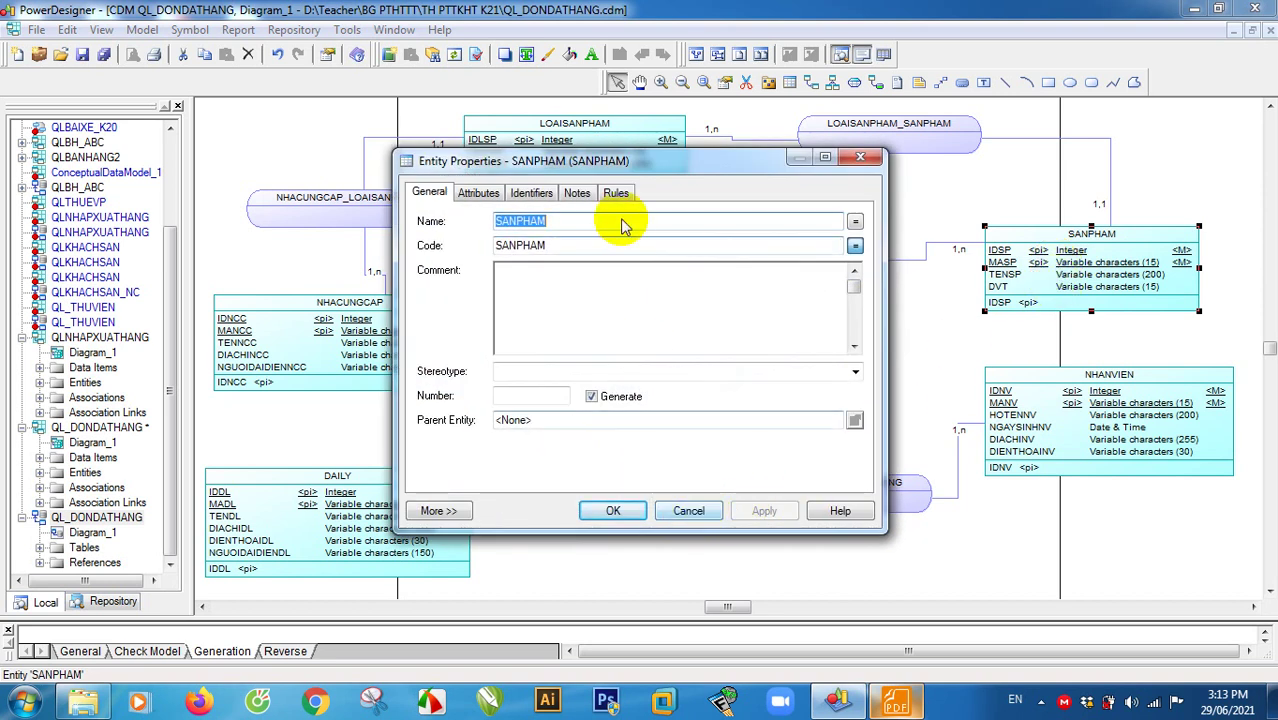
left_click(635, 165)
left_click_drag(635, 165, 586, 222)
left_click(490, 253)
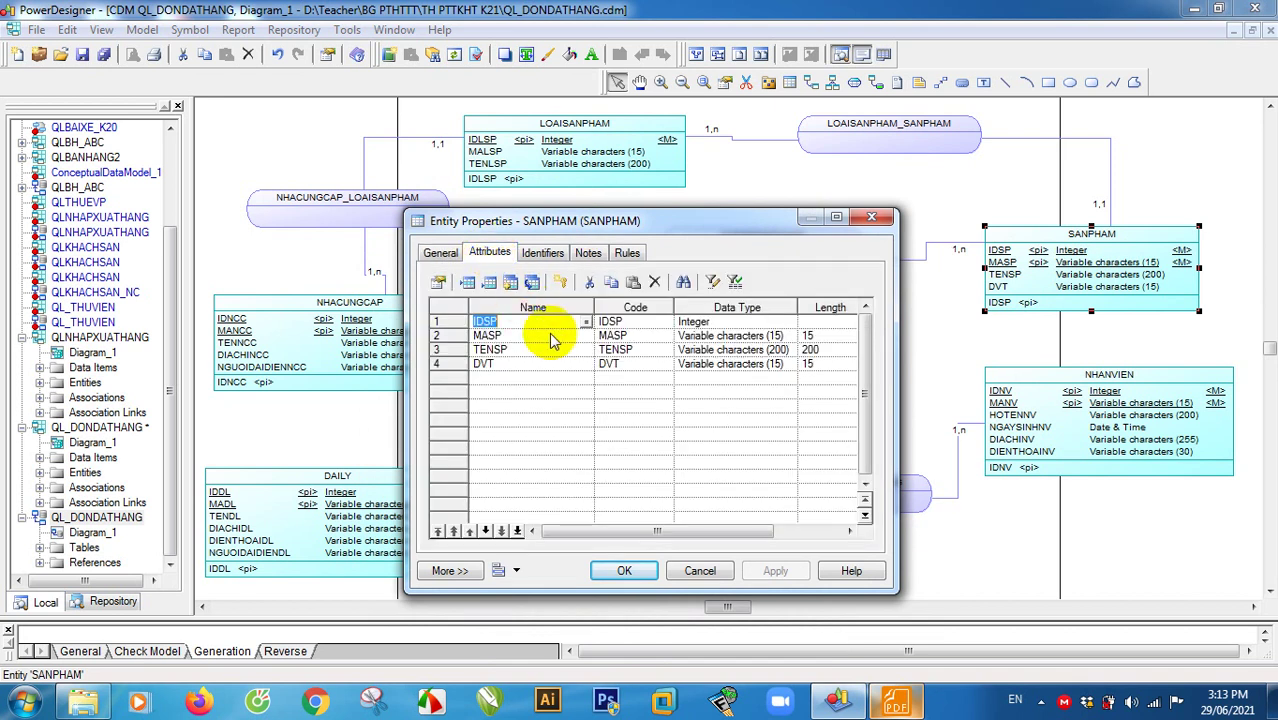
left_click(700, 570)
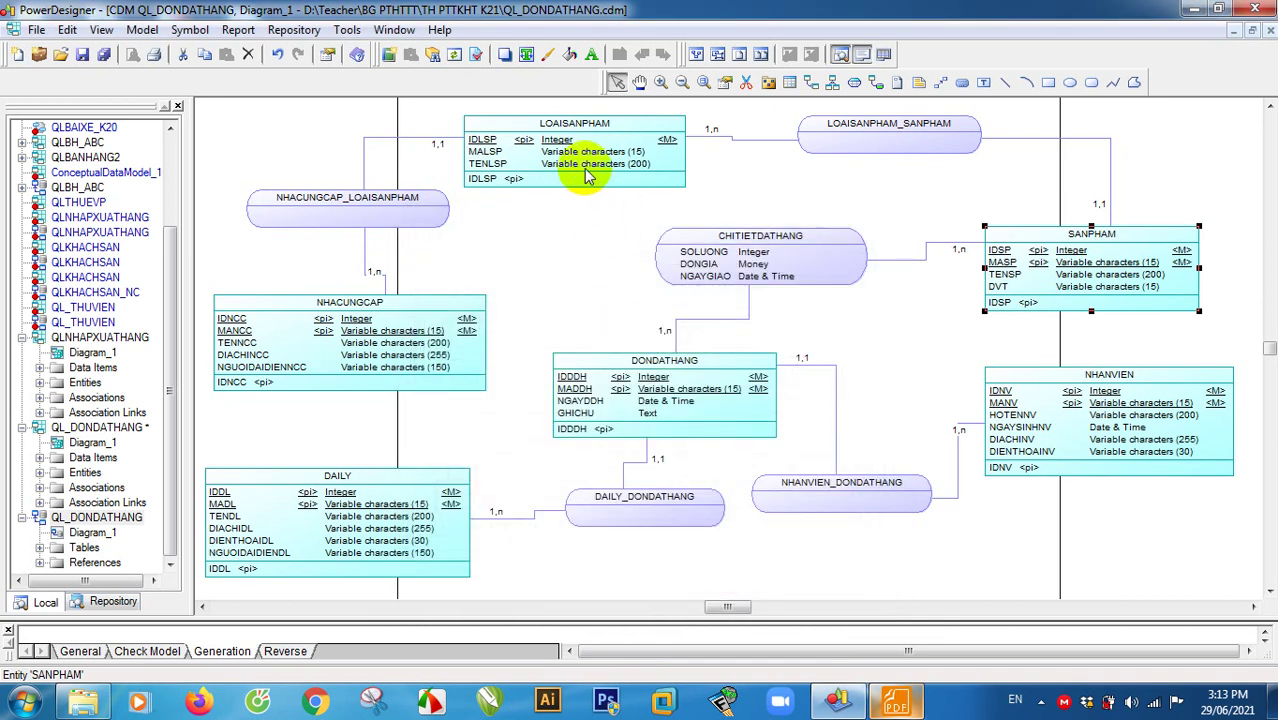
Step: Make the MALSP attribute of the LOAISANPHAM entity mandatory again, accept the change and save the models
double_click(586, 170)
left_click(480, 193)
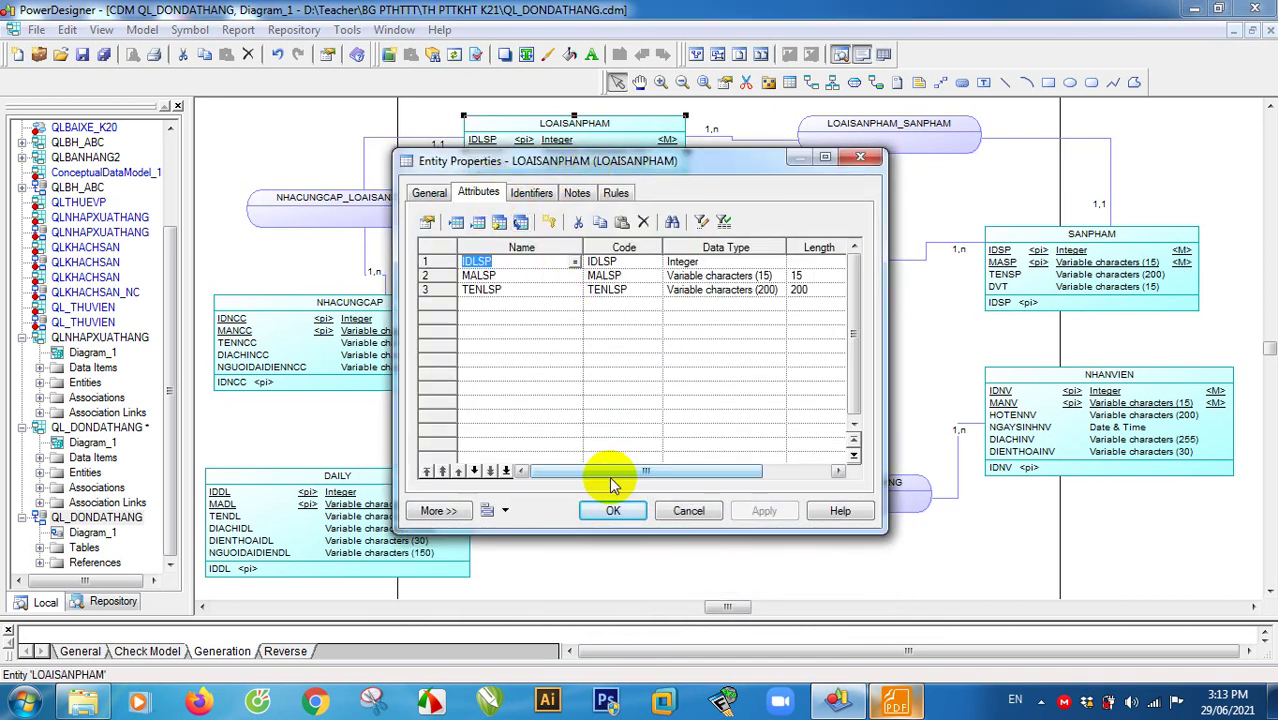
left_click_drag(610, 471, 733, 472)
left_click(699, 277)
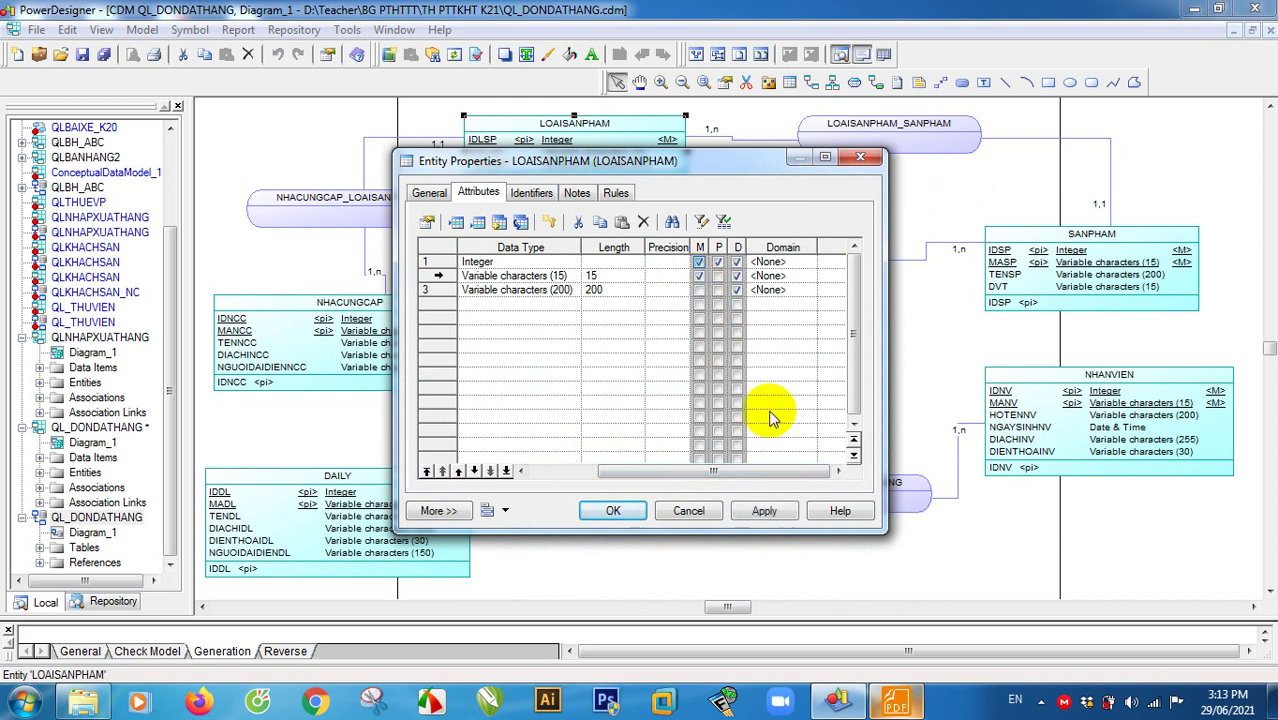
left_click(613, 511)
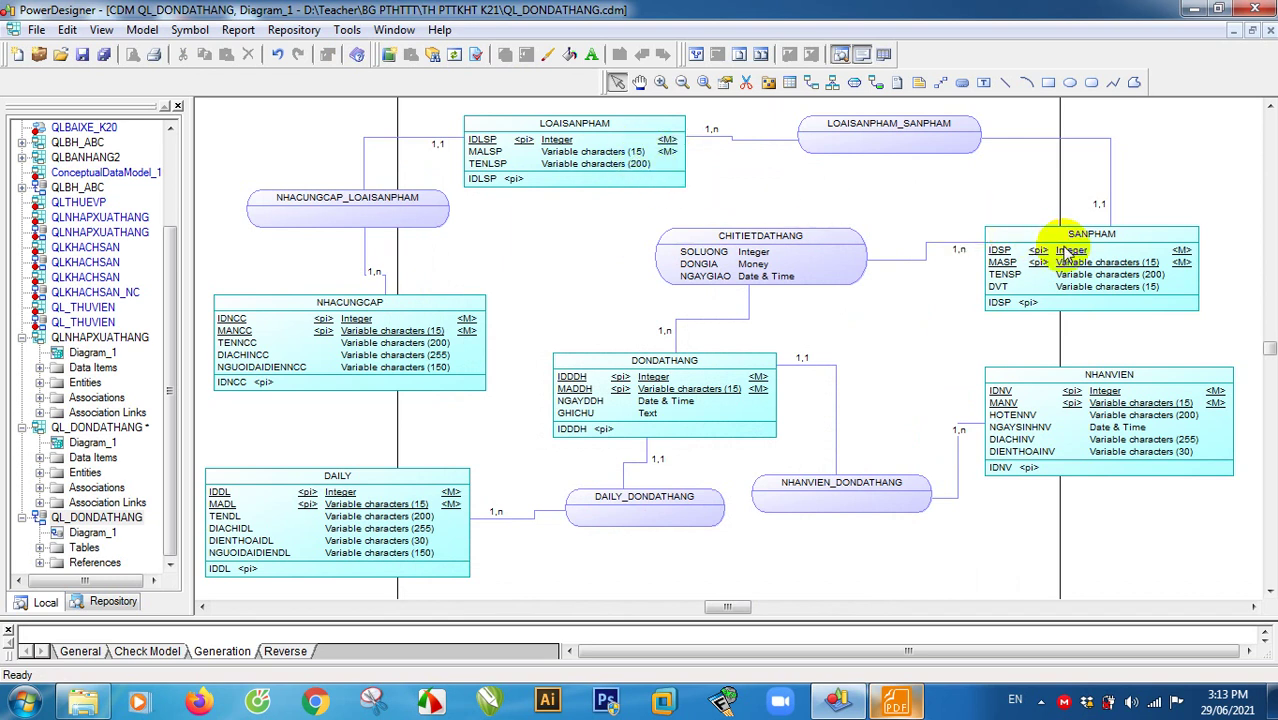
left_click(103, 54)
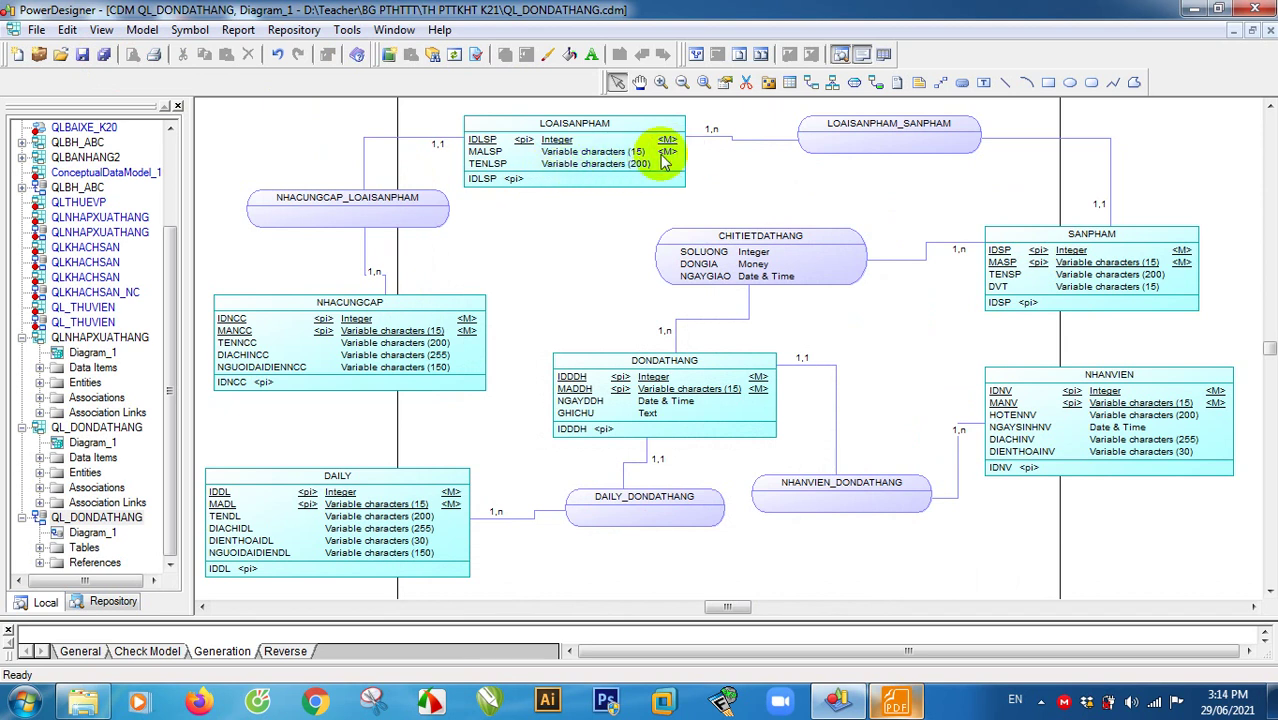
Step: Remove the primary identifier setting from the MASP attribute of the SANPHAM entity, keeping it mandatory, and save the models
double_click(1040, 268)
left_click(478, 192)
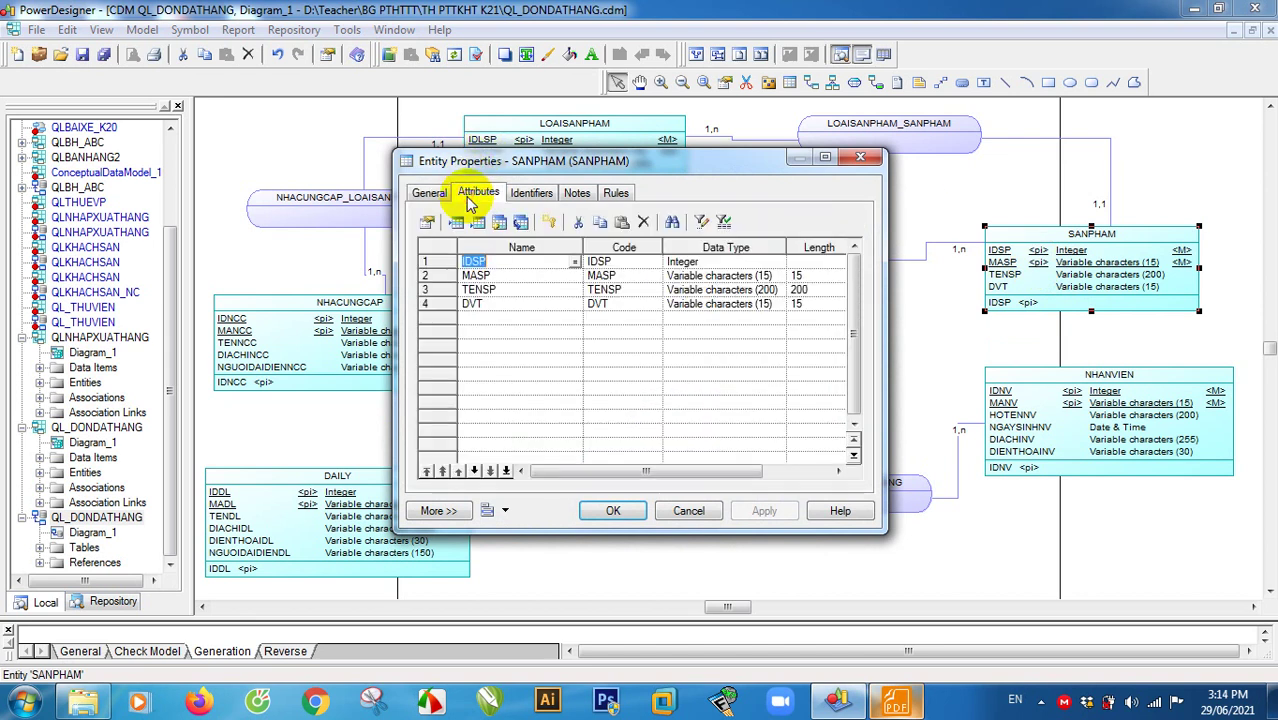
left_click_drag(562, 472, 656, 467)
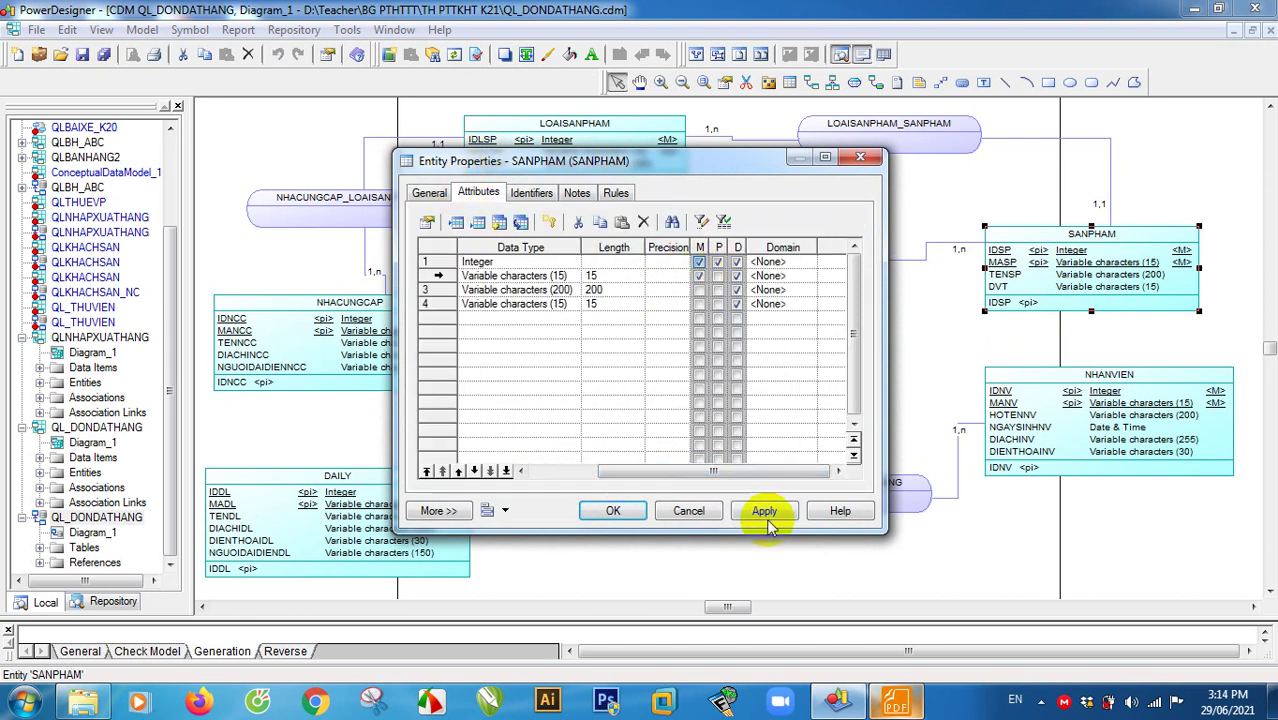
left_click(617, 510)
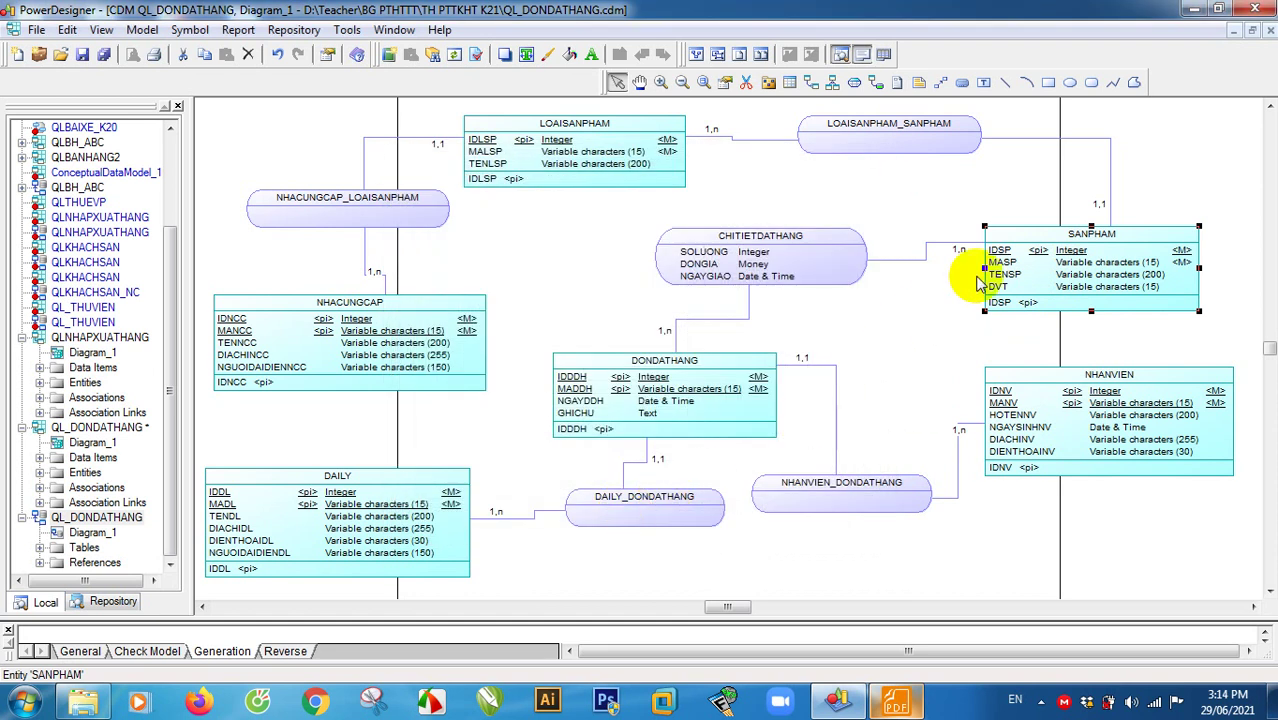
left_click(104, 54)
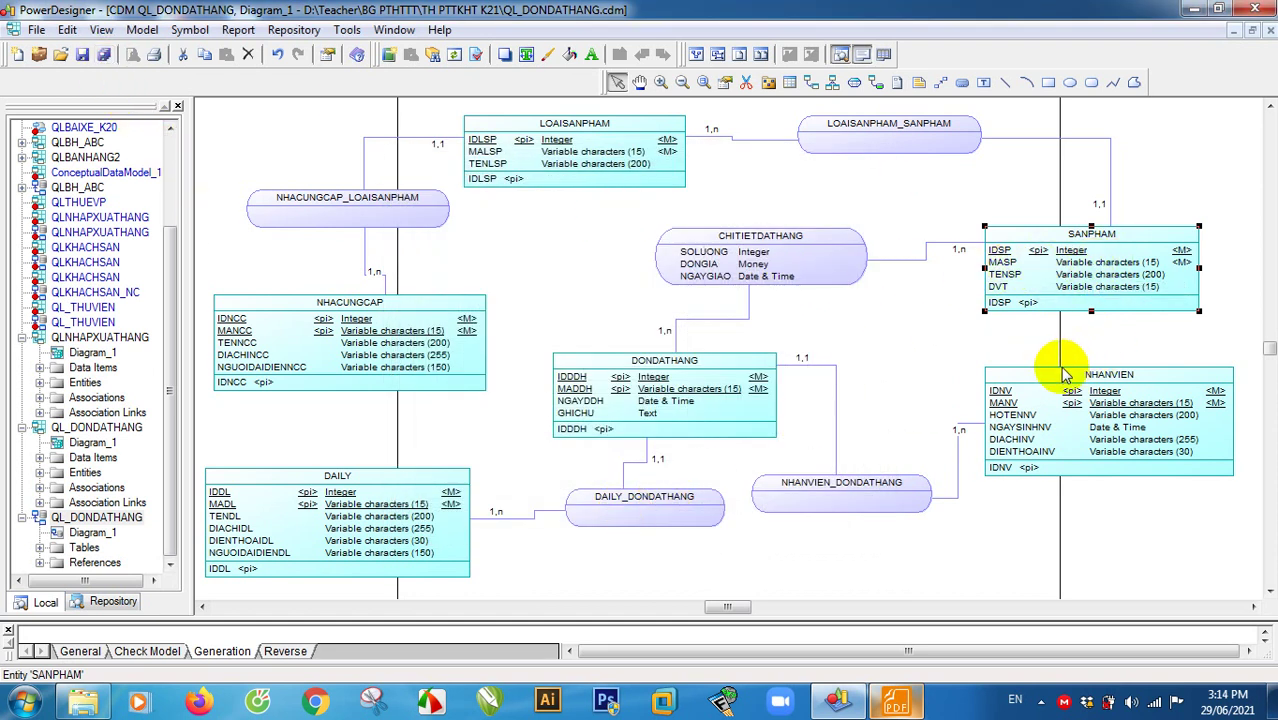
Step: Remove the primary identifier setting from the MANCC attribute of the NHACUNGCAP entity, keep it mandatory and accept the change
double_click(395, 337)
left_click(480, 193)
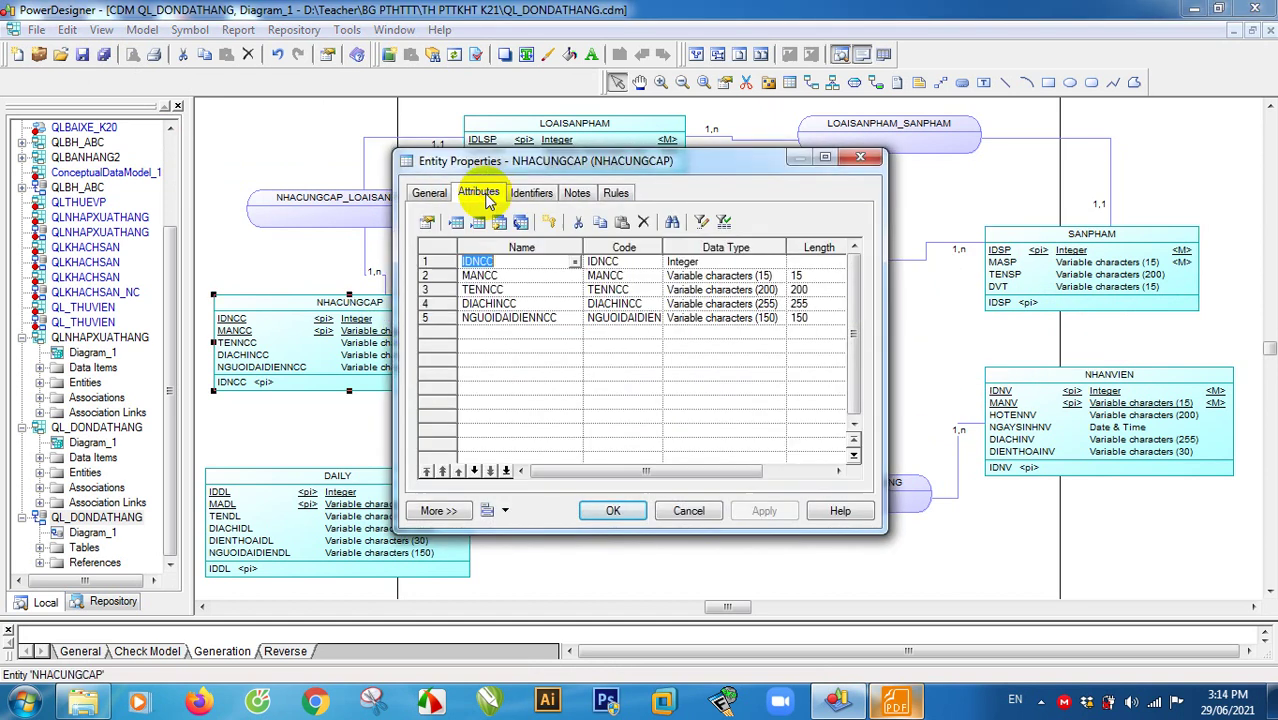
left_click_drag(588, 468, 628, 475)
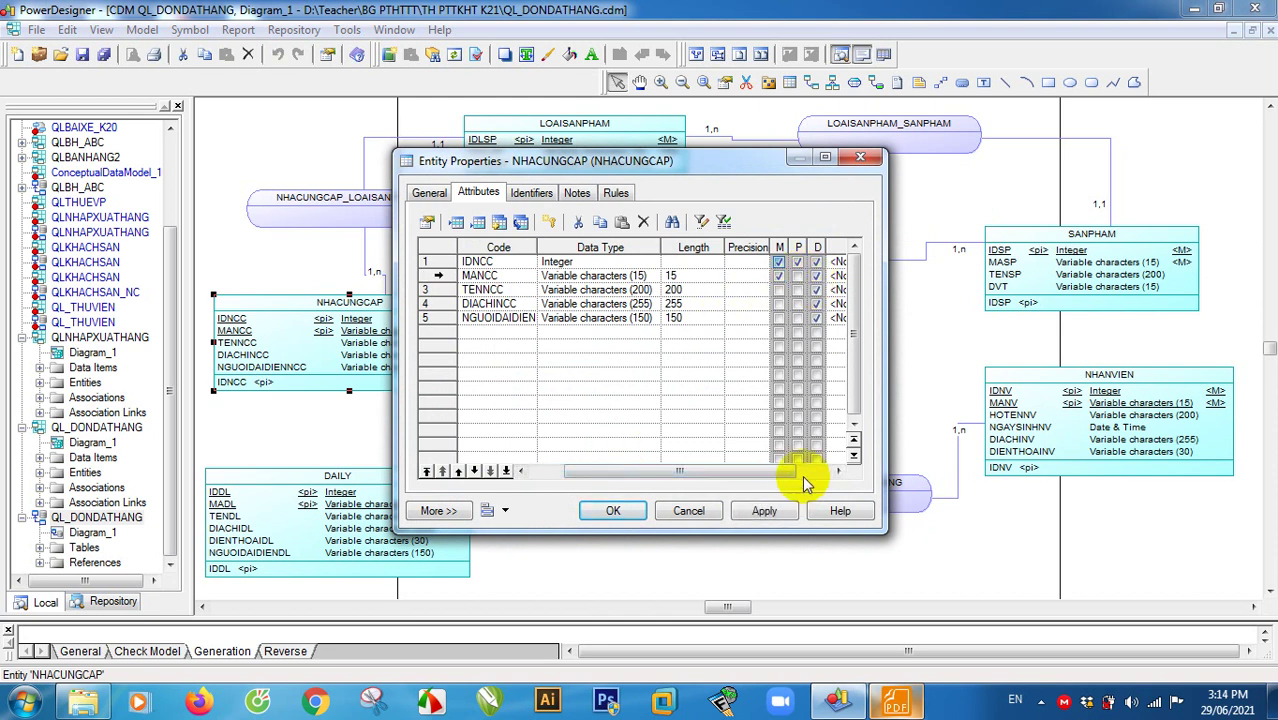
left_click(764, 511)
left_click(611, 510)
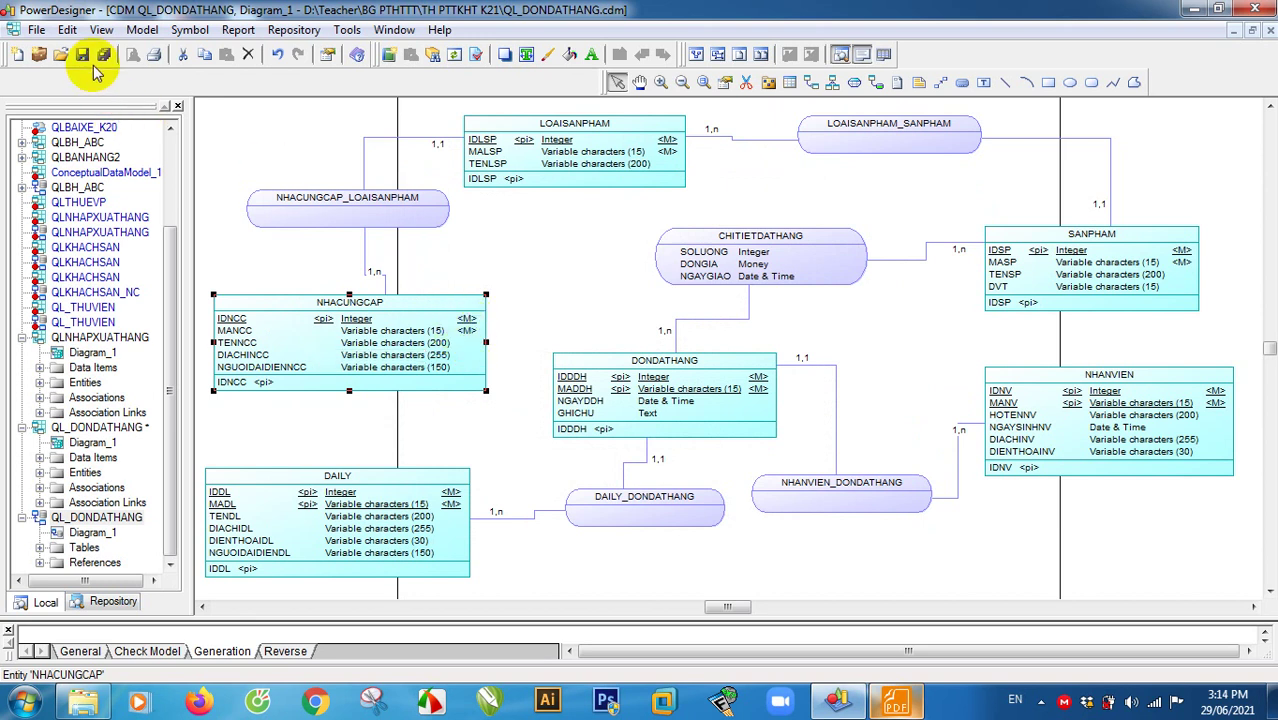
Step: Remove the primary identifier setting from the MADL attribute of the DAILY entity, keeping it mandatory, and save the models
double_click(380, 494)
left_click(479, 193)
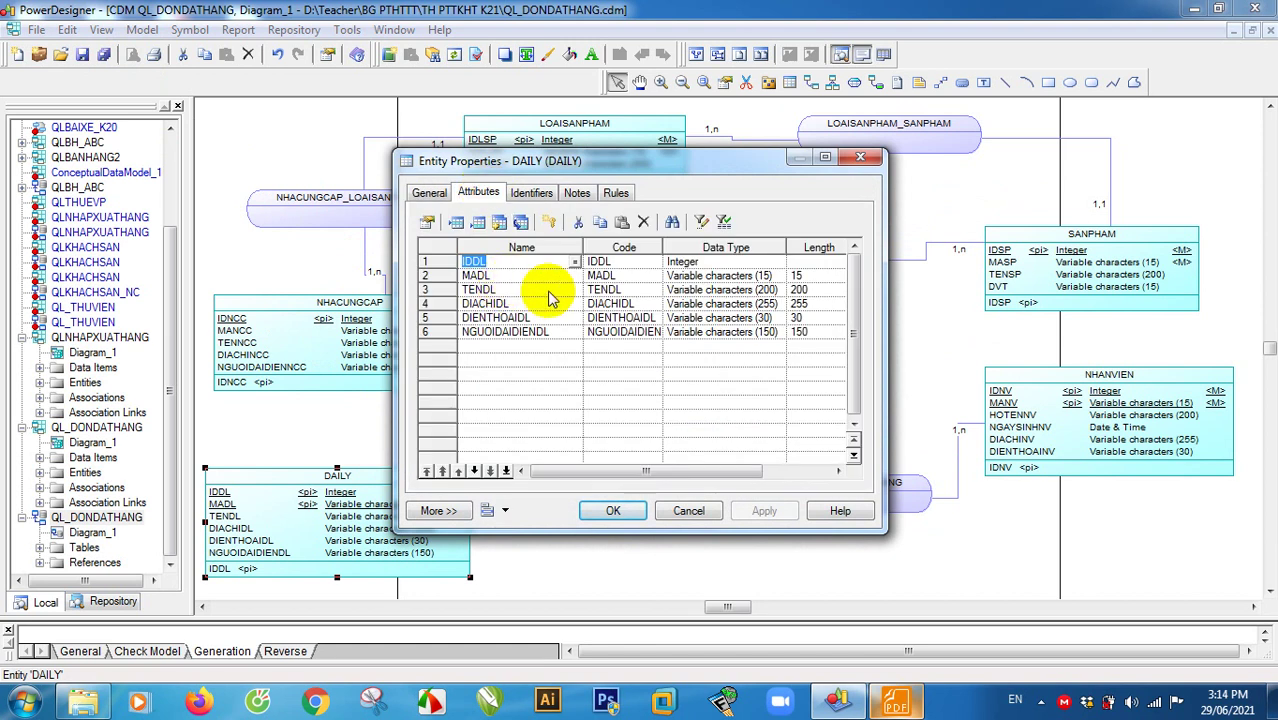
left_click_drag(587, 474, 699, 468)
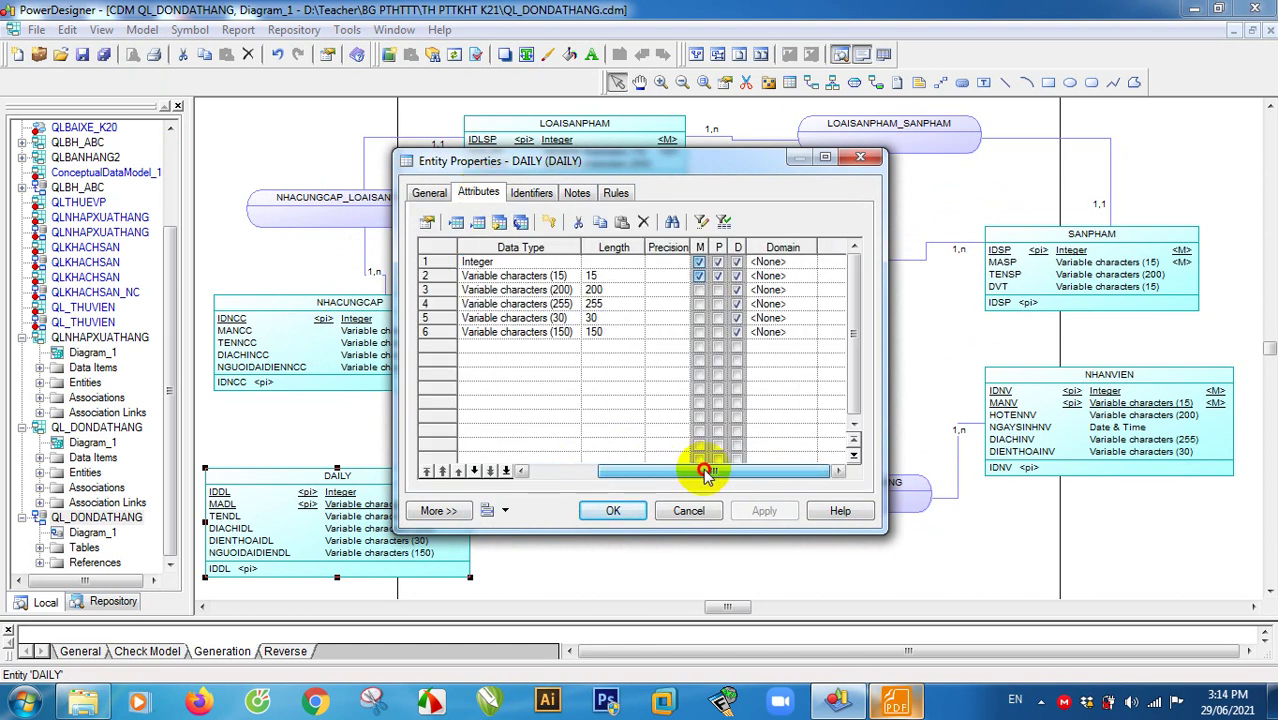
left_click(718, 276)
left_click(764, 511)
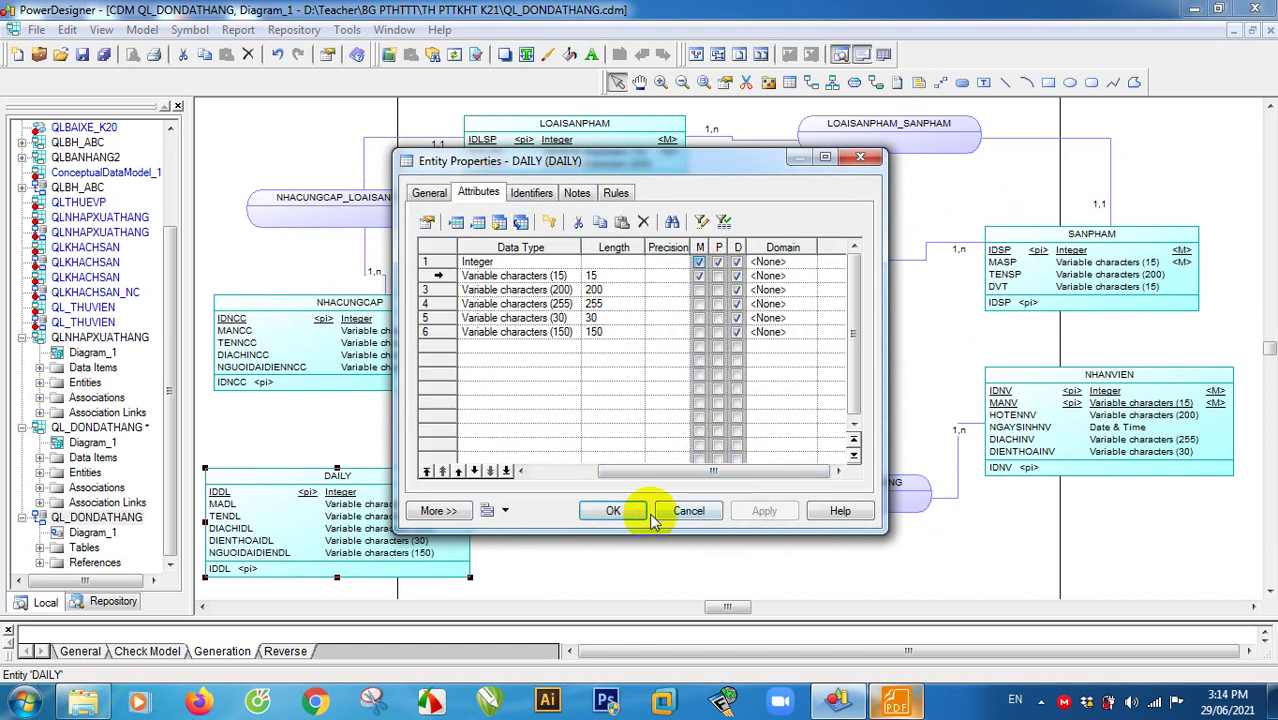
left_click(613, 511)
left_click(104, 54)
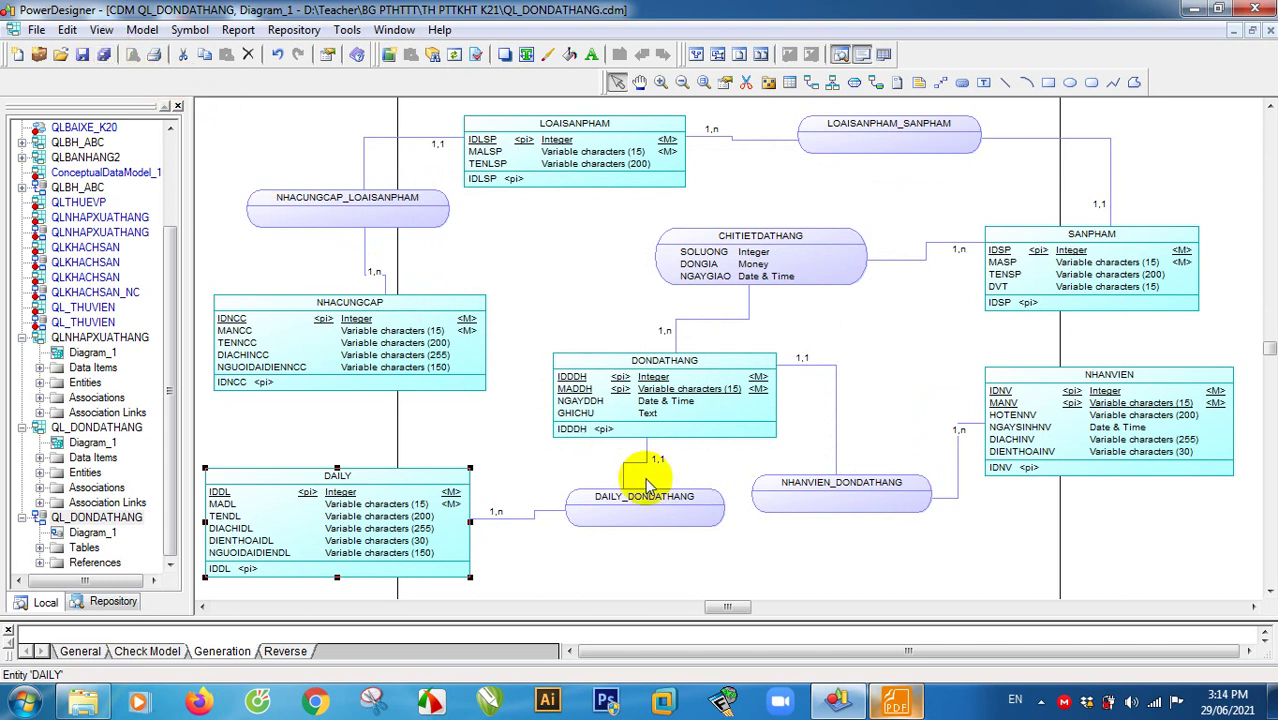
Step: Remove the primary identifier setting from the MADDH attribute of the DONDATHANG entity, keep it mandatory and accept the change
double_click(660, 397)
left_click(478, 192)
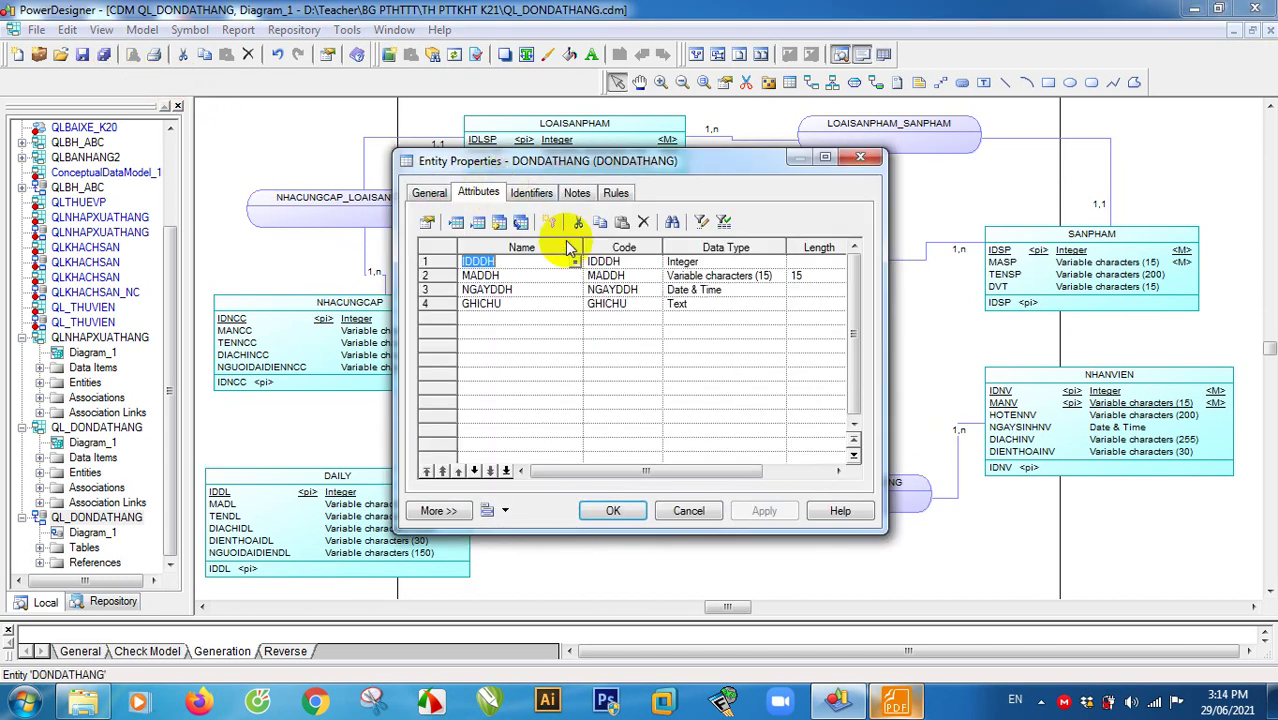
left_click_drag(625, 470, 728, 470)
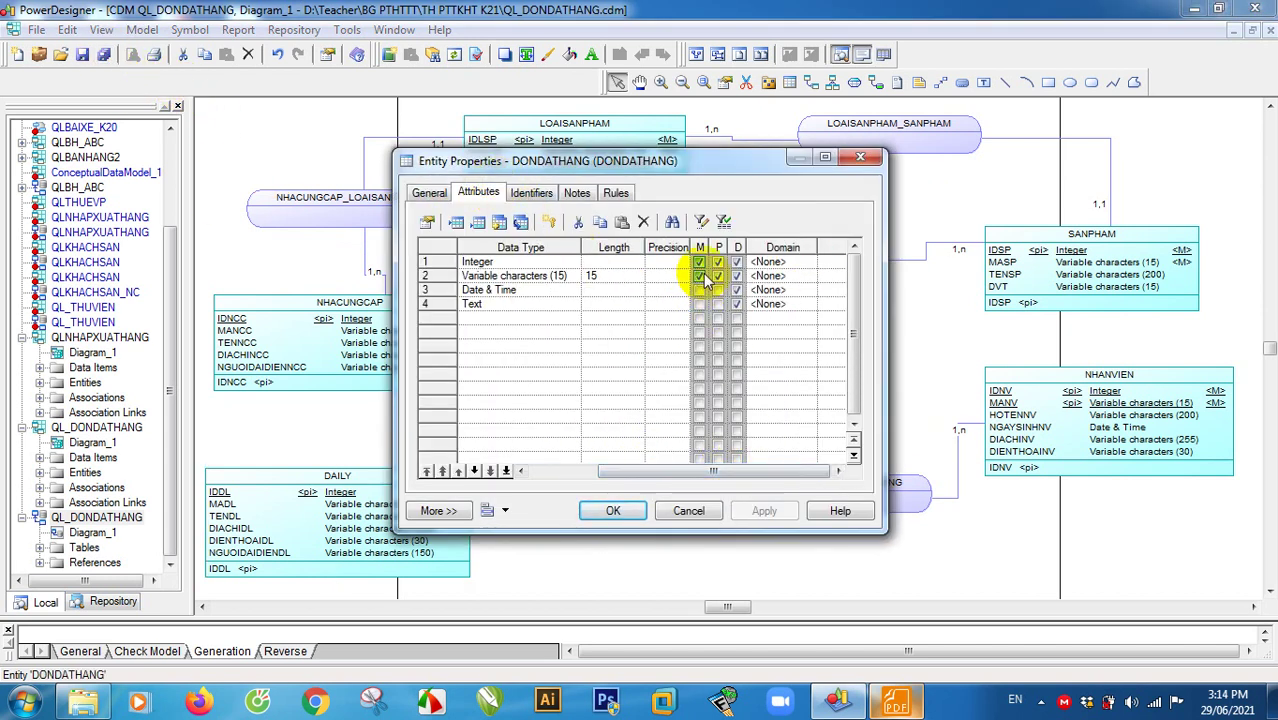
left_click(613, 511)
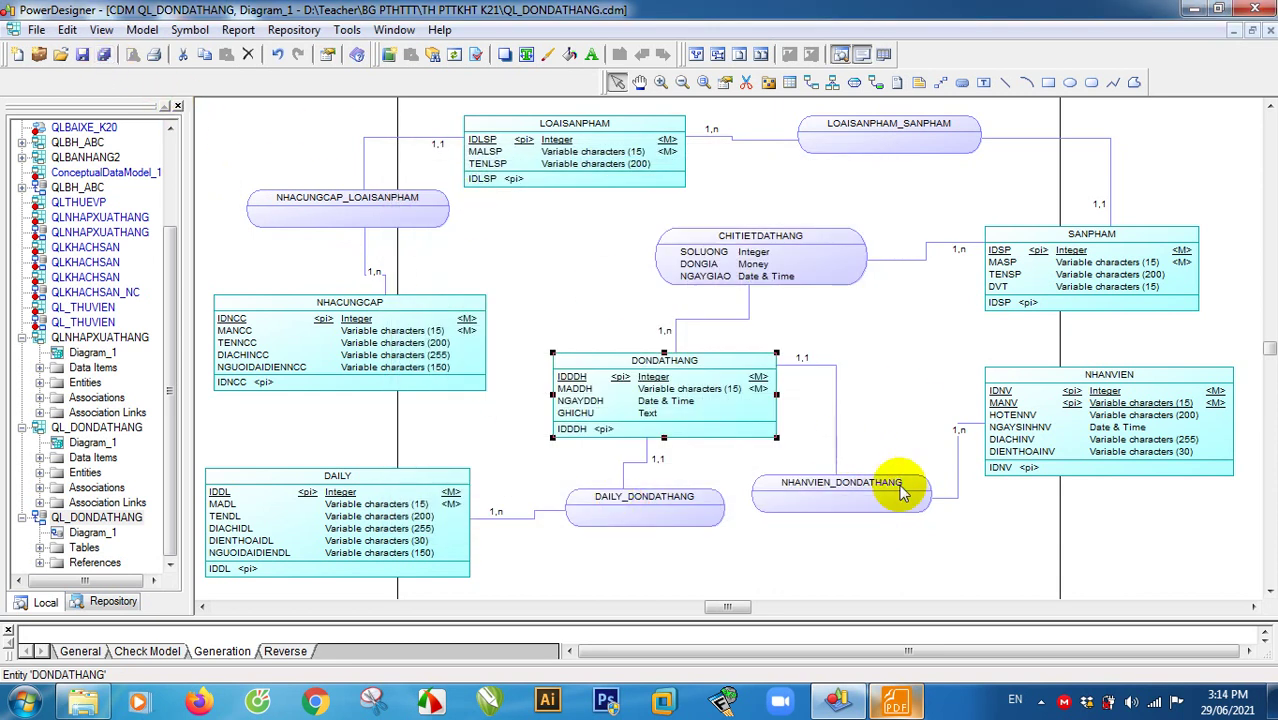
Step: Remove the primary identifier setting from the MANV attribute of the NHANVIEN entity, keeping it mandatory, and save the models
double_click(1073, 400)
left_click(477, 195)
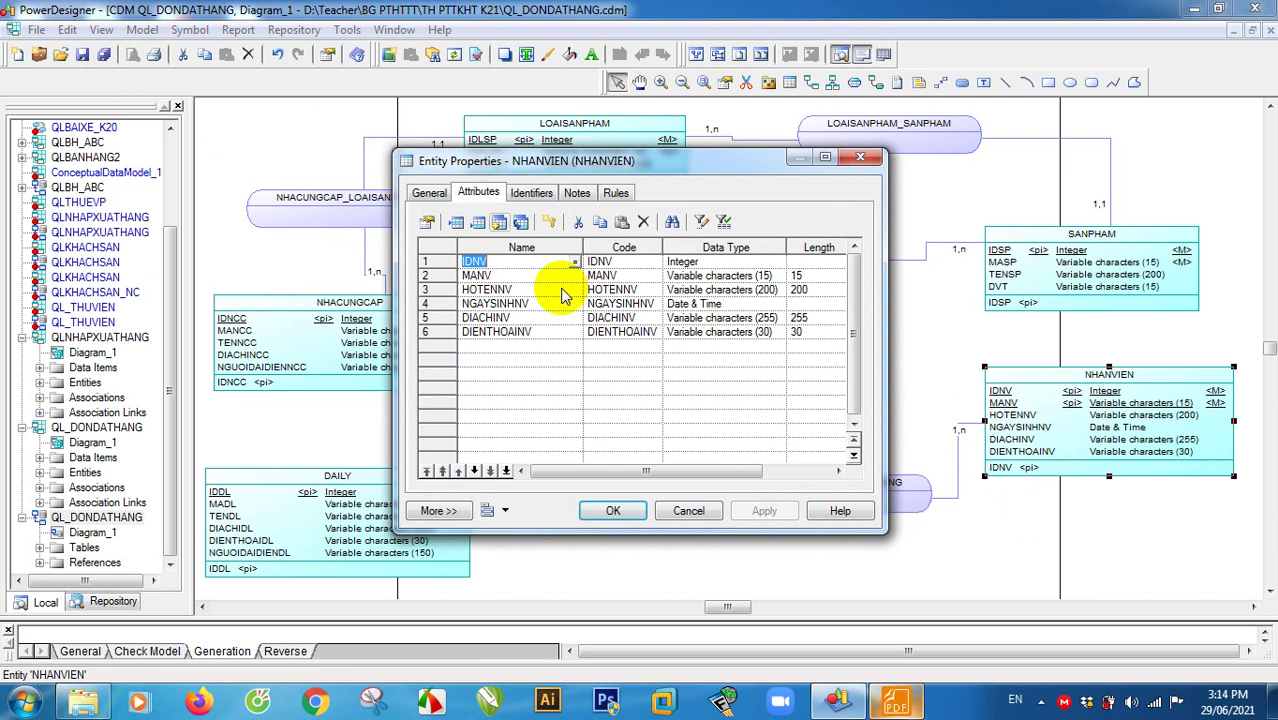
left_click(657, 470)
left_click(718, 290)
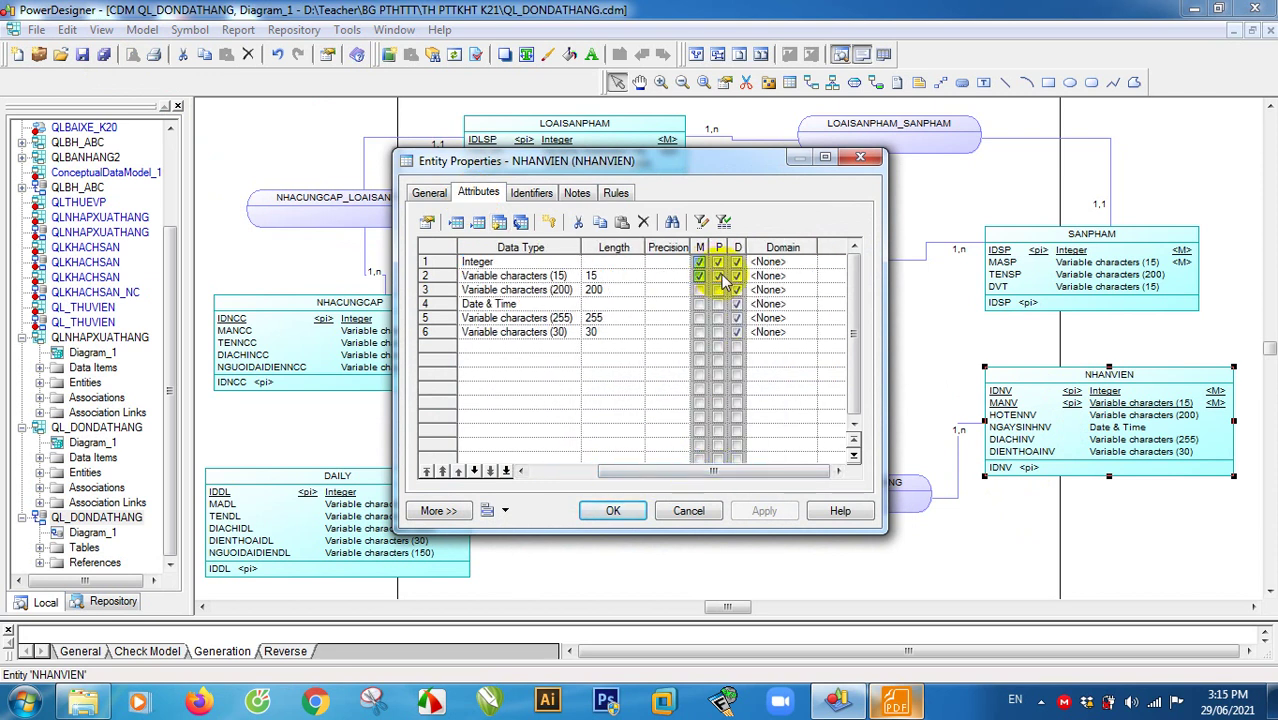
left_click(718, 276)
left_click(764, 511)
left_click(614, 511)
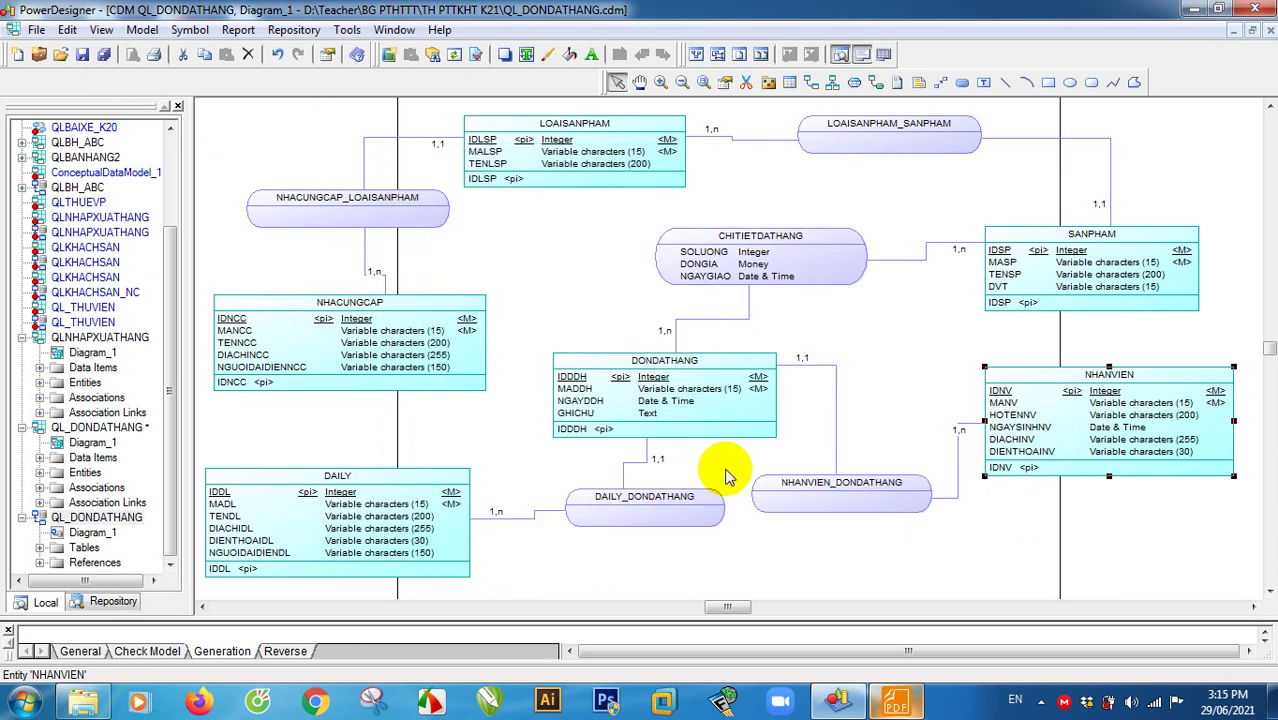
left_click(103, 56)
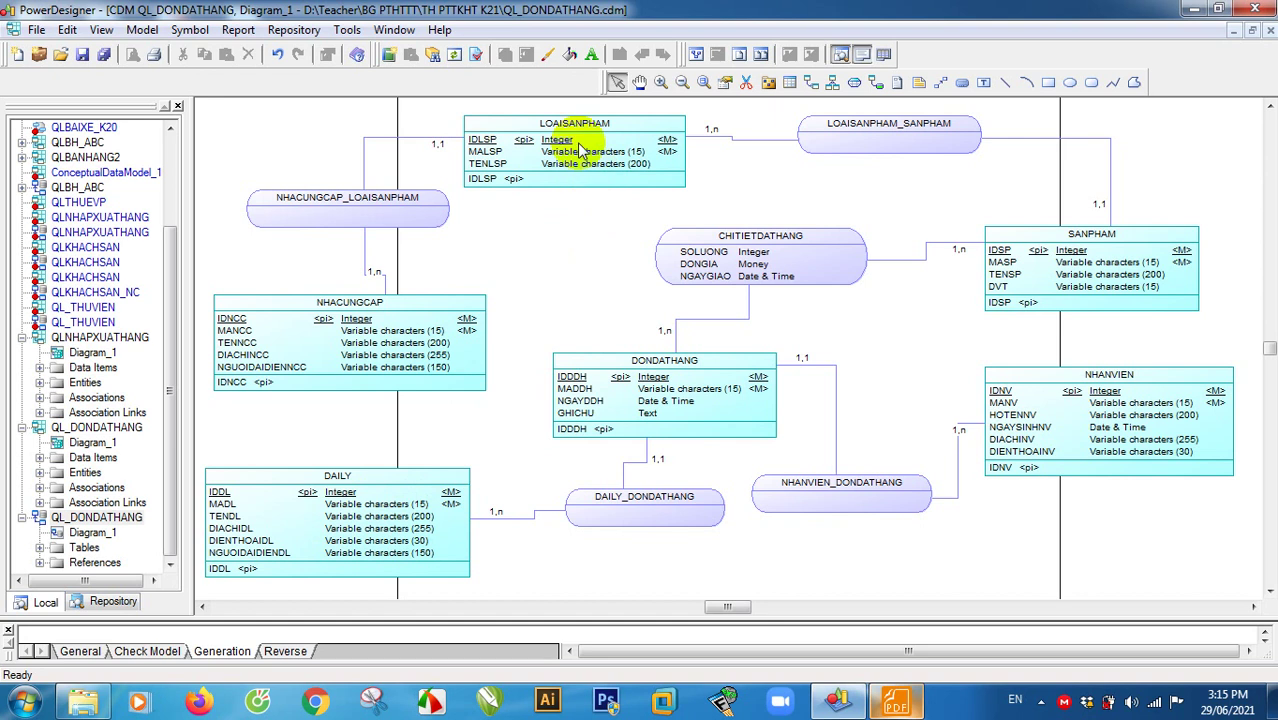
Step: Update the existing QL_DONDATHANG physical data model from the conceptual model, accepting the merge, and save the models
left_click(347, 30)
left_click(422, 366)
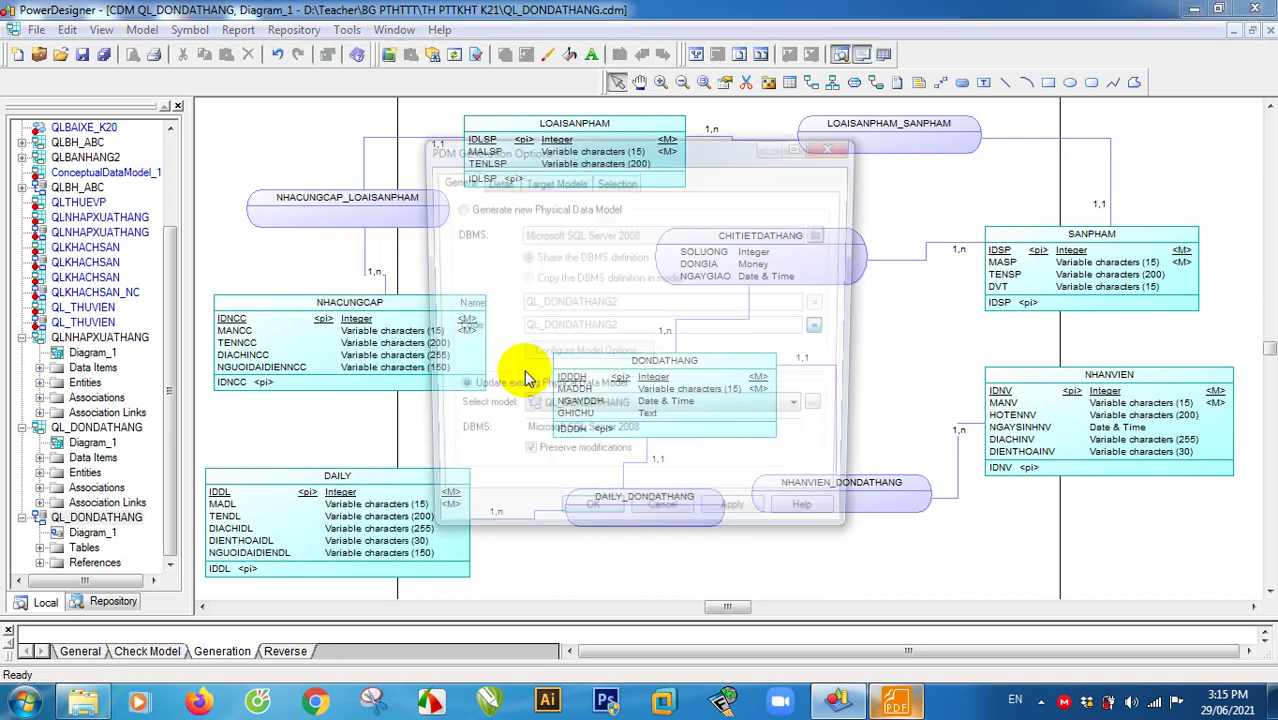
left_click(590, 521)
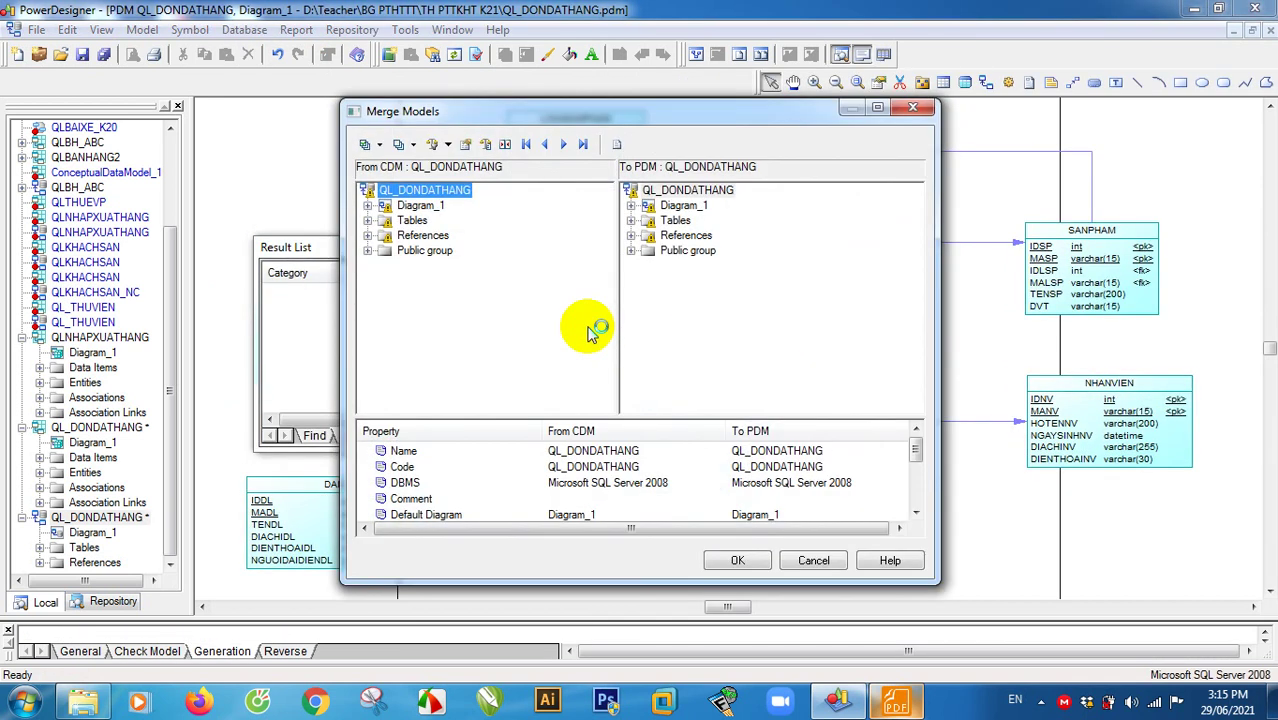
left_click(738, 563)
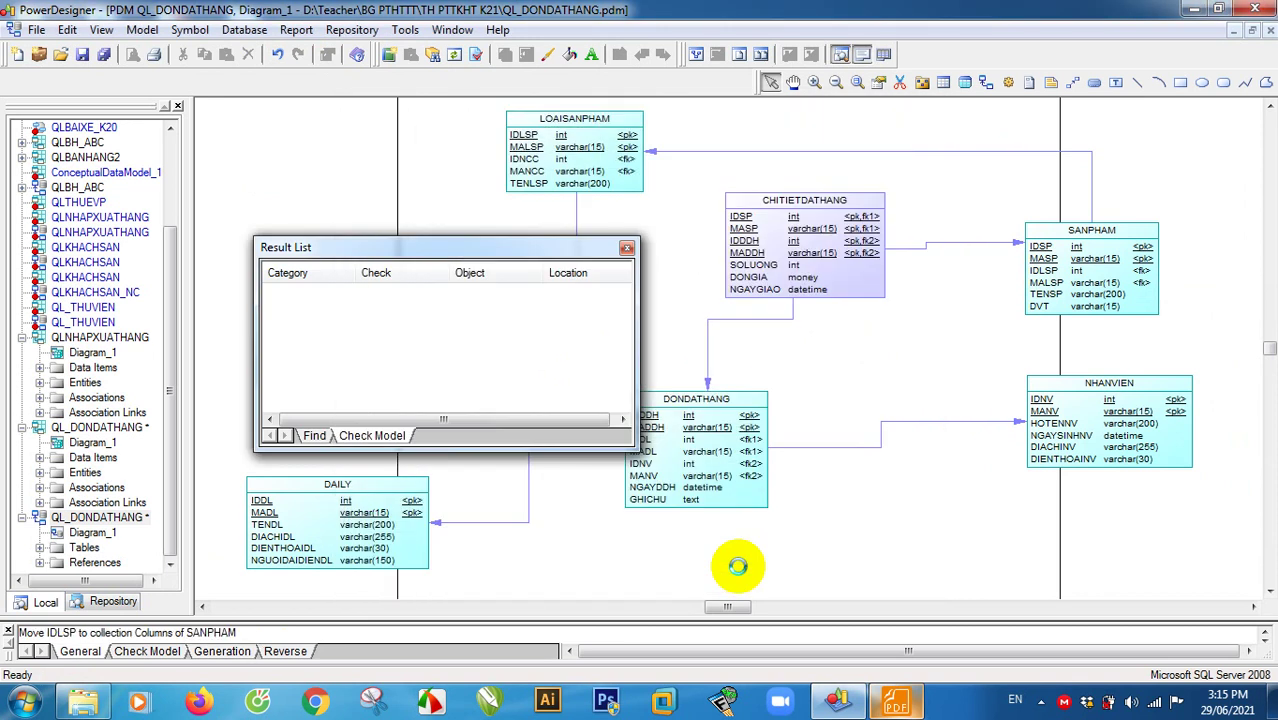
left_click(627, 248)
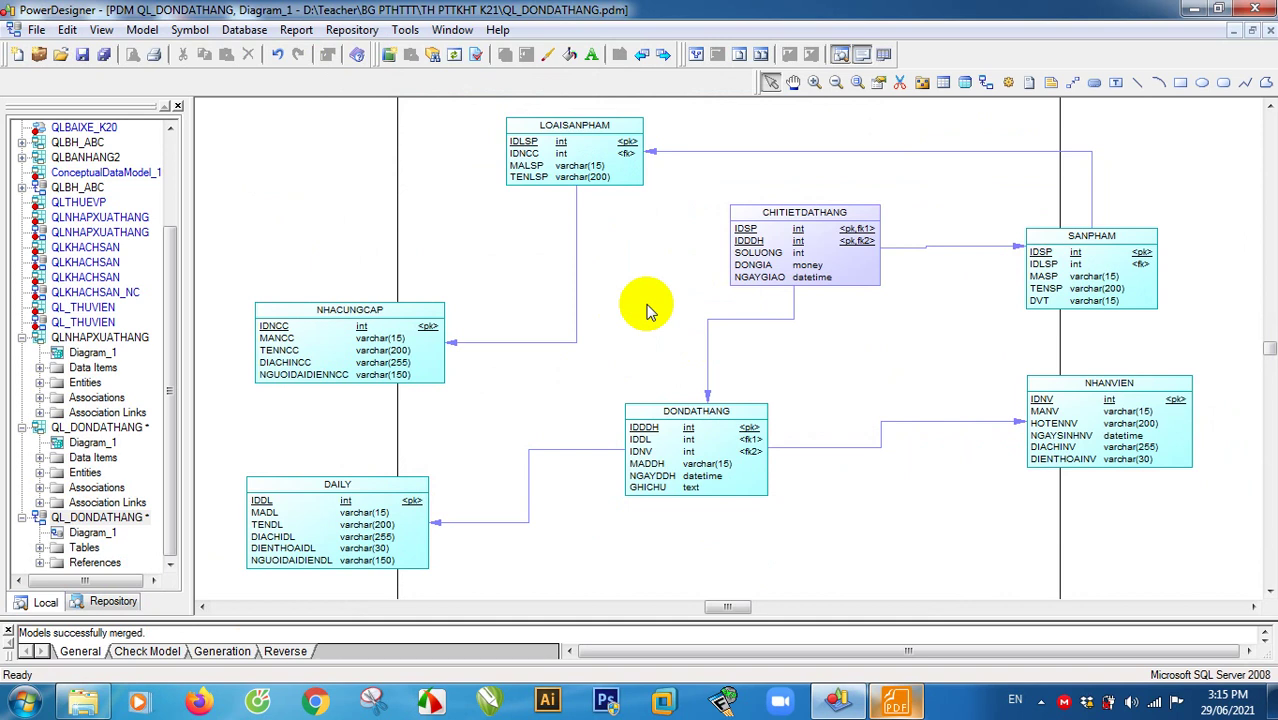
left_click(103, 56)
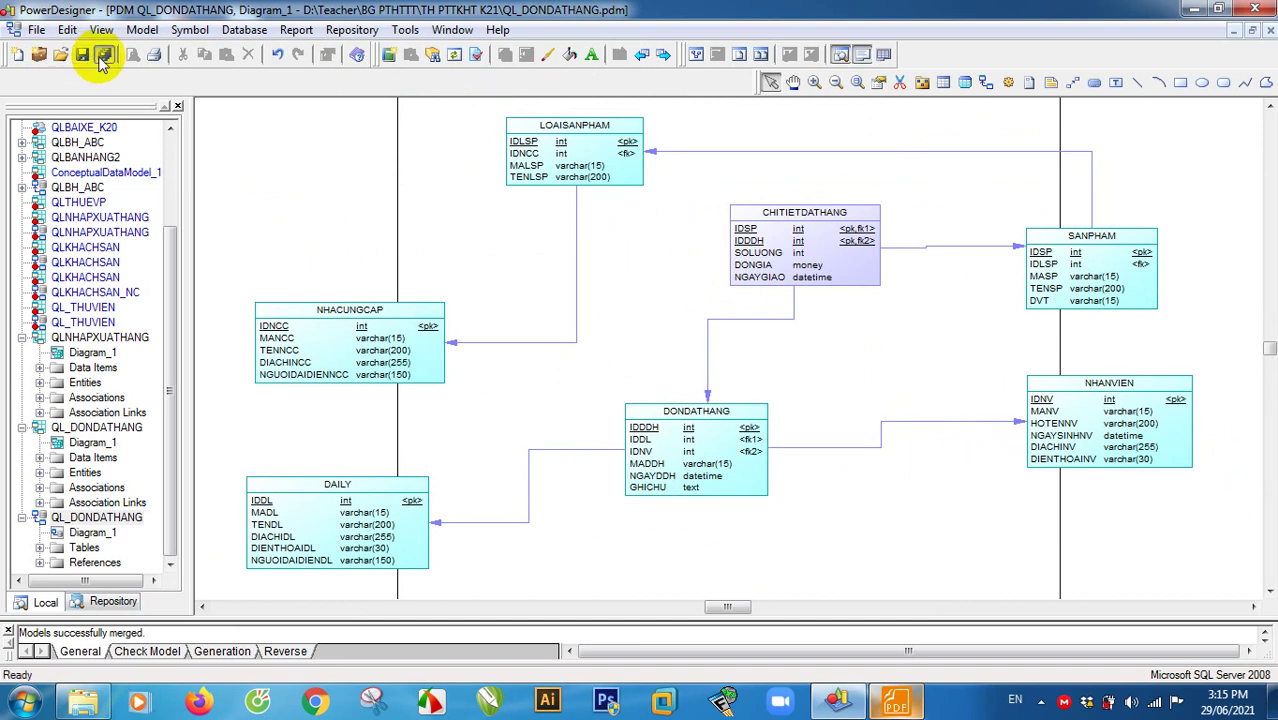
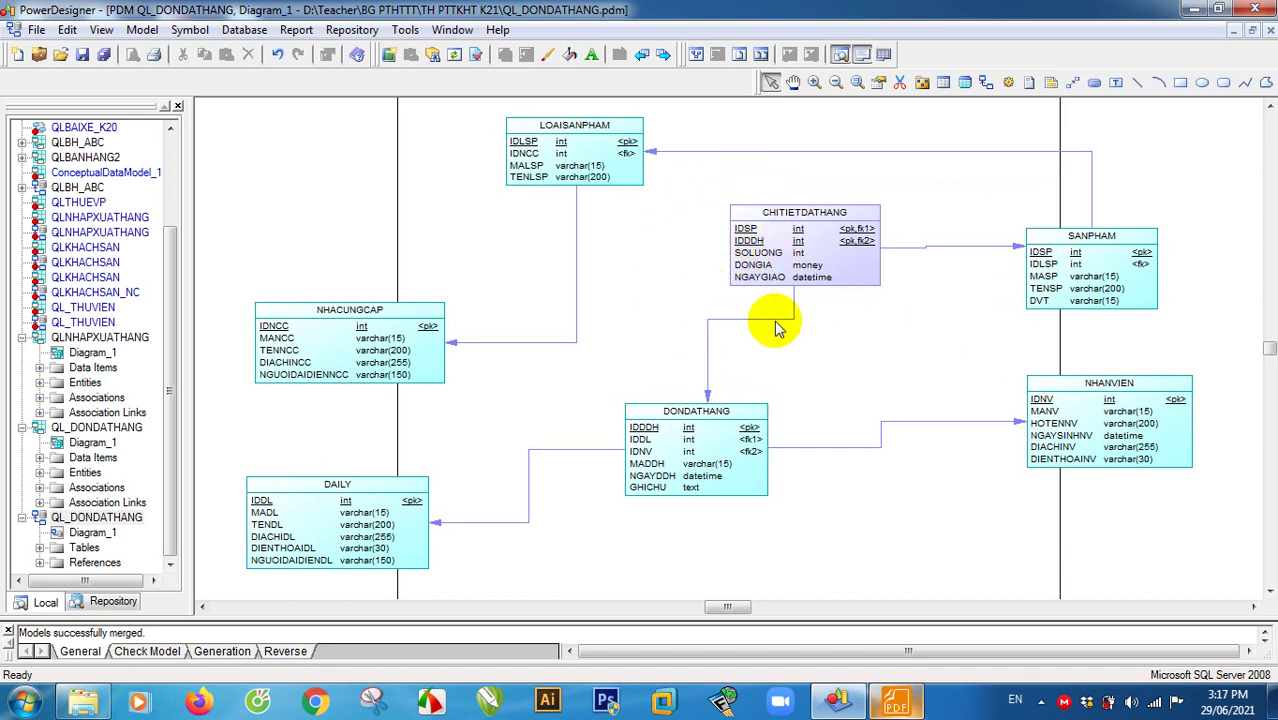
Step: Start database generation for the QL_DONDATHANG physical model and set the output directory to D:\Teacher\BG PTHTTT\TH PTTKHT K21\
left_click(245, 31)
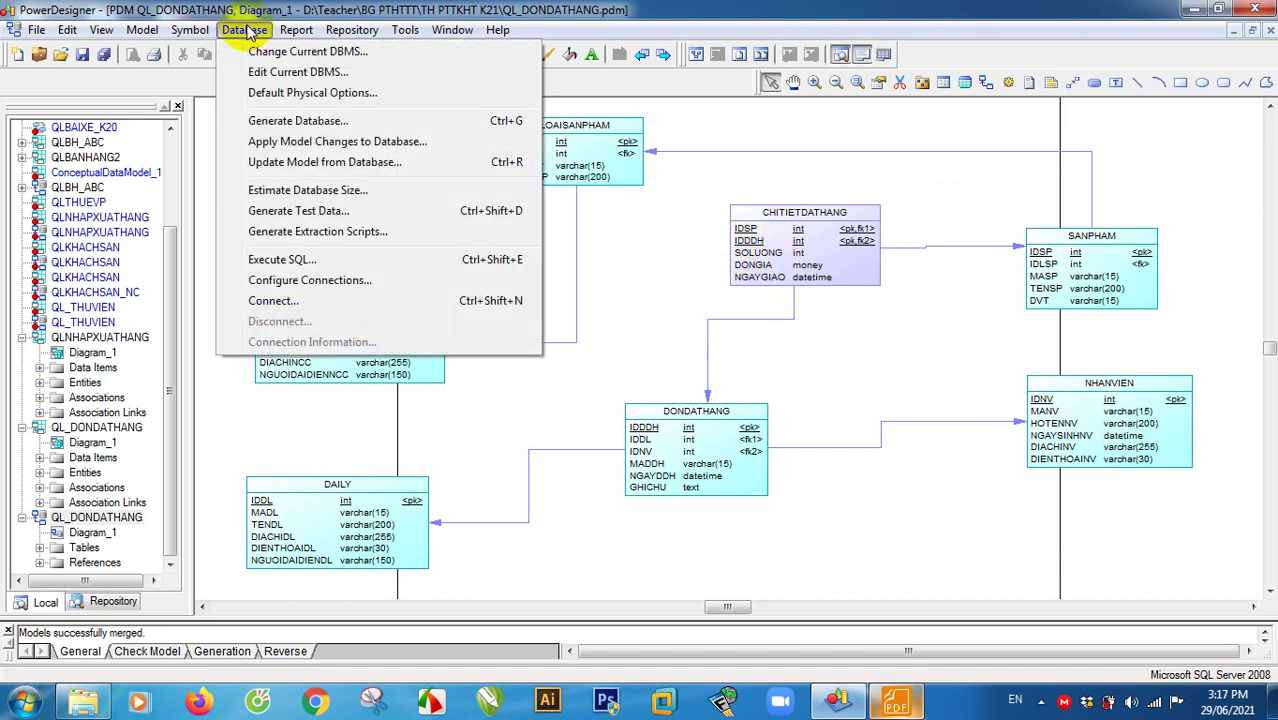
left_click(285, 122)
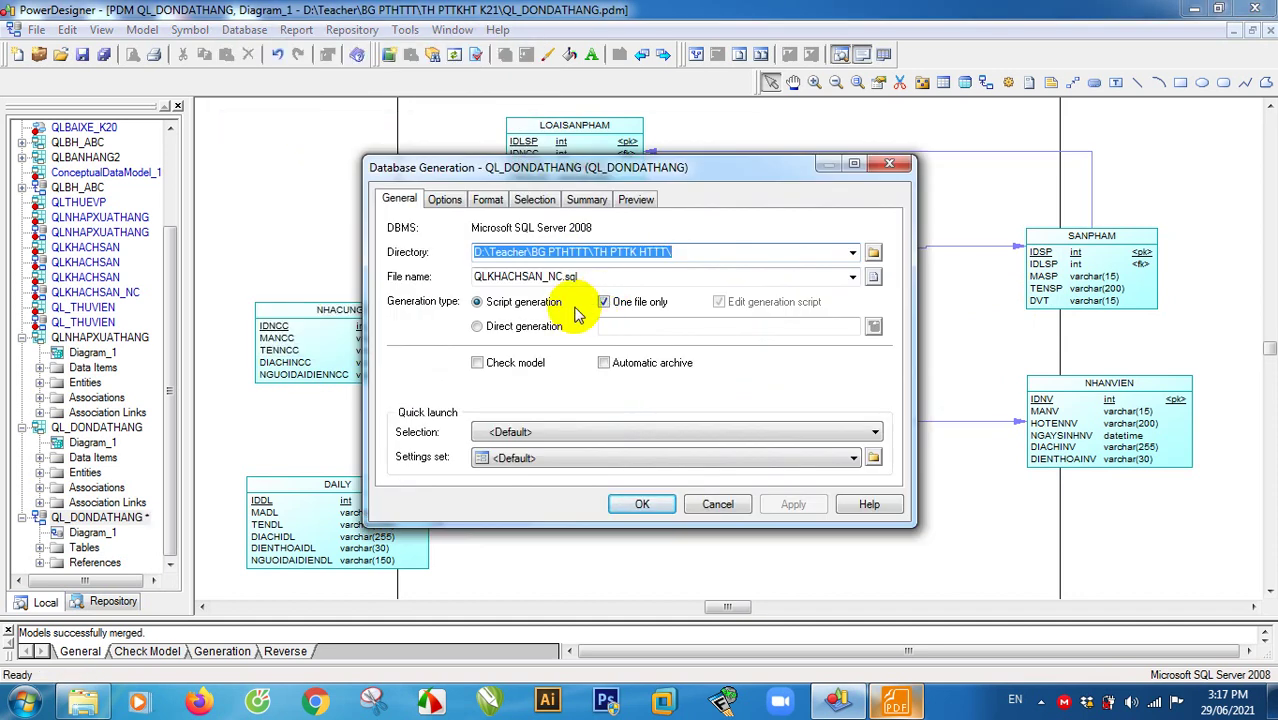
left_click(876, 252)
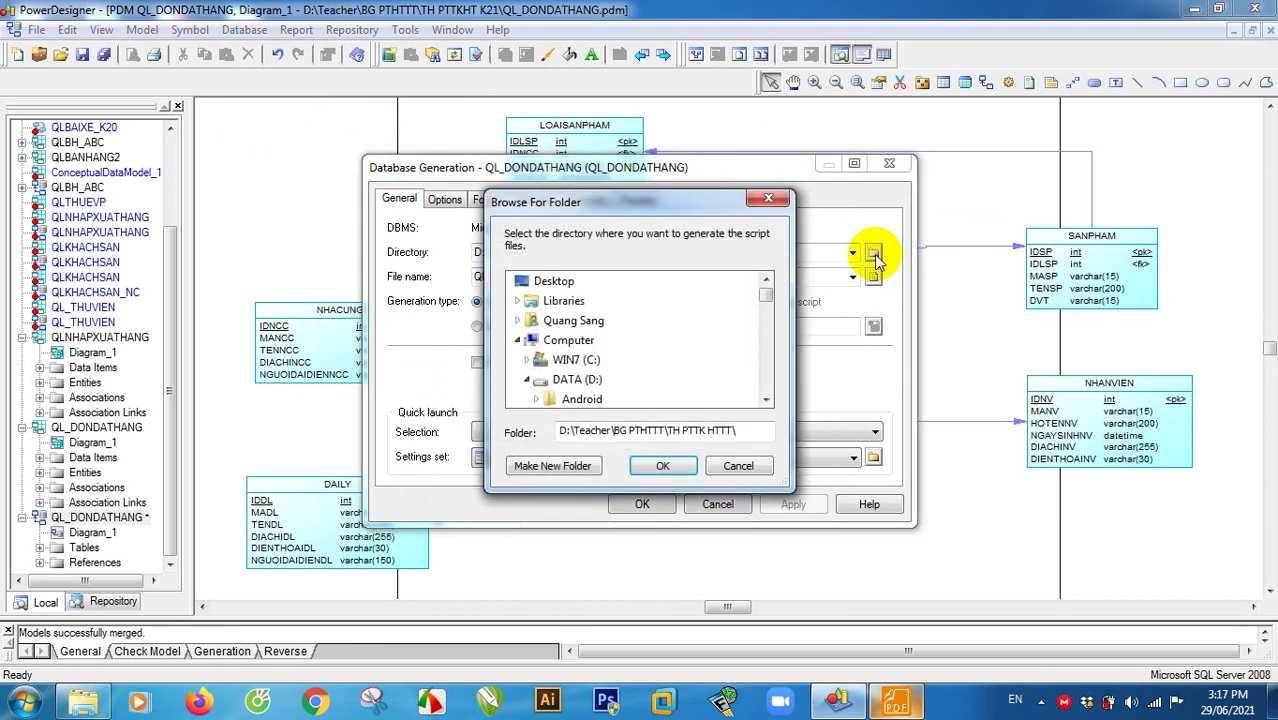
mouse_move(775, 316)
left_mouse_down()
mouse_move(770, 383)
mouse_move(768, 322)
mouse_move(770, 352)
mouse_move(772, 341)
left_mouse_up()
left_click(620, 340)
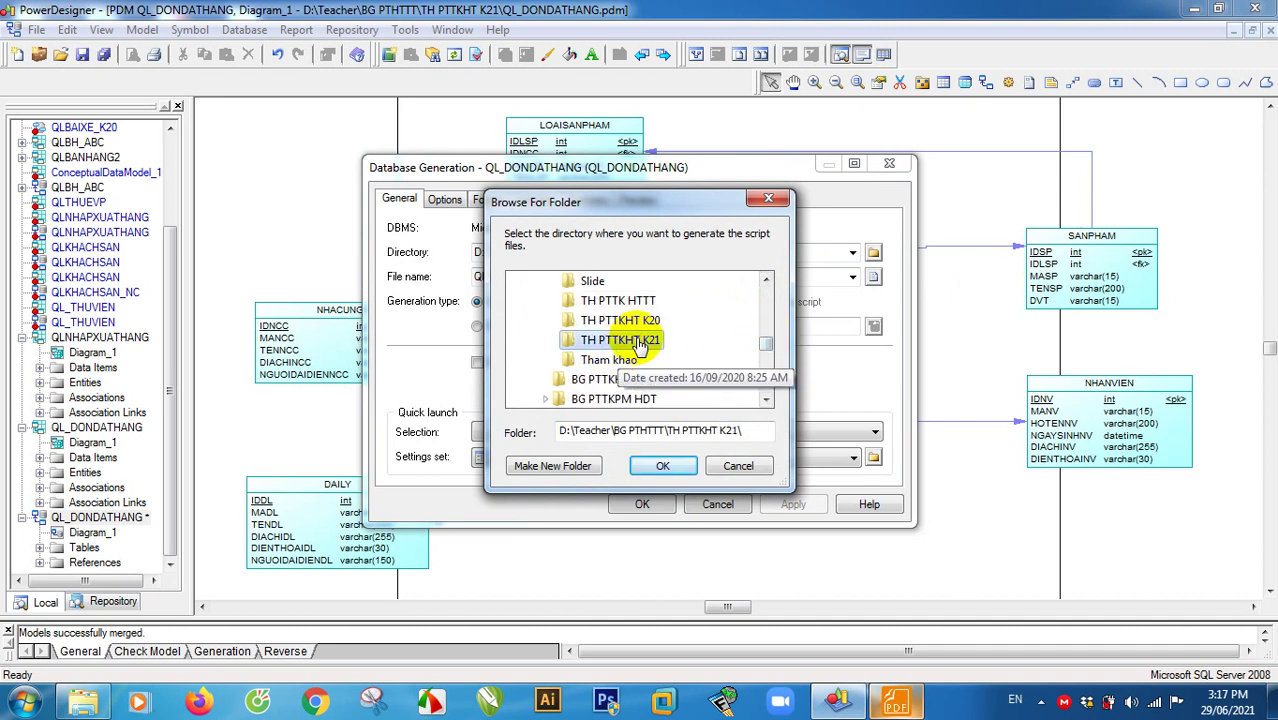
left_click(660, 466)
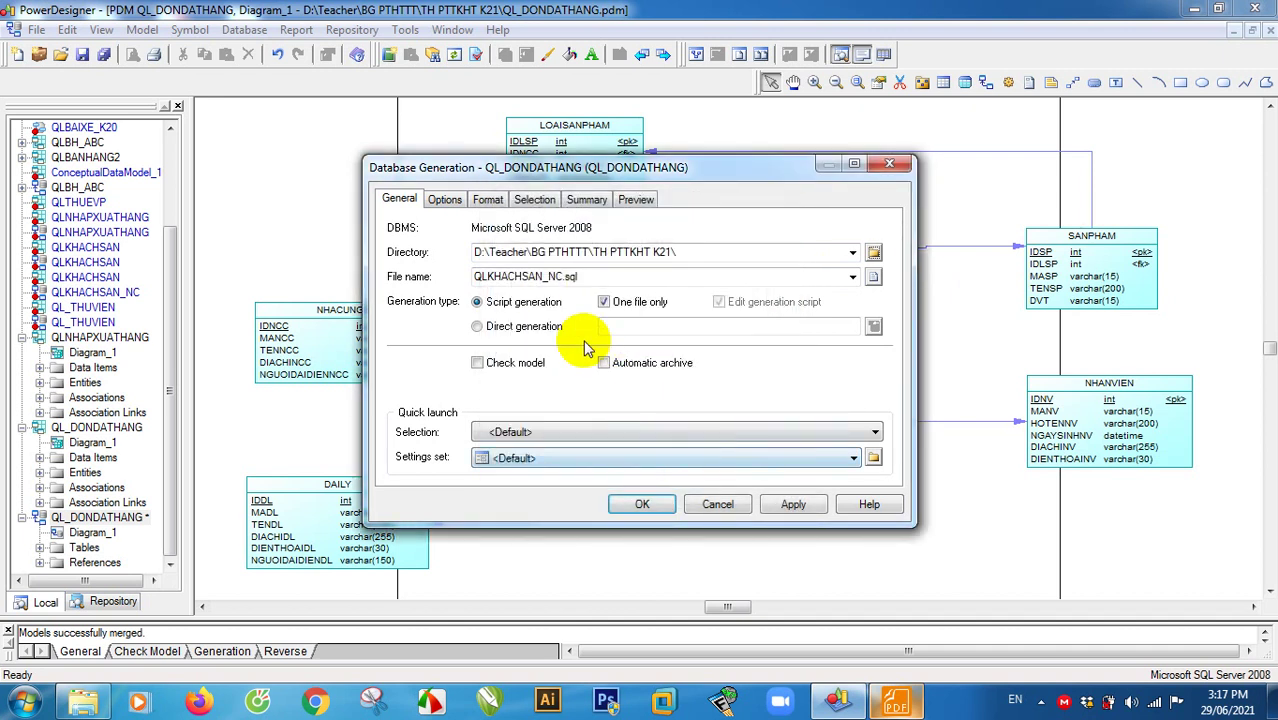
Step: Name the generated script file QLDONDATHANG.sql, keeping script generation in one file only
double_click(563, 277)
left_click(567, 277)
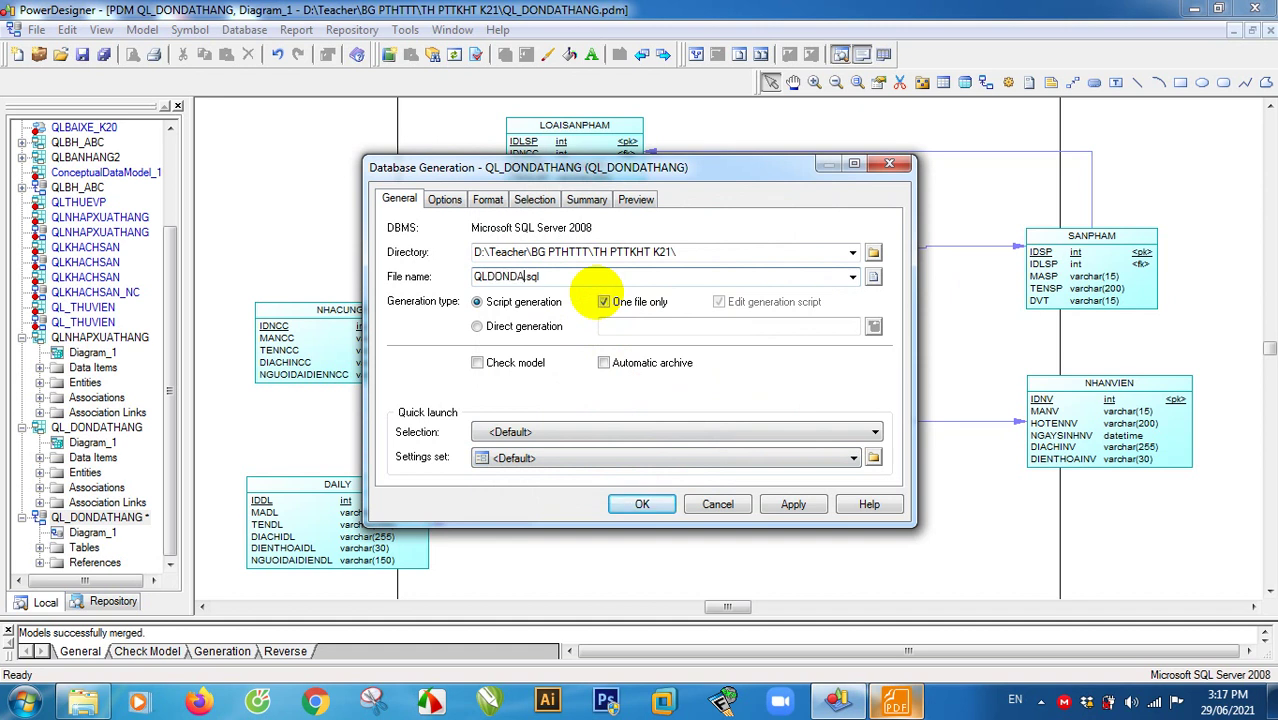
left_click(603, 301)
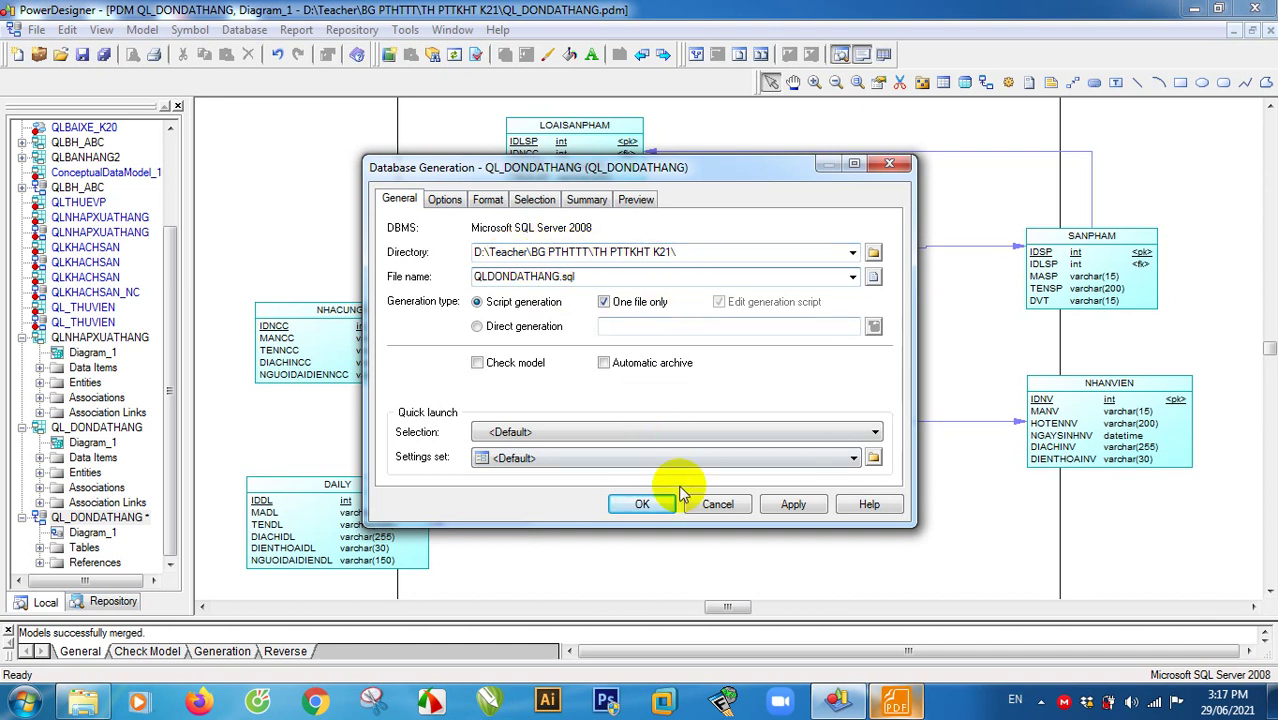
Step: Set the text encoding of the generated script to UTF-8
left_click(452, 199)
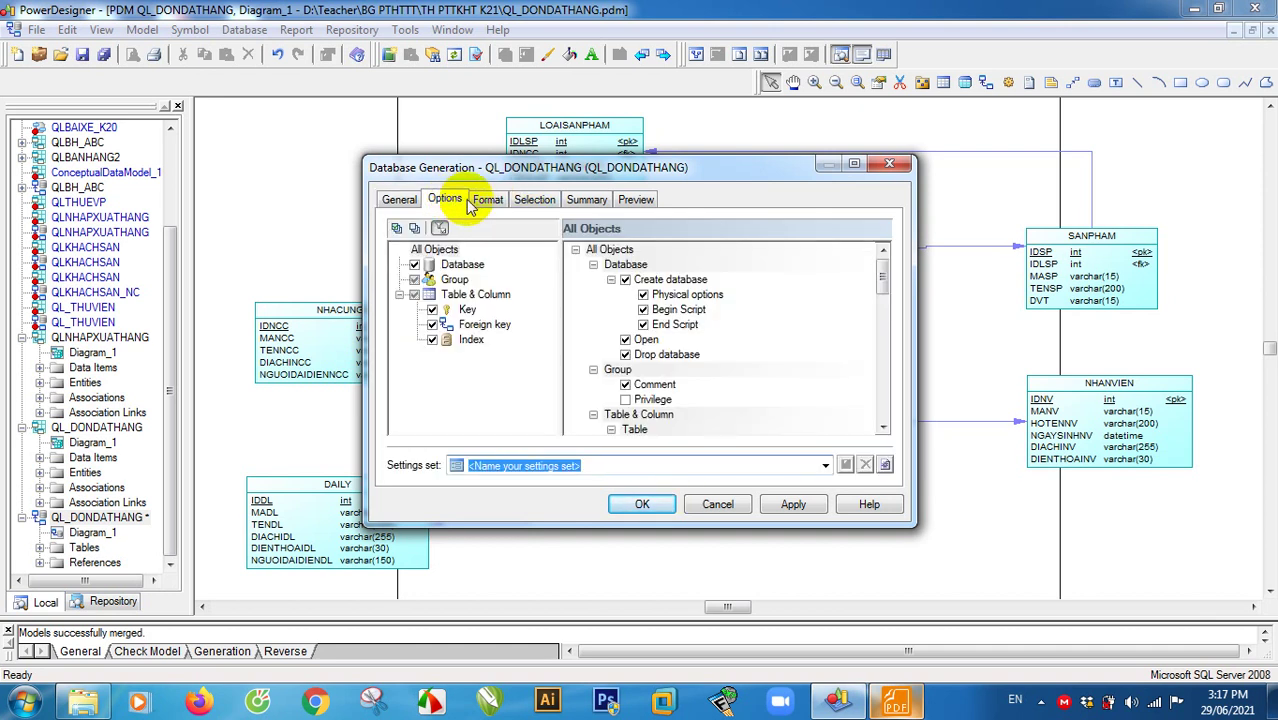
left_click(497, 200)
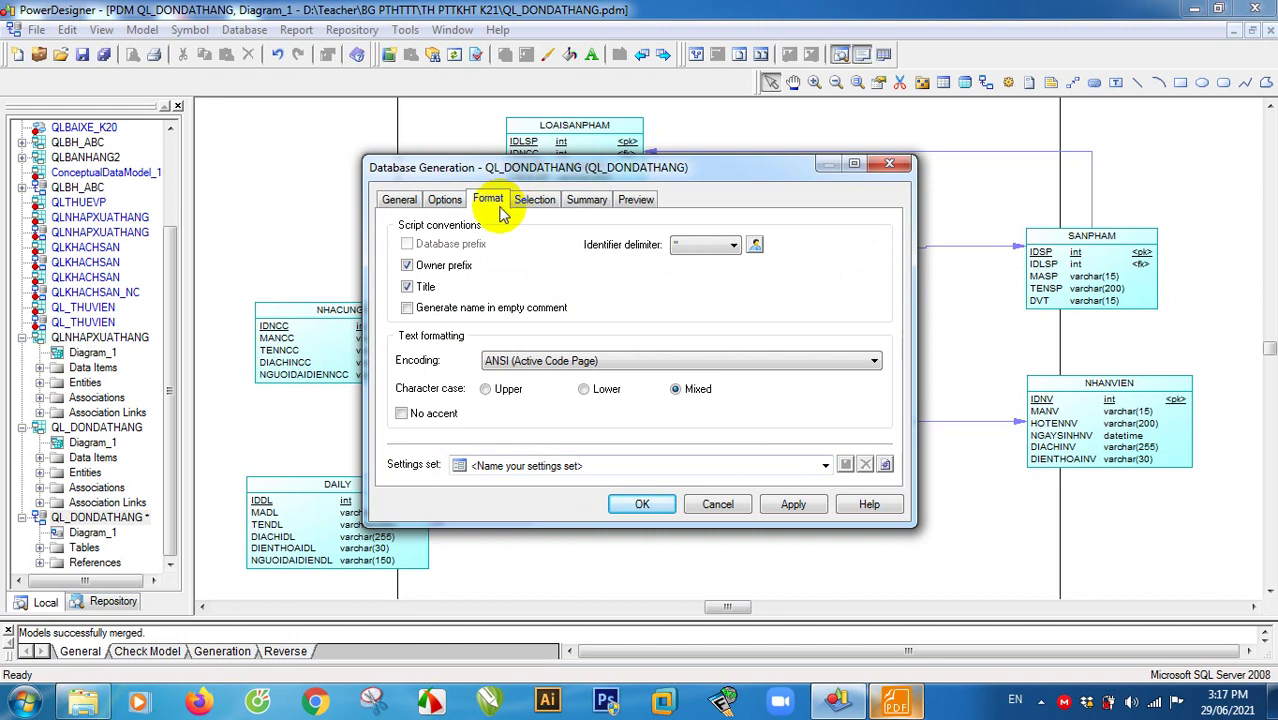
left_click(556, 362)
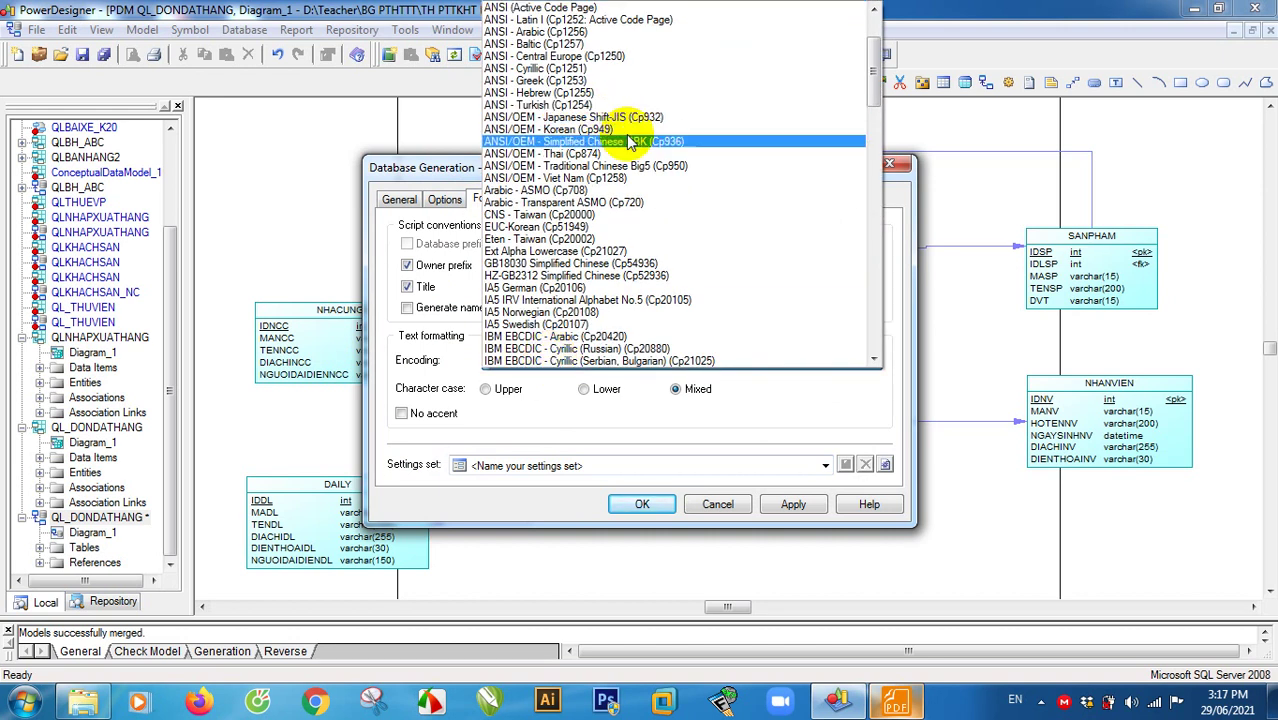
left_click_drag(874, 80, 606, 12)
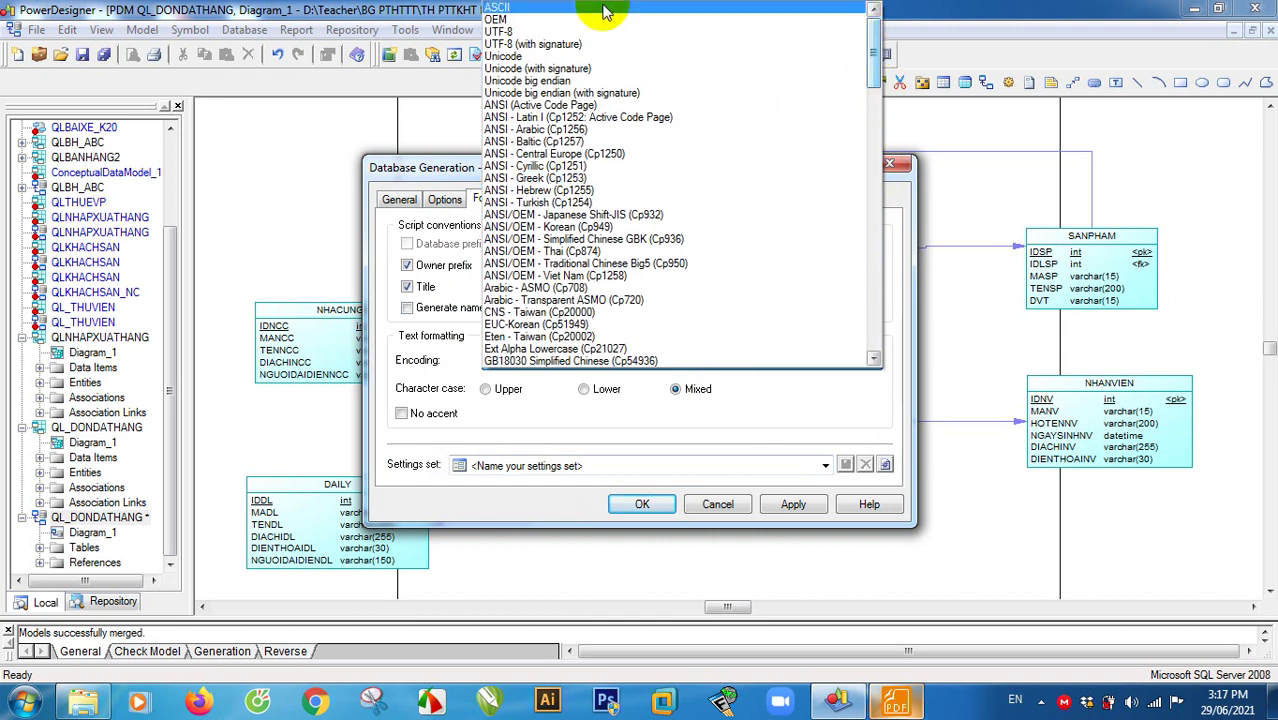
left_click(555, 32)
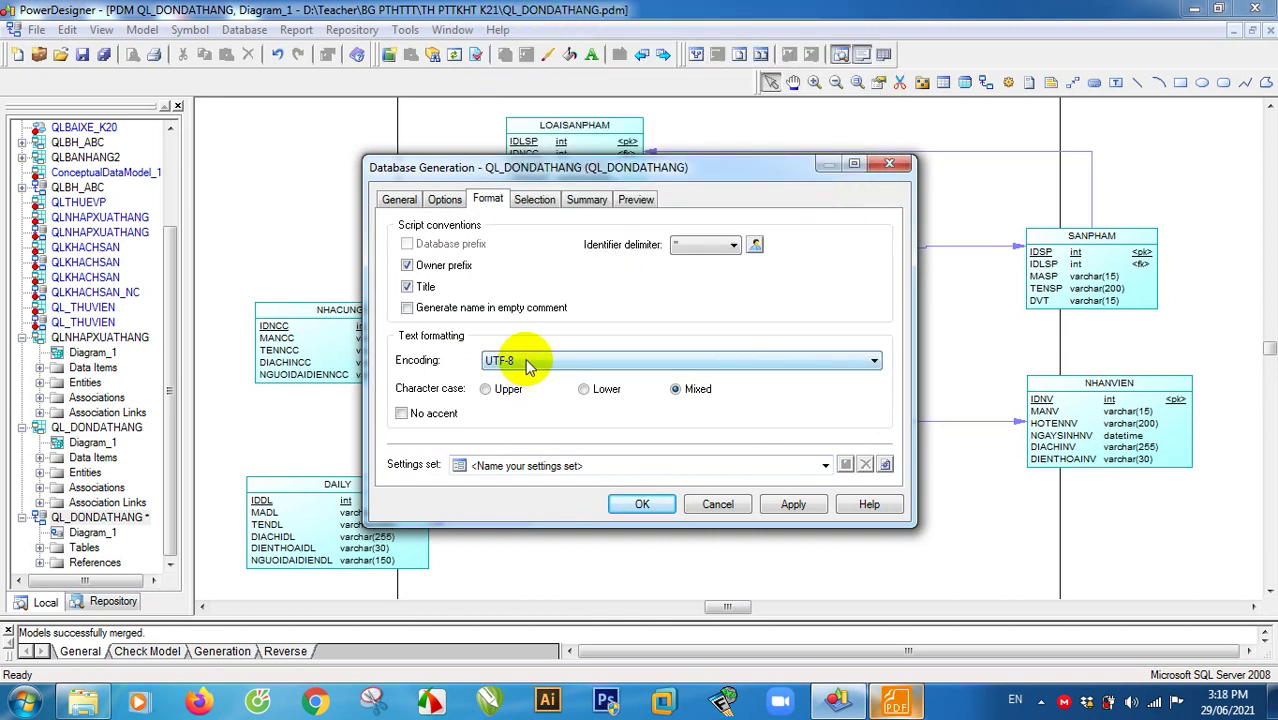
Step: Review the database generation options, format and general settings, and generate the SQL script
left_click(446, 201)
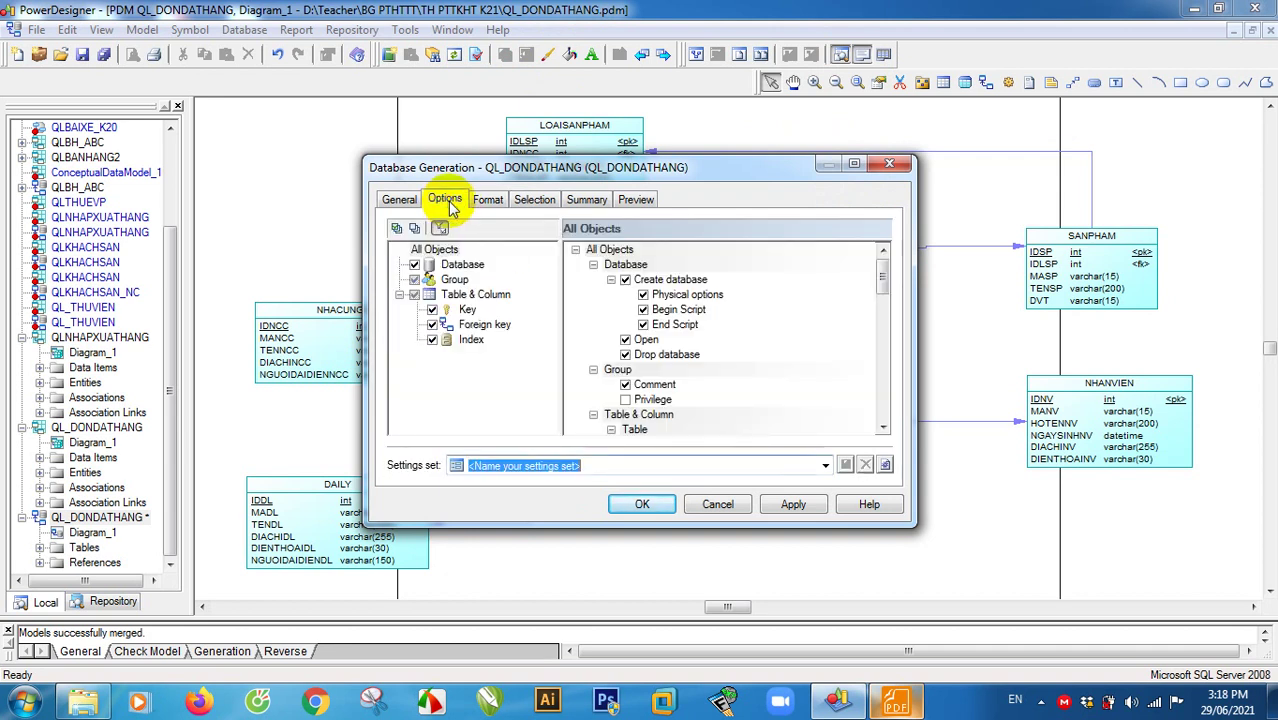
left_click(488, 200)
left_click(399, 200)
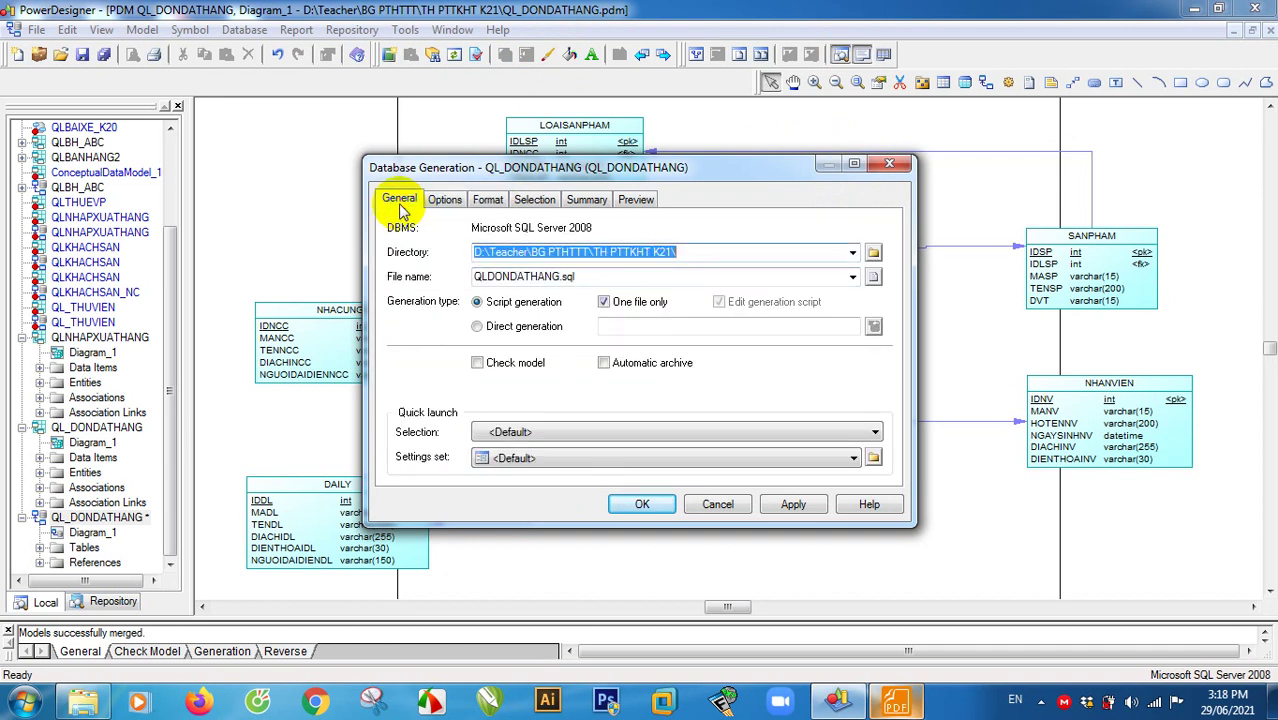
left_click(488, 200)
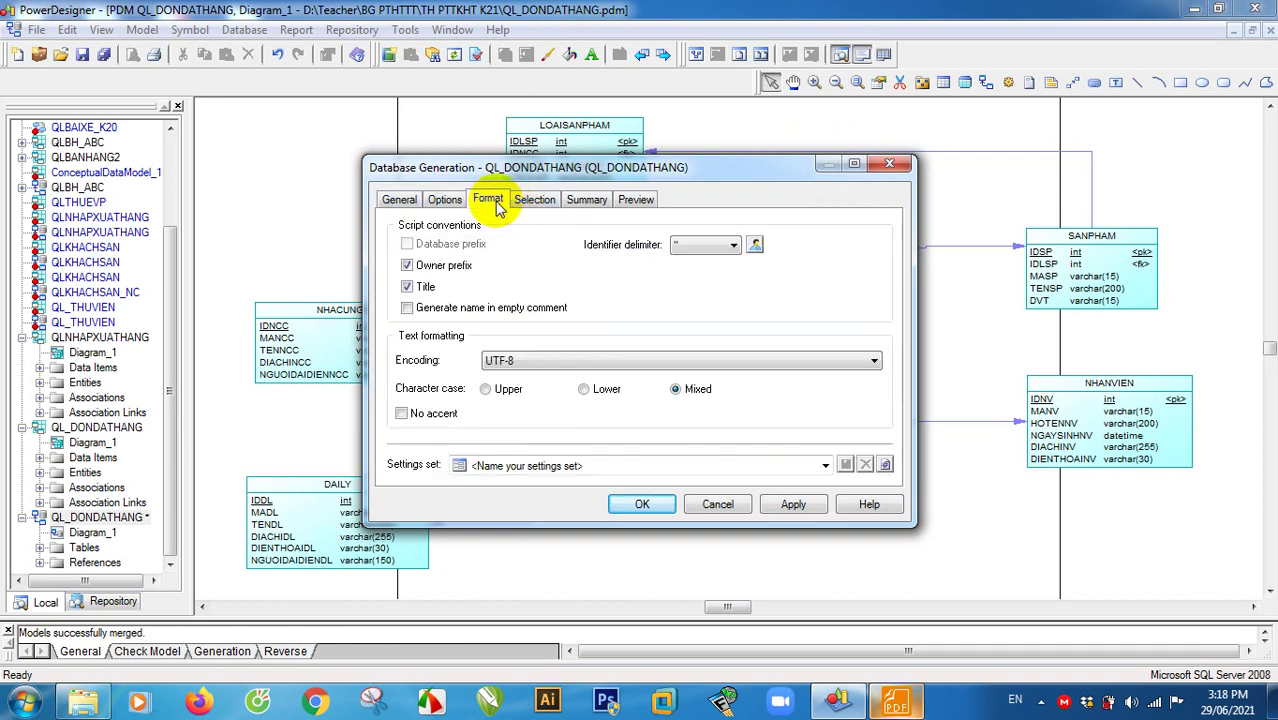
left_click(399, 200)
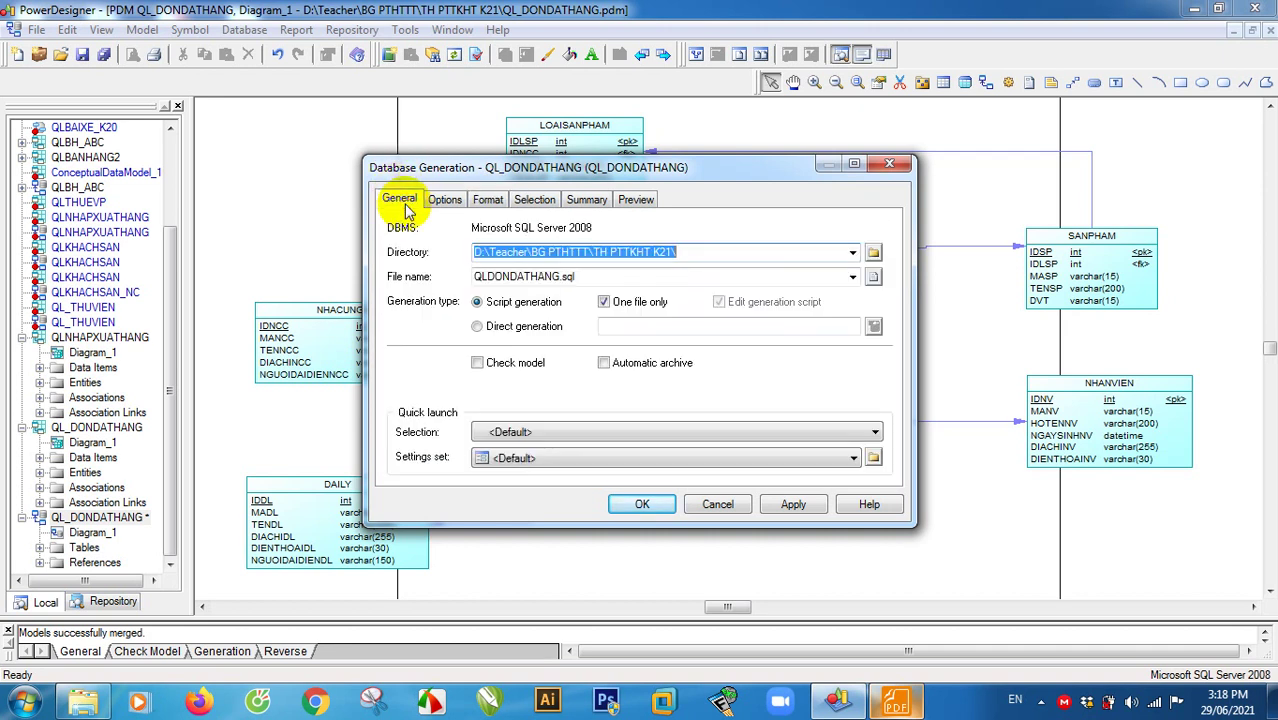
left_click(637, 505)
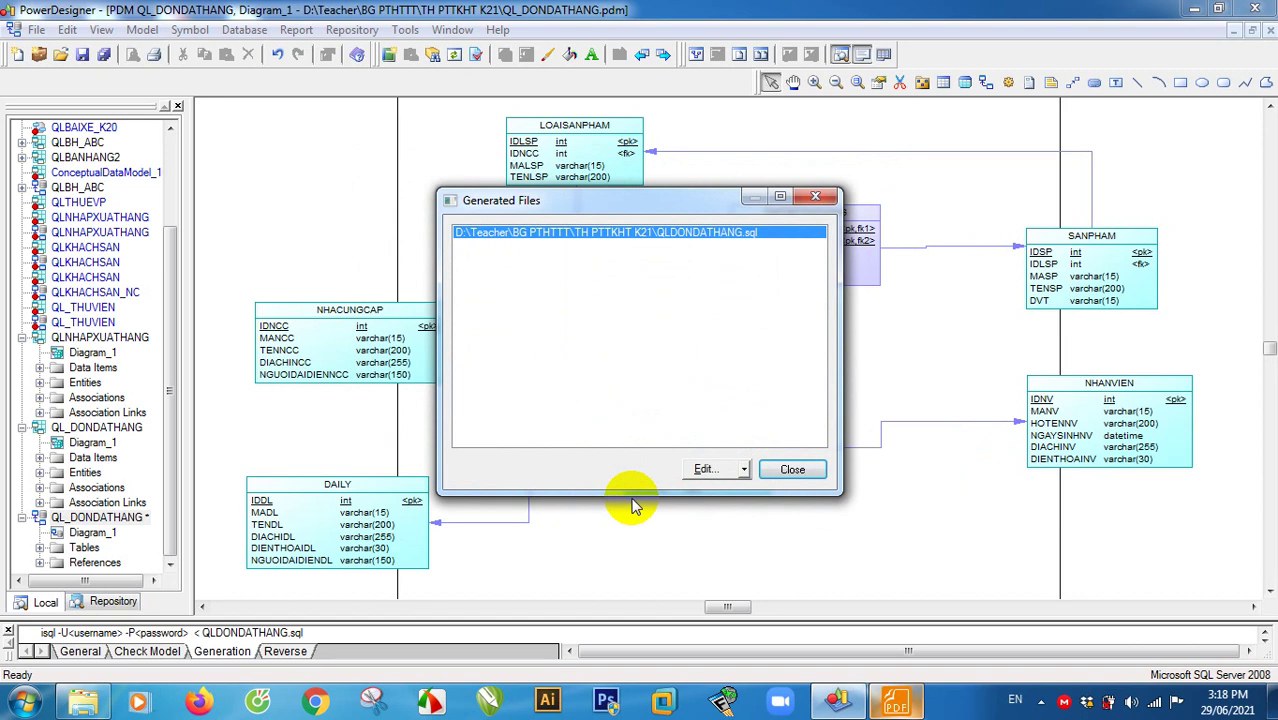
Step: Open the generated QLDONDATHANG.sql script for editing and examine the column data types in its create table statements
left_click(712, 470)
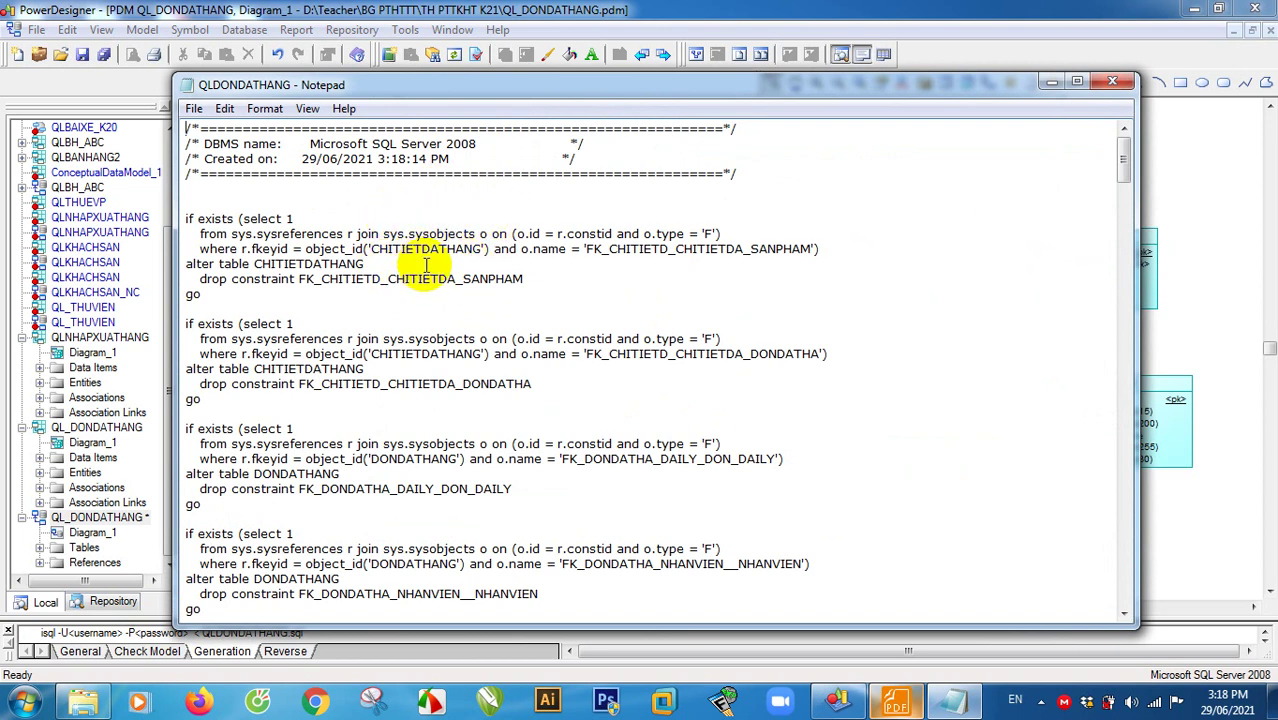
scroll(425, 270, "down", 20)
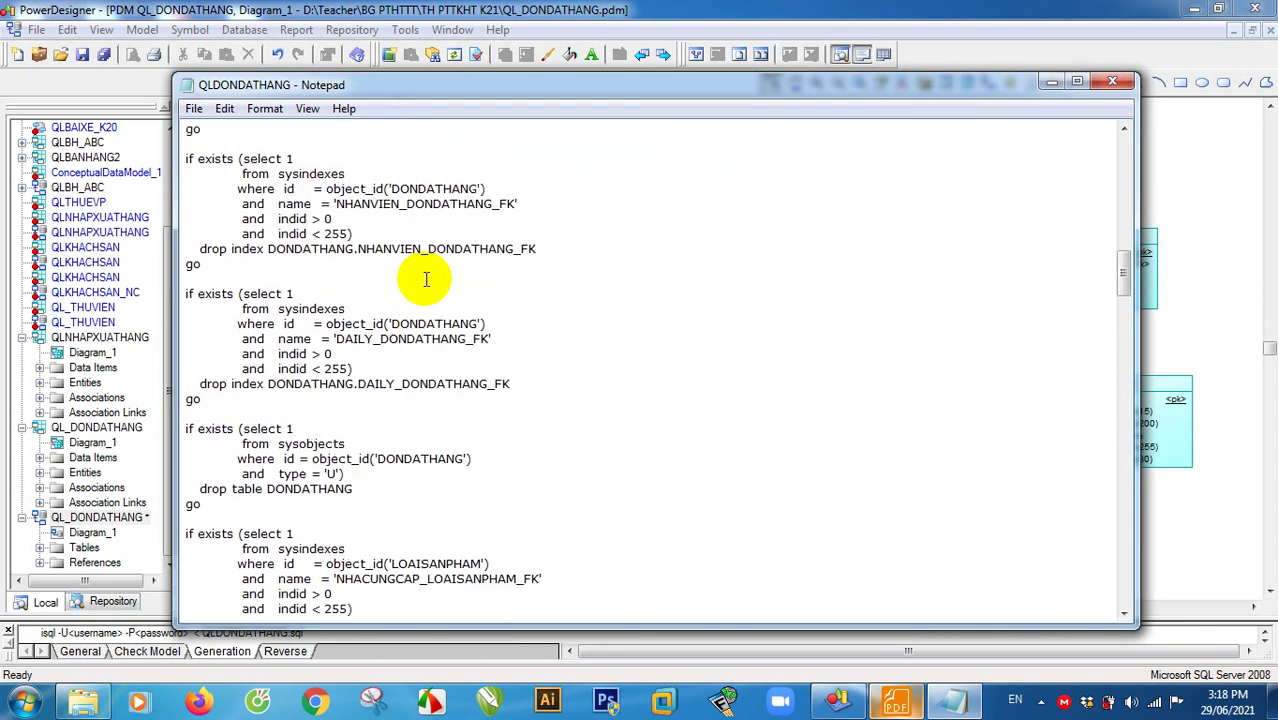
scroll(425, 280, "down", 14)
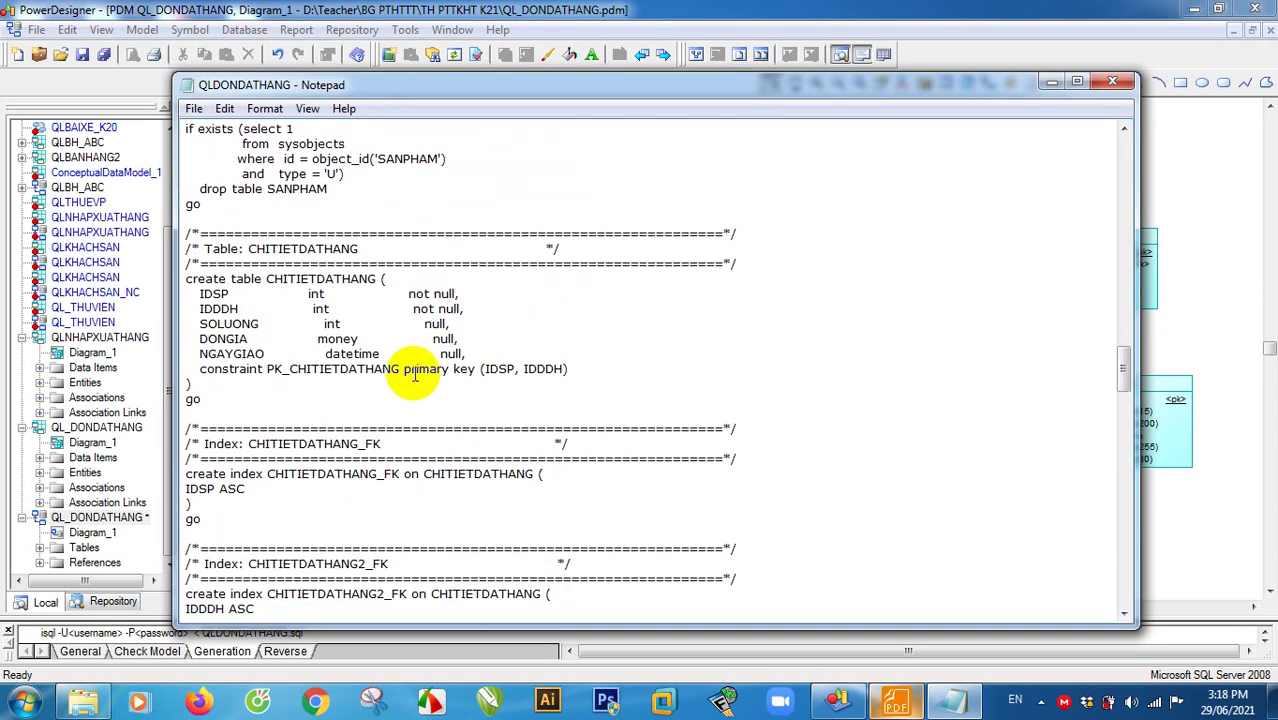
scroll(328, 354, "down", 2)
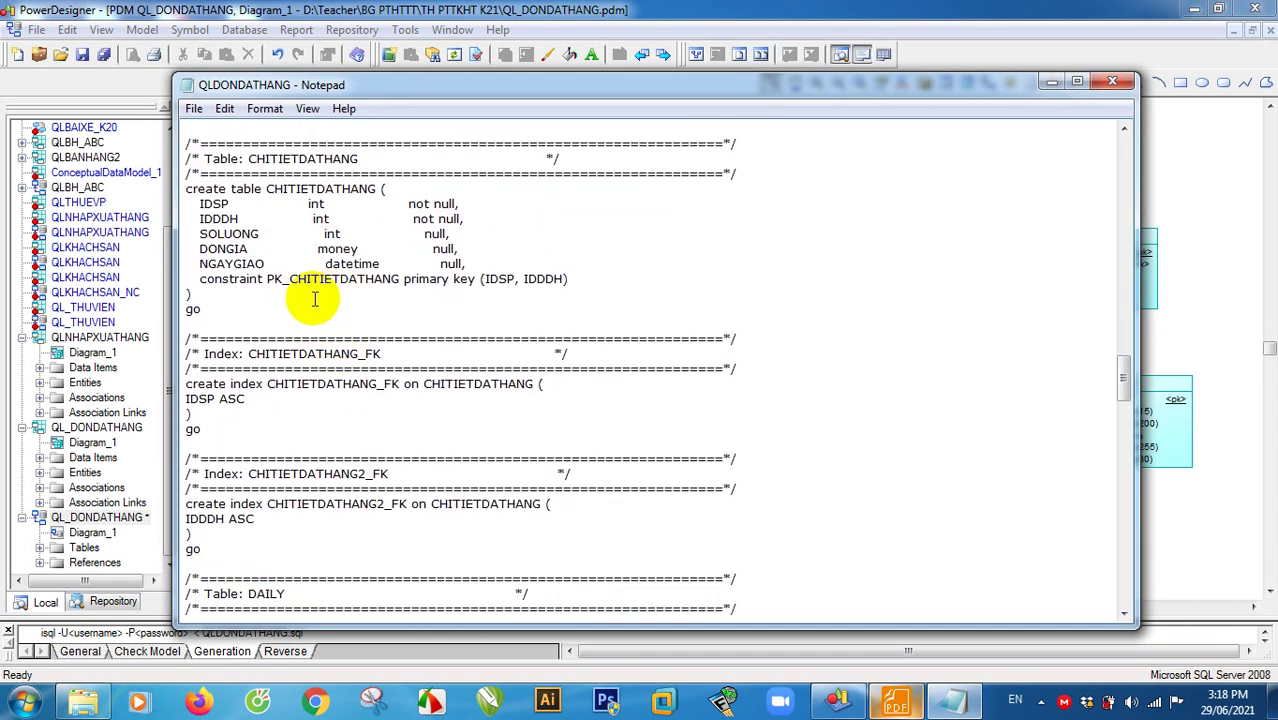
scroll(314, 290, "down", 9)
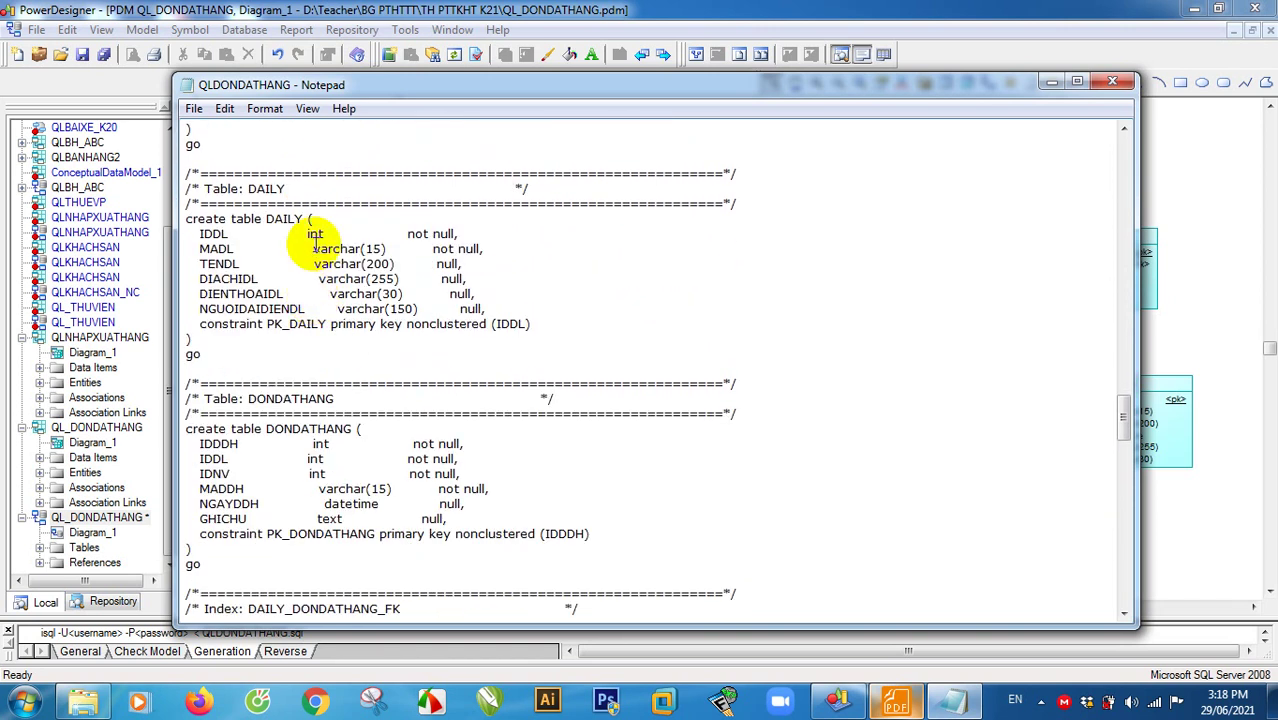
left_click_drag(313, 245, 356, 253)
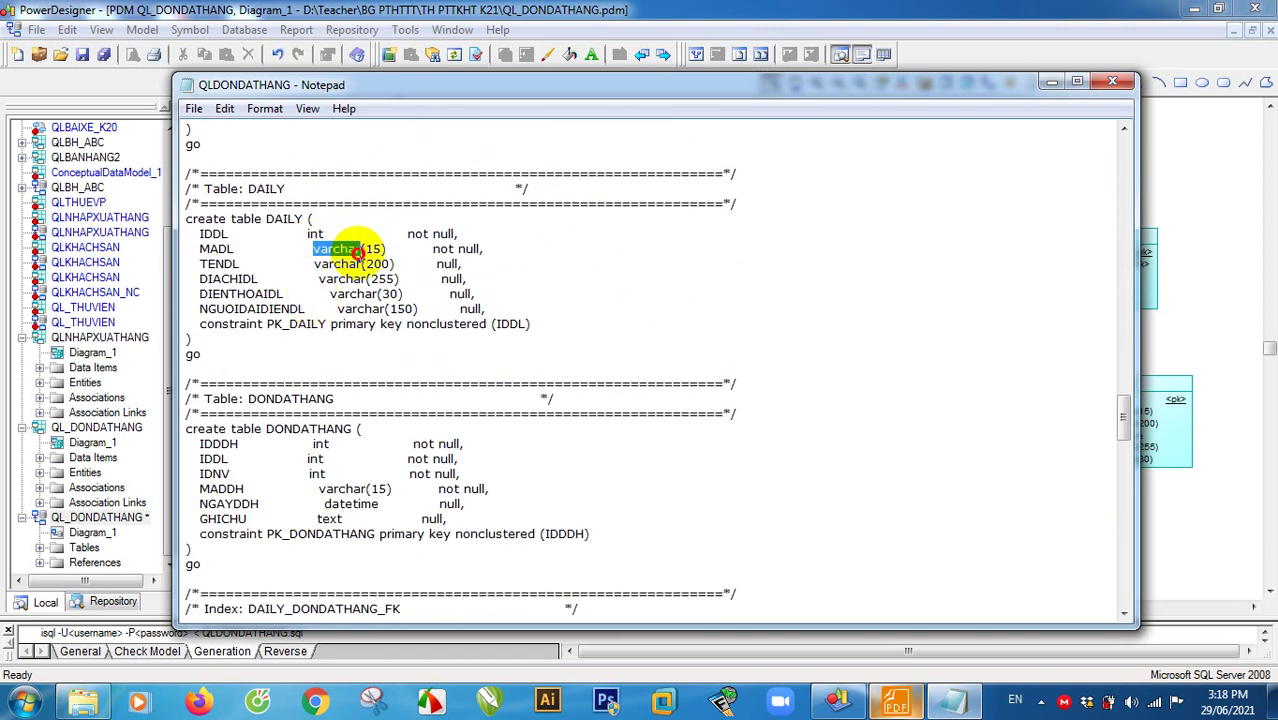
left_click(347, 280)
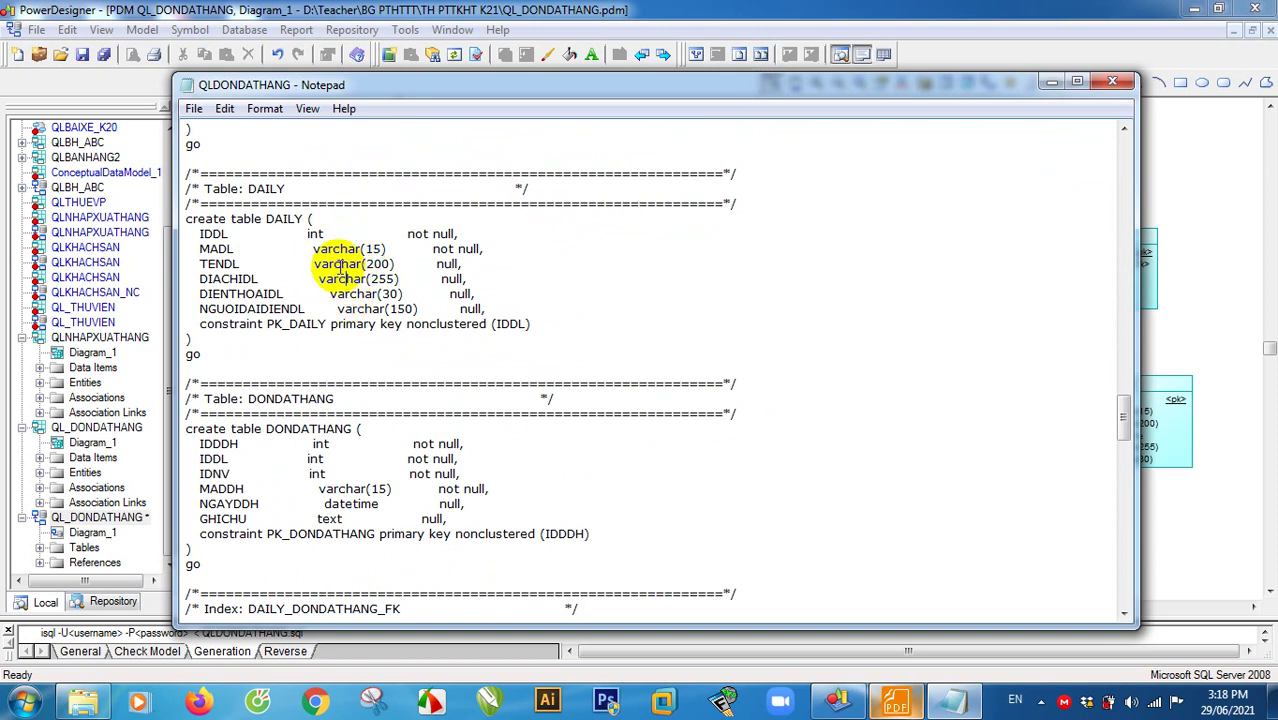
left_click_drag(365, 249, 300, 251)
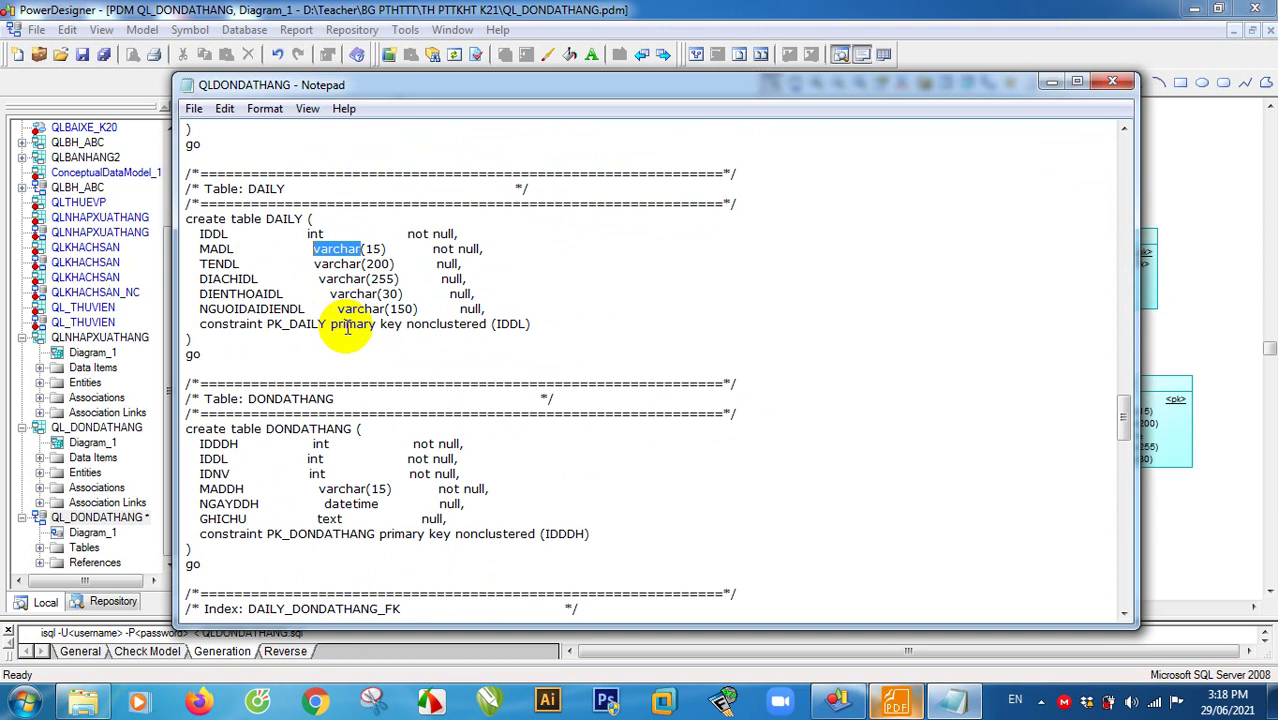
Step: Replace every occurrence of varchar with nvarchar throughout the script and close the Replace dialog
key("ctrl+h")
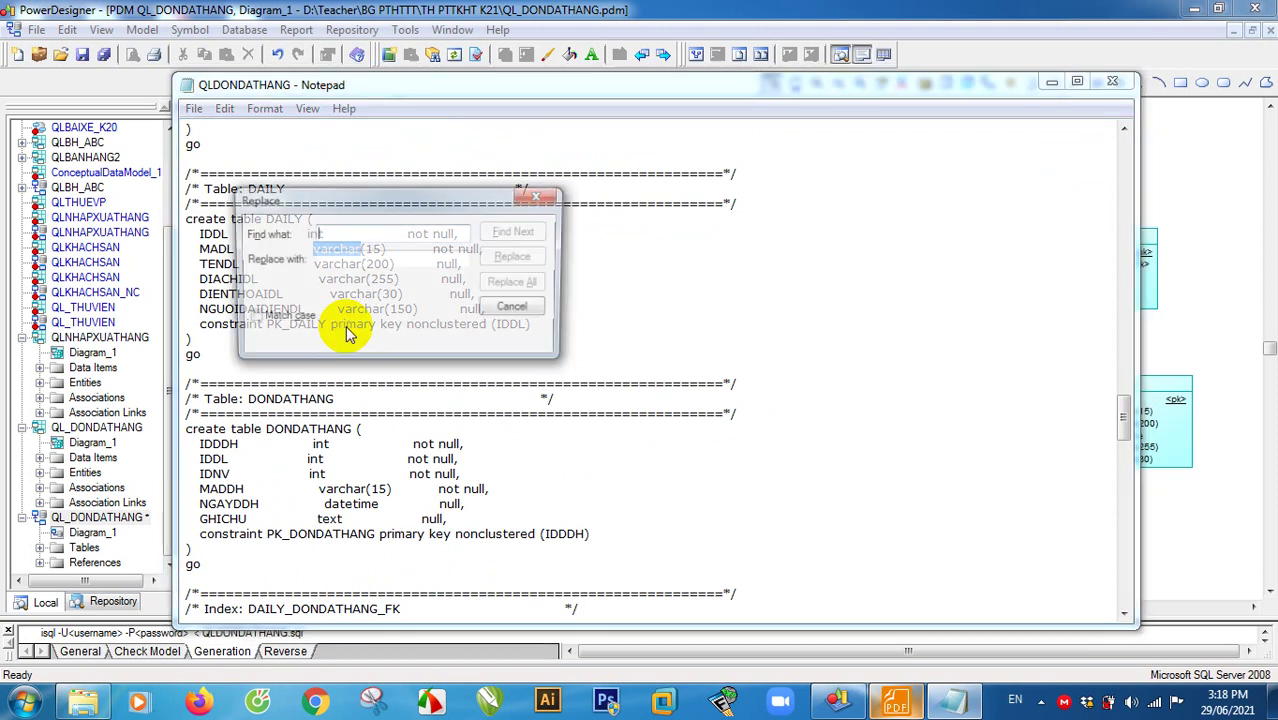
left_click_drag(369, 199, 697, 210)
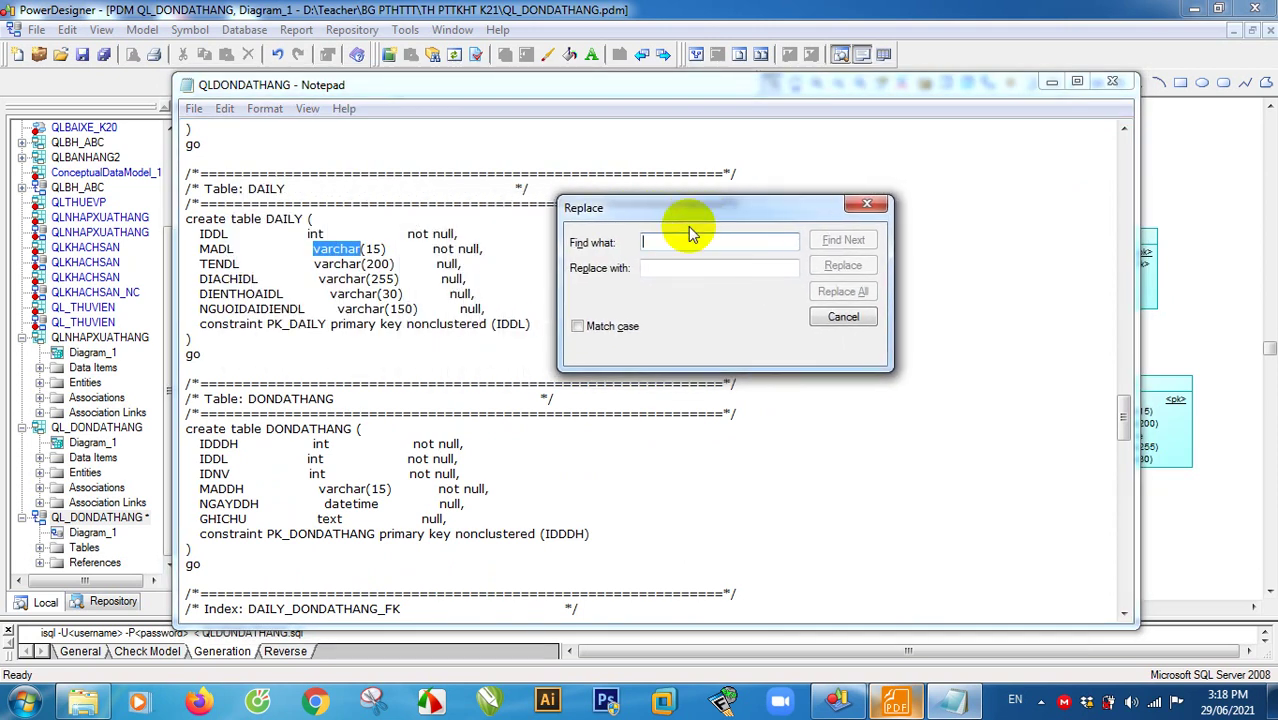
type("VA")
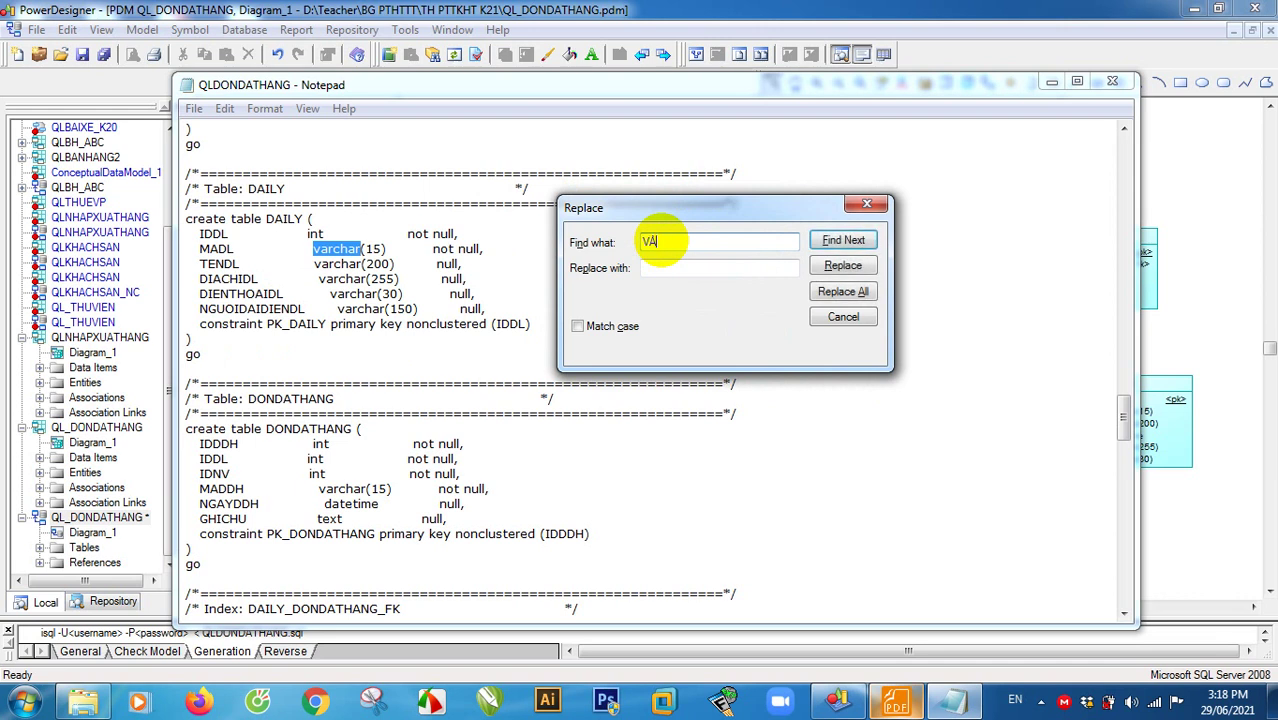
key("BackSpace")
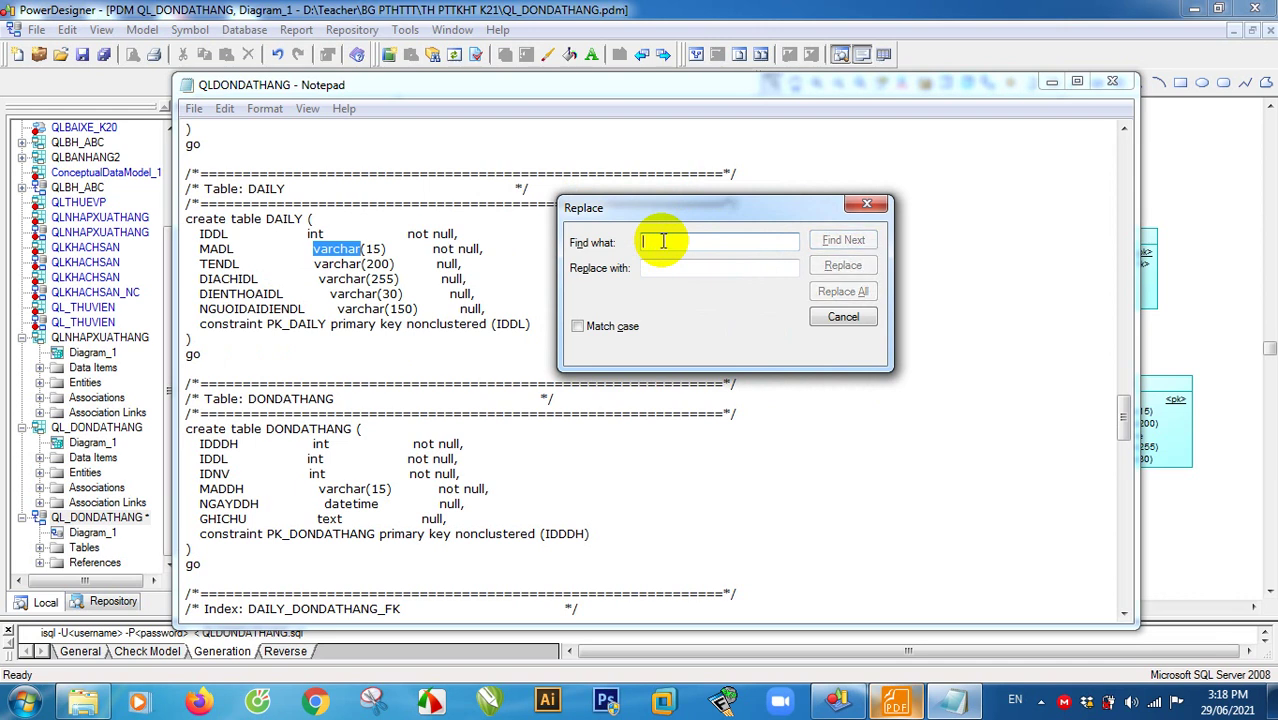
type("varchar")
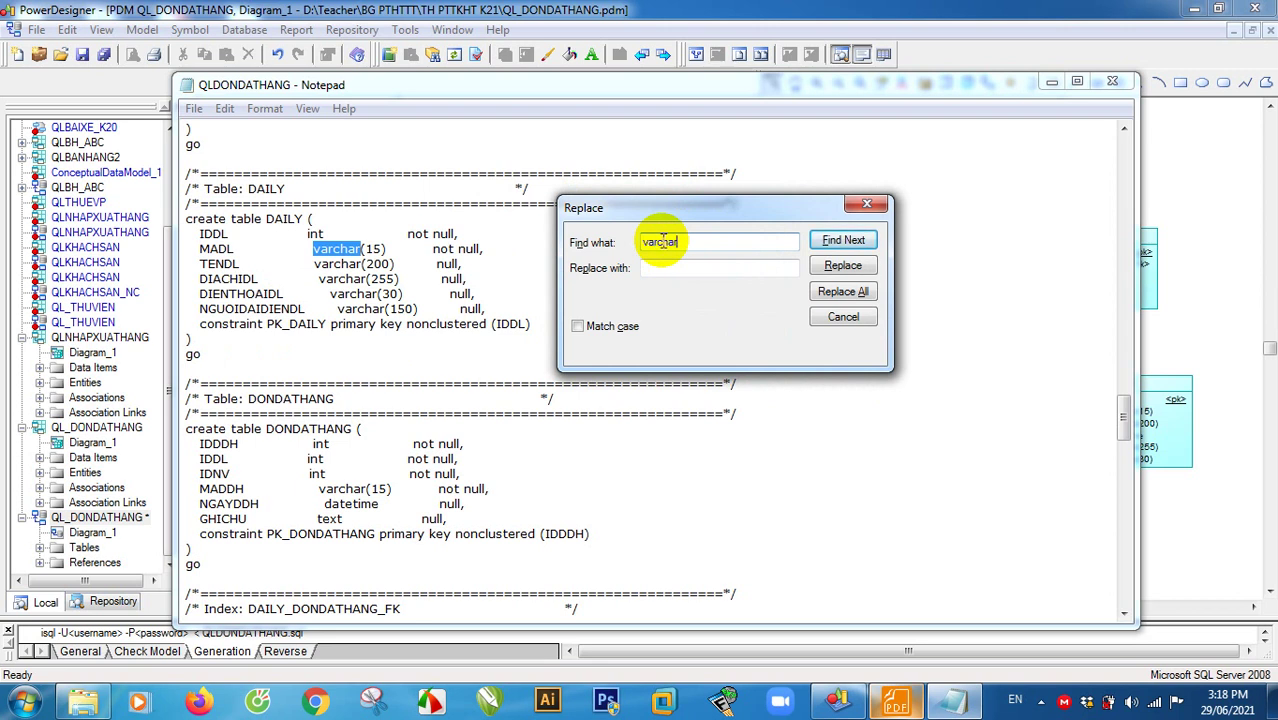
left_click(677, 270)
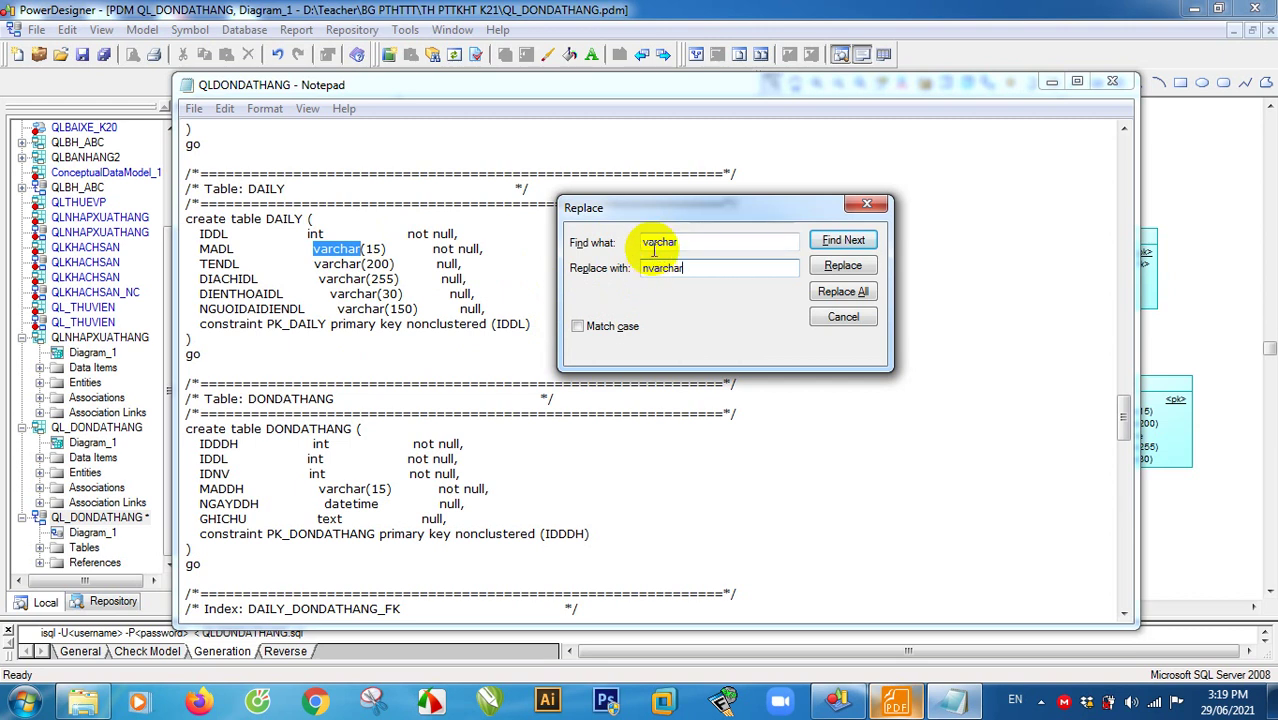
left_click(840, 292)
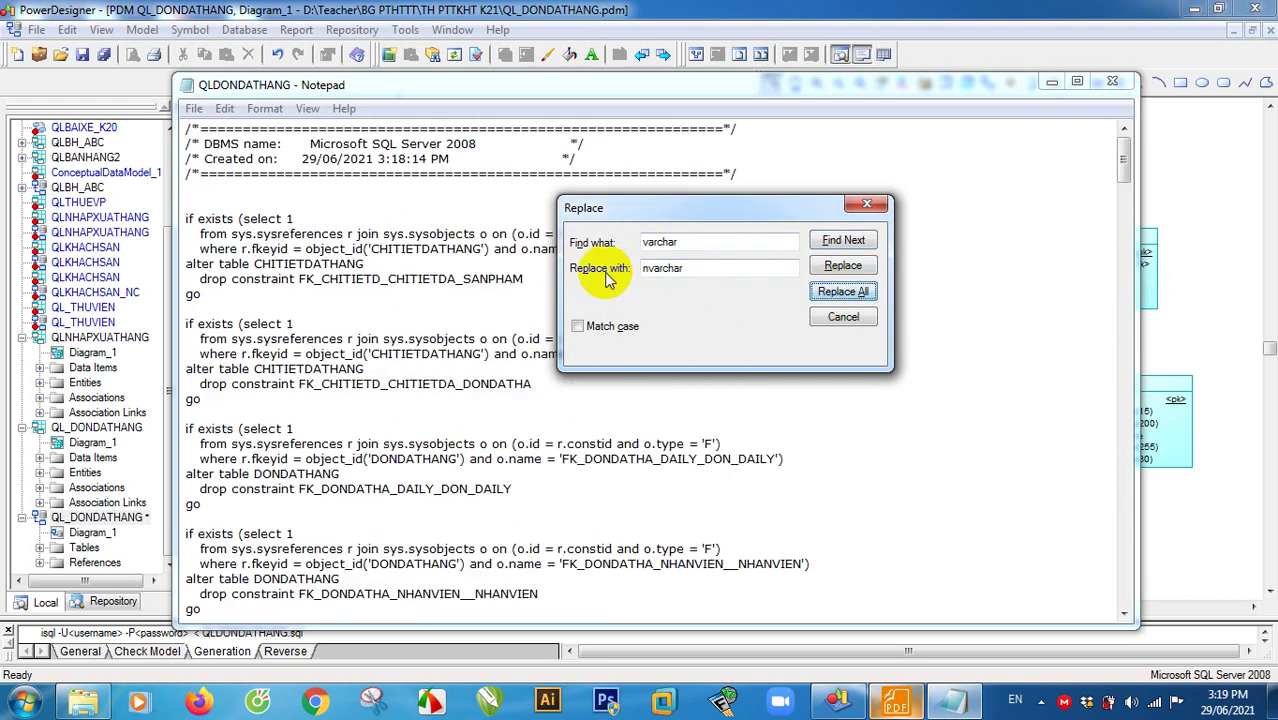
left_click(884, 207)
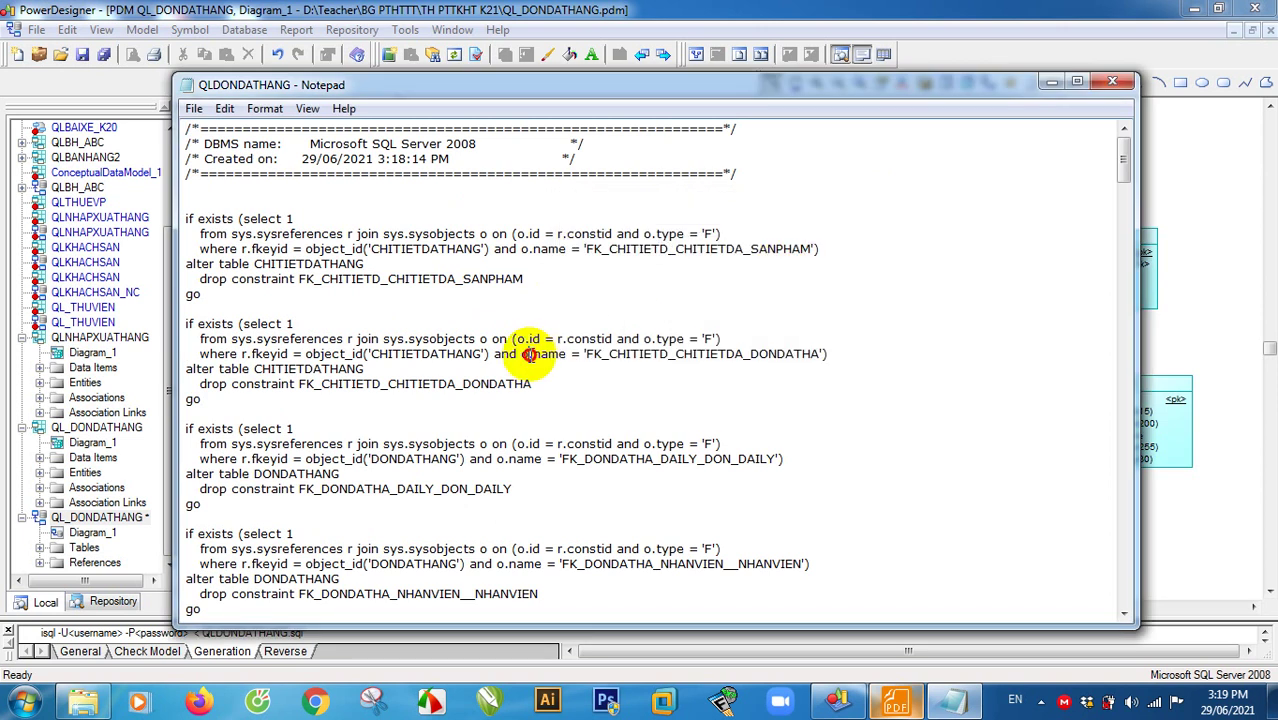
Step: Save the edited QLDONDATHANG script and look through its statements
scroll(500, 375, "down", 20)
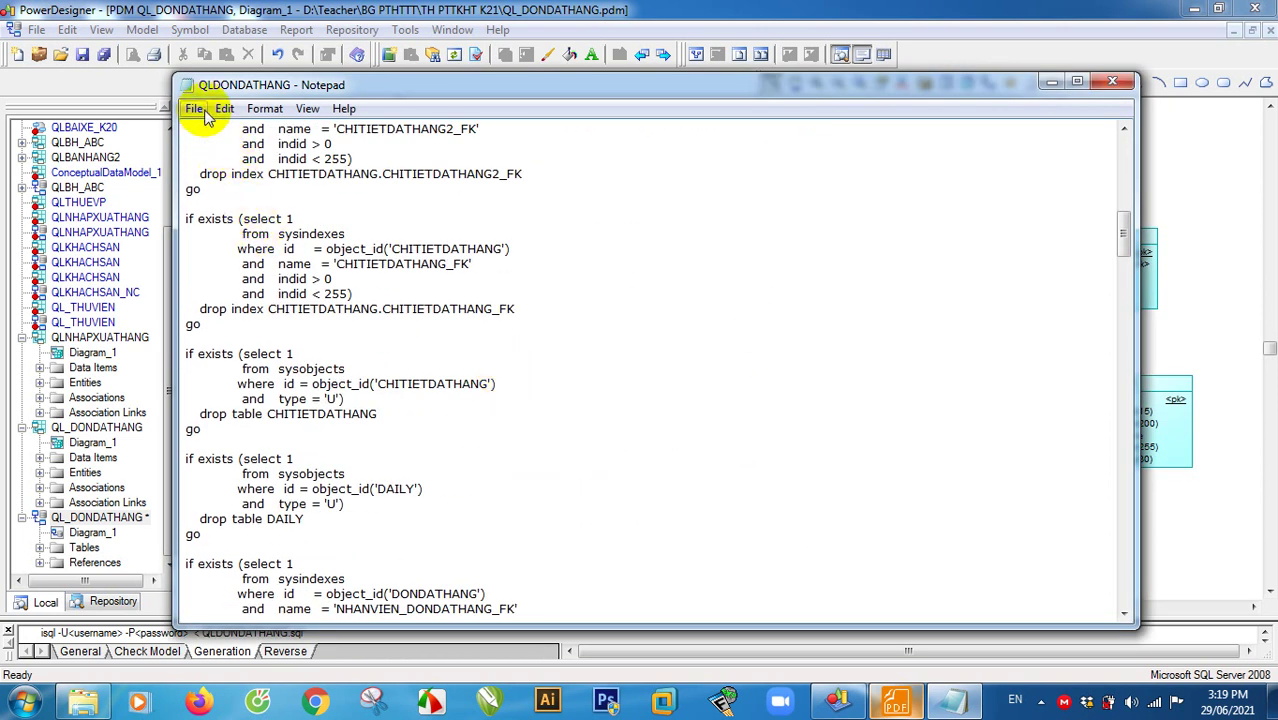
left_click(194, 108)
left_click(214, 170)
scroll(360, 380, "down", 20)
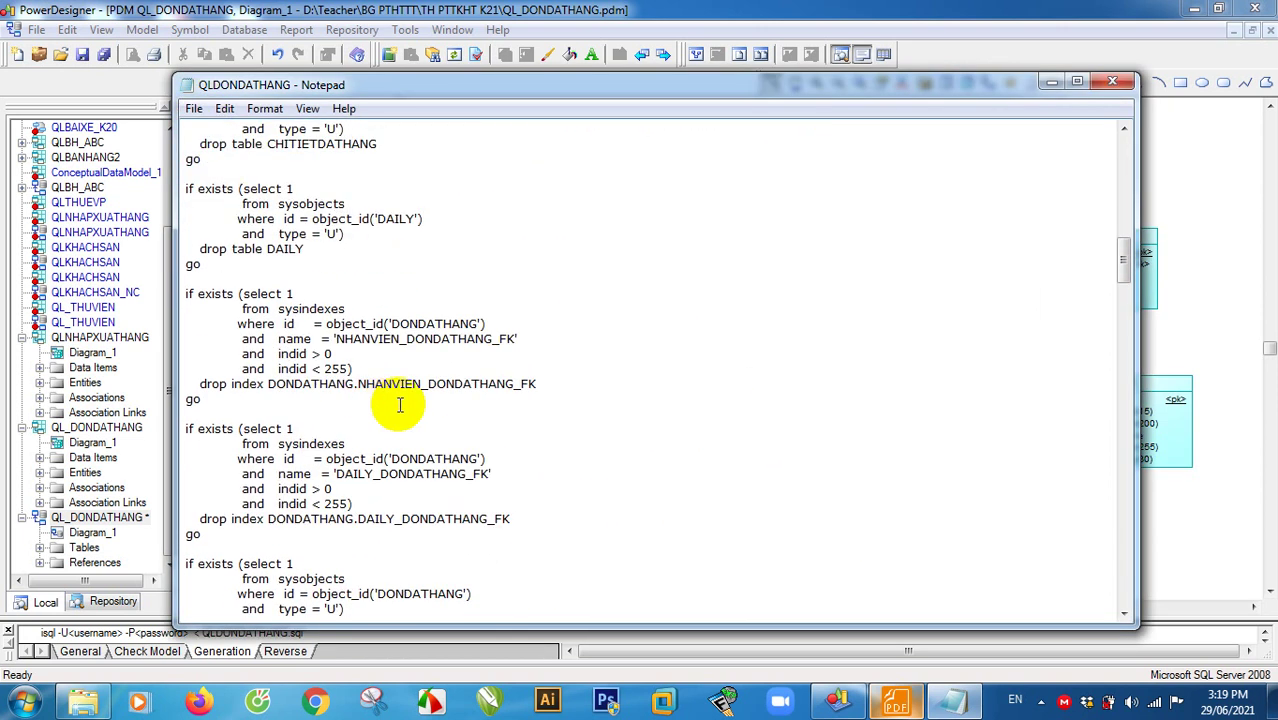
Step: Check the column data types in the create table statements of the edited QLDONDATHANG script
scroll(382, 370, "down", 10)
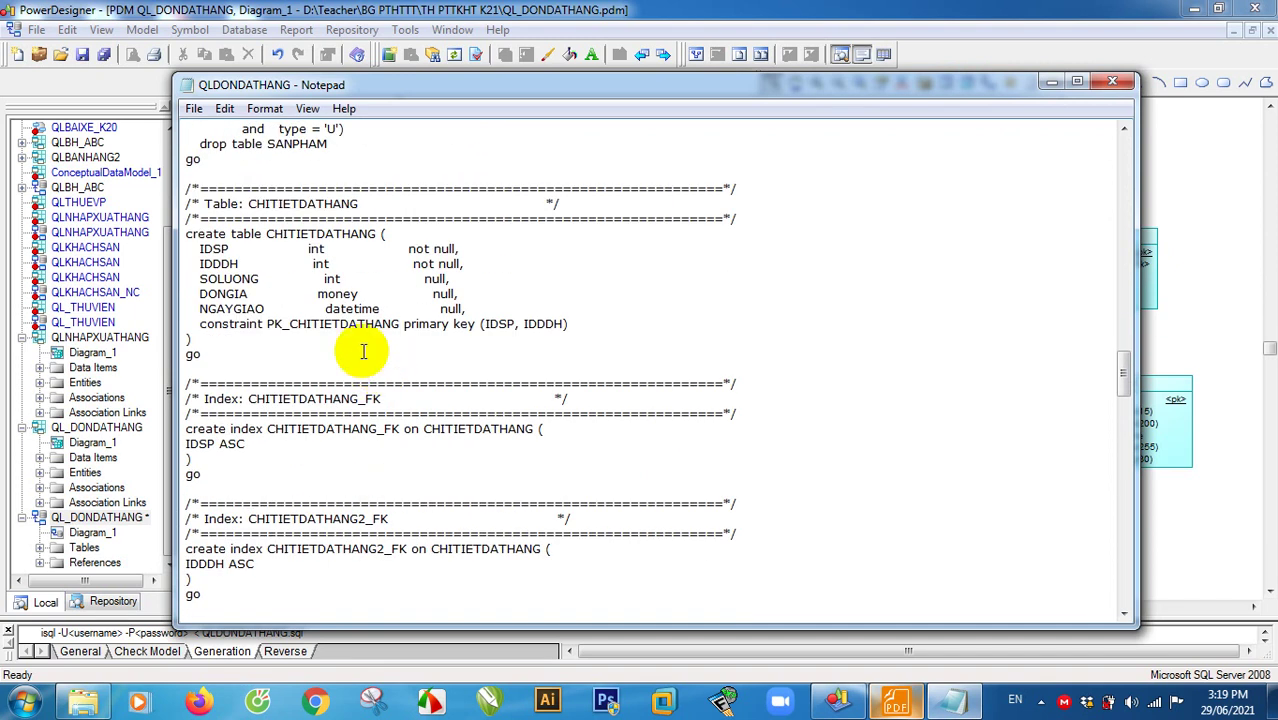
scroll(345, 340, "down", 10)
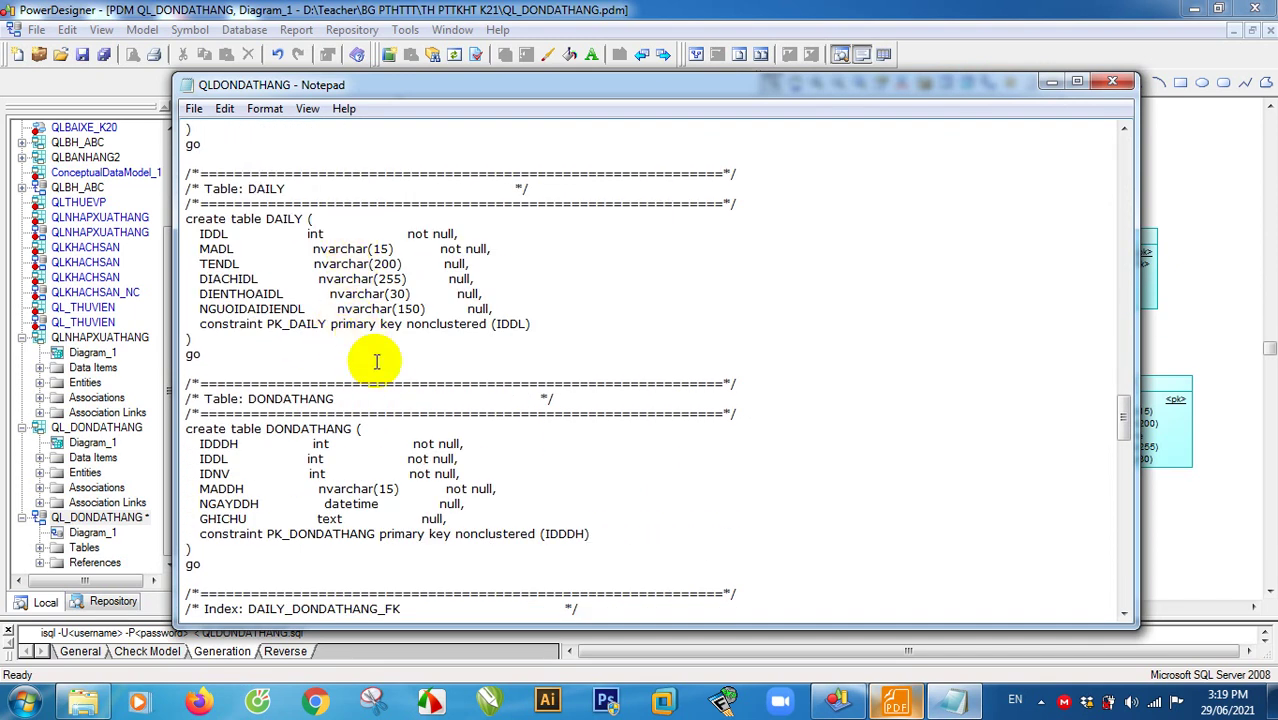
scroll(390, 400, "down", 2)
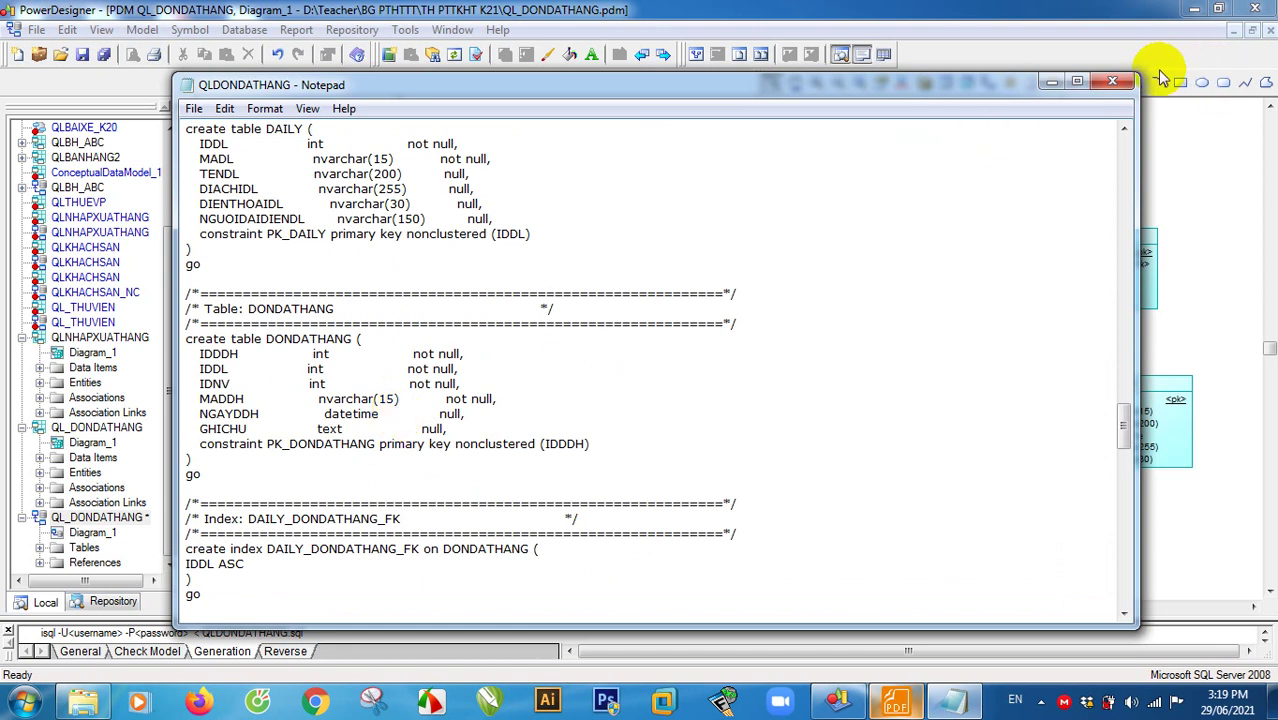
Step: Start SQL Server Management Studio and connect to the LENOVO_QS database engine with SQL Server Authentication
left_click(22, 703)
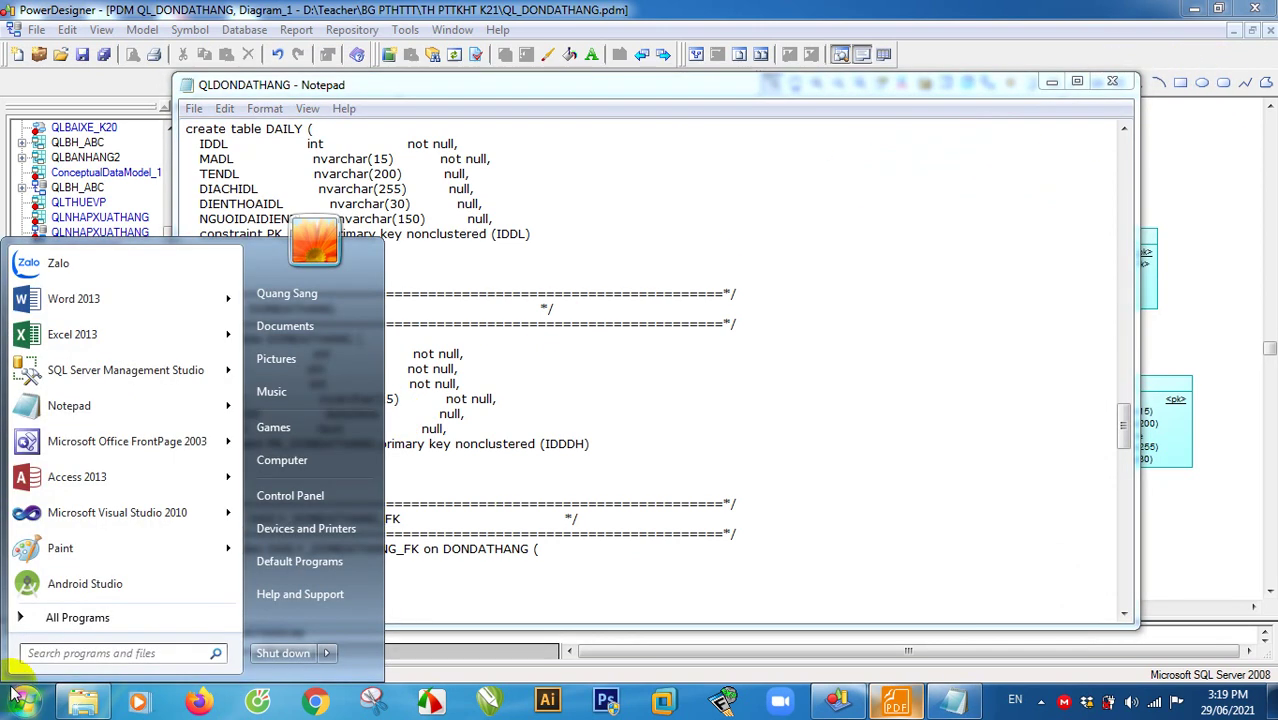
left_click(90, 371)
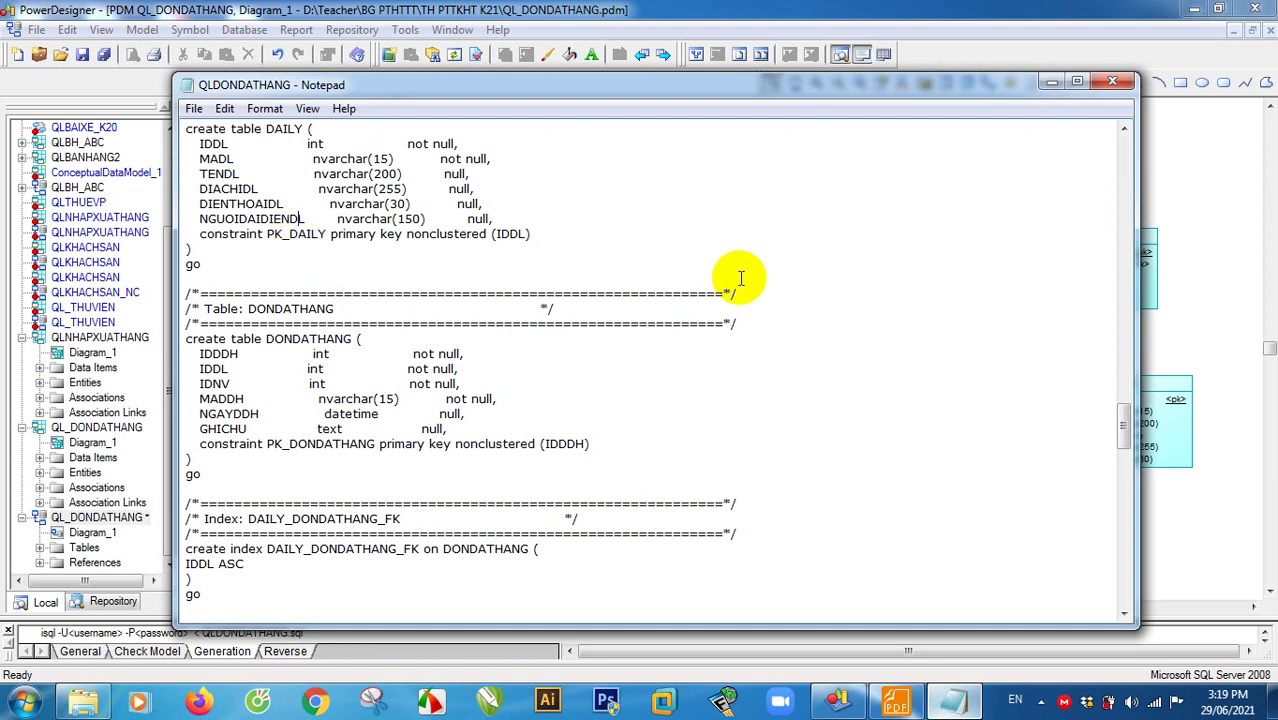
scroll(426, 241, "up", 1)
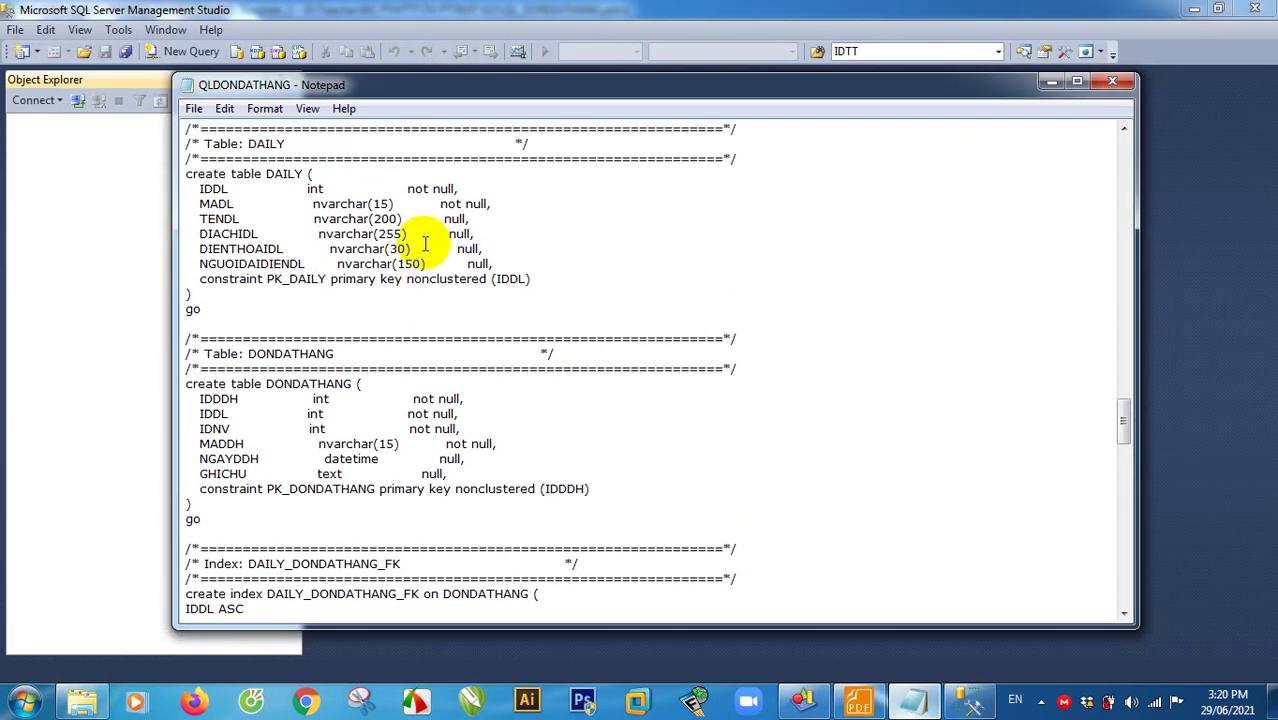
scroll(426, 241, "up", 3)
left_click(351, 324)
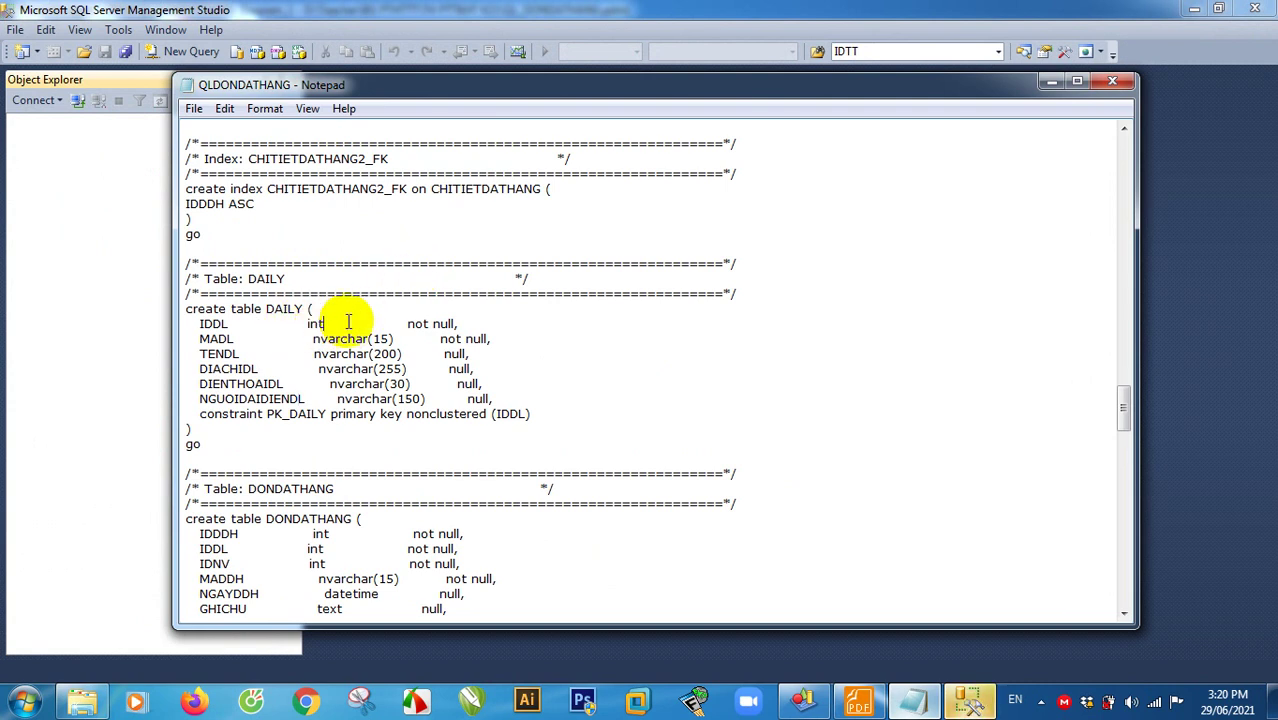
left_click(968, 700)
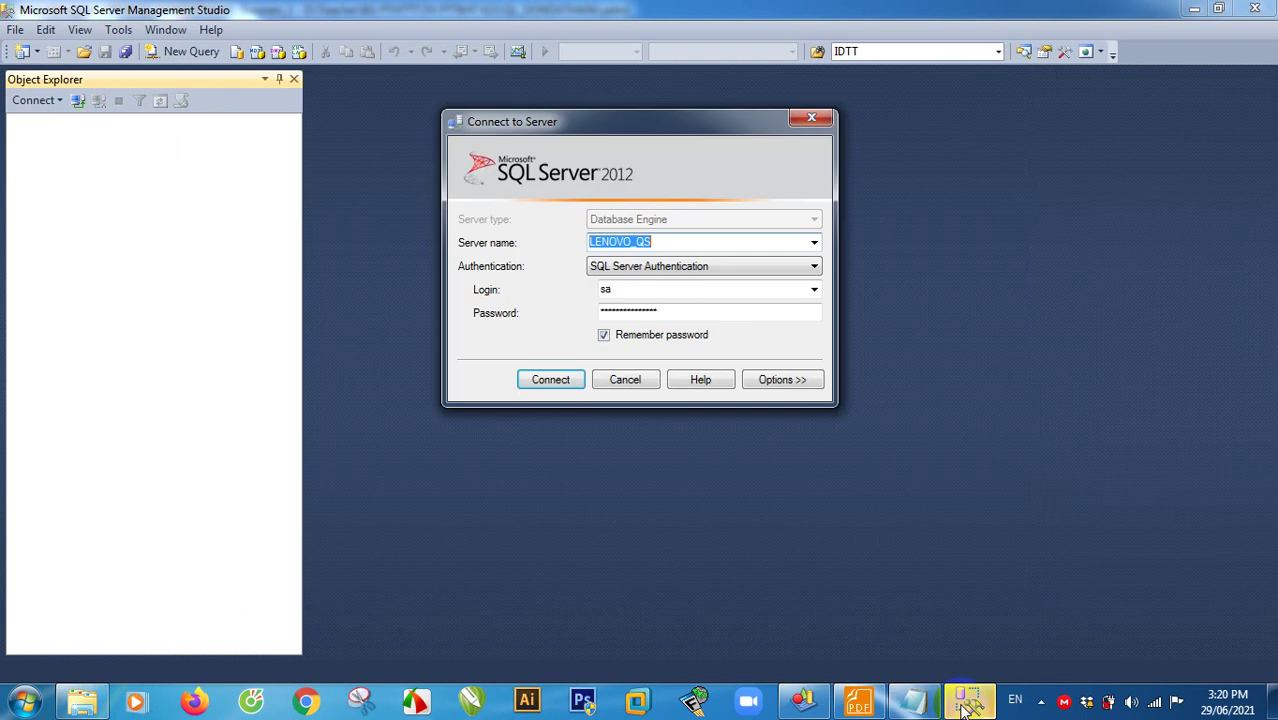
left_click(551, 380)
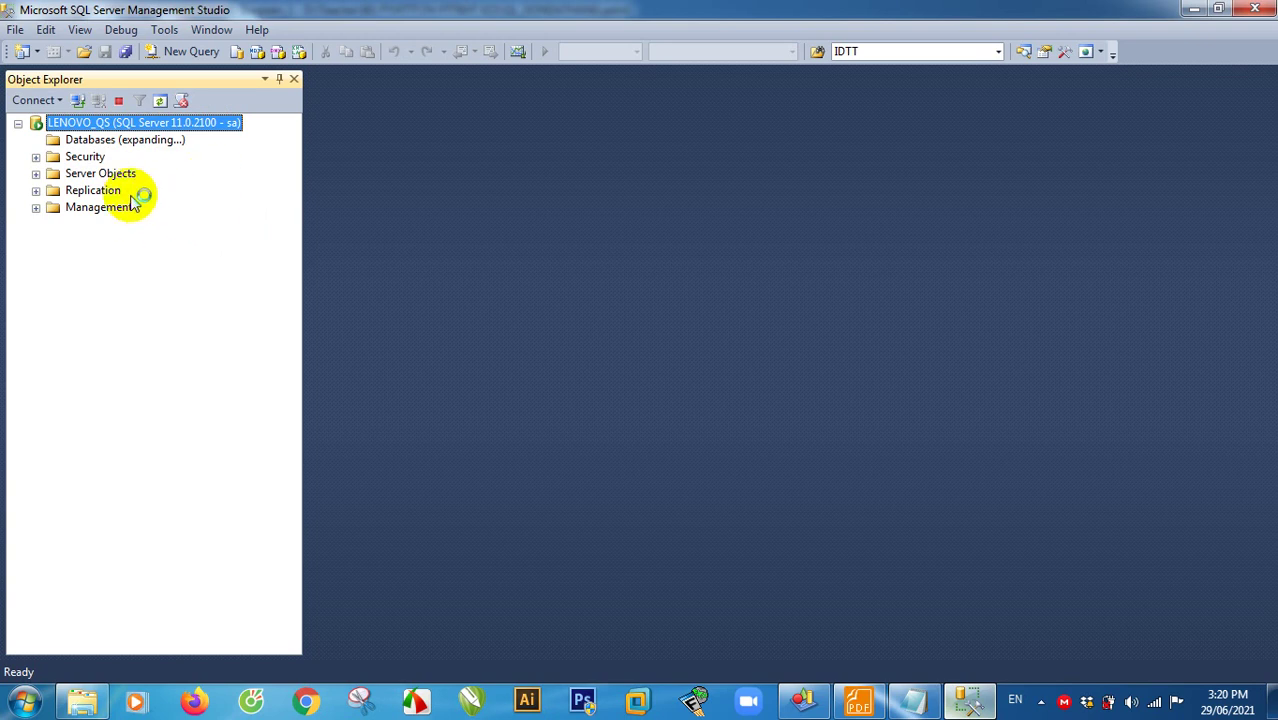
Step: Create a new database named QLDONDATHANG on the server with the default owner and file settings
left_click(90, 140)
right_click(90, 140)
left_click(155, 151)
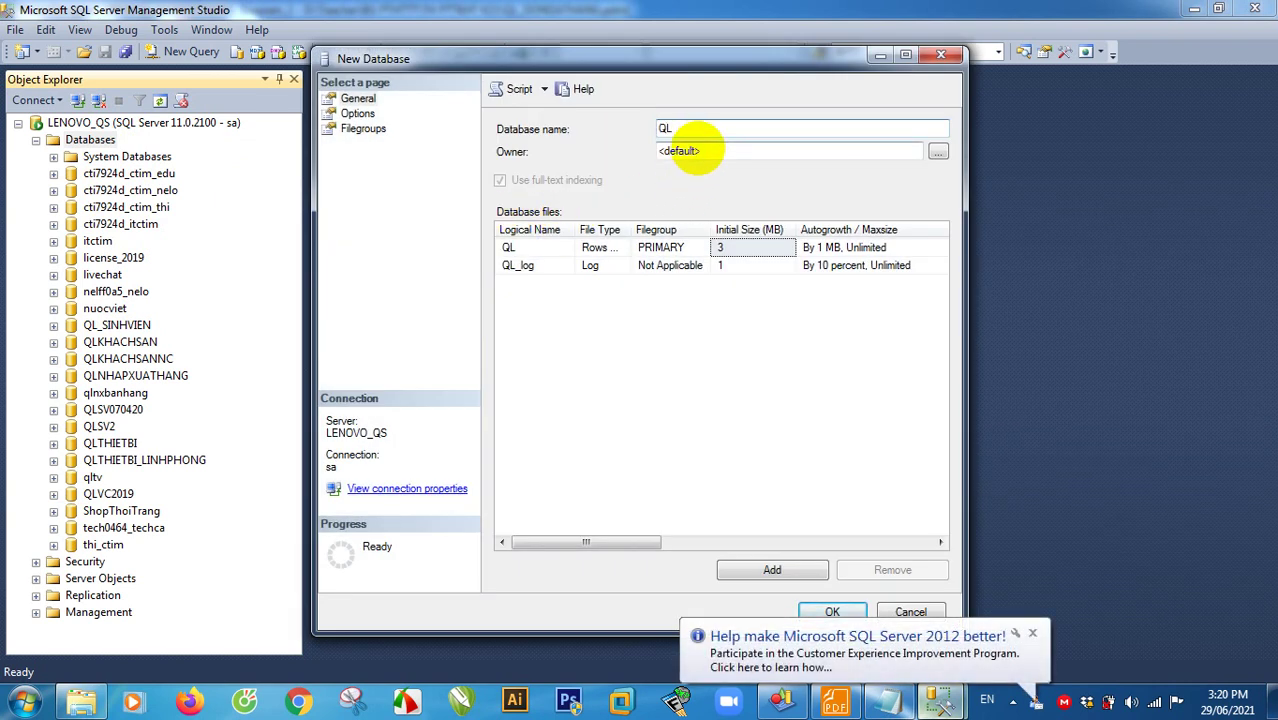
type("DON")
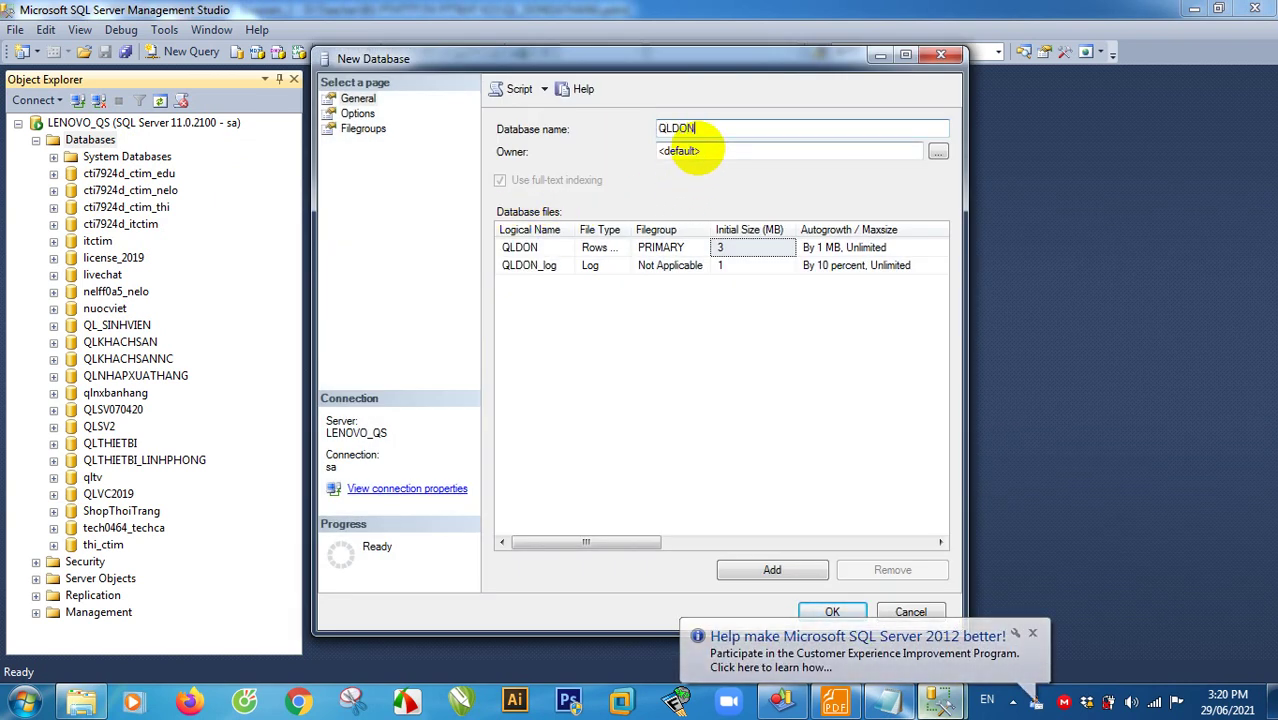
type("DATHANG")
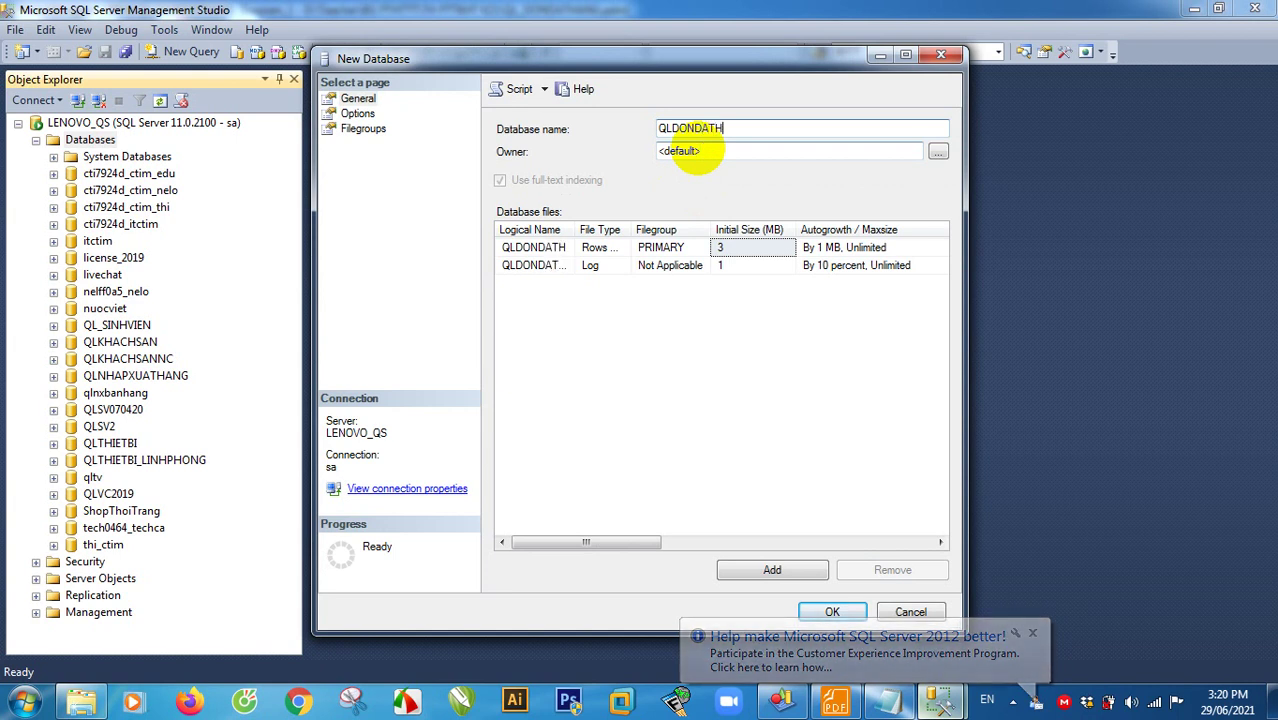
left_click(833, 611)
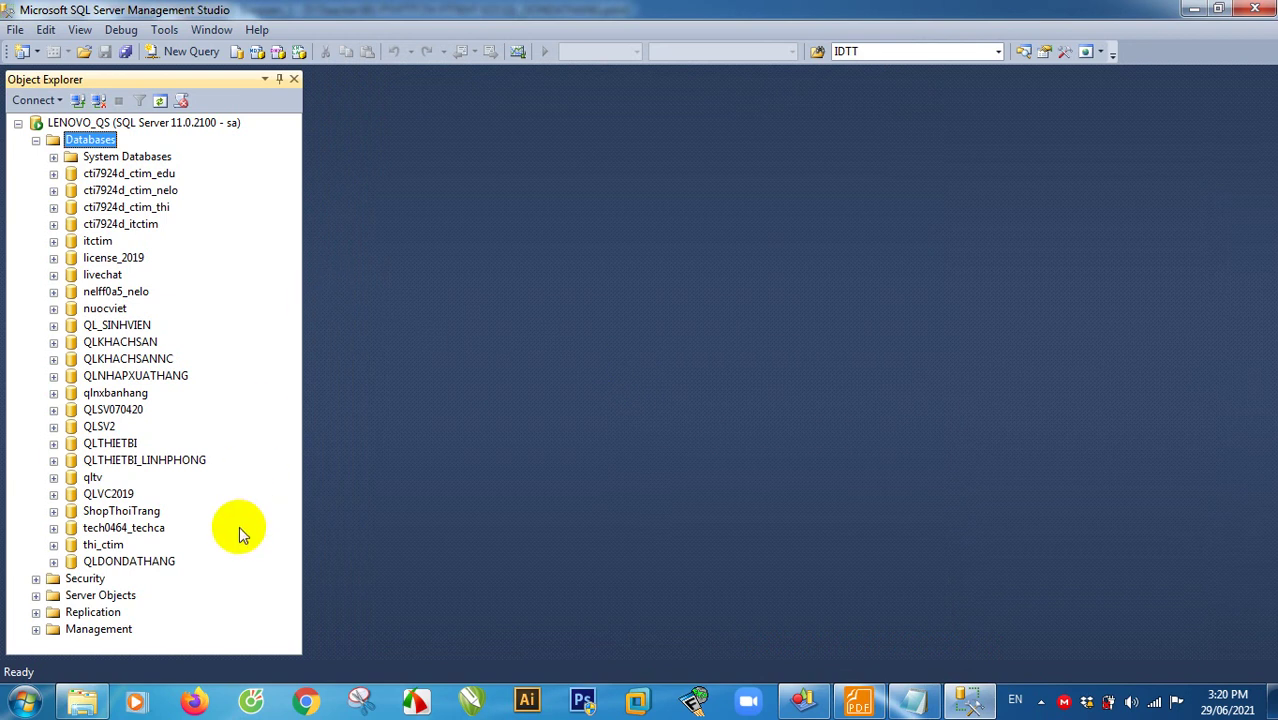
Step: Inspect the folders inside the new QLDONDATHANG database and collapse it again
left_click(53, 561)
left_click(108, 427)
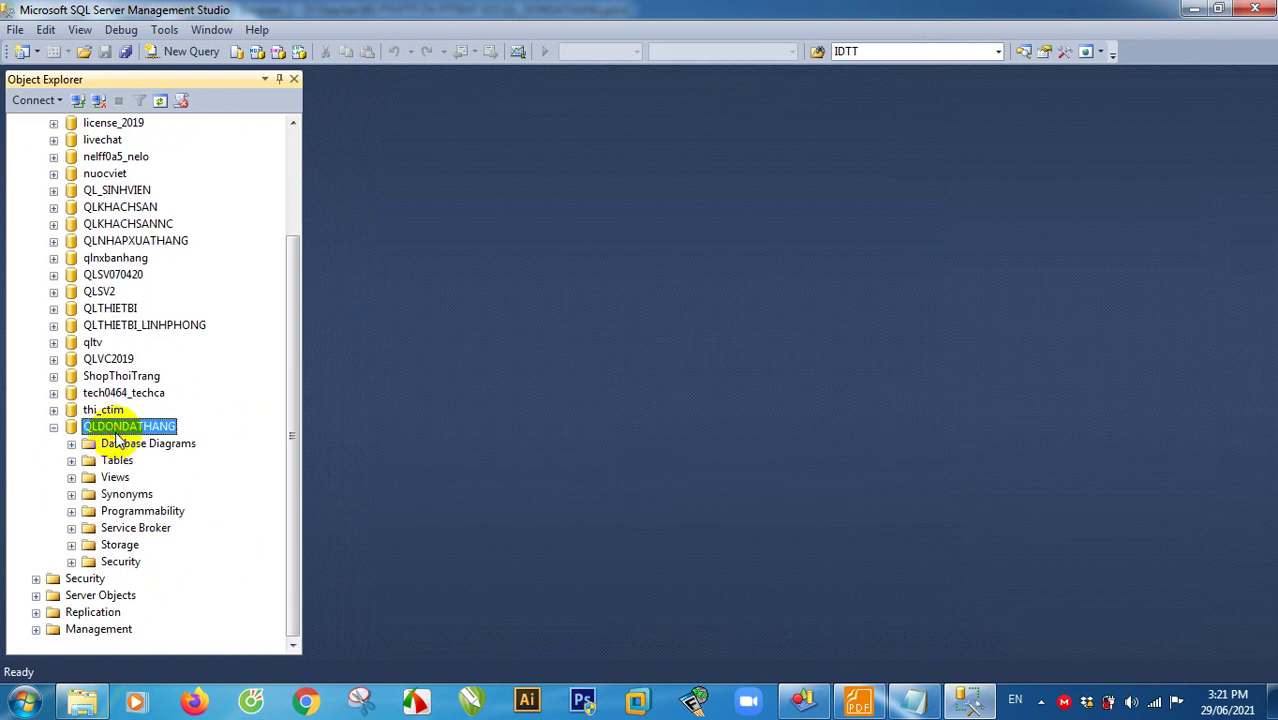
left_click(53, 427)
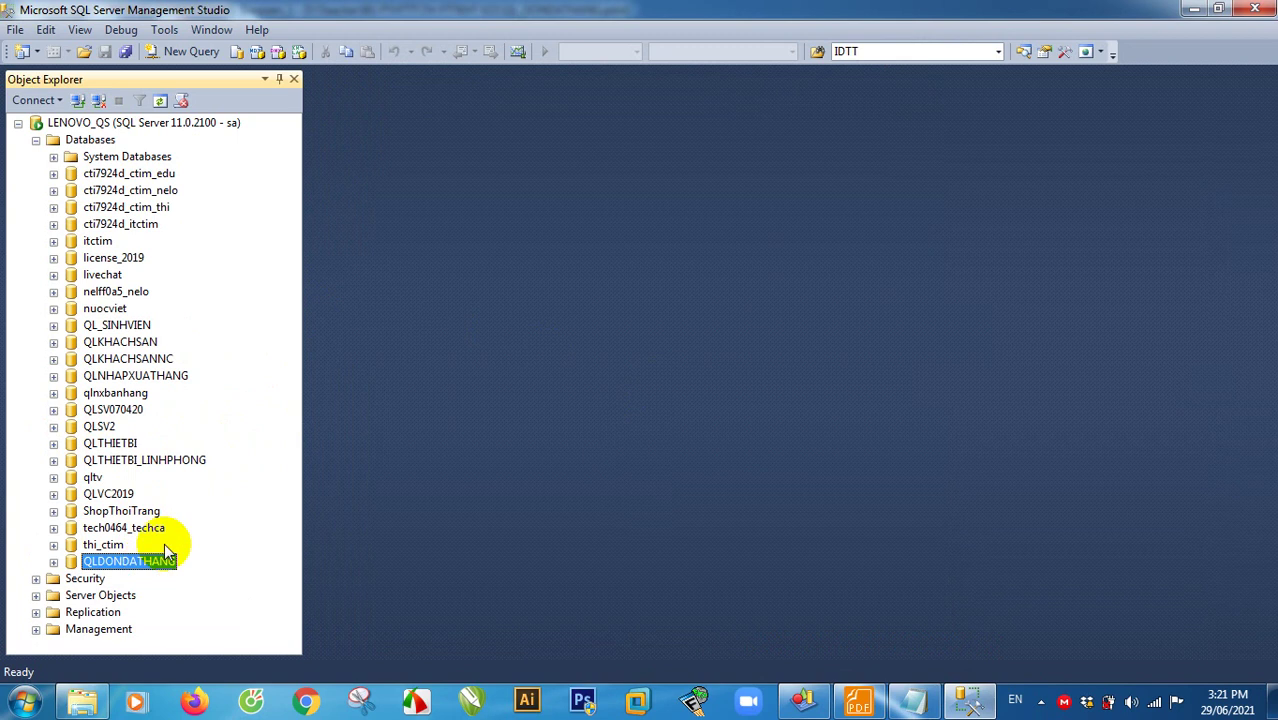
Step: Start opening a script file and browse to the Teacher folder on the DATA (D:) drive
left_click(84, 51)
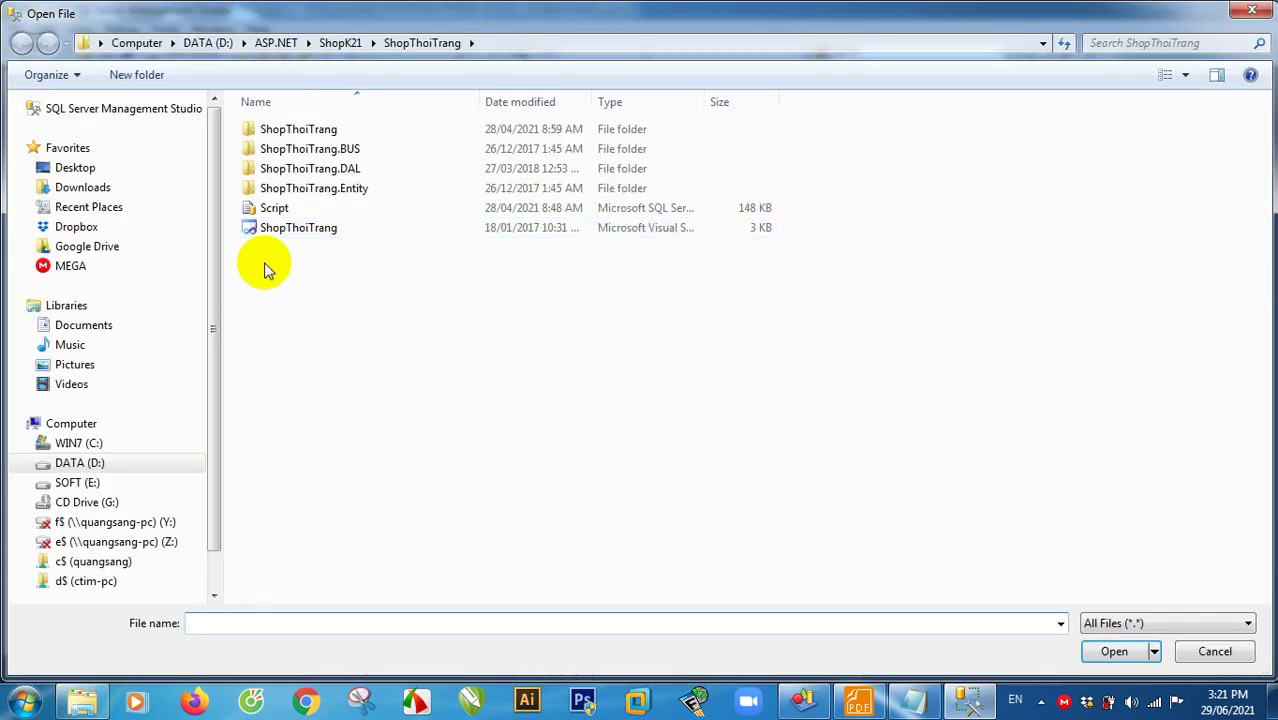
left_click_drag(213, 255, 219, 291)
scroll(217, 357, "up", 1)
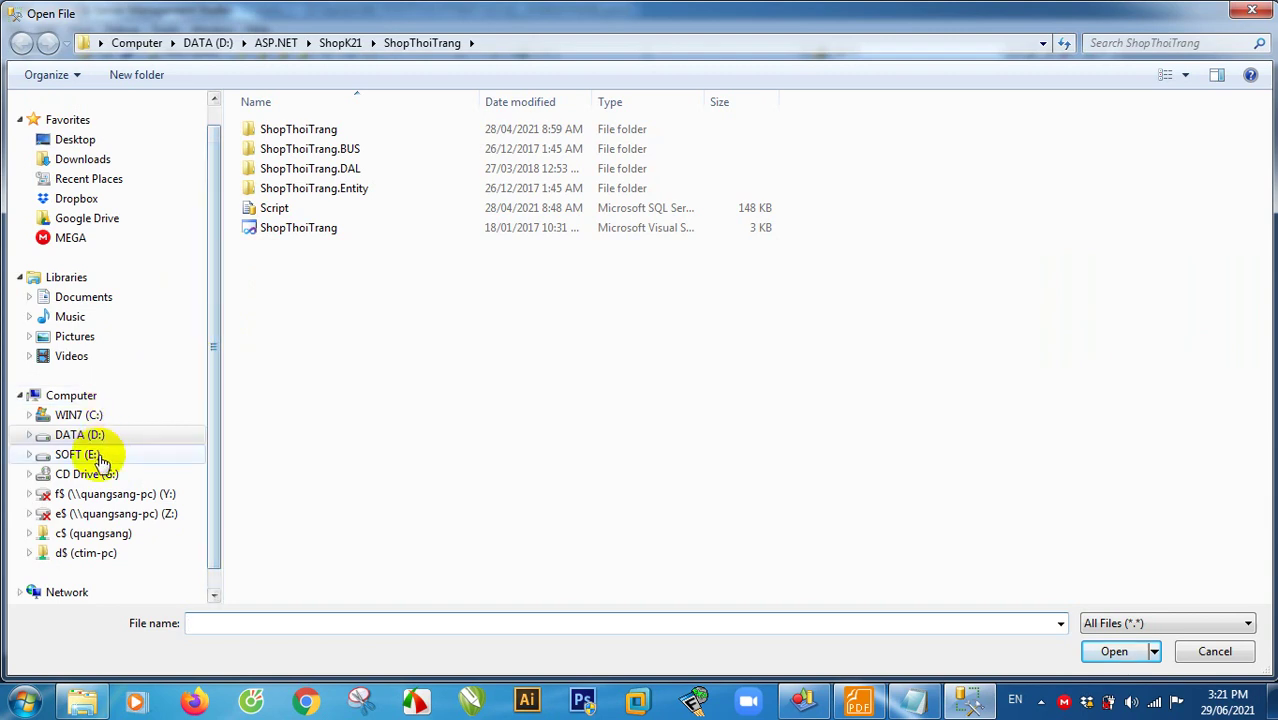
left_click(134, 434)
scroll(282, 392, "down", 13)
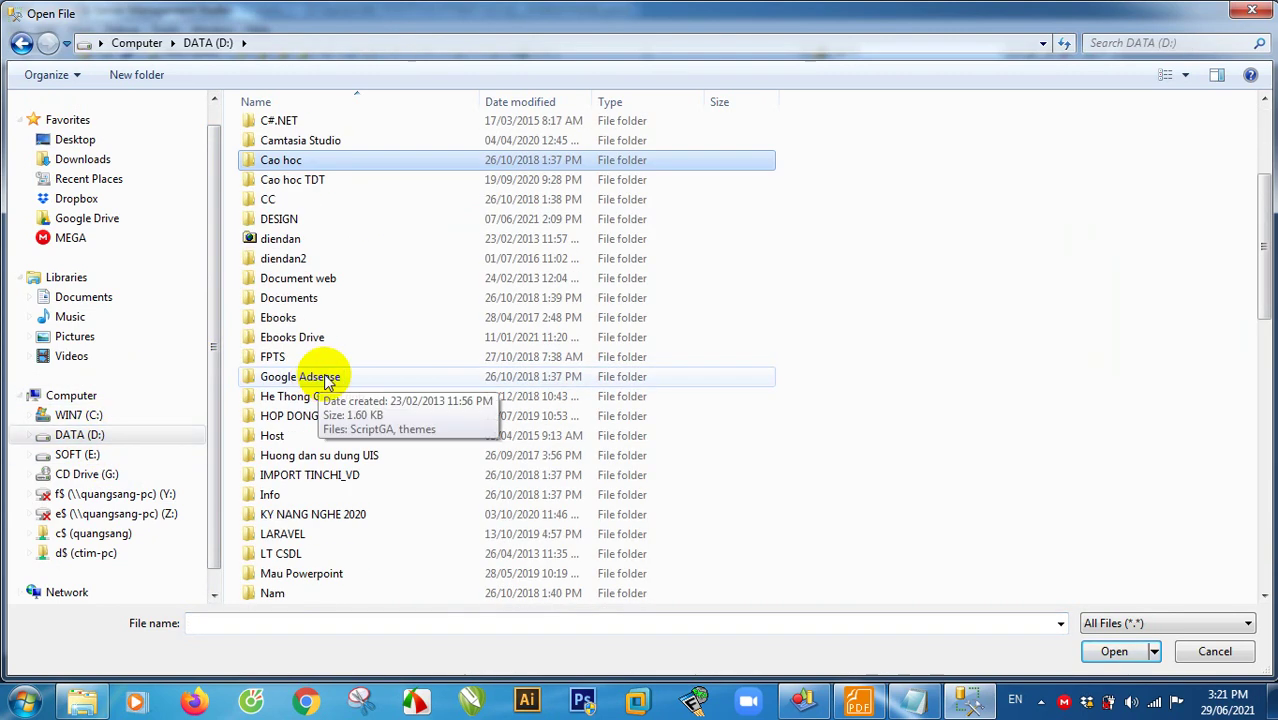
scroll(348, 415, "down", 3)
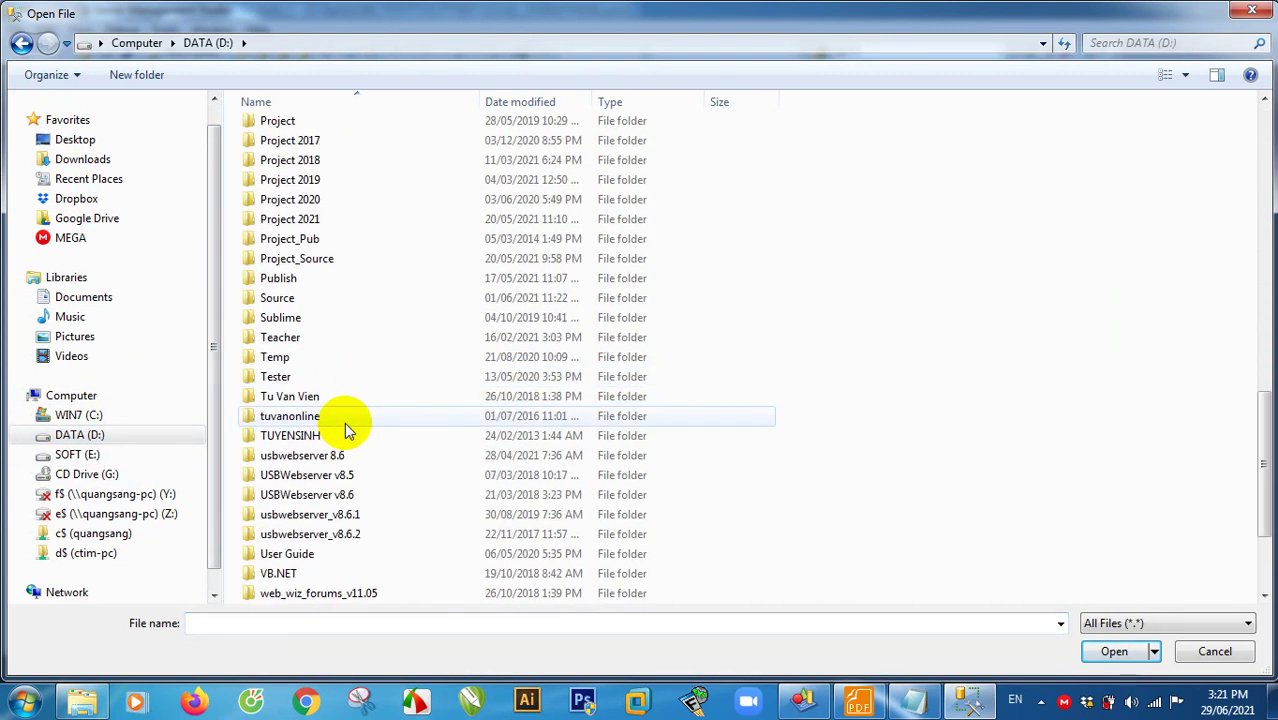
scroll(338, 395, "down", 3)
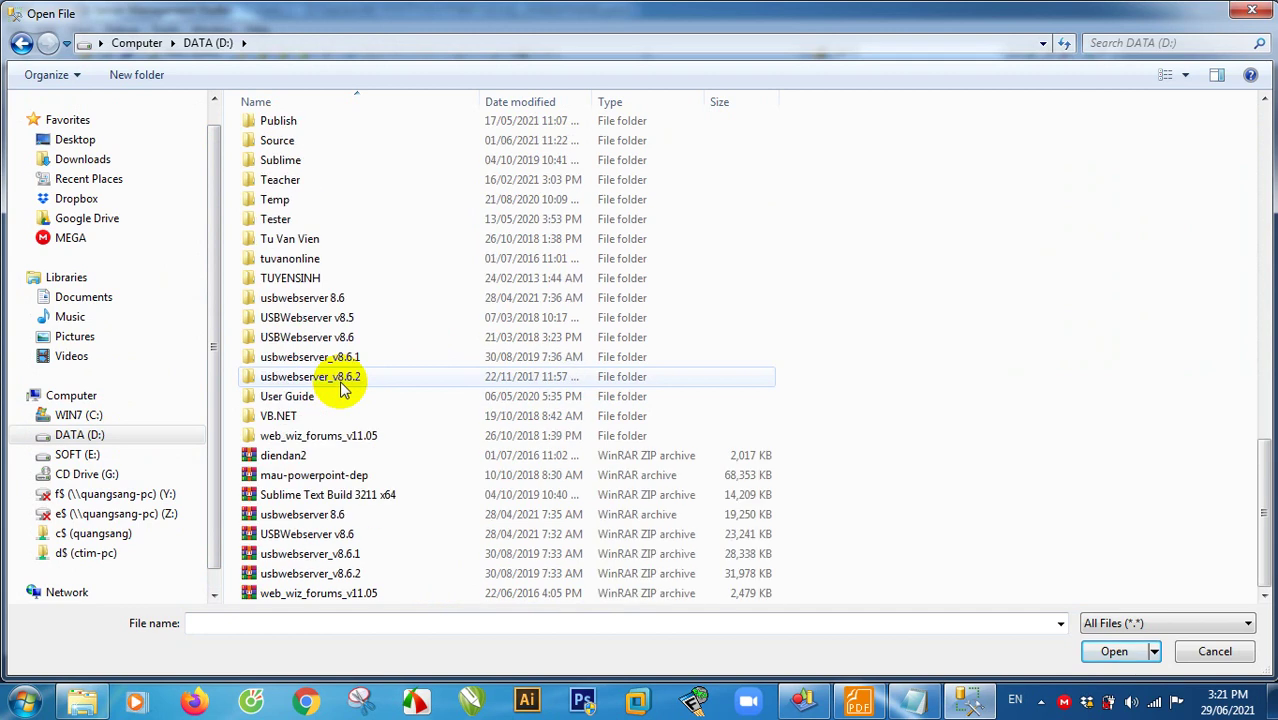
scroll(341, 387, "up", 9)
scroll(341, 387, "down", 2)
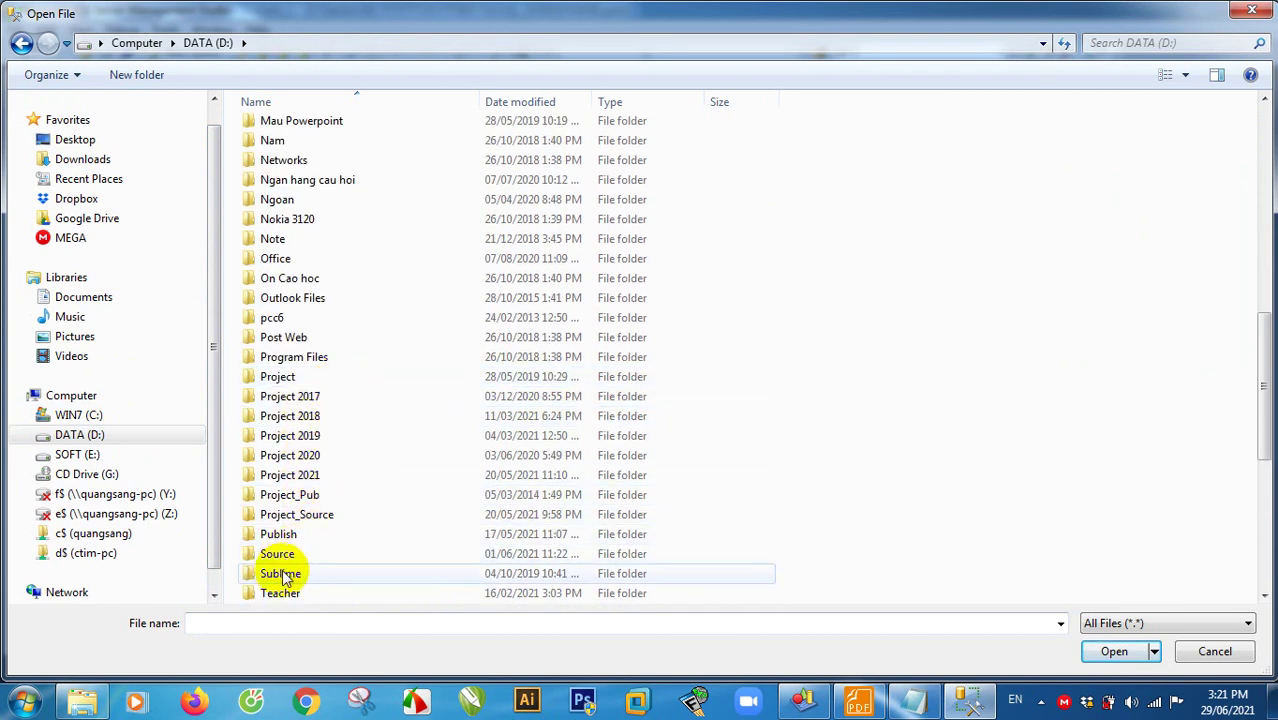
double_click(282, 592)
left_click(322, 384)
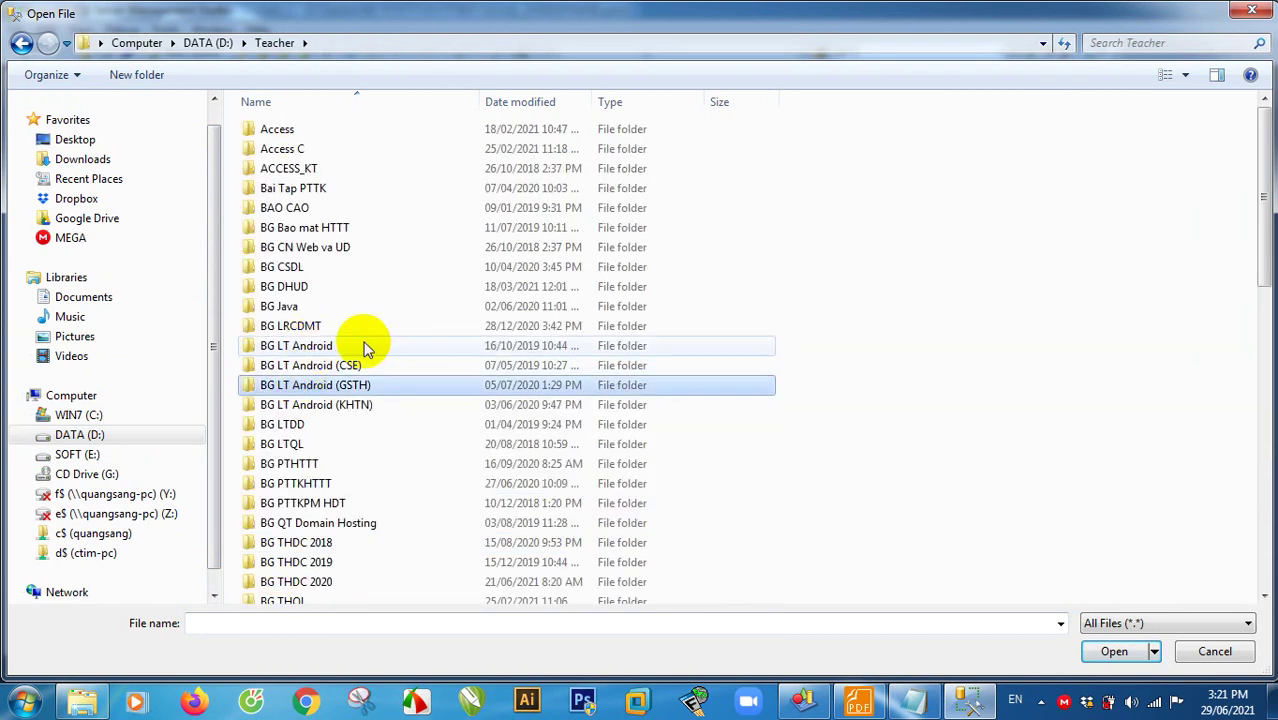
scroll(365, 347, "down", 3)
double_click(320, 315)
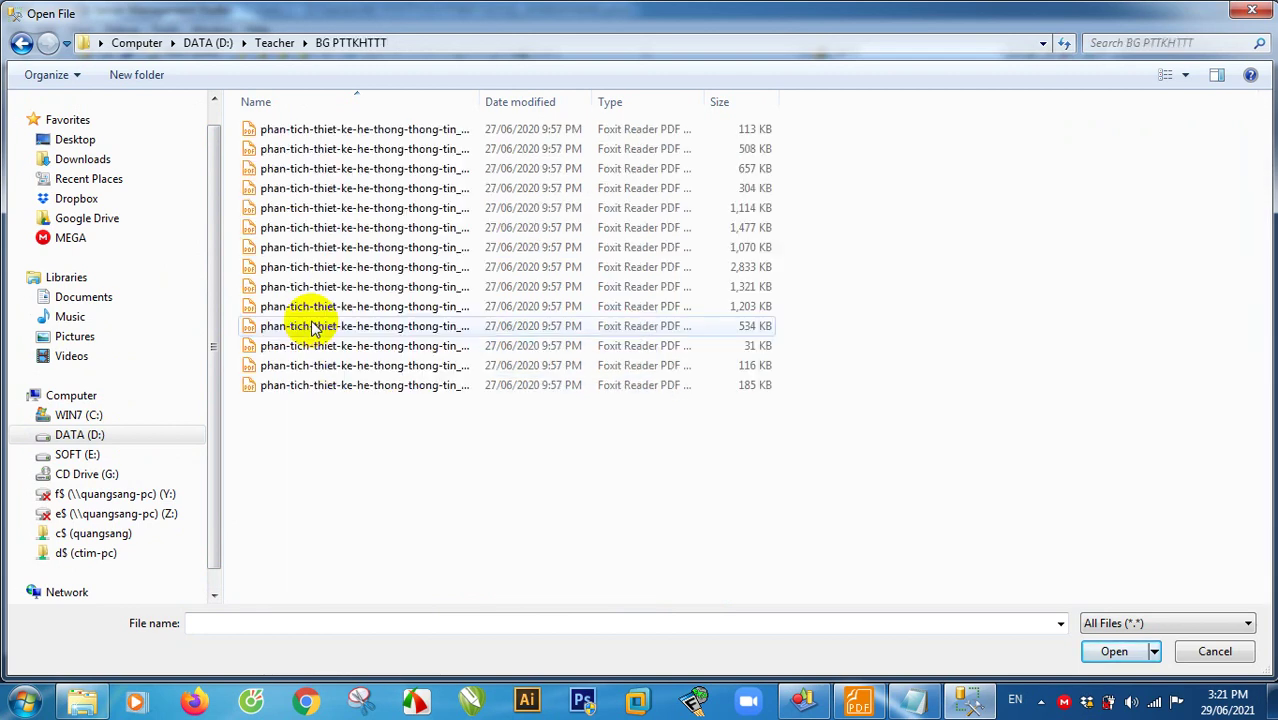
left_click(272, 43)
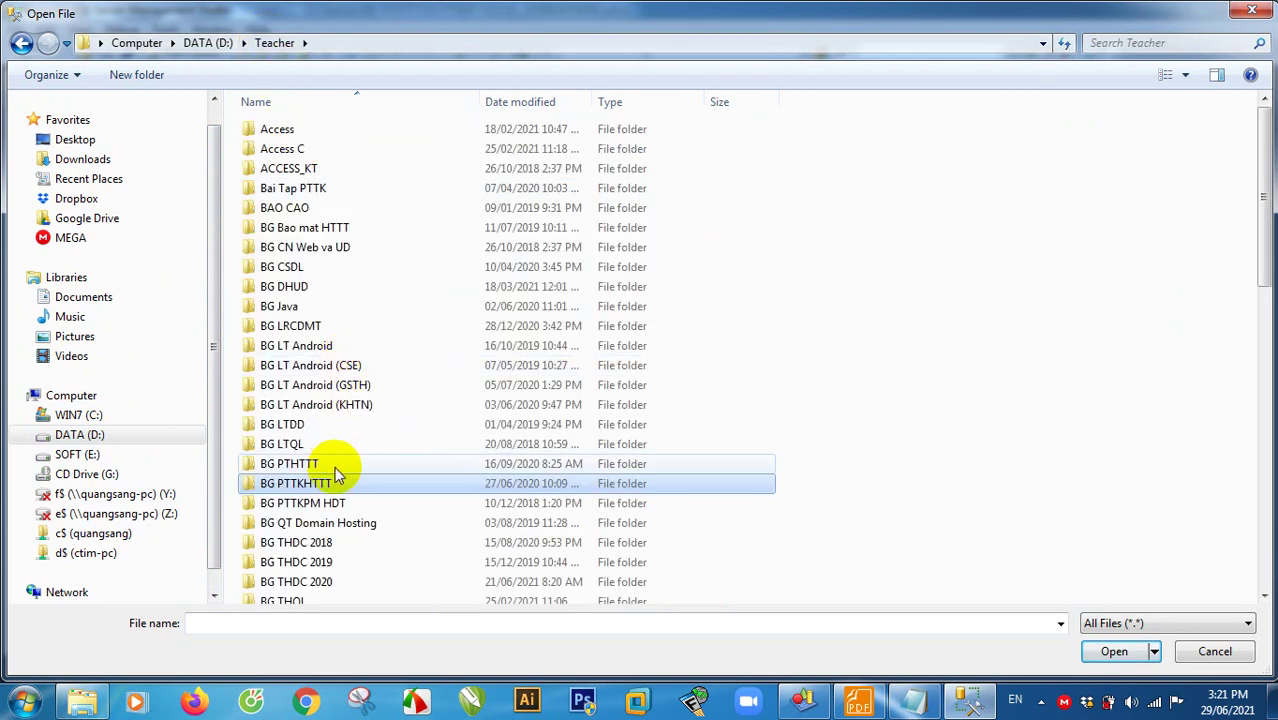
Step: Open the QLDONDATHANG SQL script from the TH PTTKHT K21 folder inside BG PTHTTT
double_click(314, 463)
double_click(320, 307)
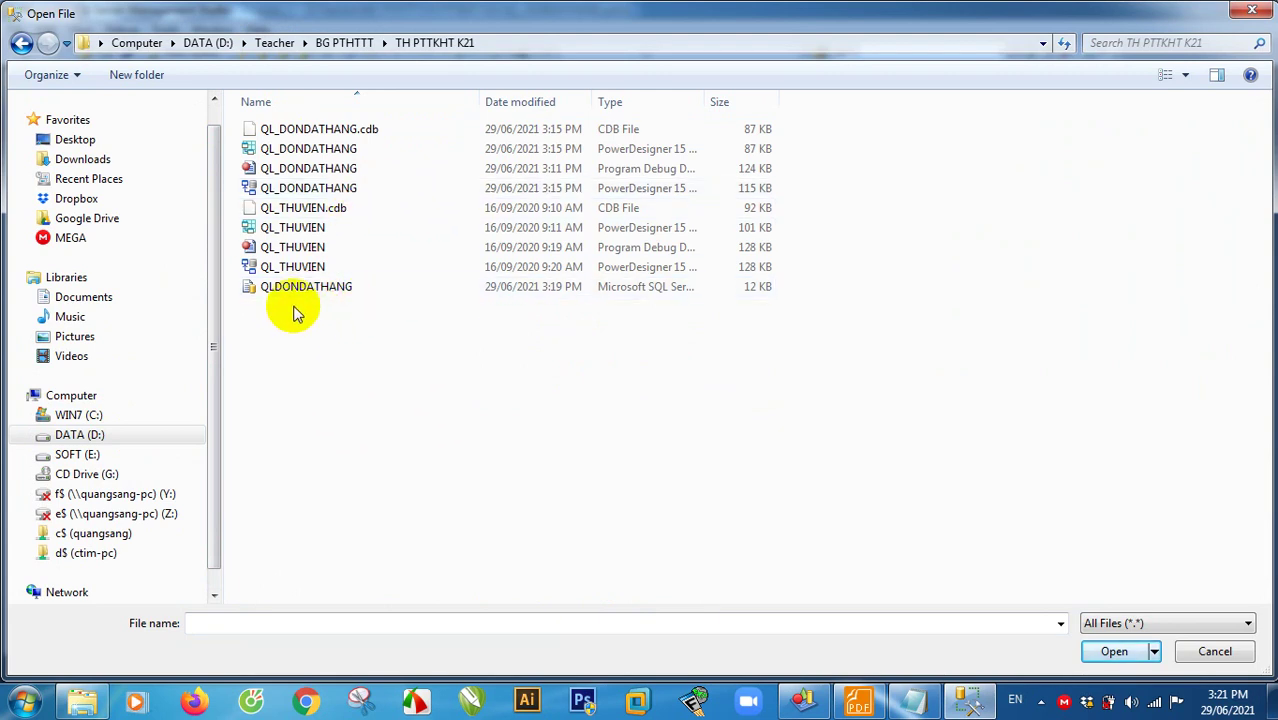
double_click(286, 287)
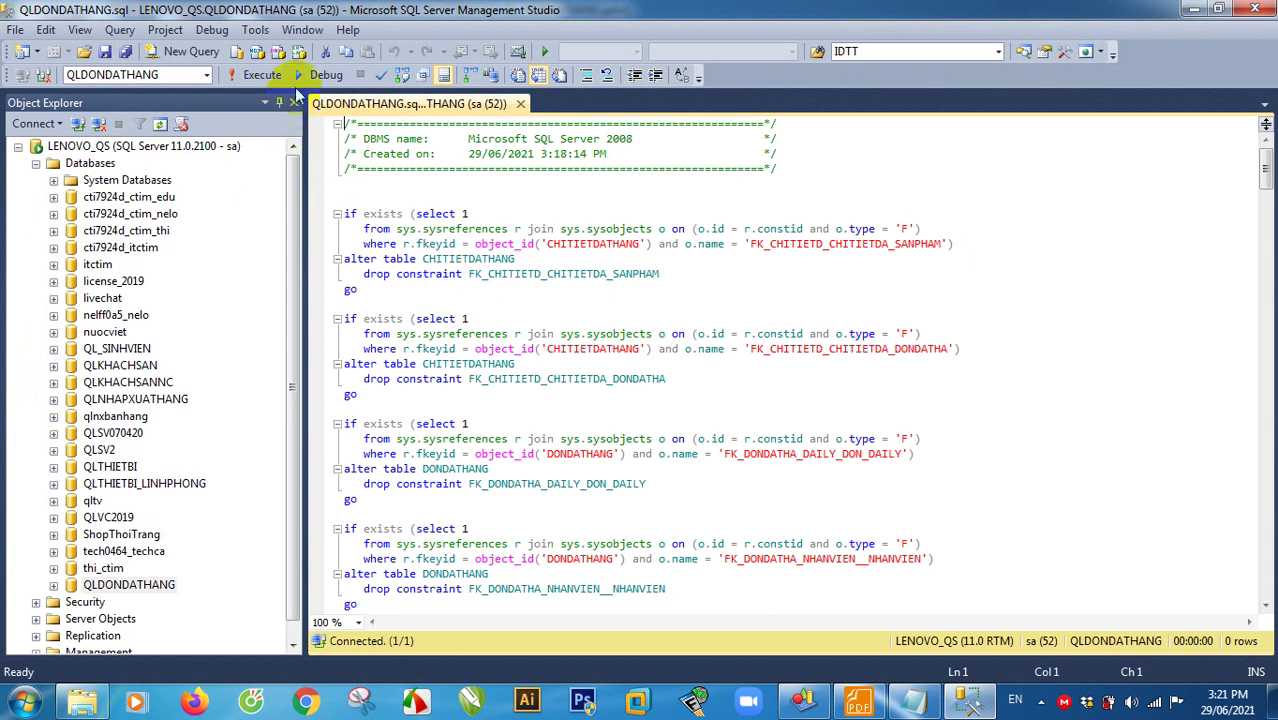
Step: Execute the script against the QLDONDATHANG database and close its query window
left_click(263, 78)
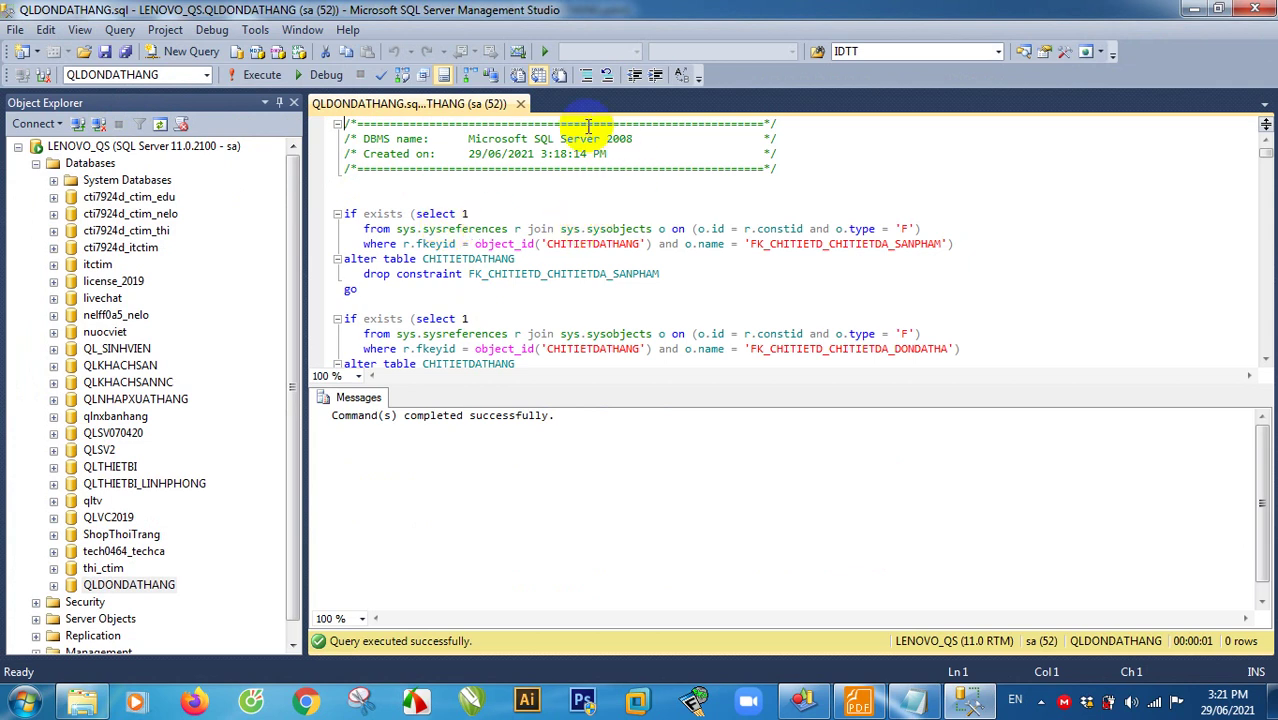
left_click(521, 104)
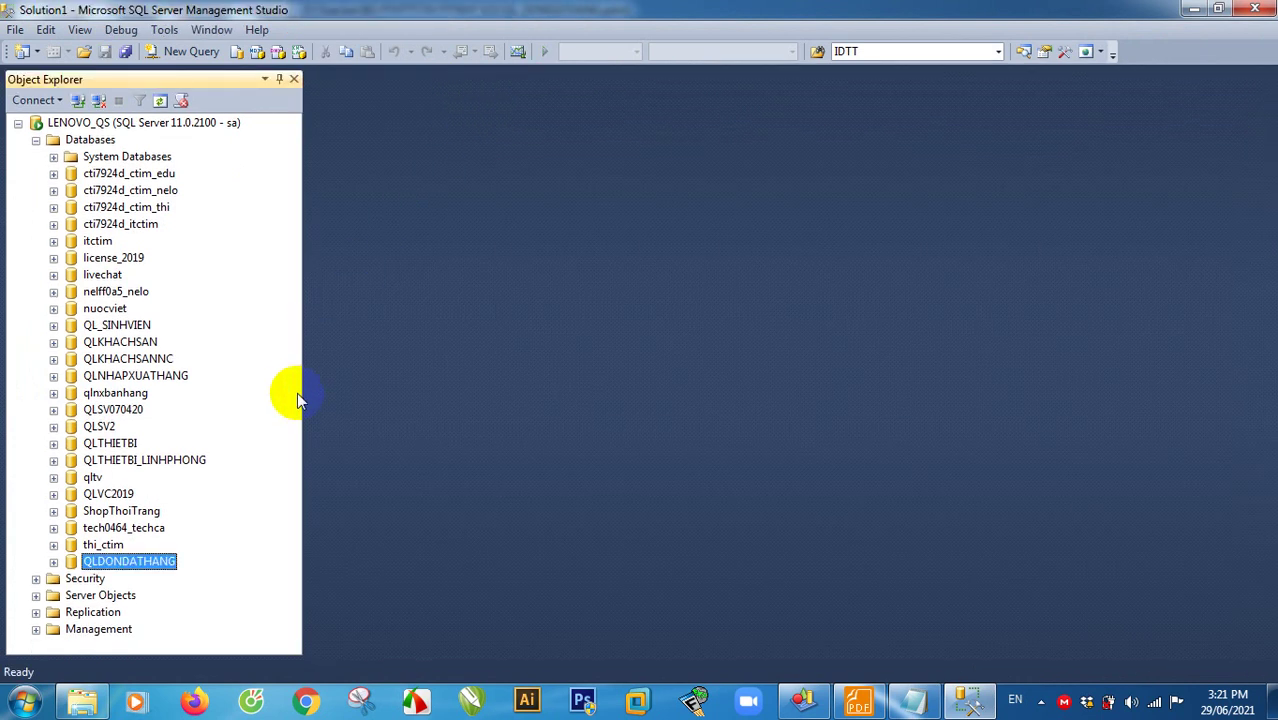
Step: Expand the QLDONDATHANG database and review the tables the script created
left_click(53, 561)
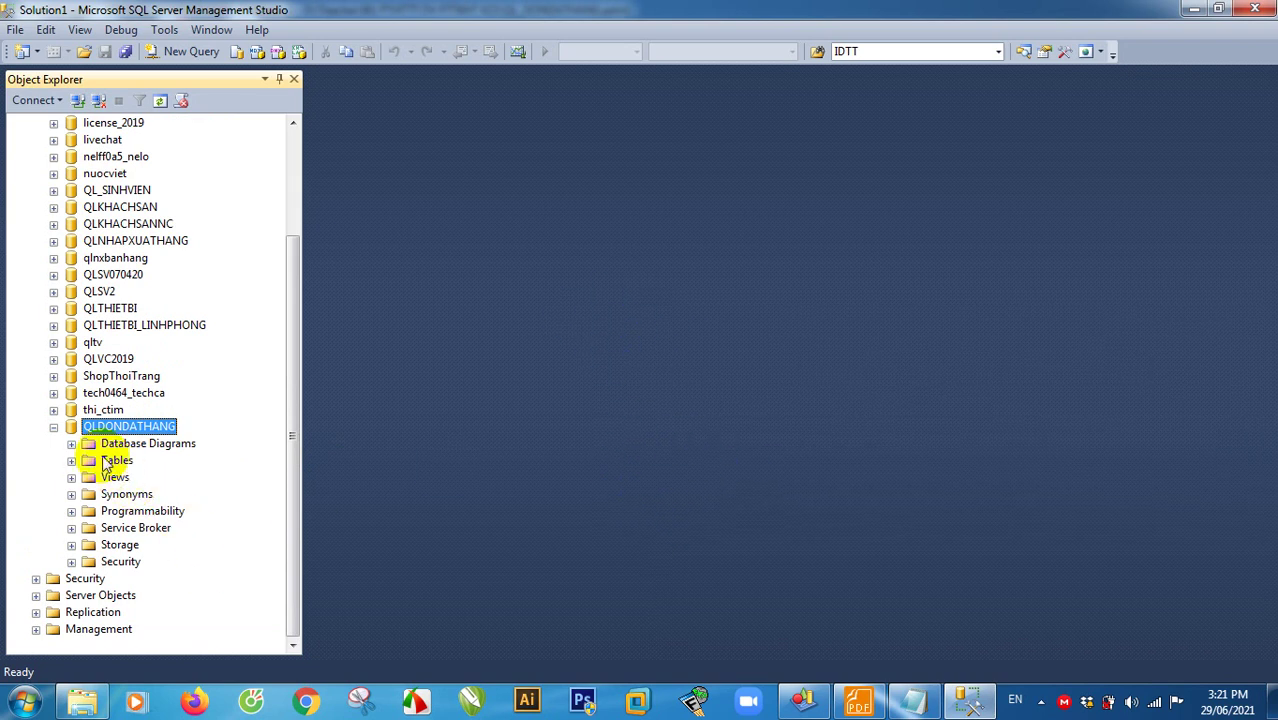
left_click(71, 460)
scroll(212, 440, "down", 3)
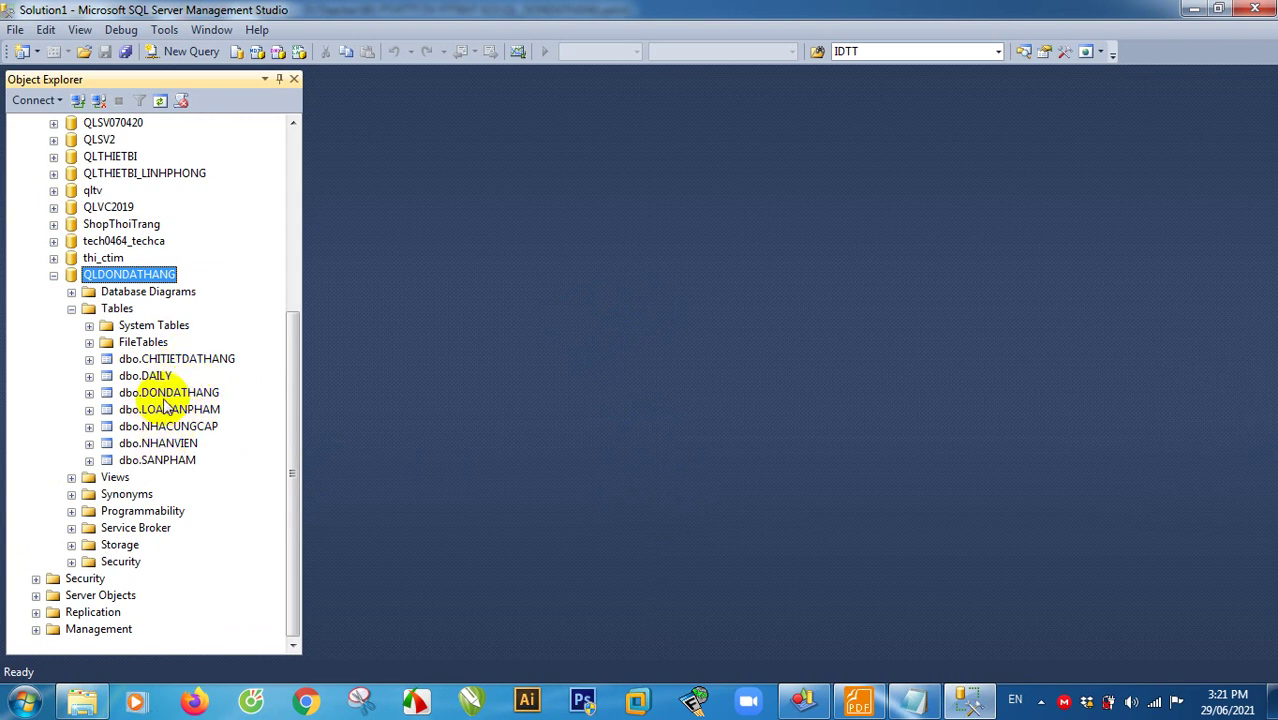
Step: Create a new database diagram in QLDONDATHANG and add all of the database's tables, from CHITIETDATHANG to SANPHAM
right_click(168, 291)
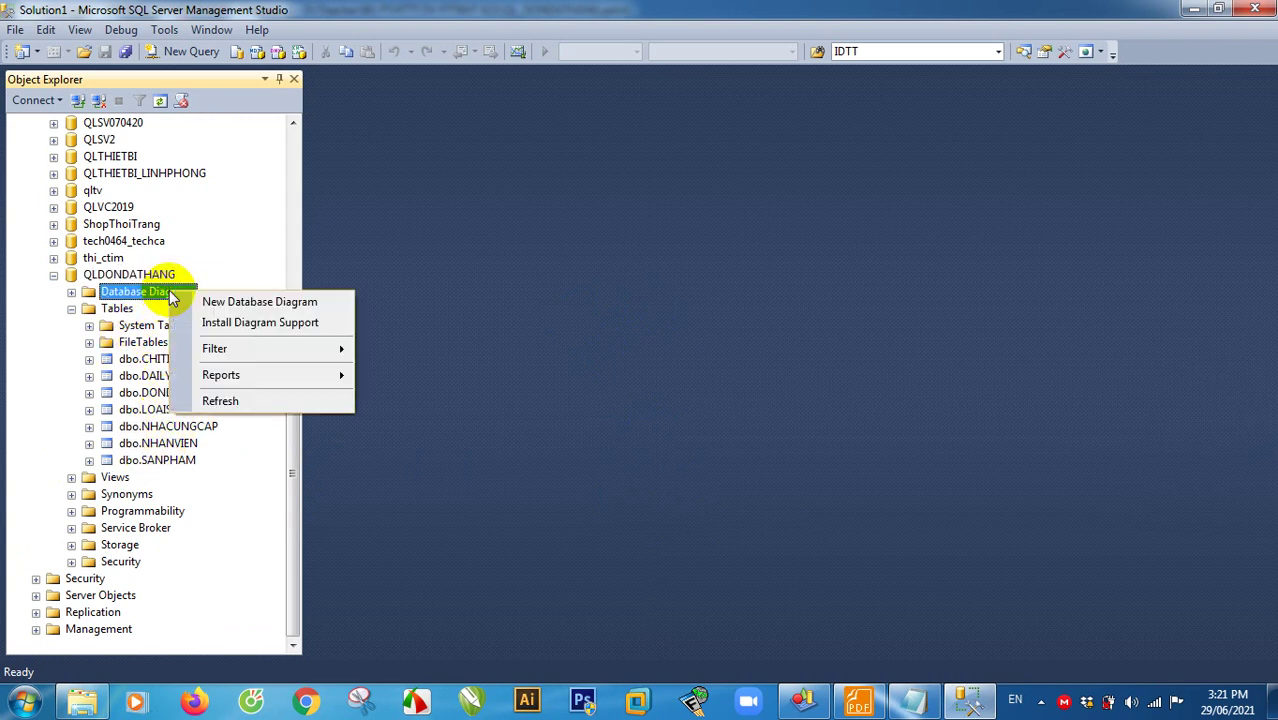
left_click(218, 303)
left_click(789, 374)
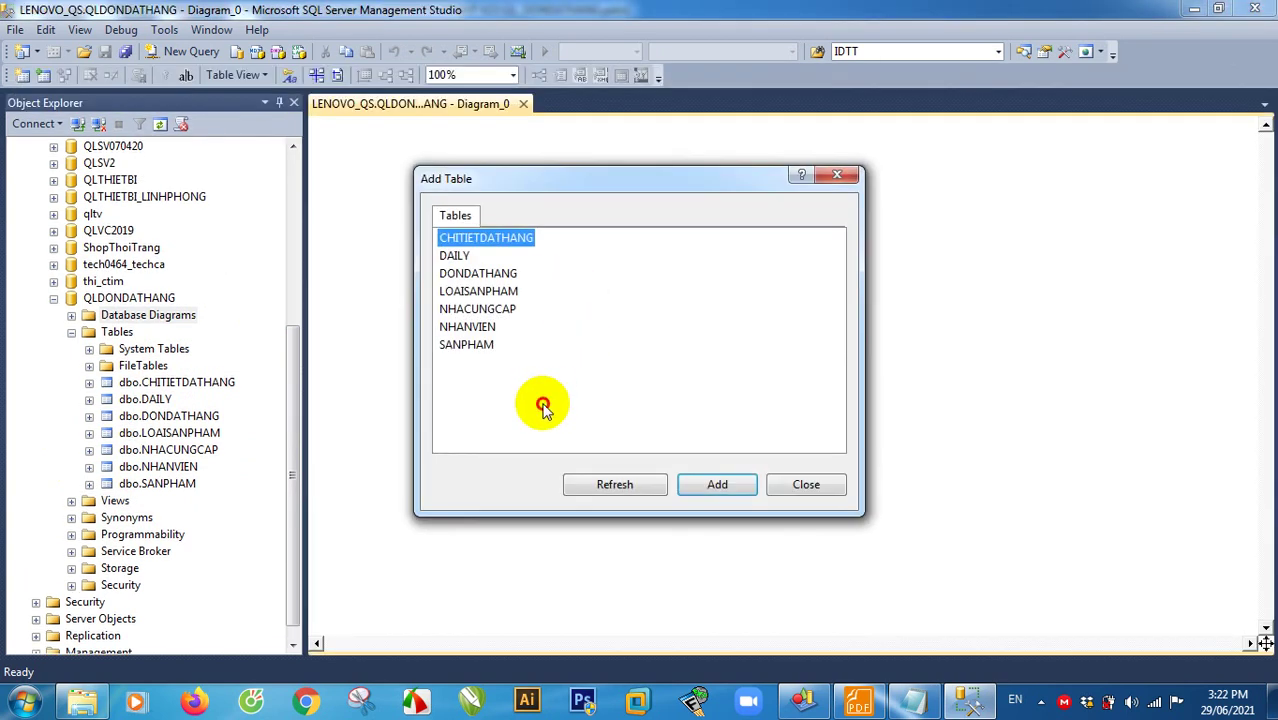
left_click_drag(542, 405, 449, 214)
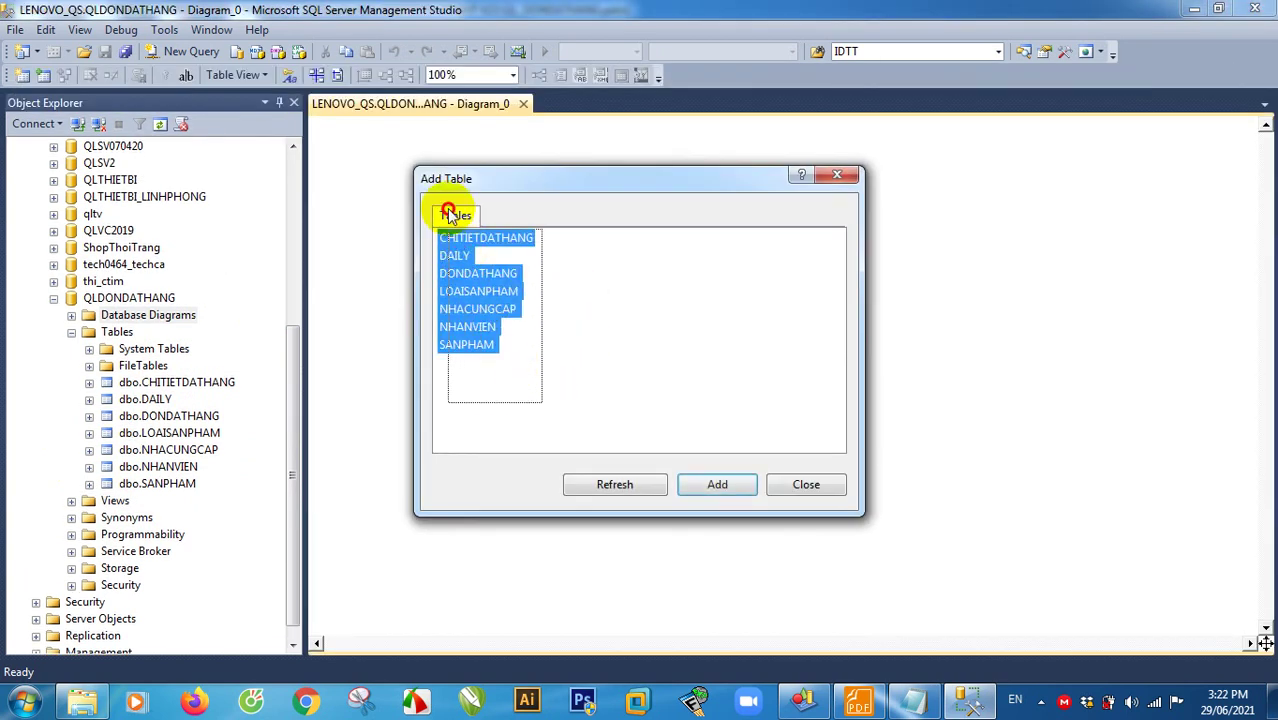
left_click(717, 484)
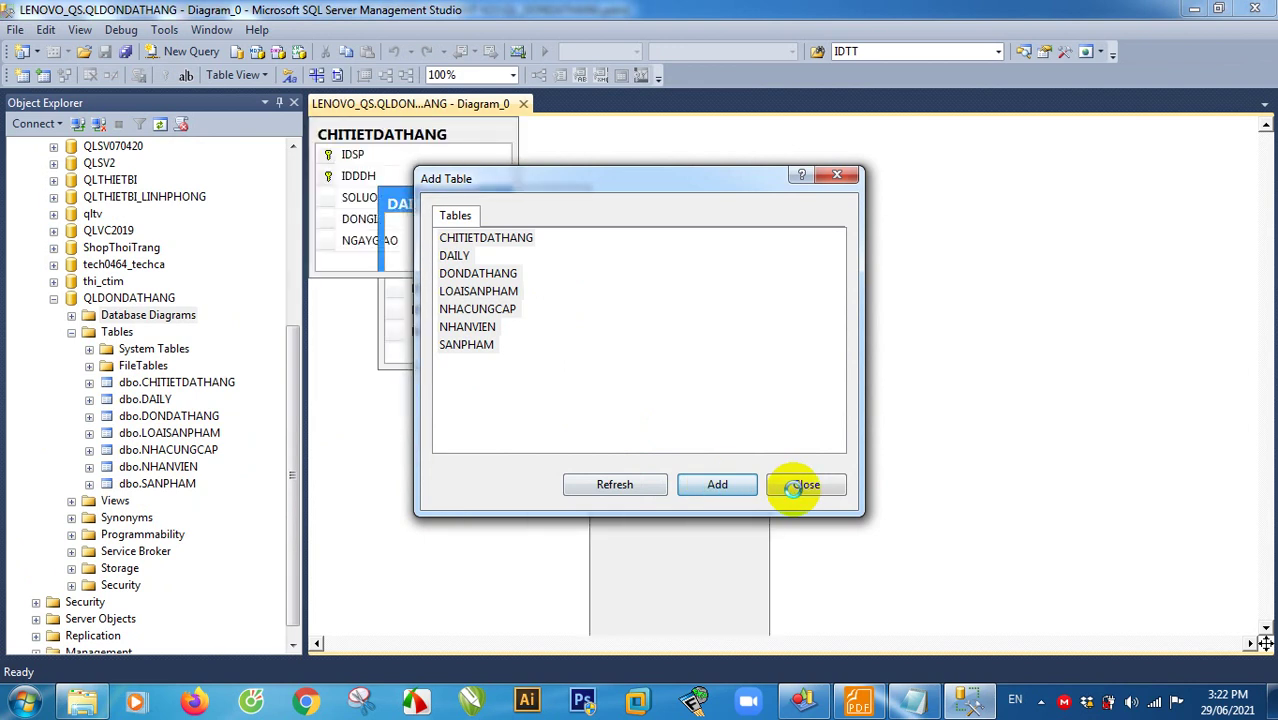
left_click(804, 485)
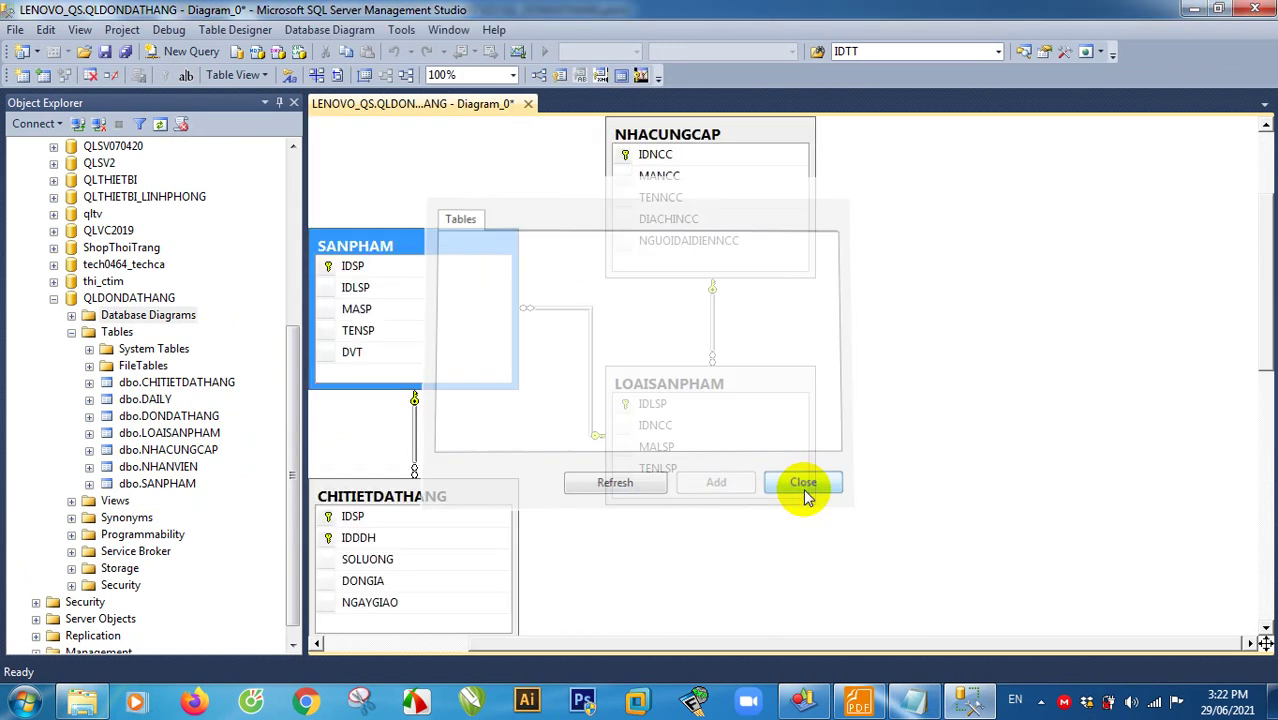
Step: Examine the diagram's tables and the foreign key relationships linking them, from NHACUNGCAP down to NHANVIEN
left_click(539, 77)
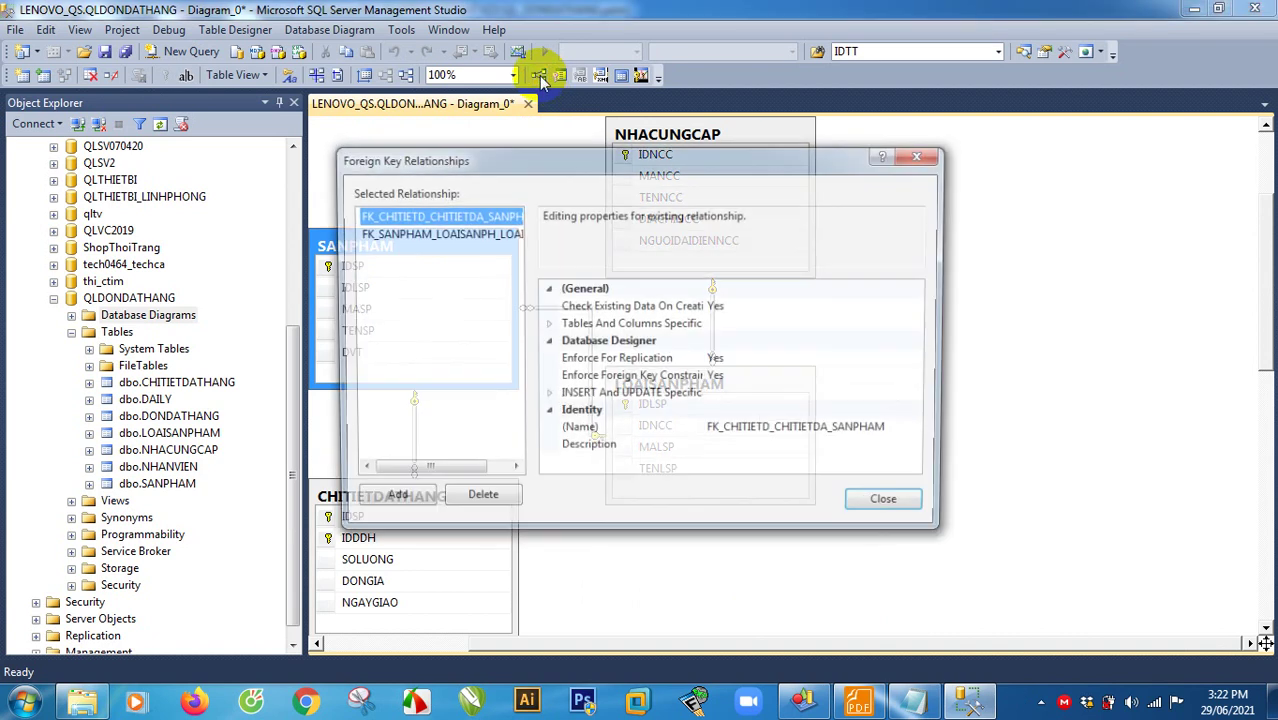
left_click(885, 500)
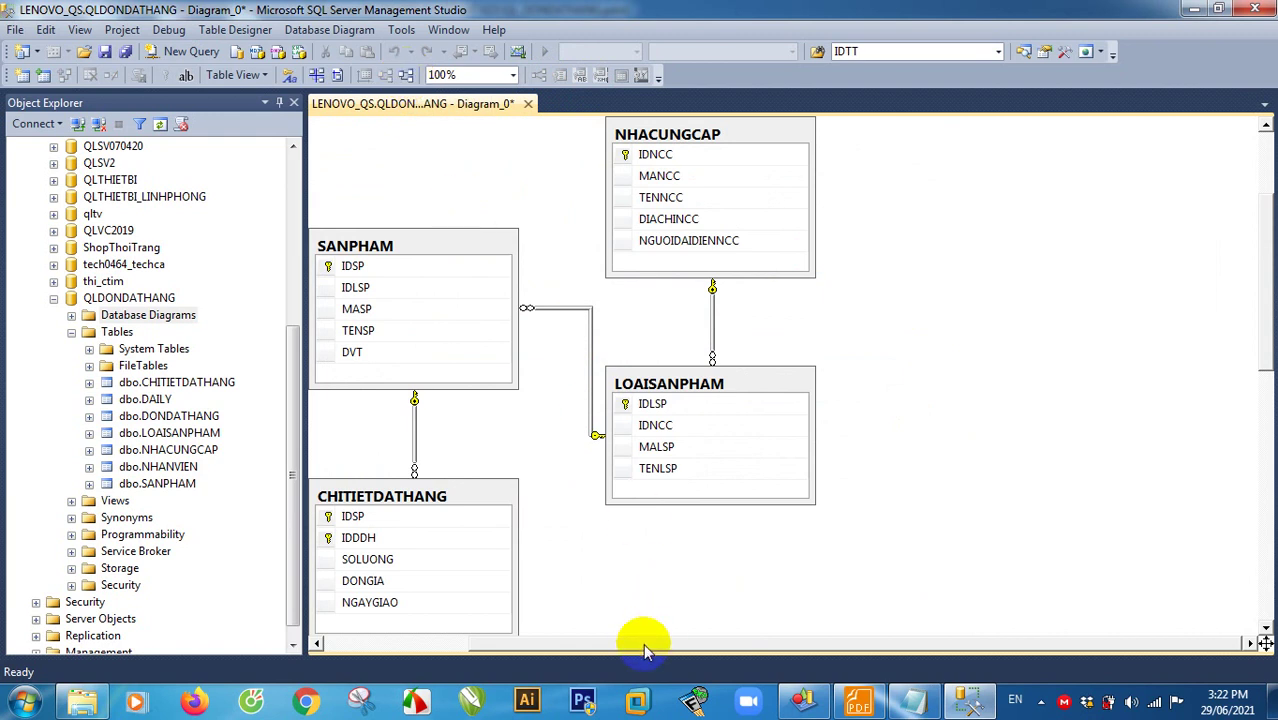
left_click_drag(645, 645, 558, 630)
mouse_move(1262, 344)
left_mouse_down()
mouse_move(1249, 300)
mouse_move(1250, 338)
left_mouse_up()
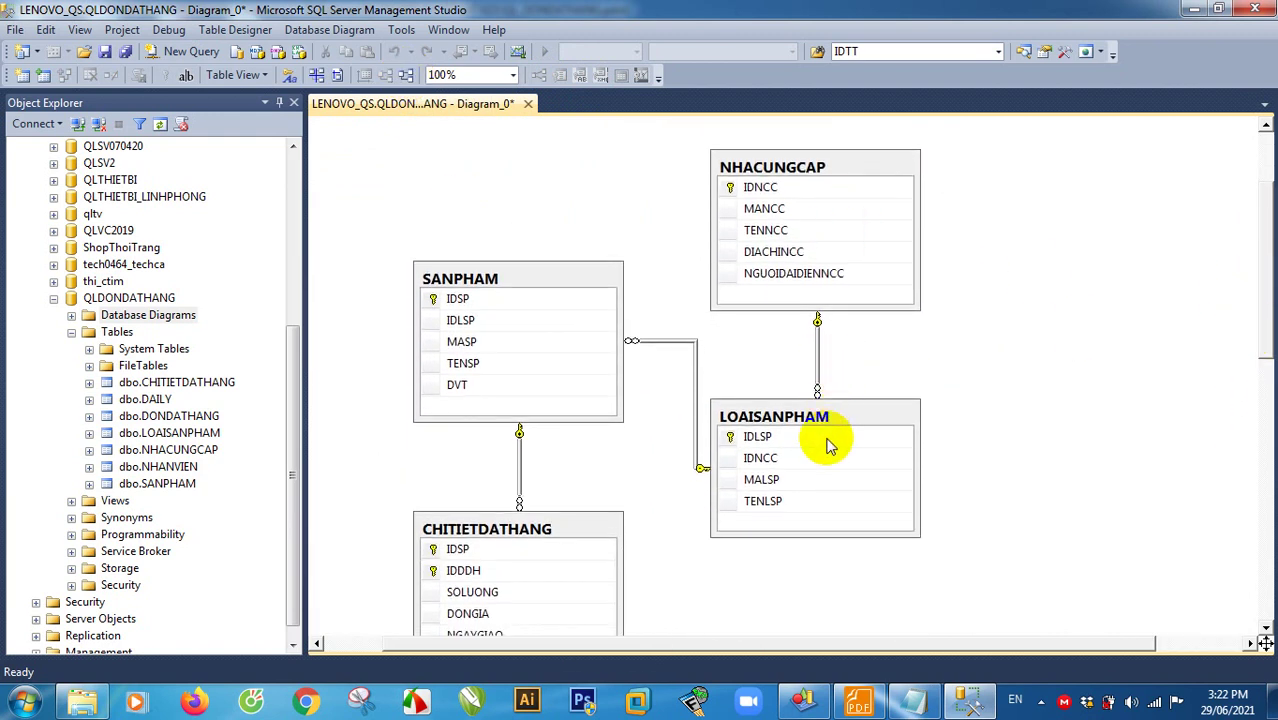
scroll(633, 420, "down", 3)
scroll(542, 343, "up", 2)
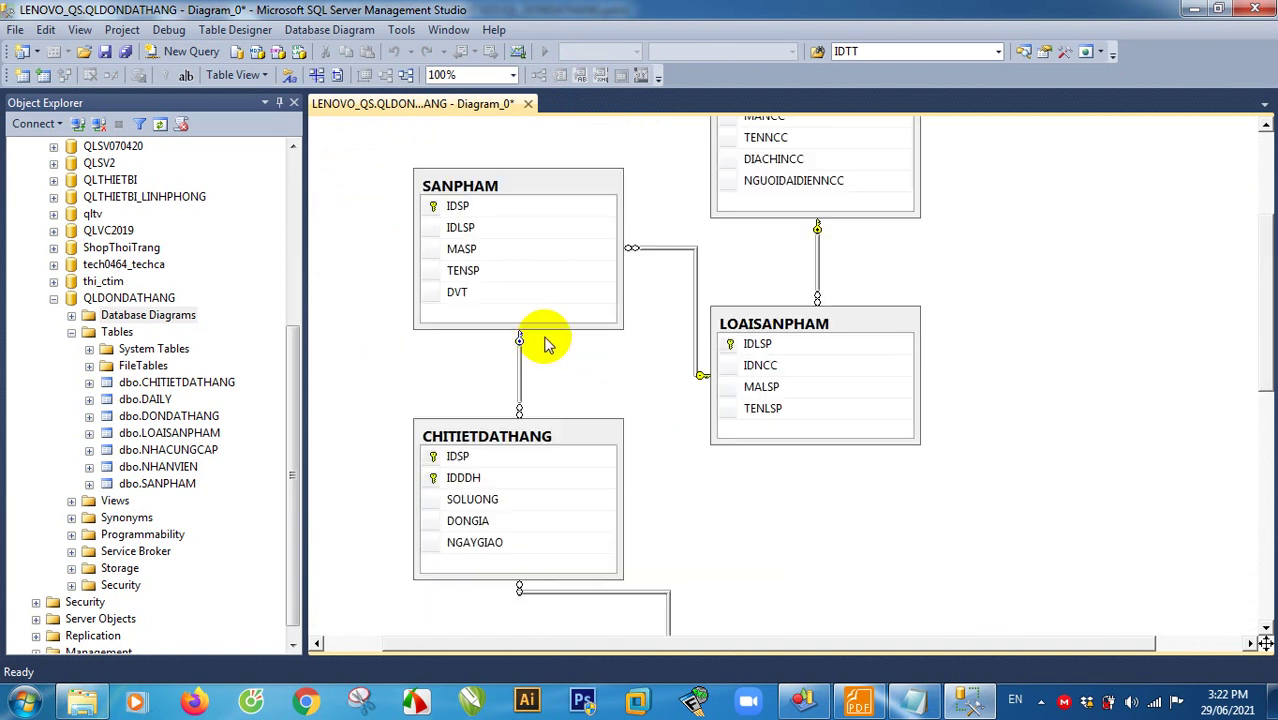
scroll(527, 377, "down", 1)
scroll(527, 377, "down", 1)
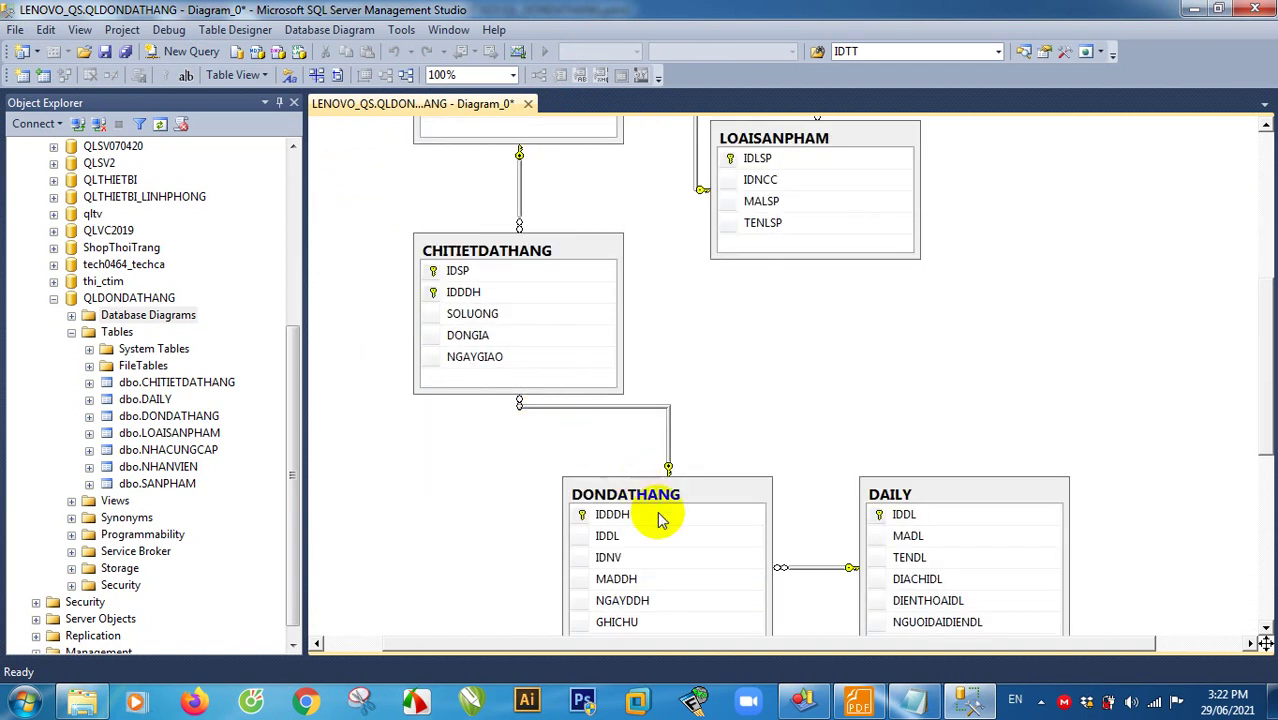
scroll(514, 320, "up", 2)
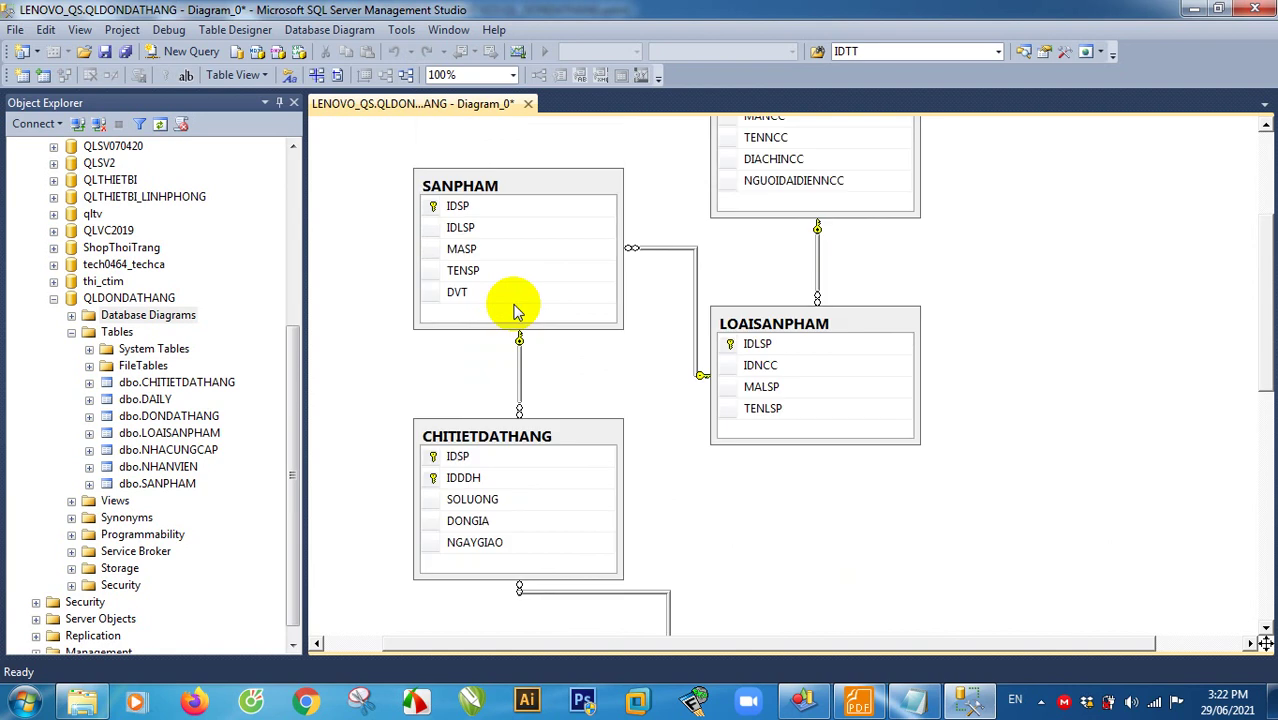
scroll(580, 375, "down", 3)
scroll(728, 466, "down", 3)
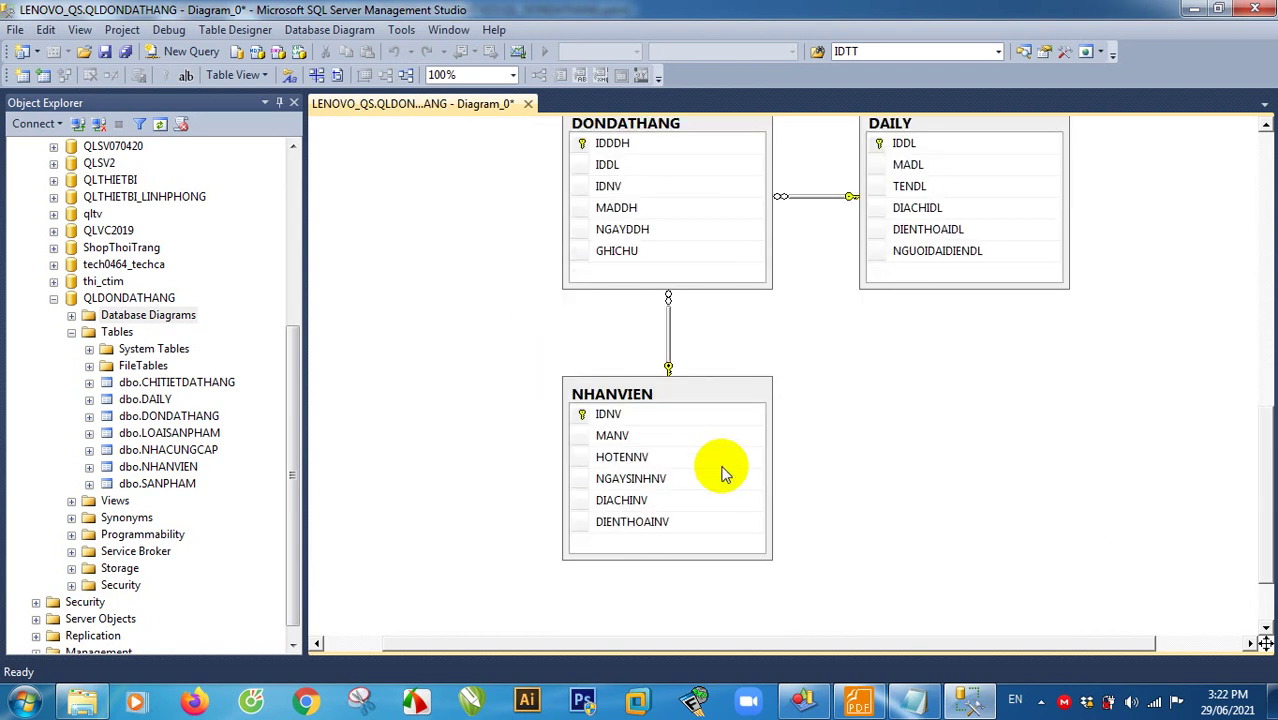
scroll(725, 472, "up", 1)
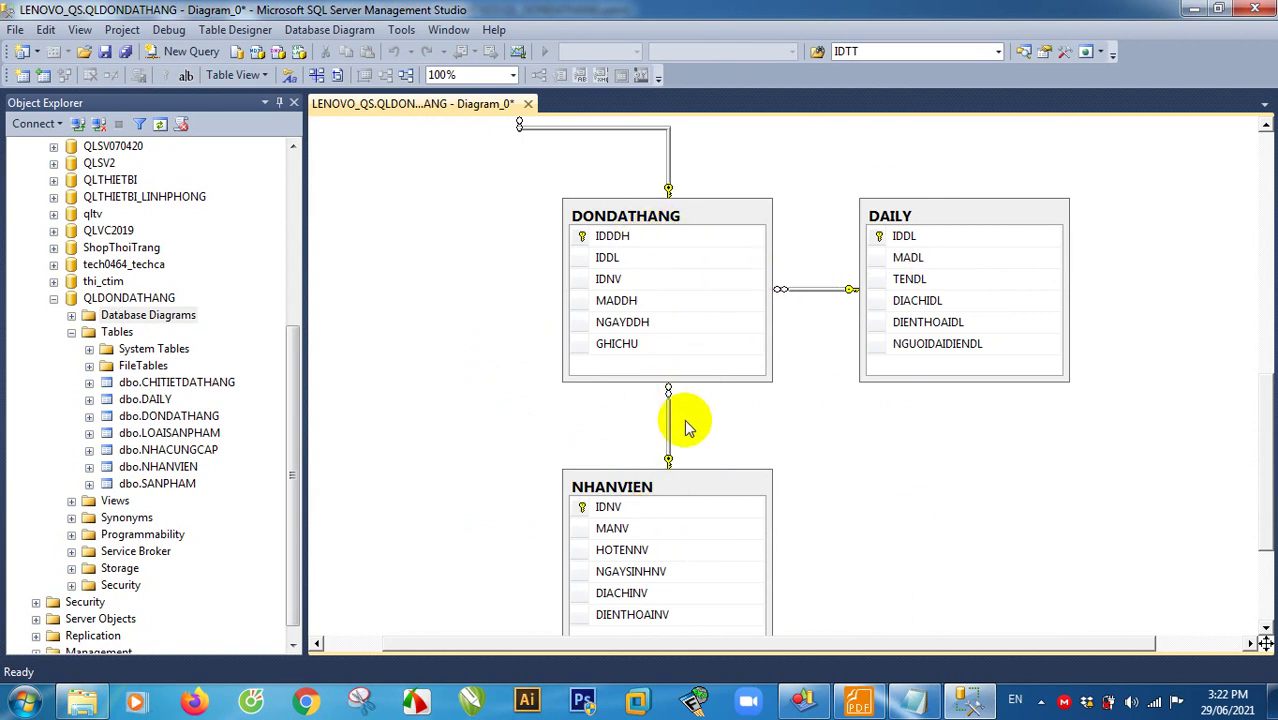
scroll(774, 449, "up", 2)
scroll(776, 451, "up", 5)
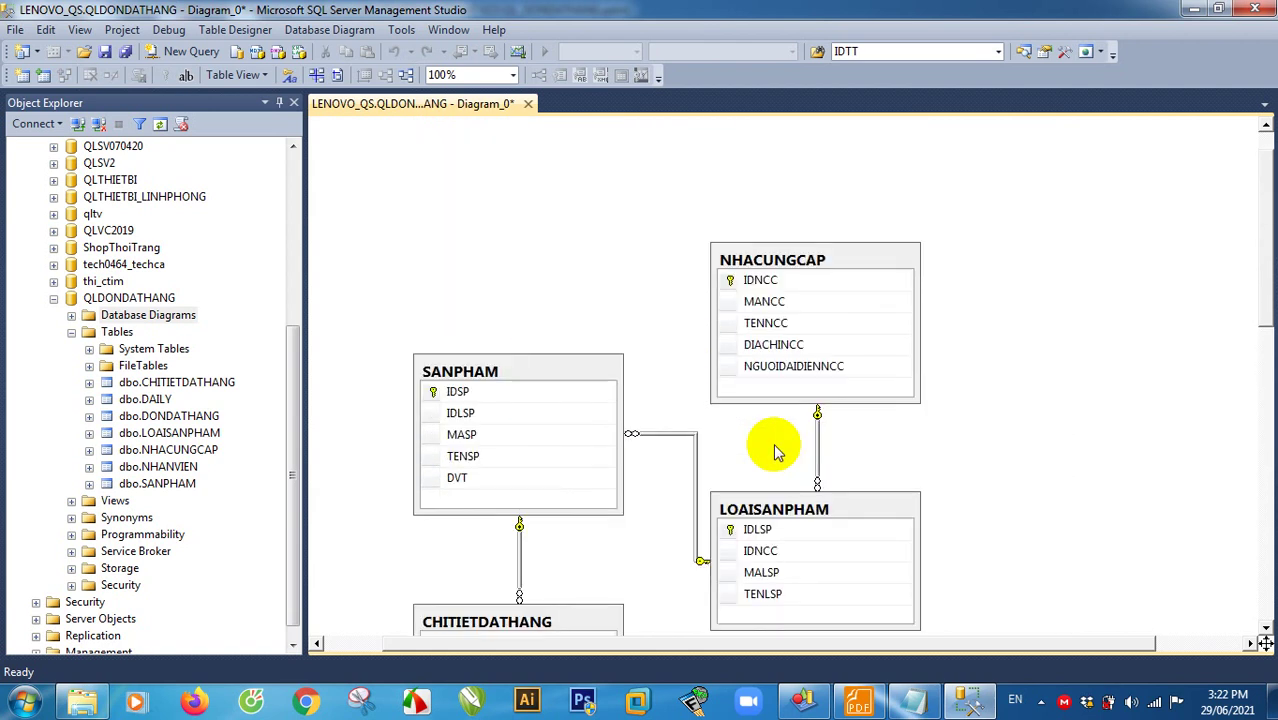
scroll(774, 449, "down", 1)
Step: View the table layout of the whole diagram at 50% and at 75% zoom
left_click(513, 75)
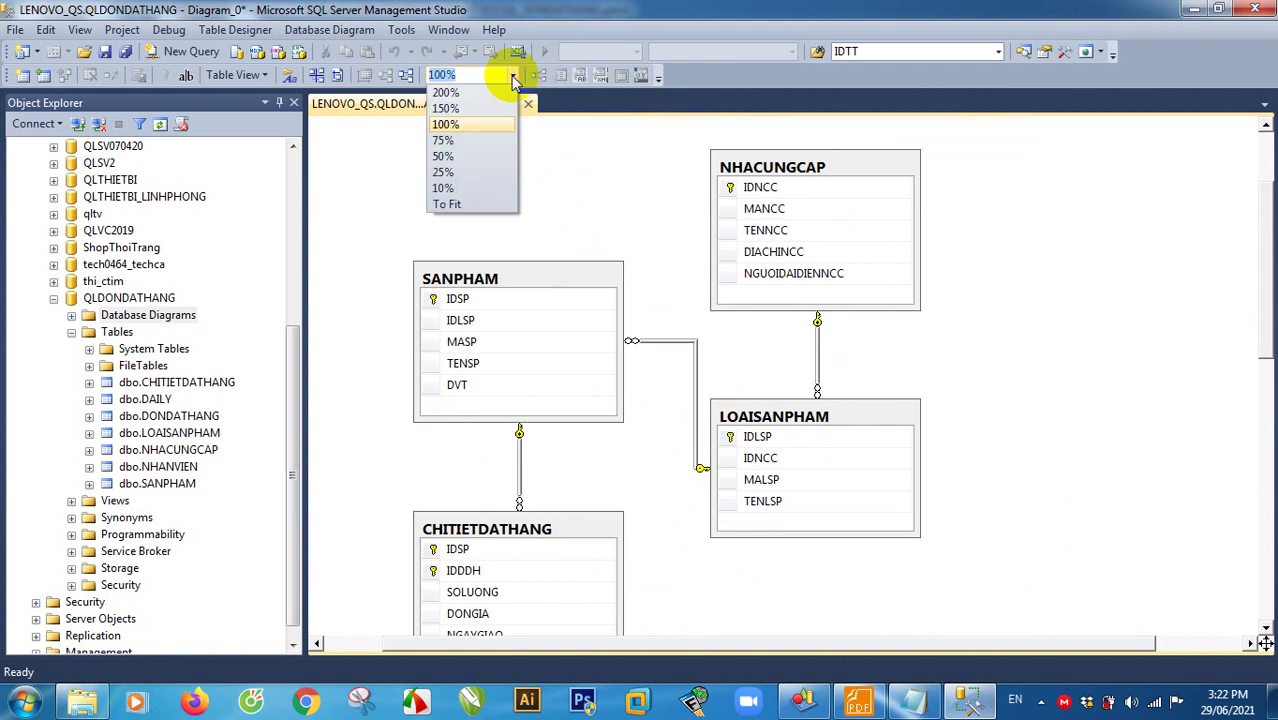
left_click(487, 156)
scroll(891, 342, "down", 2)
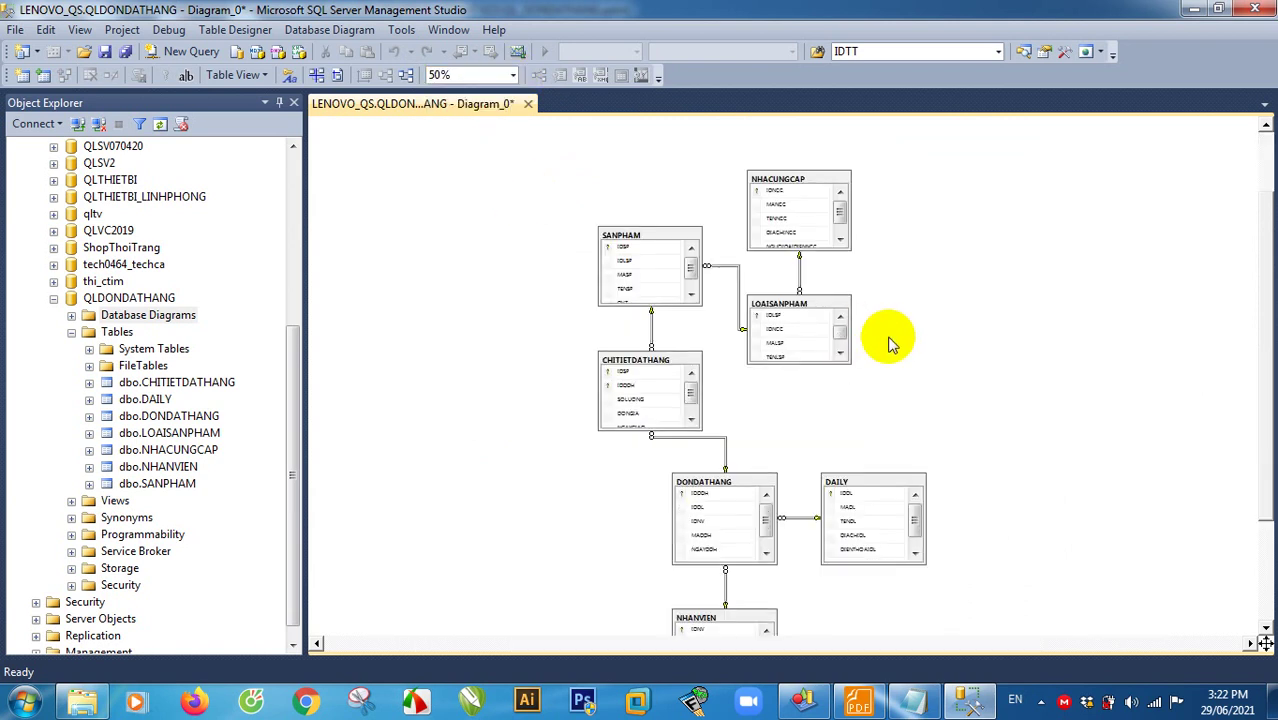
scroll(891, 342, "up", 1)
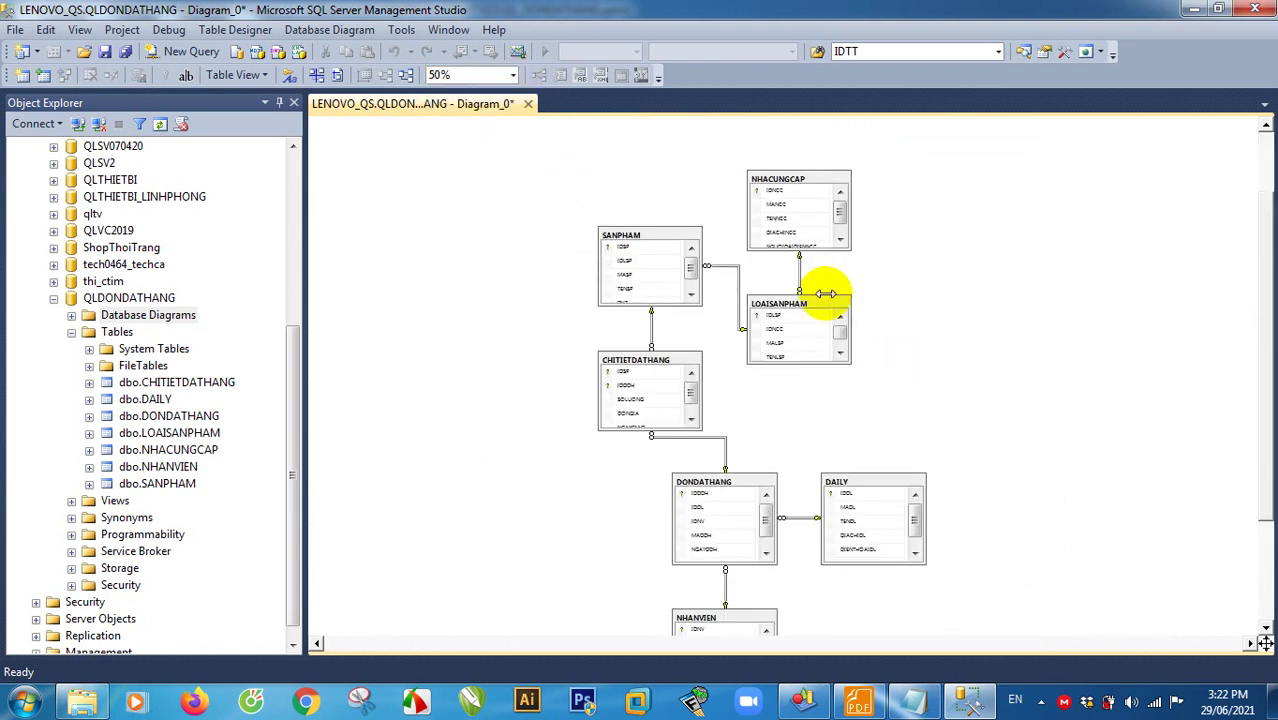
left_click(513, 75)
left_click(478, 146)
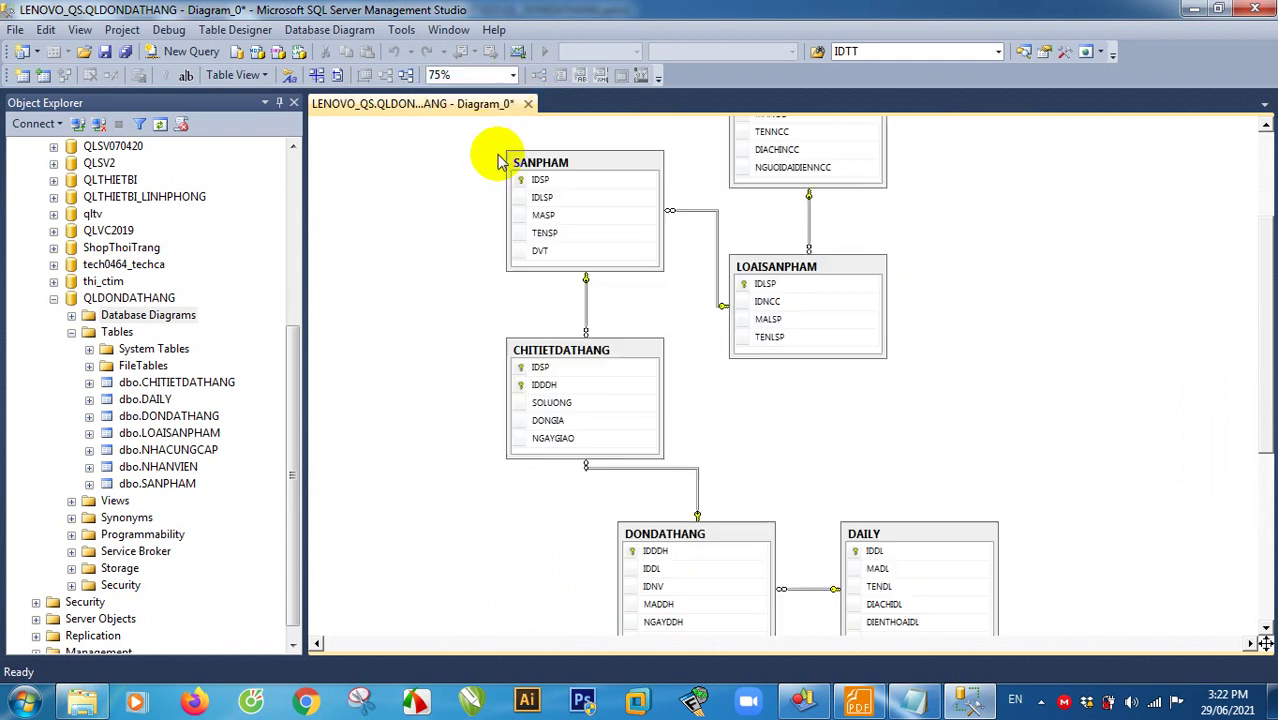
scroll(893, 357, "up", 1)
scroll(893, 357, "down", 3)
scroll(980, 365, "down", 1)
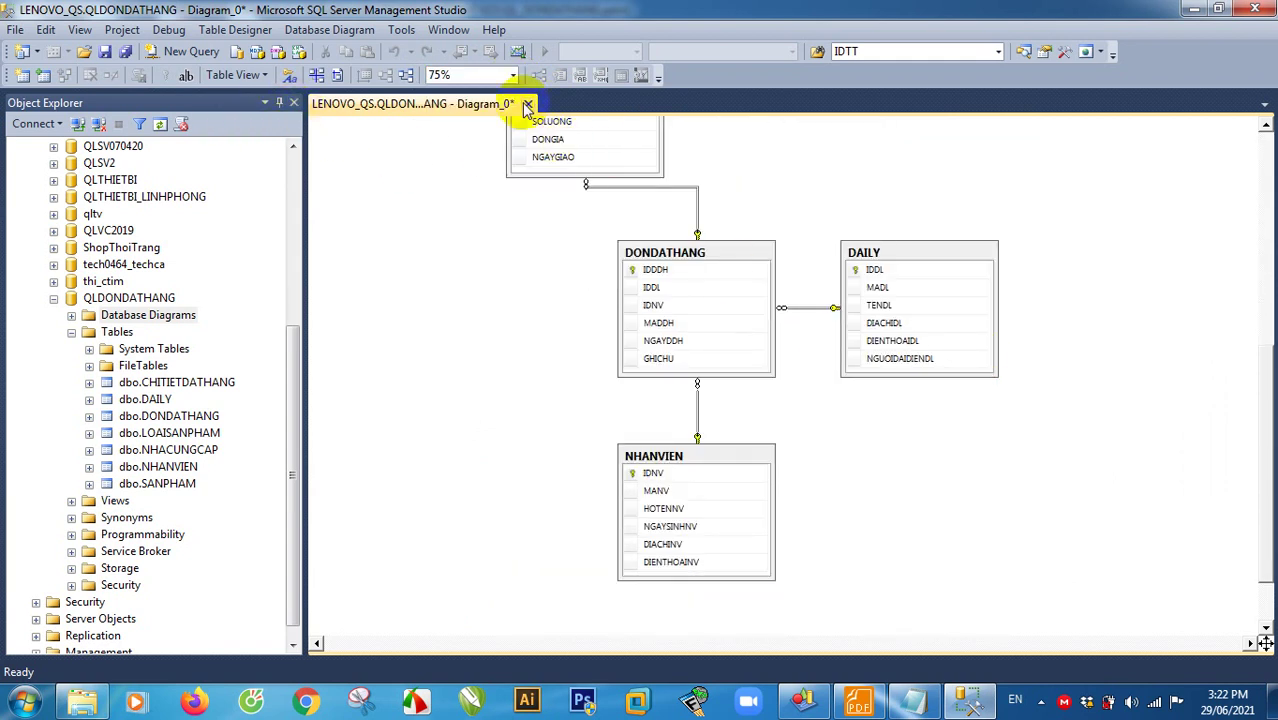
Step: Save the database diagram under the name Diagram_0 and close it
left_click(104, 51)
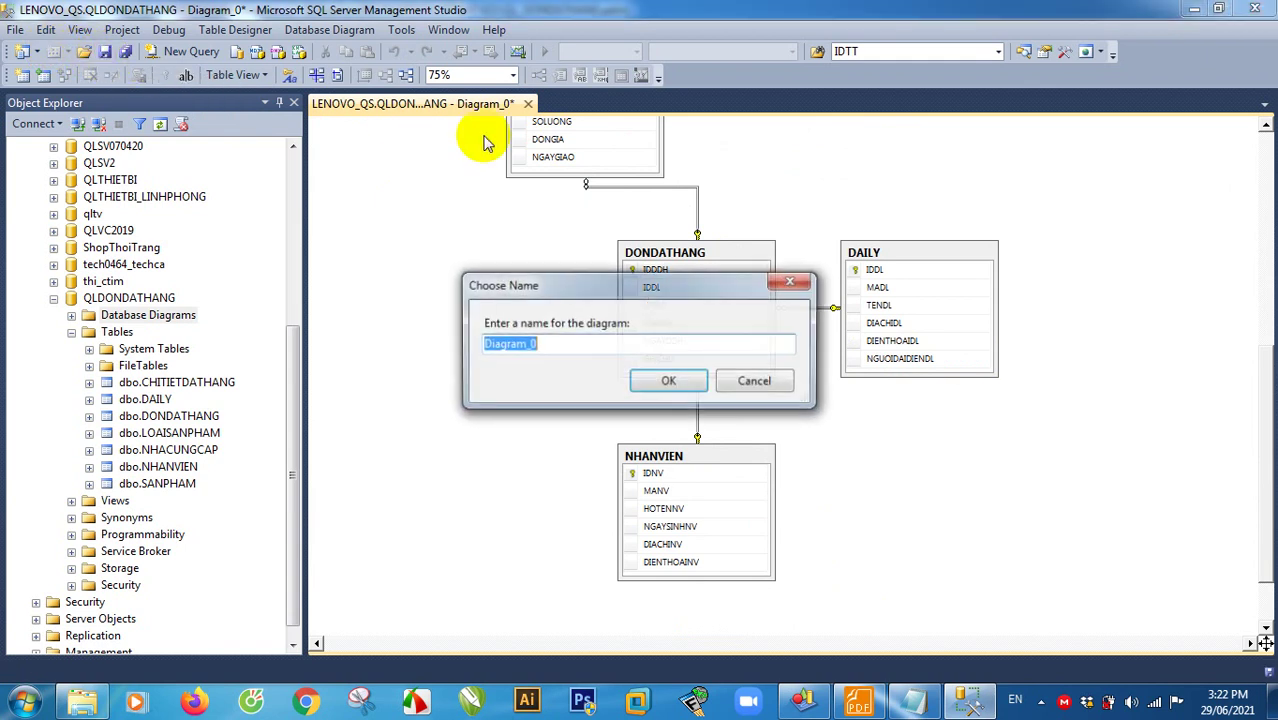
left_click(668, 380)
left_click(527, 104)
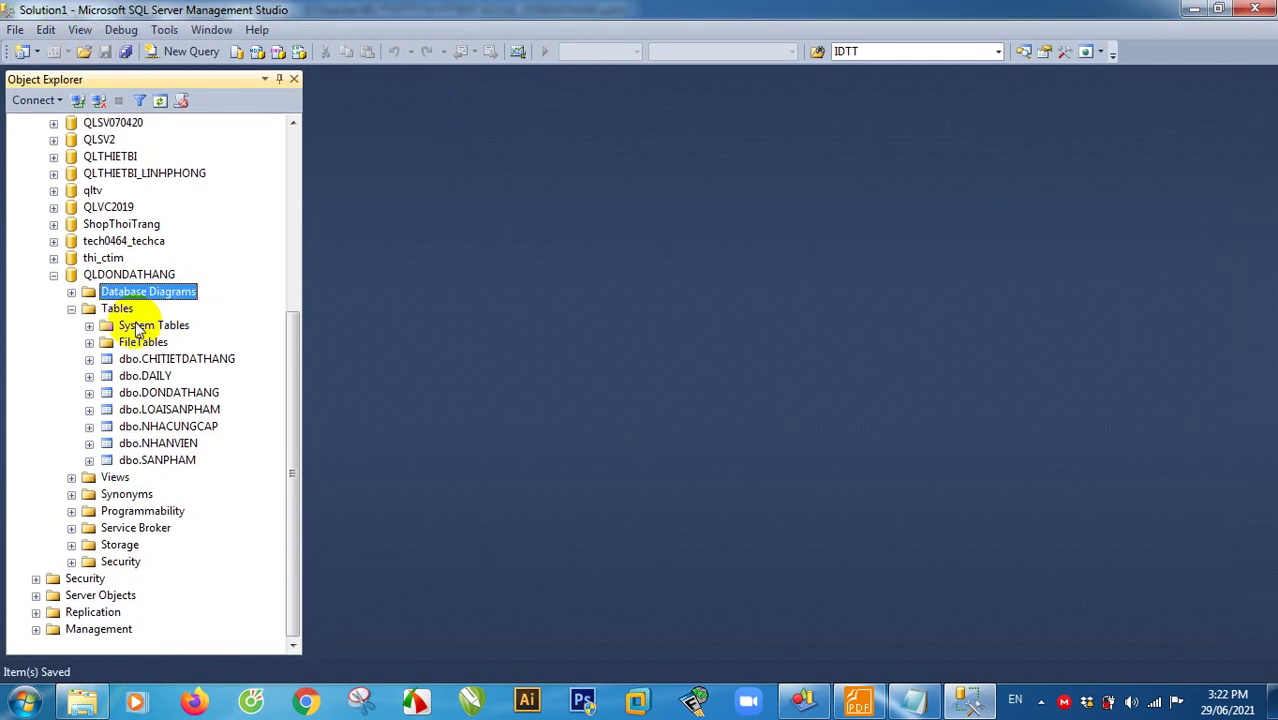
Step: Open the DAILY table's design and set Is Identity to Yes for its IDDL column
left_click(172, 360)
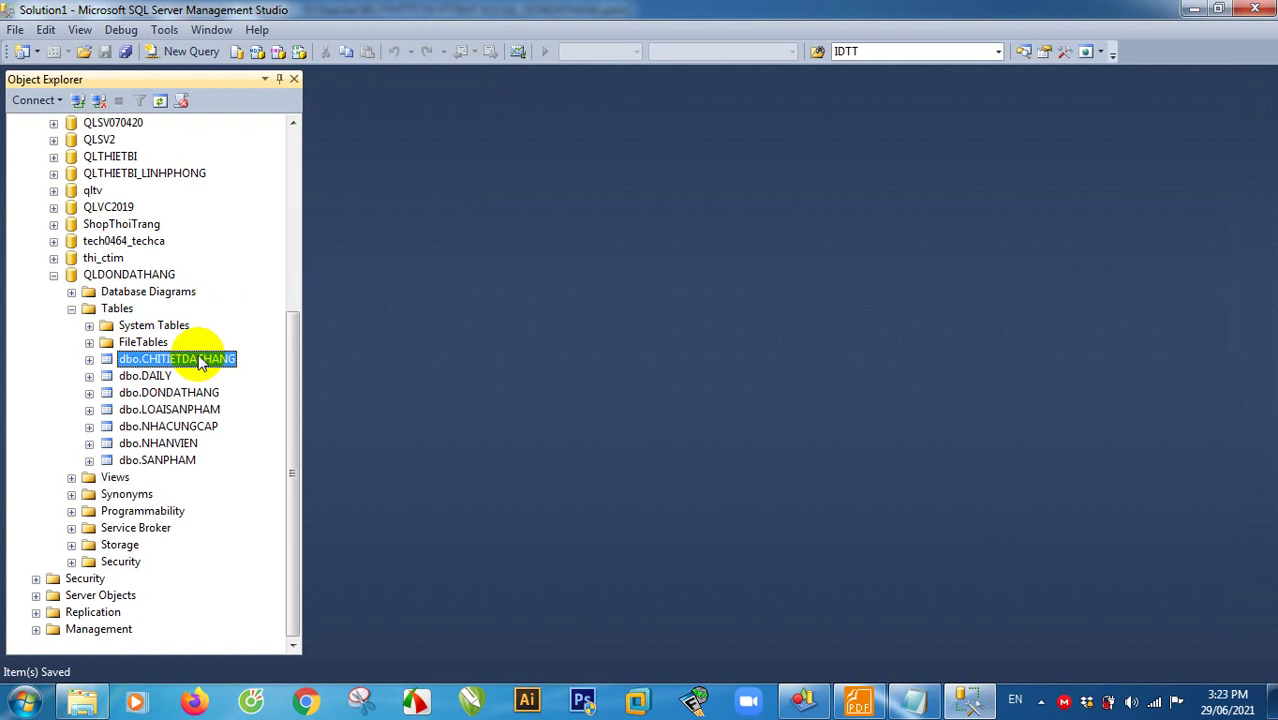
left_click(157, 376)
right_click(157, 376)
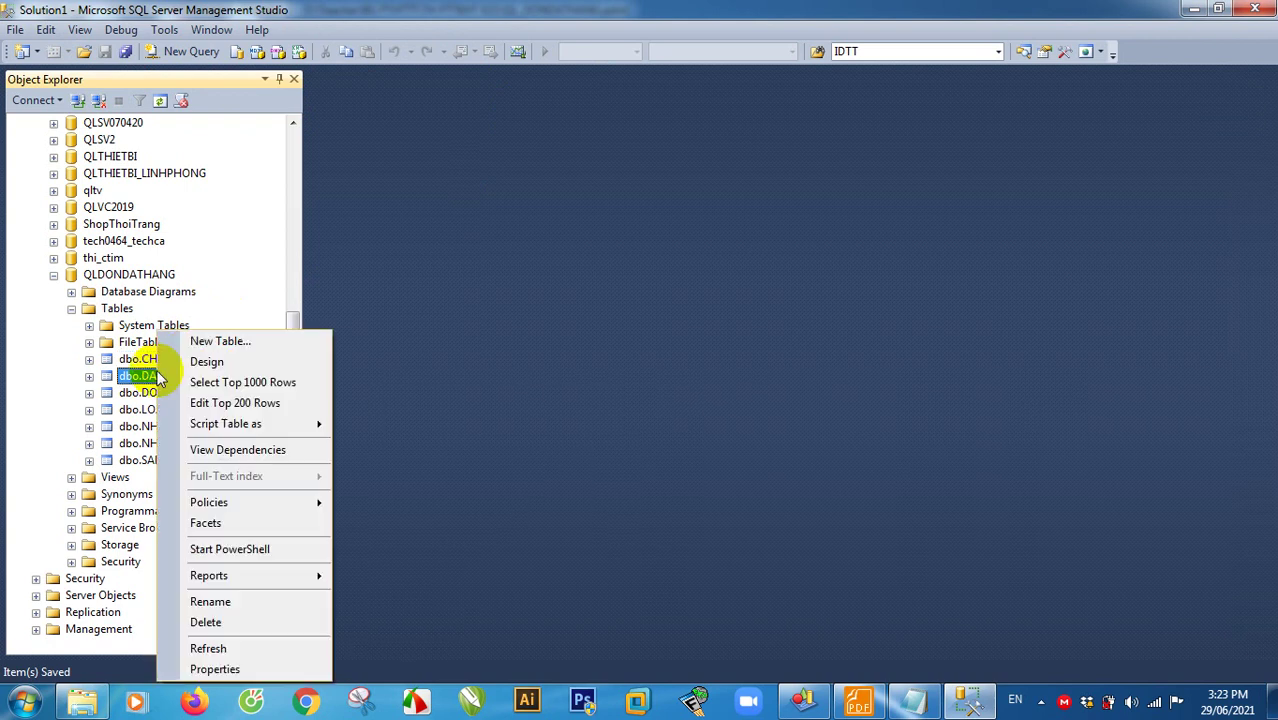
left_click(205, 363)
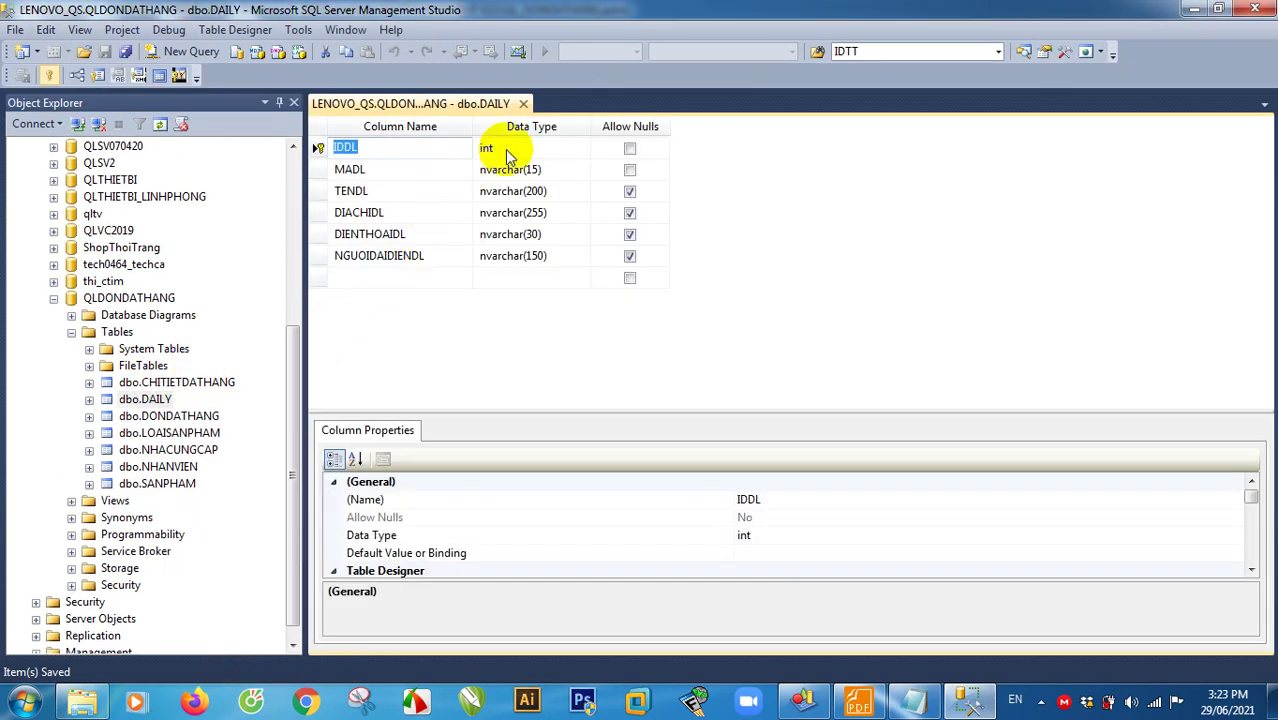
left_click(524, 147)
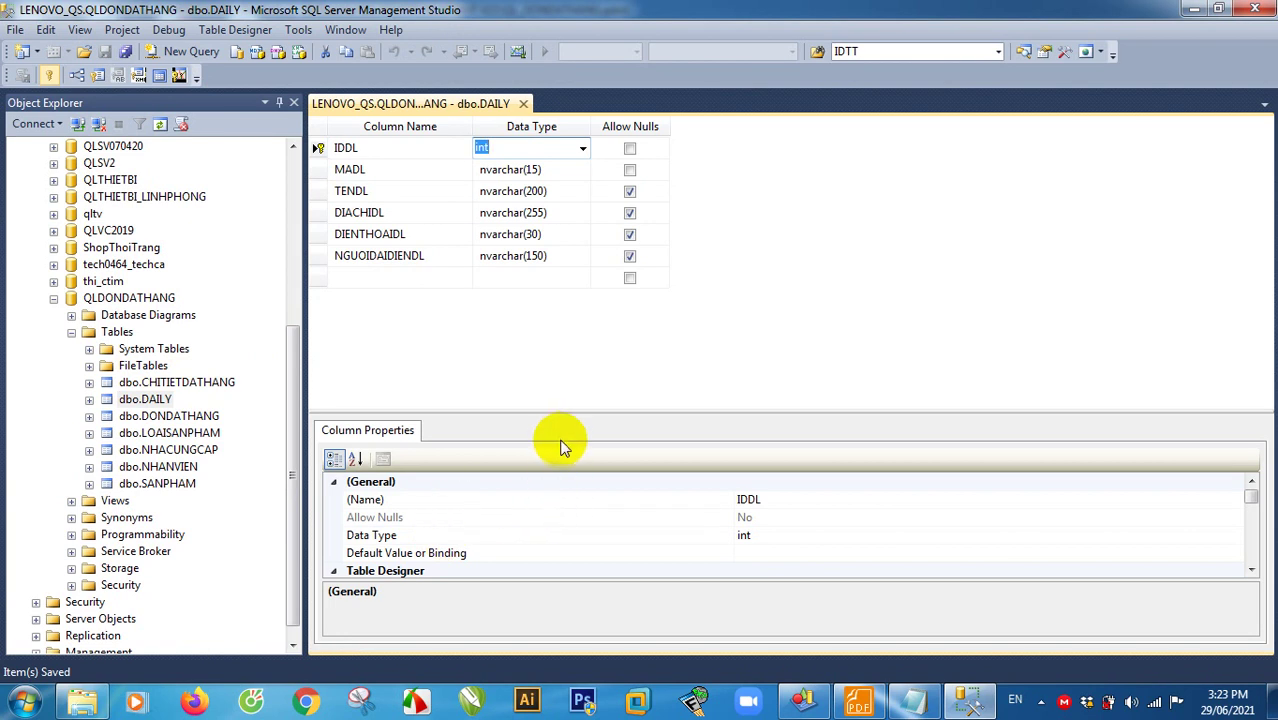
left_click_drag(560, 313, 560, 314)
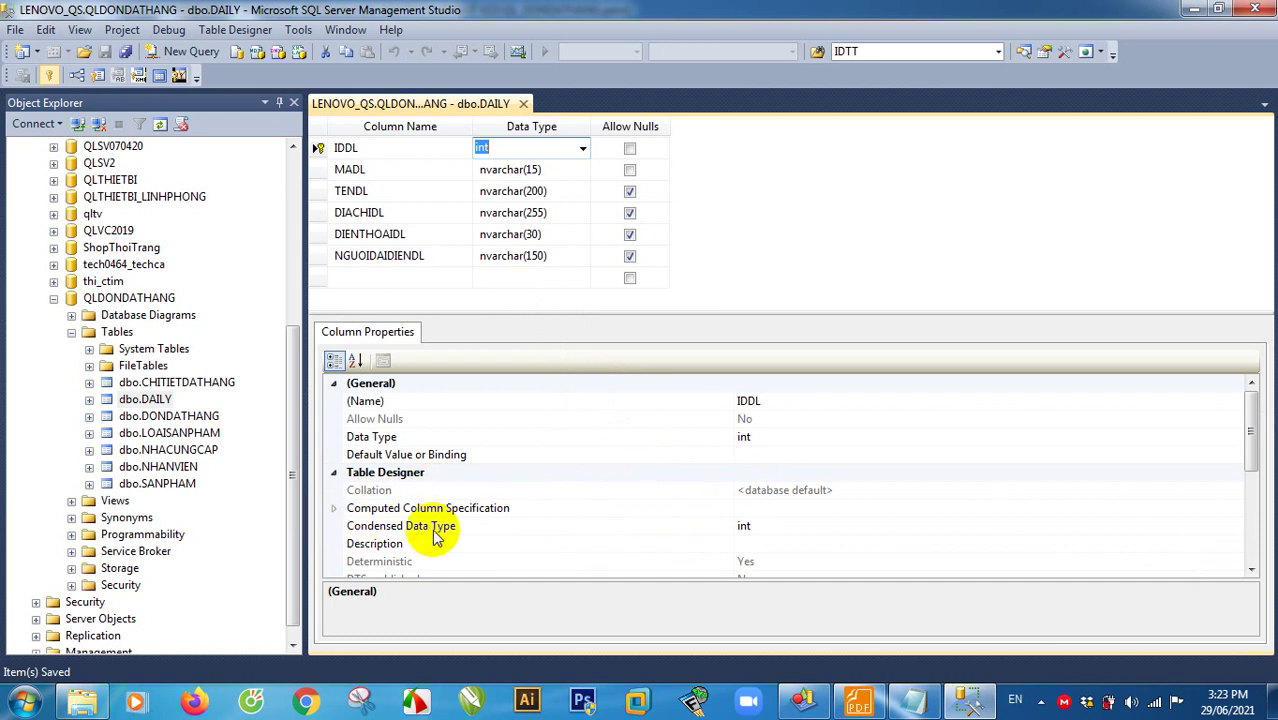
left_click_drag(1248, 428, 1247, 522)
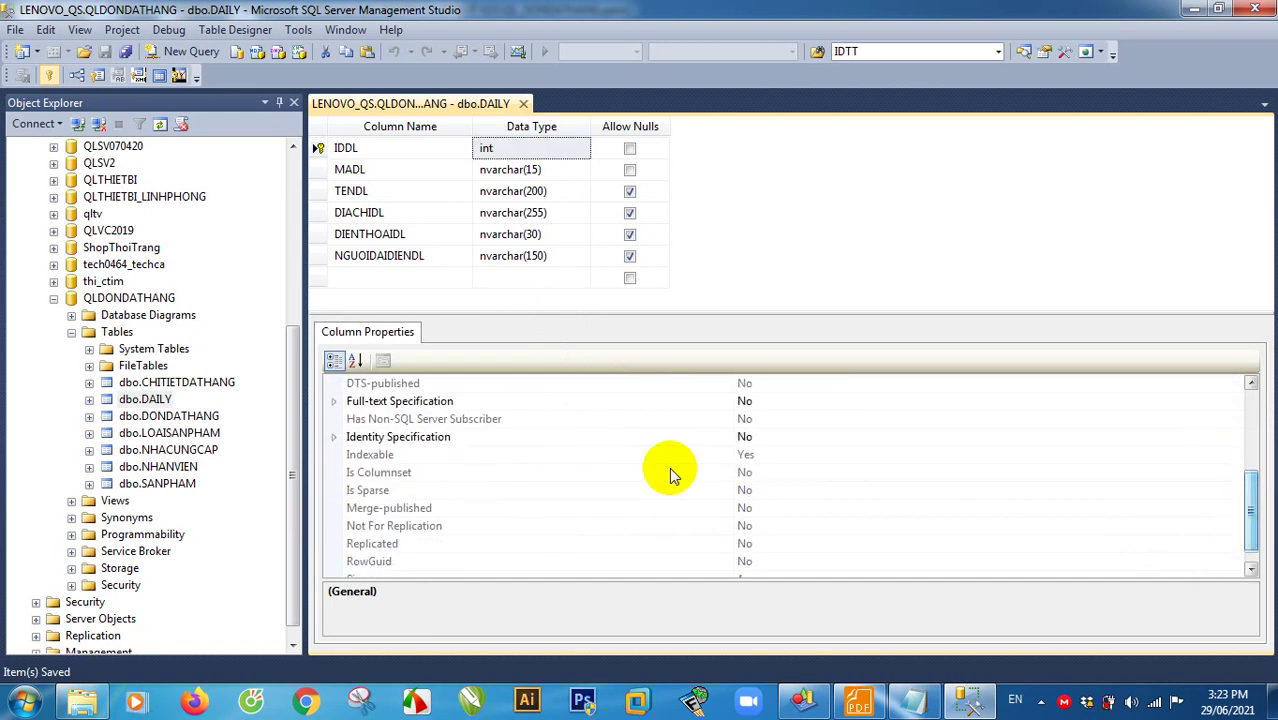
left_click(333, 438)
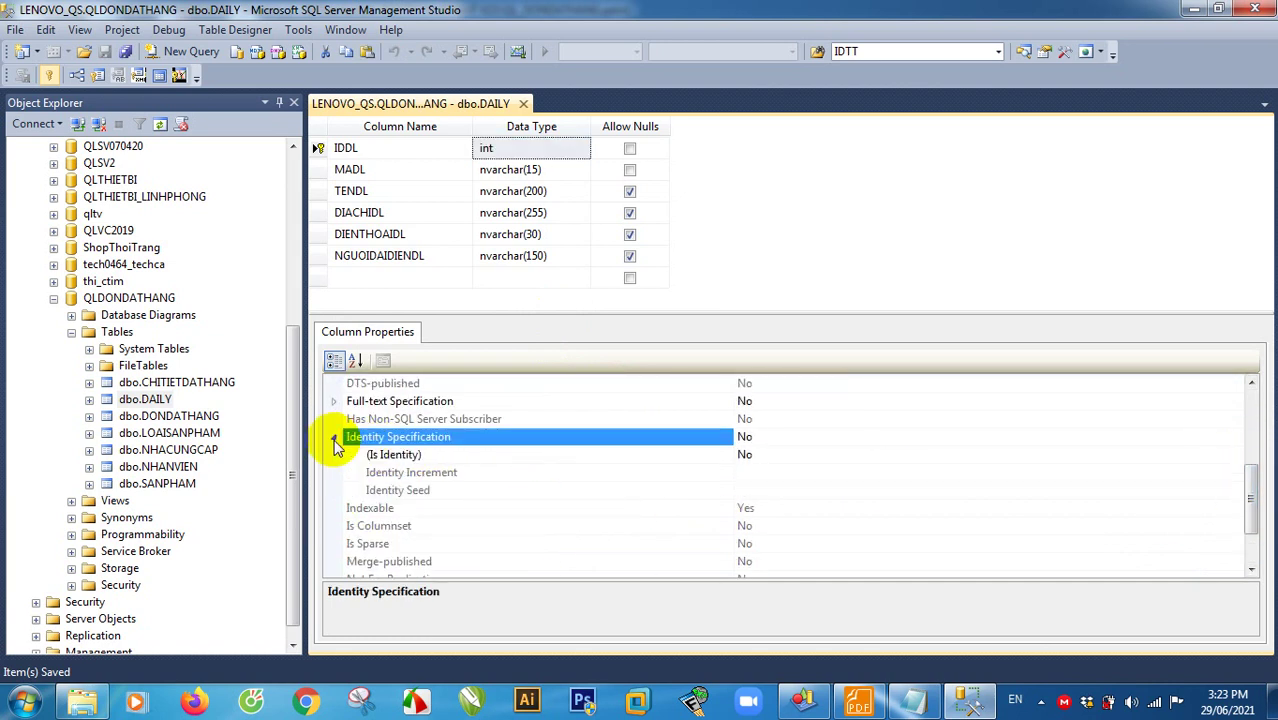
left_click(471, 454)
left_click(794, 460)
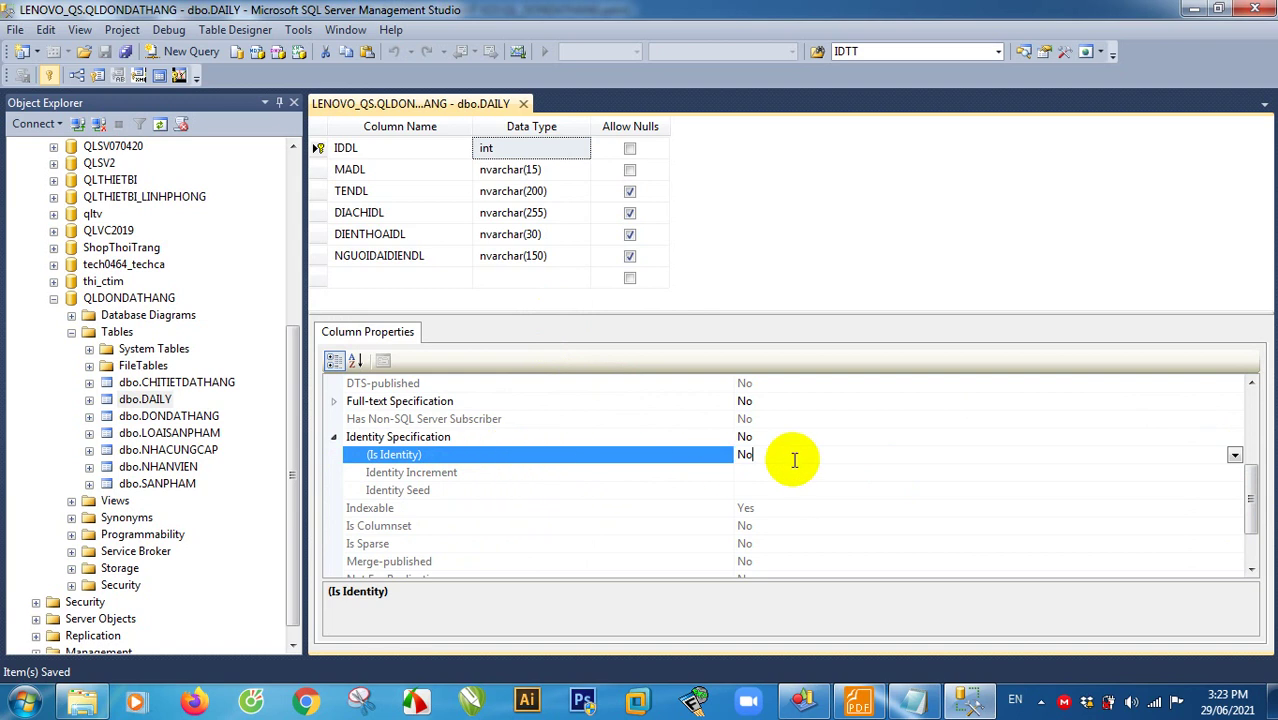
left_click(1234, 458)
left_click(757, 485)
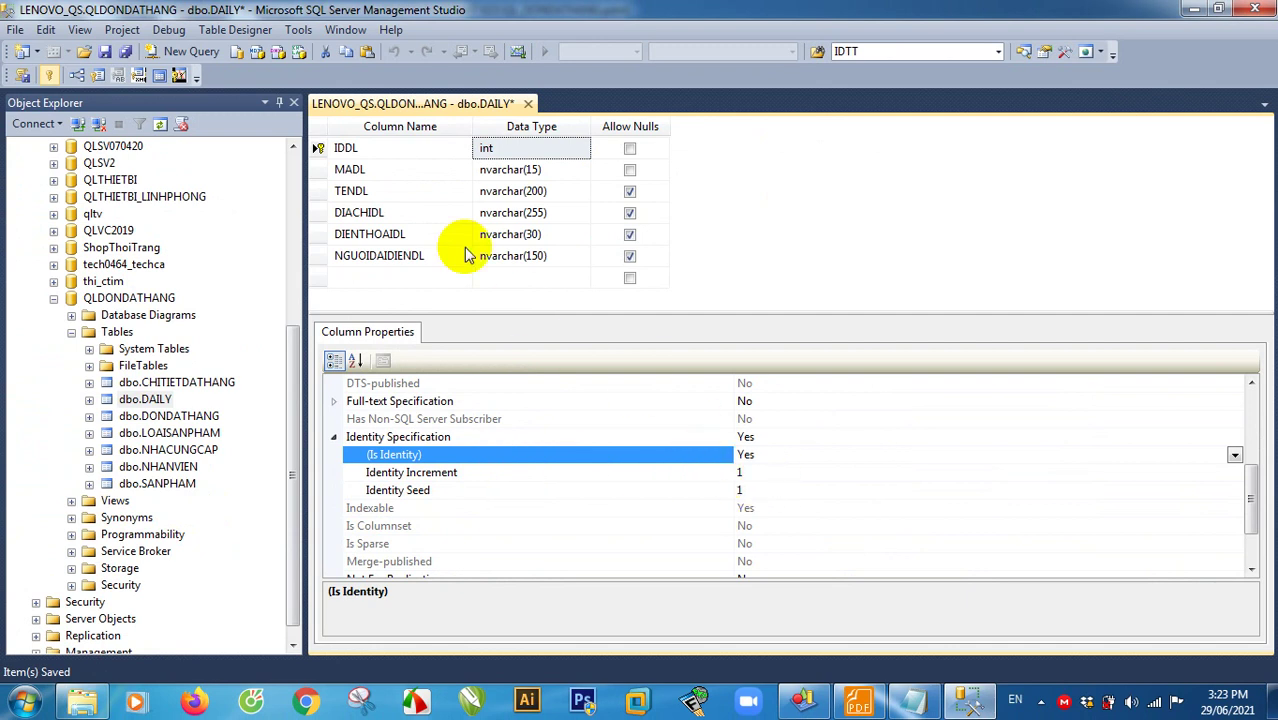
Step: Save the changes to DAILY and the related DONDATHANG table, and close the table design
left_click(125, 53)
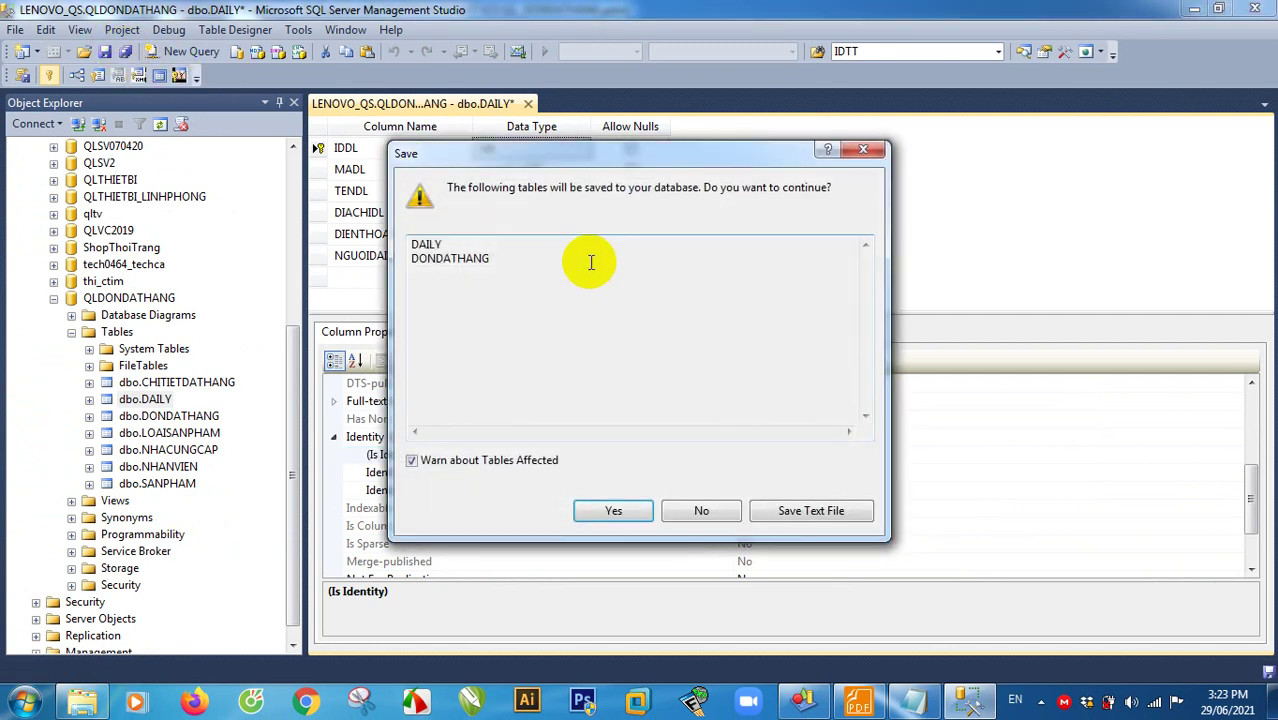
left_click(612, 510)
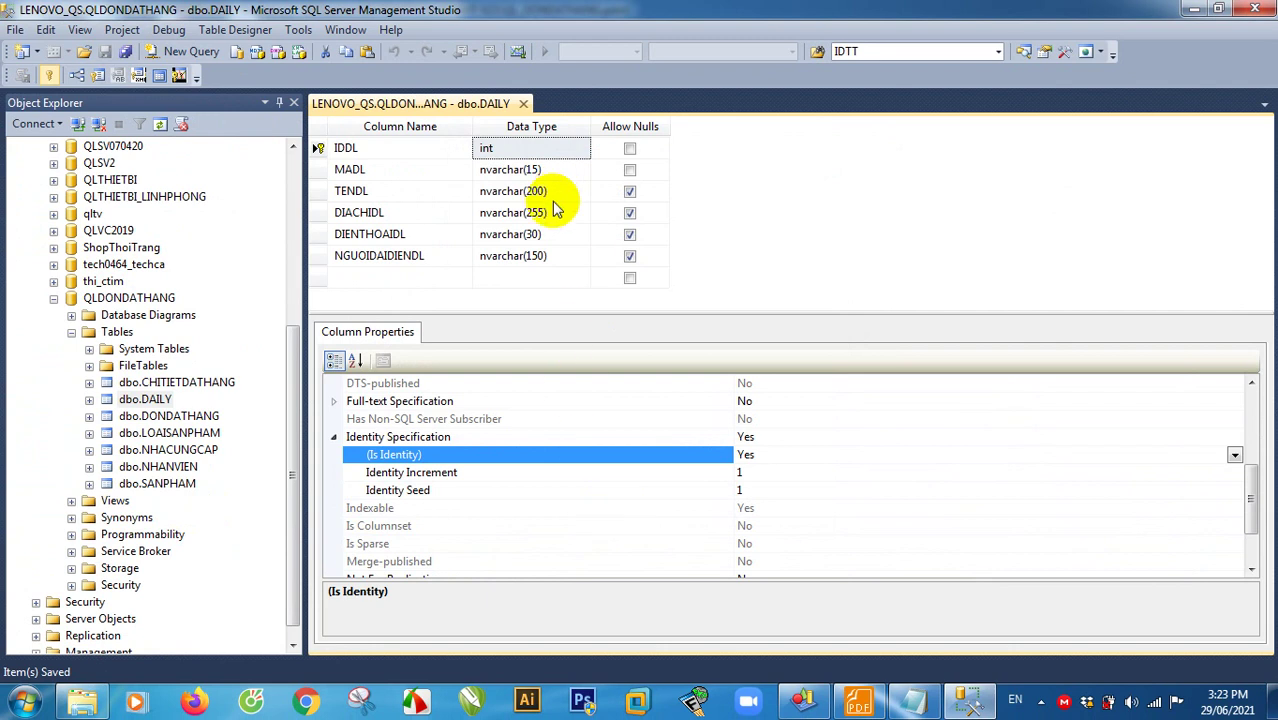
left_click(335, 440)
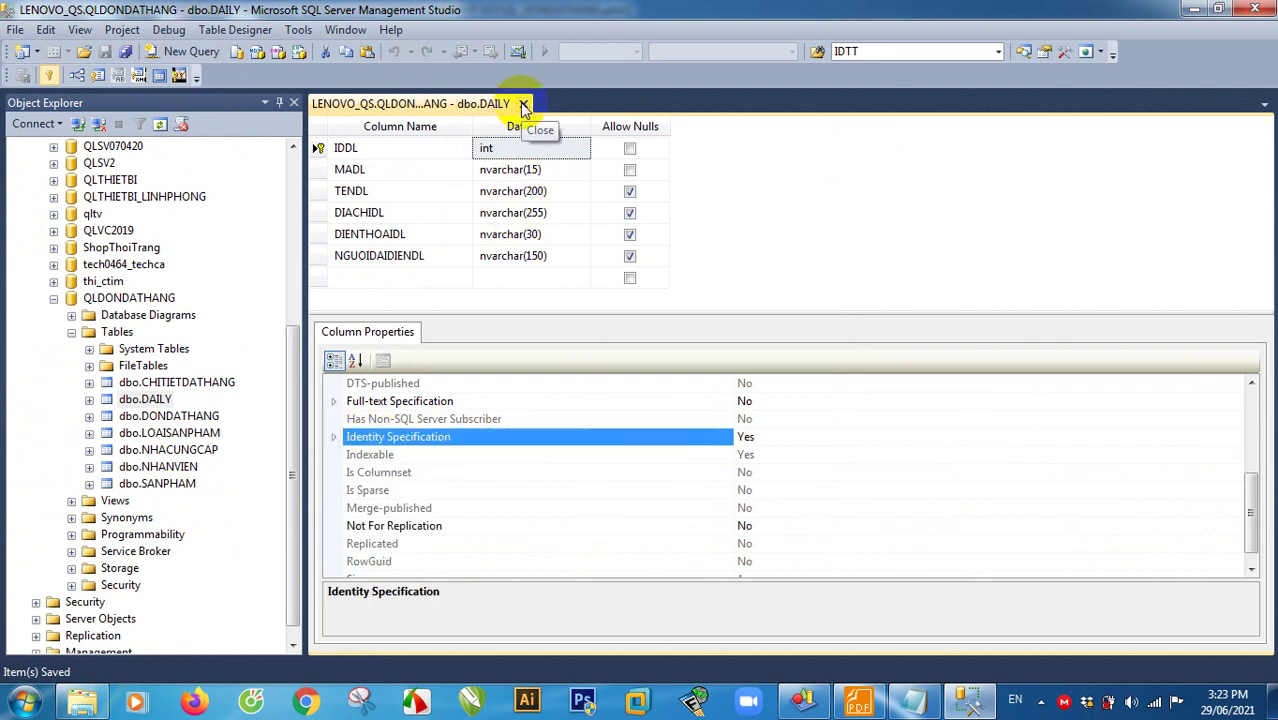
left_click(522, 105)
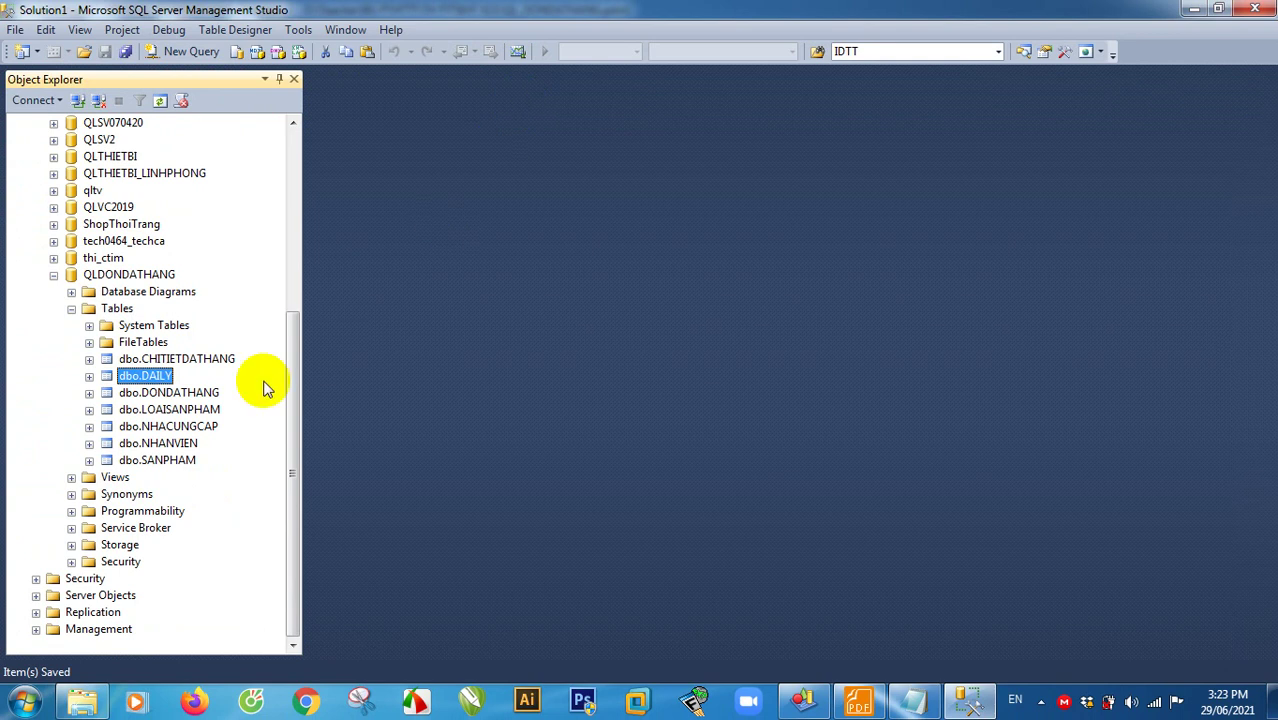
Step: Open the DONDATHANG table's design and set Is Identity to Yes for its IDDDH column
right_click(203, 395)
left_click(251, 361)
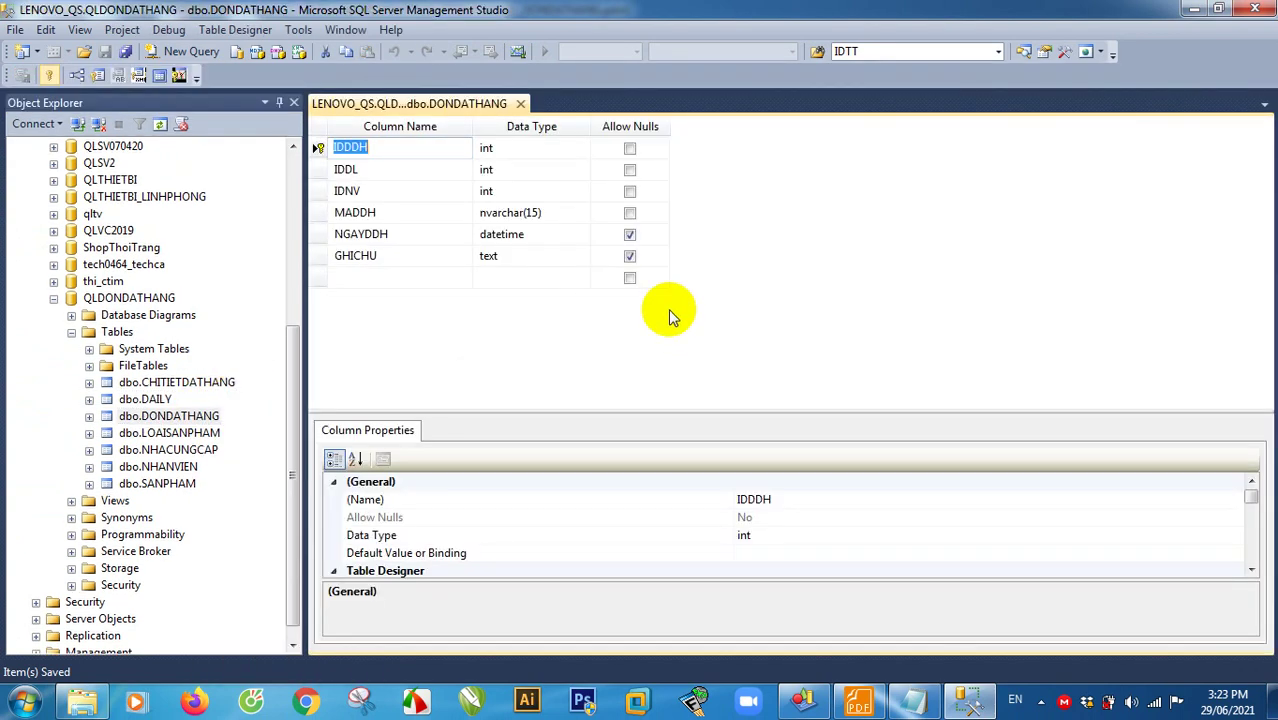
left_click(500, 150)
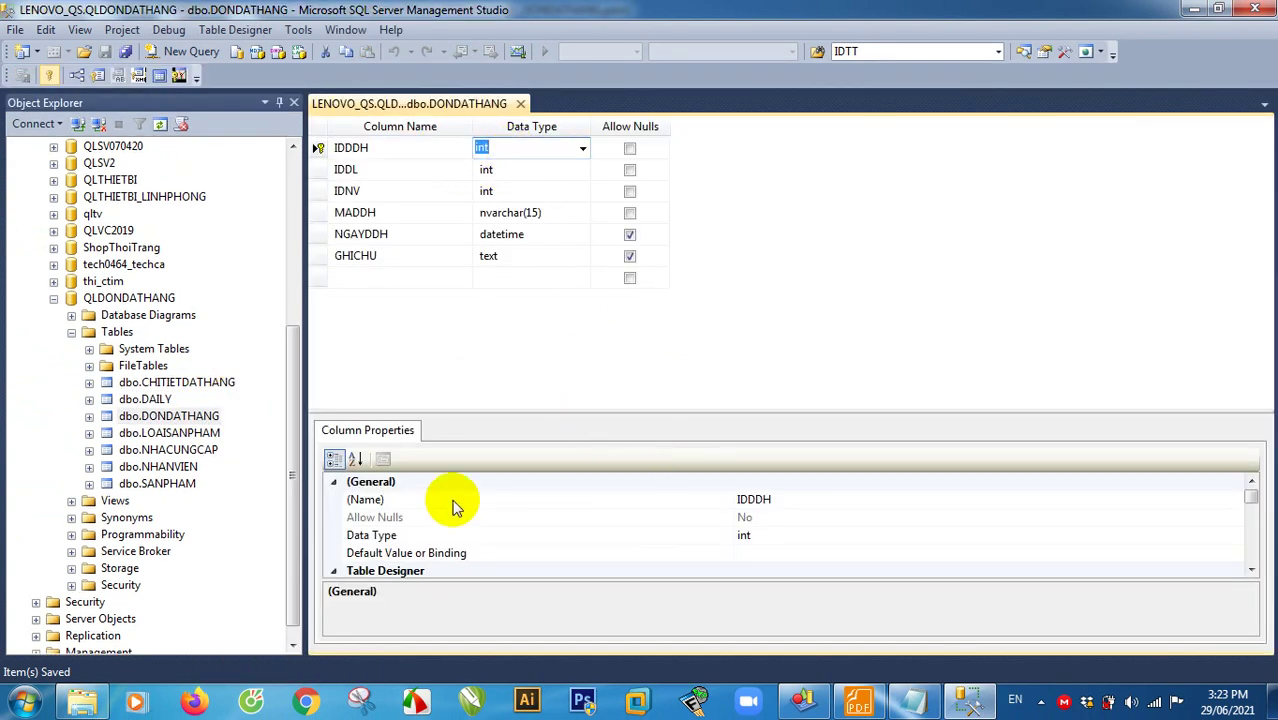
left_click_drag(516, 319, 516, 315)
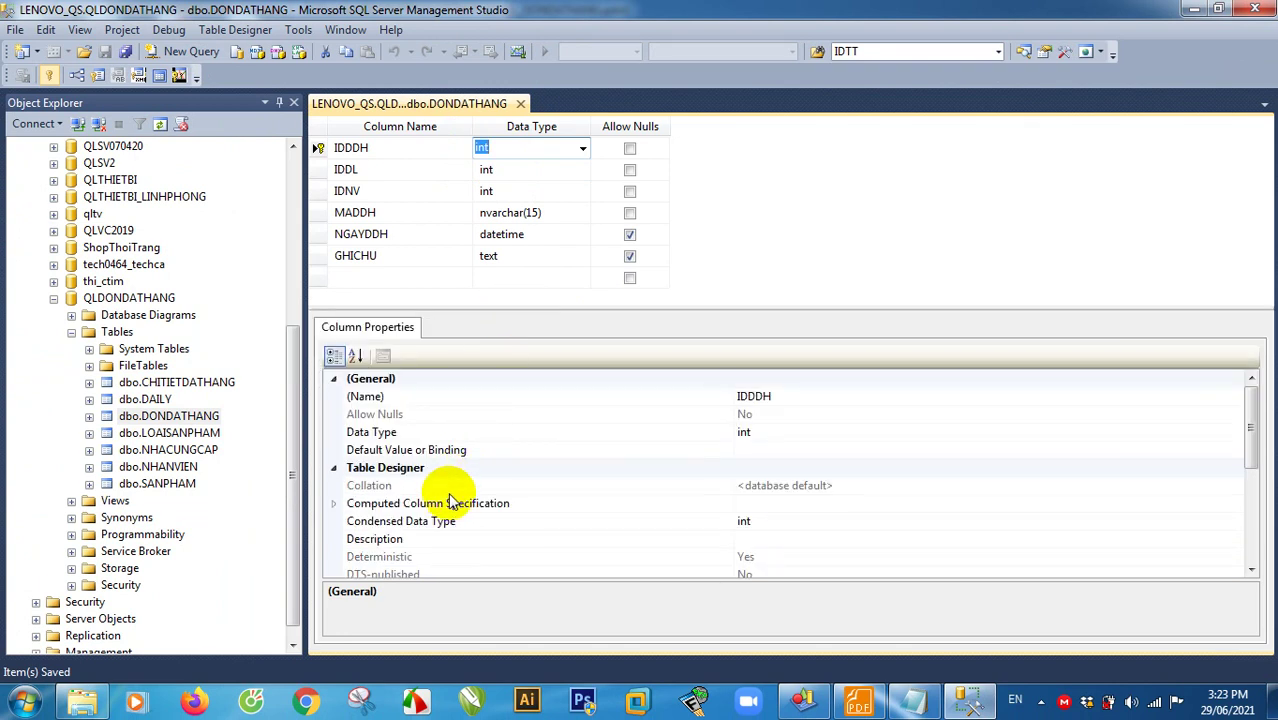
left_click(448, 518)
scroll(542, 502, "down", 3)
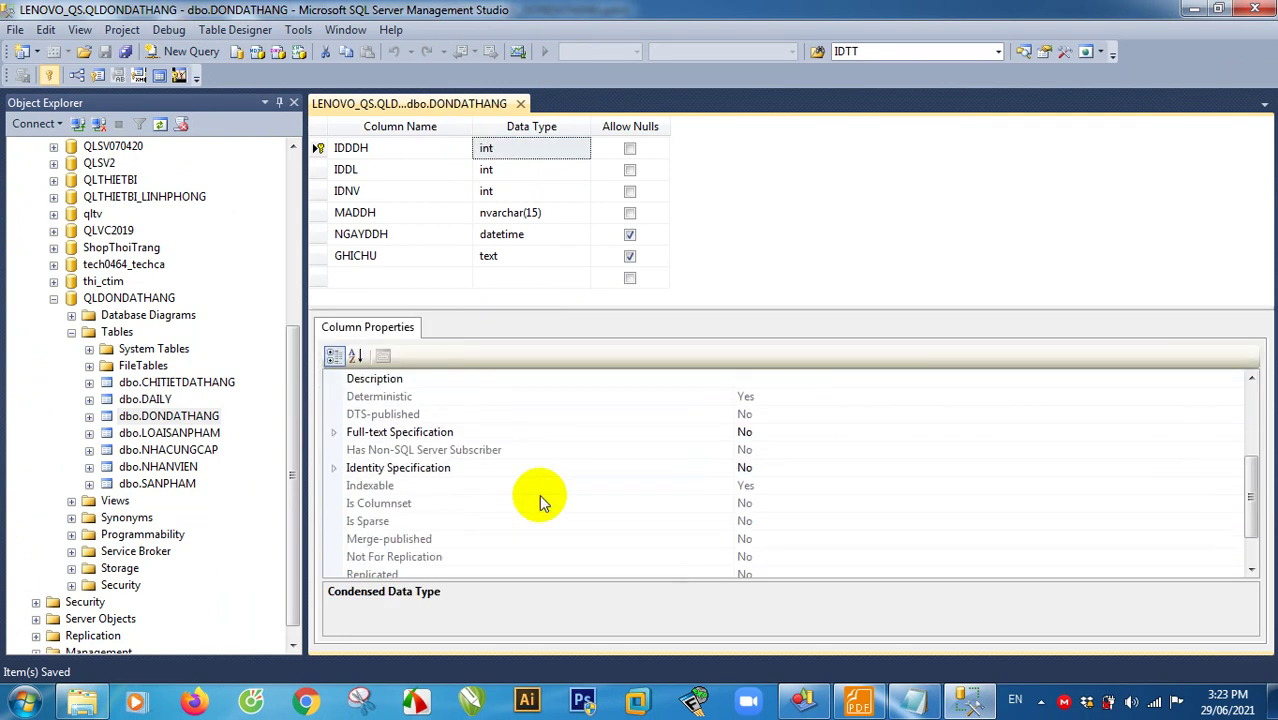
left_click(335, 469)
left_click(700, 486)
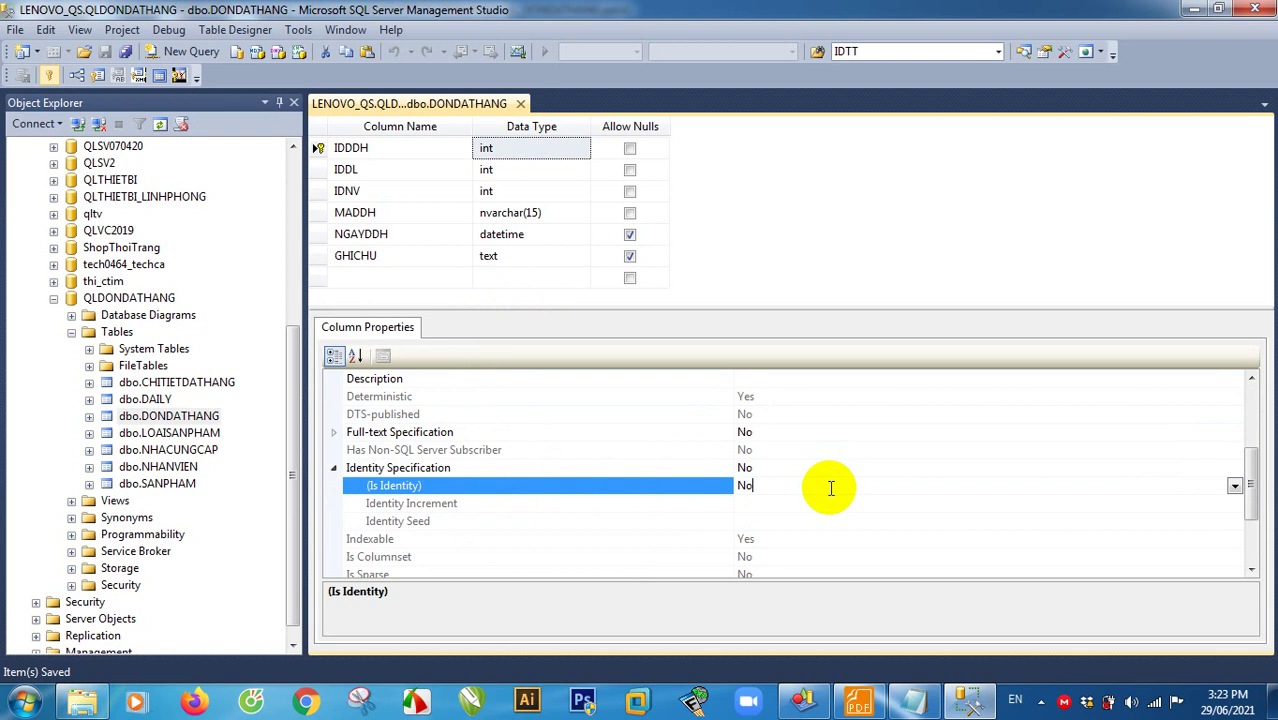
left_click(1234, 485)
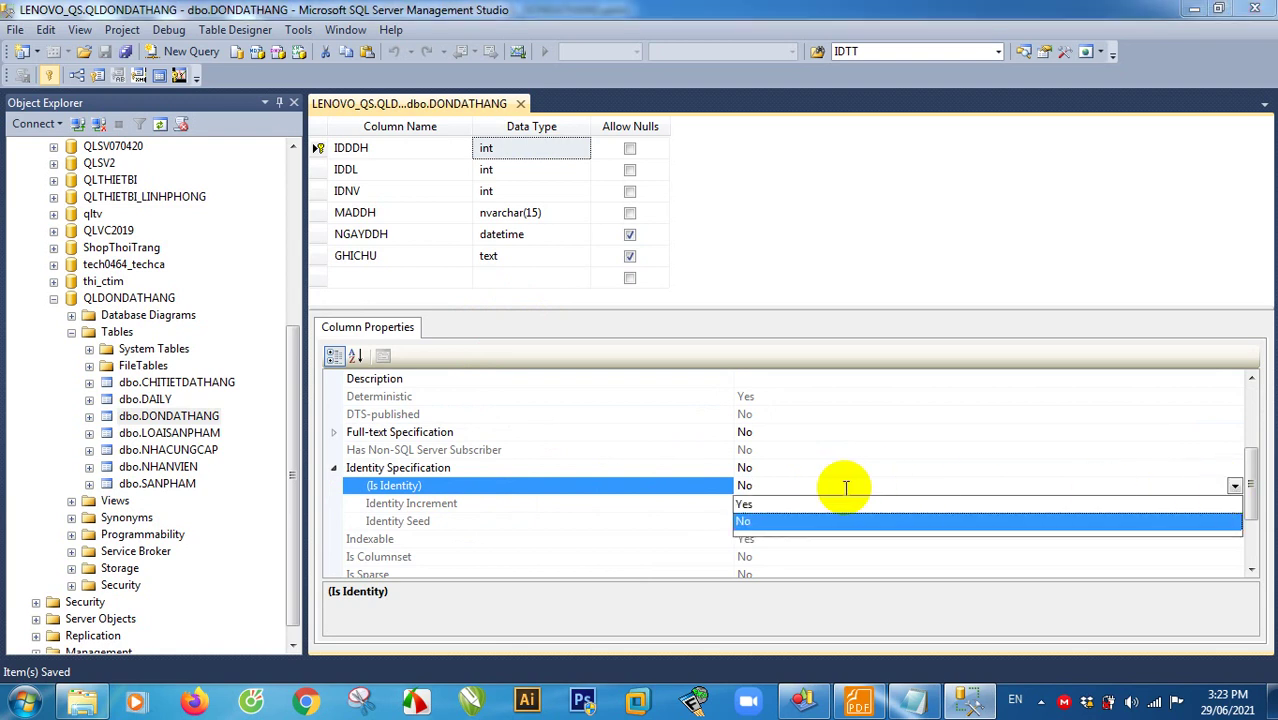
left_click(752, 506)
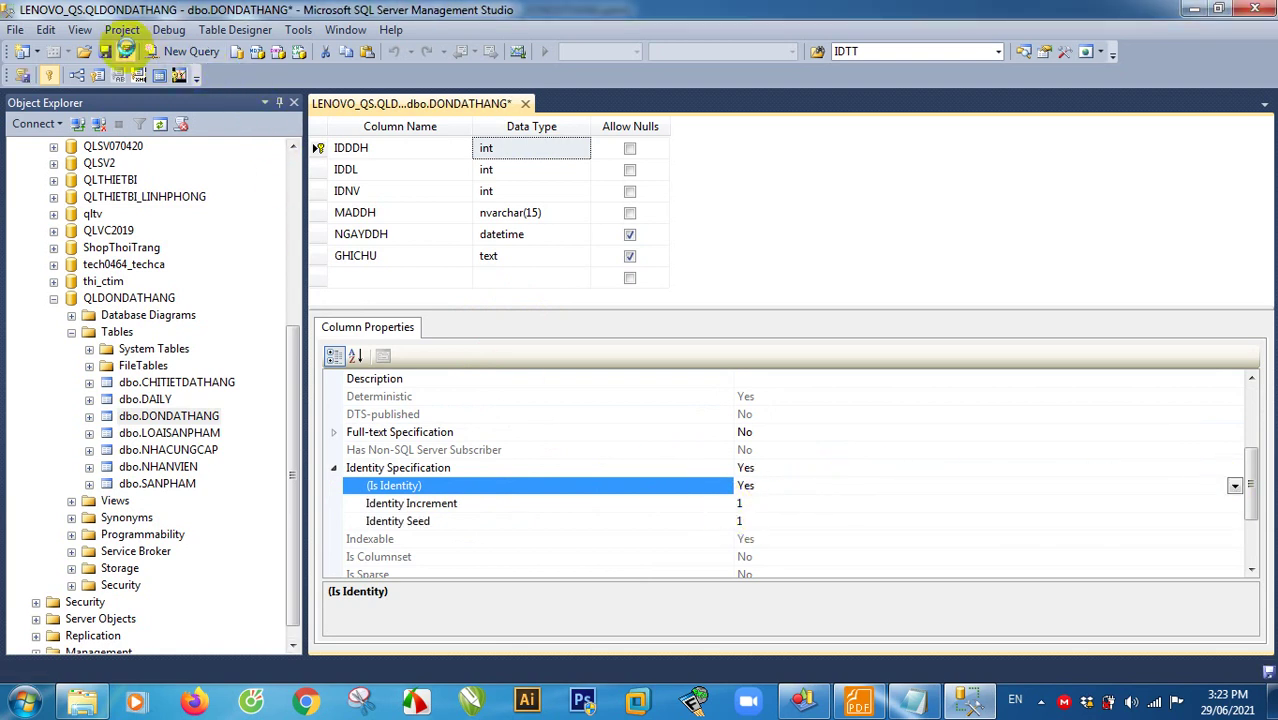
Step: Save the DONDATHANG changes, accepting the update of the affected tables, and close its table design
left_click(125, 50)
left_click(605, 507)
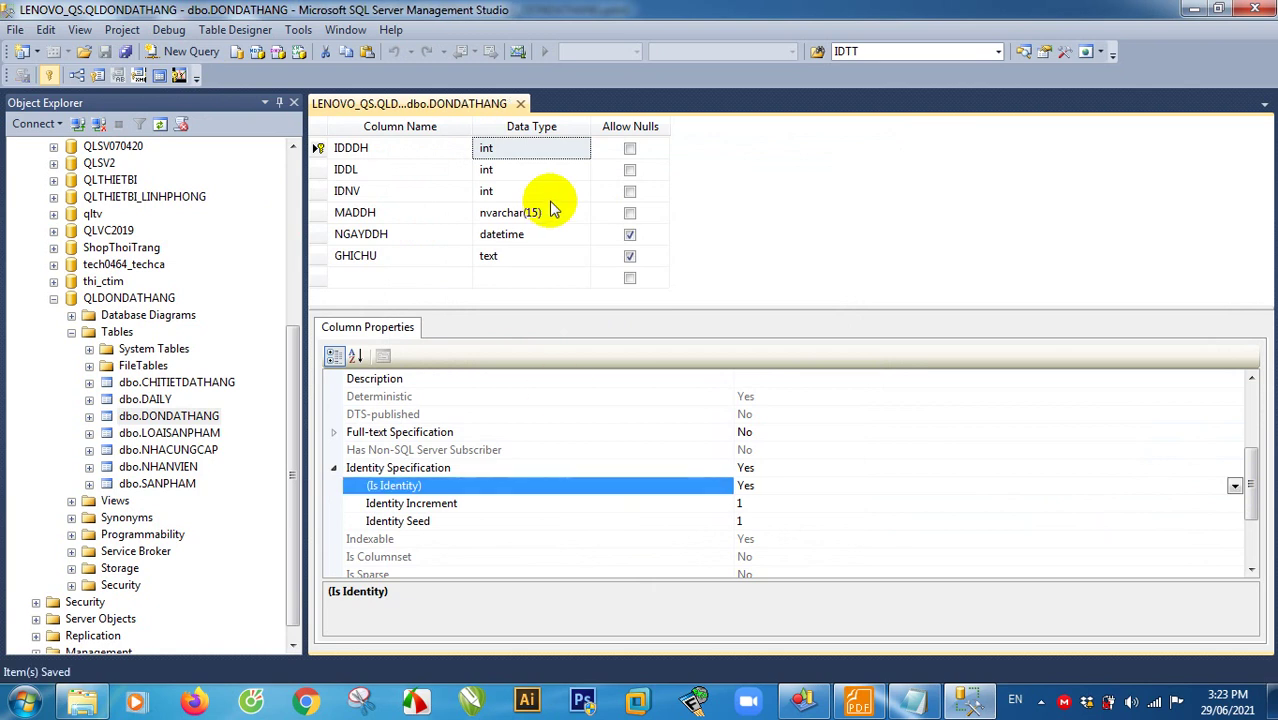
left_click(521, 104)
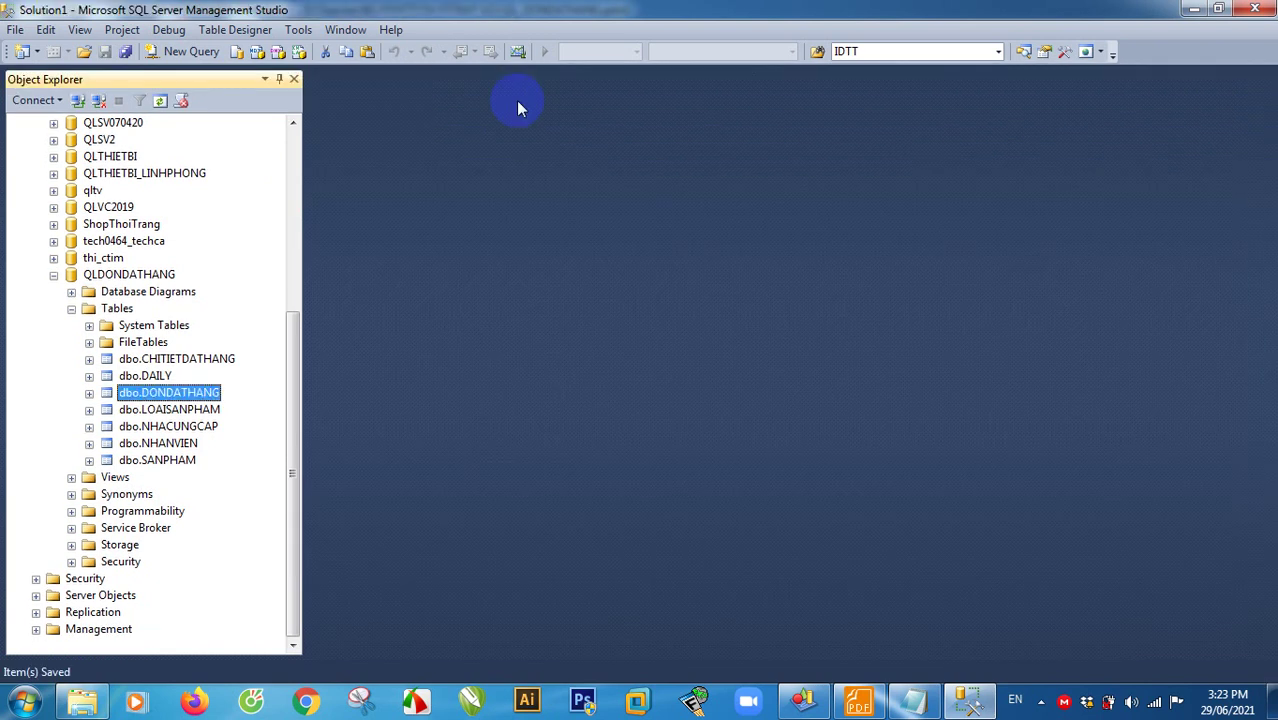
Step: Open the LOAISANPHAM table's design and set Is Identity to Yes for its IDLSP column
right_click(193, 412)
left_click(257, 361)
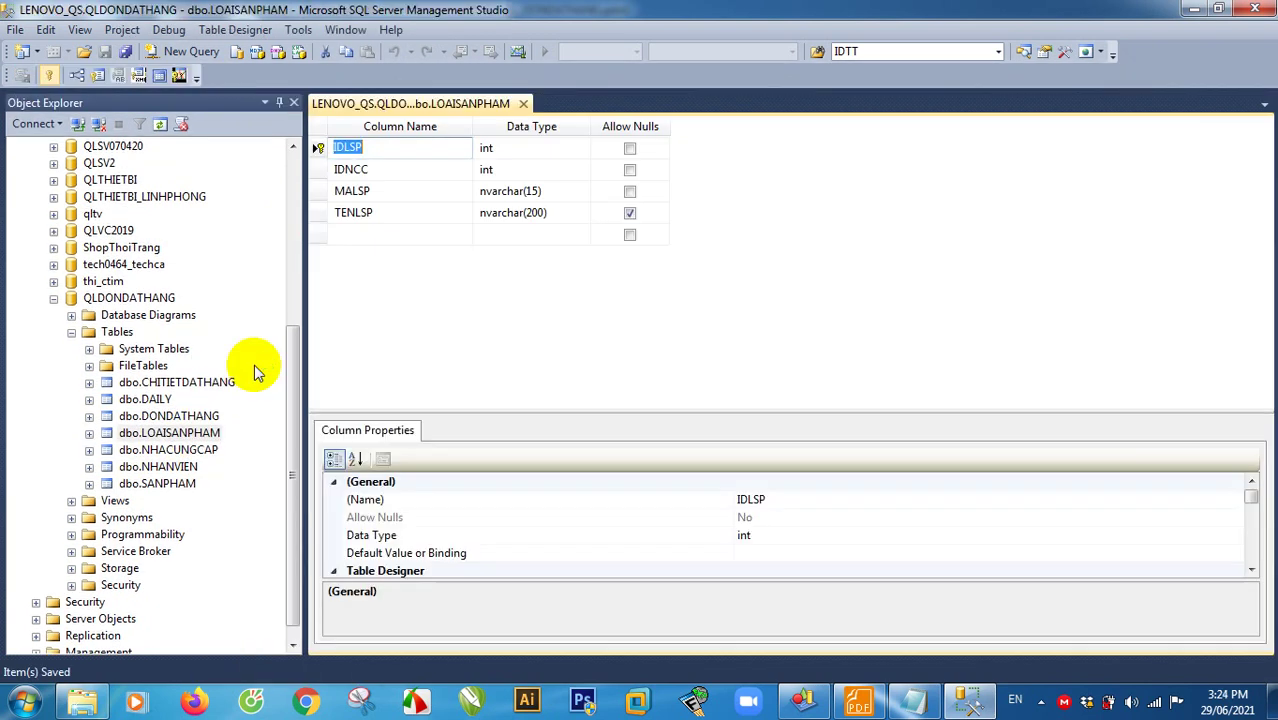
left_click(513, 147)
left_click(428, 147)
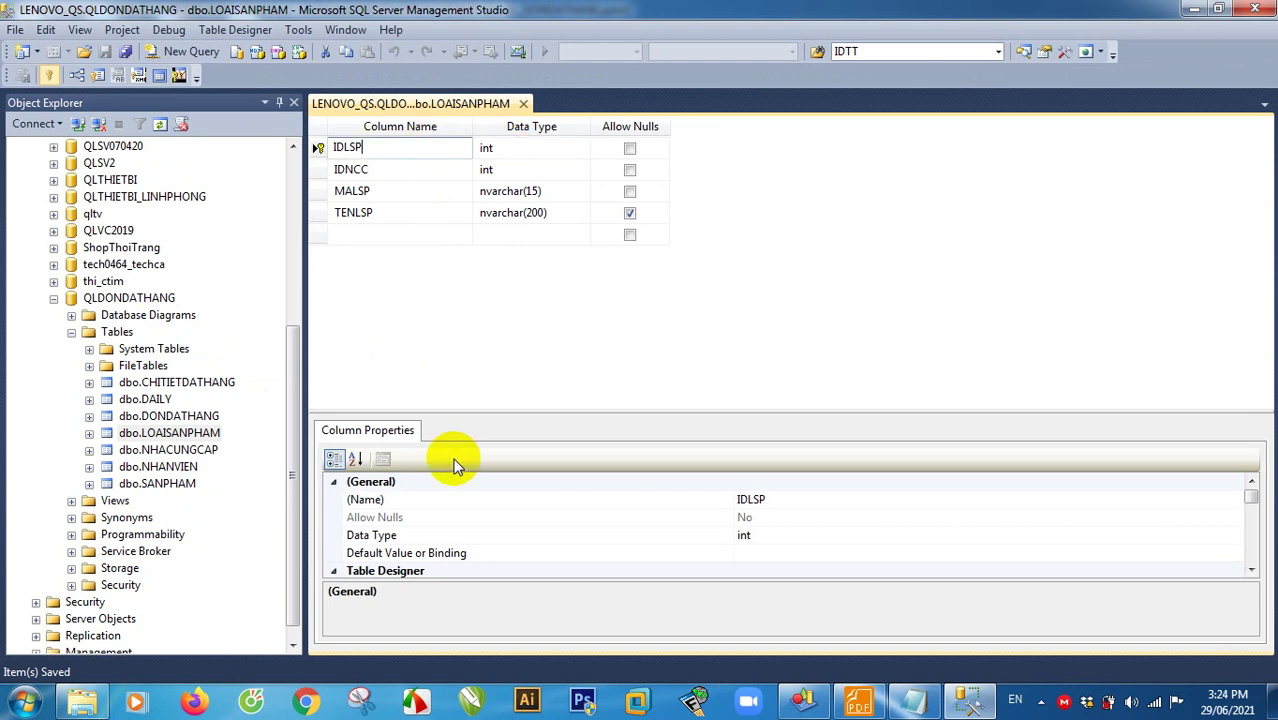
left_click_drag(476, 410, 485, 287)
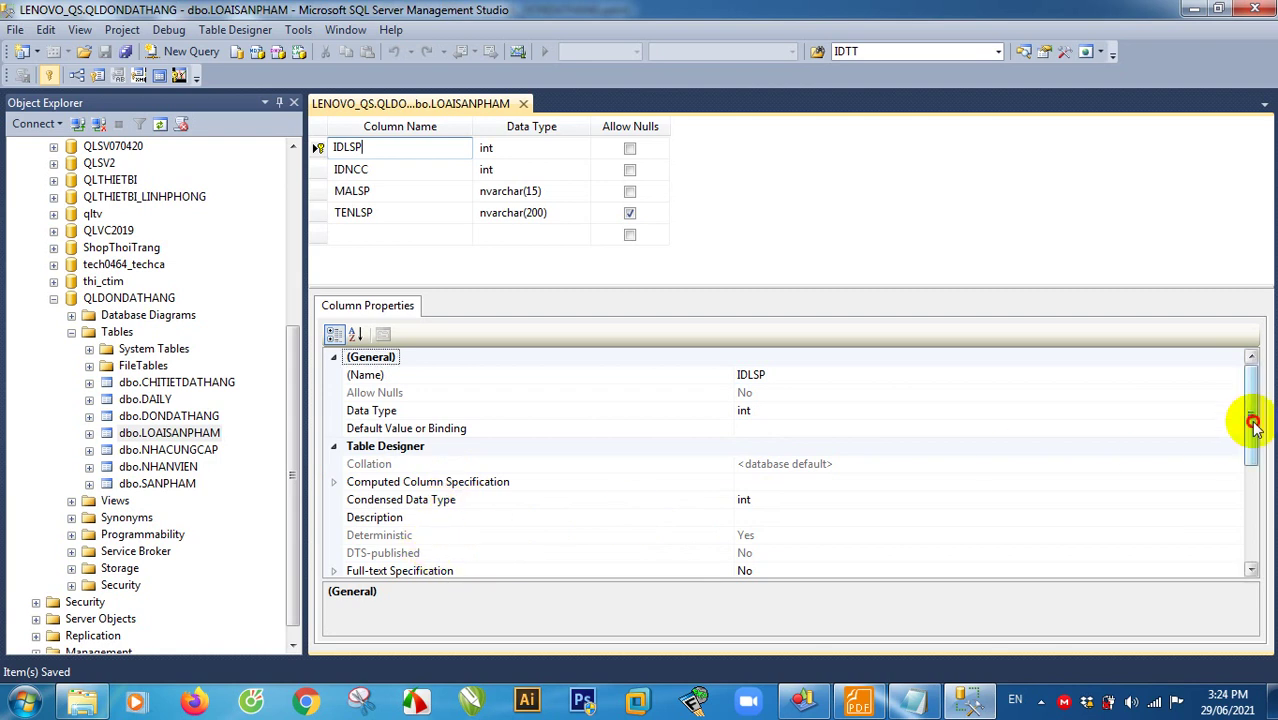
left_click_drag(1253, 425, 1247, 500)
left_click(334, 447)
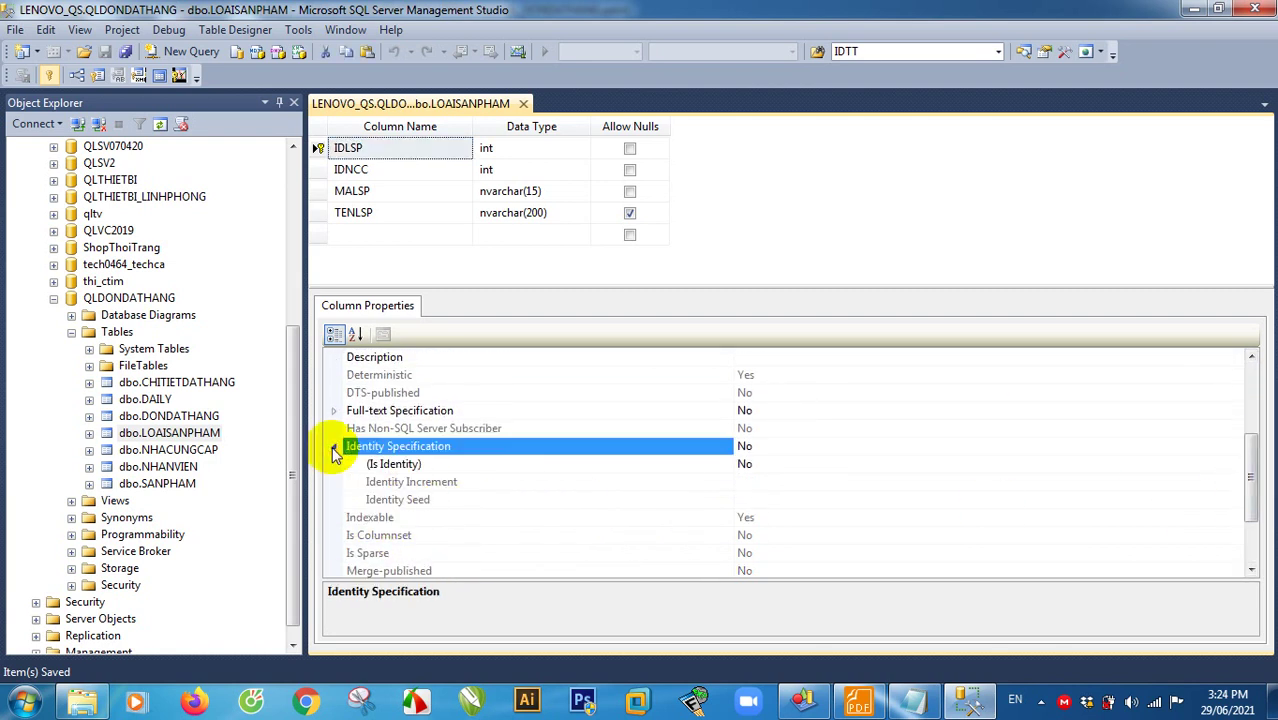
left_click(802, 463)
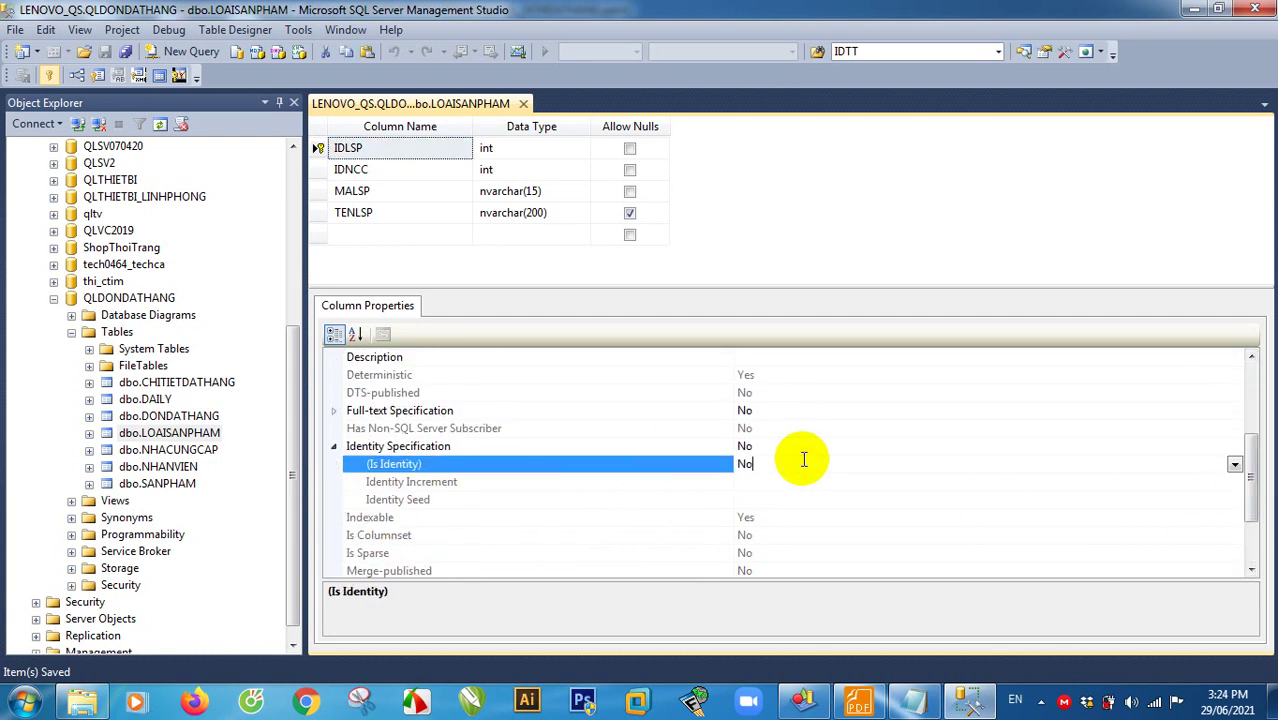
left_click(1235, 466)
left_click(747, 488)
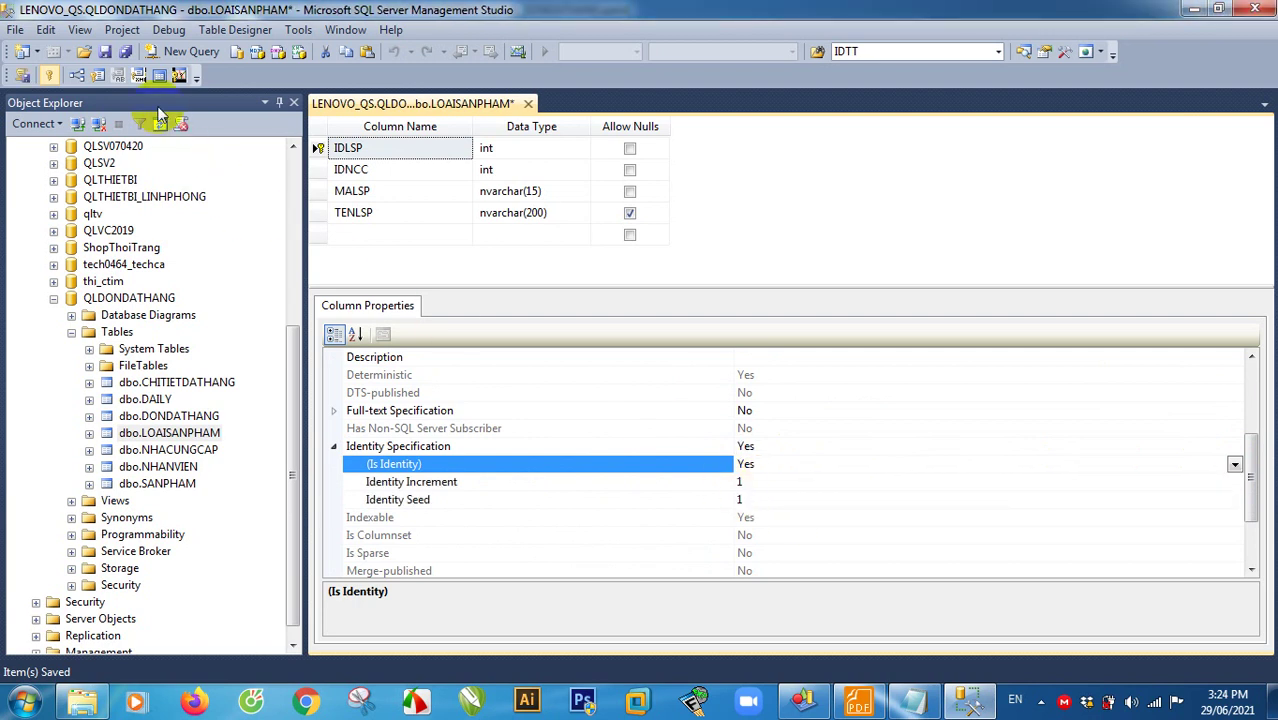
Step: Save the LOAISANPHAM changes, accepting the update of the affected tables, and close its table design
left_click(126, 52)
left_click(606, 508)
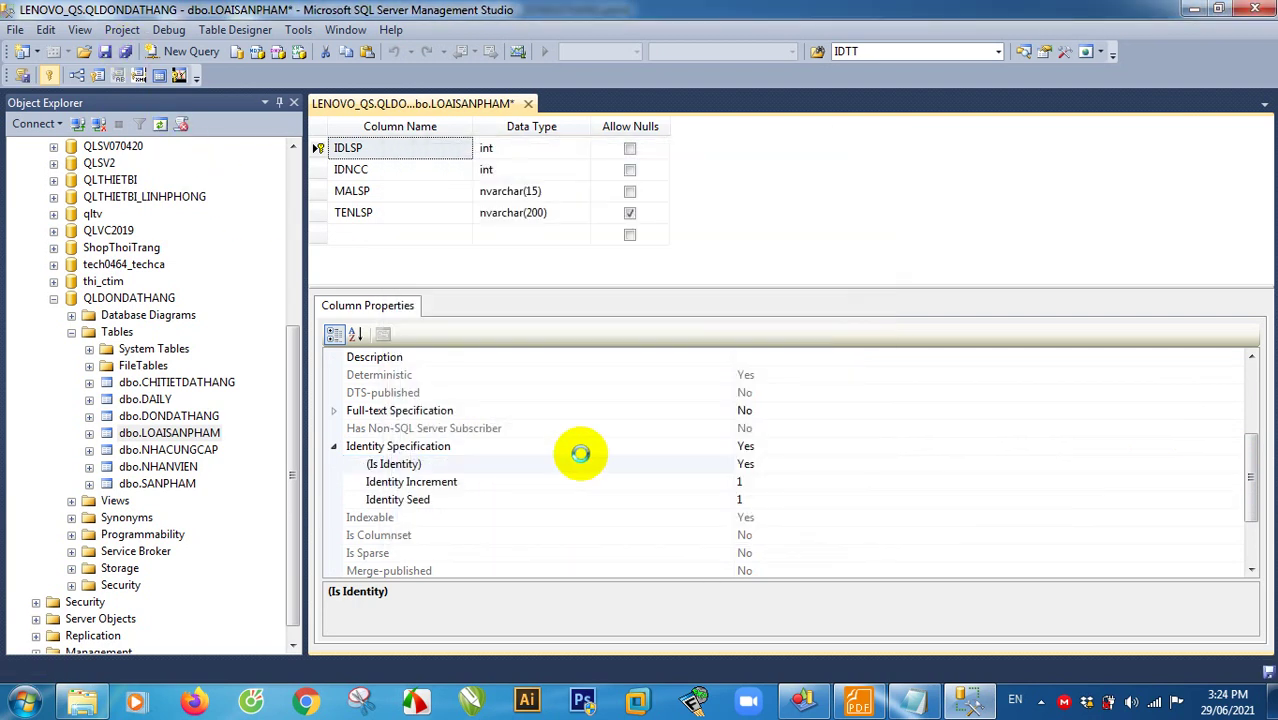
left_click(523, 104)
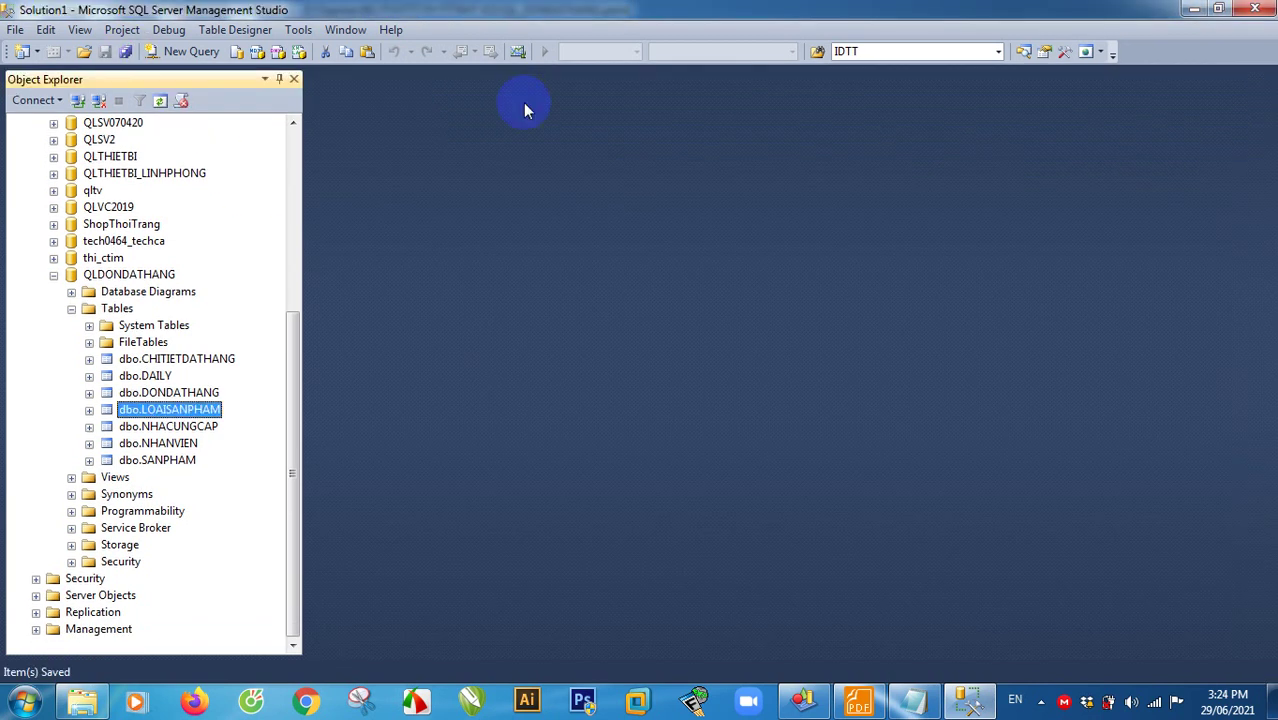
Step: Open the NHACUNGCAP table's design and set Is Identity to Yes for its IDNCC column
right_click(170, 426)
left_click(233, 361)
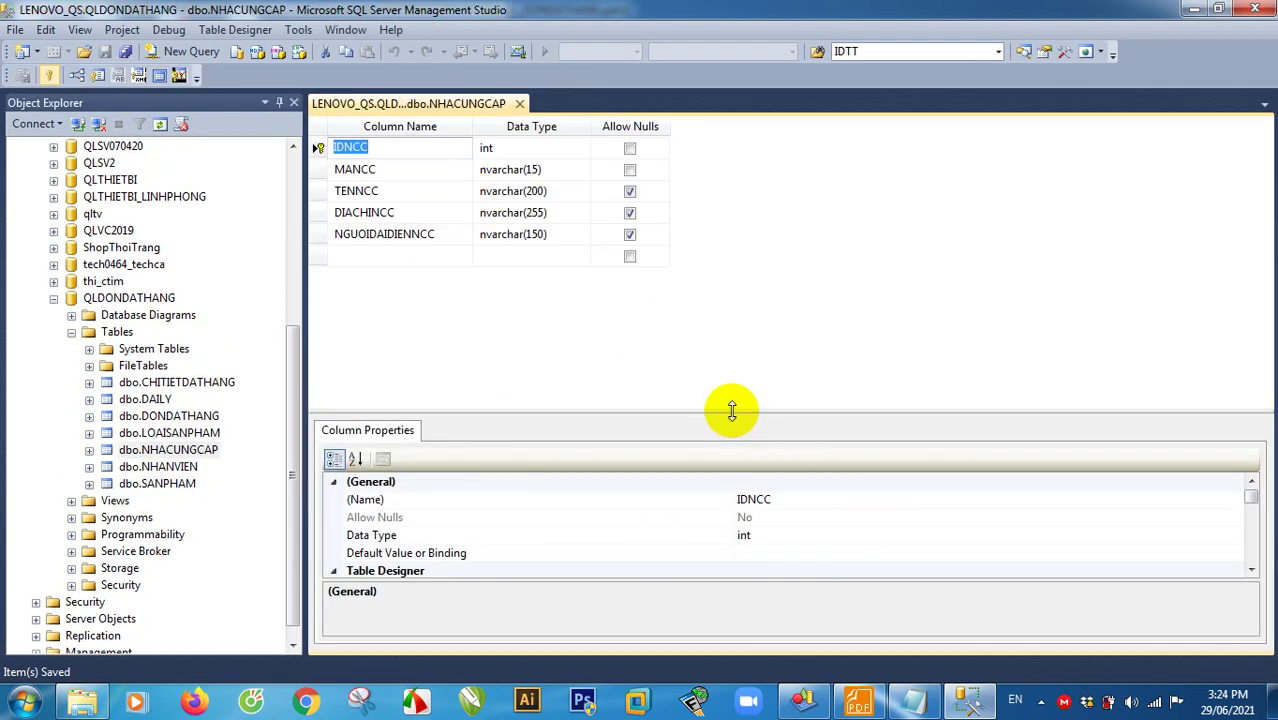
left_click_drag(736, 411, 732, 290)
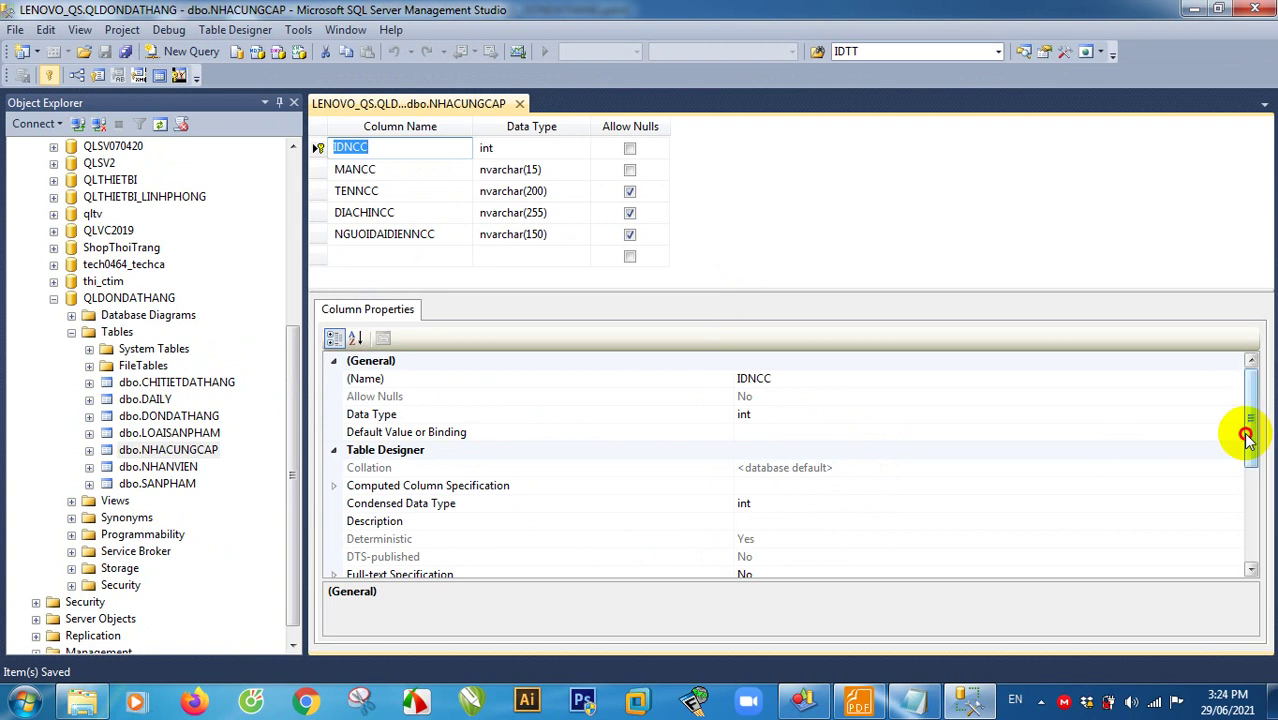
left_click_drag(1248, 440, 1247, 508)
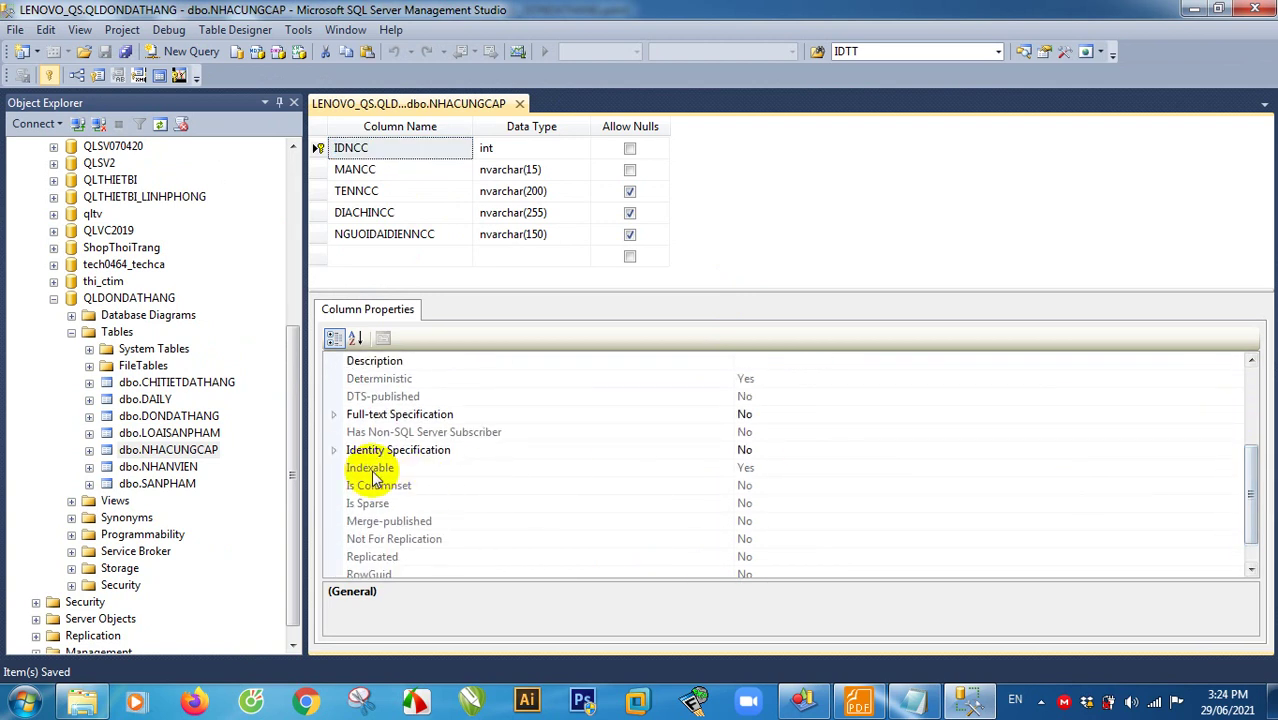
left_click(334, 450)
left_click(832, 467)
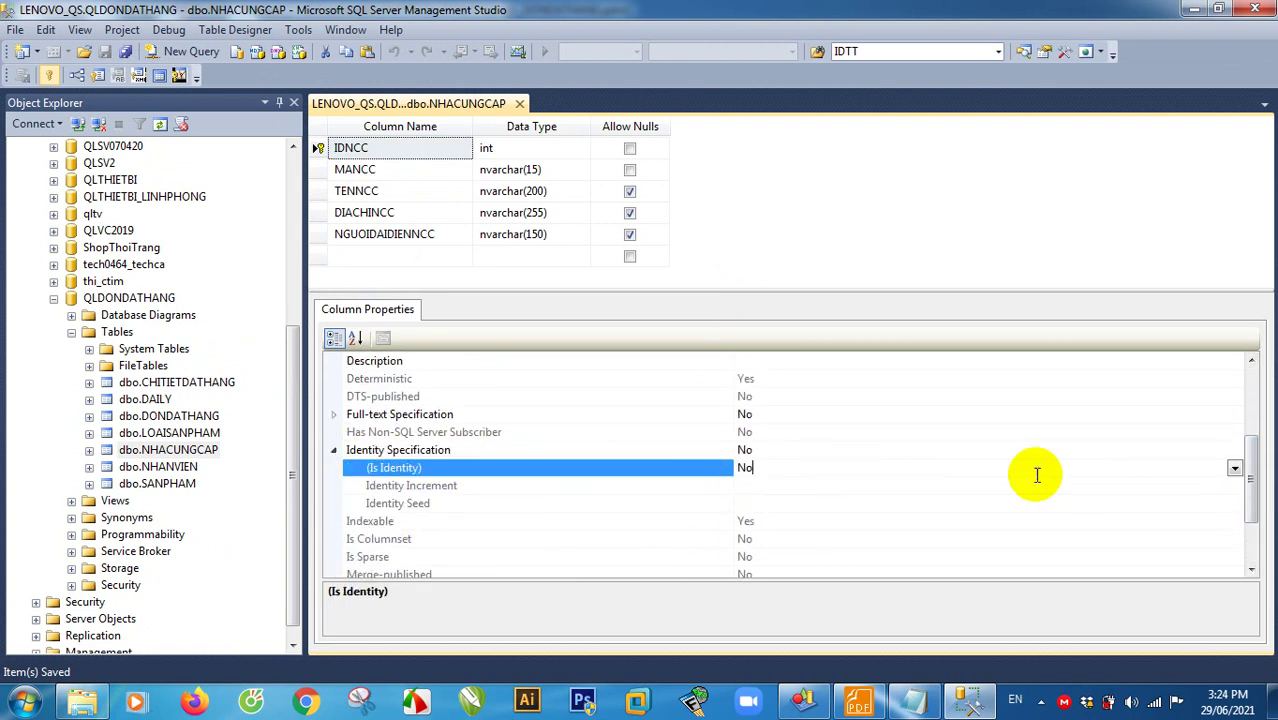
left_click(1232, 470)
left_click(748, 489)
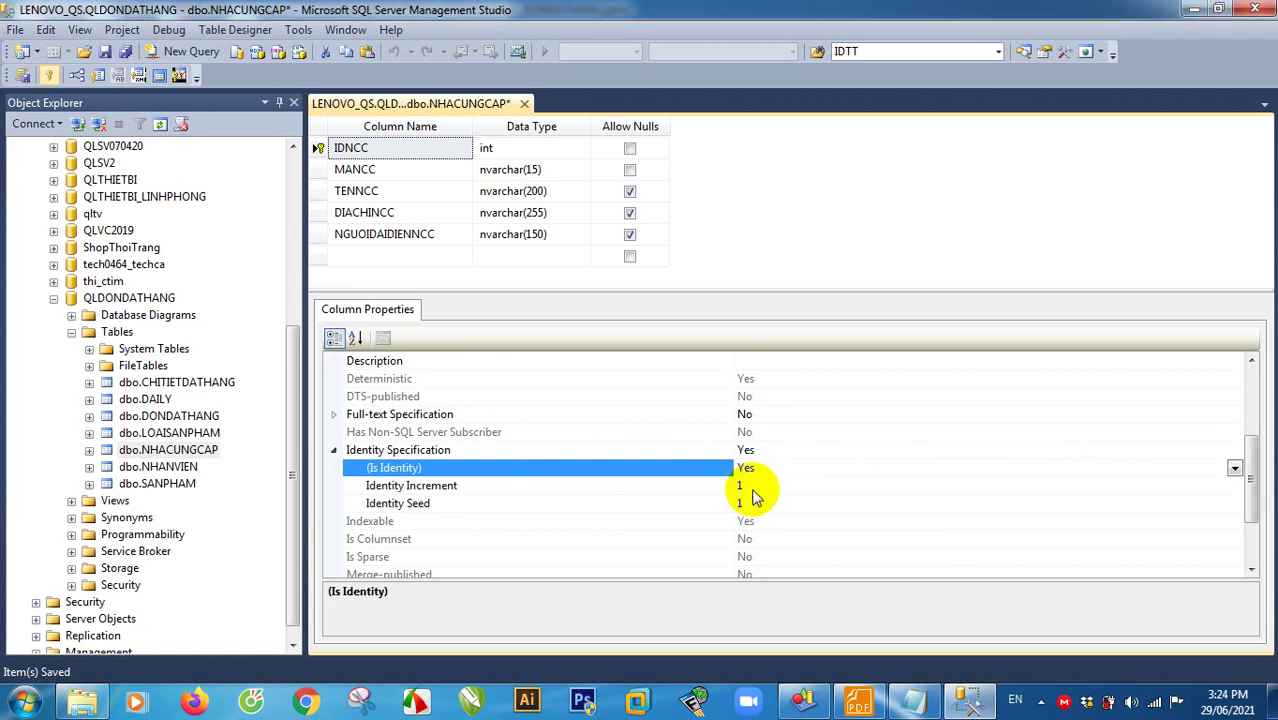
Step: Save the changes to NHACUNGCAP and the related LOAISANPHAM table, and close the table design
left_click(125, 53)
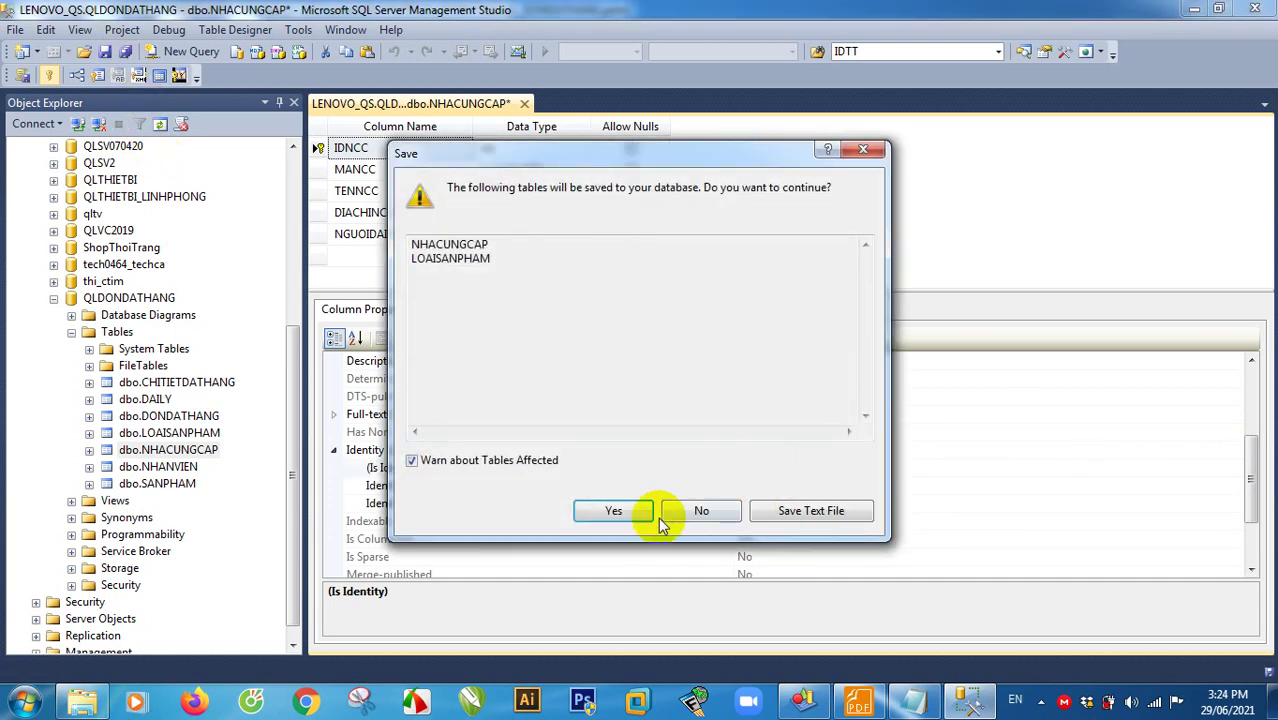
left_click(620, 506)
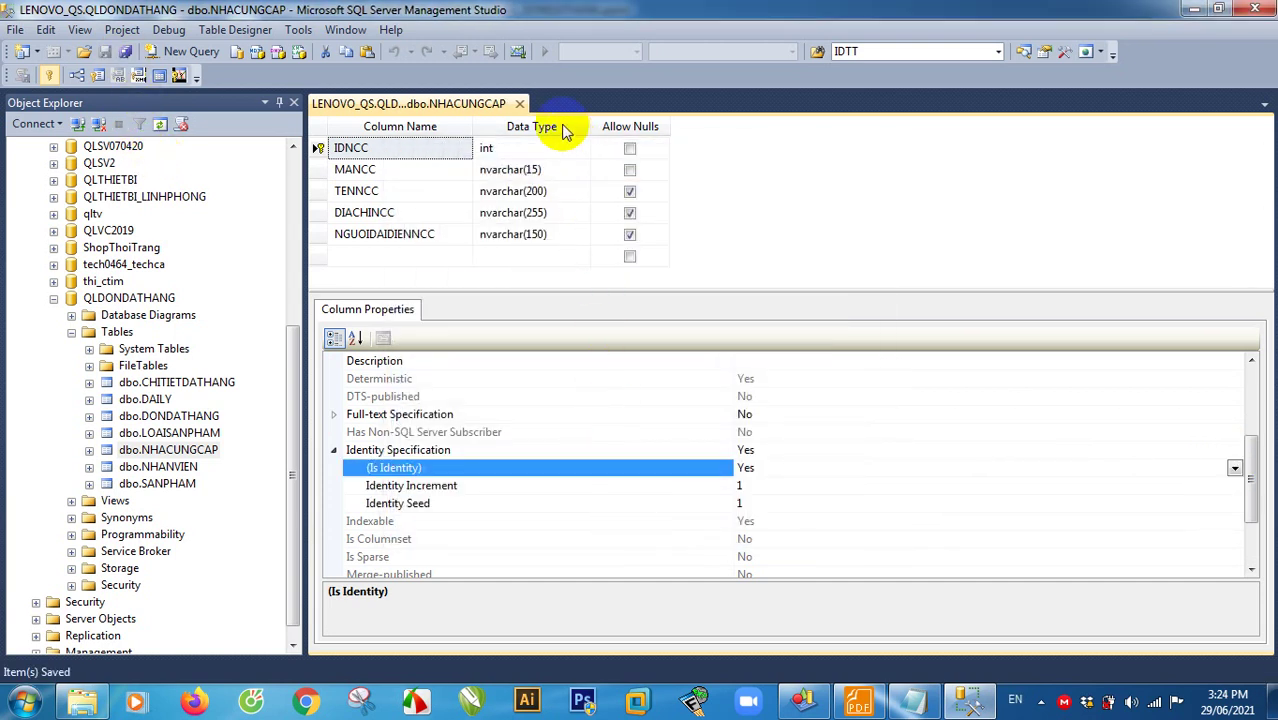
left_click(520, 104)
Step: Open the NHANVIEN table's design and set Is Identity to Yes for its IDNV column
right_click(196, 445)
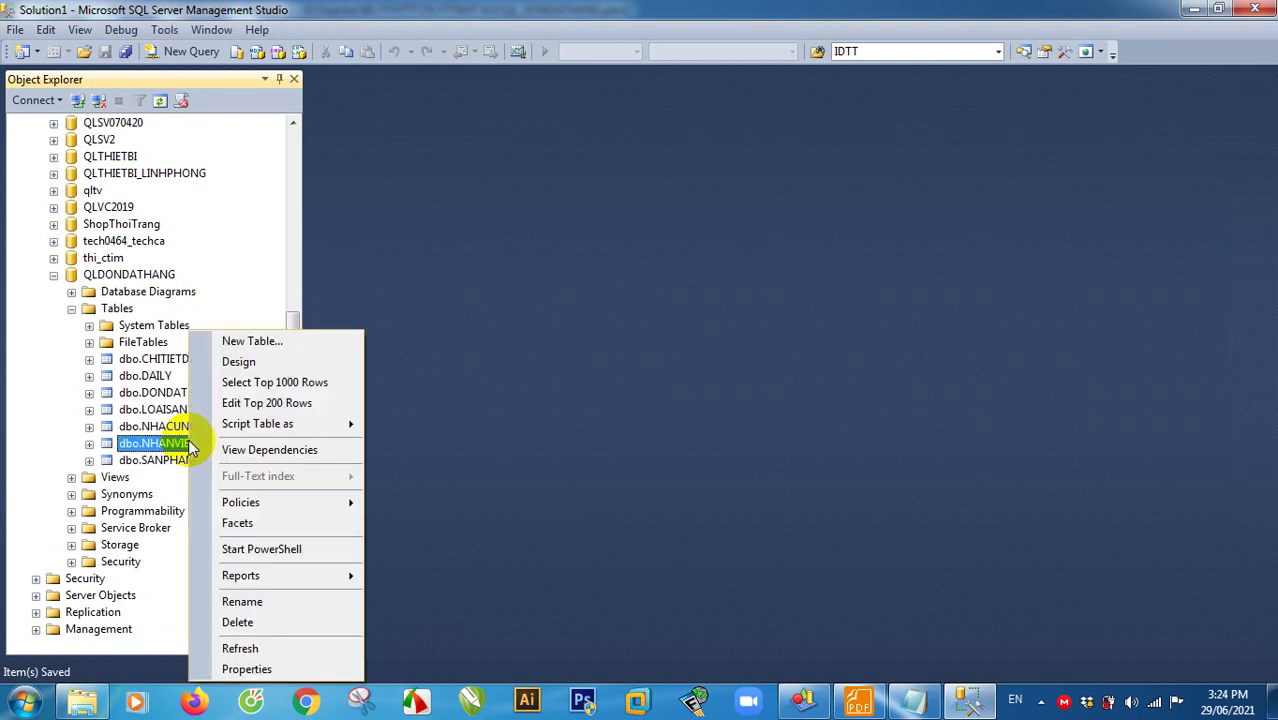
left_click(245, 361)
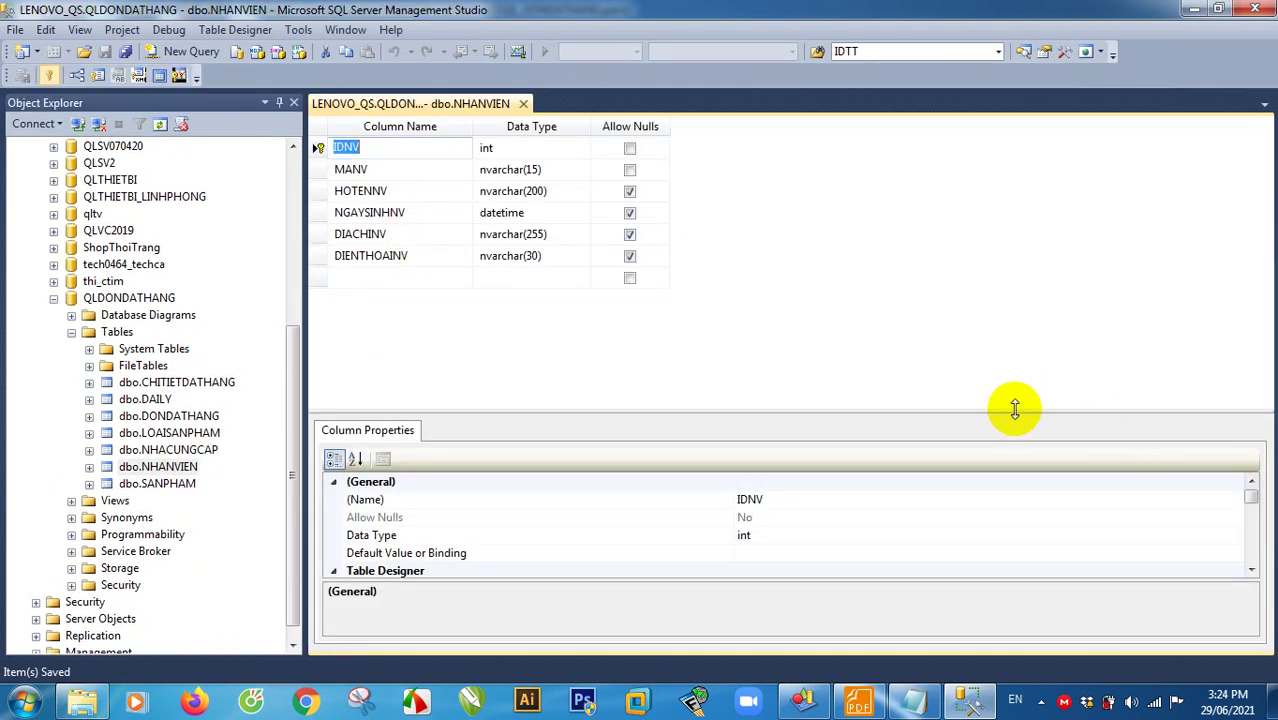
left_click_drag(1015, 409, 1007, 279)
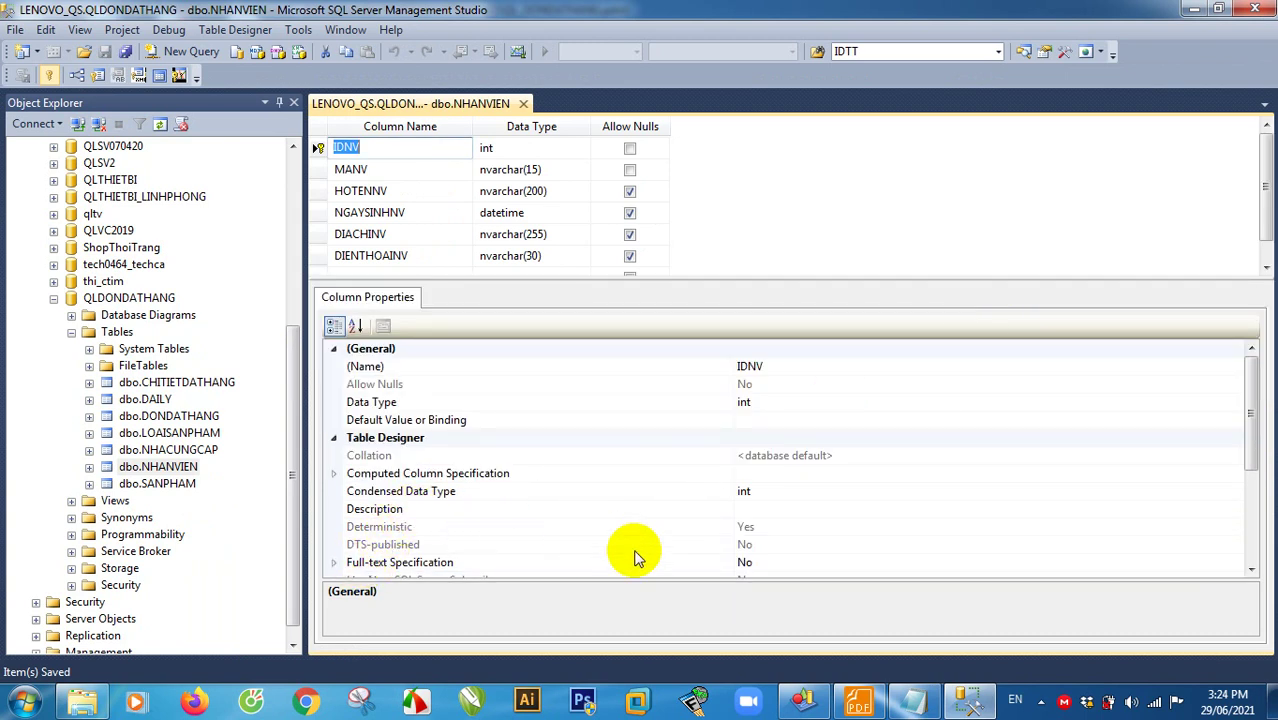
left_click_drag(1250, 449, 1250, 523)
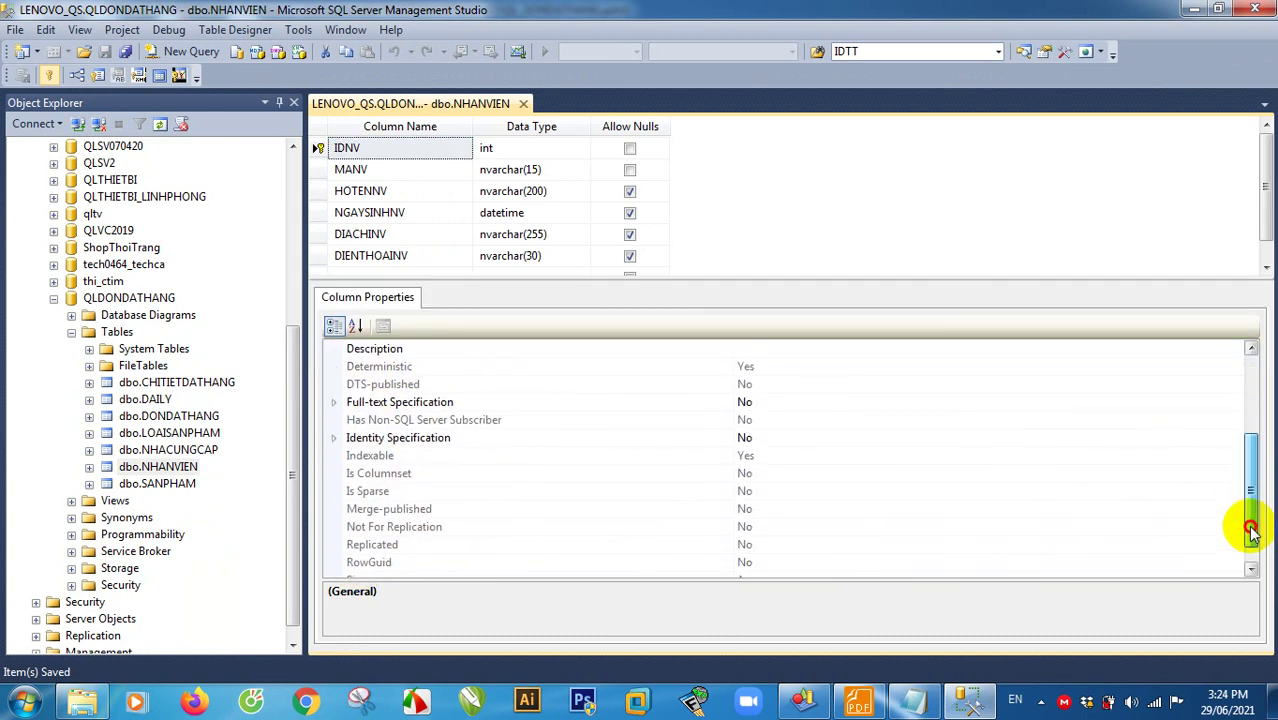
left_click(336, 437)
left_click(793, 455)
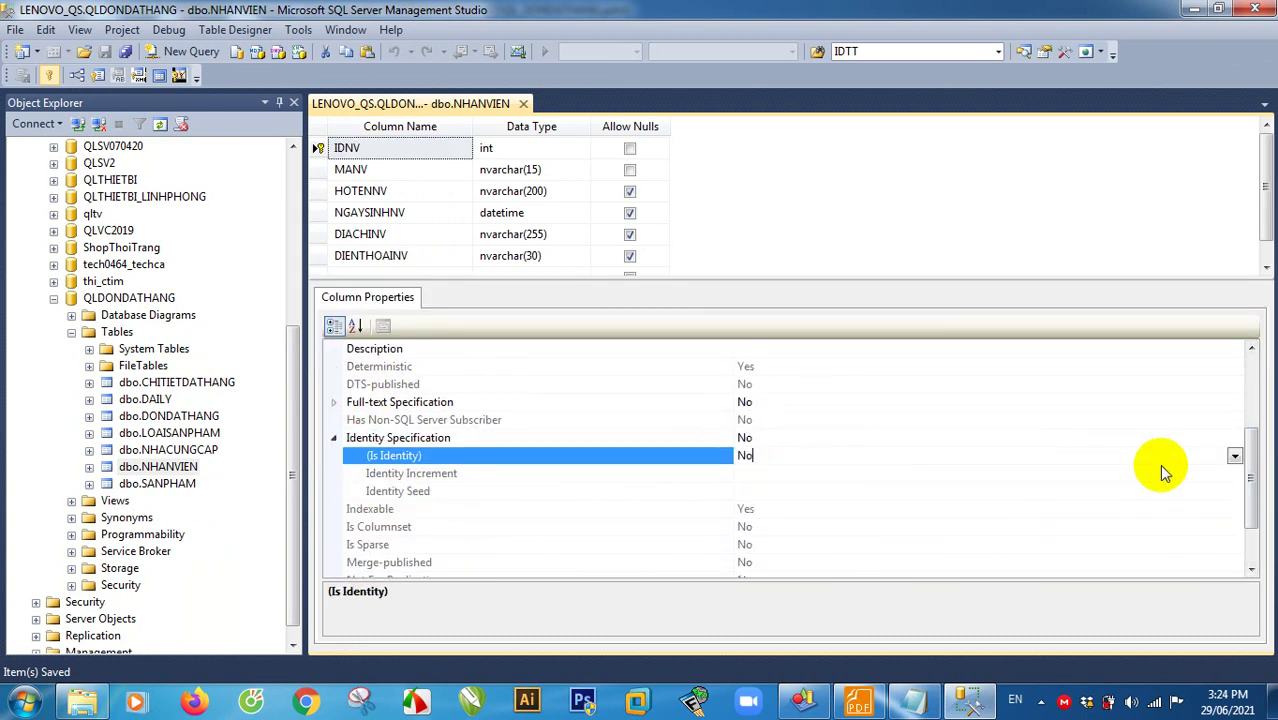
left_click(1237, 456)
left_click(752, 483)
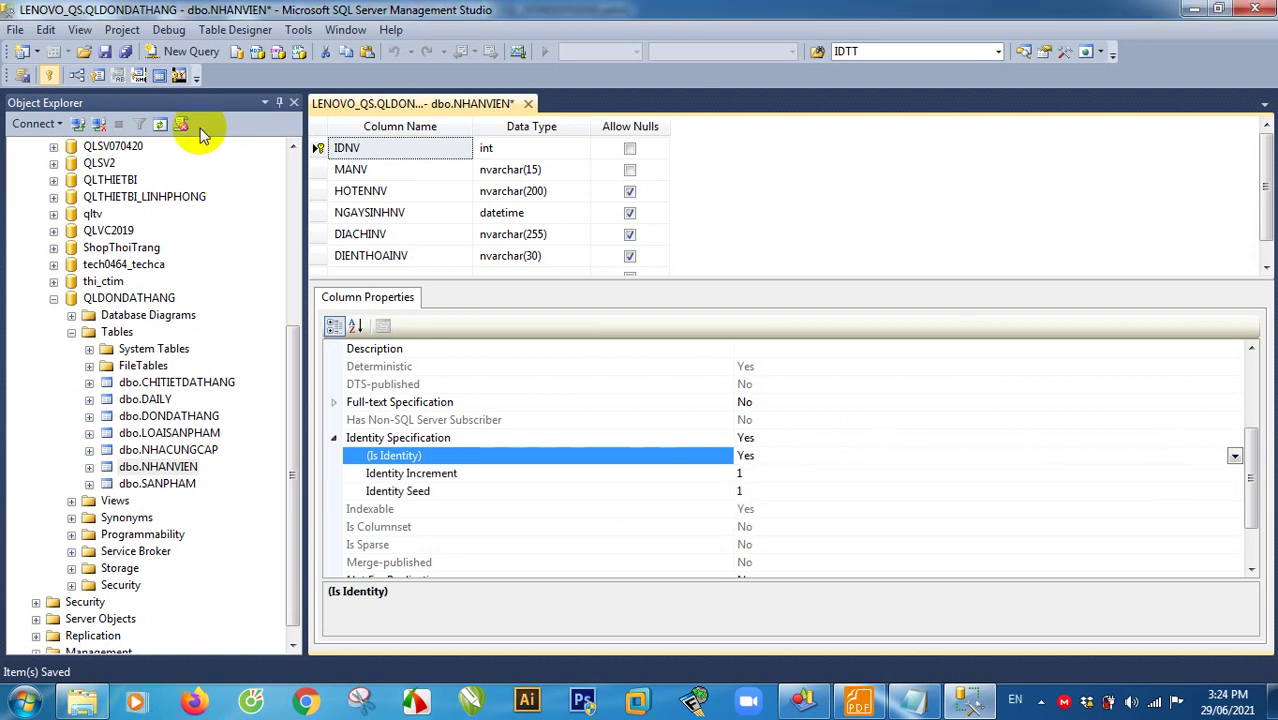
Step: Save the NHANVIEN changes, accepting the update of the affected tables, and close its table design
left_click(124, 52)
left_click(612, 512)
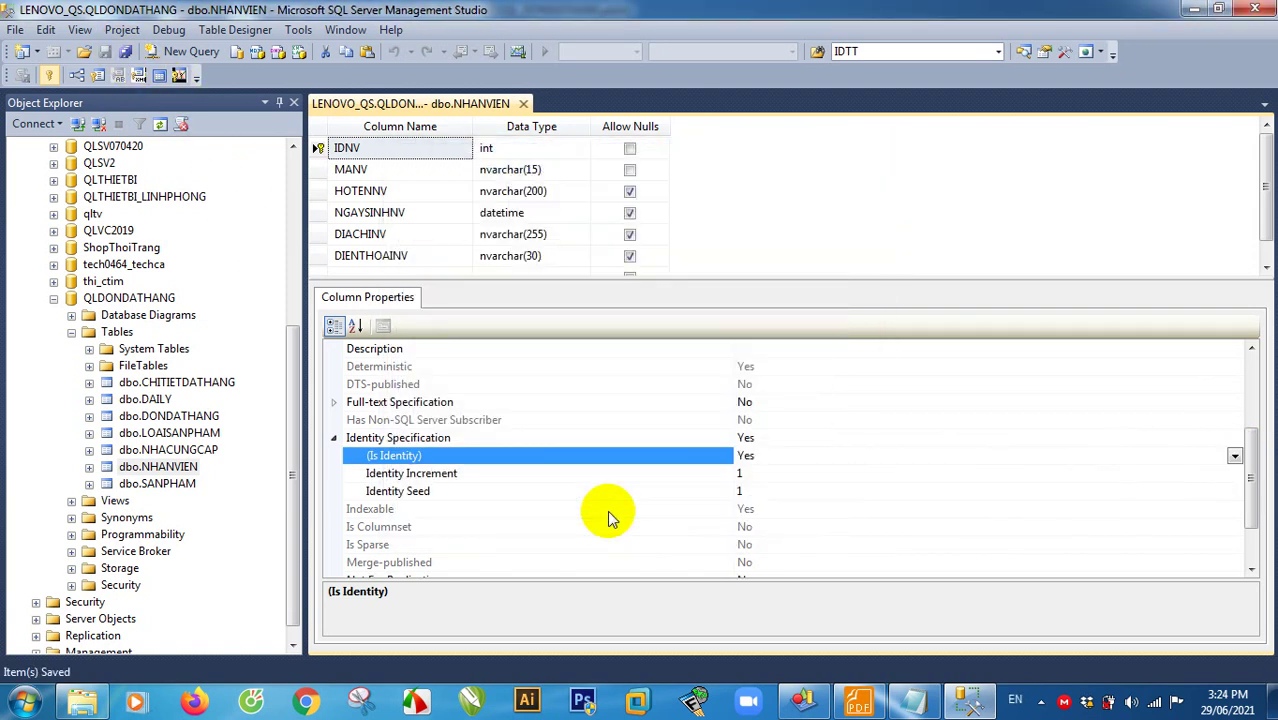
left_click(523, 104)
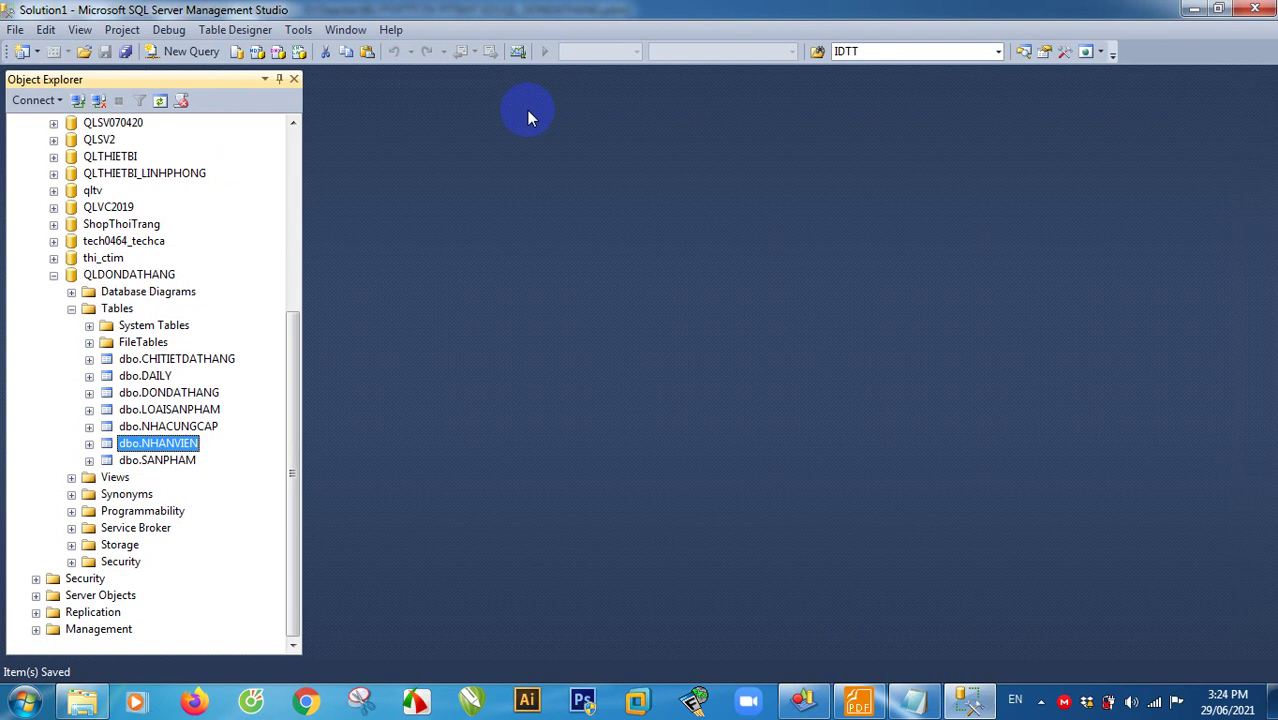
Step: Open the SANPHAM table's design and set Is Identity to Yes for its IDSP column
right_click(157, 462)
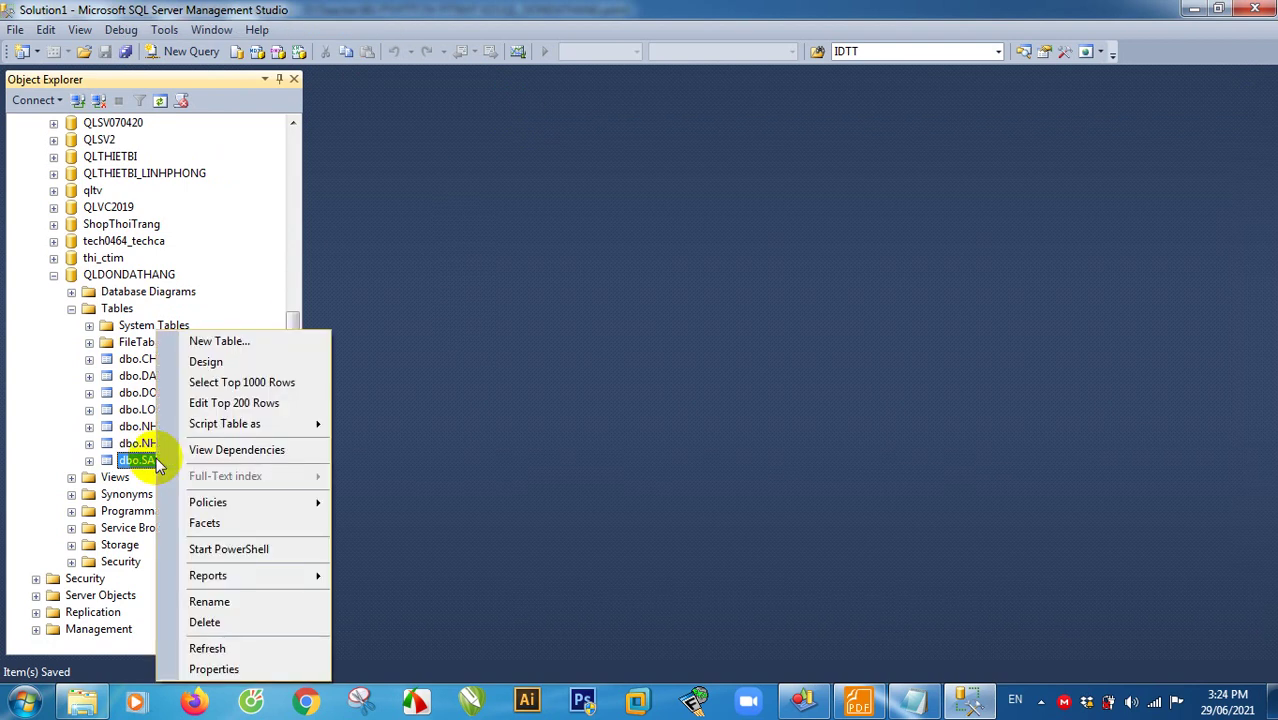
left_click(203, 361)
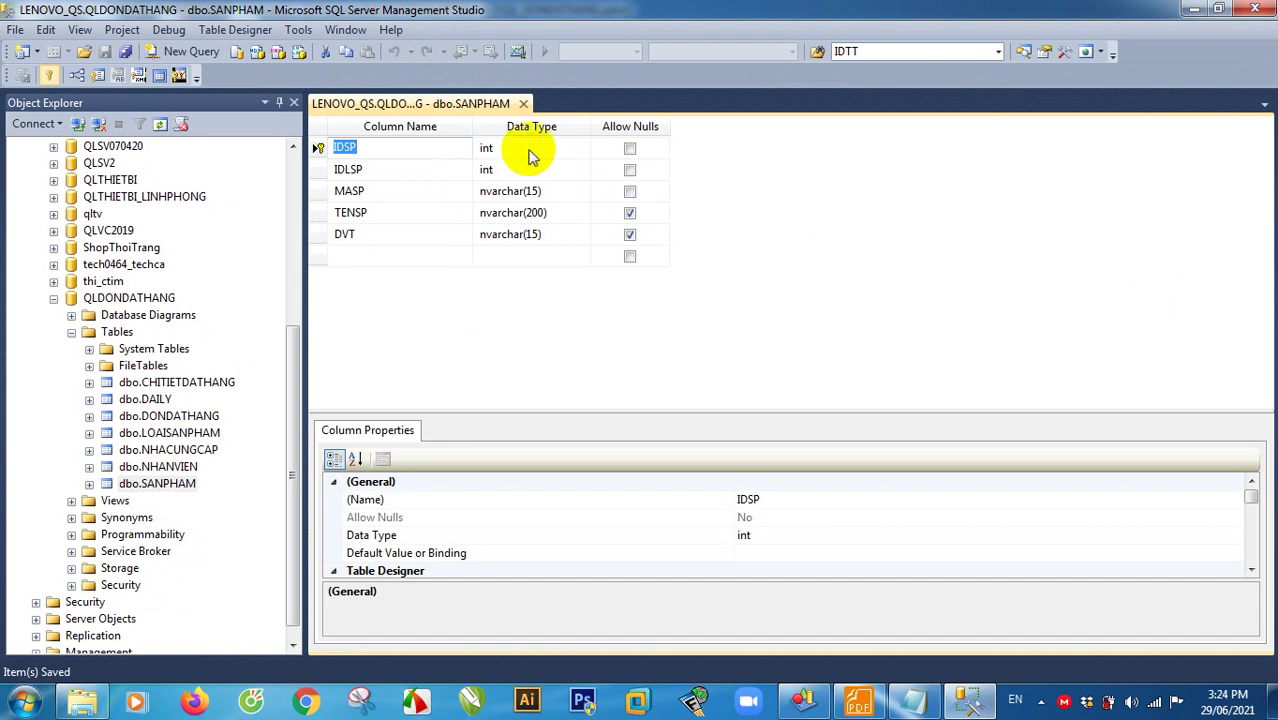
left_click_drag(1258, 502, 1251, 532)
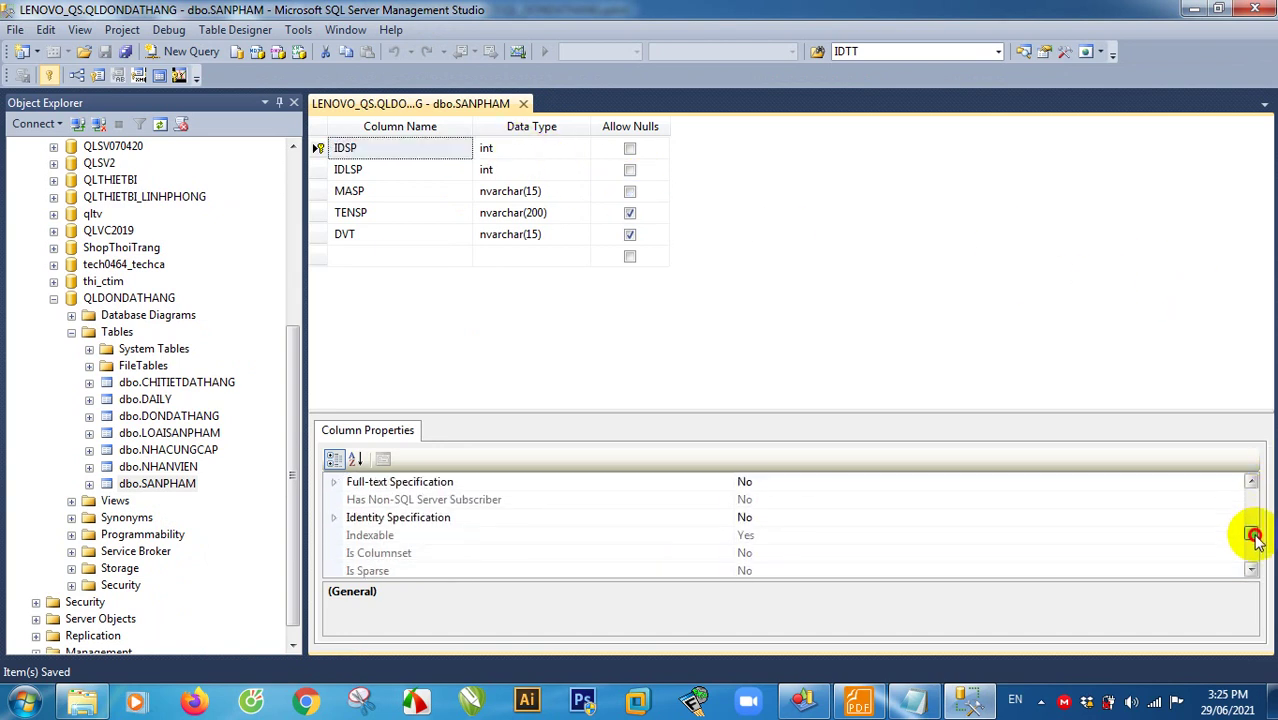
left_click(335, 517)
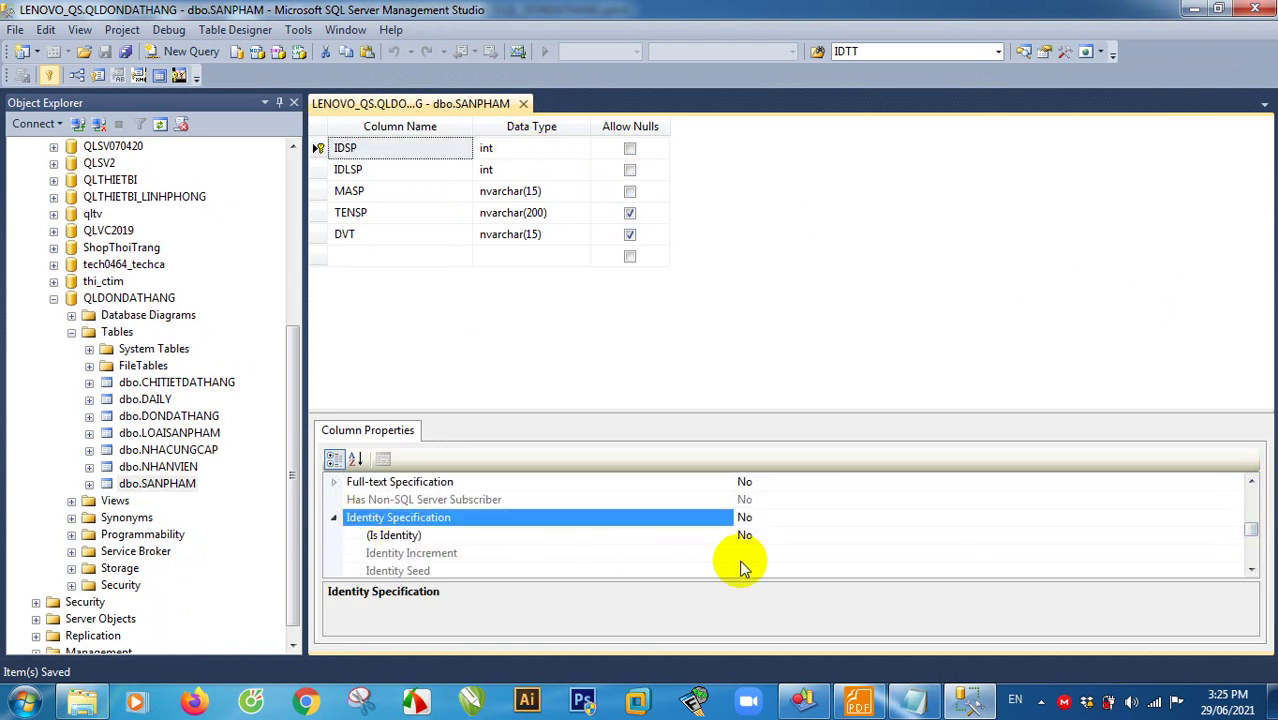
left_click(800, 535)
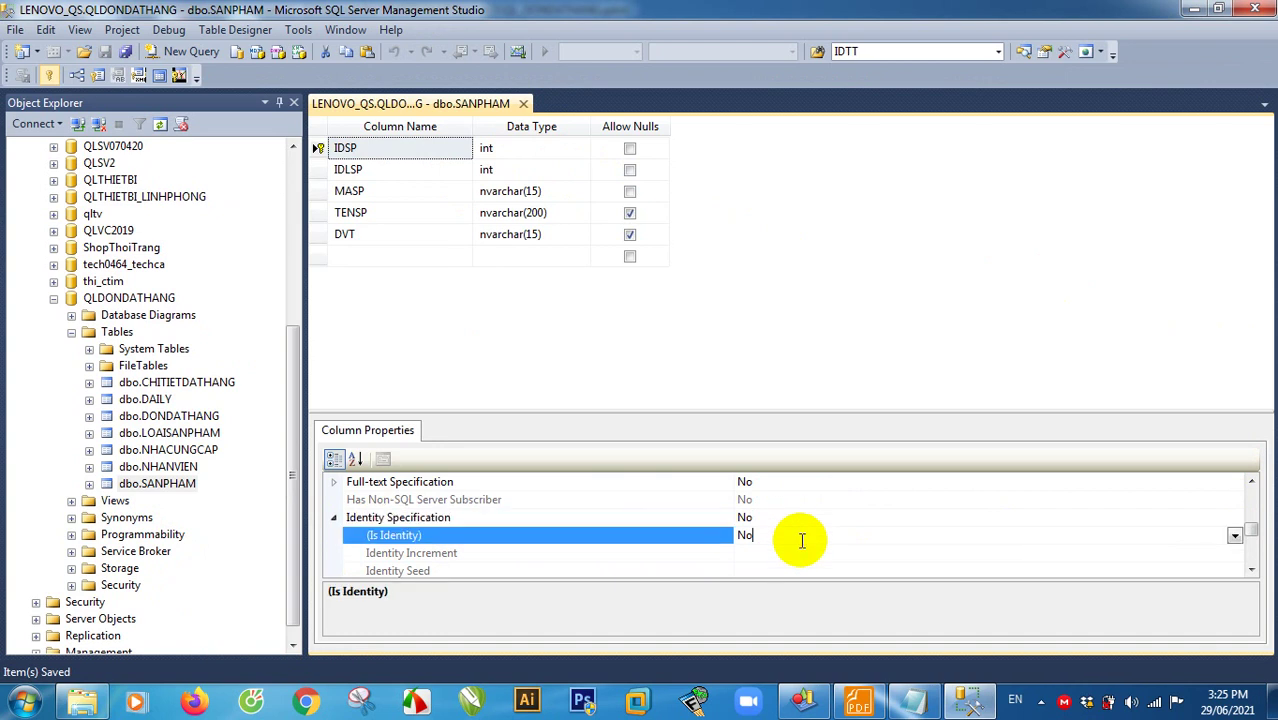
left_click(1235, 536)
left_click(745, 554)
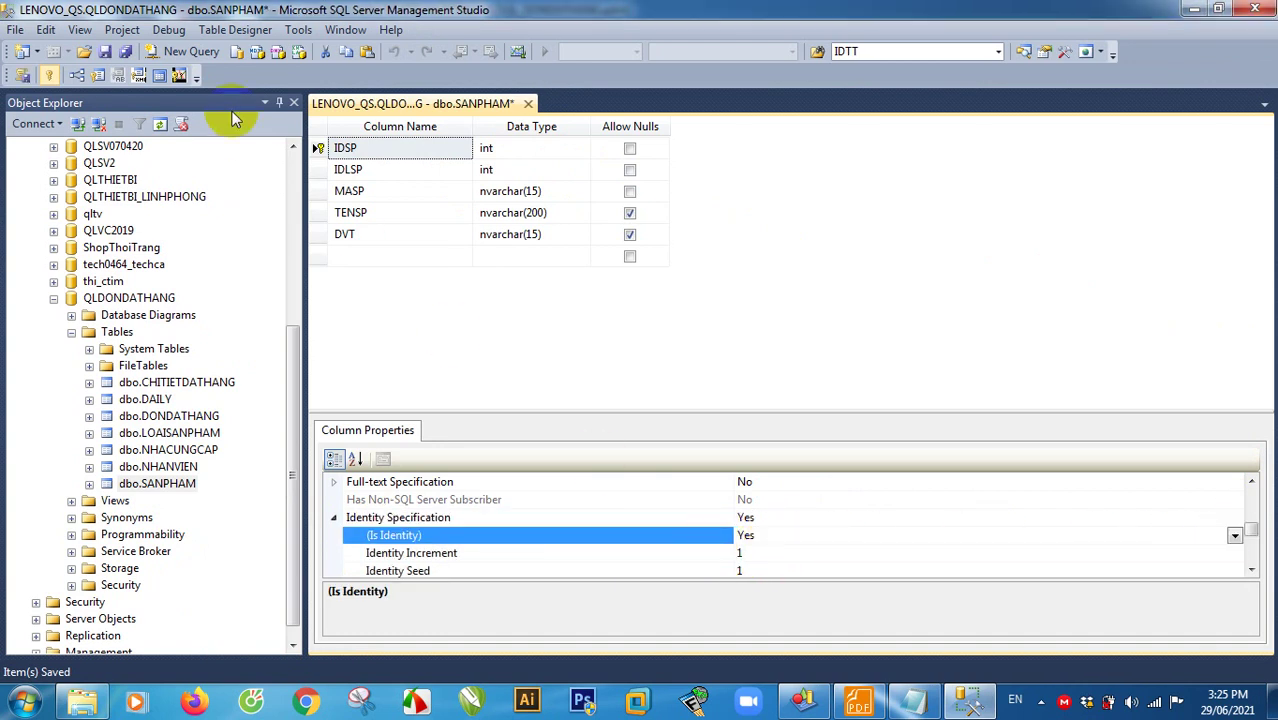
Step: Save the SANPHAM changes, confirming the save of the affected tables, and close its table design
left_click(124, 53)
left_click(620, 506)
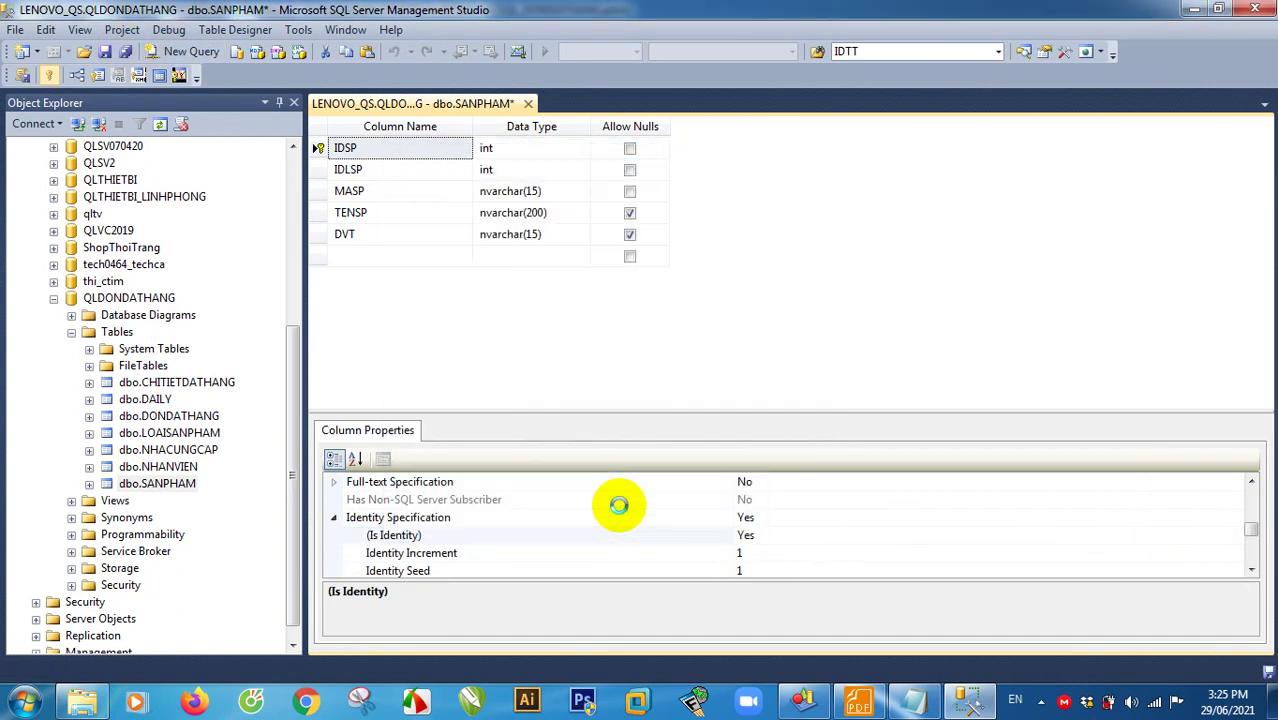
left_click(524, 104)
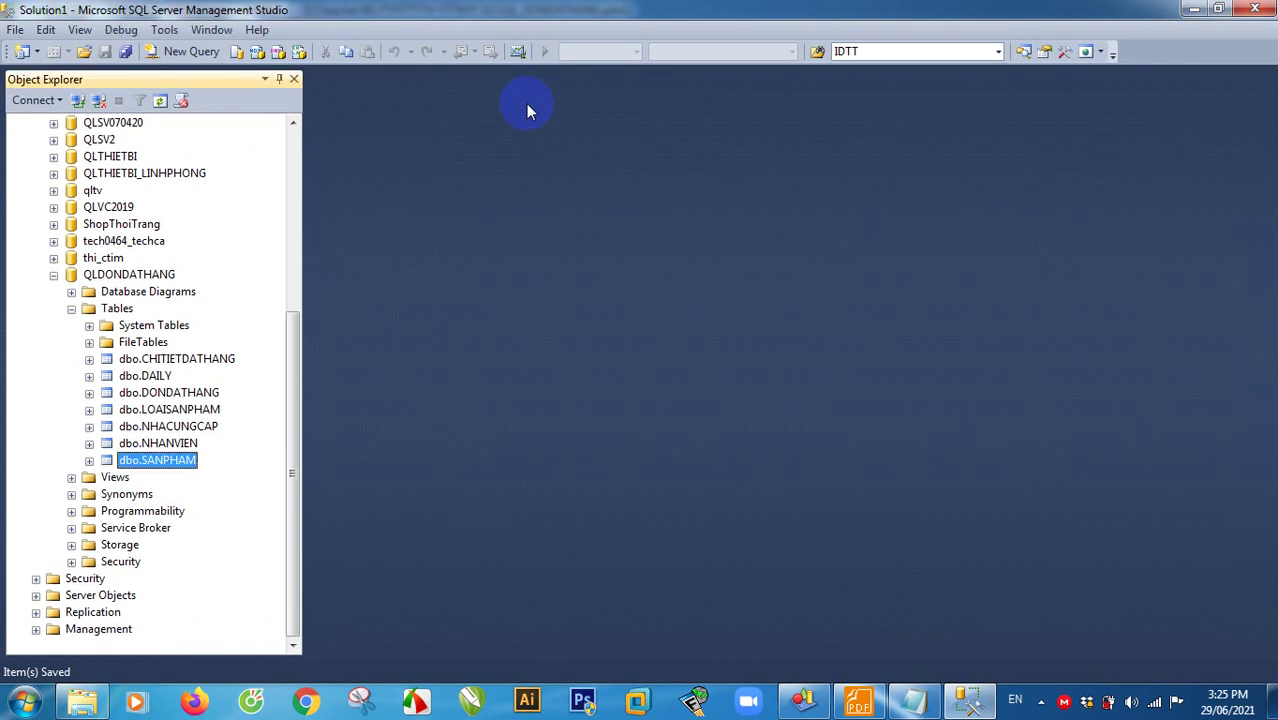
Step: Close the open Notepad window and return to SQL Server Management Studio with the QLDONDATHANG tables listed
left_click(71, 308)
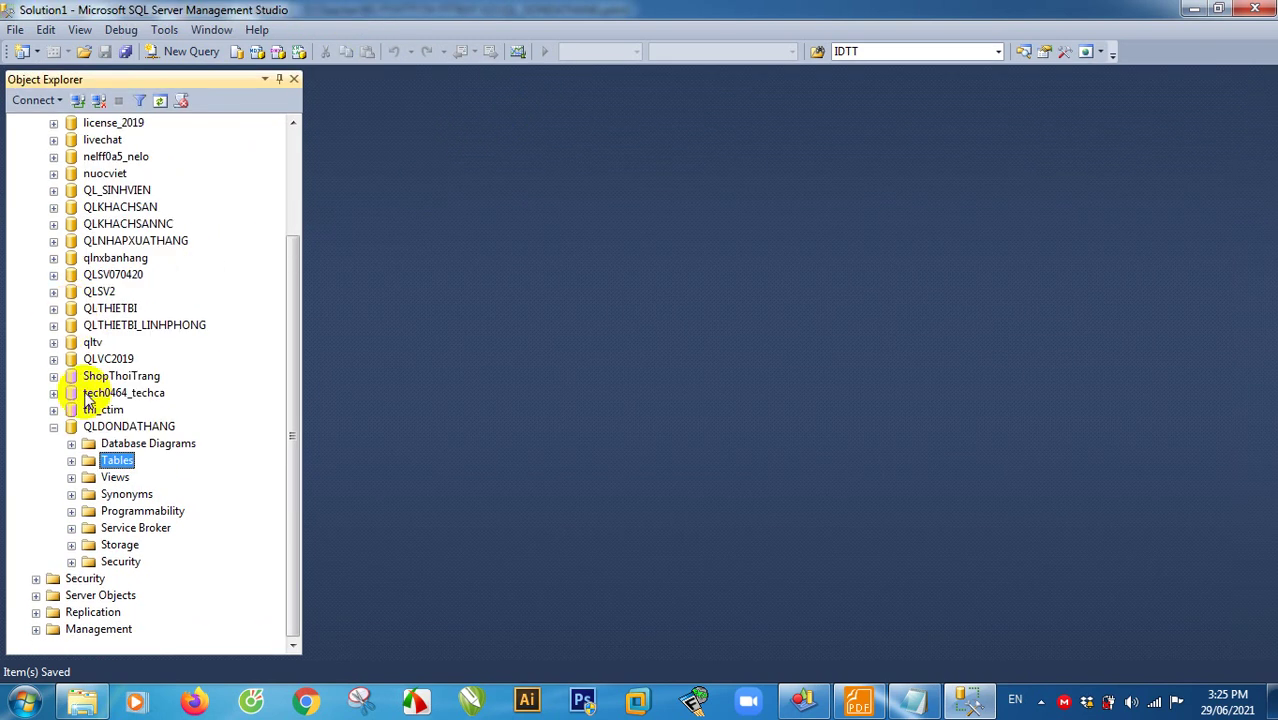
left_click(72, 461)
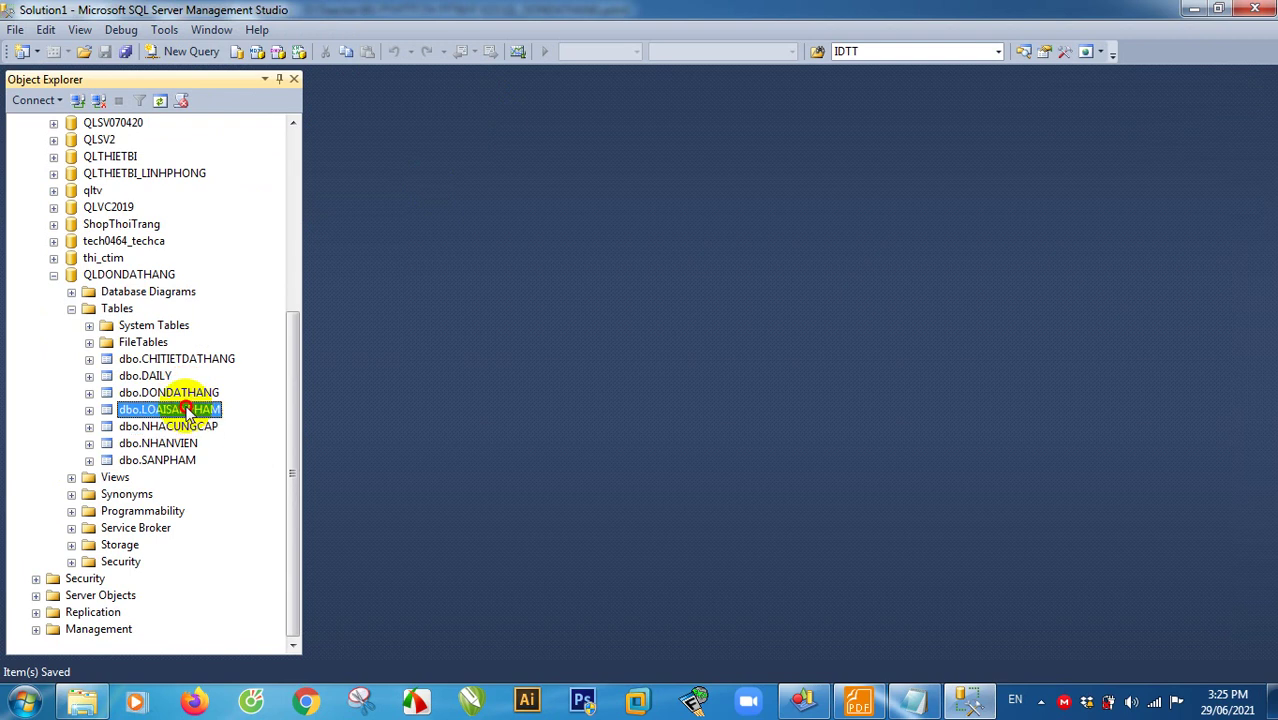
left_click(925, 706)
left_click(1121, 77)
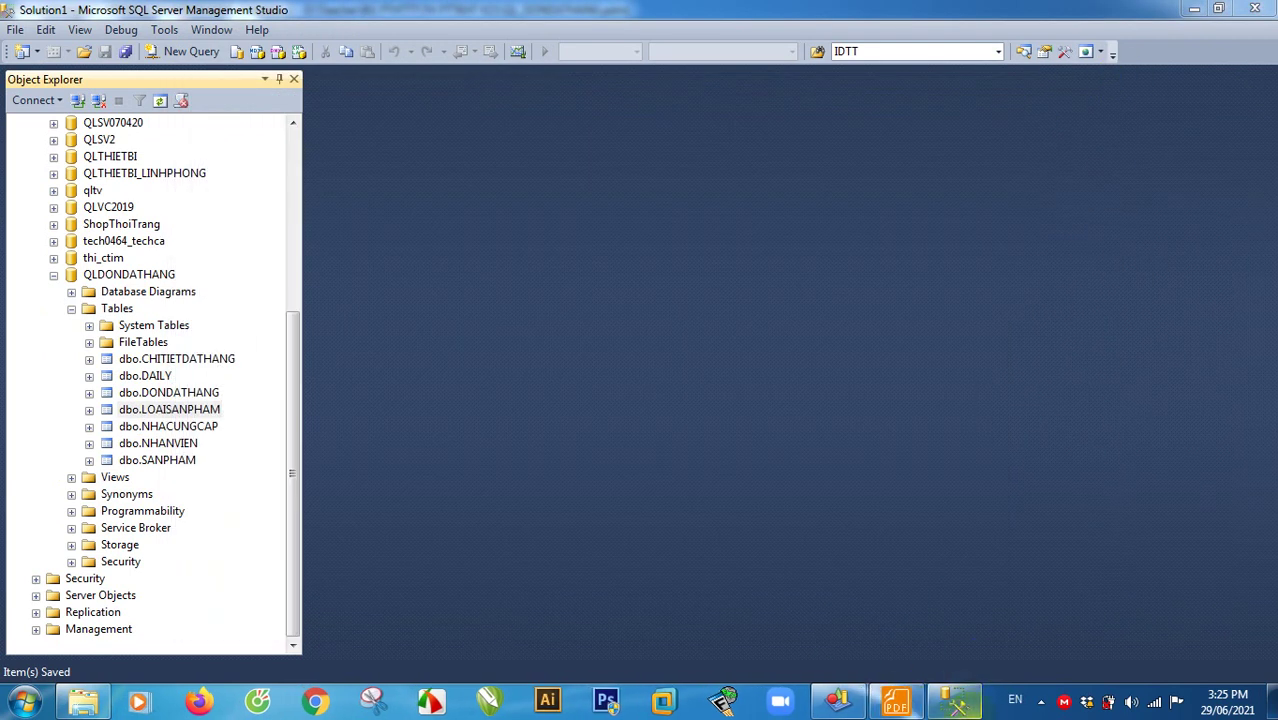
left_click(955, 703)
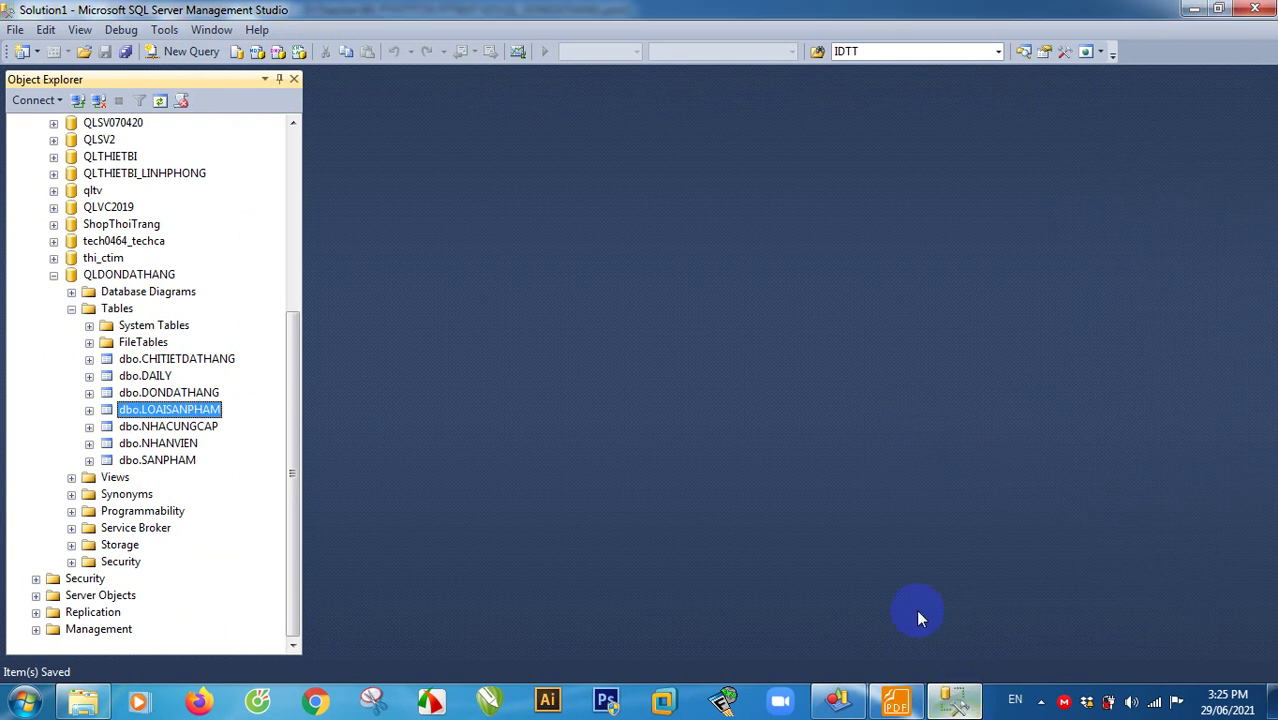
Step: Open the Diagram_0 database diagram and examine the QLDONDATHANG tables, their key columns and the relationships between them
left_click(71, 291)
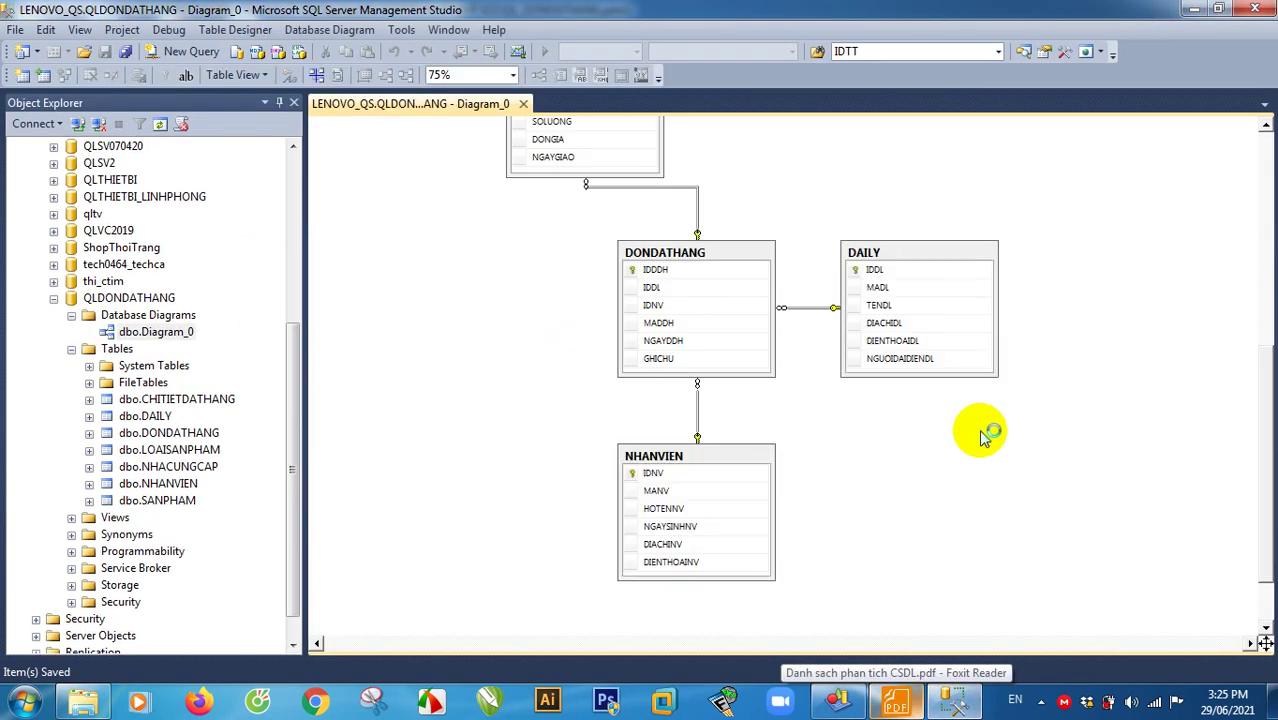
scroll(925, 460, "up", 5)
scroll(925, 460, "down", 3)
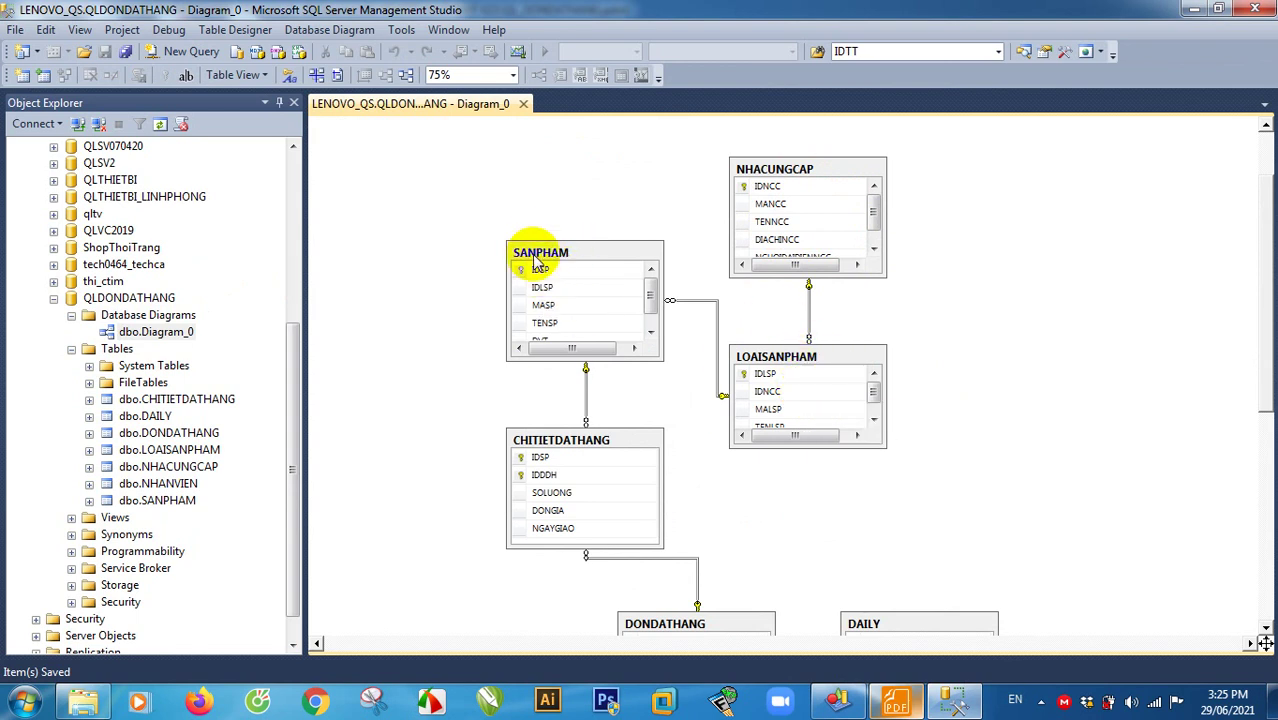
scroll(590, 302, "down", 2)
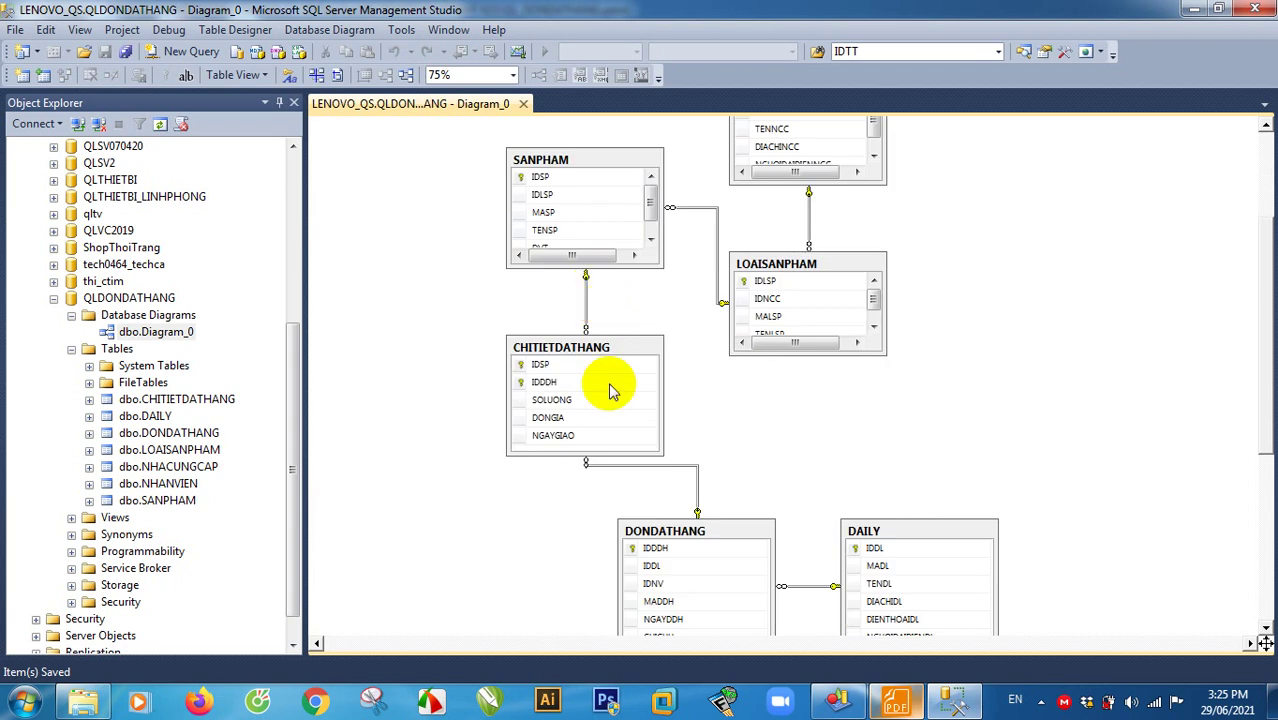
scroll(842, 442, "down", 4)
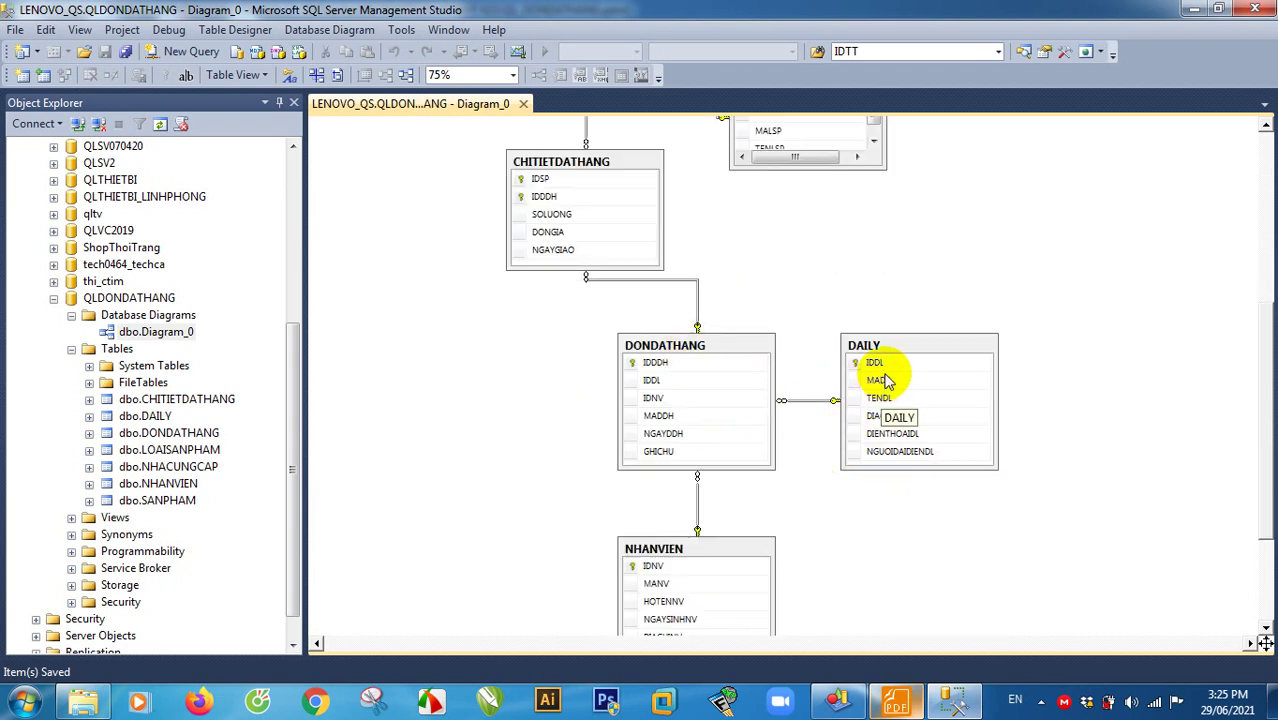
scroll(1010, 475, "down", 4)
scroll(1018, 466, "up", 2)
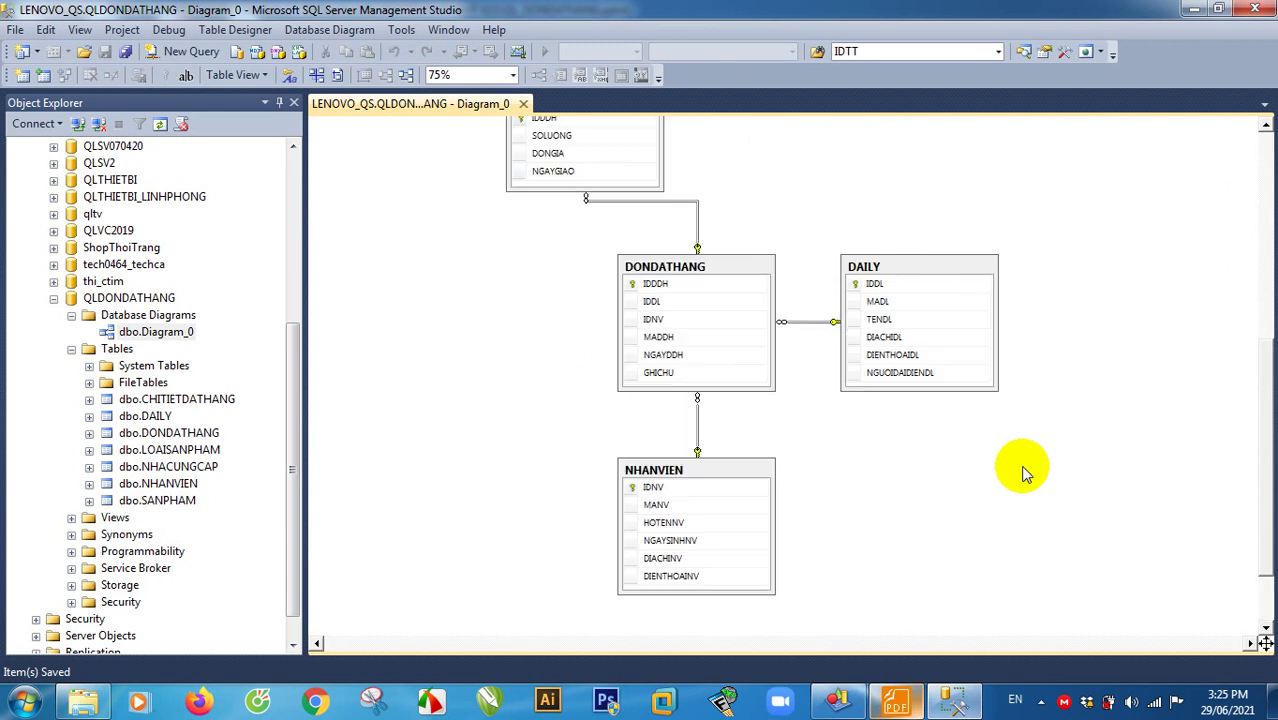
scroll(1022, 470, "up", 10)
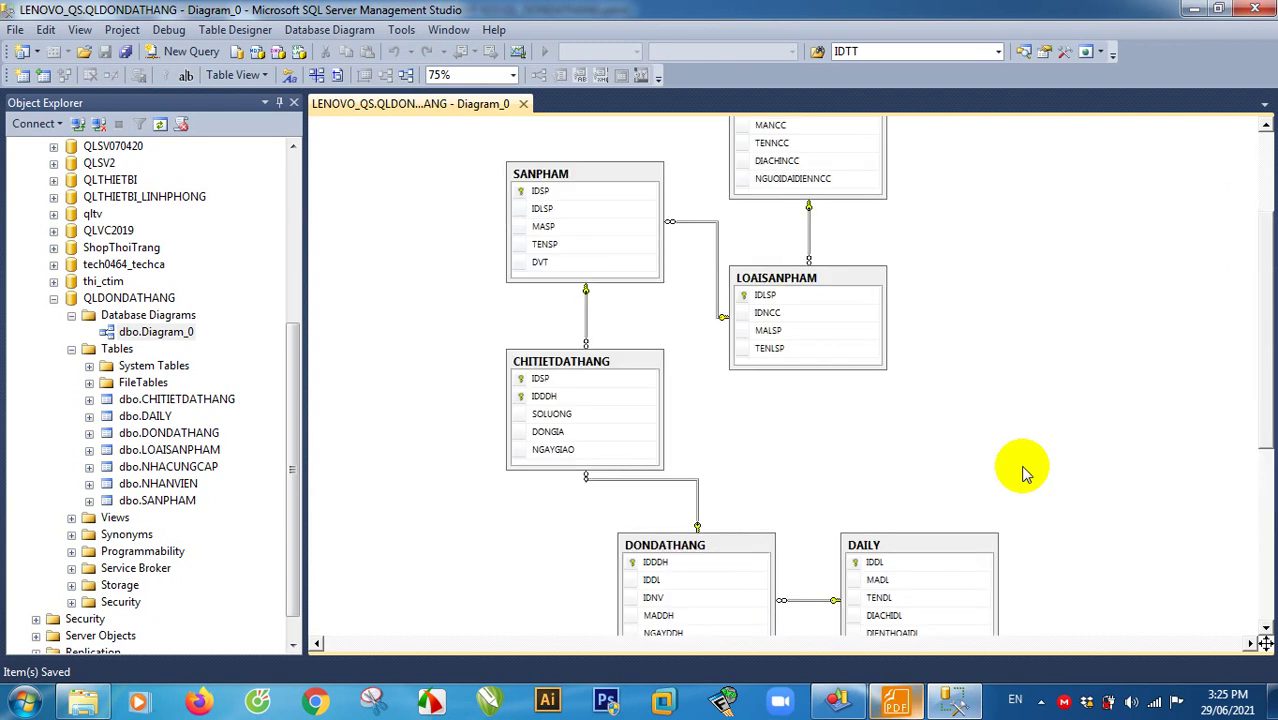
scroll(901, 360, "down", 8)
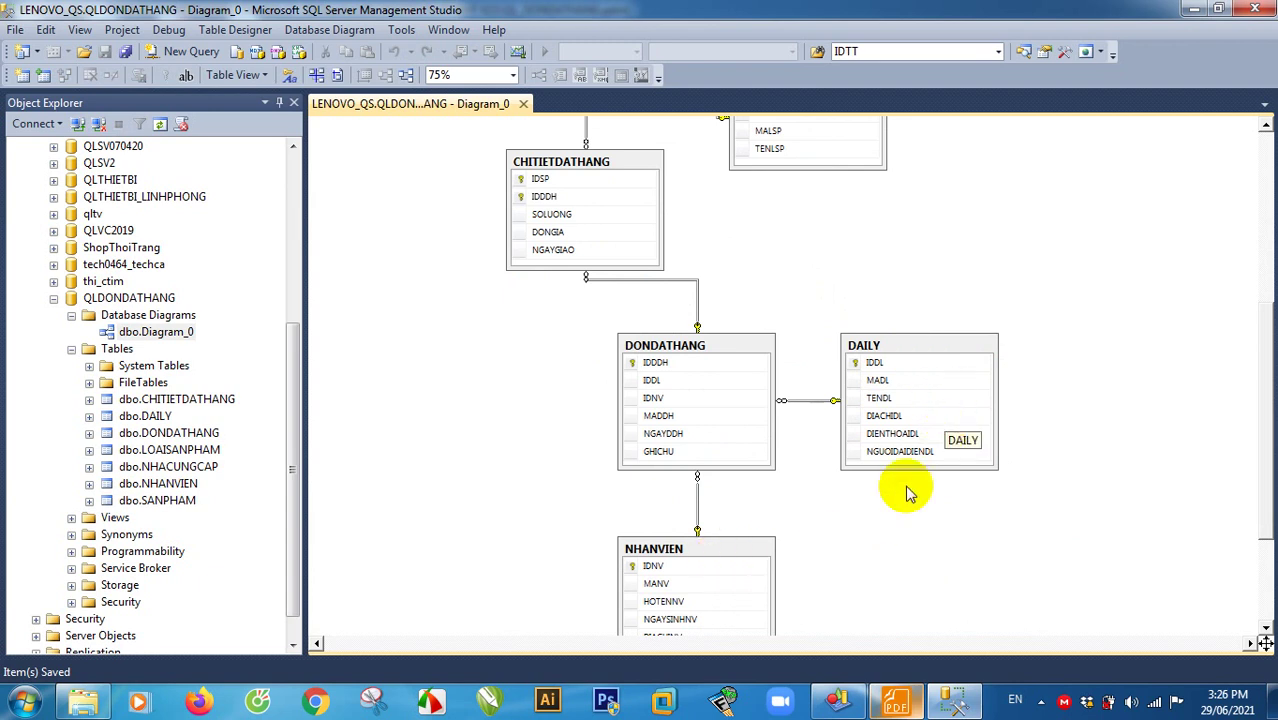
scroll(1000, 350, "up", 6)
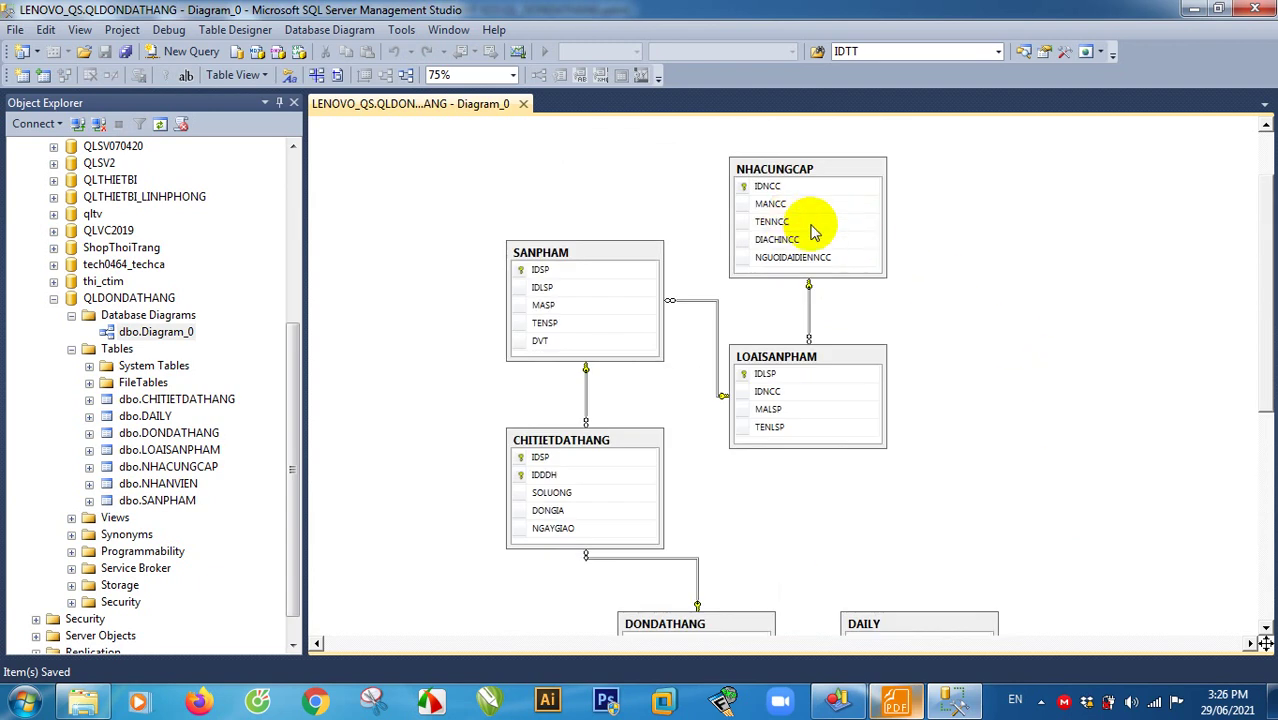
scroll(990, 400, "down", 4)
scroll(942, 466, "down", 4)
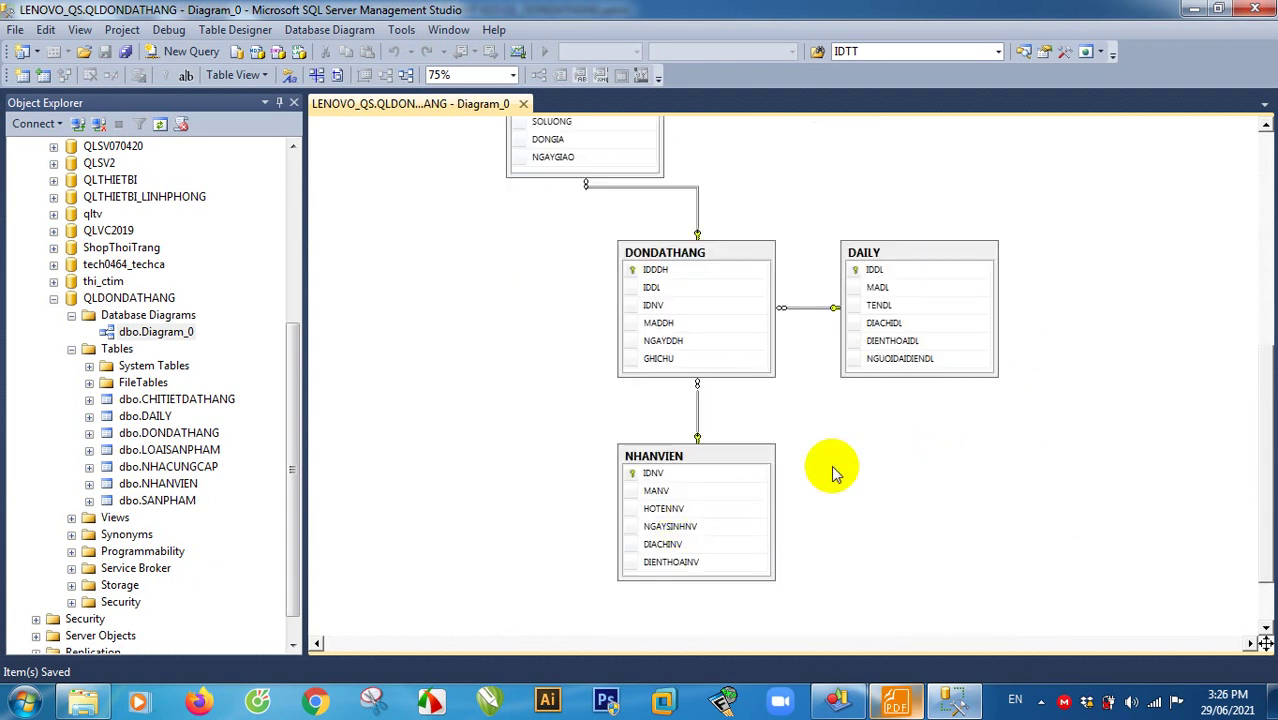
scroll(960, 430, "up", 6)
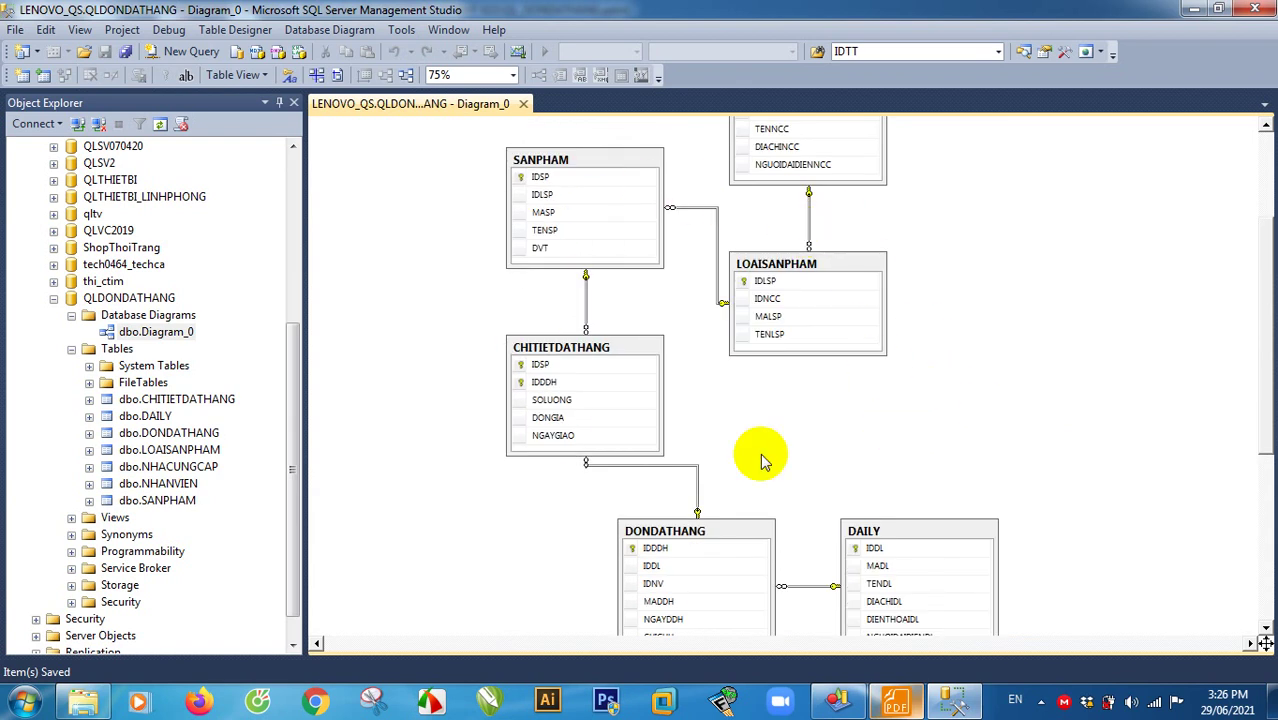
scroll(1020, 360, "down", 3)
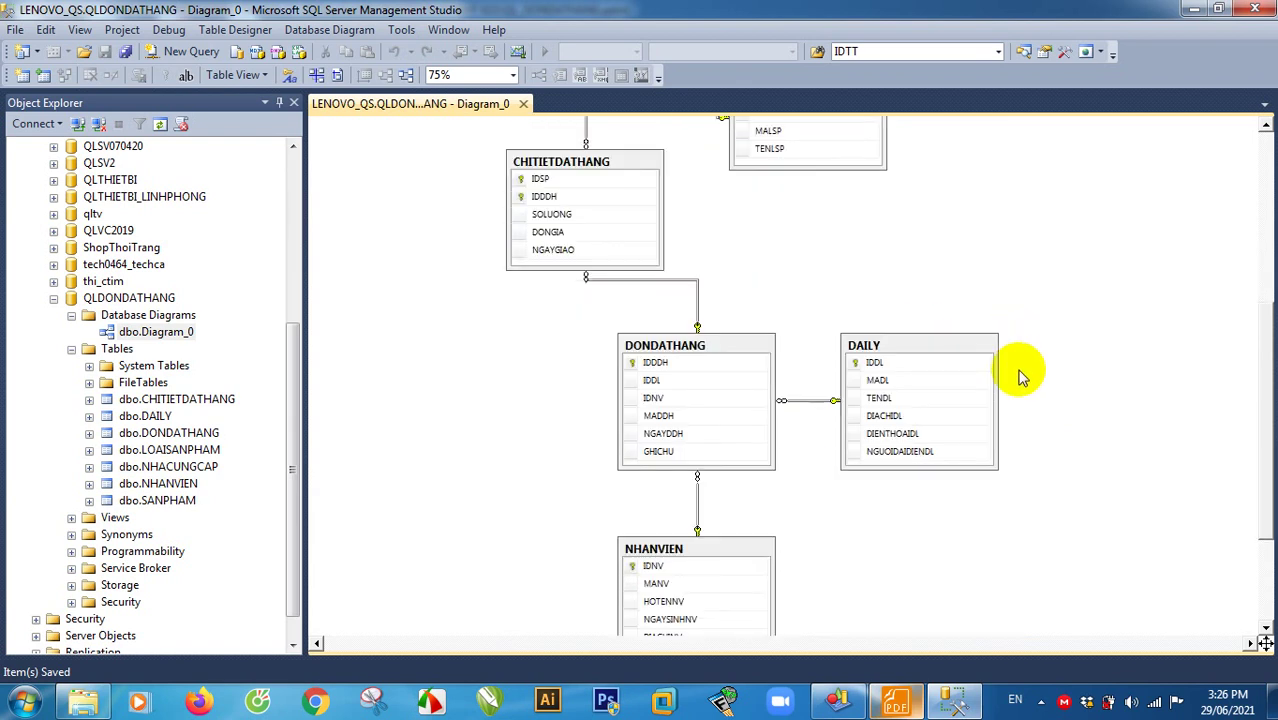
scroll(1020, 376, "up", 4)
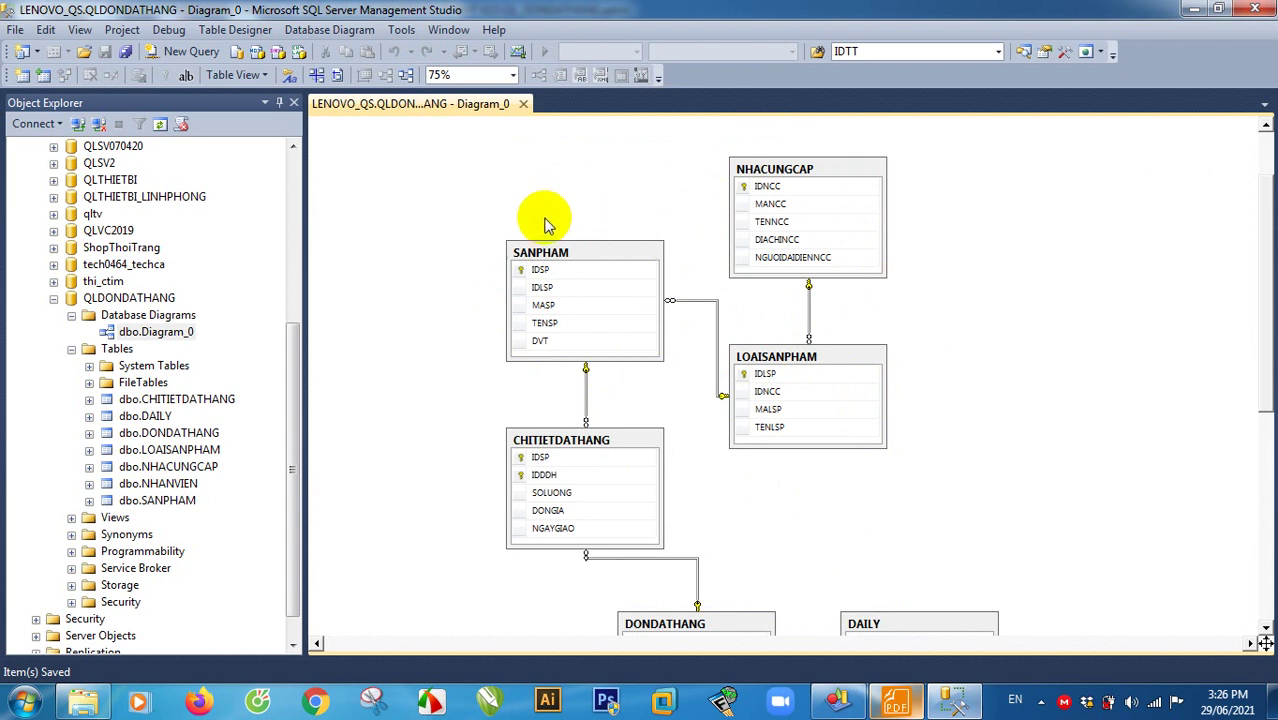
scroll(599, 351, "down", 3)
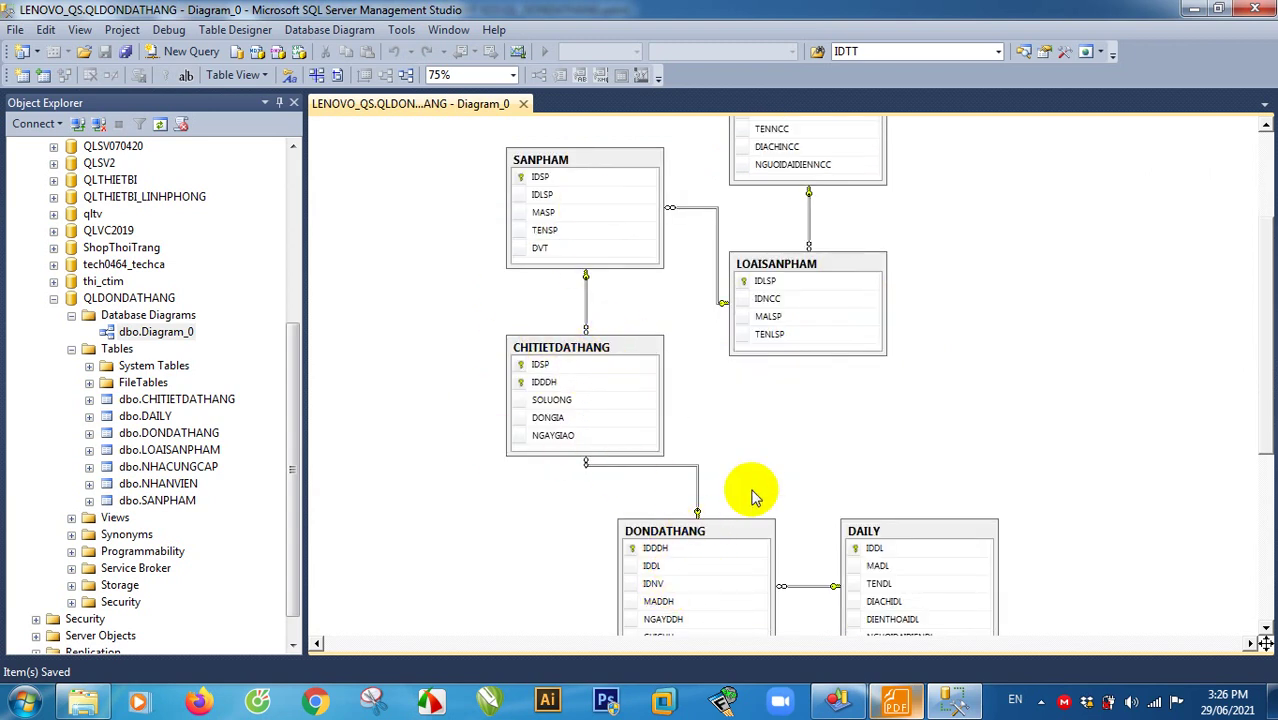
scroll(750, 486, "down", 6)
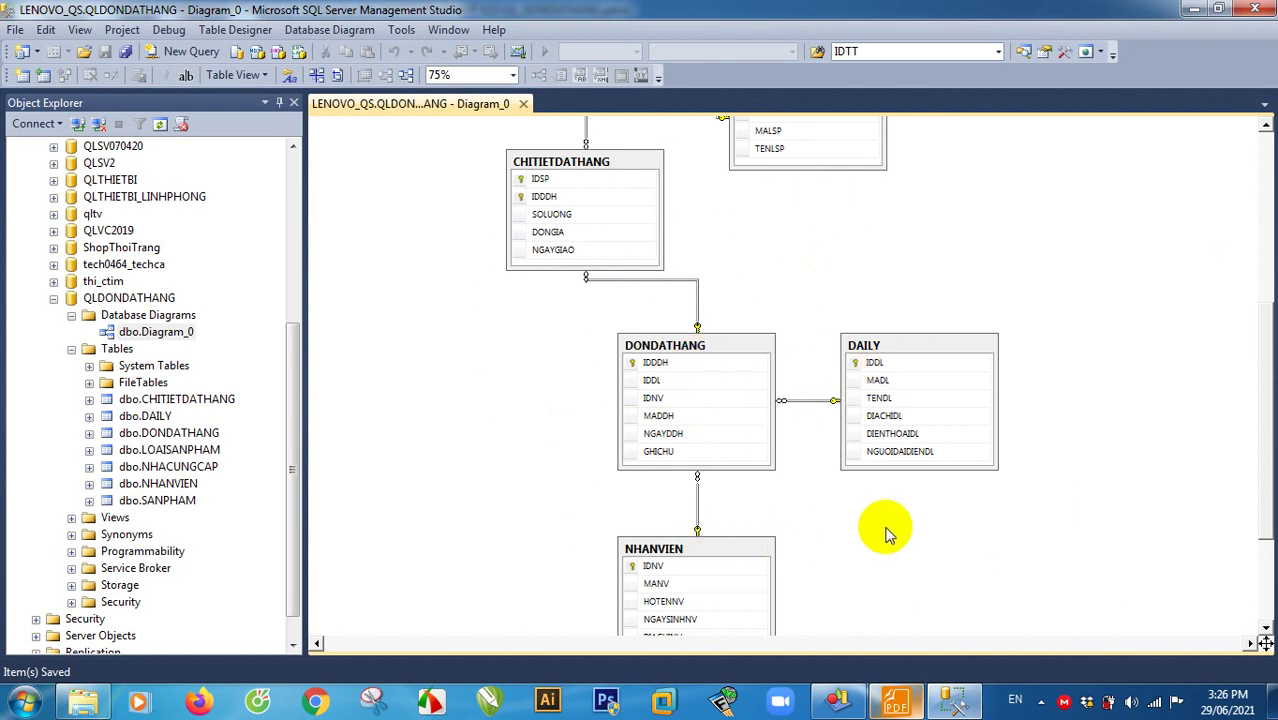
scroll(875, 528, "down", 3)
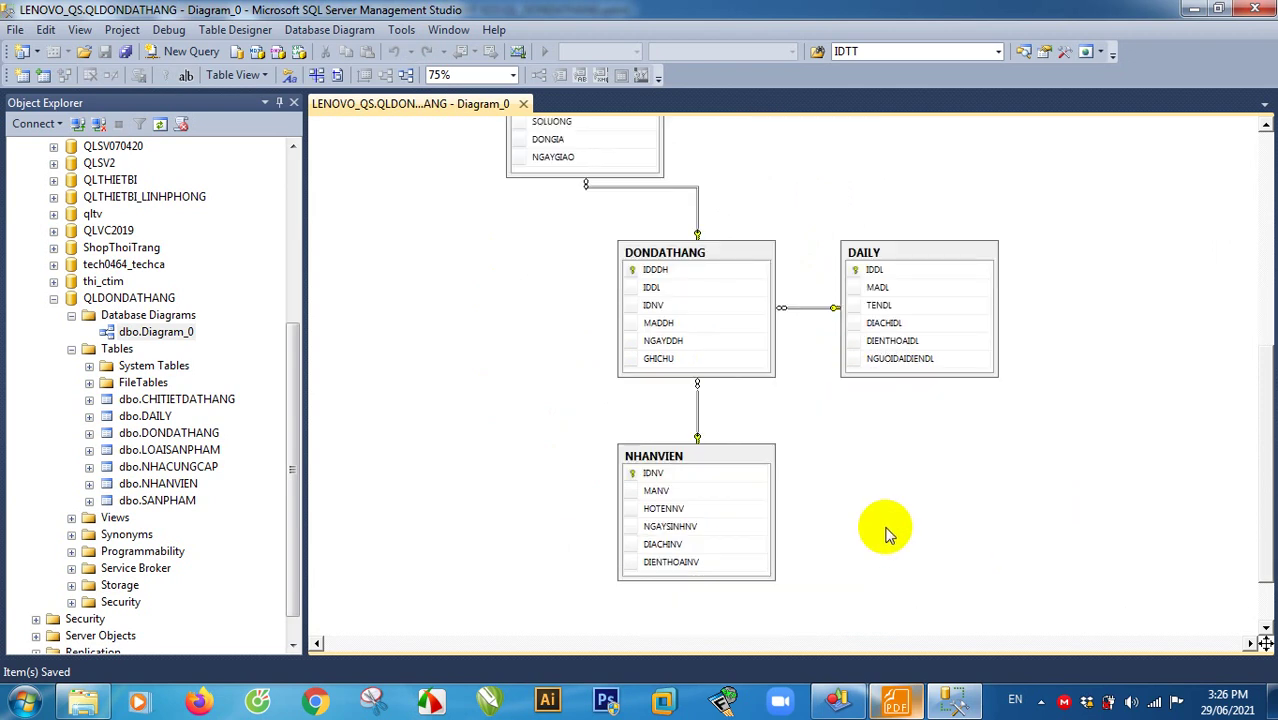
Step: Collapse the Database Diagrams folder and bring up the available commands for the NHANVIEN table
left_click(71, 315)
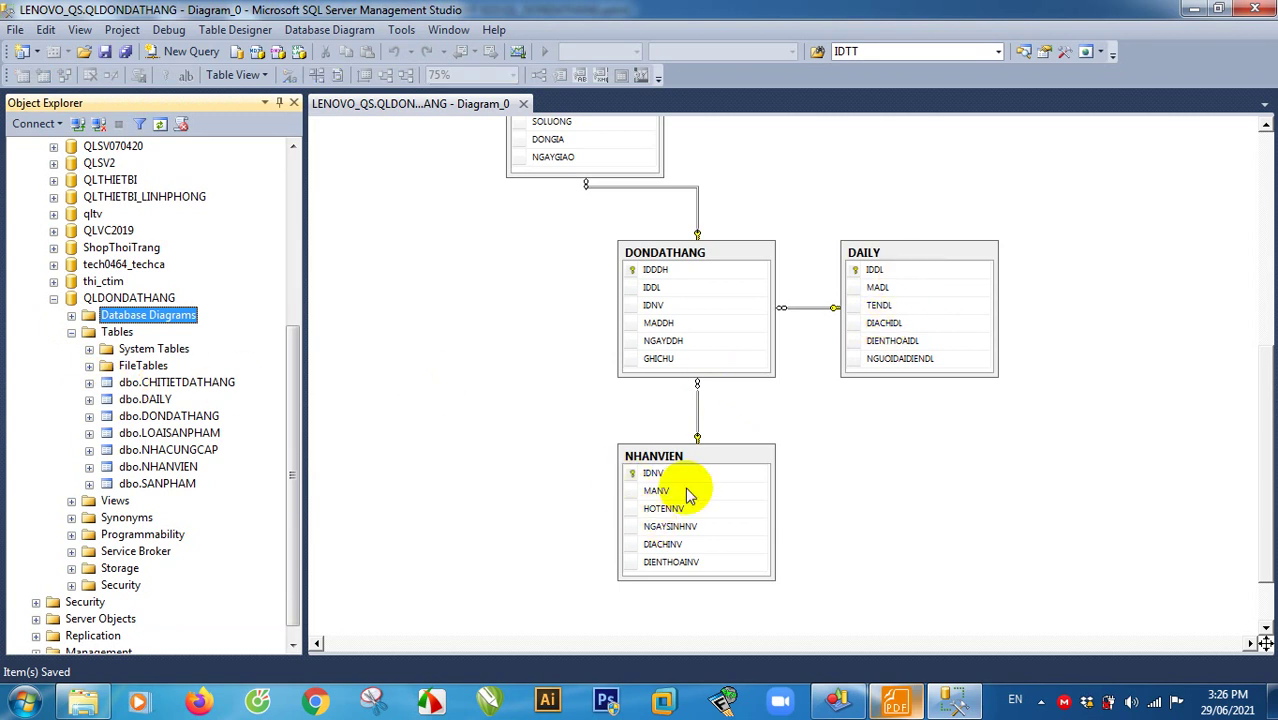
right_click(186, 471)
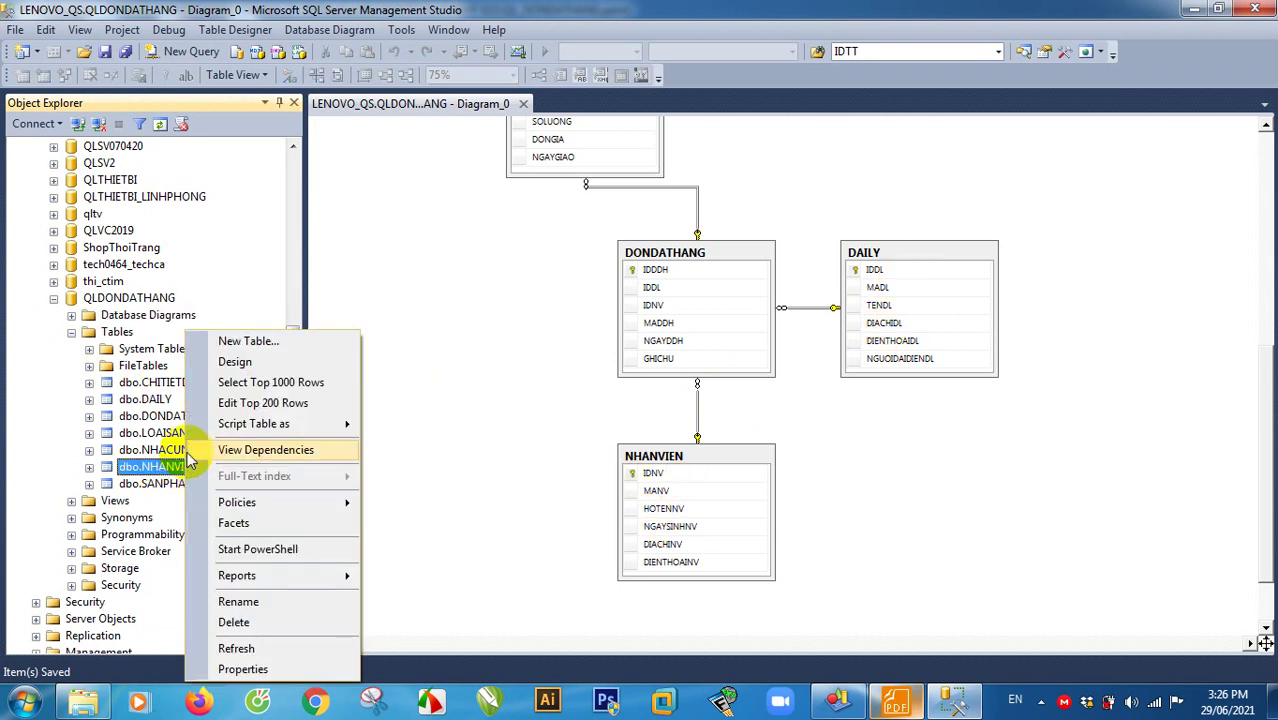